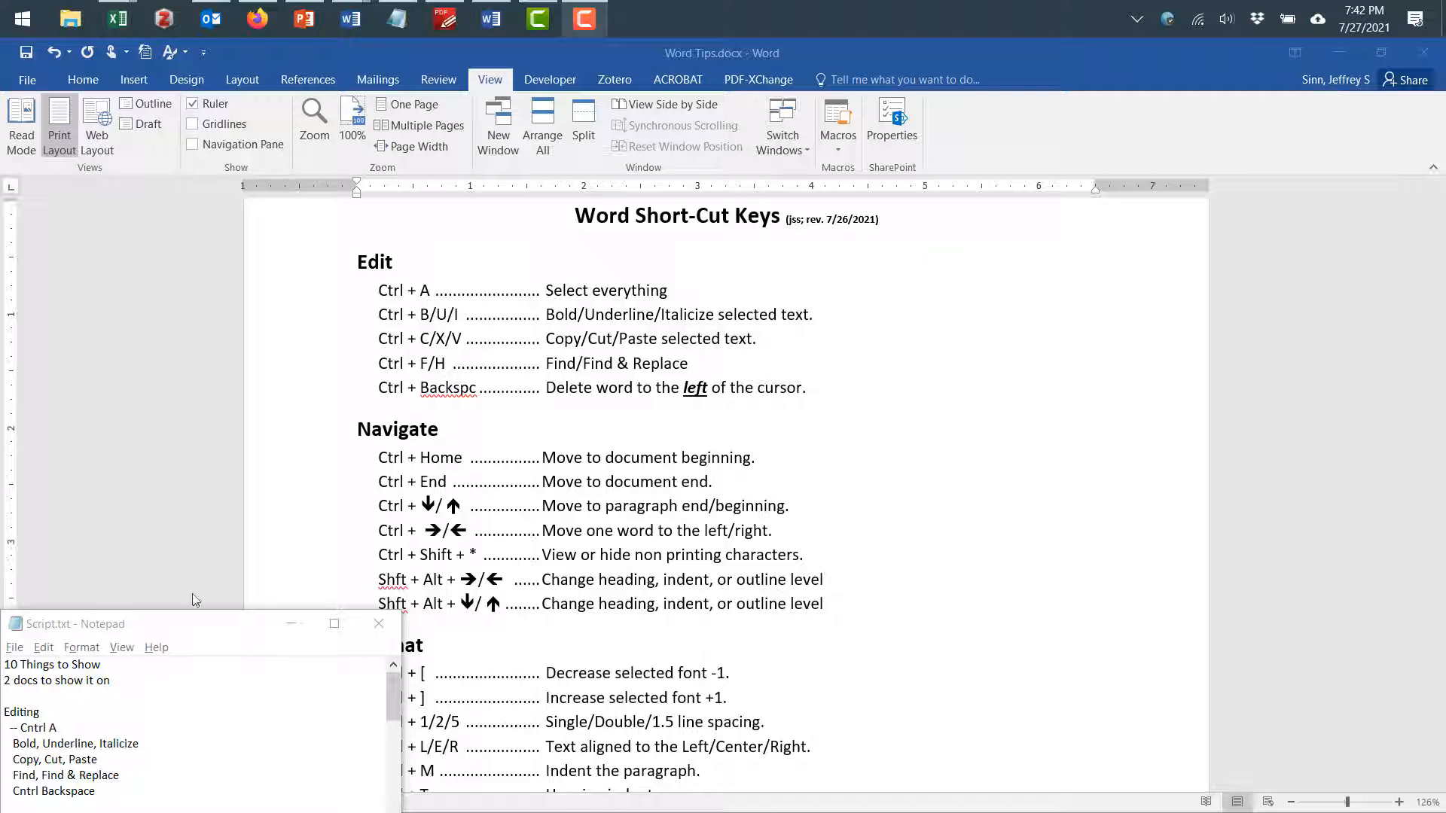
Look through the shortcut list in Word Tips.docx, from the Edit section down to Viewing Tricks
click(124, 585)
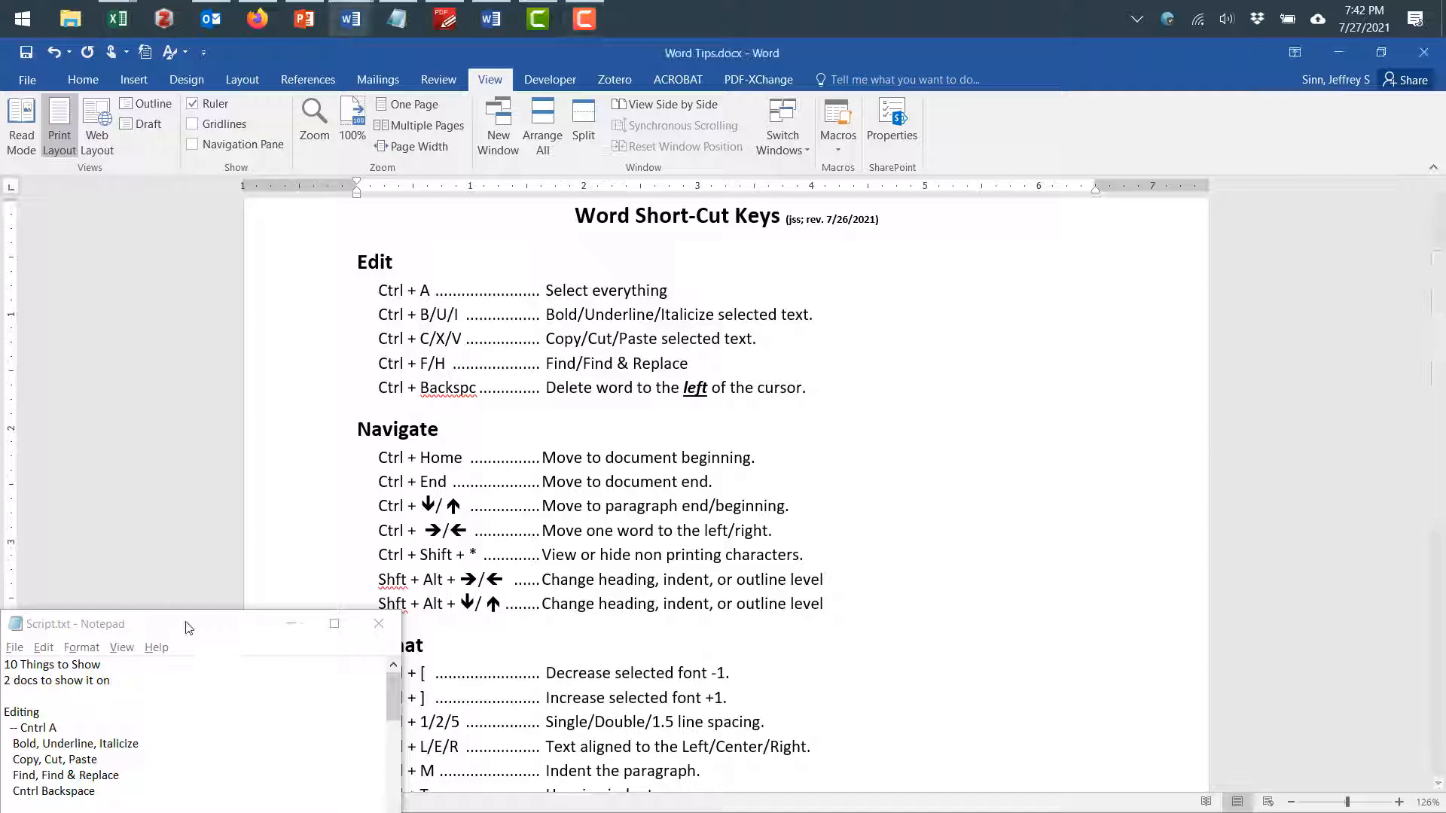
drag(189, 628, 64, 616)
scroll(488, 557, down, 5)
scroll(488, 557, down, 3)
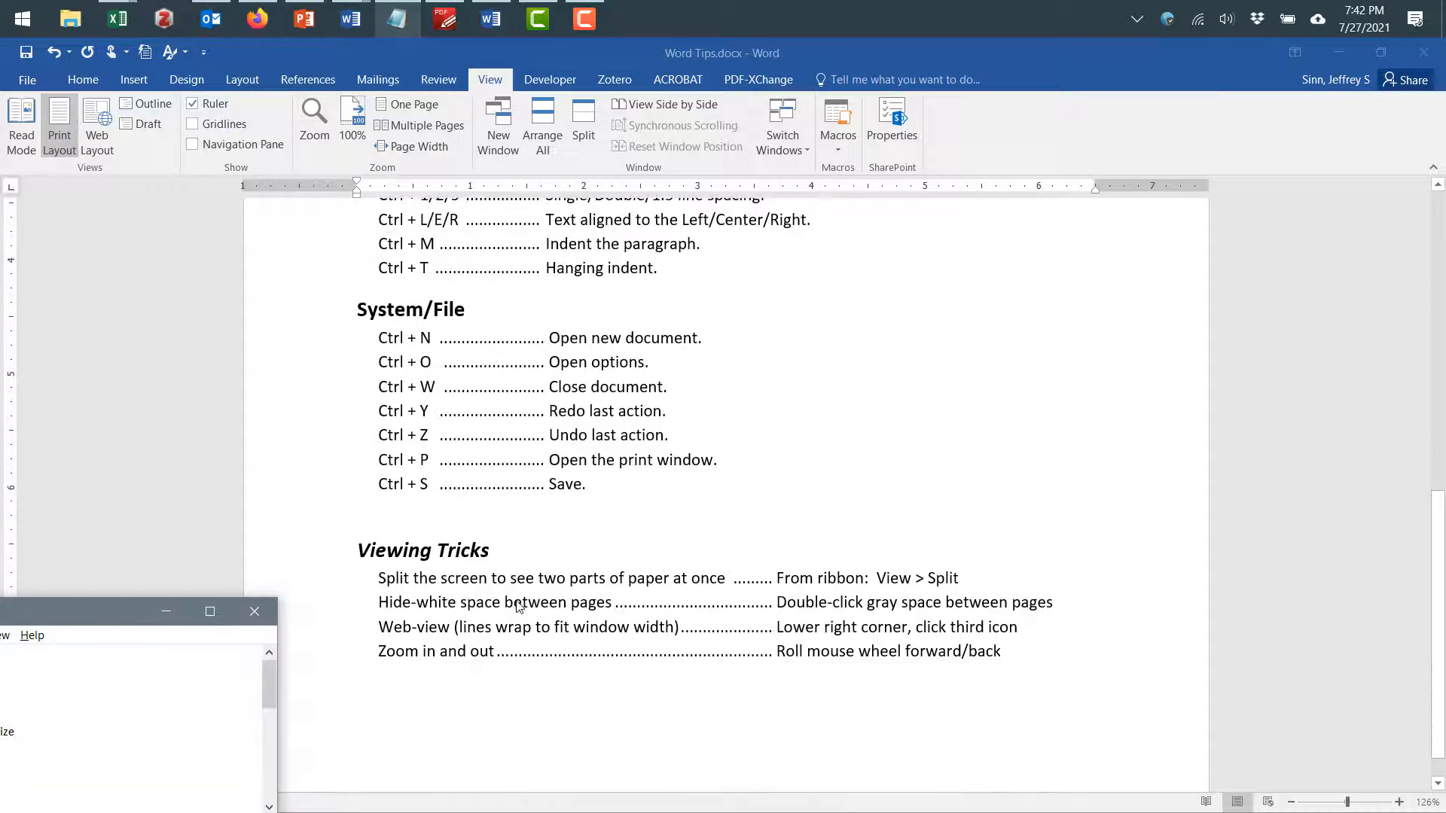
drag(92, 613, 218, 671)
scroll(526, 549, up, 1)
scroll(526, 549, up, 8)
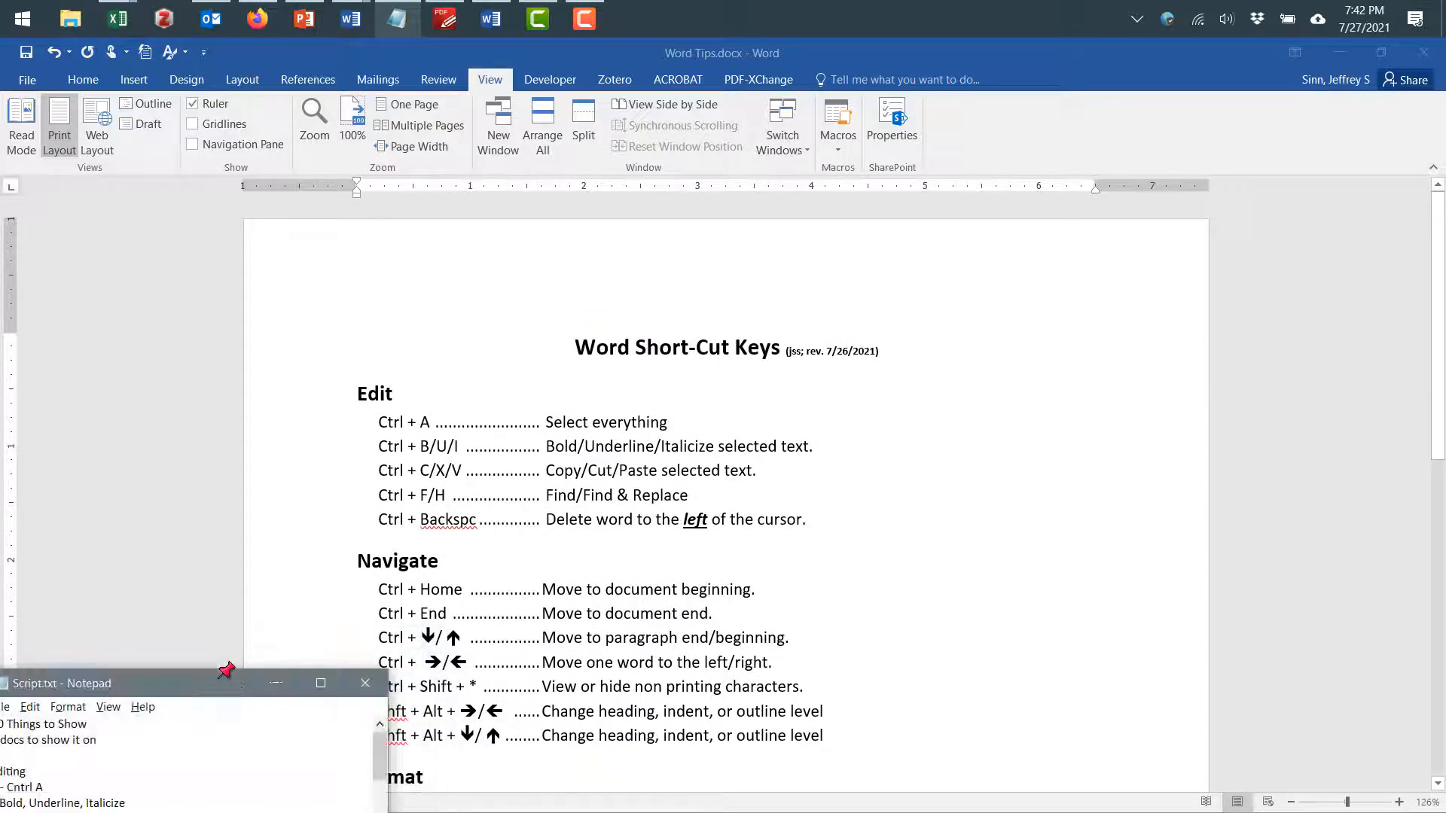
scroll(784, 588, down, 3)
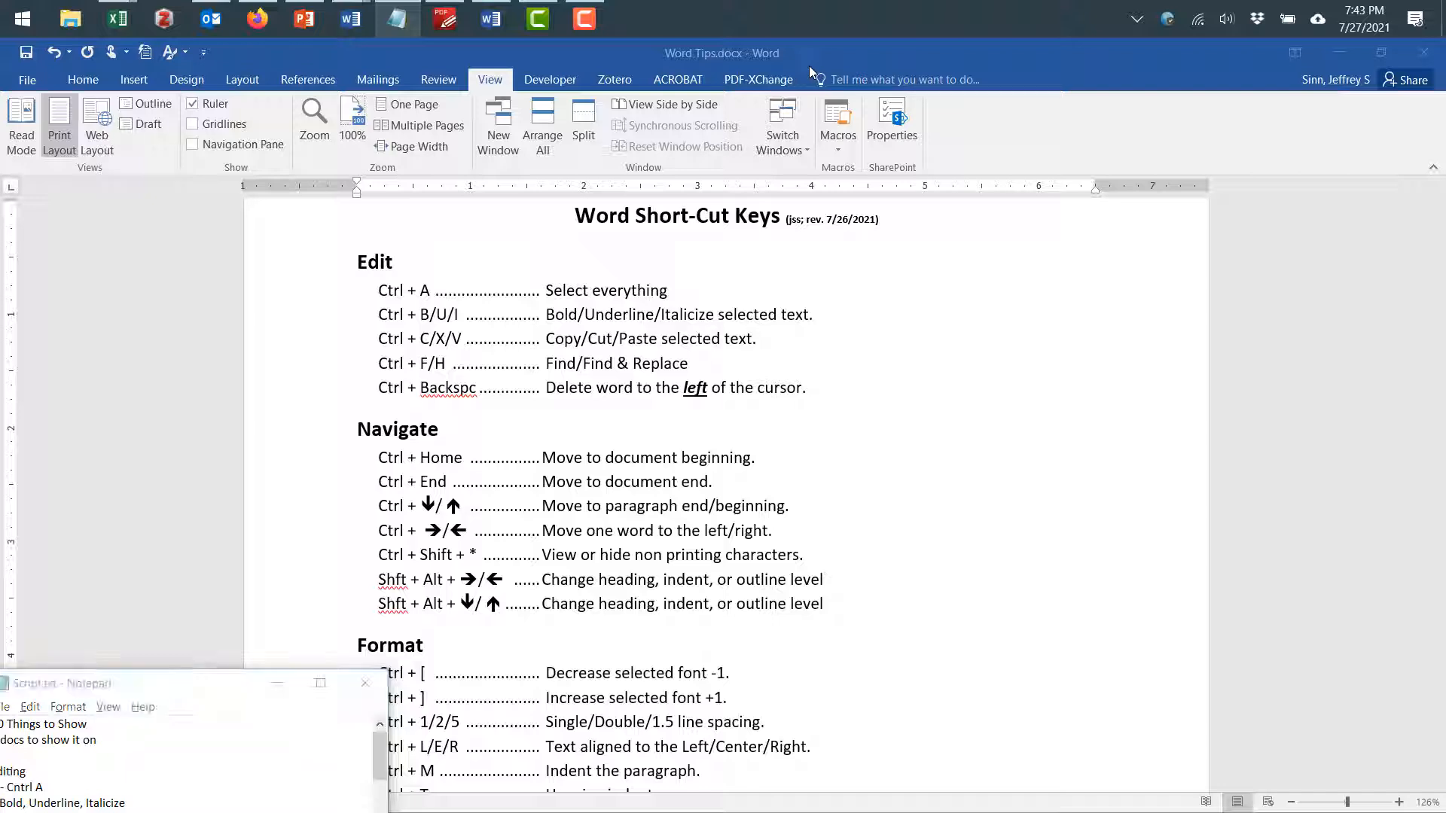
Minimize the Script.txt notes window so that Word Tips.docx is unobstructed
key(super)
key(super)
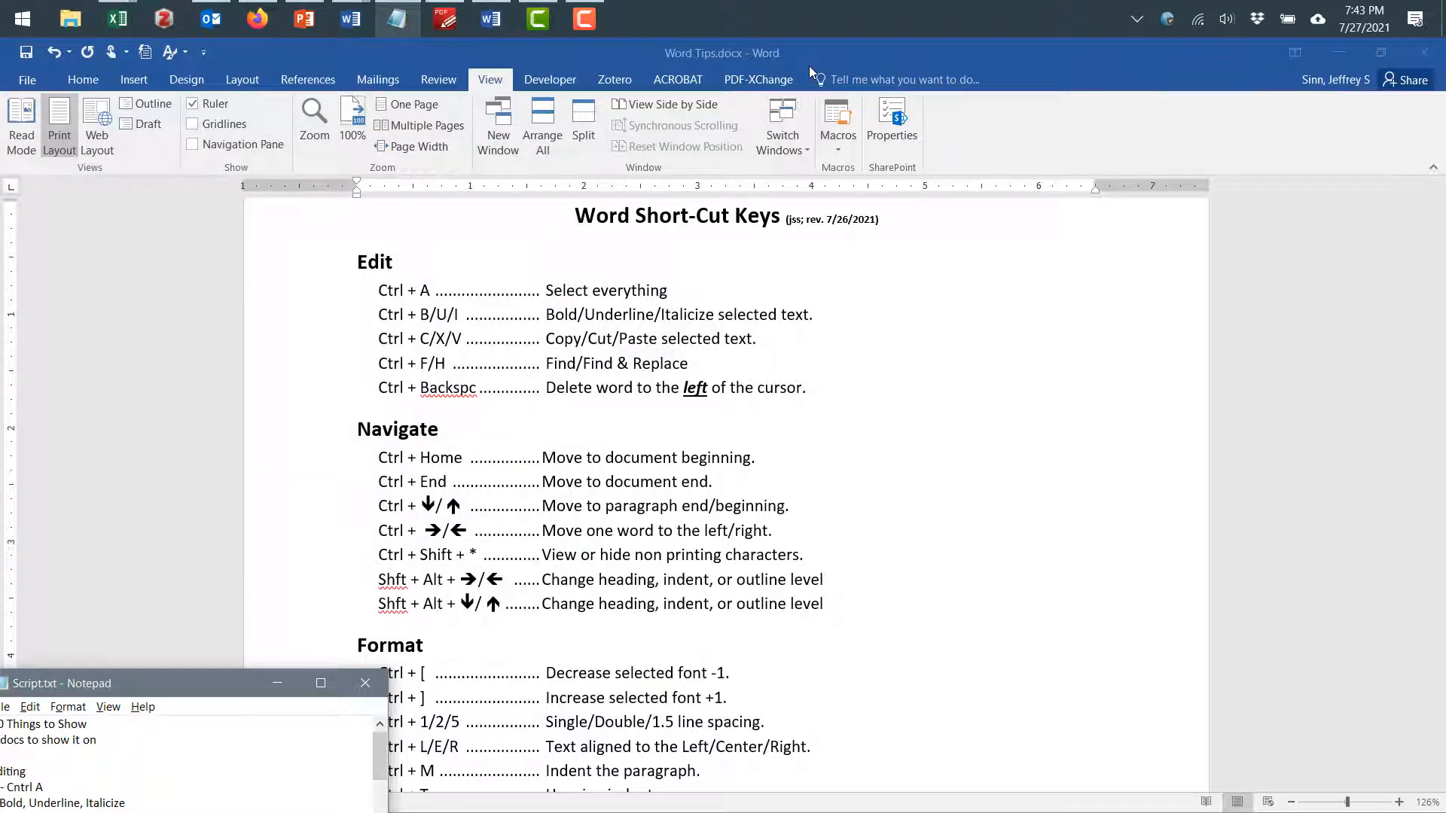
key(super+Left)
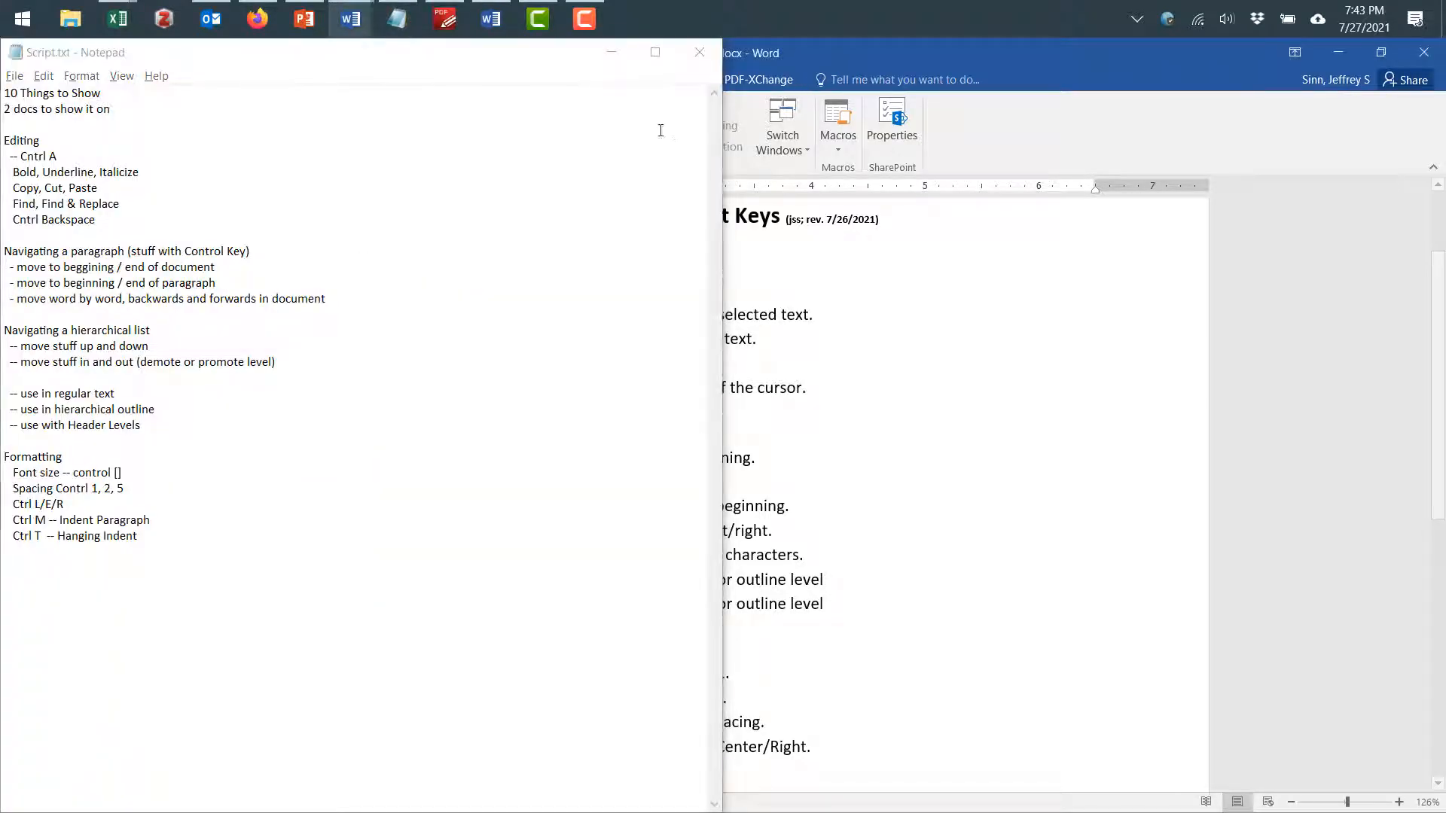
click(611, 51)
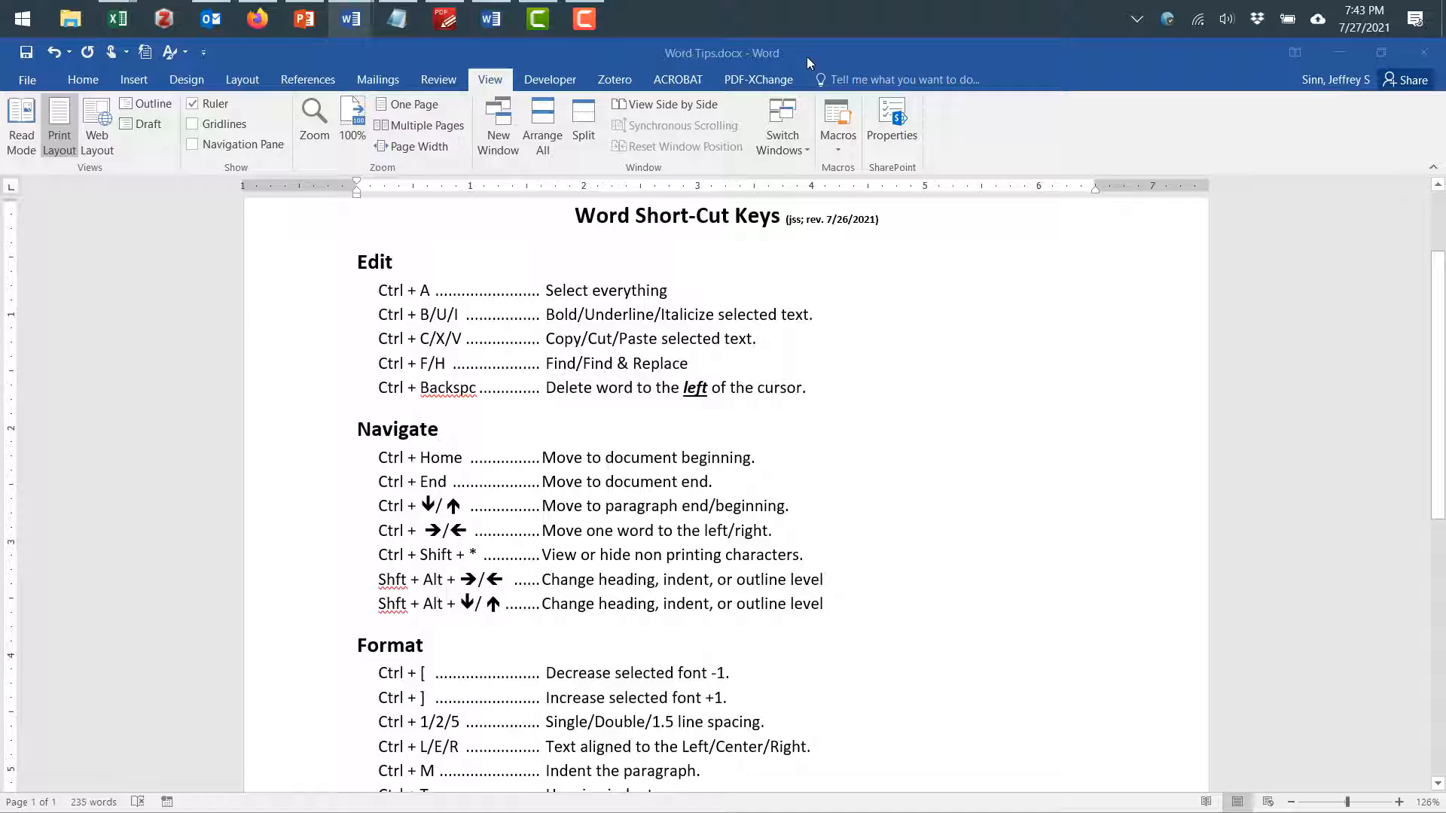
Arrange Word Tips.docx on the left half of the screen and Word Practice Doc.docx on the right half
key(super+Left)
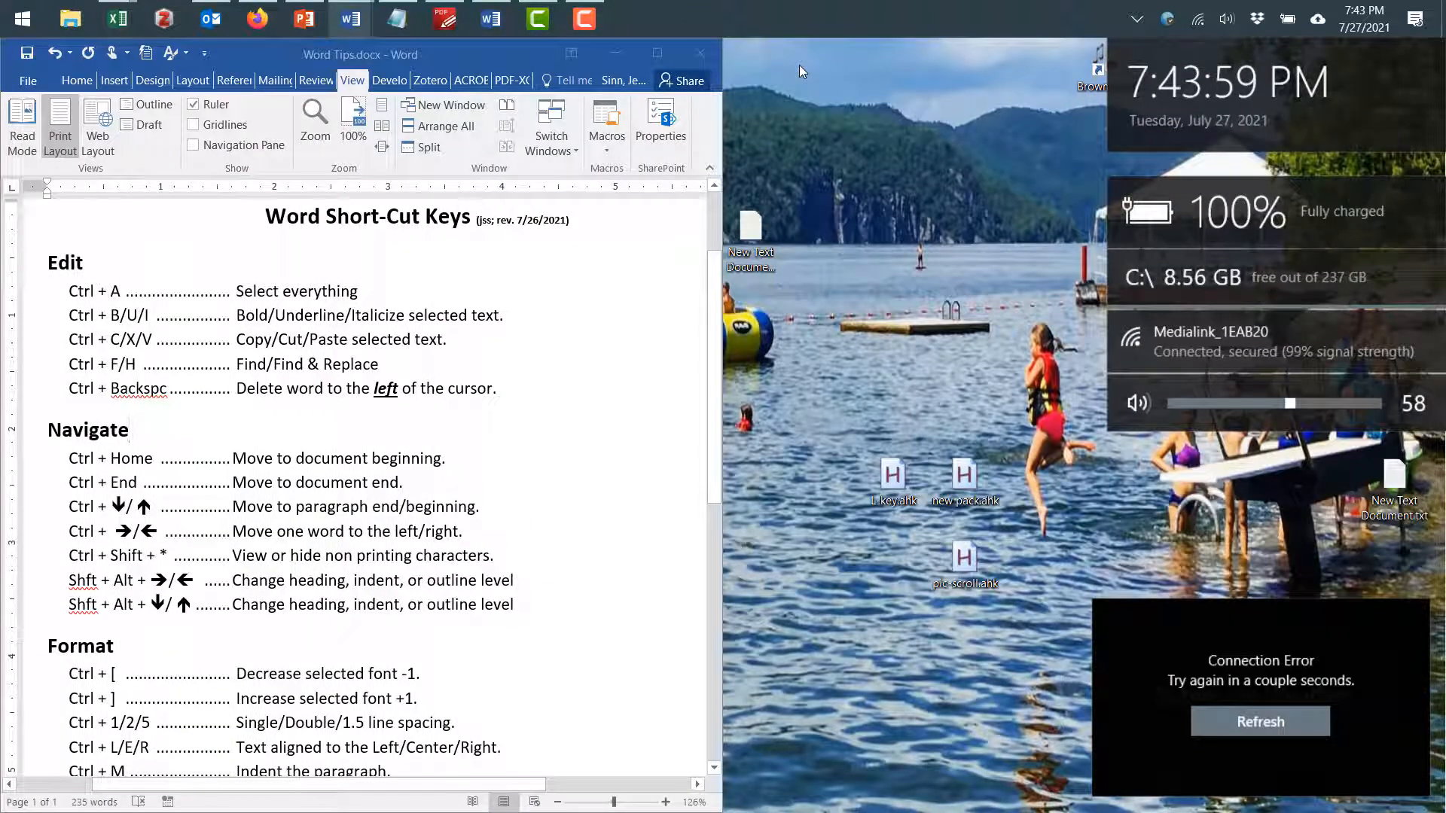
click(490, 18)
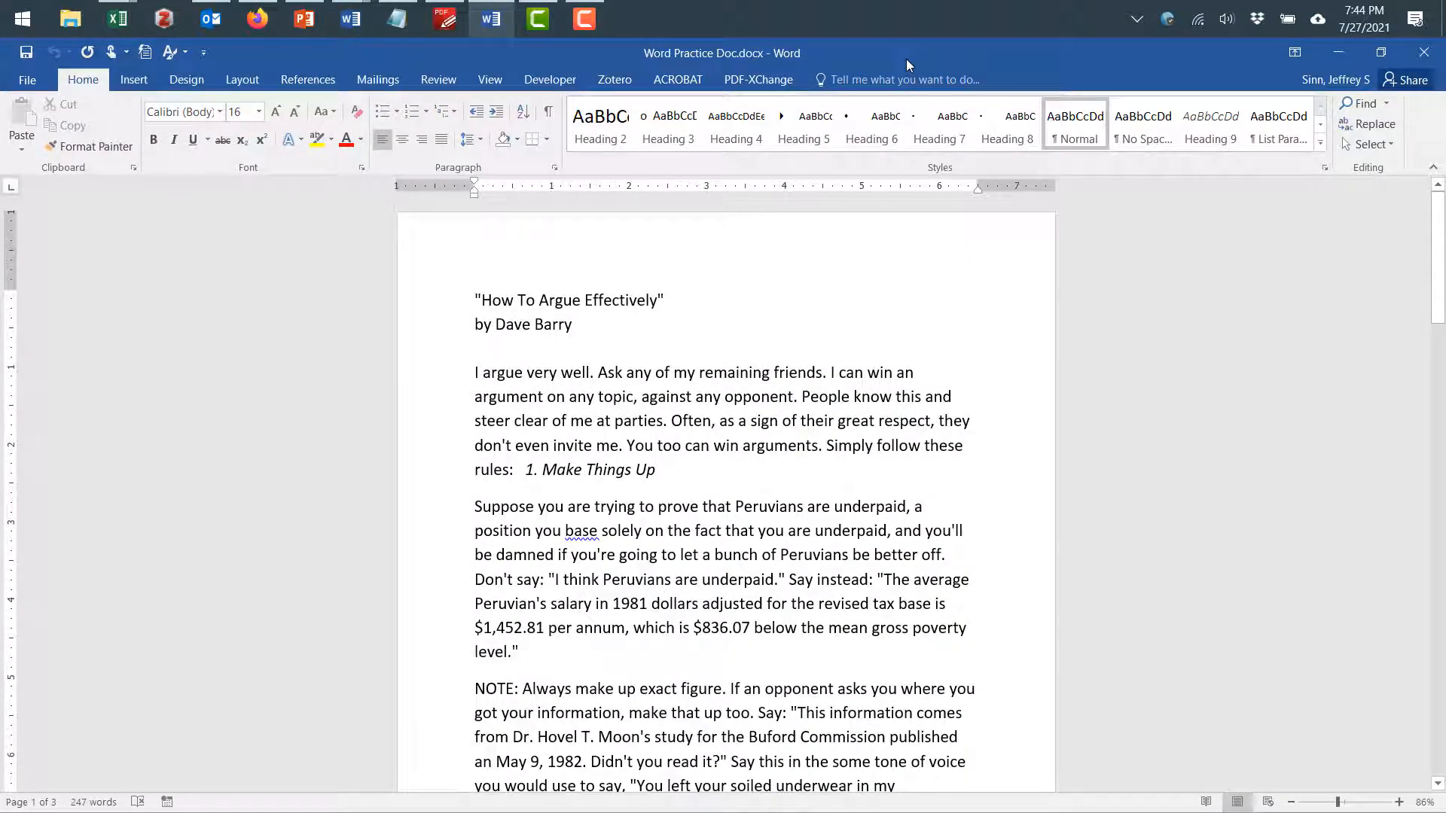
key(super+Right)
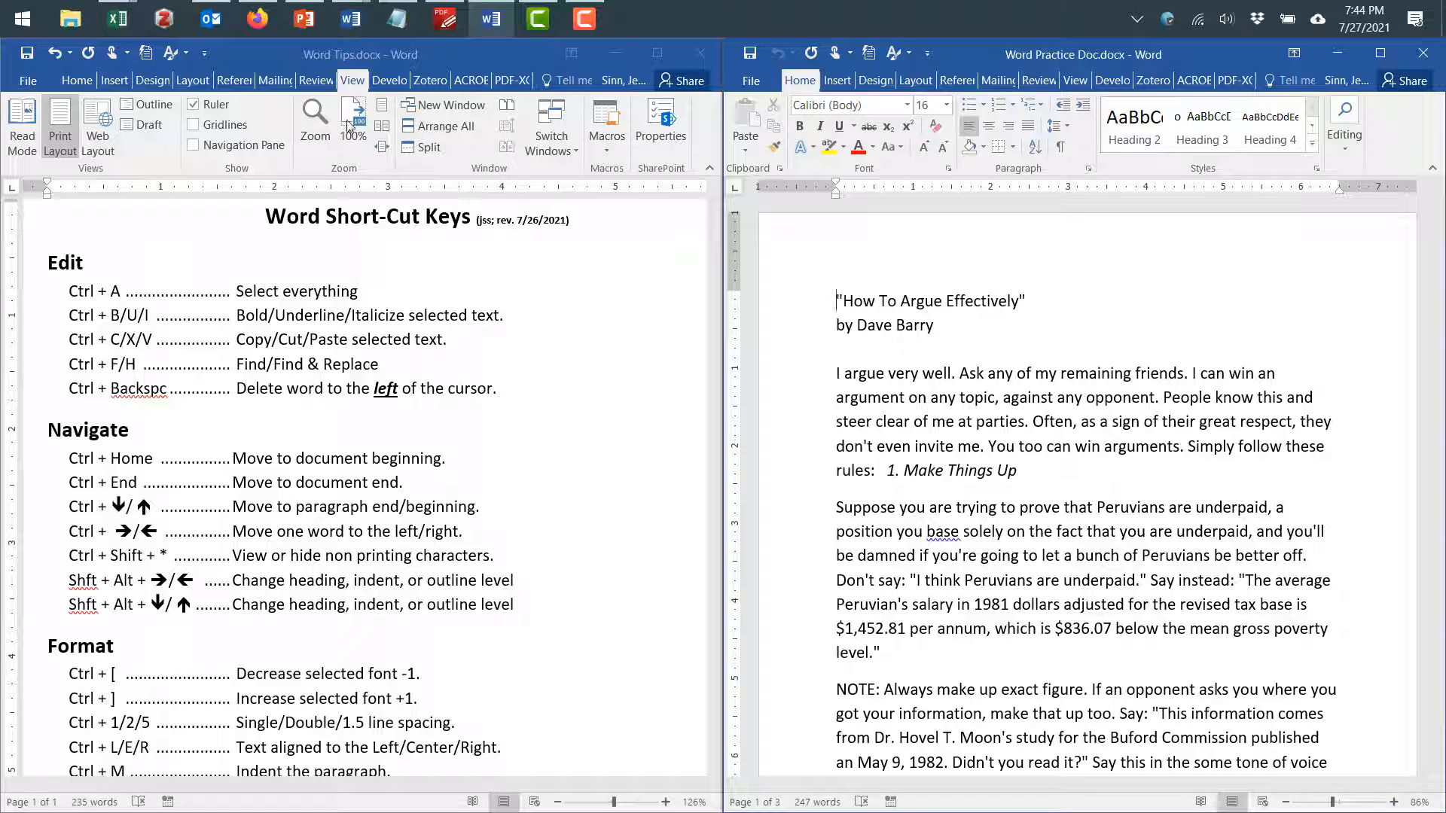
Collapse the ribbon in the Word Tips.docx window
click(351, 81)
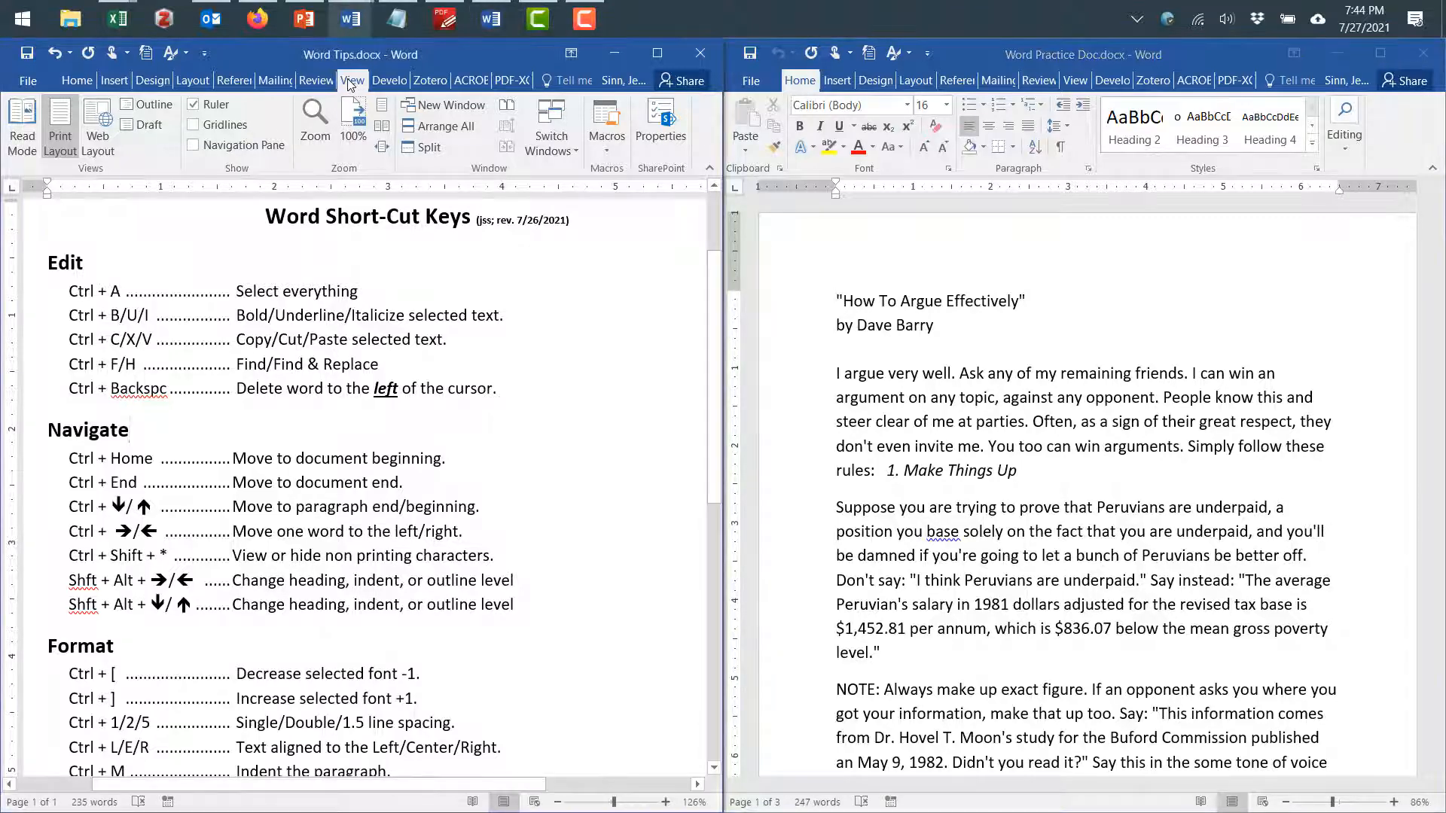
right_click(368, 80)
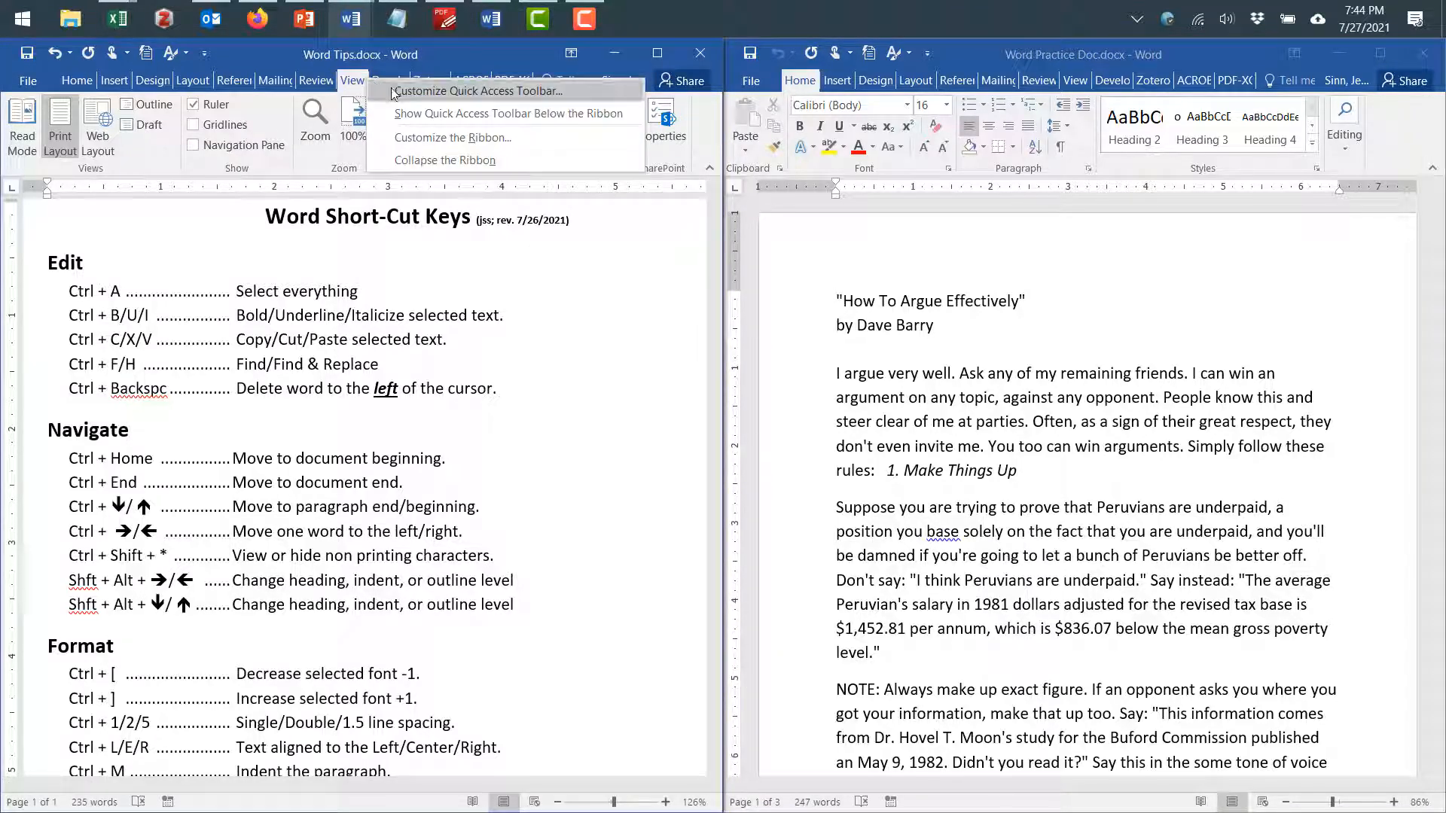
click(445, 159)
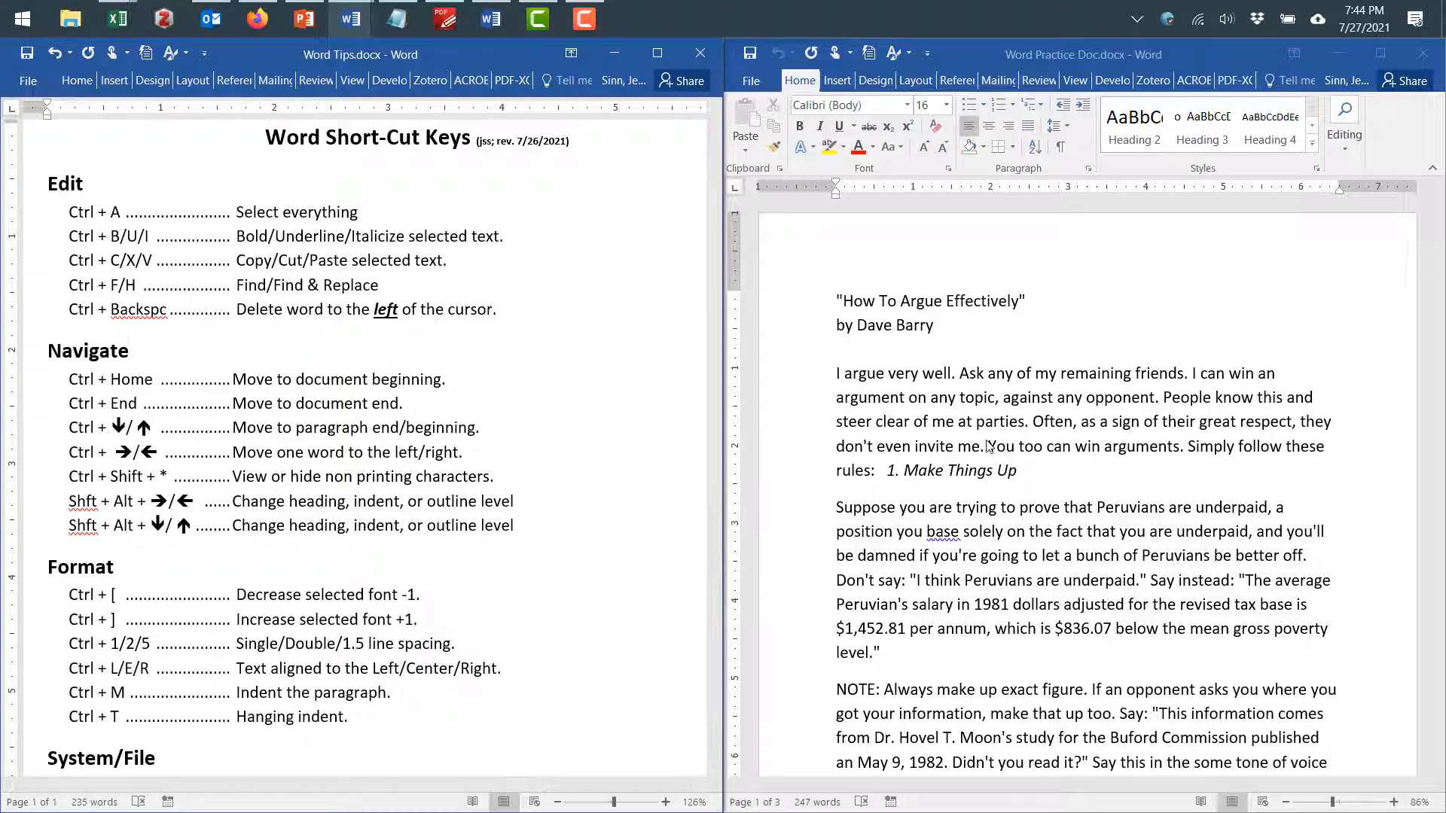
Highlight the "Ctrl + A" line yellow in Word Tips.docx, and briefly select all the text in Word Practice Doc.docx
drag(70, 212, 358, 213)
key(ctrl+alt+h)
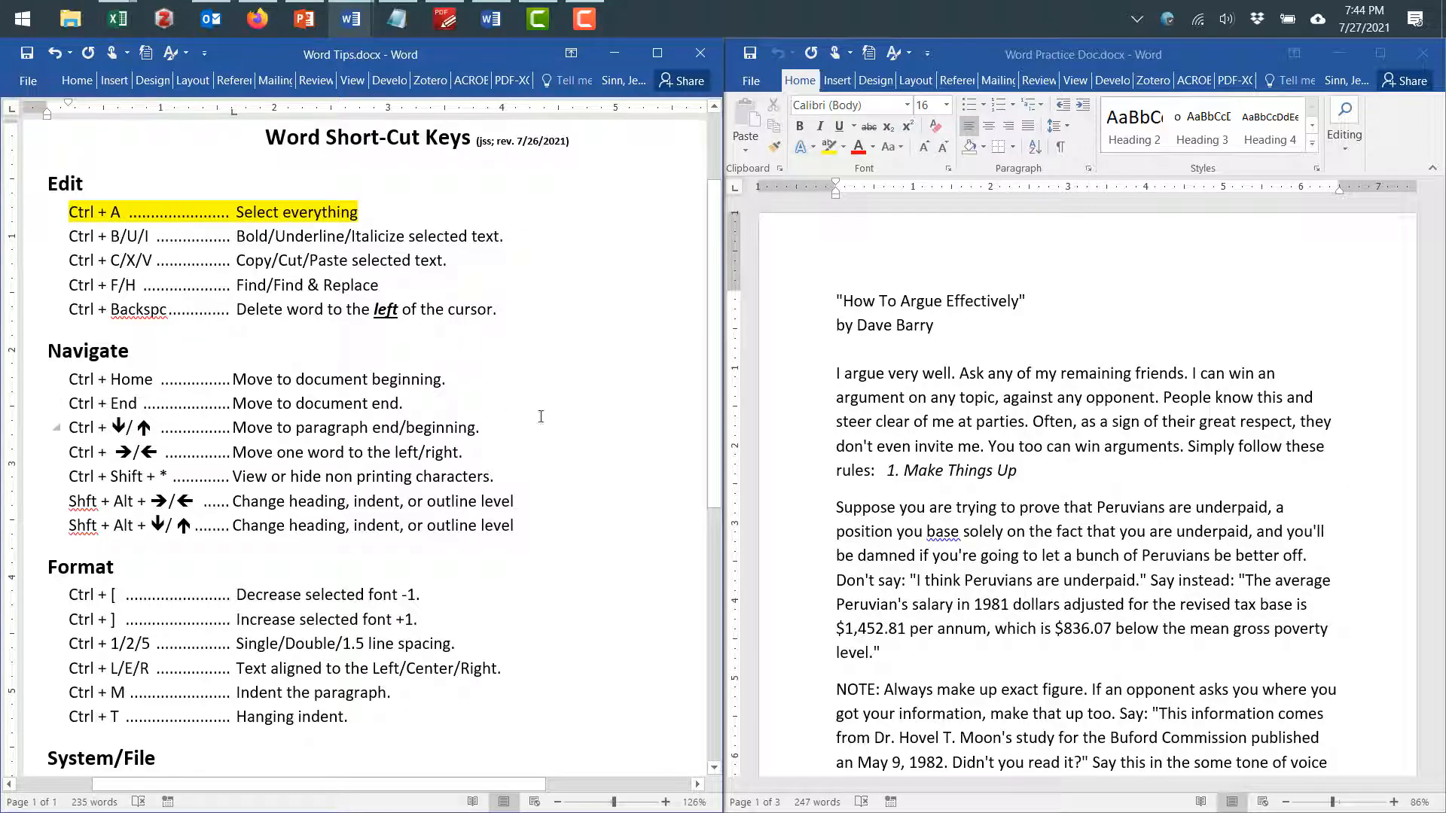
click(956, 426)
key(ctrl+a)
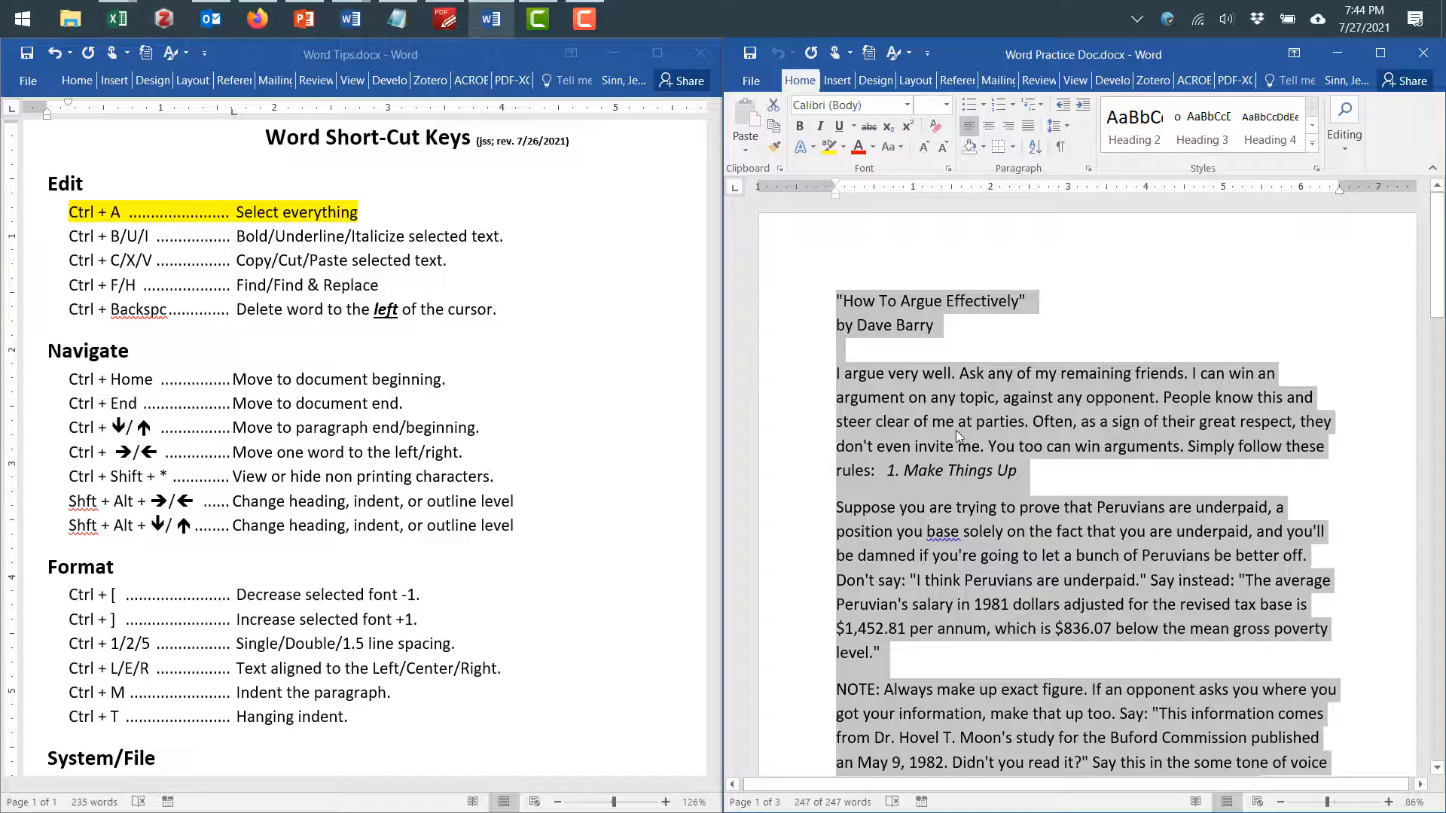
click(956, 431)
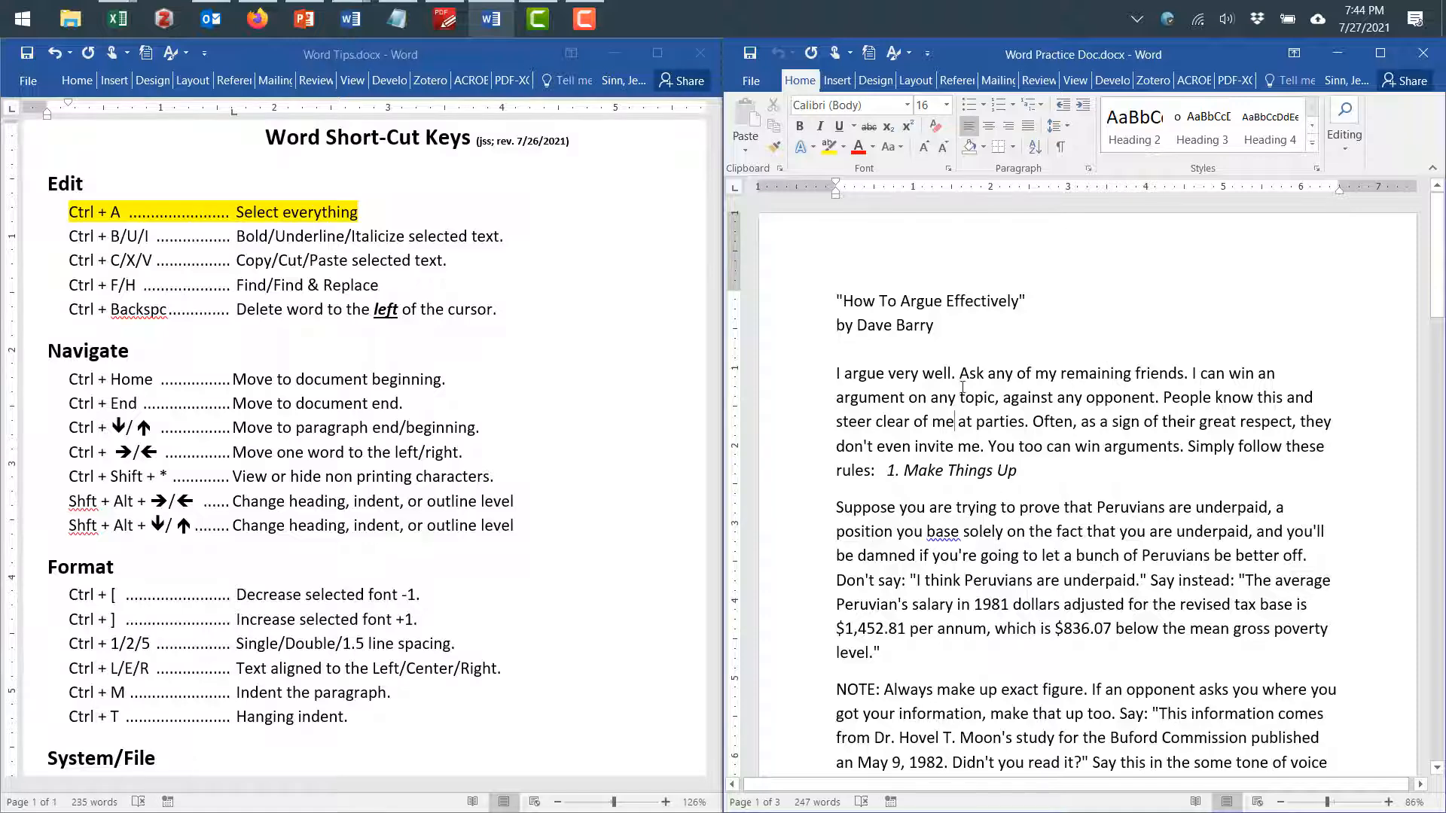
Highlight the "Ctrl + B/U/I" line in yellow in Word Tips.docx
click(74, 236)
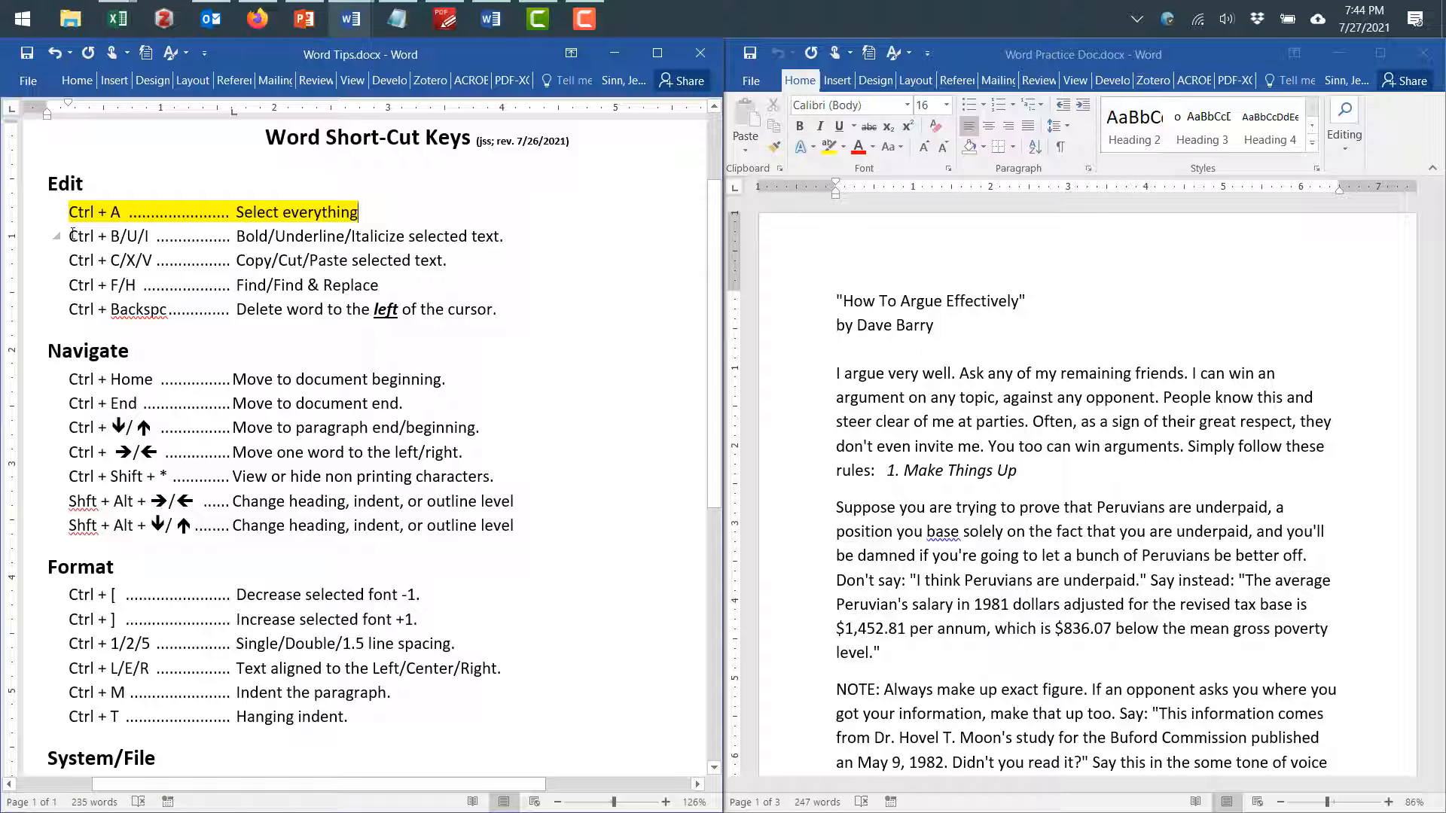
drag(68, 236, 502, 245)
key(ctrl+alt+h)
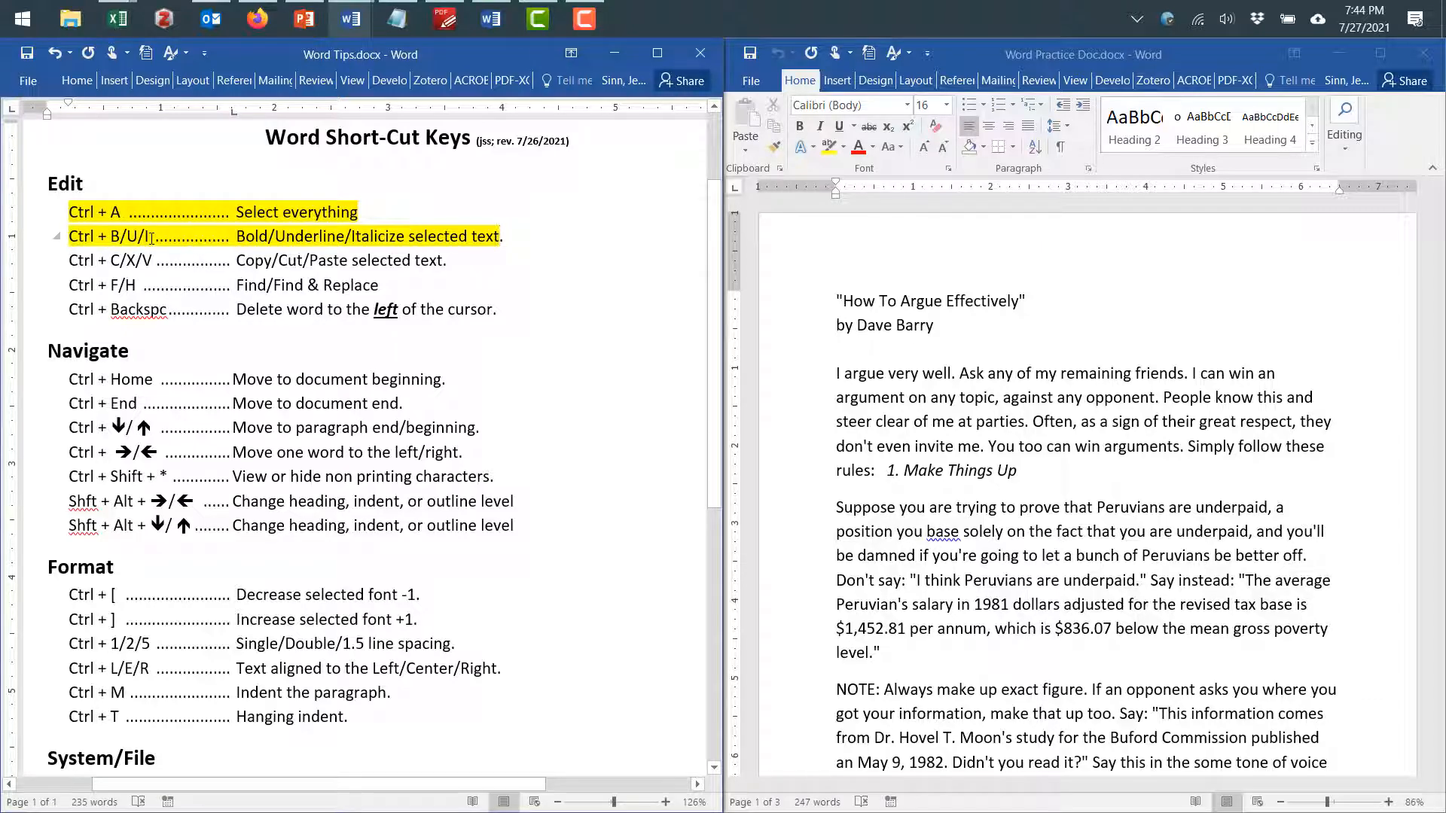
Make the "I argue very well" paragraph in Word Practice Doc.docx bold, underlined and italic
click(955, 420)
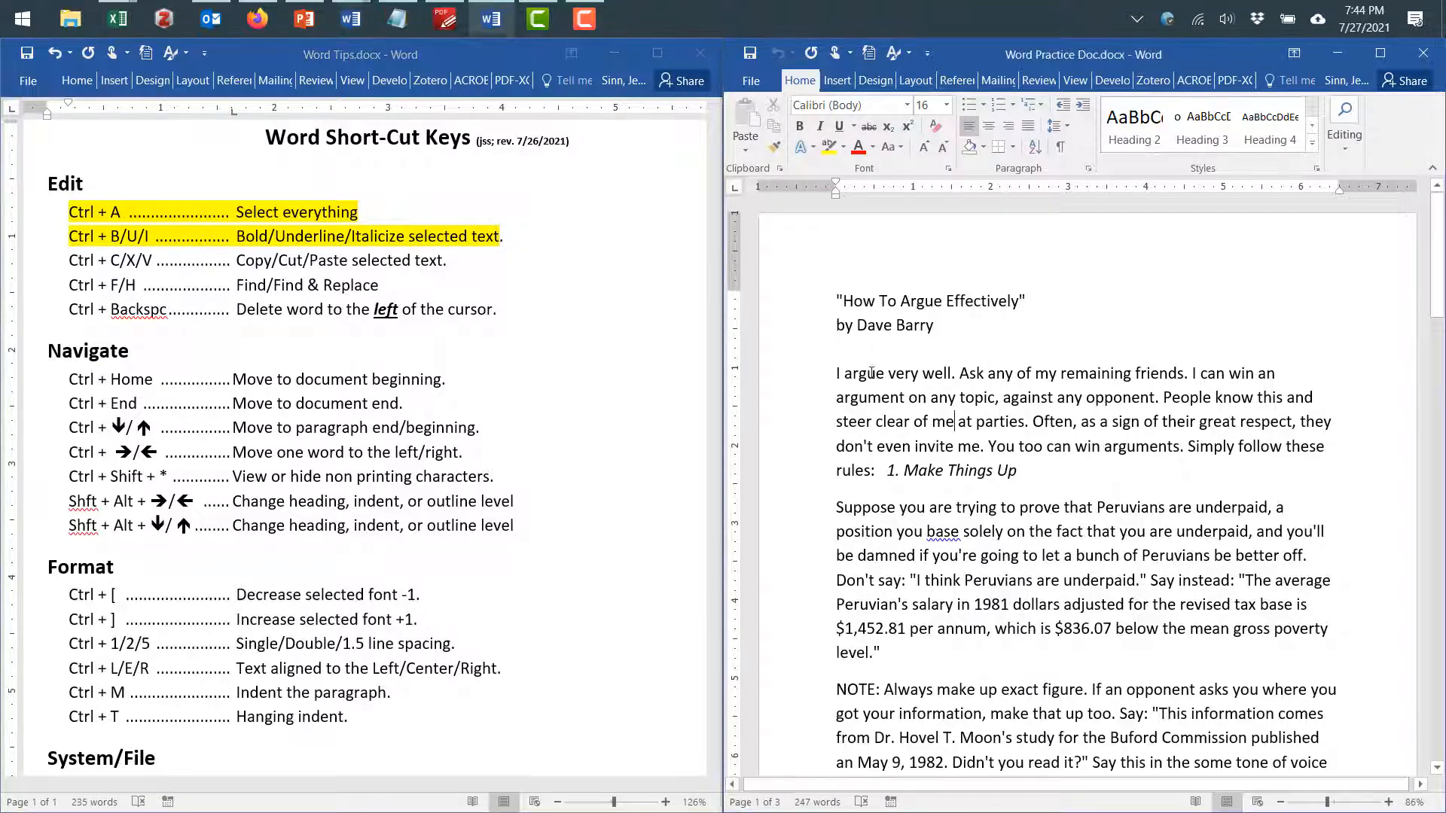
triple_click(967, 407)
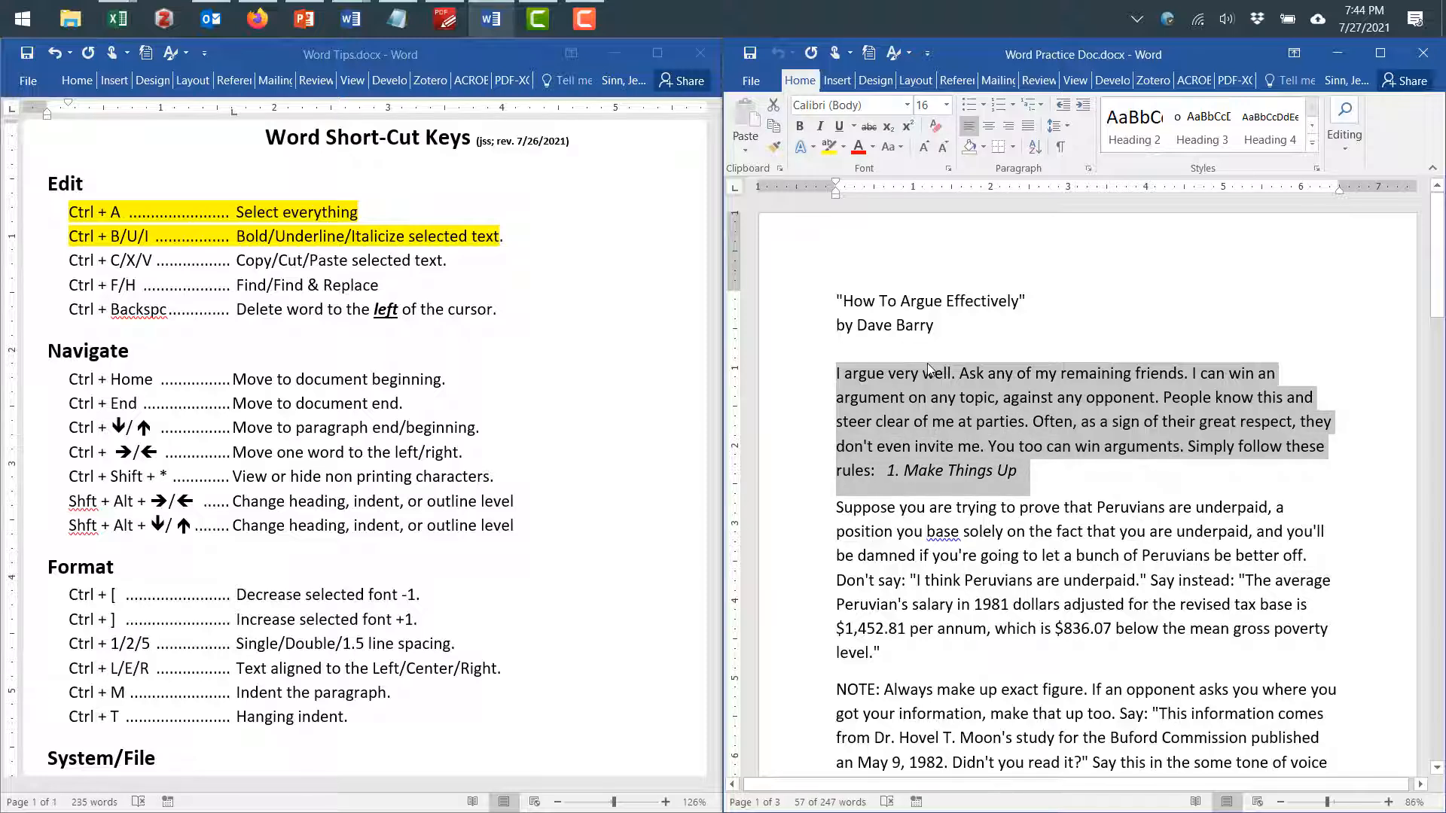
key(ctrl+b)
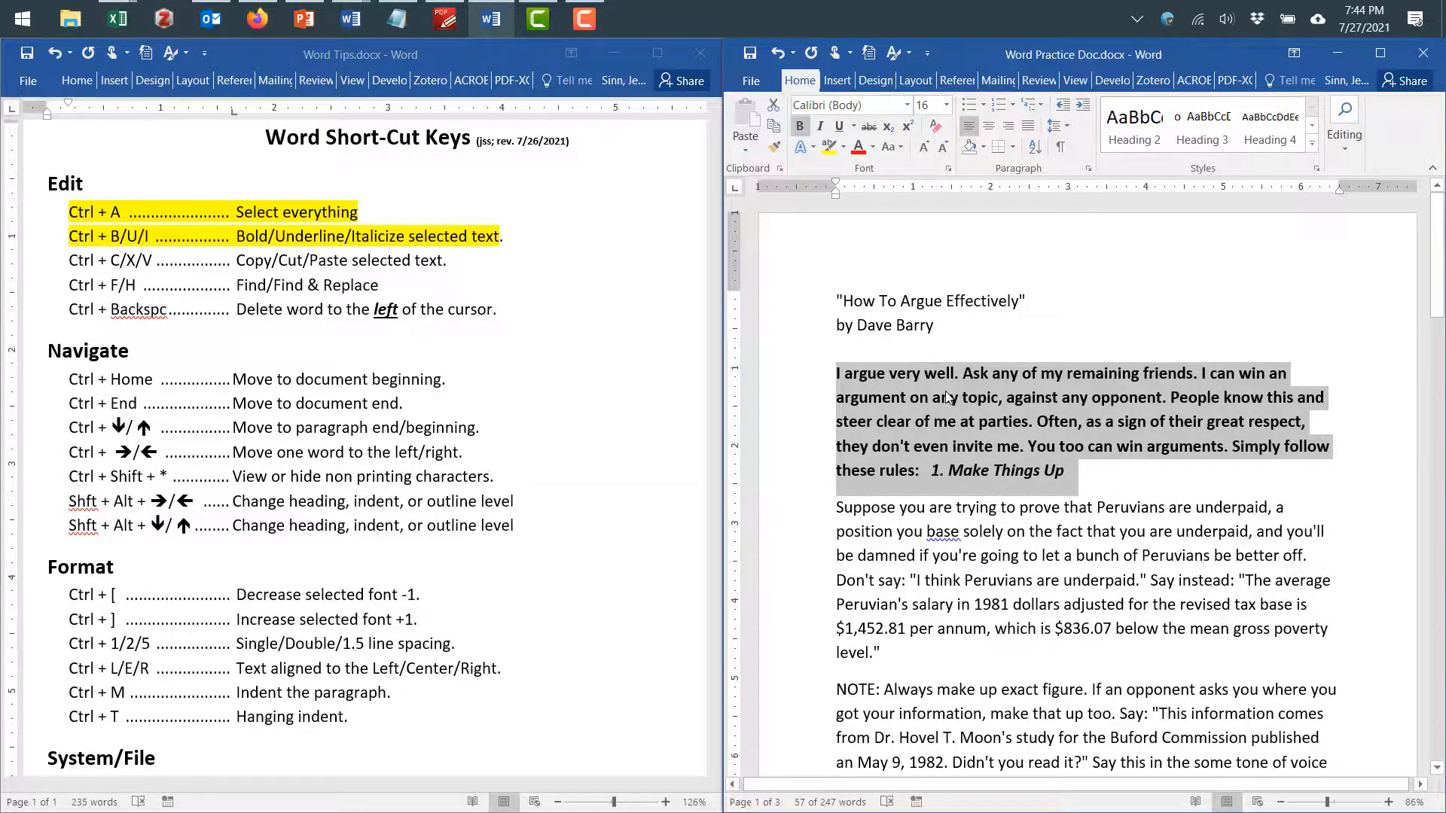
key(ctrl+u)
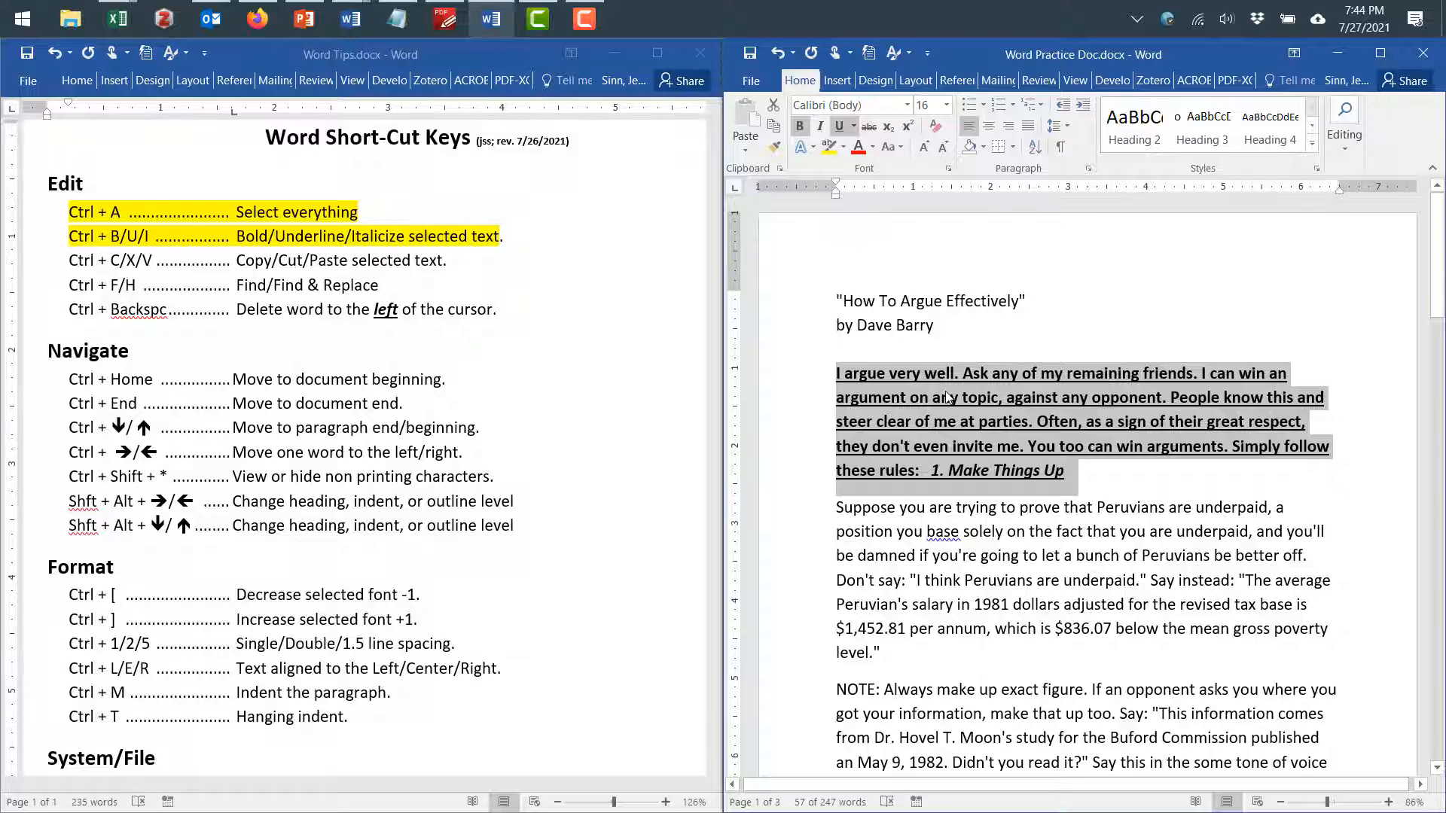
key(ctrl+i)
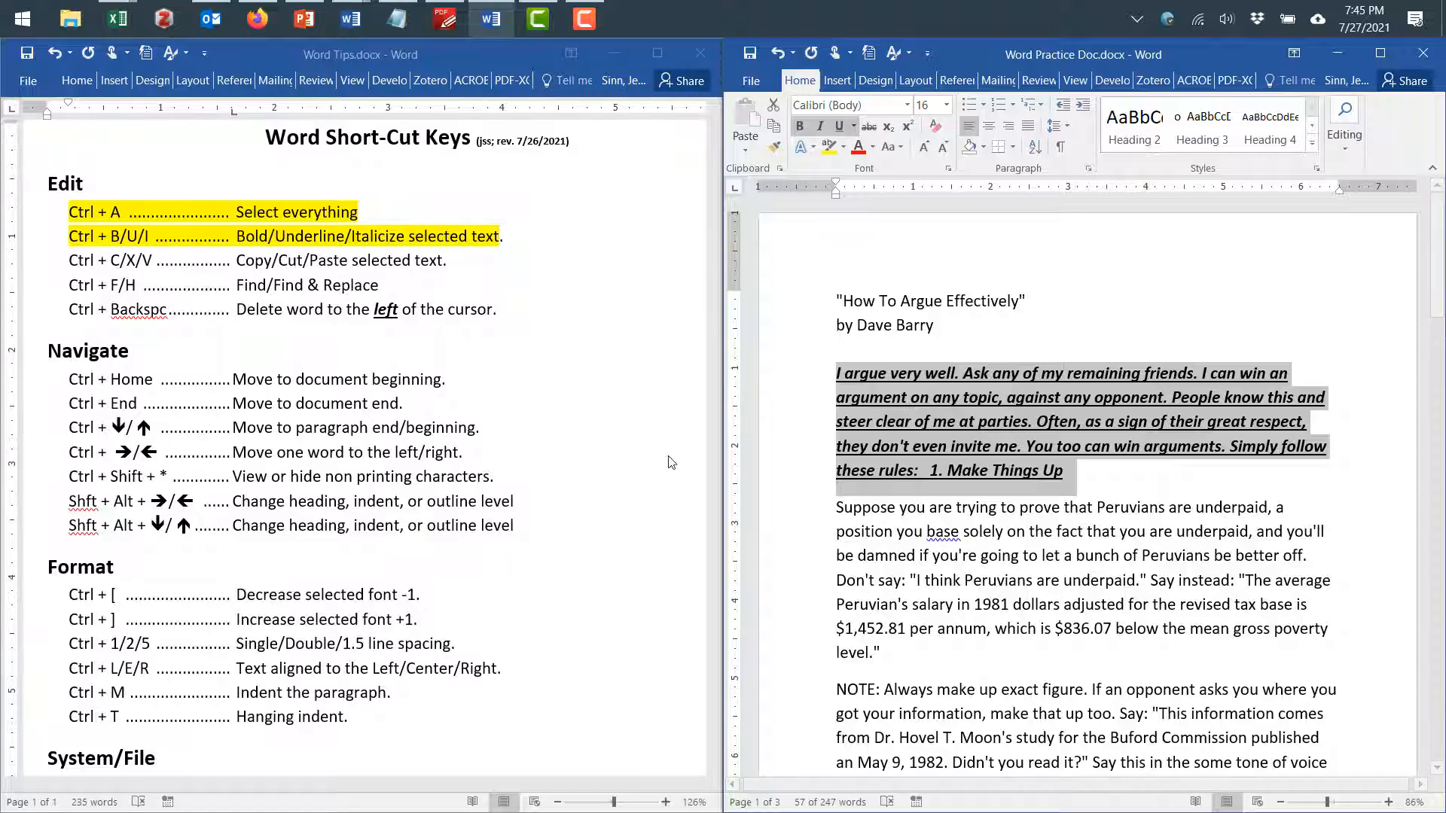
Undo the italic, underline and bold formatting on the "I argue very well" paragraph and deselect it
scroll(669, 421, down, 5)
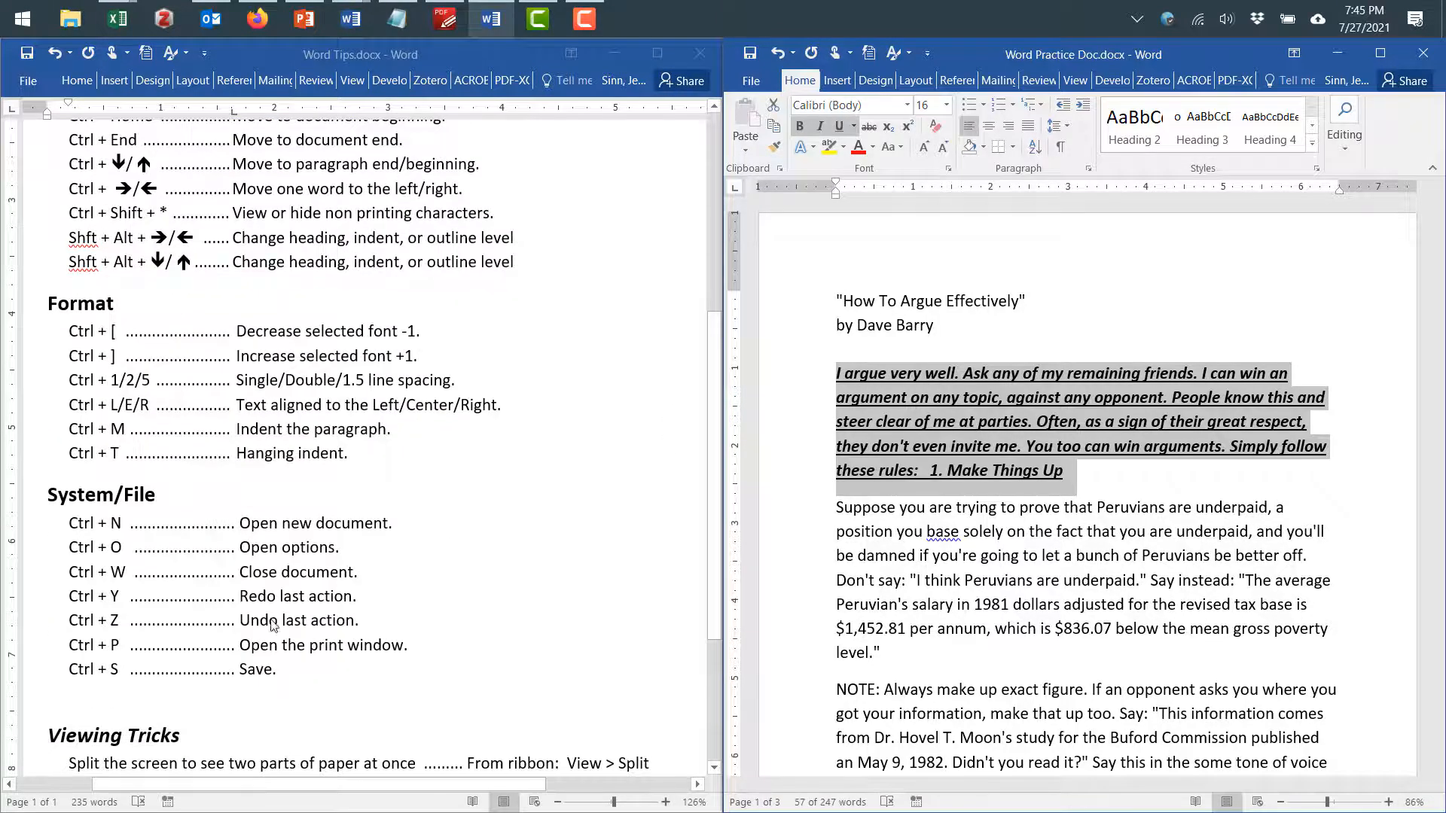
scroll(552, 387, up, 5)
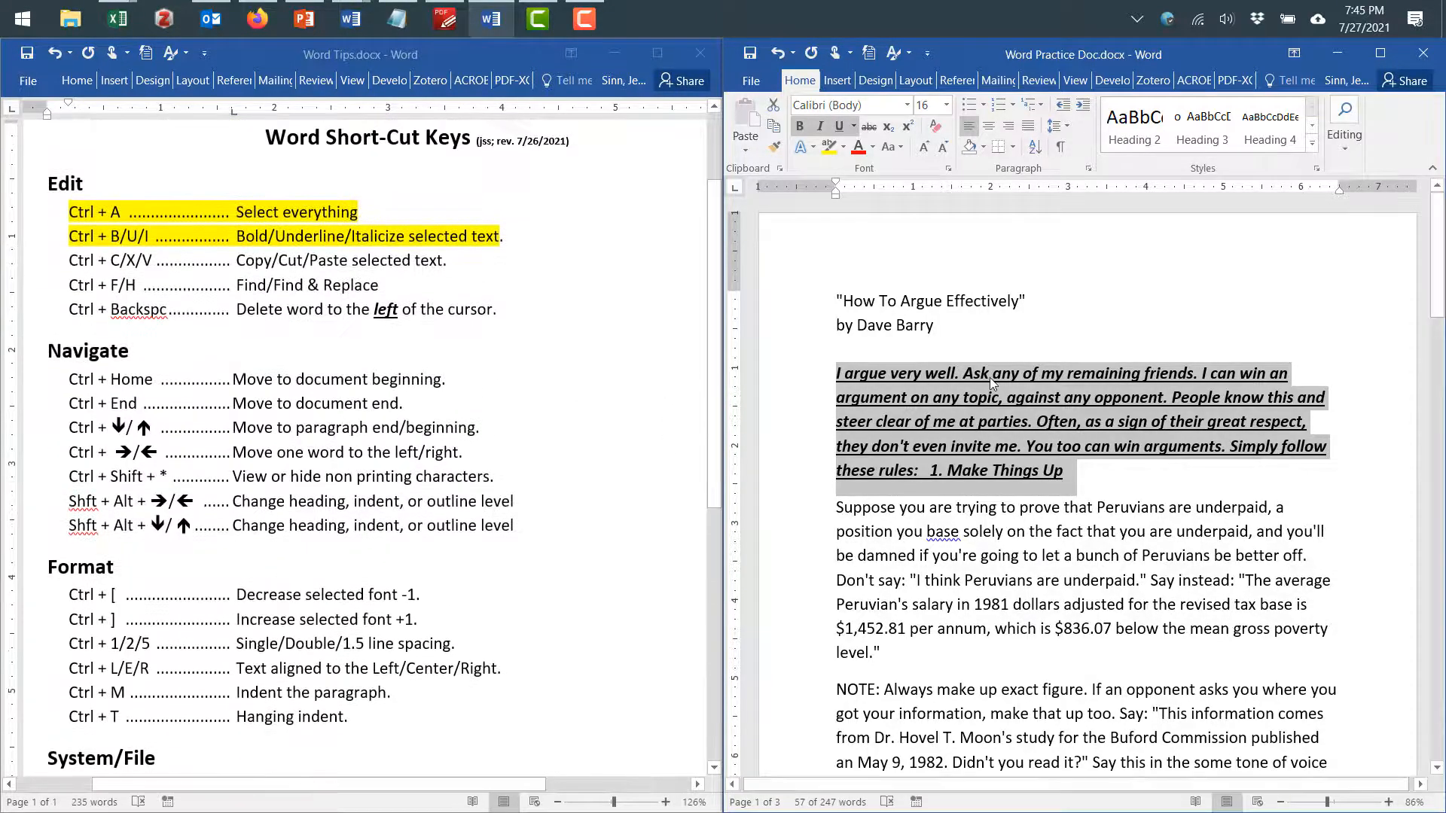
key(ctrl+z)
key(ctrl+z)
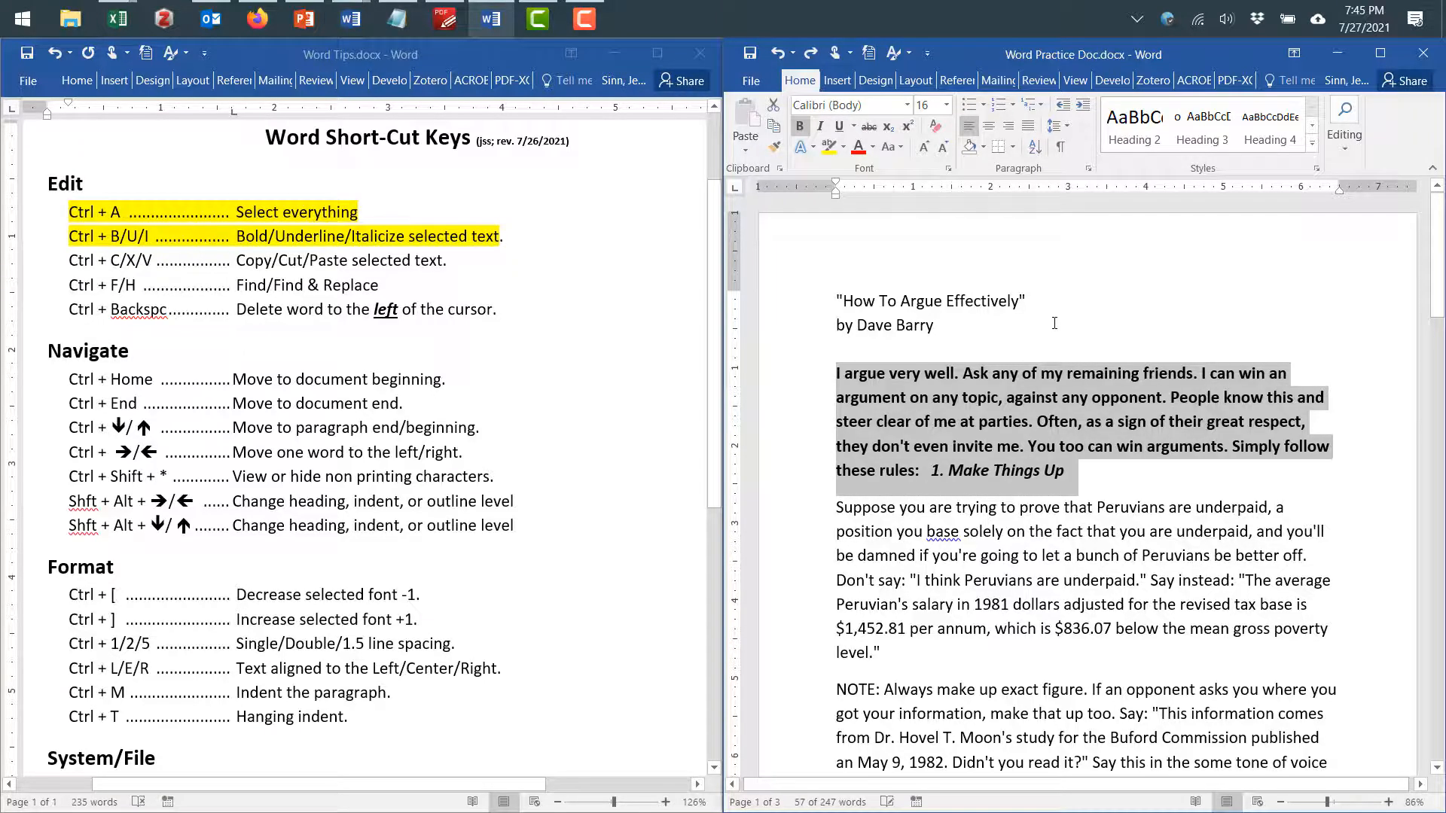
key(ctrl+z)
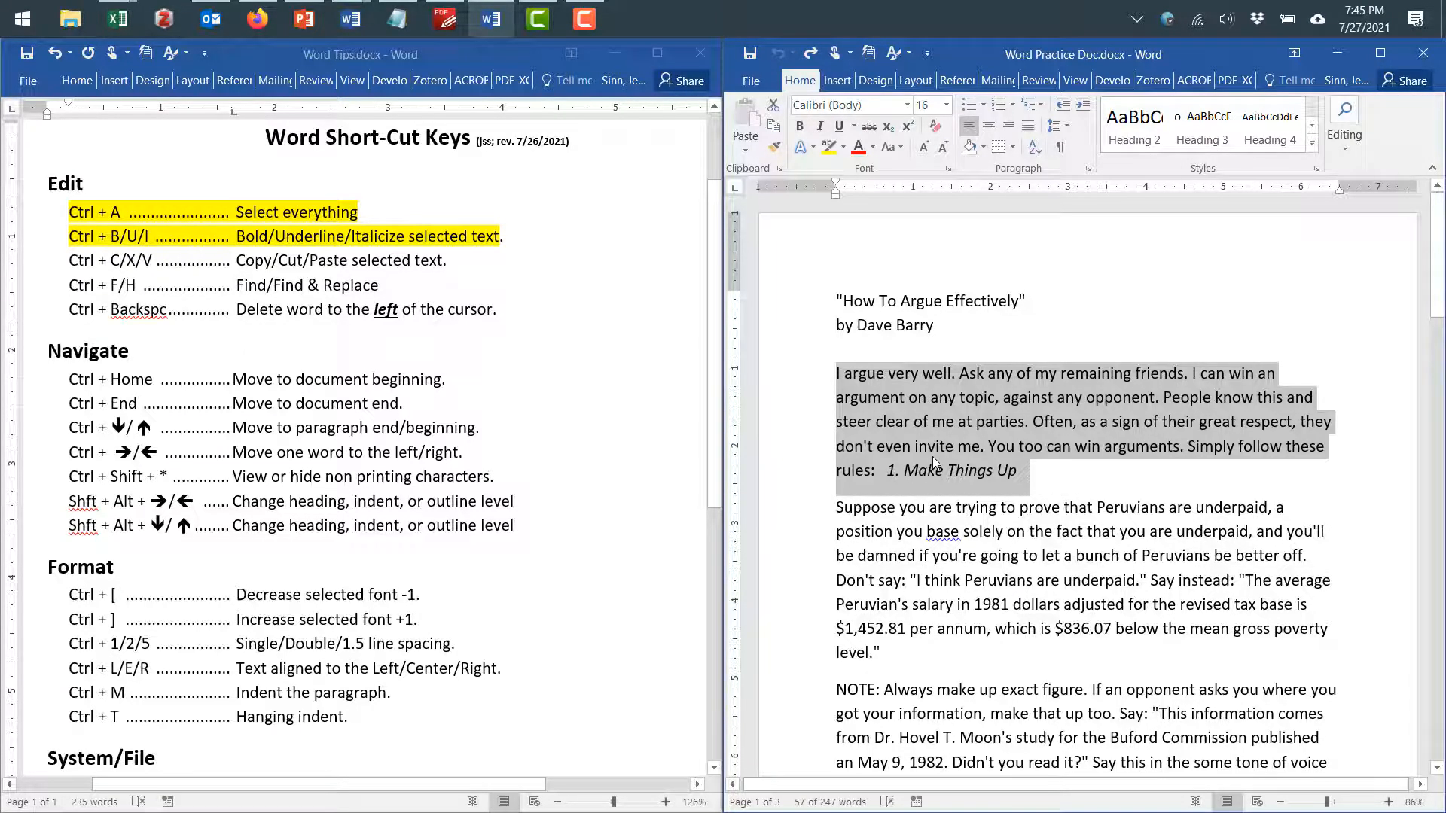
click(1013, 473)
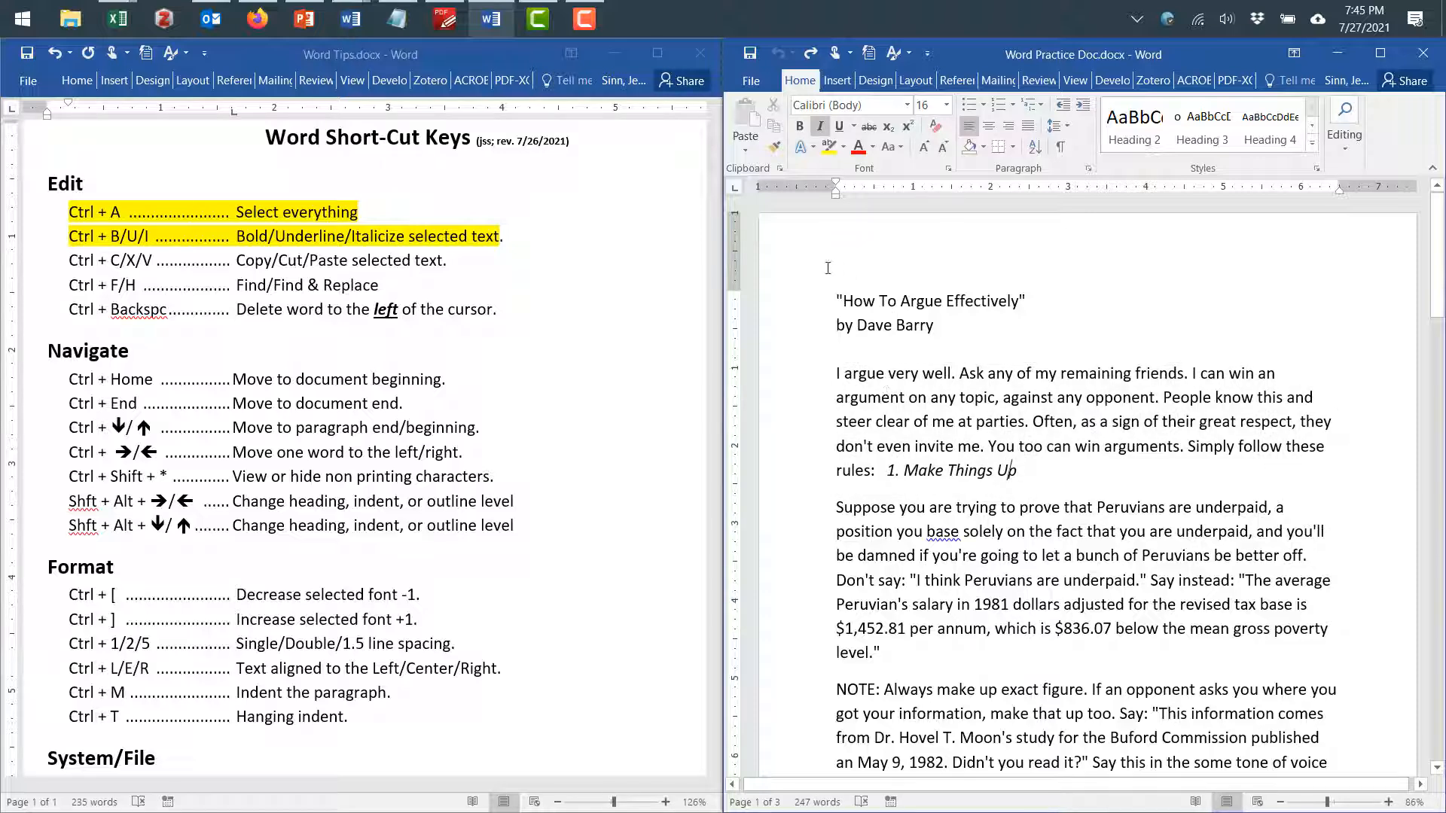
Copy the title line "How To Argue Effectively" onto the blank line below the byline, and undo the paste
drag(834, 300, 1038, 301)
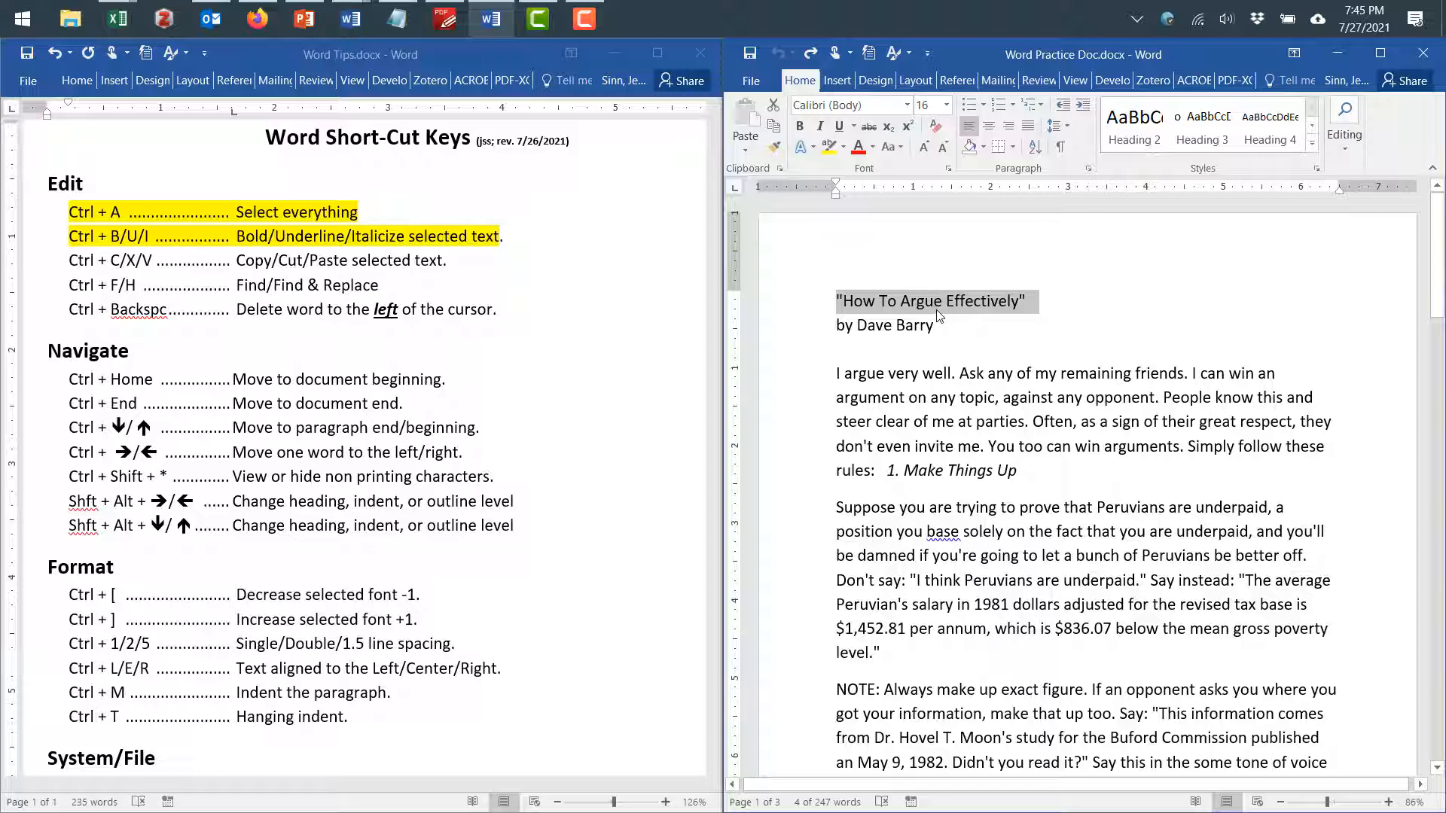
key(ctrl+c)
click(936, 347)
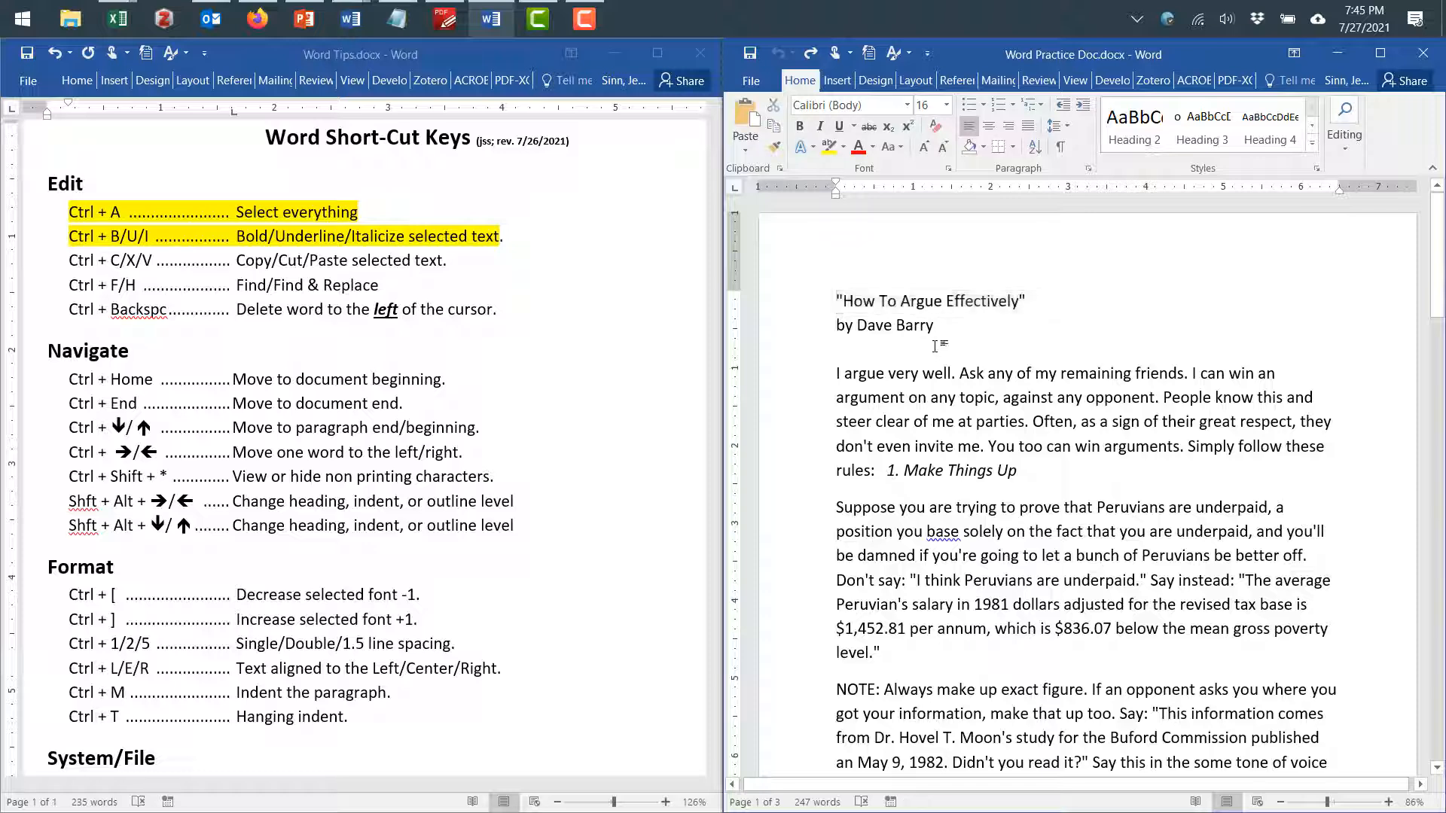
key(ctrl+v)
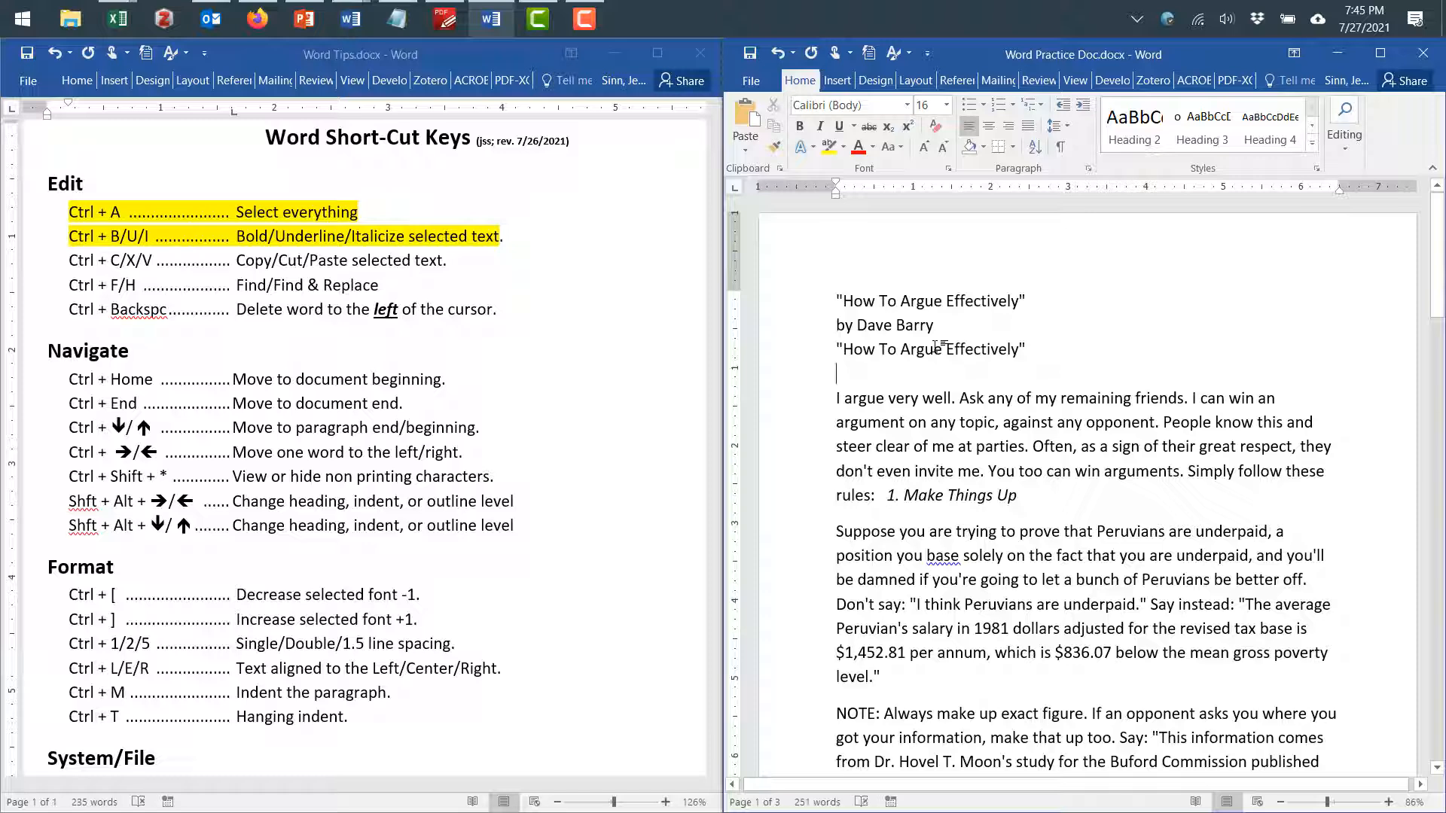
key(ctrl+z)
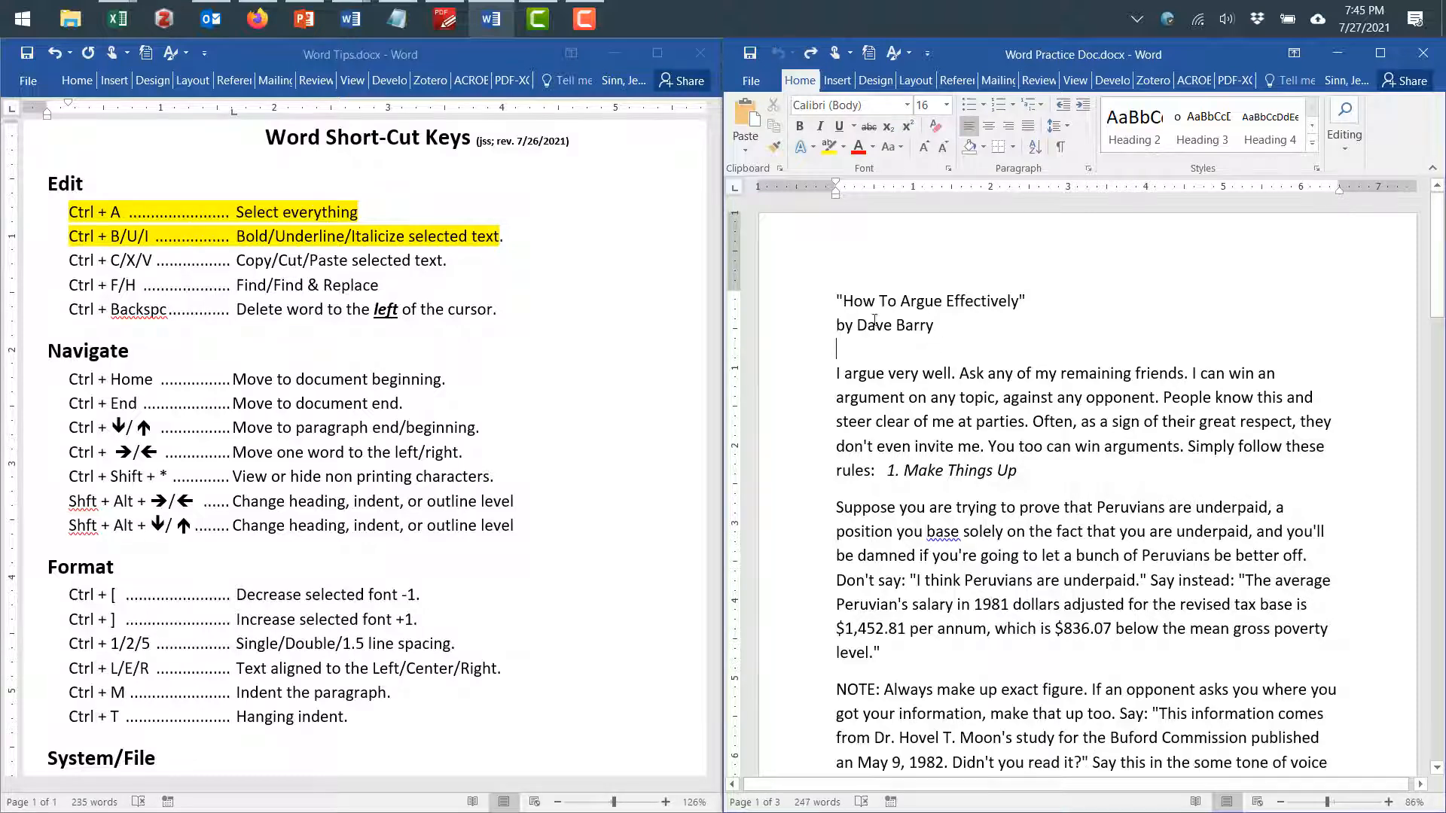
Move the title line "How To Argue Effectively" below the byline by cutting and pasting it
drag(938, 299, 1041, 302)
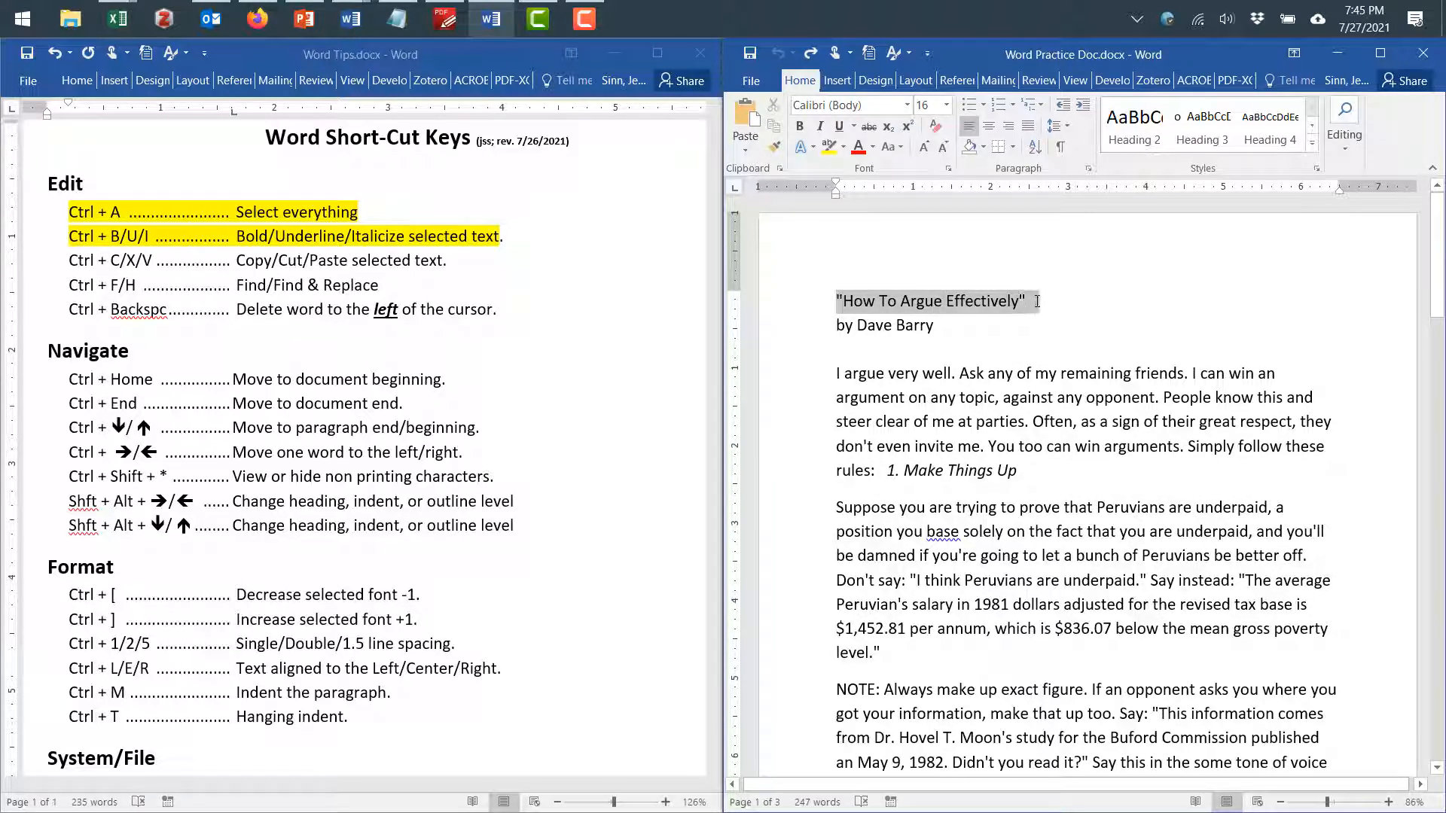
key(ctrl+x)
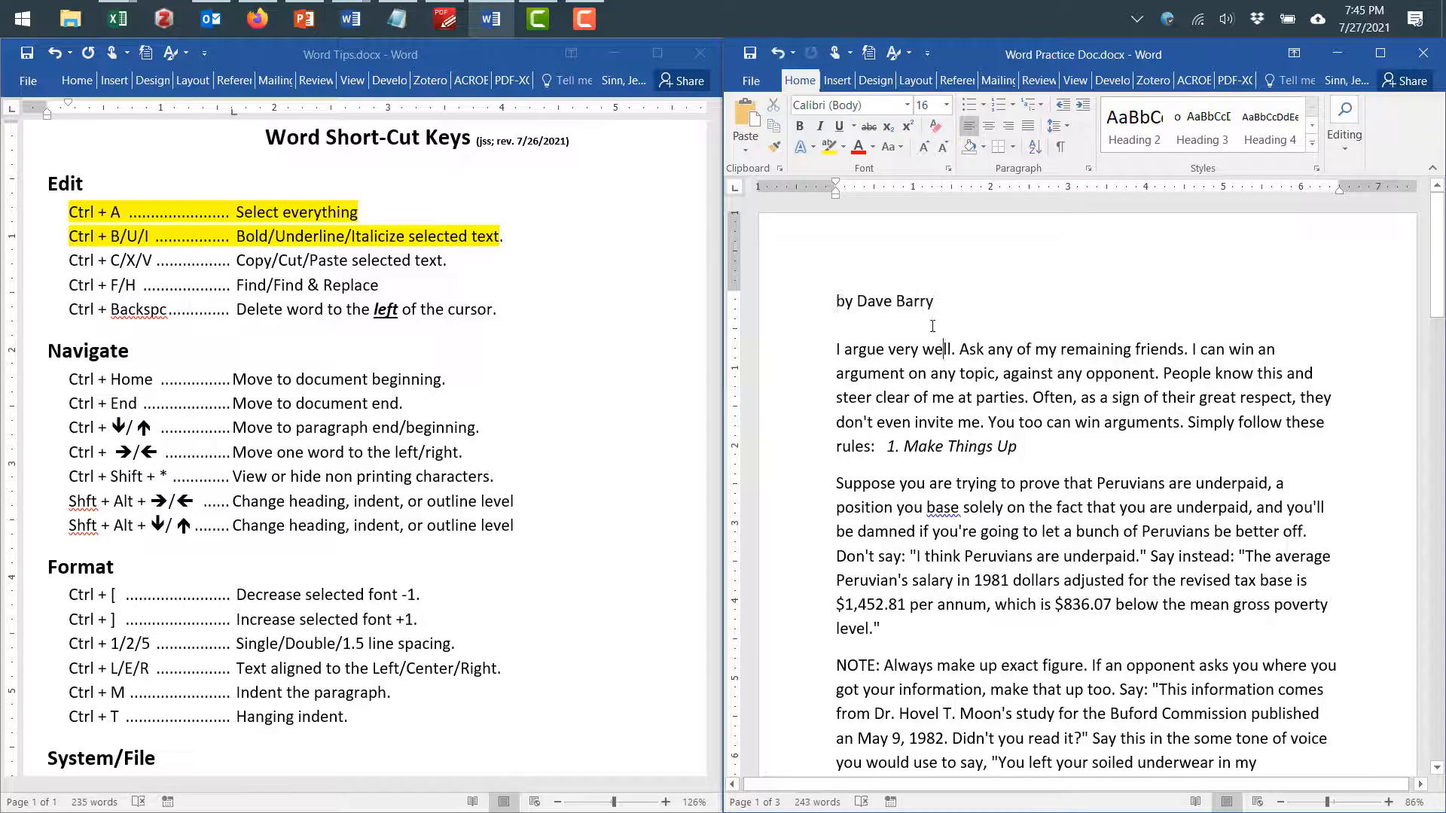
click(934, 325)
key(ctrl+v)
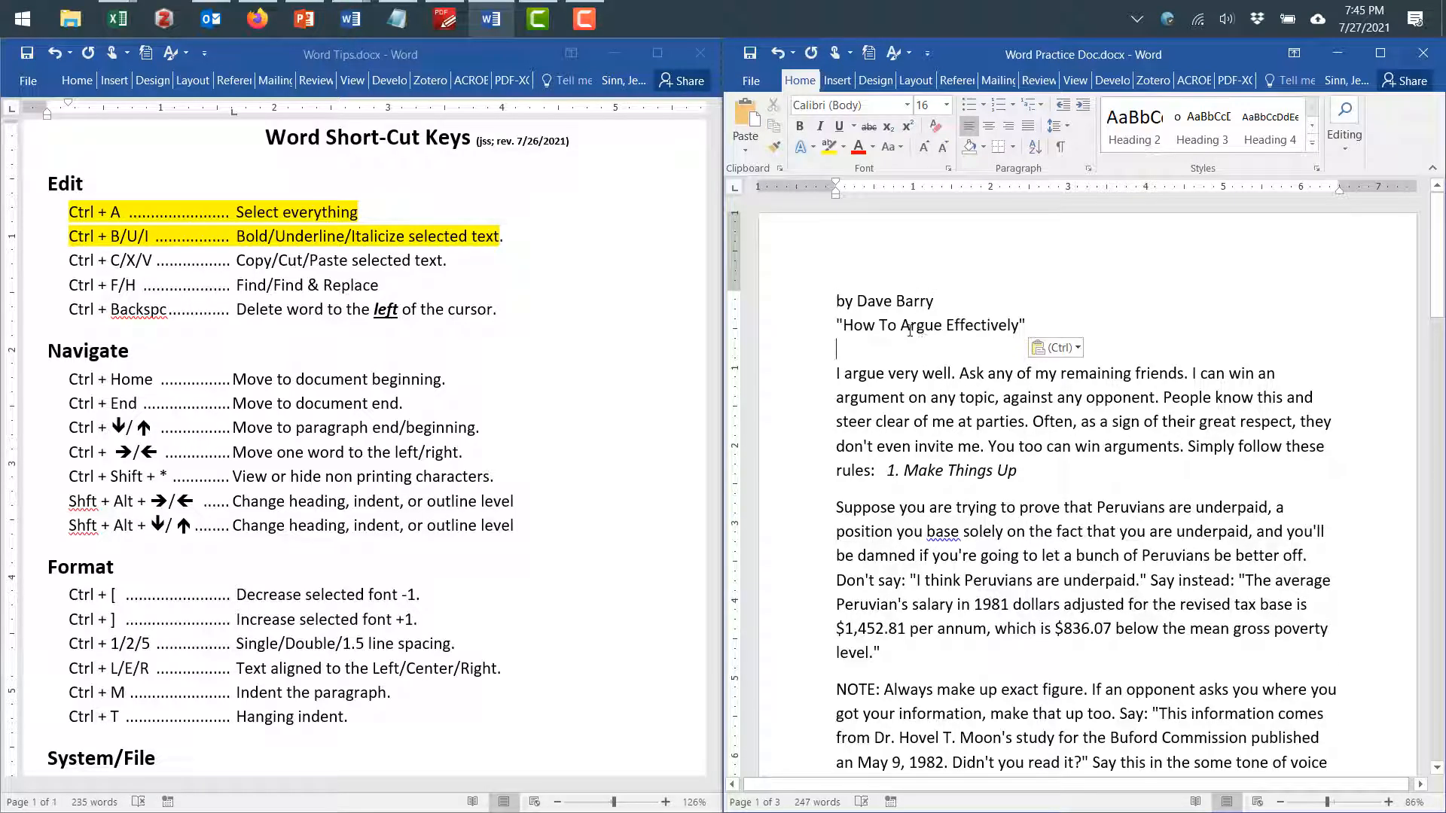
Undo the paste and the cut of the title line "How To Argue Effectively" in Word Practice Doc.docx
key(ctrl)
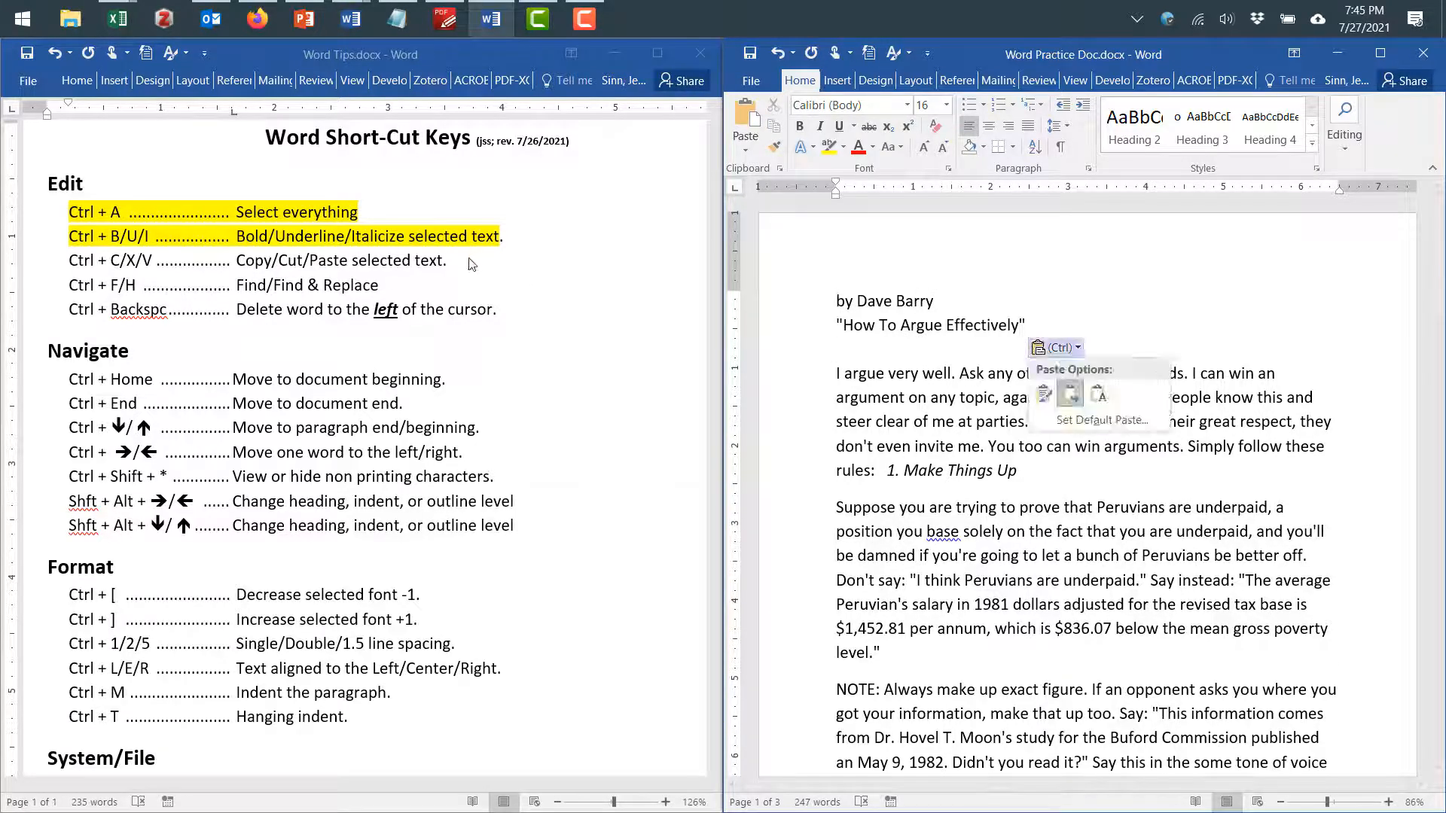
key(Escape)
key(ctrl+z)
key(ctrl+z)
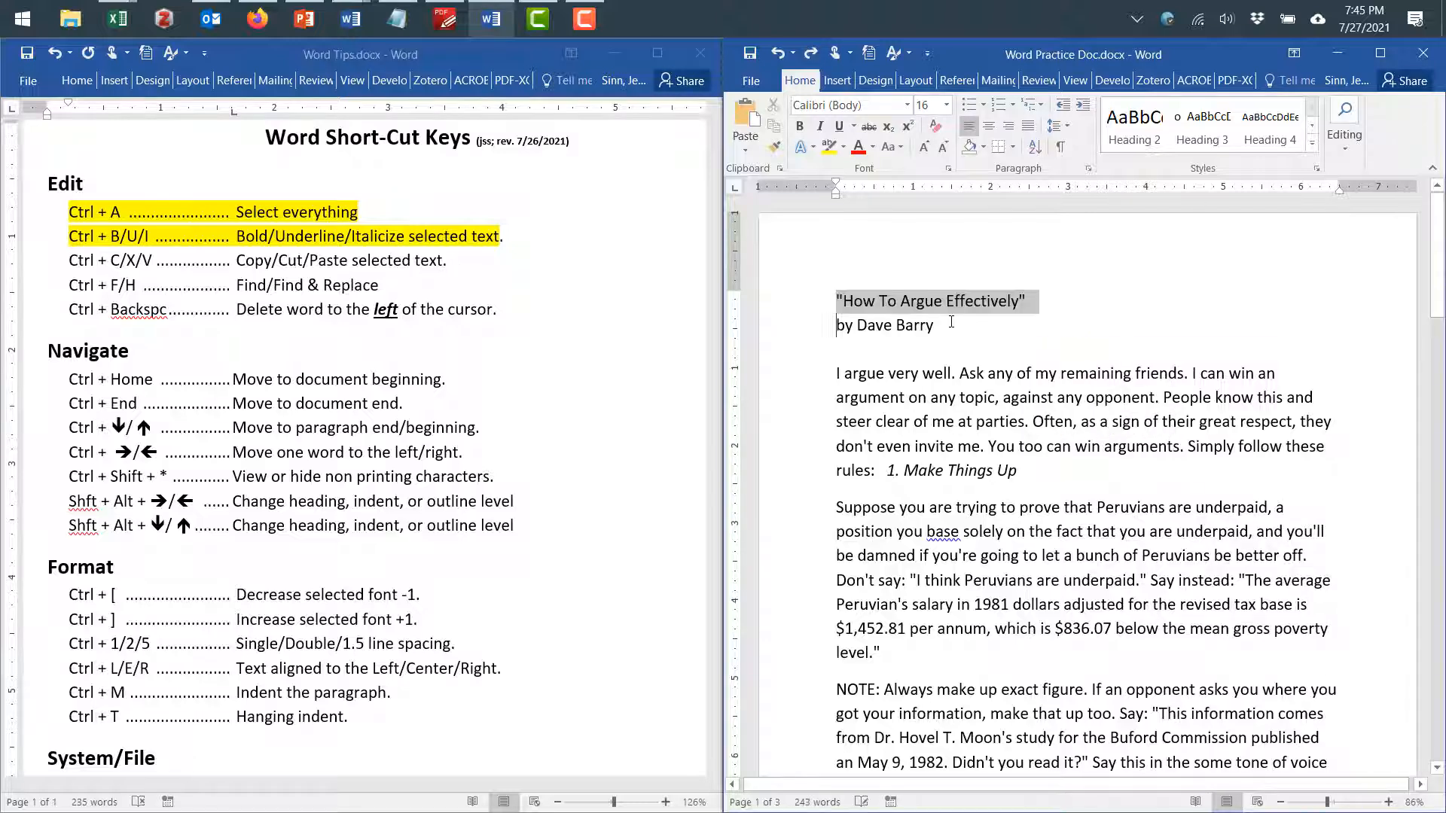
Highlight the "Ctrl + C/X/V" Copy/Cut/Paste entry in Word Tips.docx in yellow
drag(456, 259, 67, 260)
key(ctrl+alt+h)
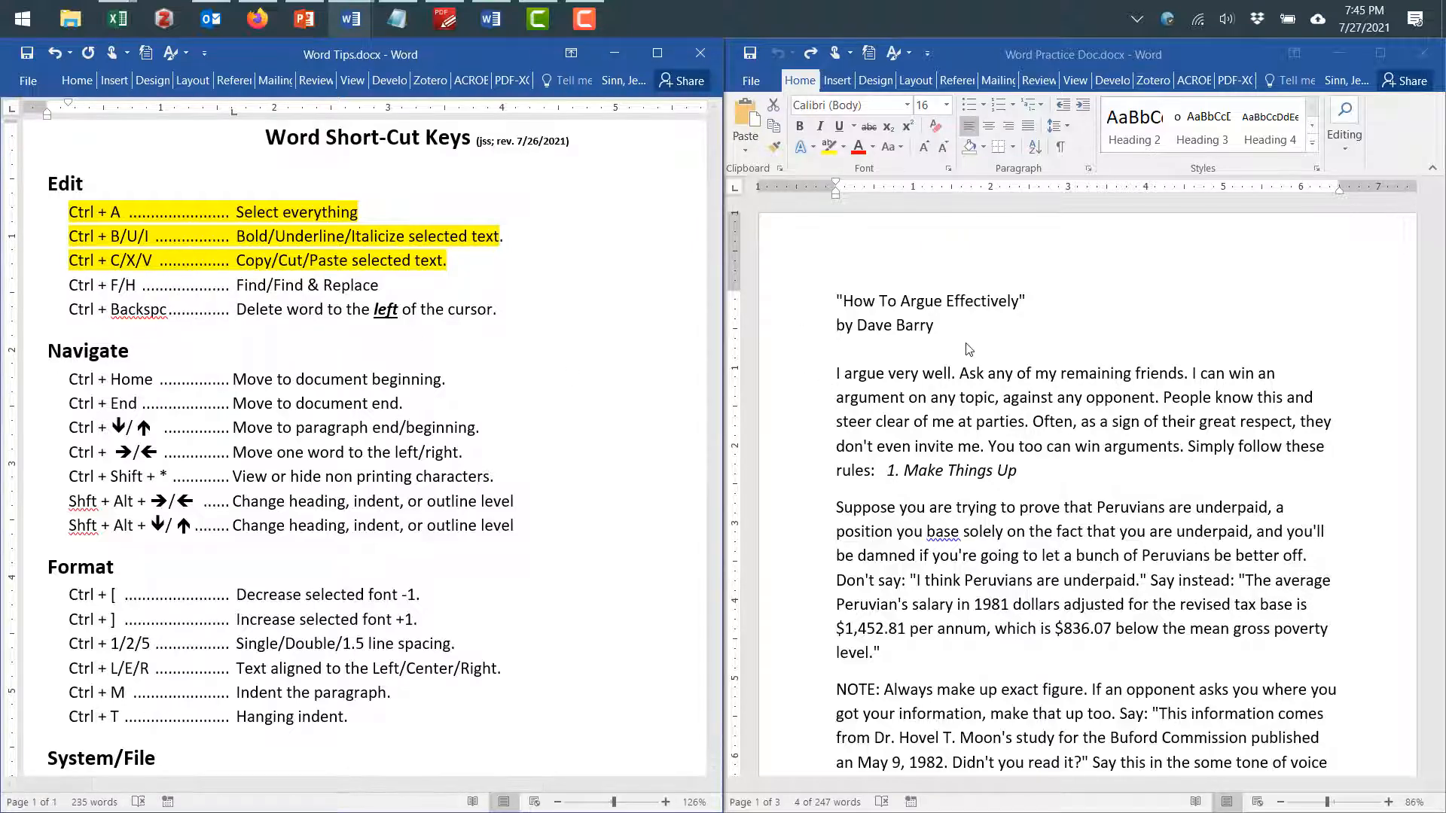
Search Word Practice Doc.docx for the word "violence", clear the search and close the Navigation pane
click(1050, 375)
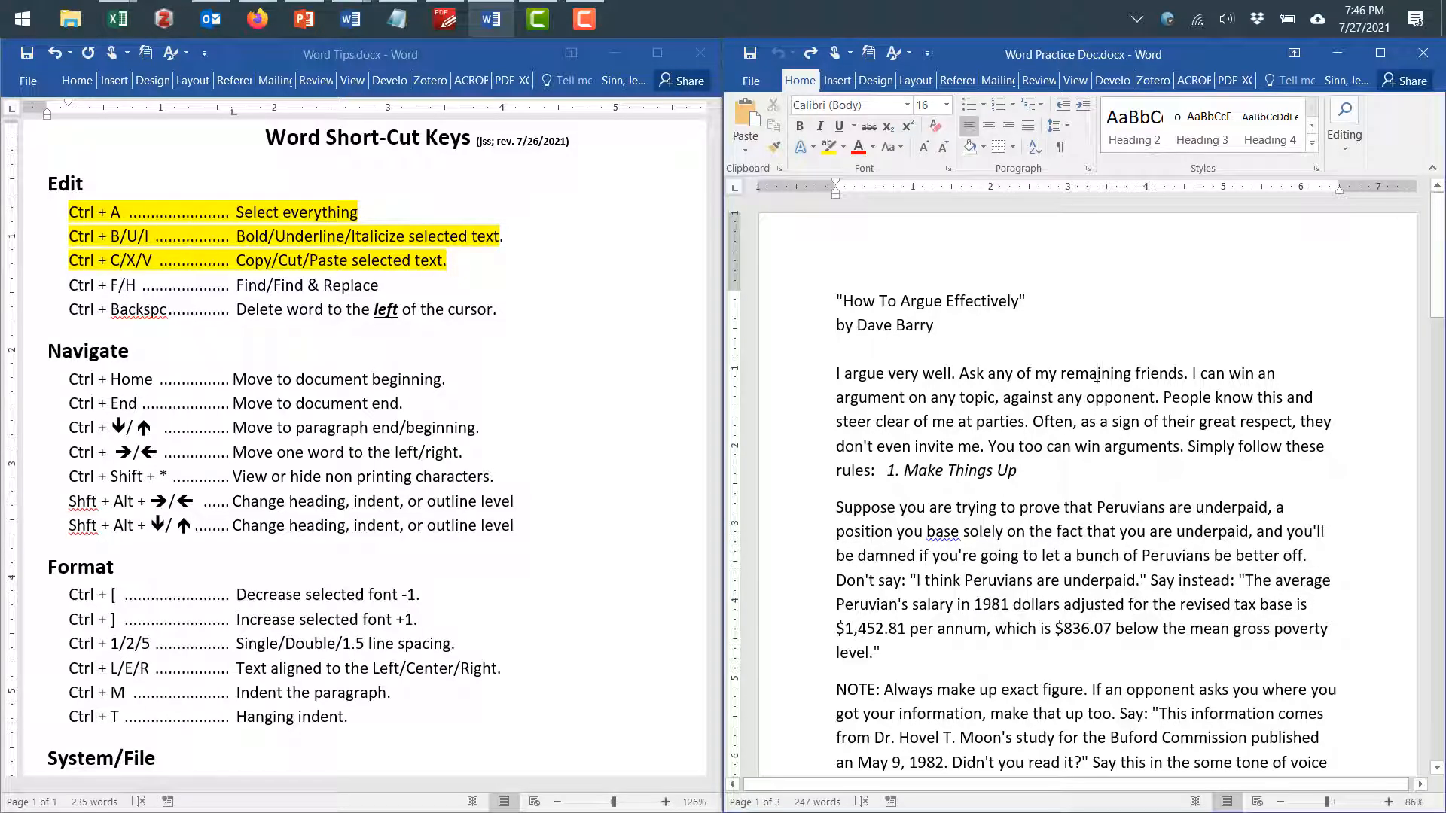
key(ctrl+f)
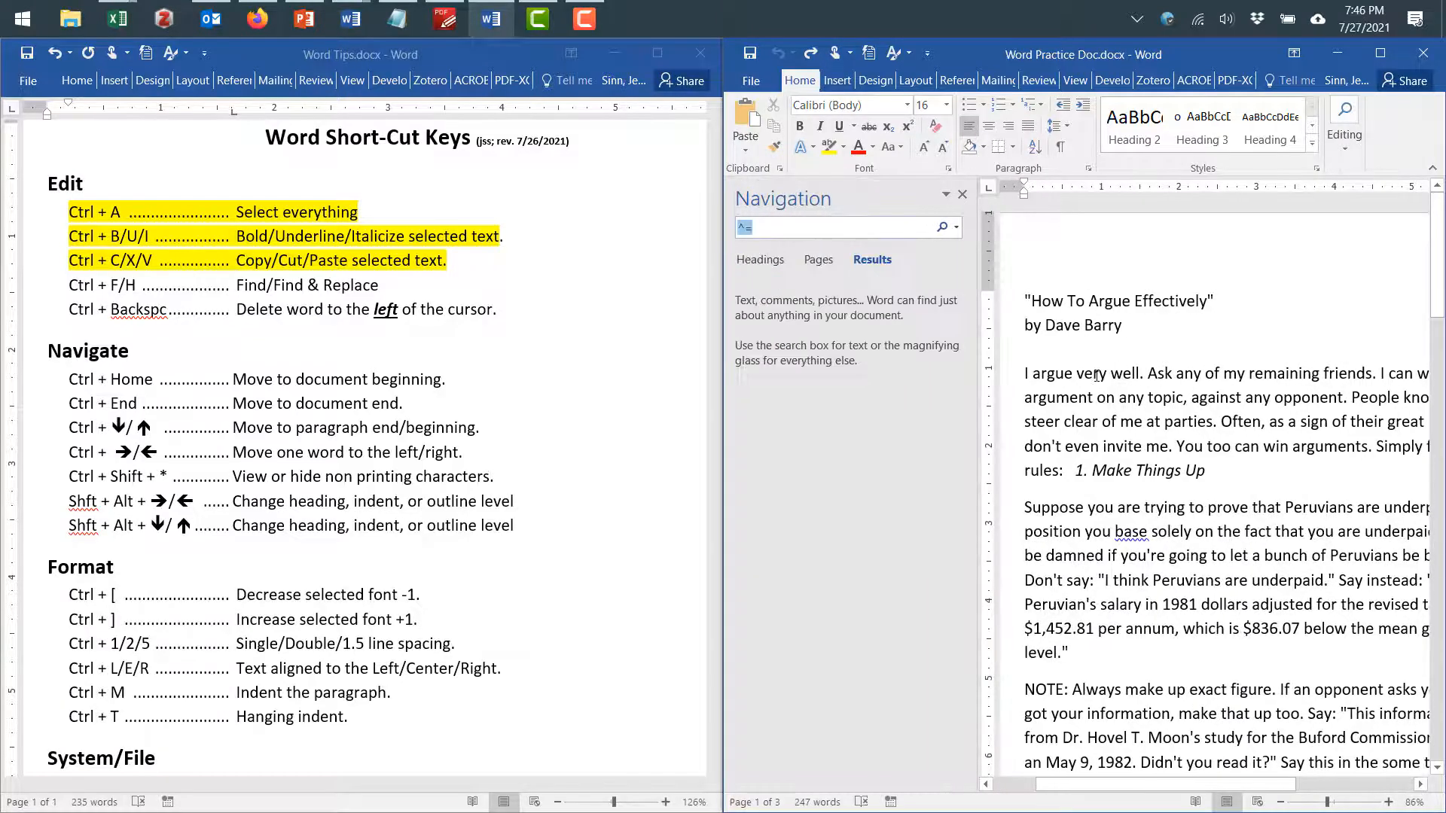
text(vl)
text(olence)
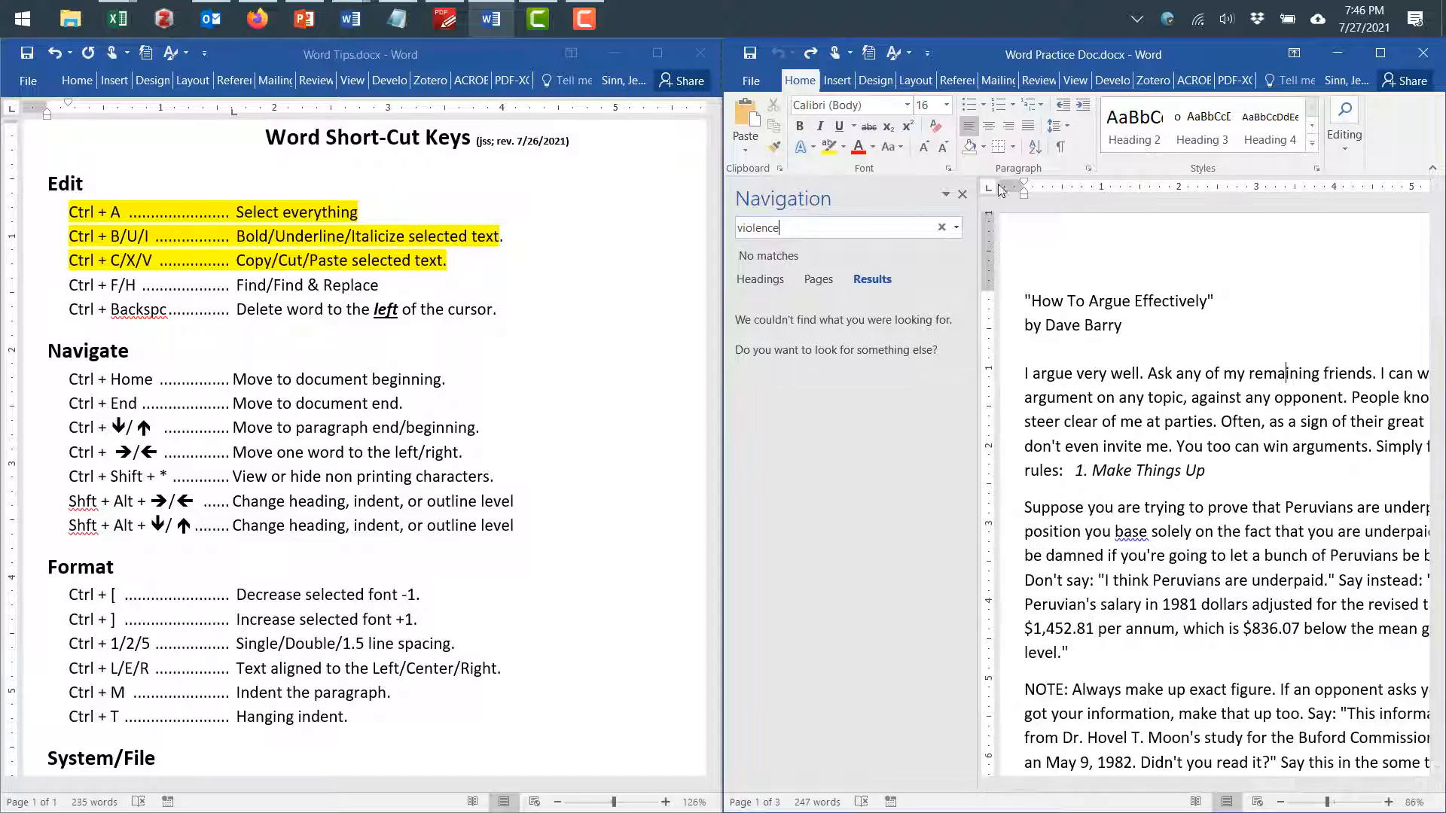
click(942, 228)
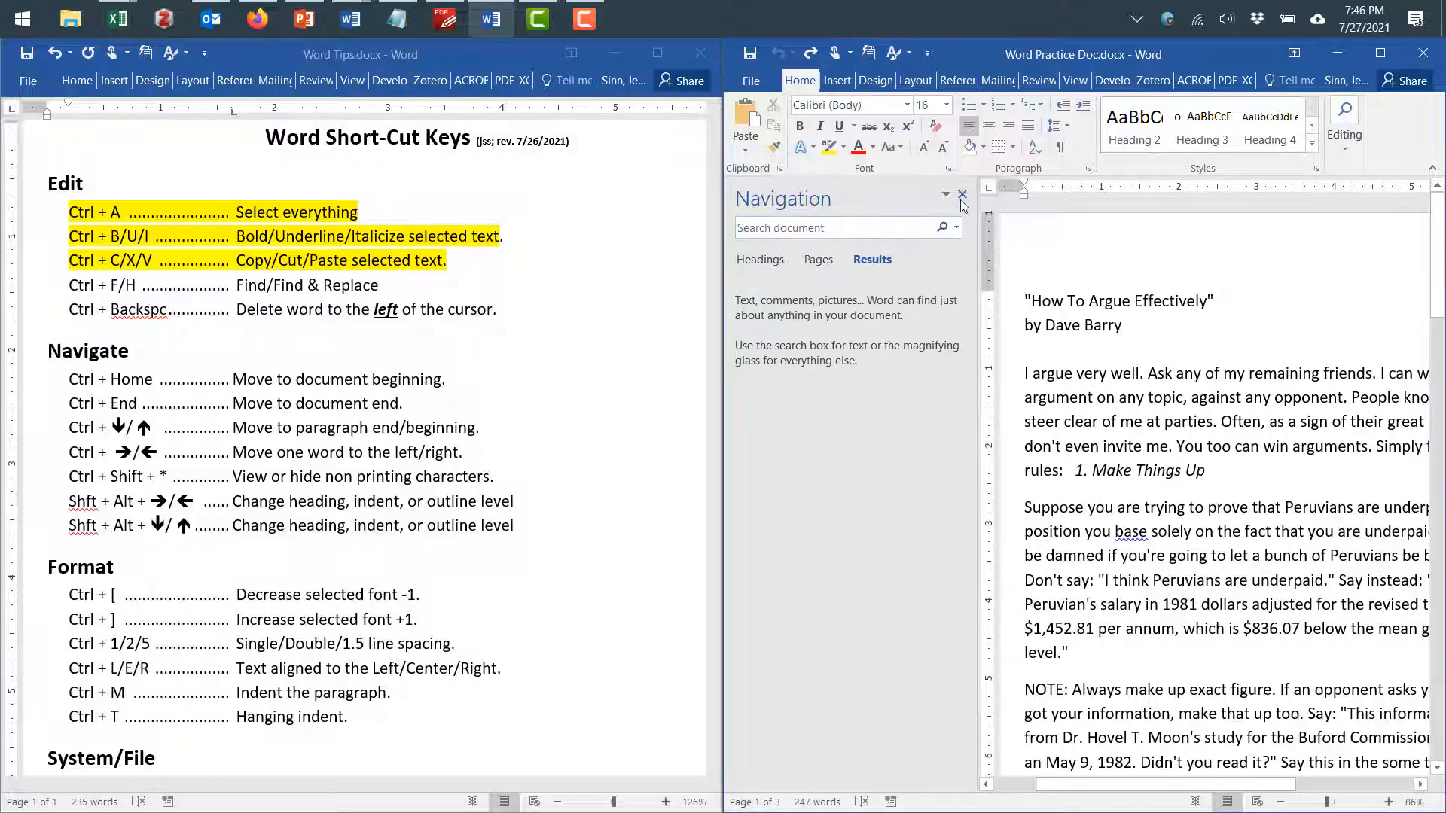
click(961, 196)
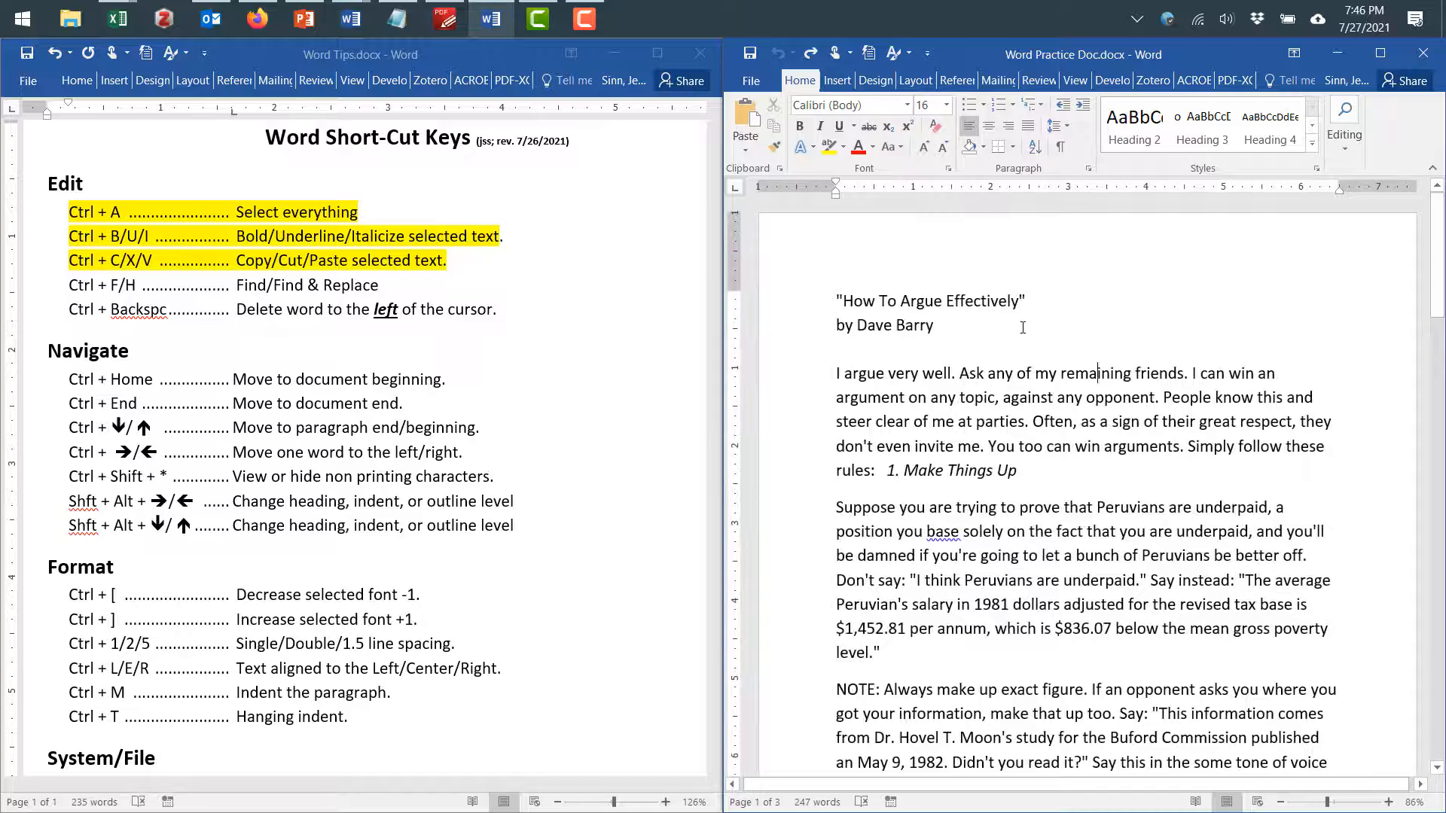
Find the word "dollars" in the practice document, close the Navigation pane and deselect the word
scroll(1022, 328, down, 2)
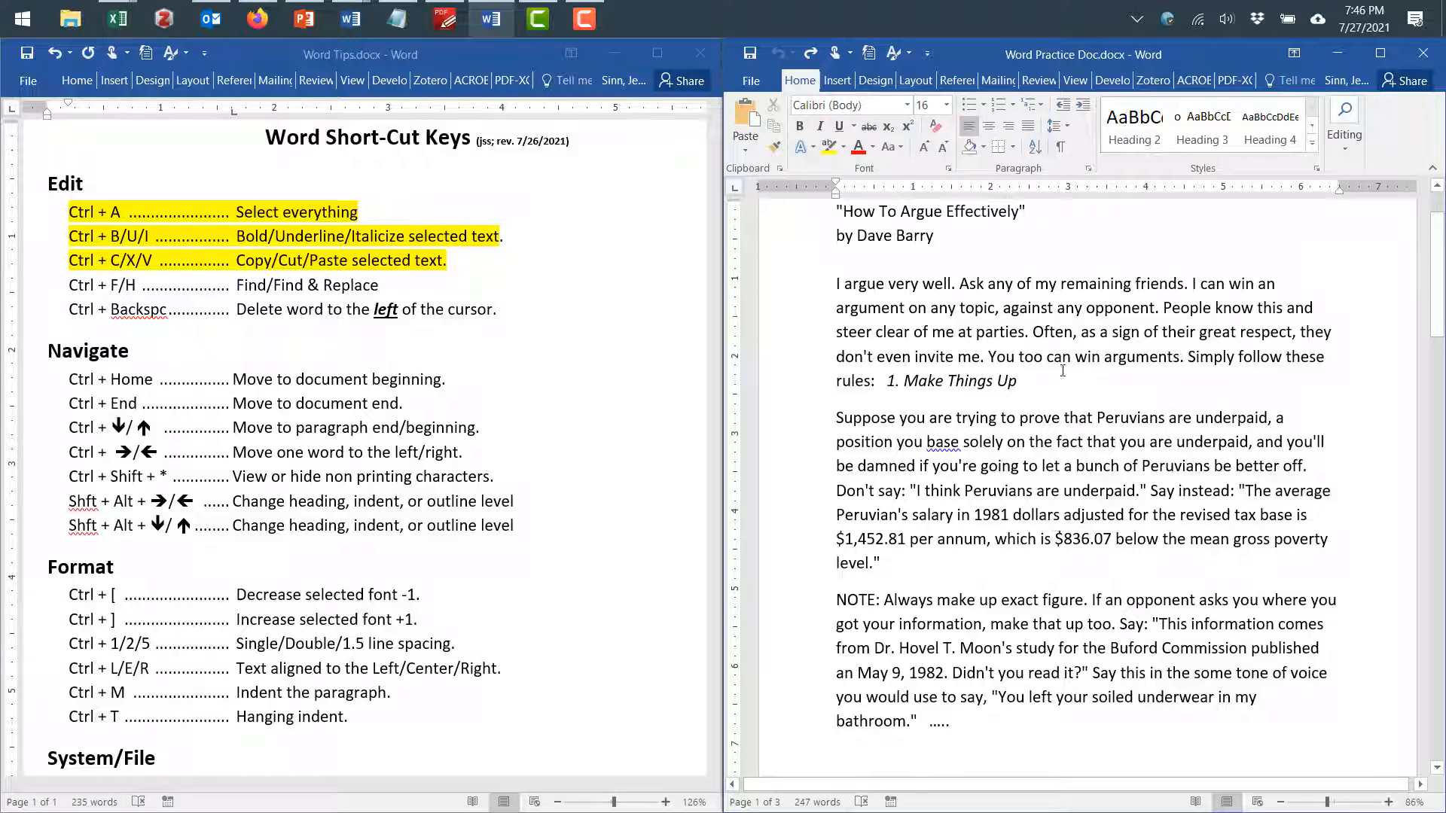
click(995, 263)
key(ctrl+f)
text(dollars)
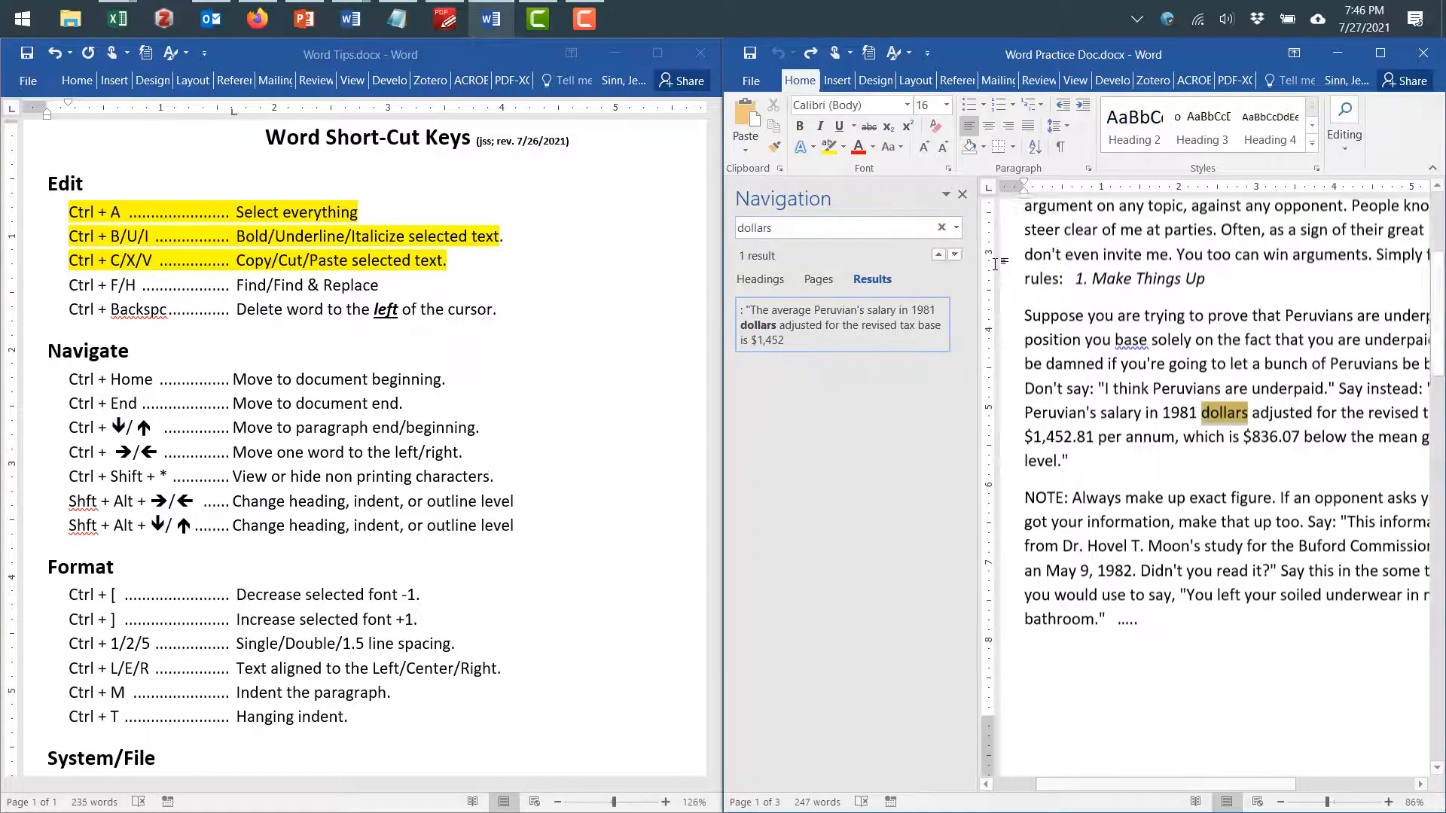
key(Return)
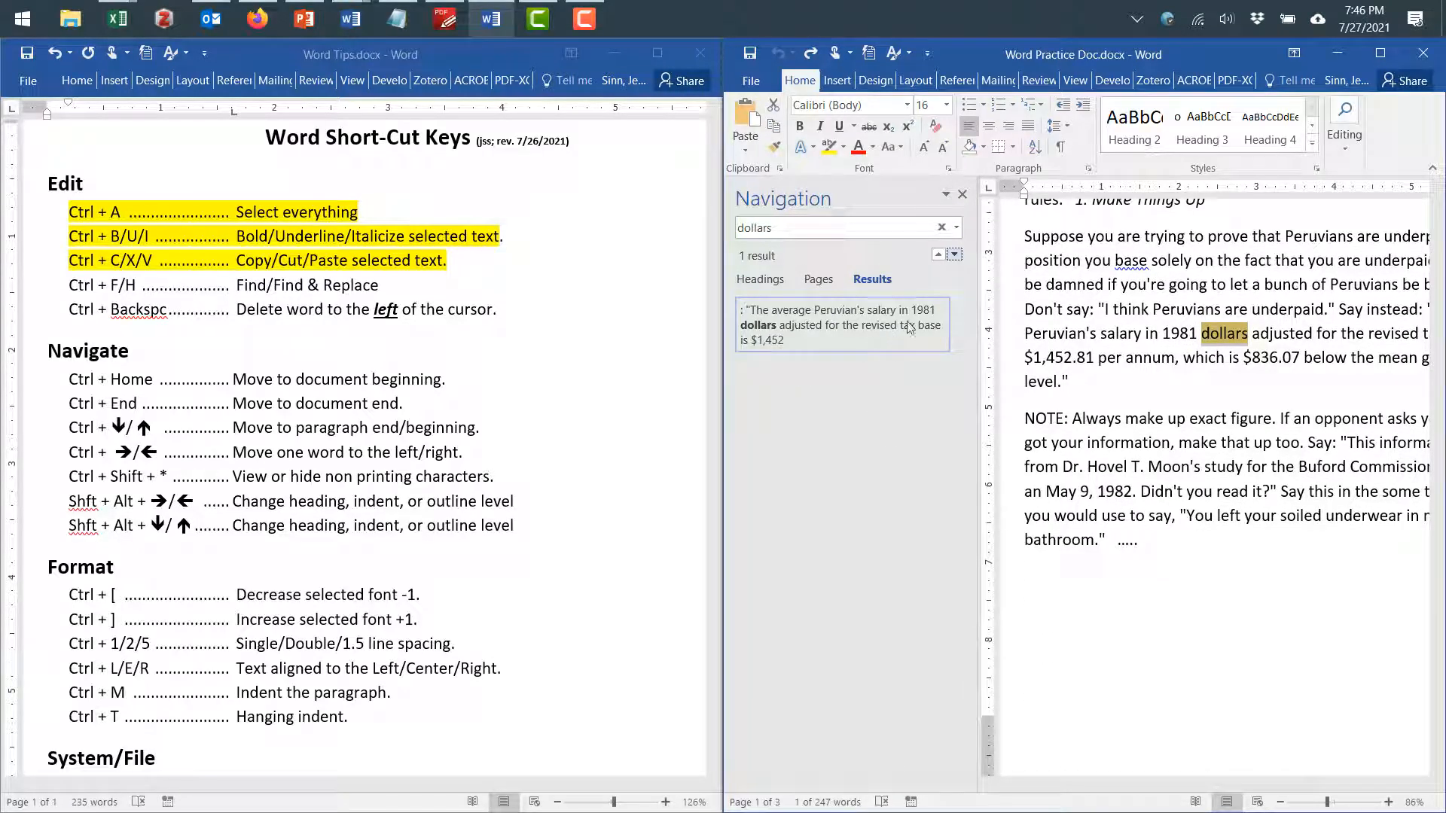
click(962, 198)
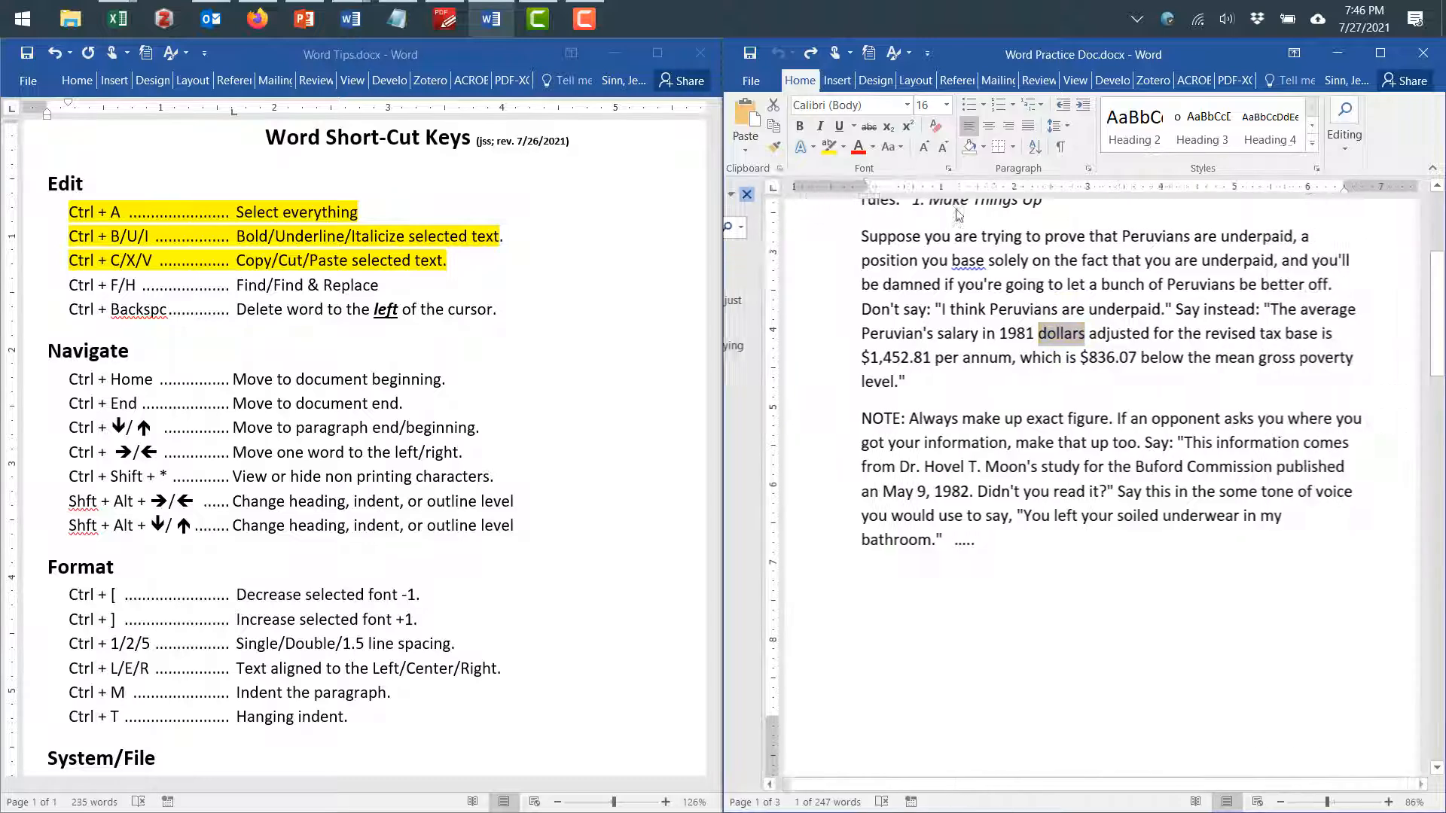
click(1016, 348)
Replace every "and" with "and4less" in the practice document using Find and Replace, and undo the replacement
scroll(1066, 407, up, 2)
scroll(1067, 408, up, 3)
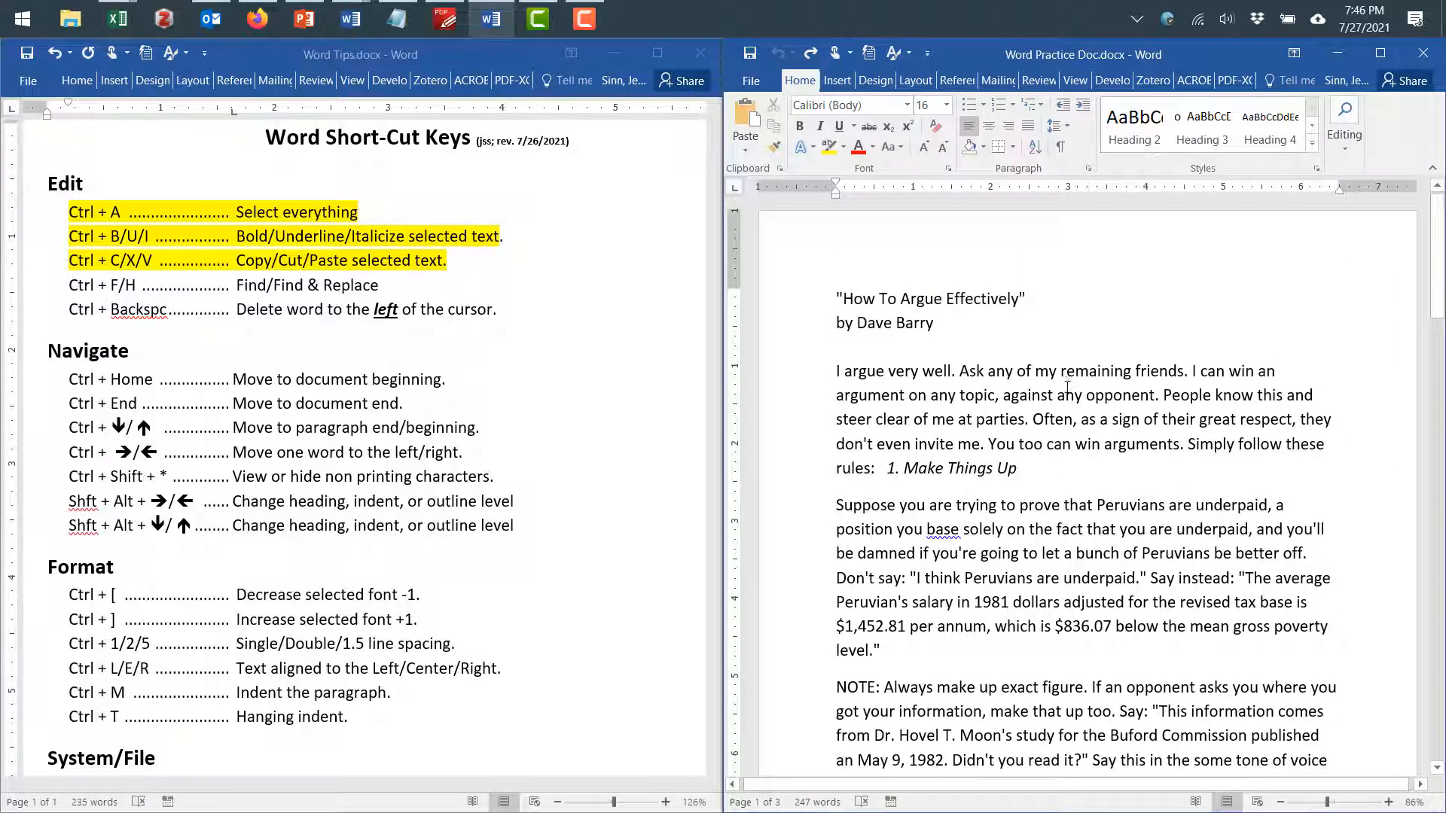
click(1067, 387)
key(ctrl+h)
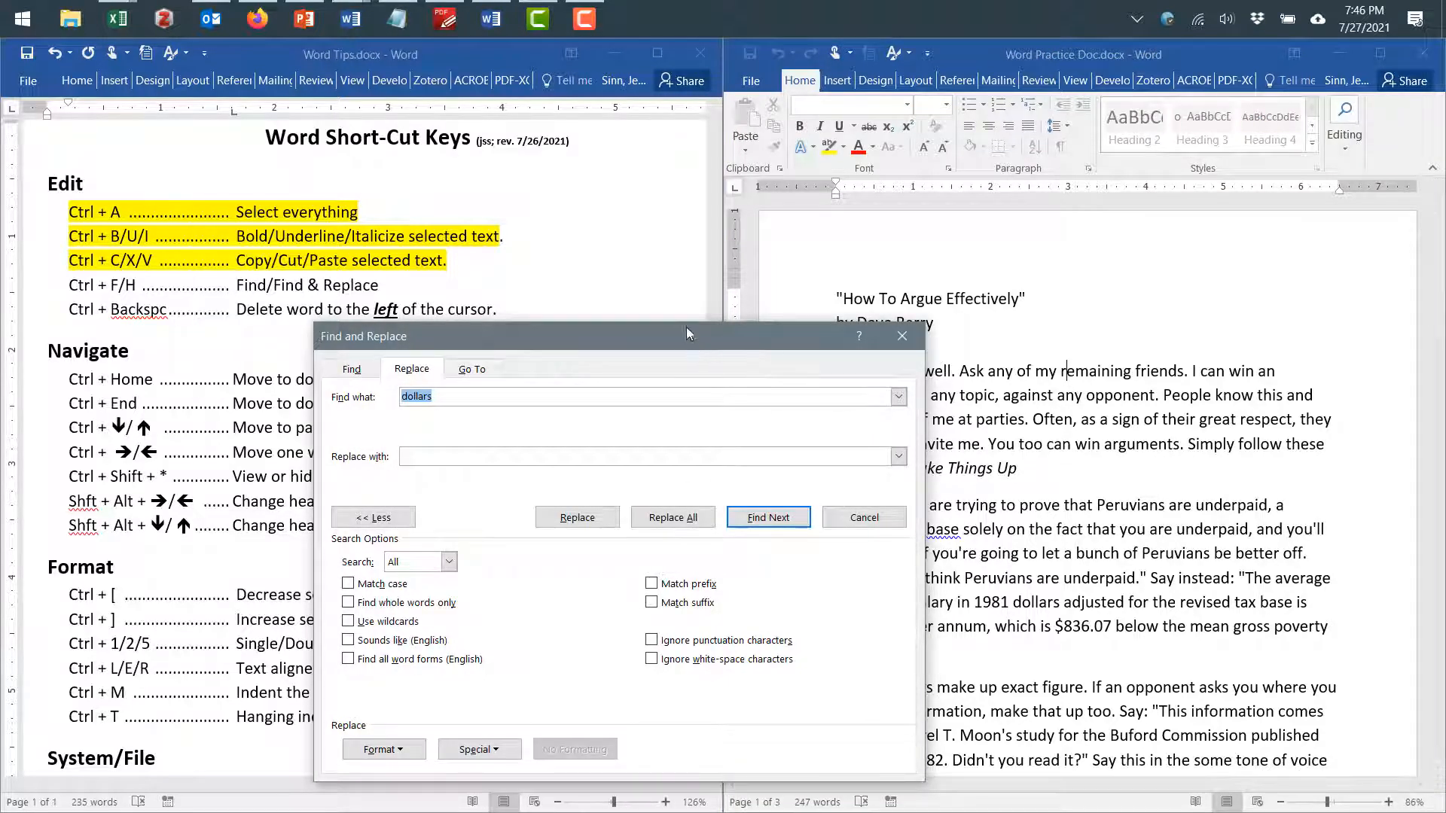
drag(687, 333, 633, 175)
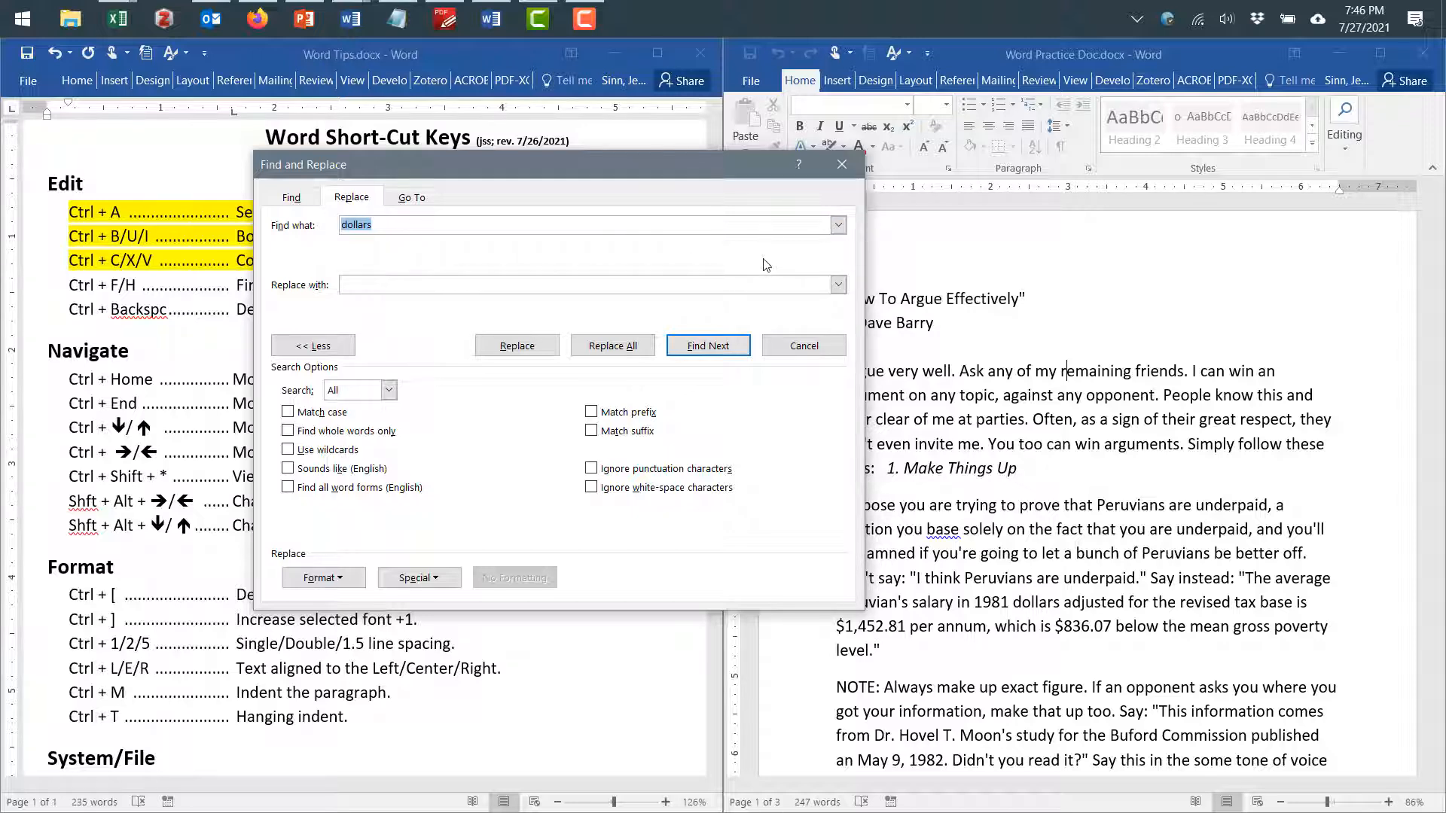
text(a)
text(nd)
text(and)
click(636, 353)
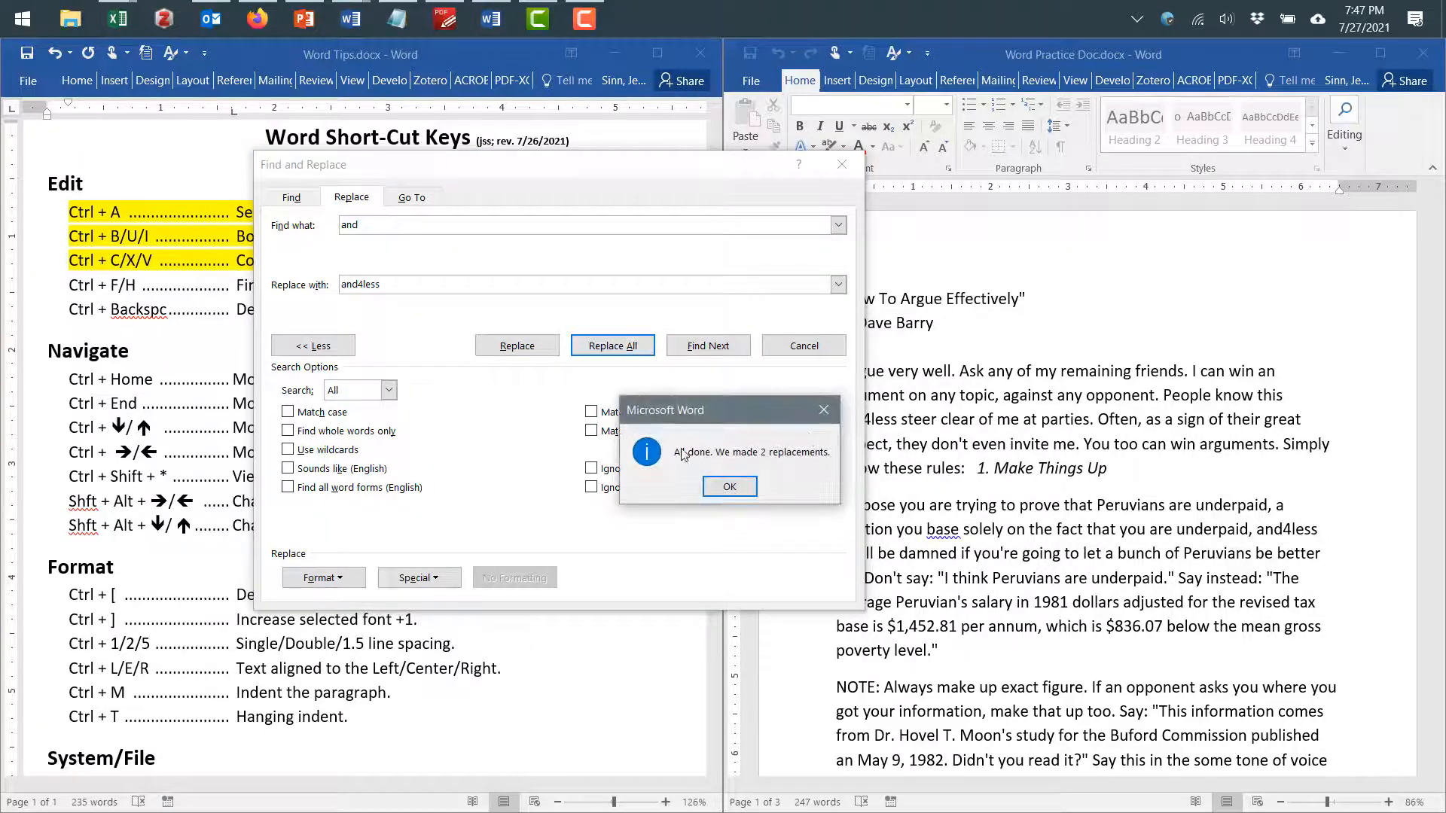
click(742, 487)
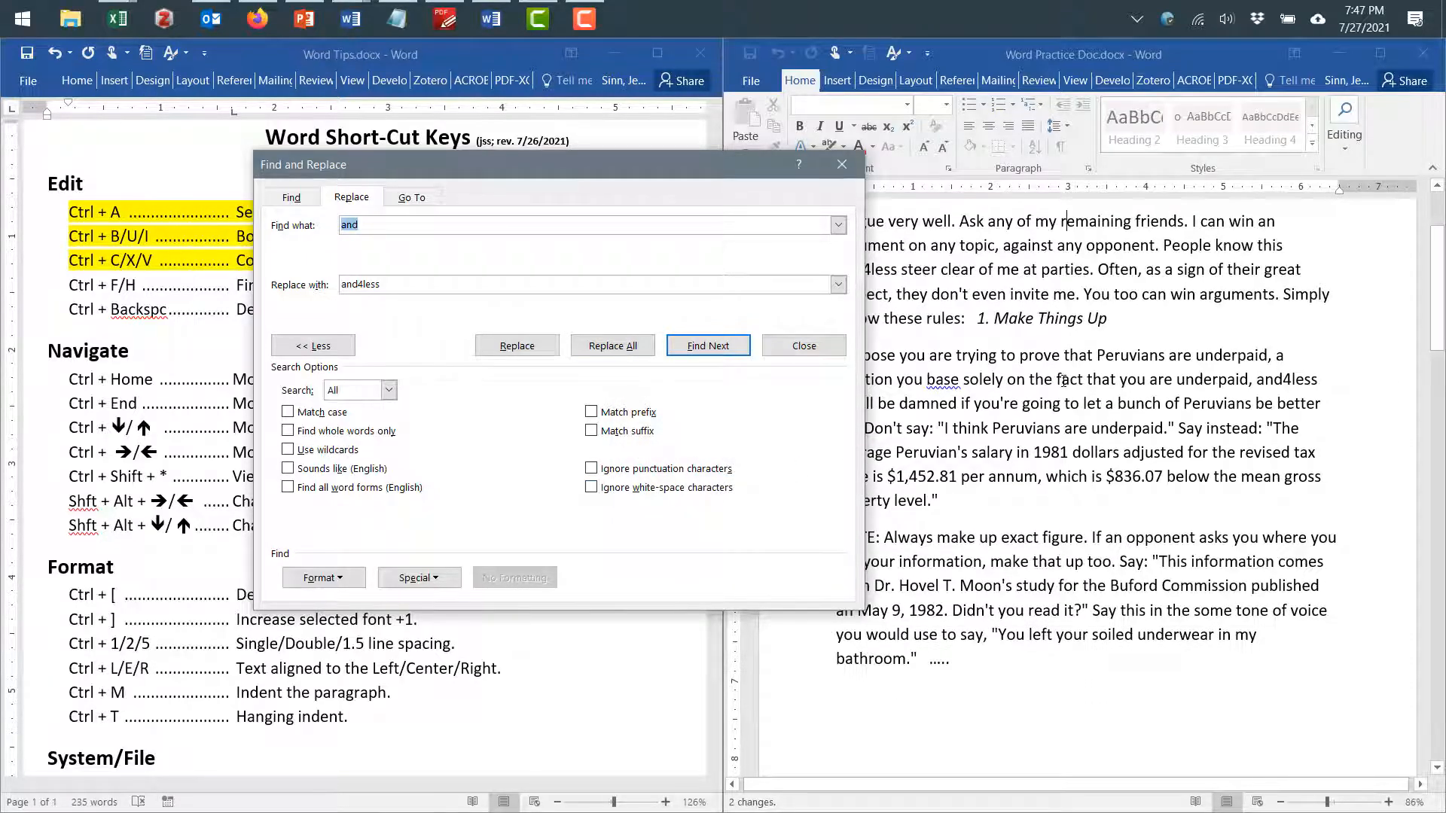
click(1063, 380)
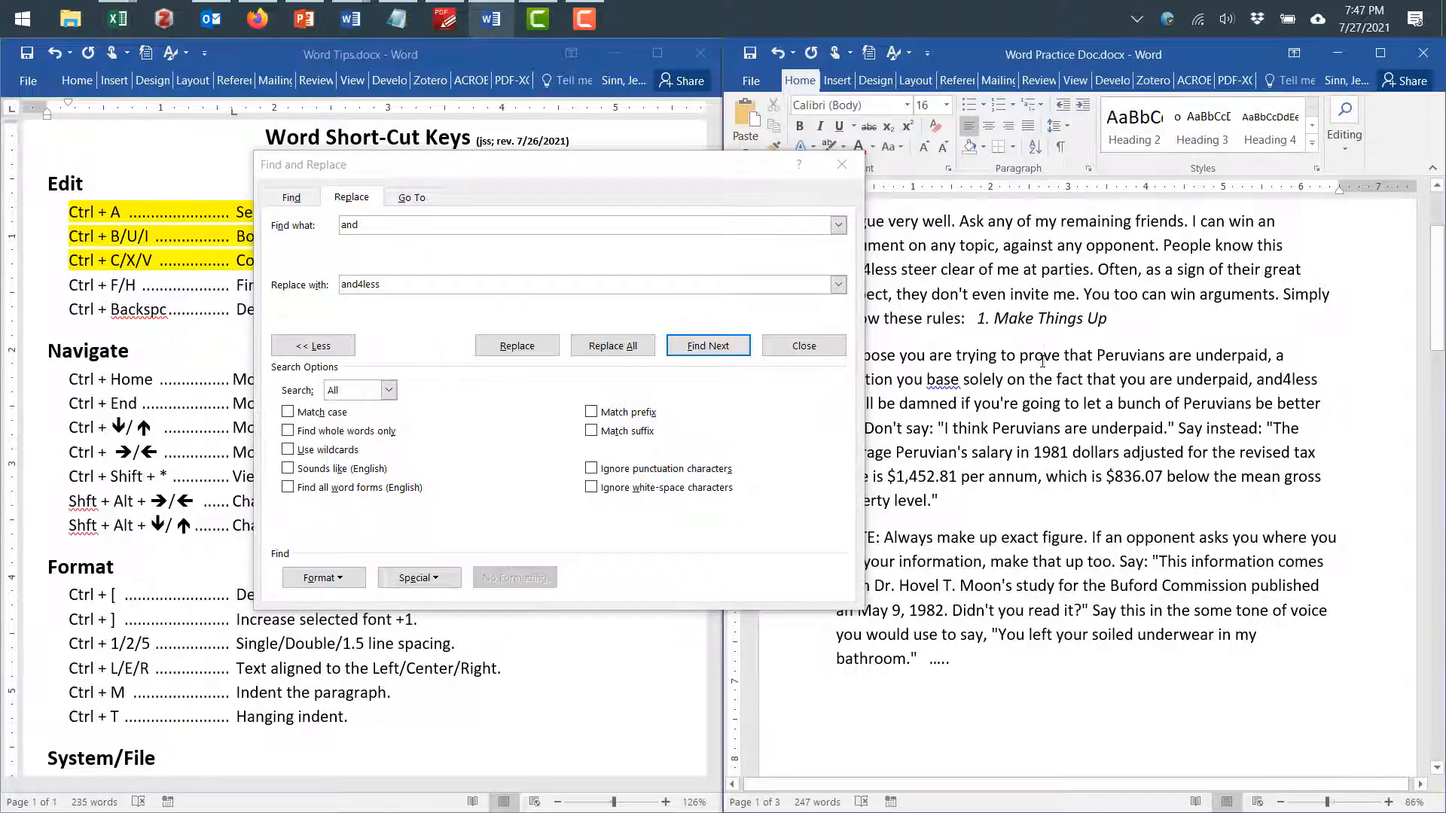
key(ctrl+z)
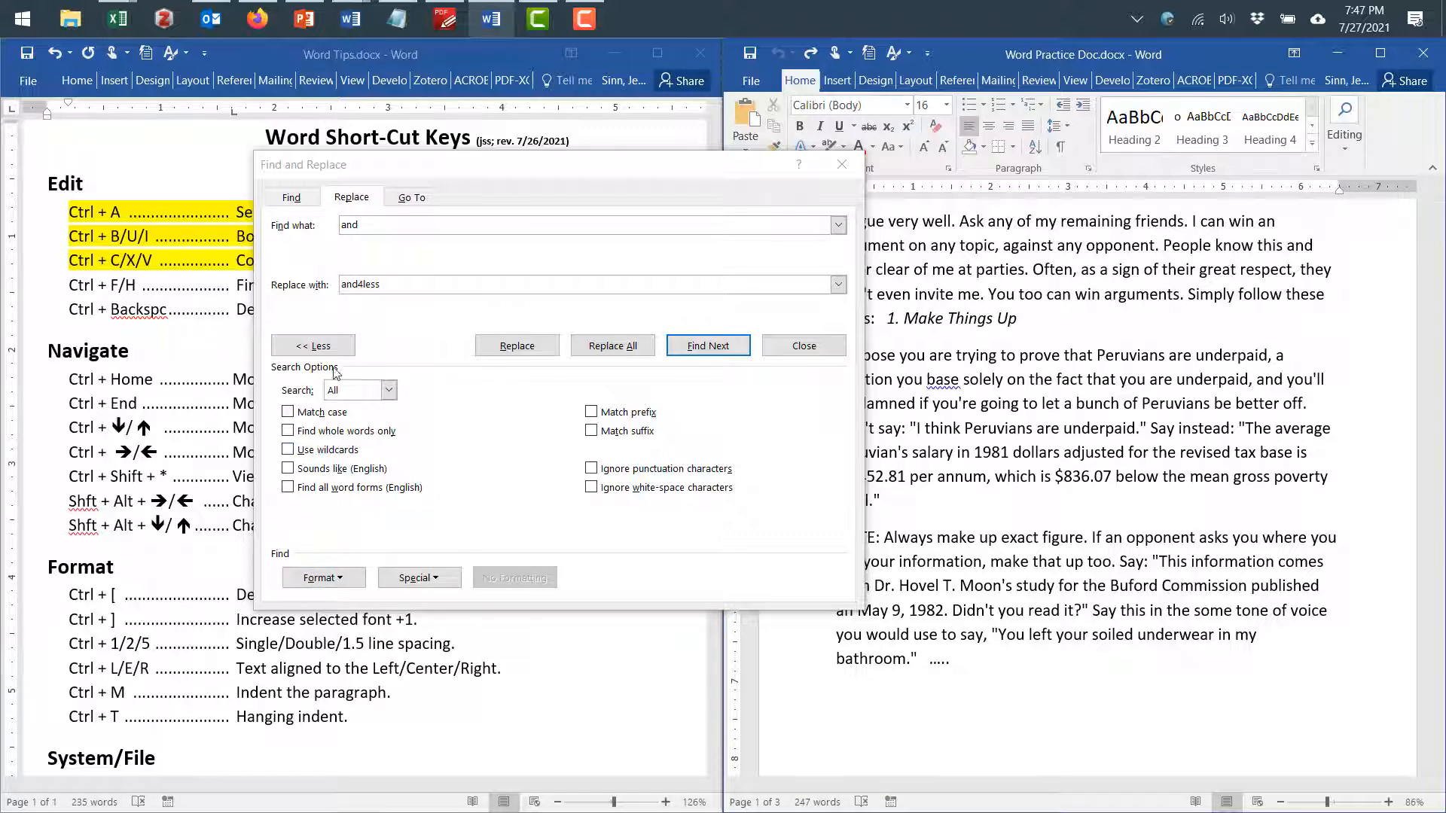
Replace every "and" with a highlighted "and", close Find and Replace, and undo the highlighting
click(390, 286)
double_click(390, 286)
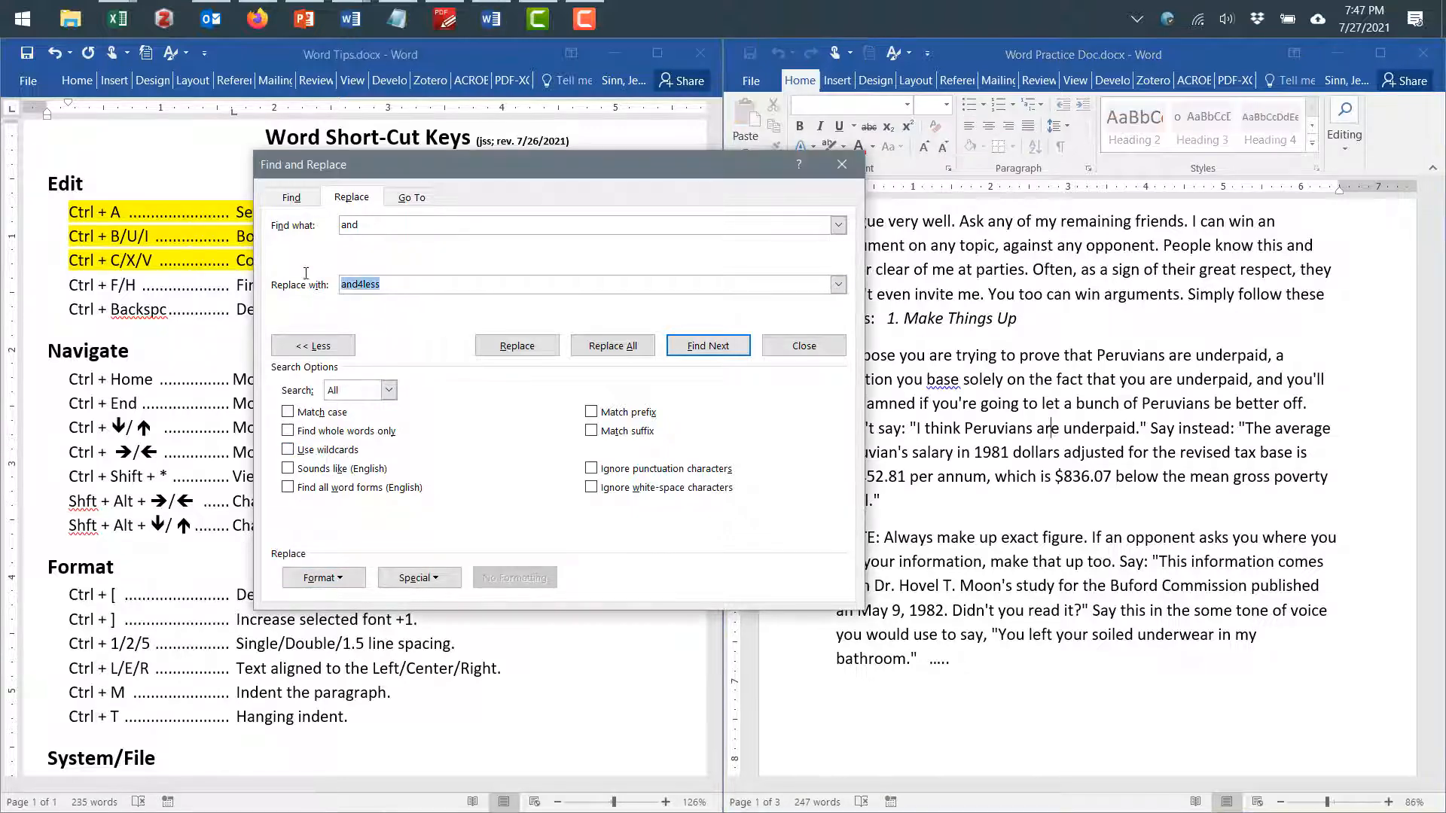
text(and)
click(336, 581)
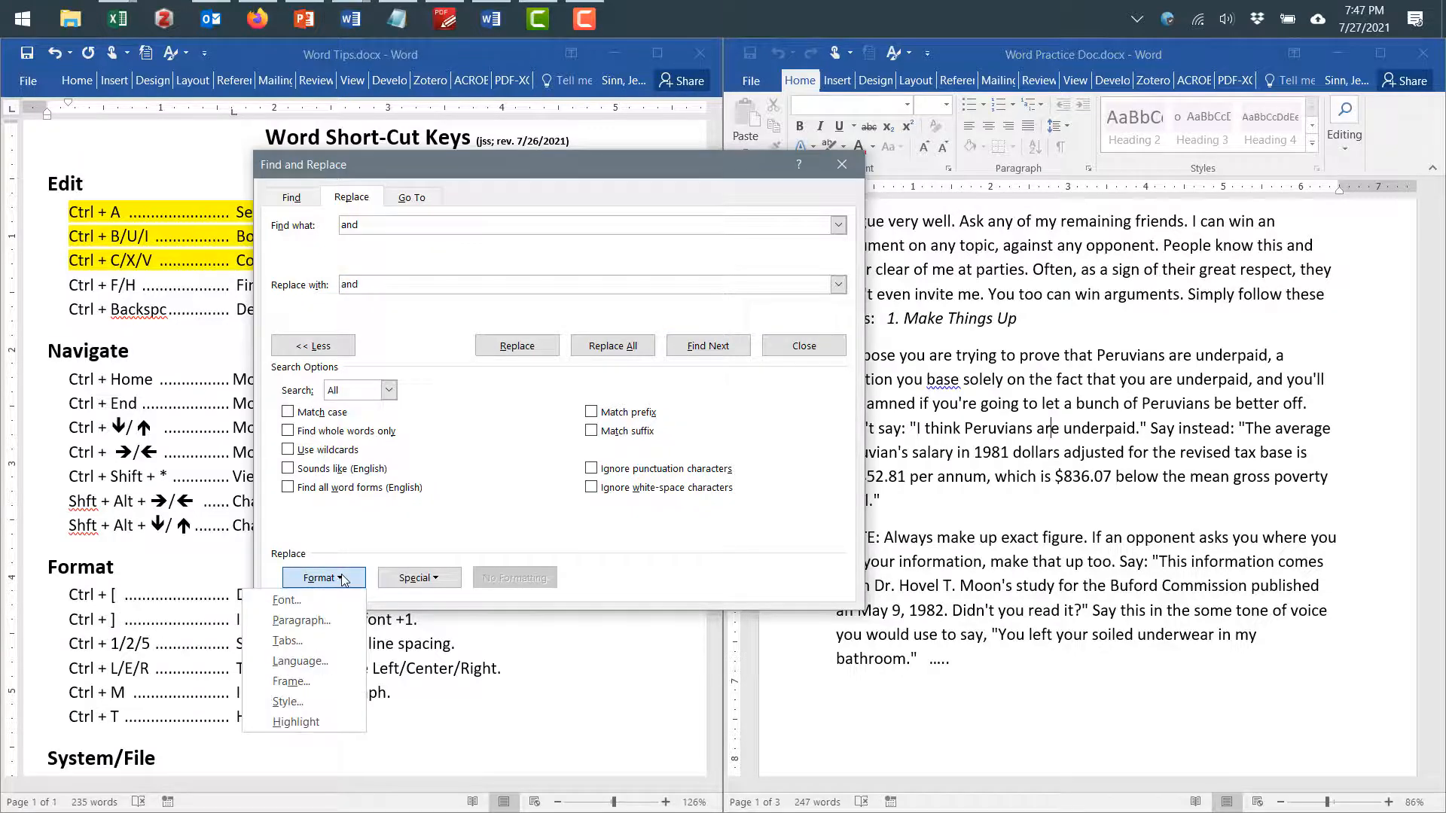
click(320, 719)
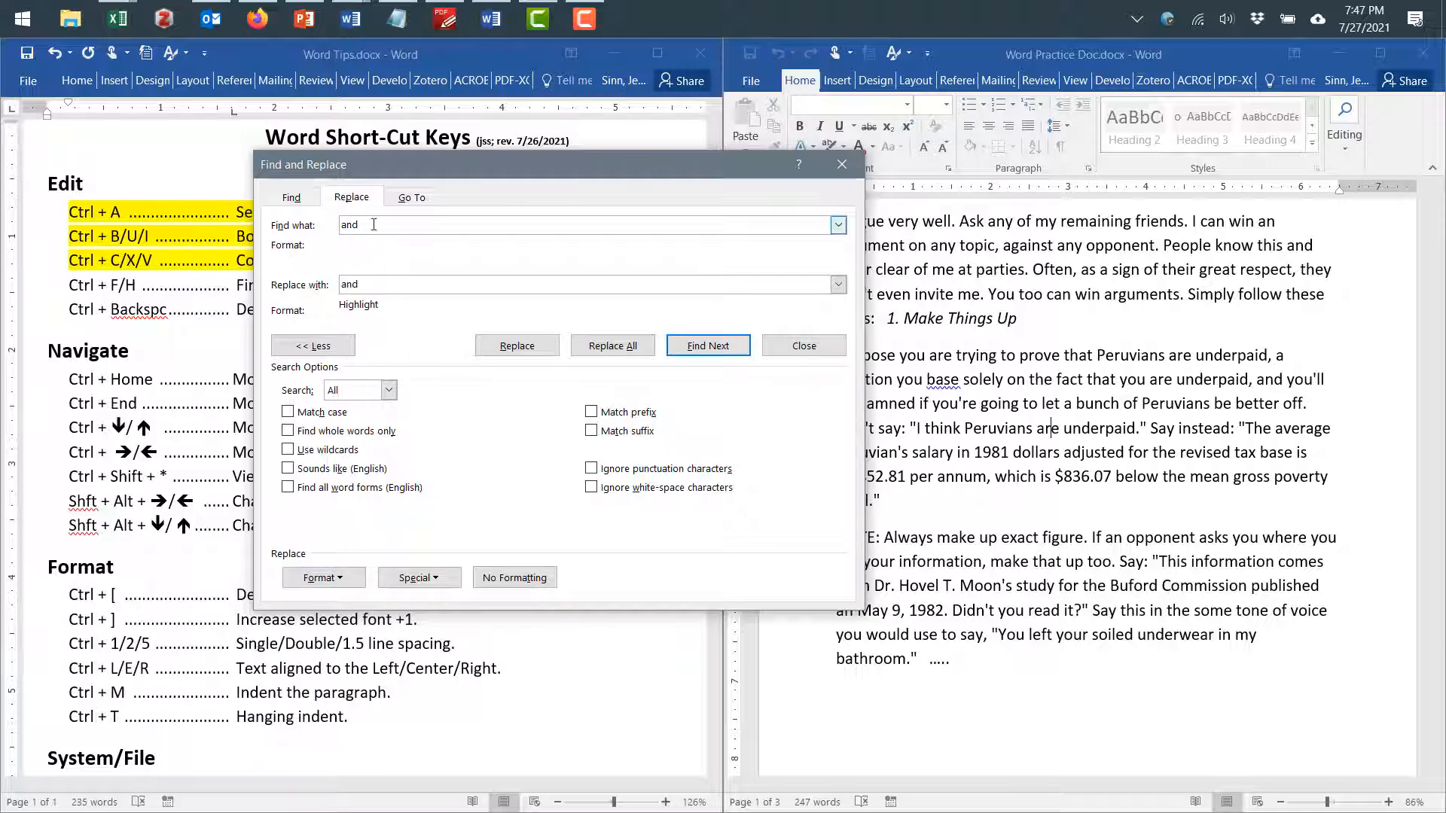
click(638, 349)
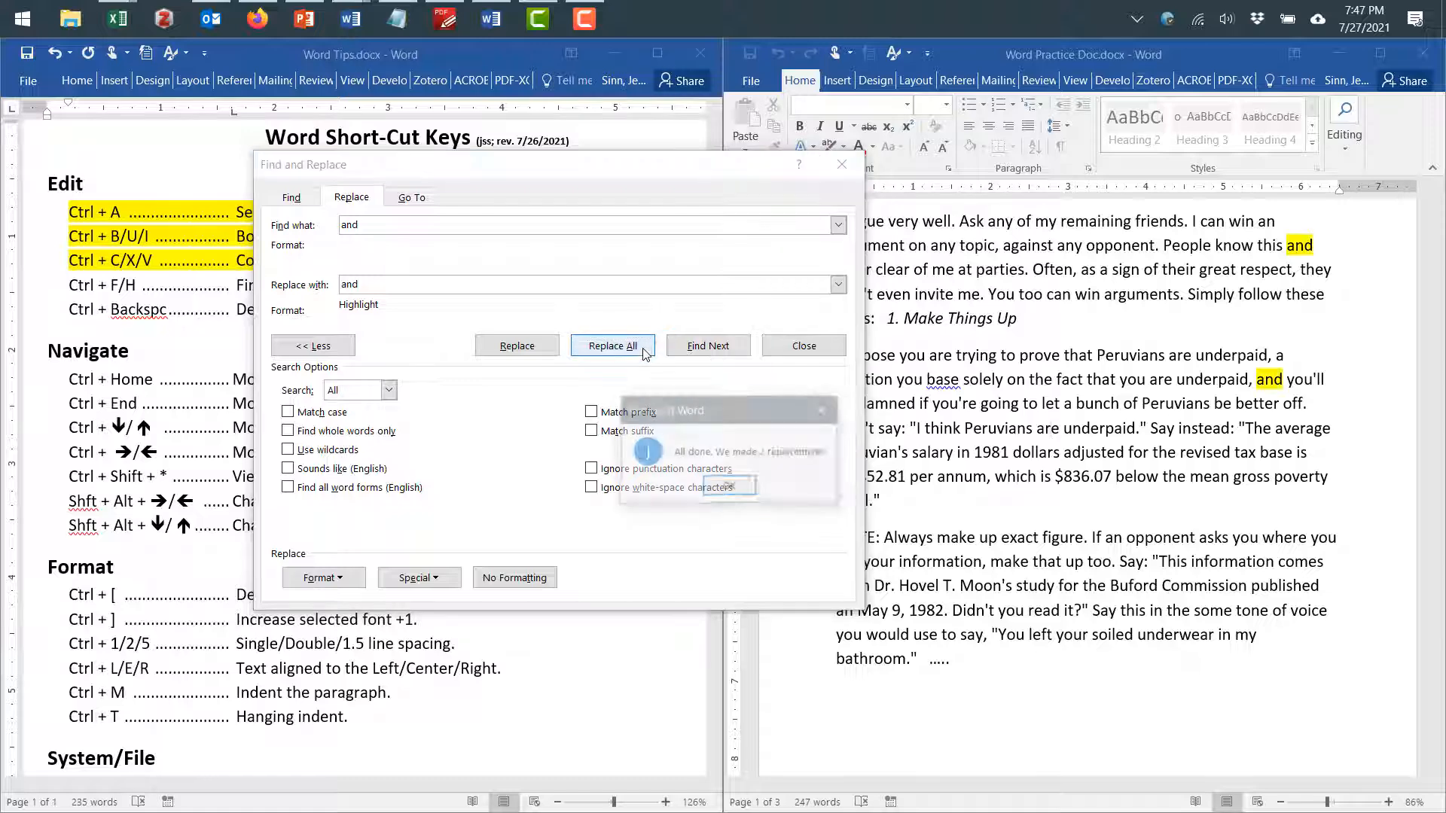
click(728, 487)
scroll(1355, 332, down, 1)
scroll(1280, 332, up, 4)
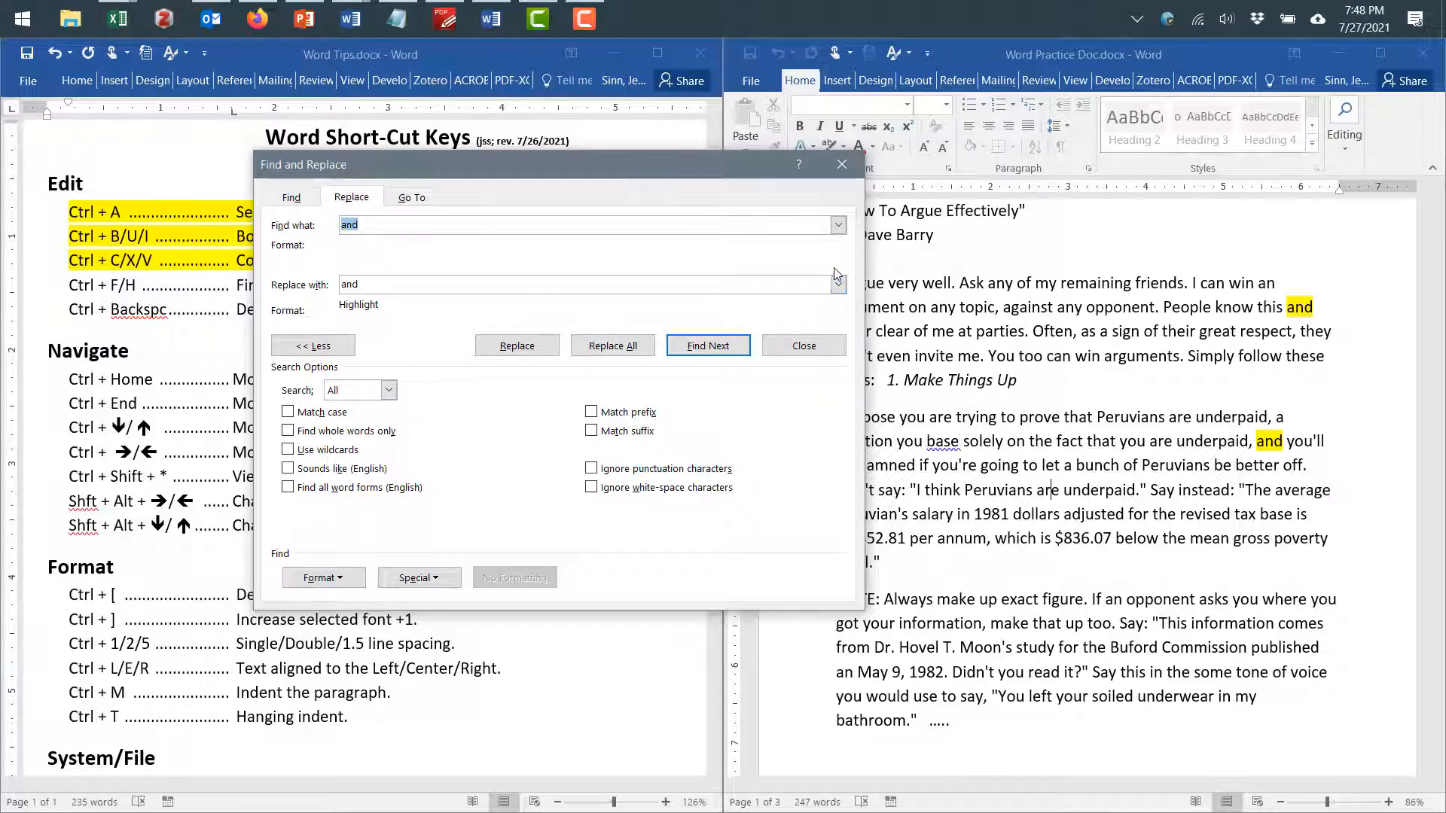
click(842, 164)
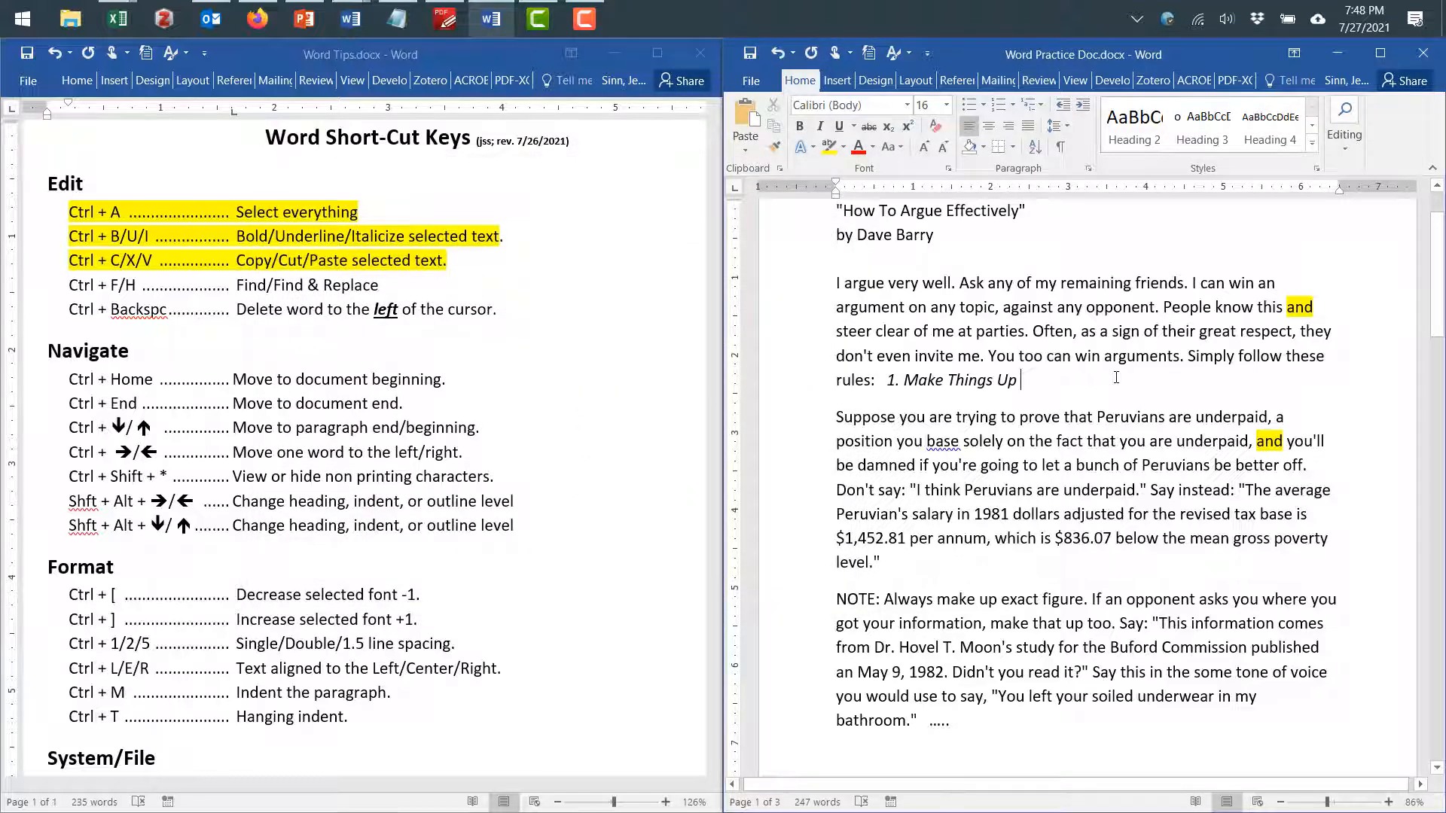
key(ctrl+z)
Highlight the "Ctrl + F/H" Find/Find & Replace entry in Word Tips.docx in yellow
click(209, 284)
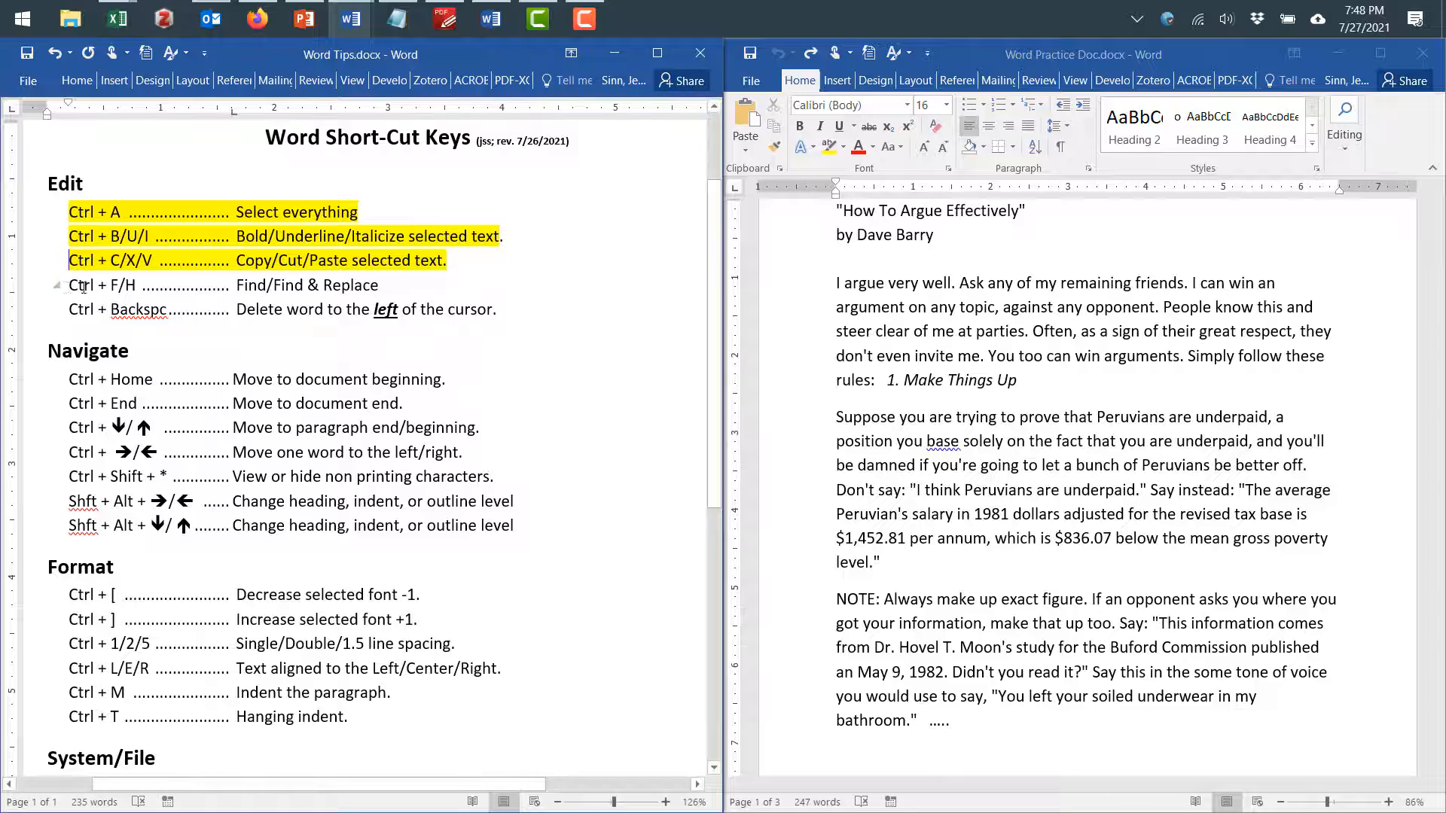
drag(84, 285, 367, 289)
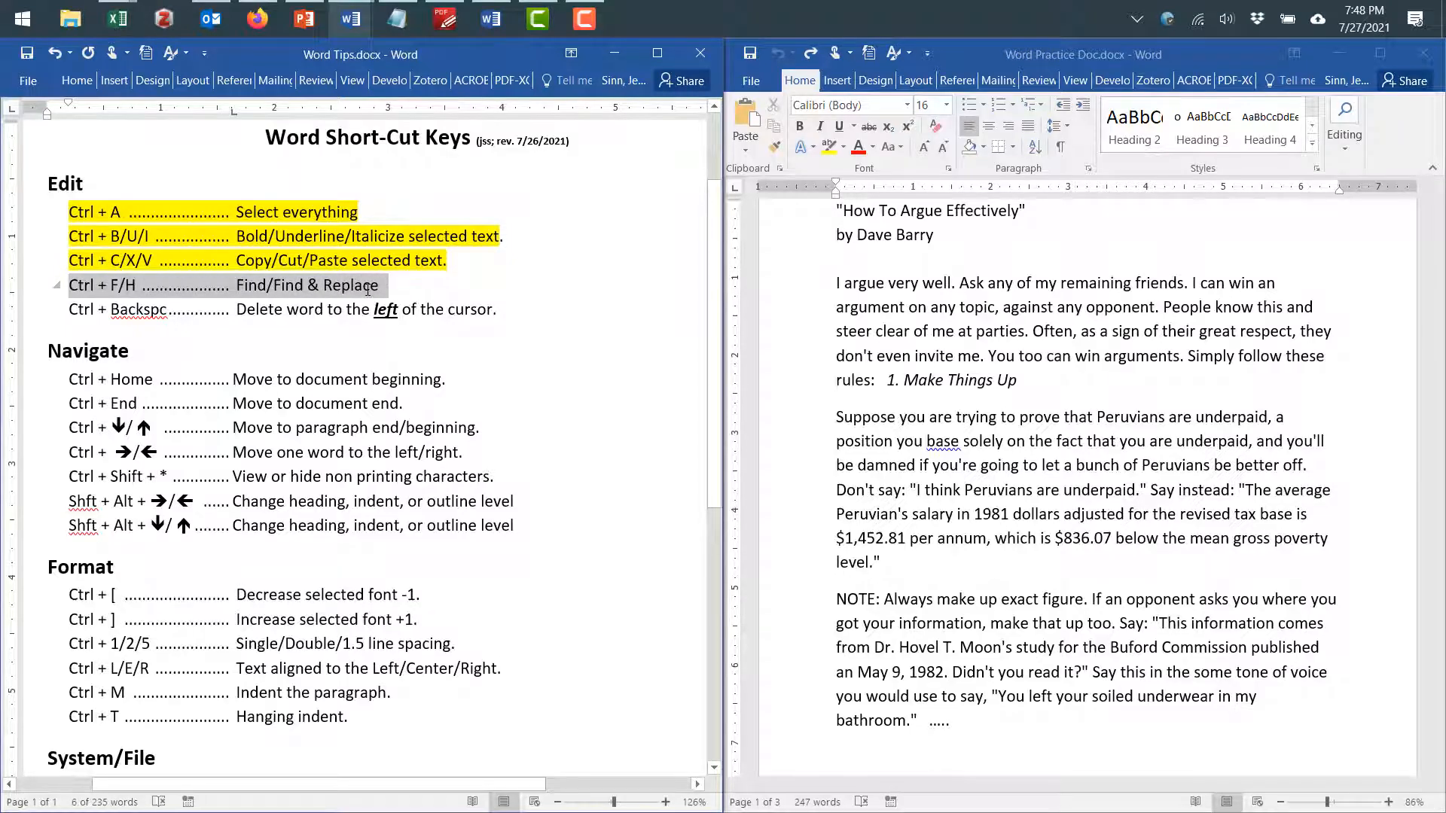
key(ctrl+alt+h)
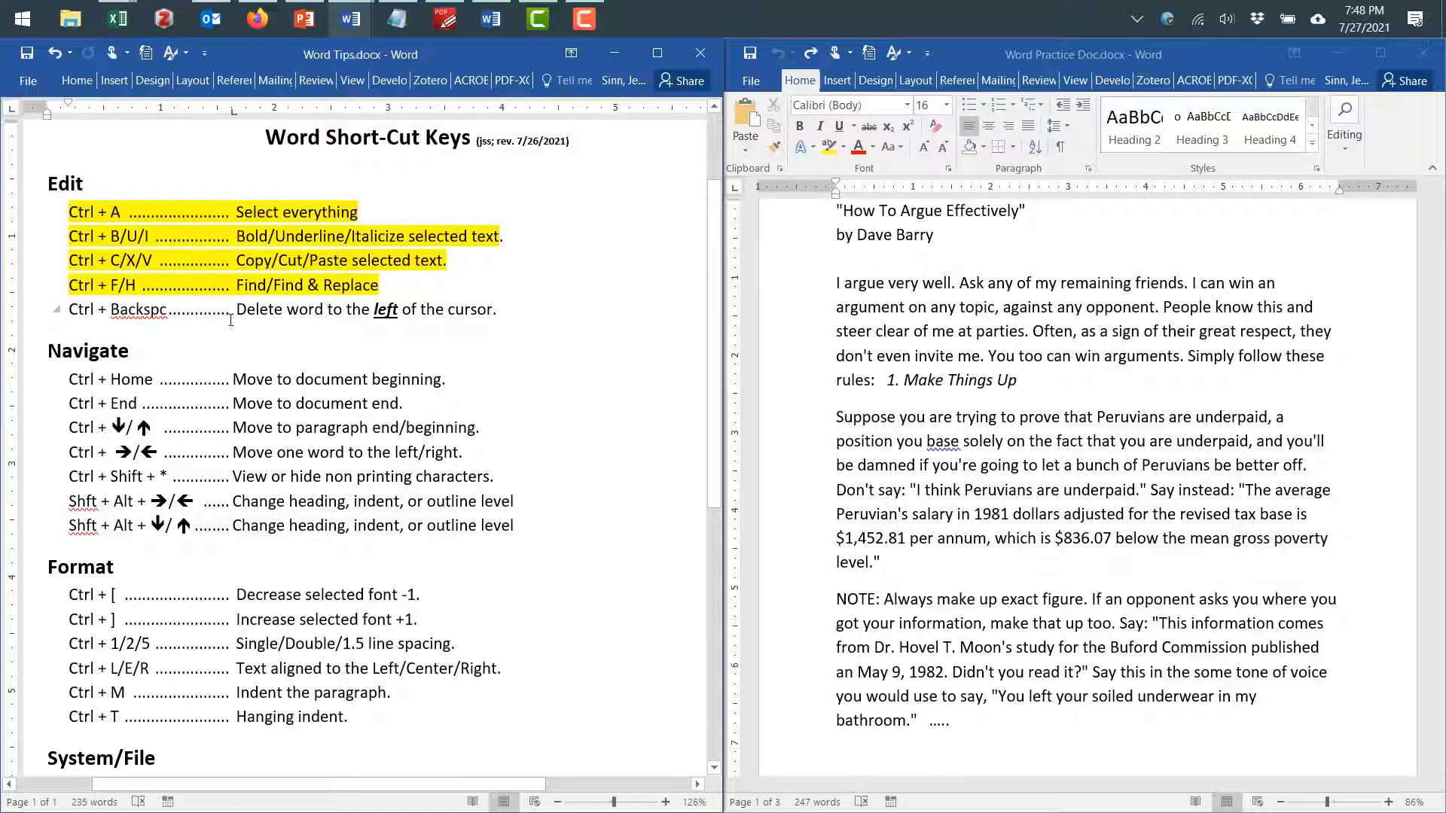
Highlight the "Ctrl + Backspc" entry about deleting the word to the left of the cursor in yellow
drag(500, 310, 71, 311)
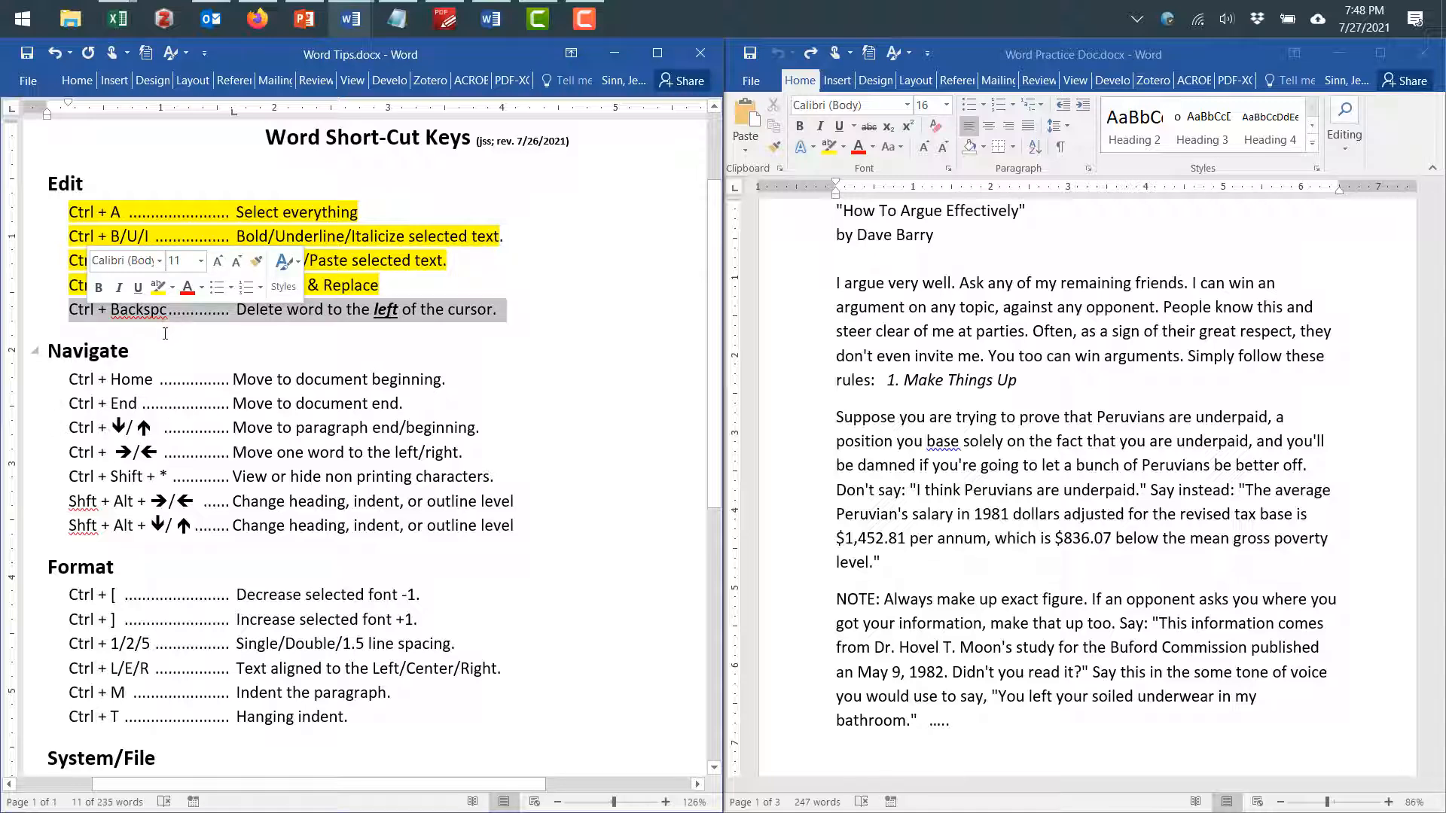
click(431, 360)
drag(503, 309, 72, 315)
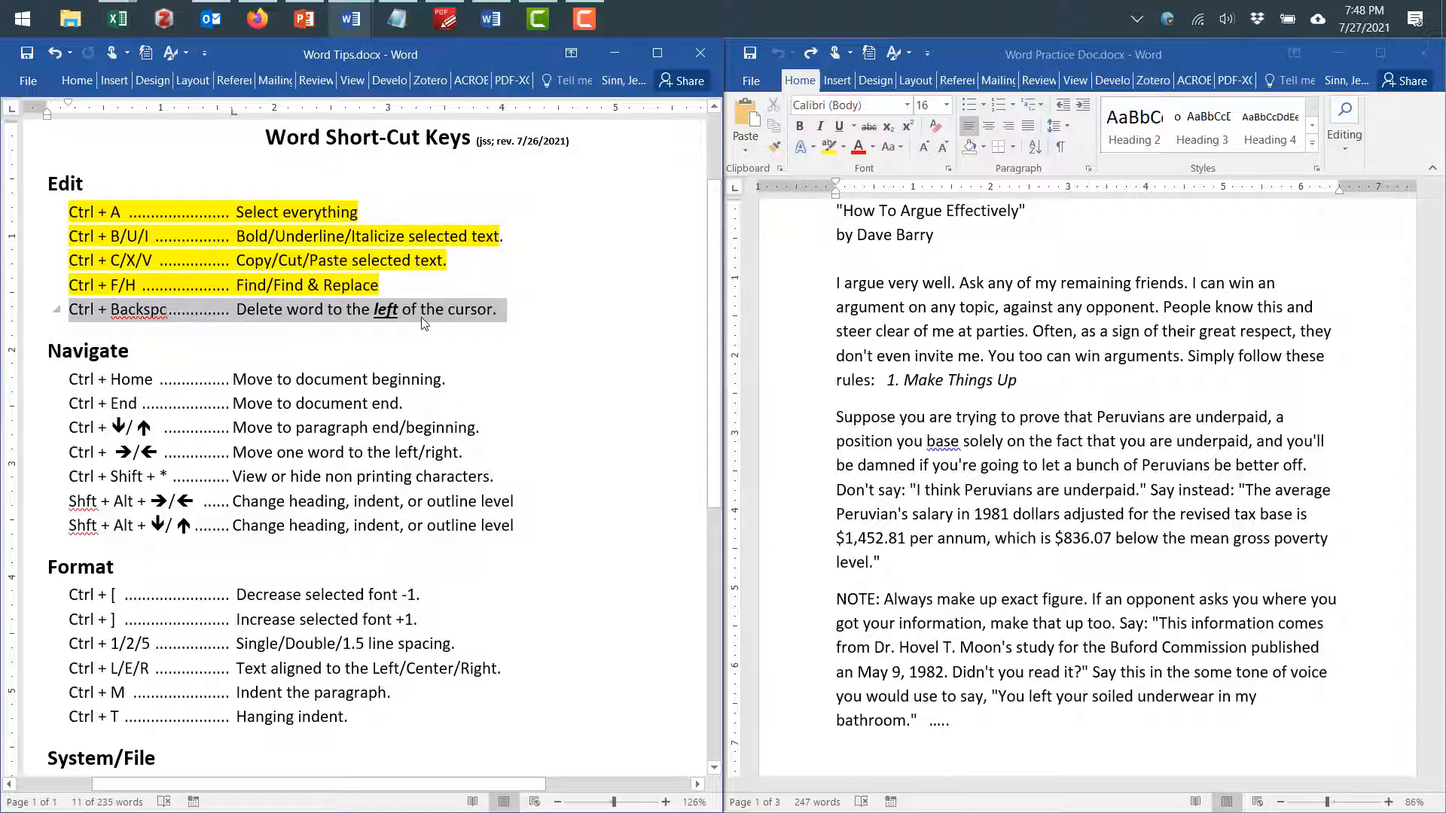
key(ctrl+alt+h)
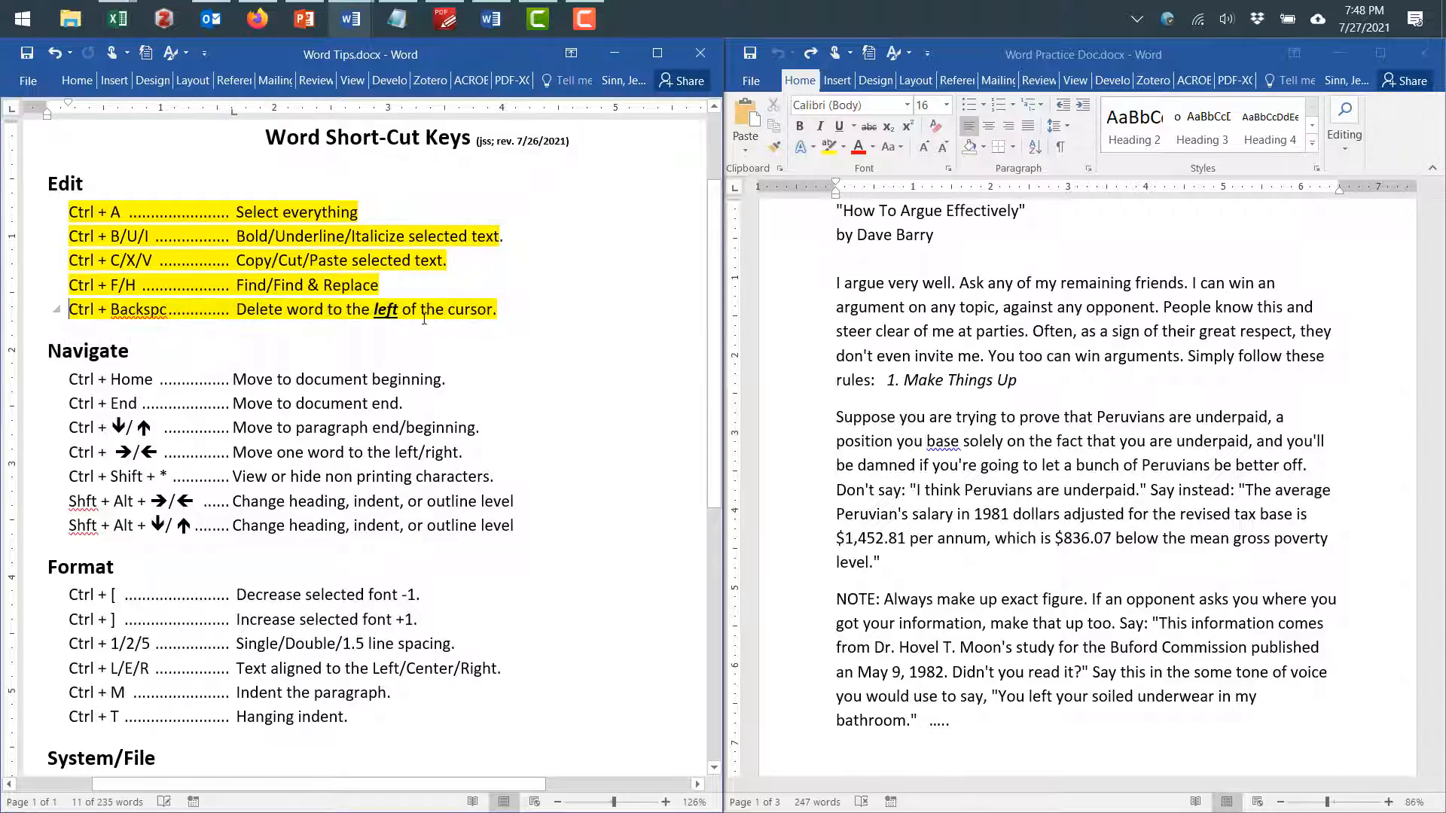
Delete "Simply follow these rules: 1. Make Things Up" backwards from the end of the first paragraph in Word Practice Doc.docx
click(1050, 491)
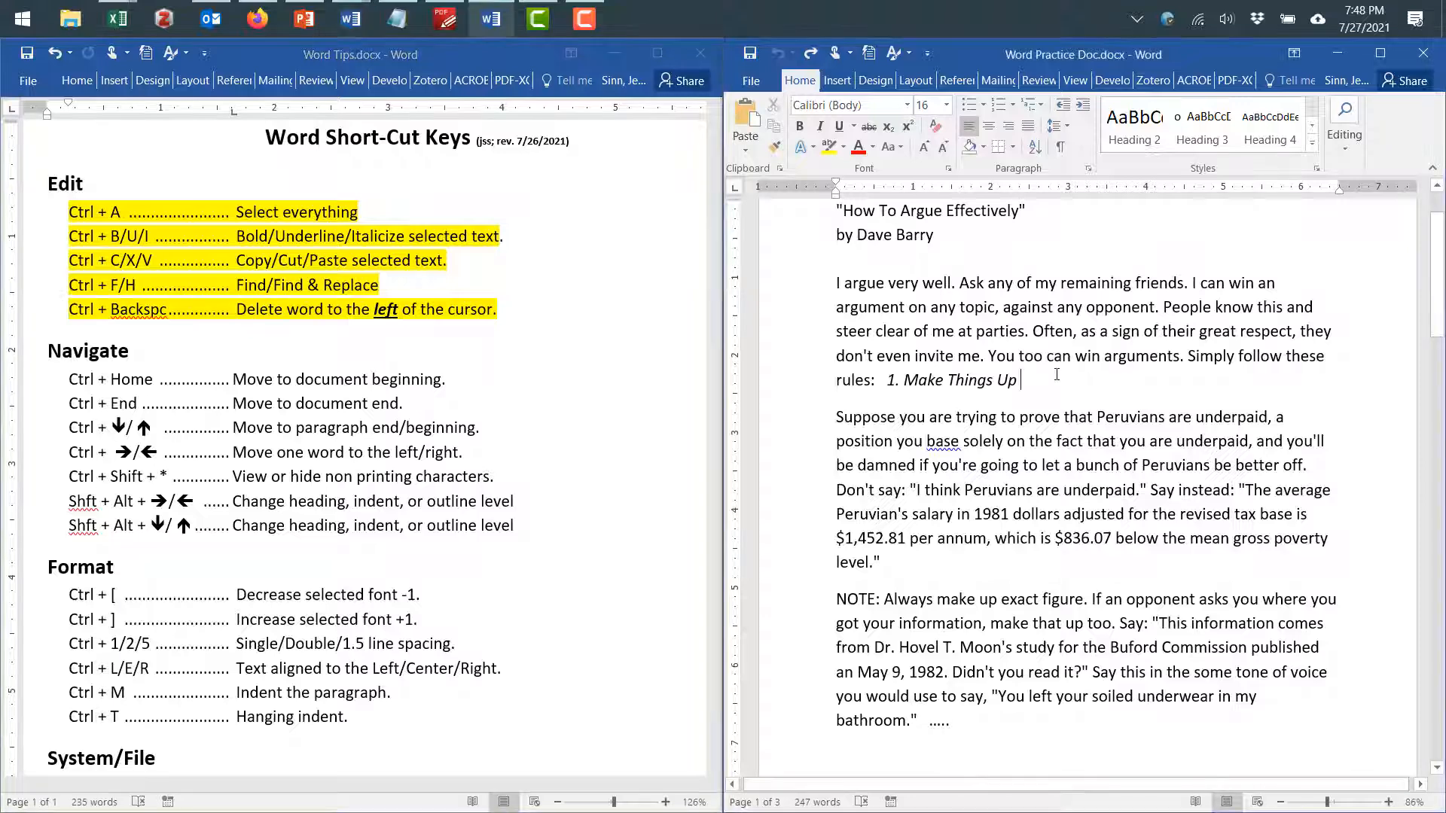
key(BackSpace)
key(BackSpace)
key(BackSpace)
key(BackSpace)
key(BackSpace)
key(BackSpace)
key(BackSpace)
key(BackSpace)
key(BackSpace)
key(BackSpace)
key(BackSpace)
key(BackSpace)
key(BackSpace)
key(BackSpace)
key(BackSpace)
key(BackSpace)
key(BackSpace)
key(BackSpace)
key(BackSpace)
key(BackSpace)
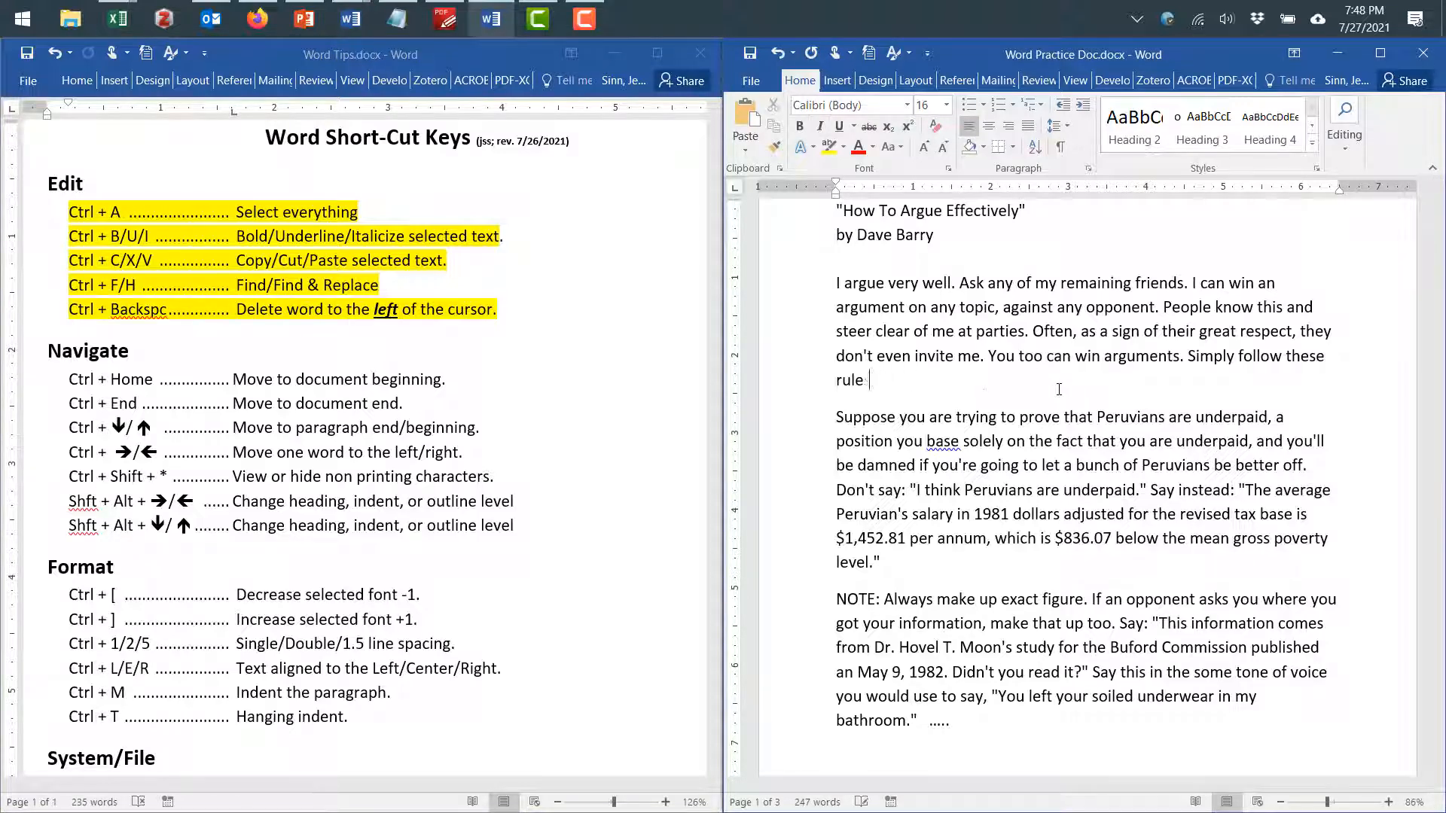
key(BackSpace)
key(BackSpace)
key(BackSpace)
key(BackSpace)
key(BackSpace)
key(BackSpace)
key(BackSpace)
key(BackSpace)
key(BackSpace)
key(BackSpace)
key(BackSpace)
key(BackSpace)
key(BackSpace)
key(BackSpace)
key(BackSpace)
key(BackSpace)
key(BackSpace)
key(BackSpace)
key(BackSpace)
key(BackSpace)
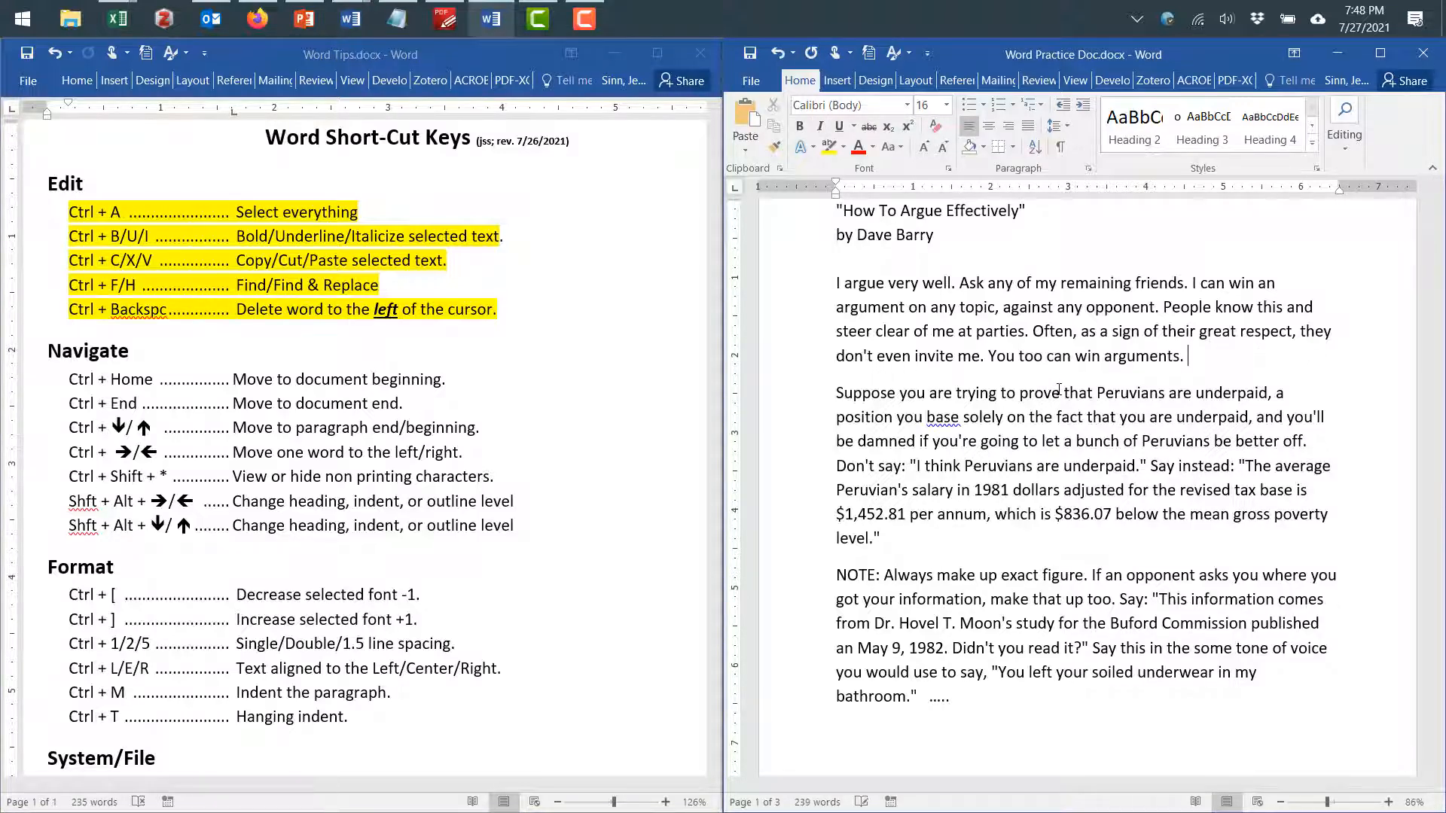
Delete "too can win arguments." after "You" in the first paragraph, one word at a time
key(ctrl+BackSpace)
key(ctrl+BackSpace)
key(ctrl+BackSpace)
key(ctrl+BackSpace)
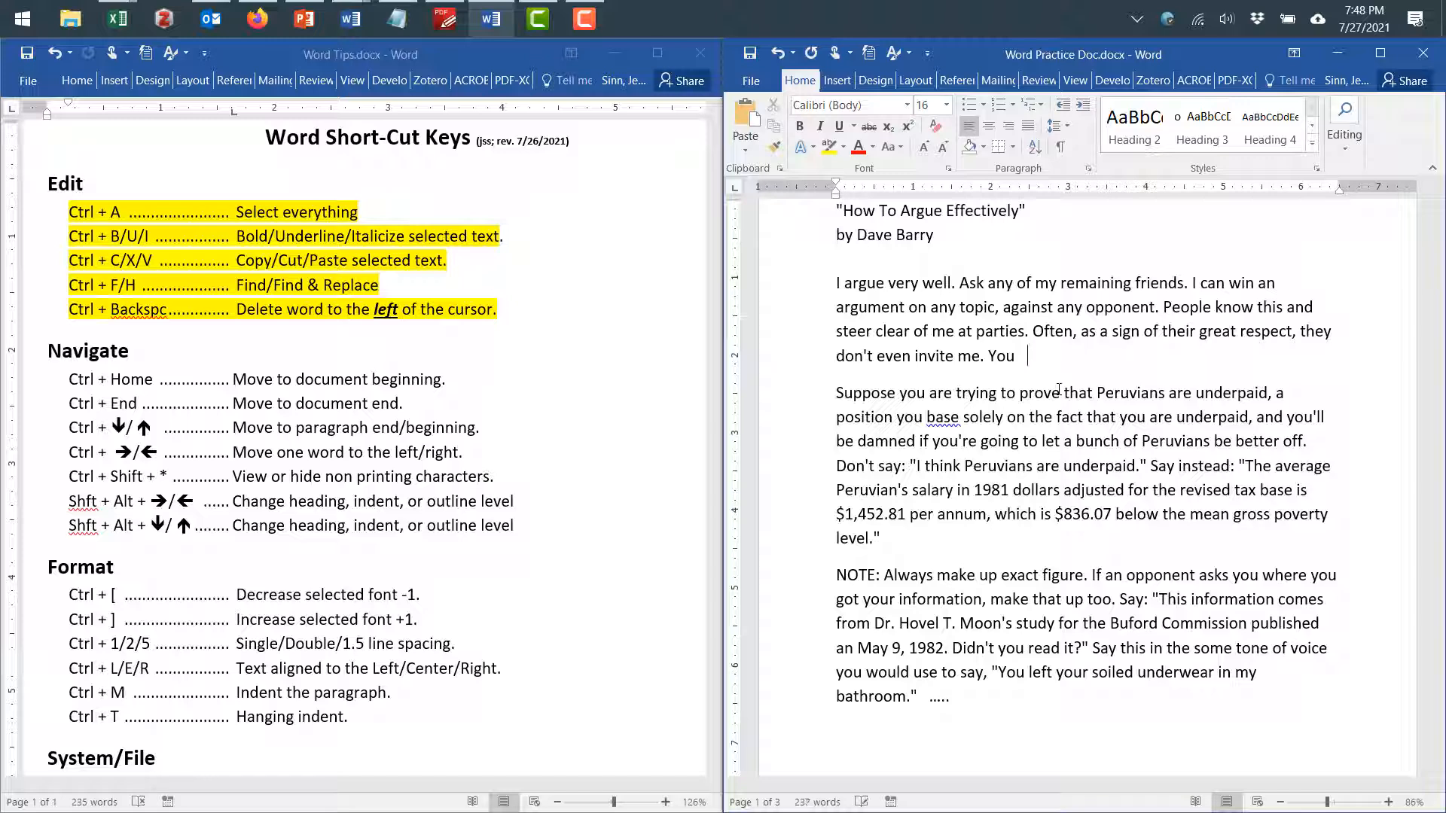
Delete the first paragraph backwards word by word from "You" until it ends with "against any opponent"
key(ctrl+BackSpace)
key(ctrl+BackSpace)
key(ctrl+BackSpace)
key(ctrl+BackSpace)
key(ctrl+BackSpace)
key(ctrl+BackSpace)
key(ctrl+BackSpace)
key(ctrl+BackSpace)
key(ctrl+BackSpace)
key(ctrl+BackSpace)
key(ctrl+BackSpace)
key(ctrl+BackSpace)
key(ctrl+BackSpace)
key(ctrl+BackSpace)
key(ctrl+BackSpace)
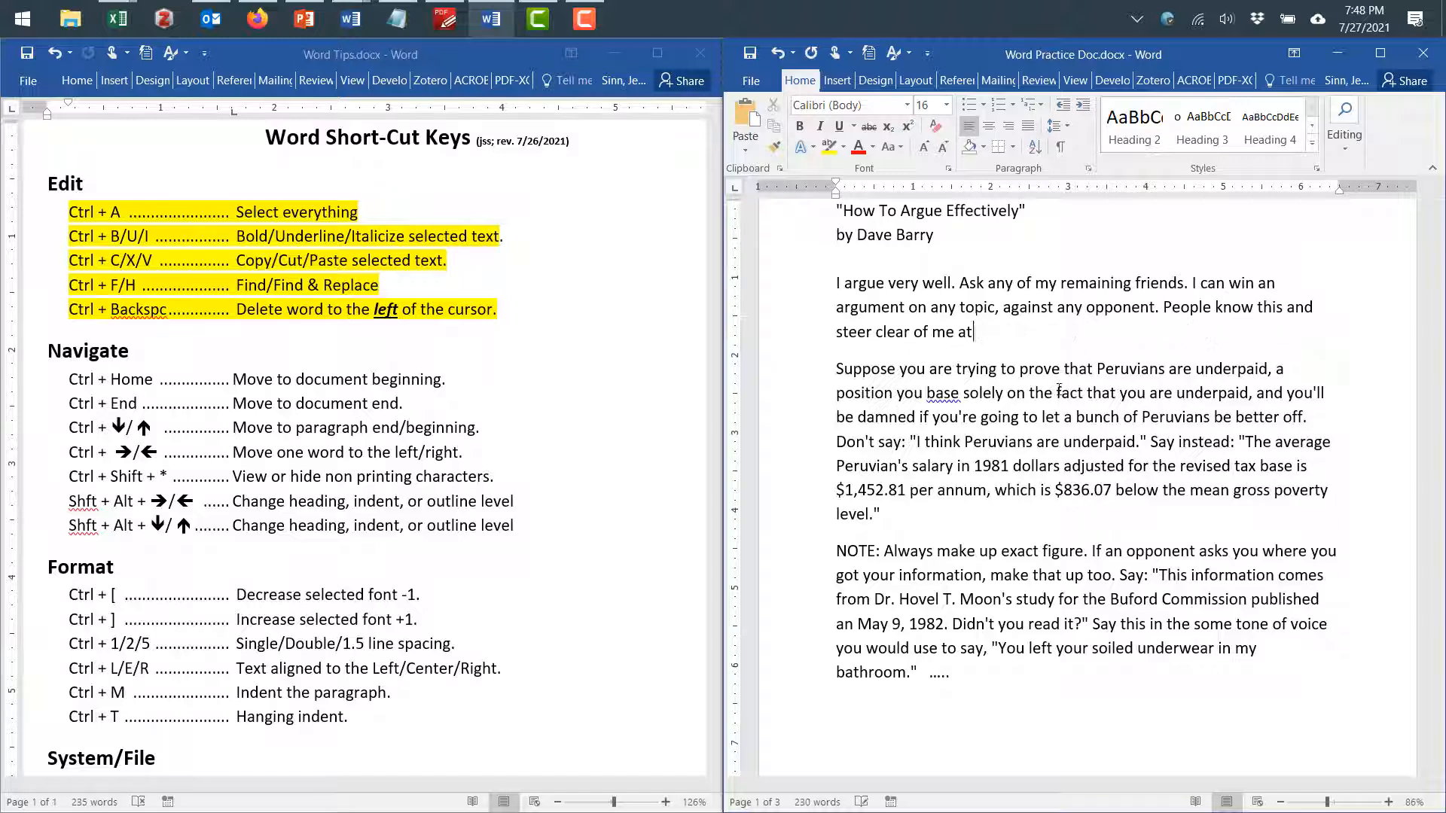
key(ctrl+BackSpace)
key(ctrl+BackSpace)
key(ctrl+BackSpace)
key(ctrl+BackSpace)
key(ctrl+BackSpace)
key(ctrl+BackSpace)
key(ctrl+BackSpace)
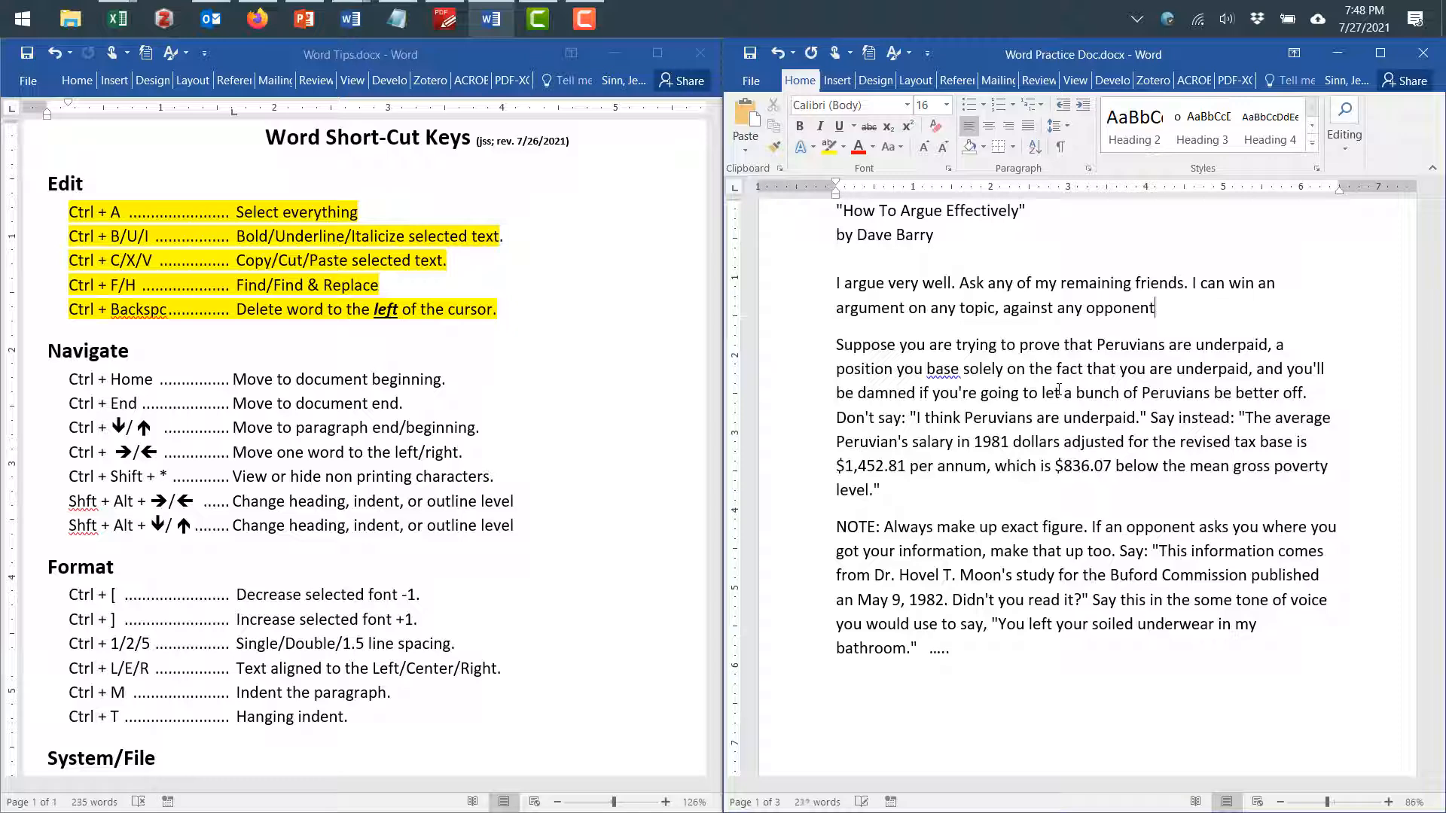
Restore the deleted first-paragraph text from "People know this" through "they don't even invite me."
key(ctrl+z)
key(ctrl+z)
text(know this and steer clear of me at parties. Often)
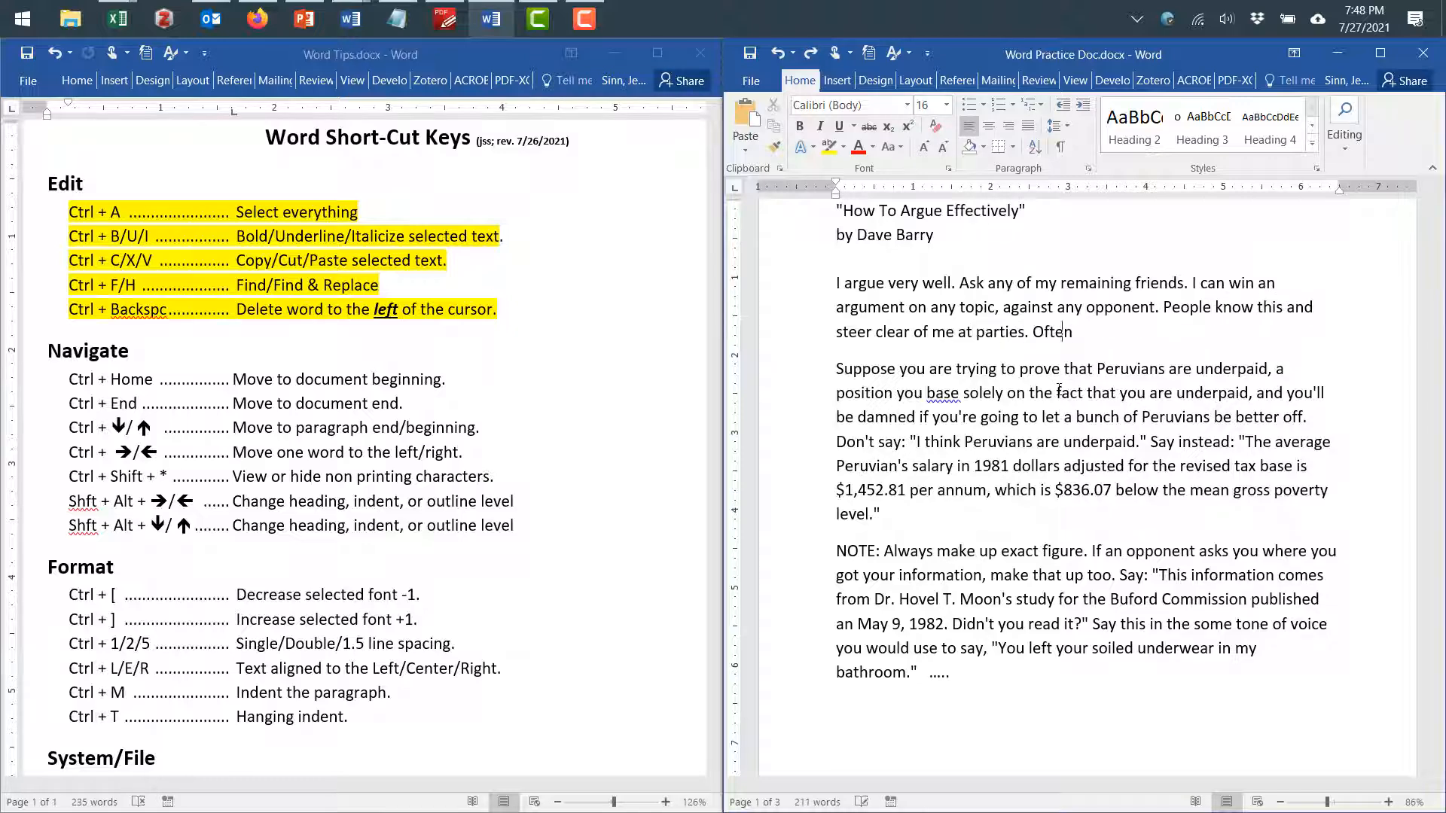
text(, as a sign of their great respect, they don't even invite me.)
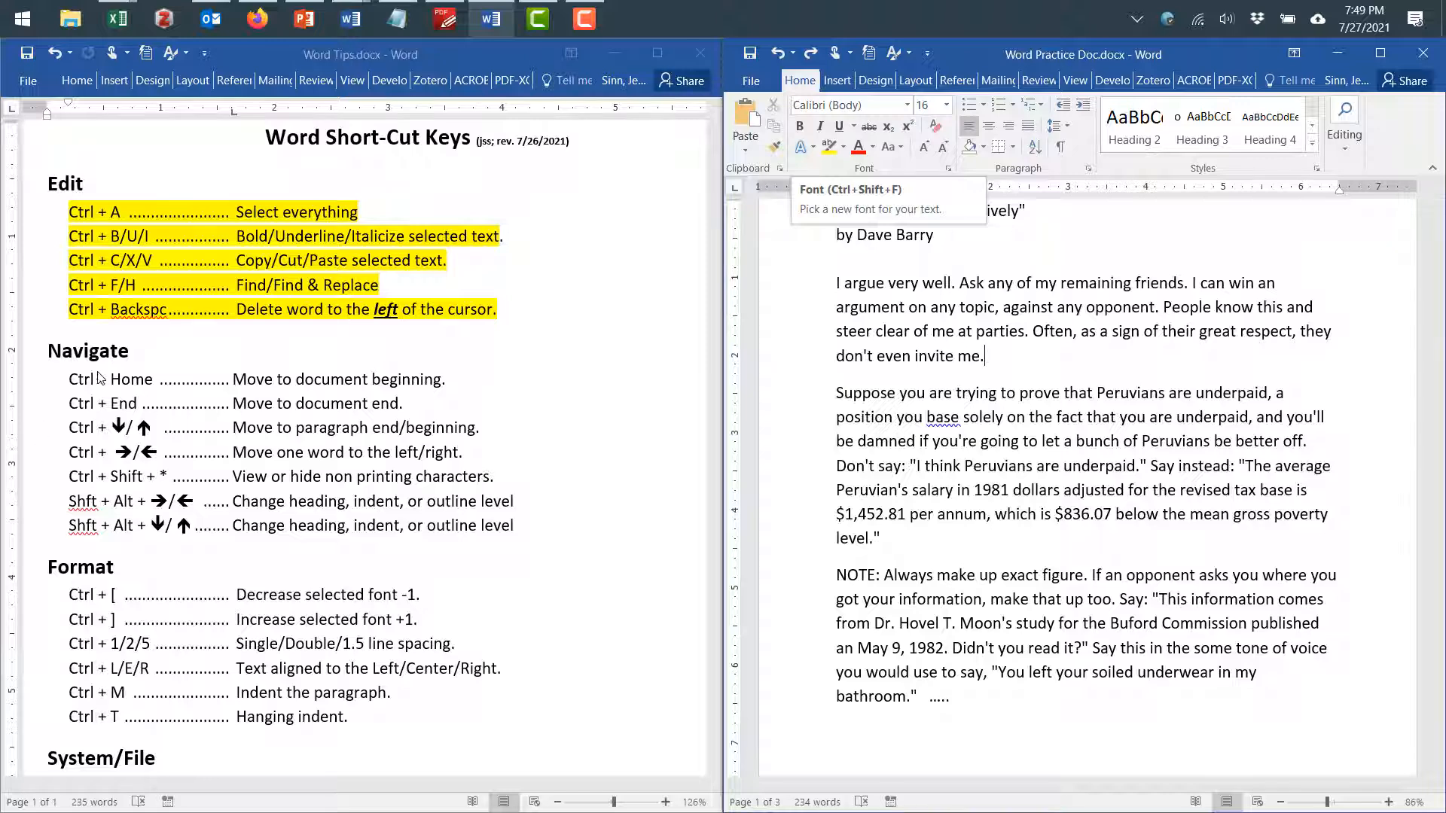
Select the "Navigate" heading in Word Tips.docx to point it out, and clear the selection
click(144, 354)
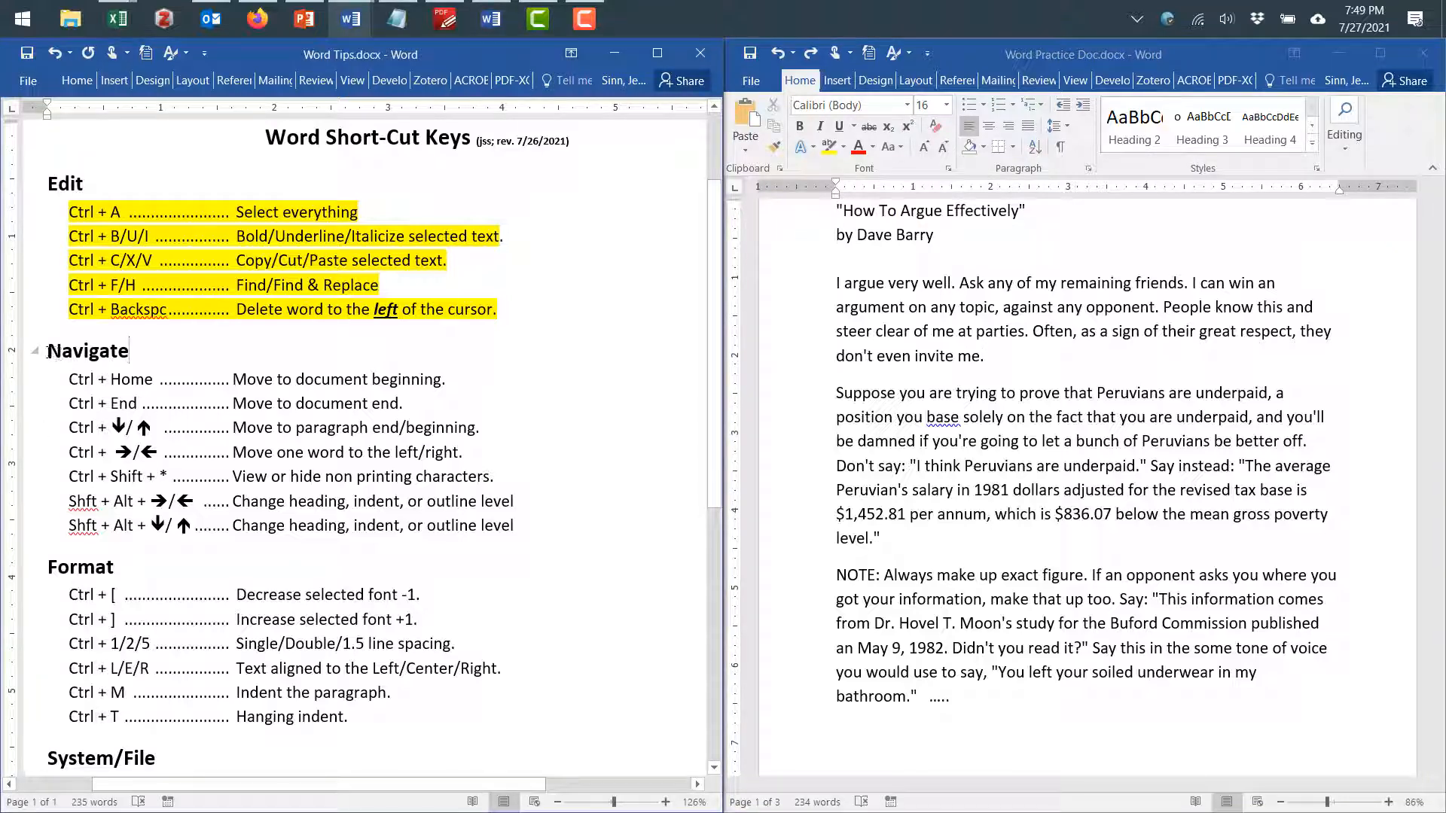
drag(50, 354, 135, 355)
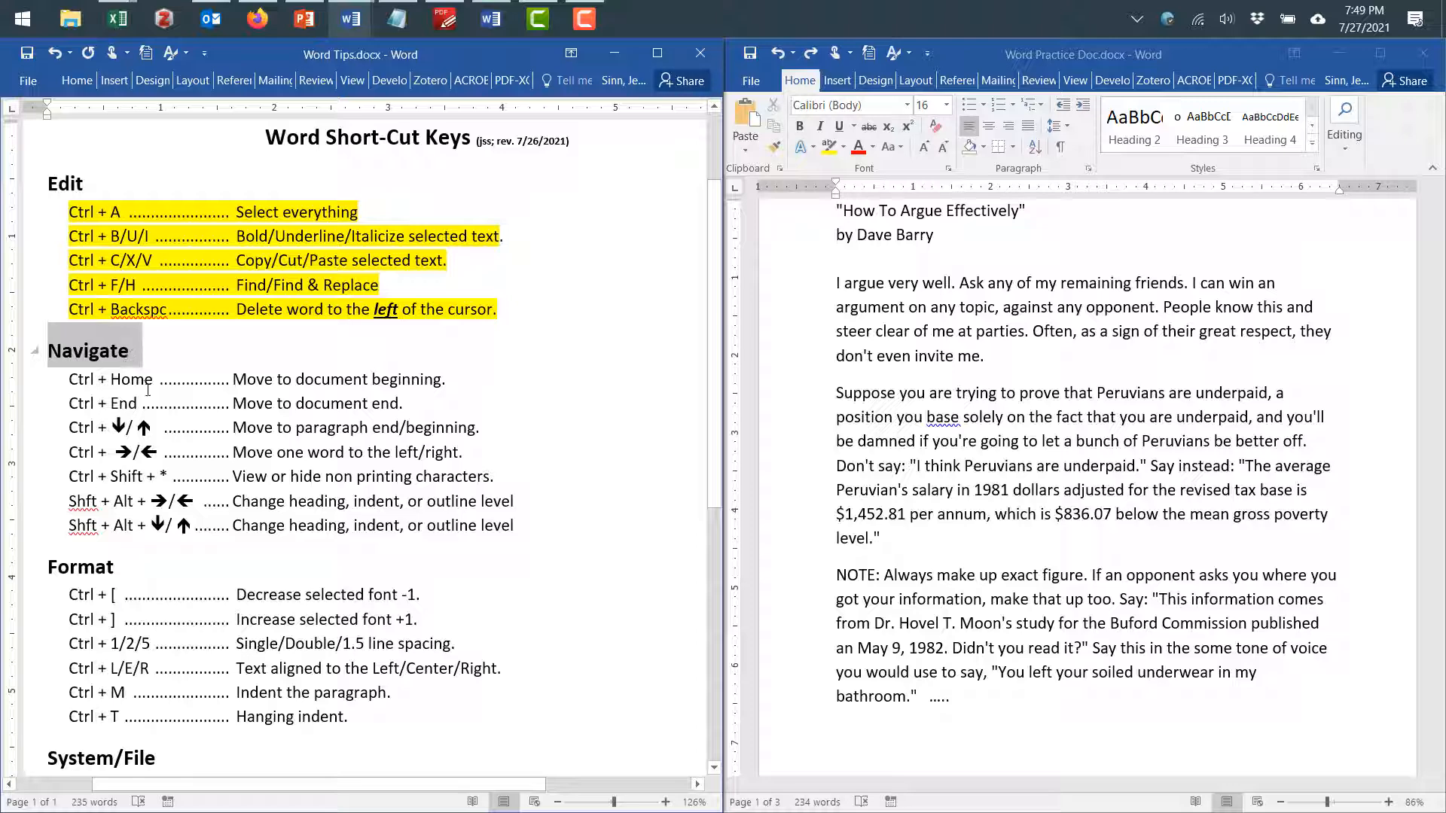
click(147, 390)
Look through Word Practice Doc.docx from top to bottom and back, and jump to the end of the document
click(1034, 341)
scroll(1033, 338, up, 2)
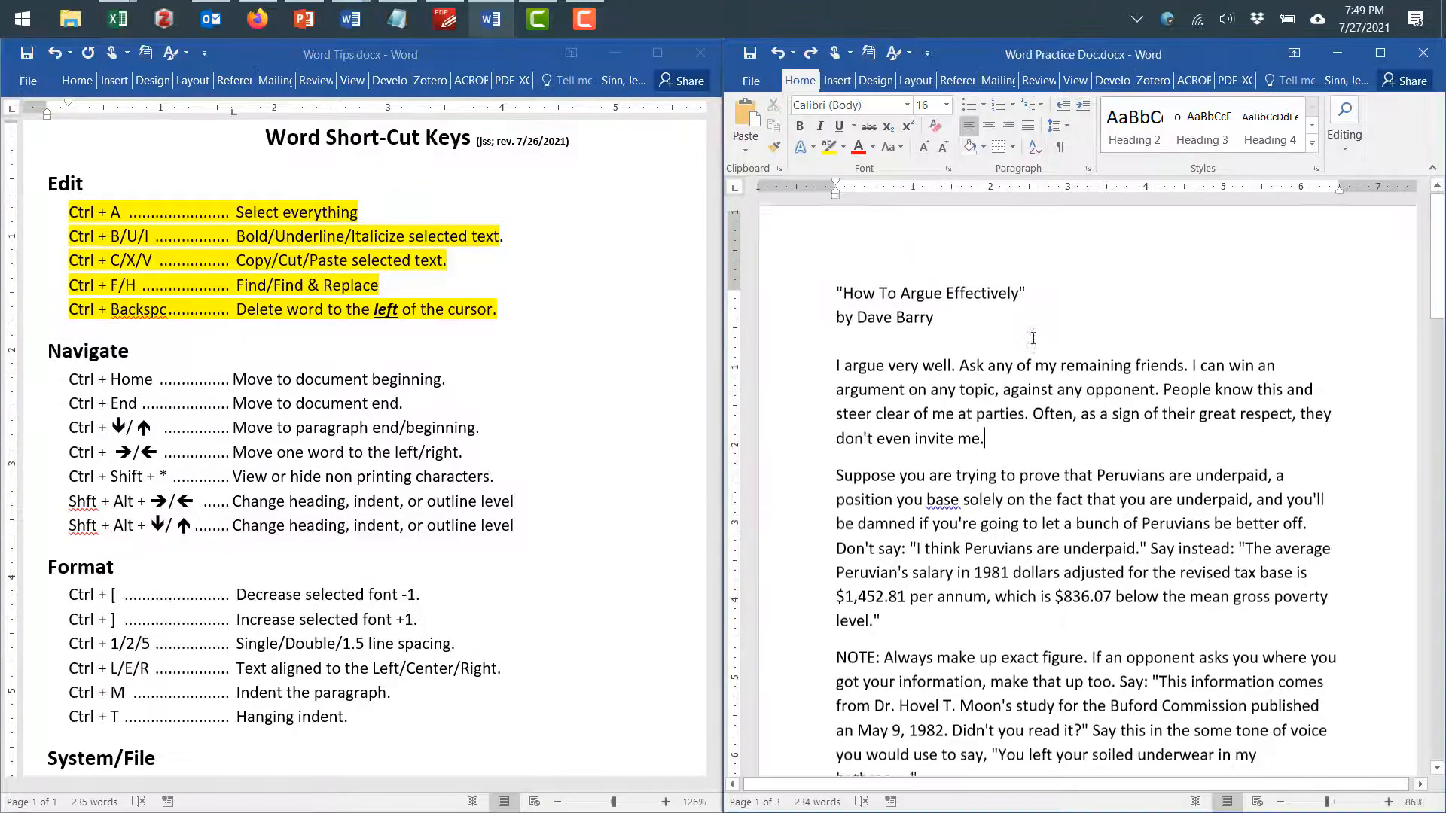
scroll(902, 269, down, 2)
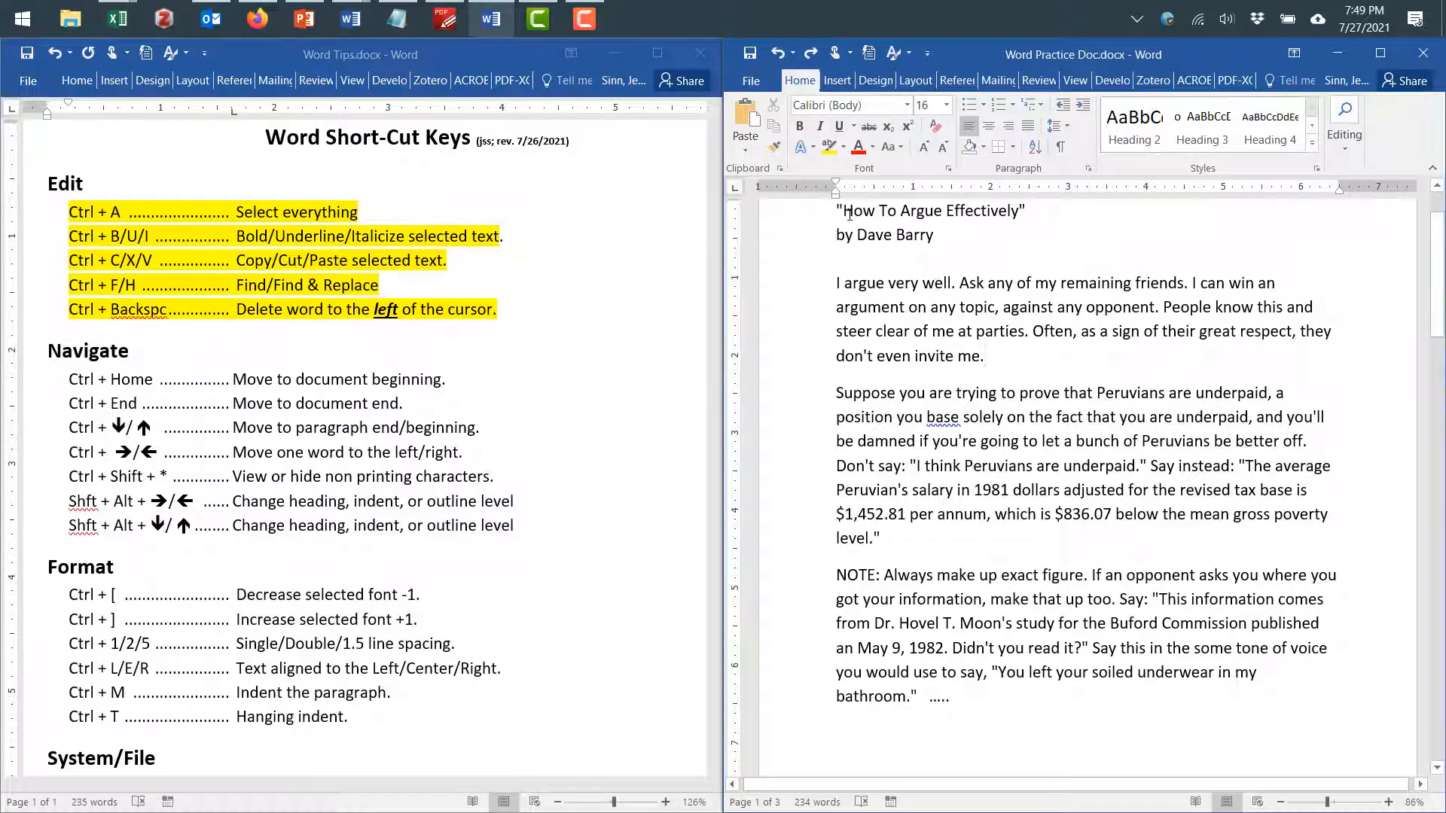
scroll(945, 289, down, 15)
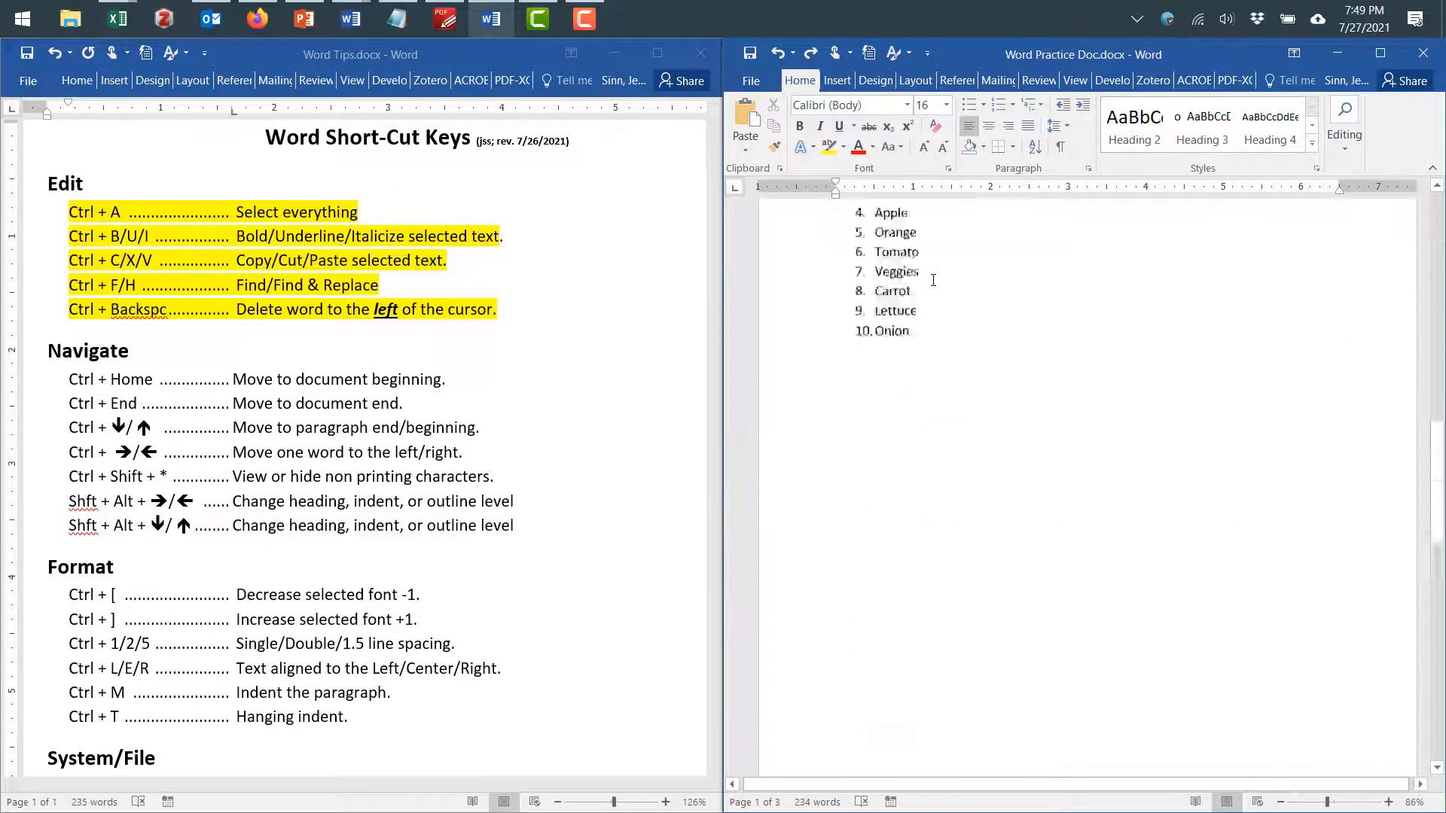
scroll(934, 280, up, 15)
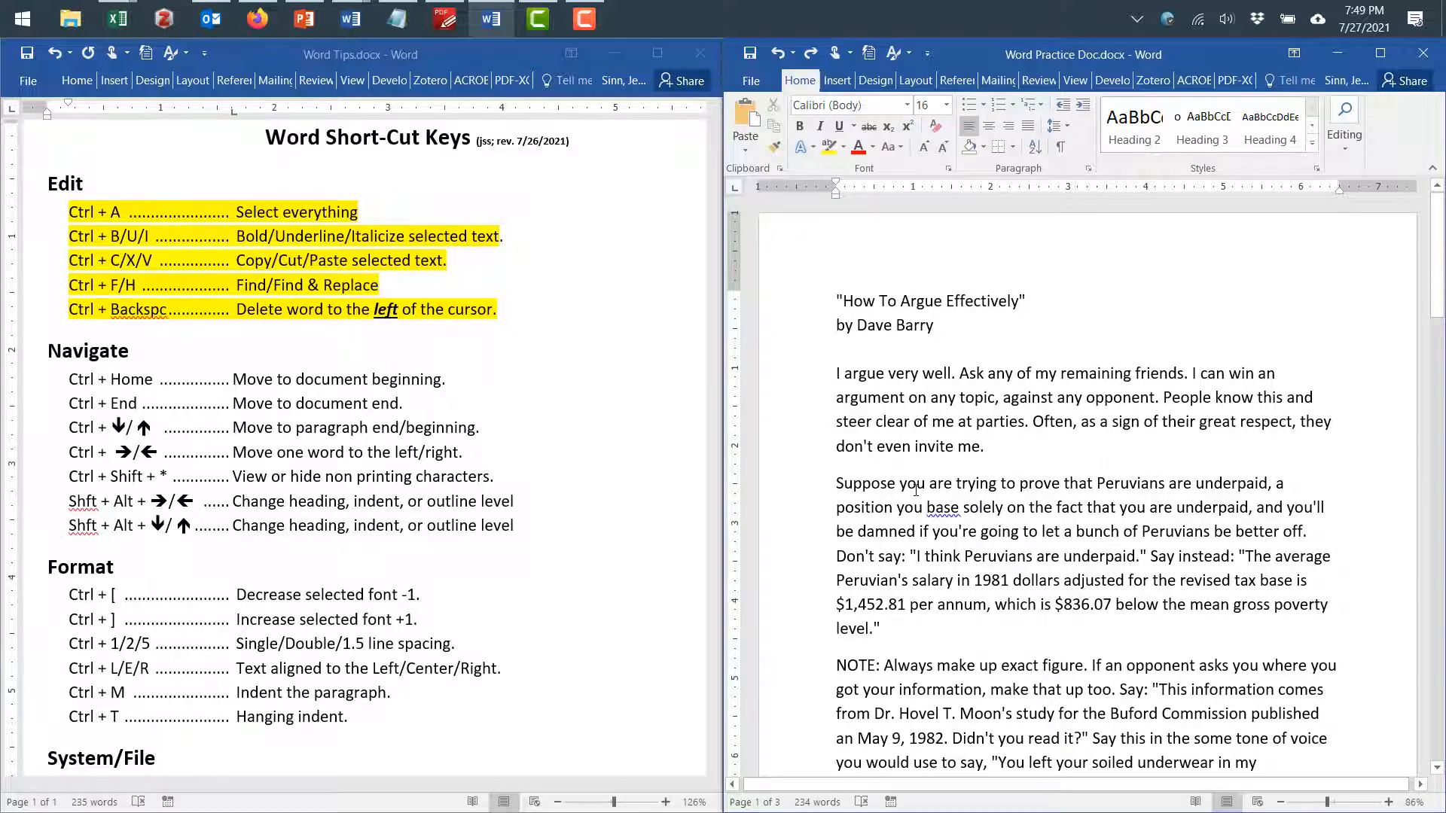
key(ctrl+End)
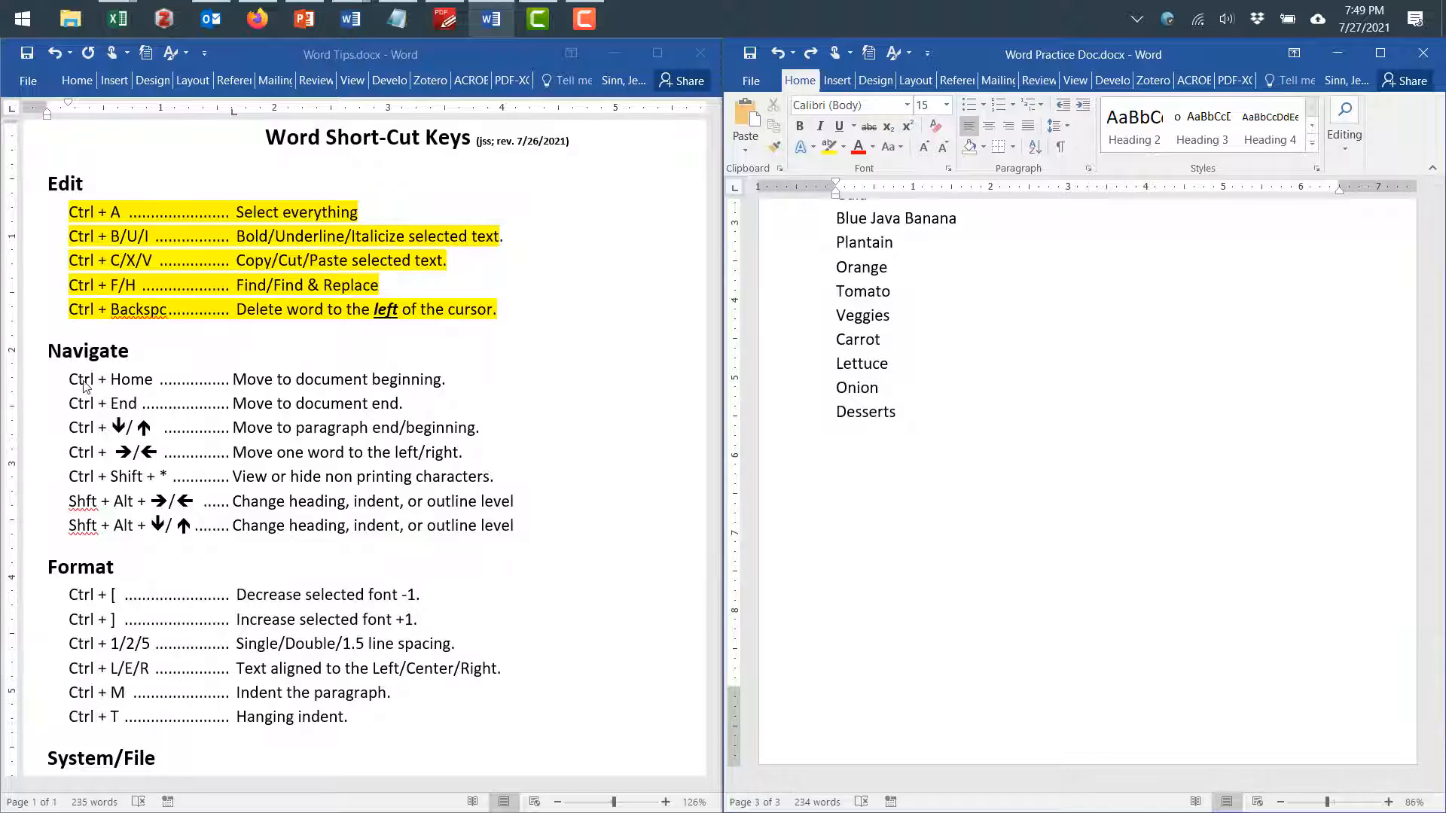
Highlight the "Ctrl + Home" and "Ctrl + End" entries in Word Tips.docx in yellow
click(85, 386)
drag(69, 378, 422, 416)
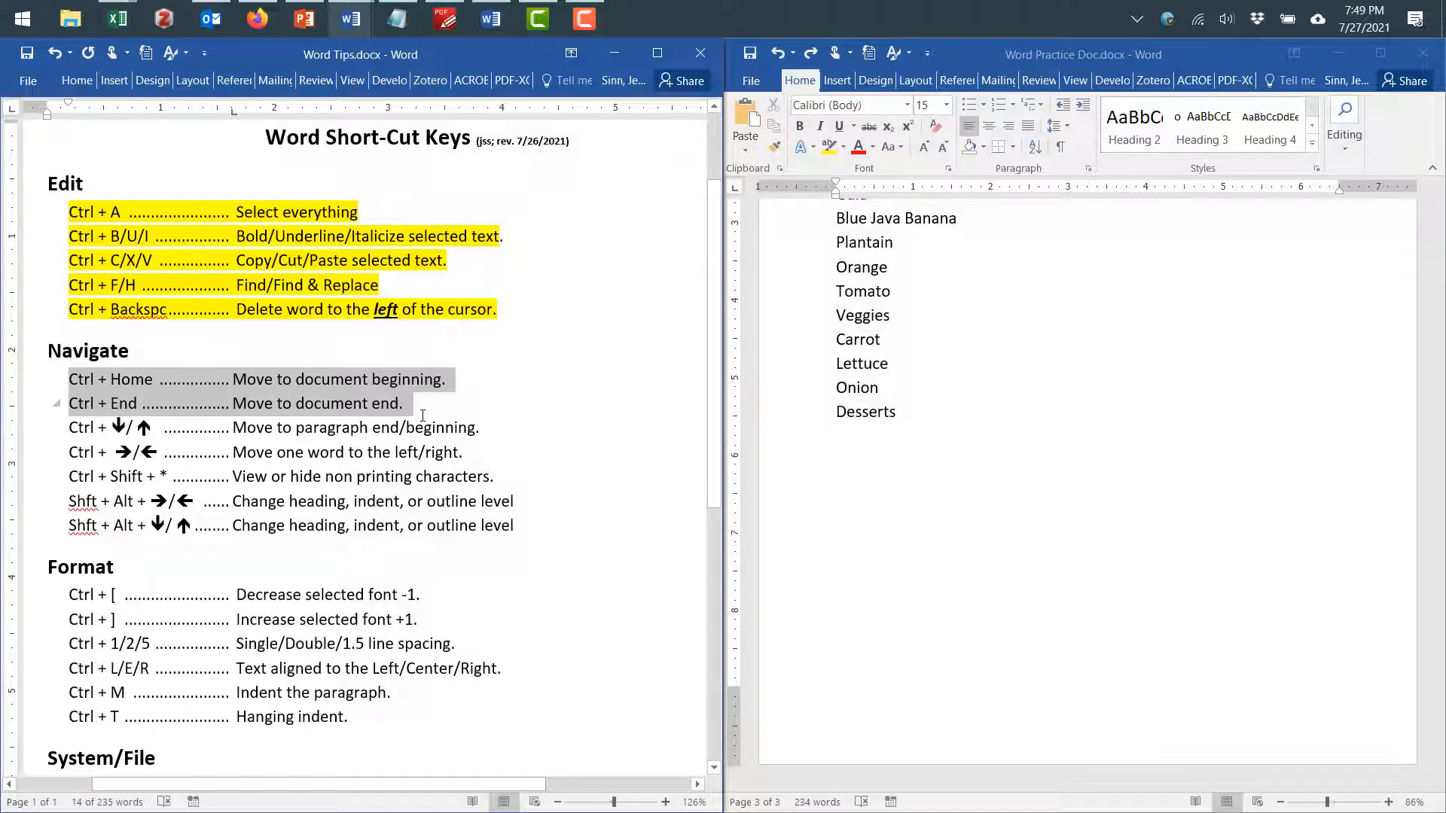
key(ctrl+alt+h)
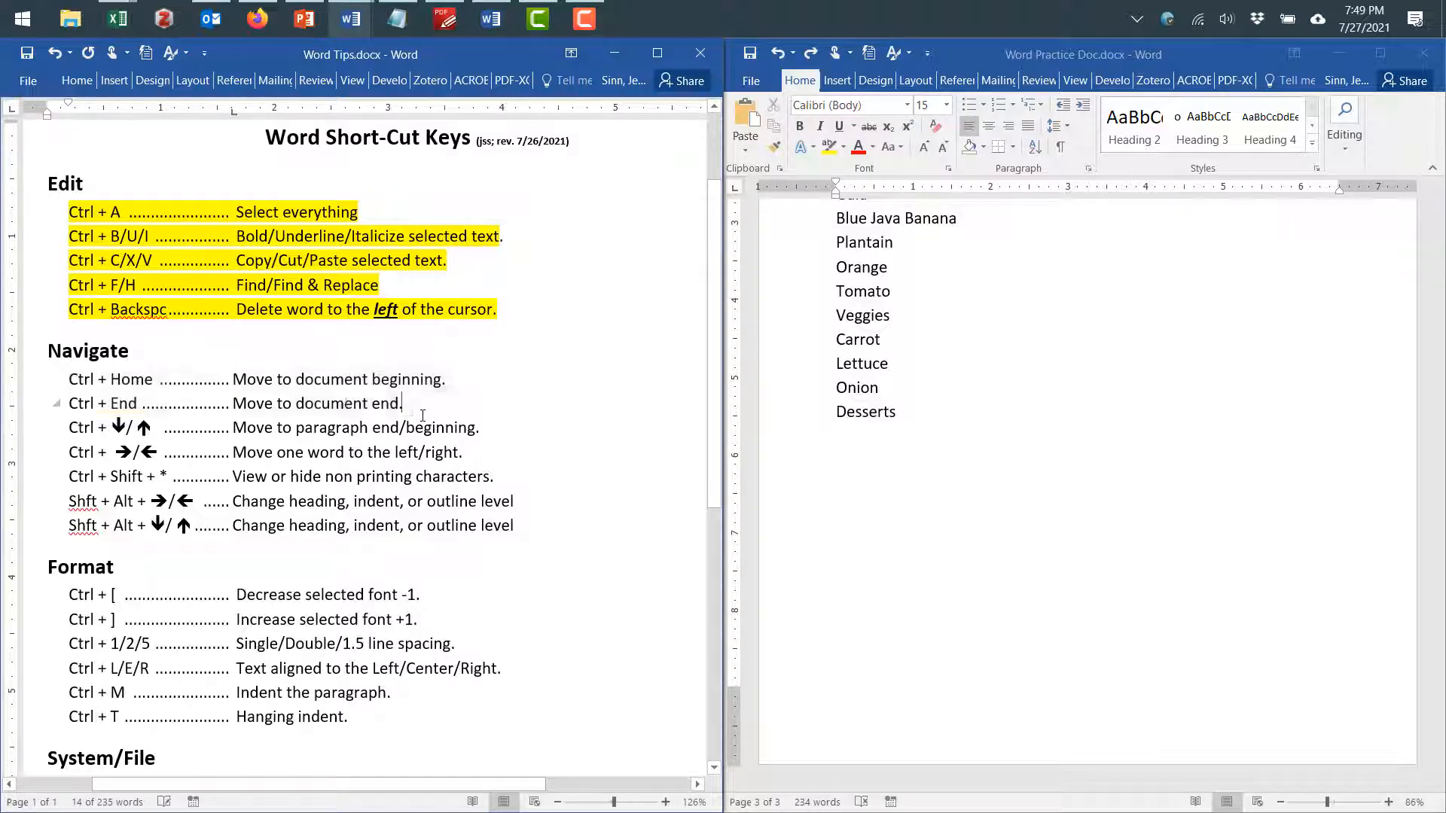
Return from the end of Word Practice Doc.docx to the beginning of the document
click(1004, 451)
scroll(1003, 446, up, 16)
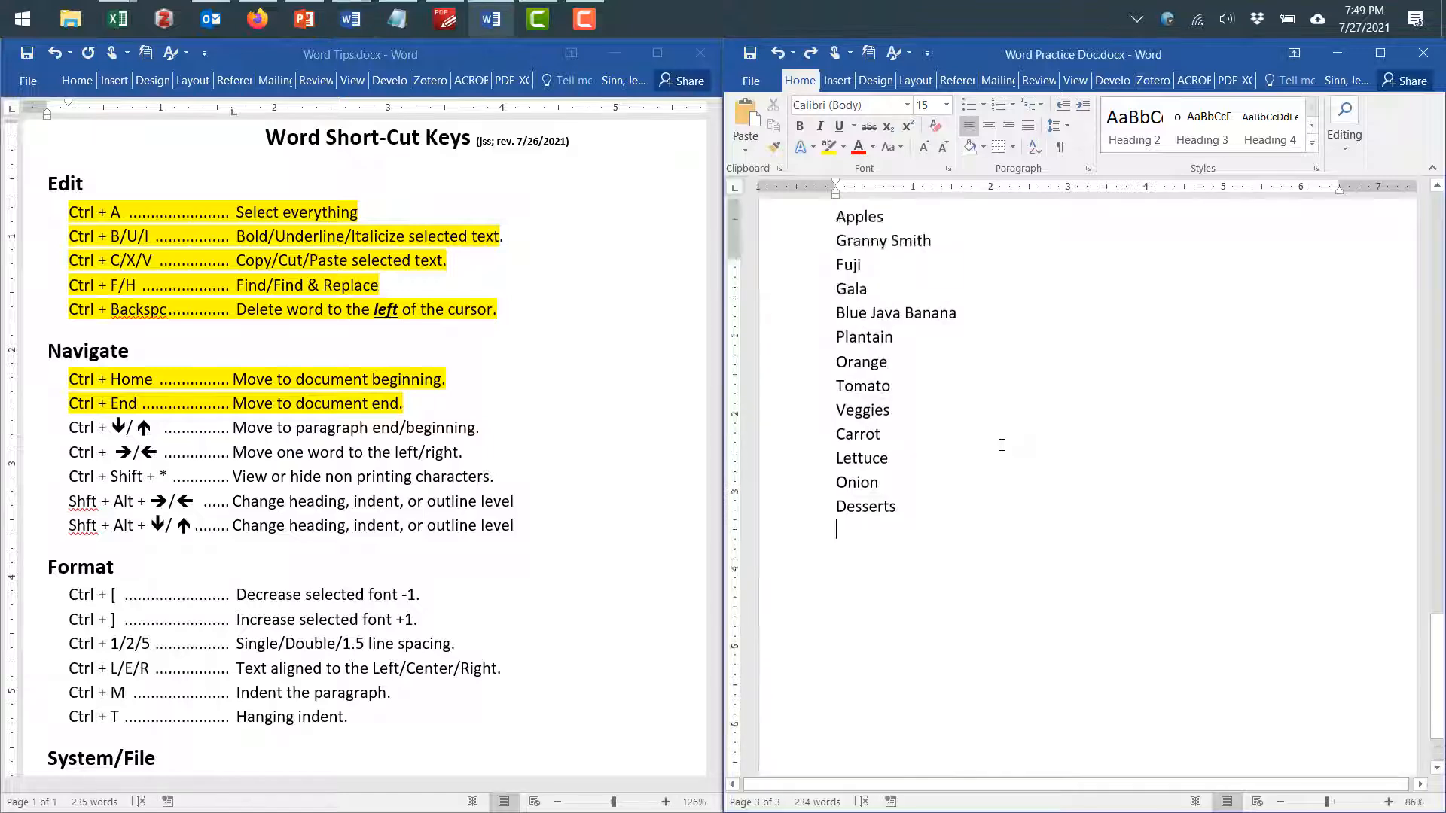
scroll(1000, 445, up, 5)
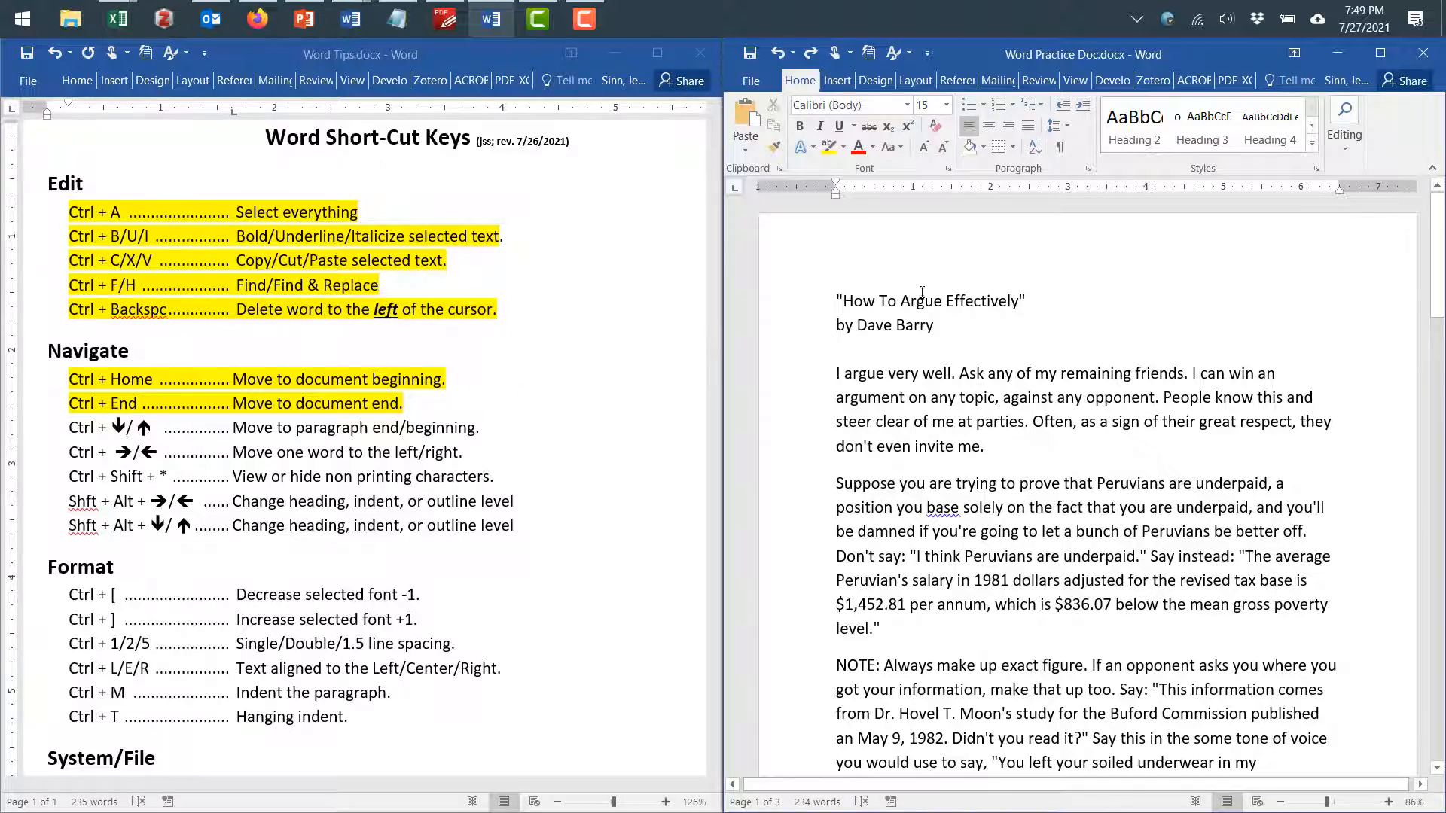
Place the cursor after "base" in the second paragraph and move it line by line up to the first paragraph's opening line
click(960, 506)
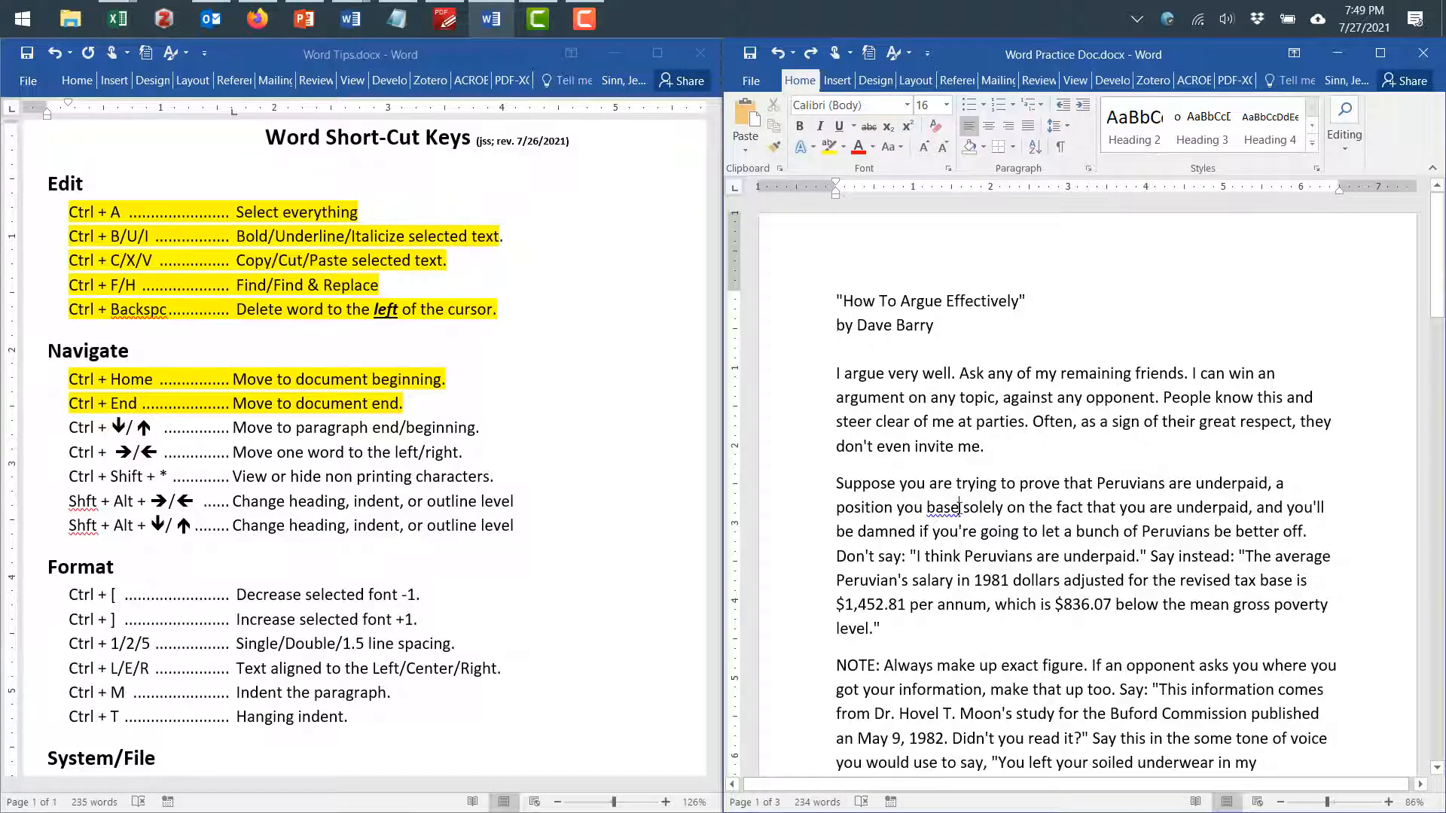
click(1042, 470)
key(Up)
key(Up)
key(Up)
key(Up)
key(Up)
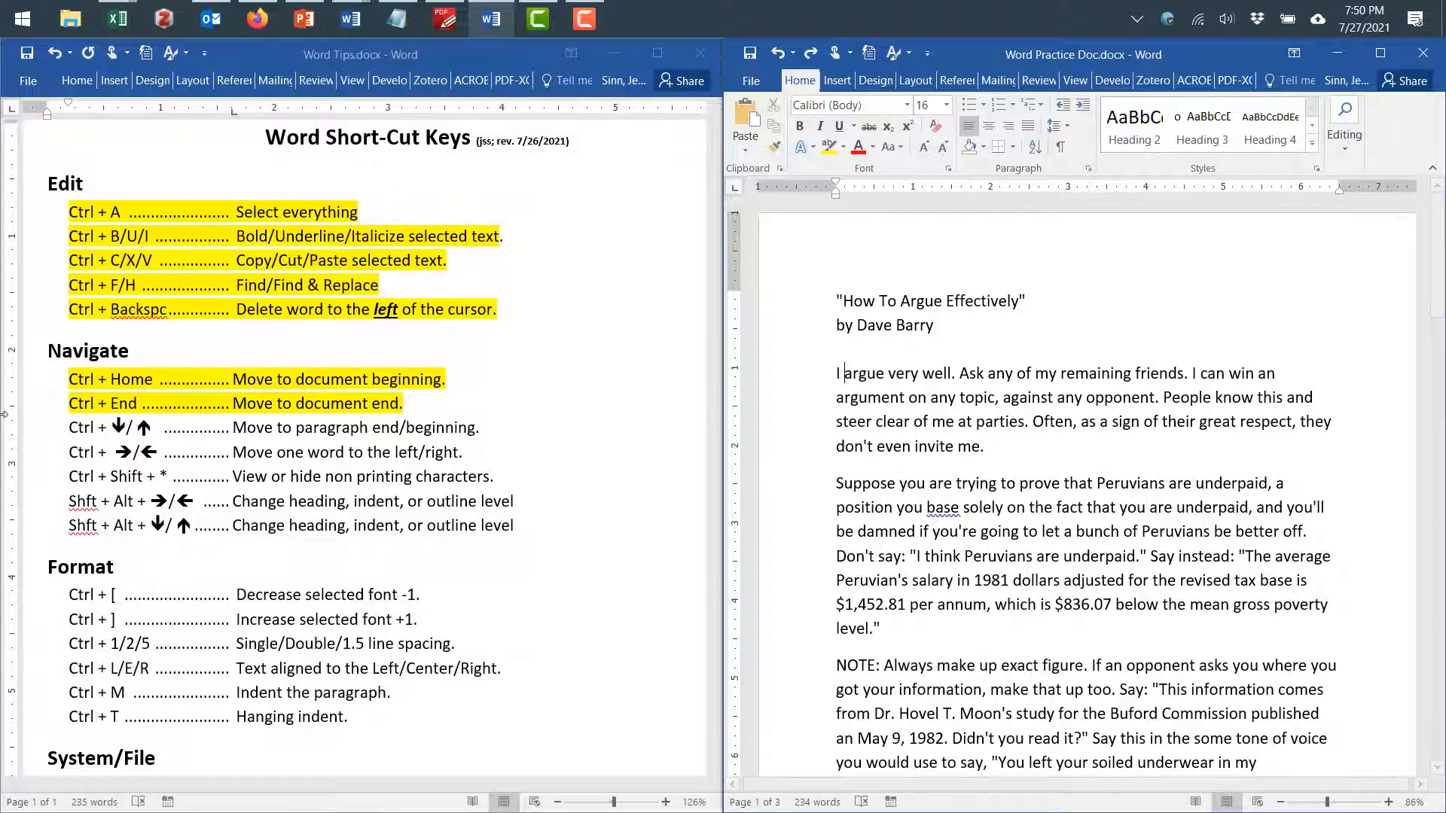
Highlight the "Move to paragraph end/beginning" entry in Word Tips.docx in yellow
click(72, 435)
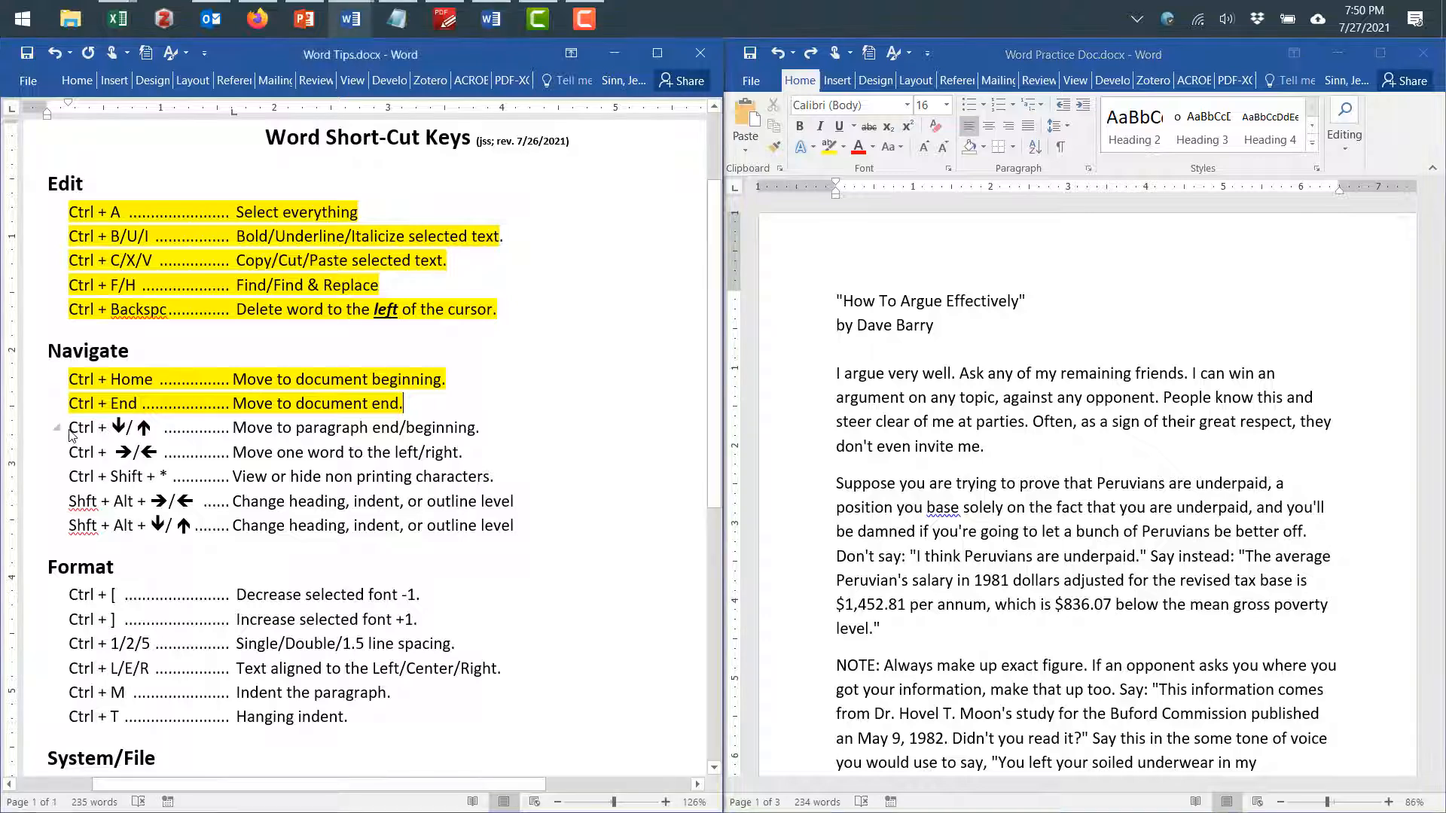
drag(143, 420, 506, 436)
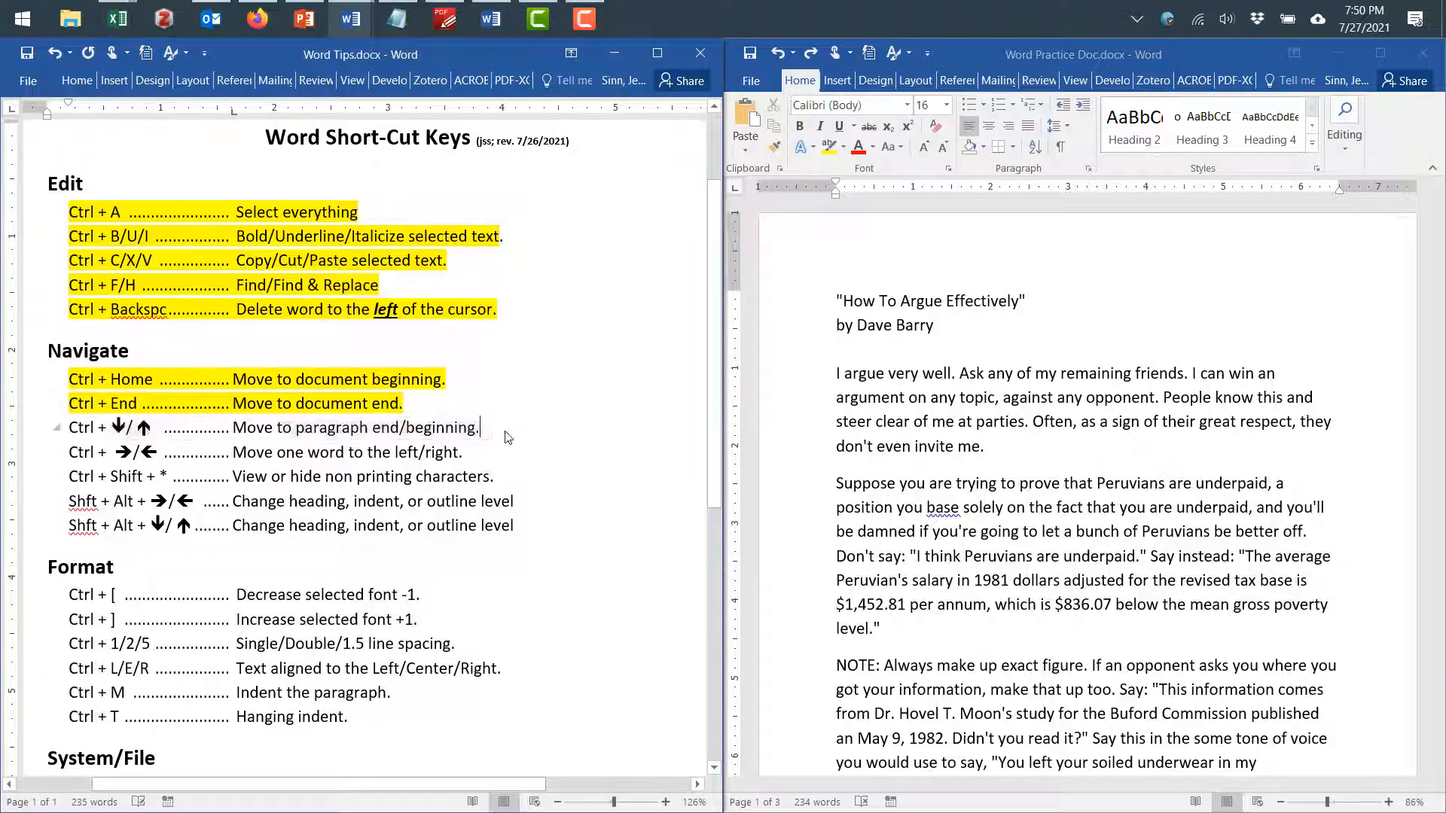
Select the whole first paragraph of Word Practice Doc.docx, starting from "I argue very well"
click(838, 376)
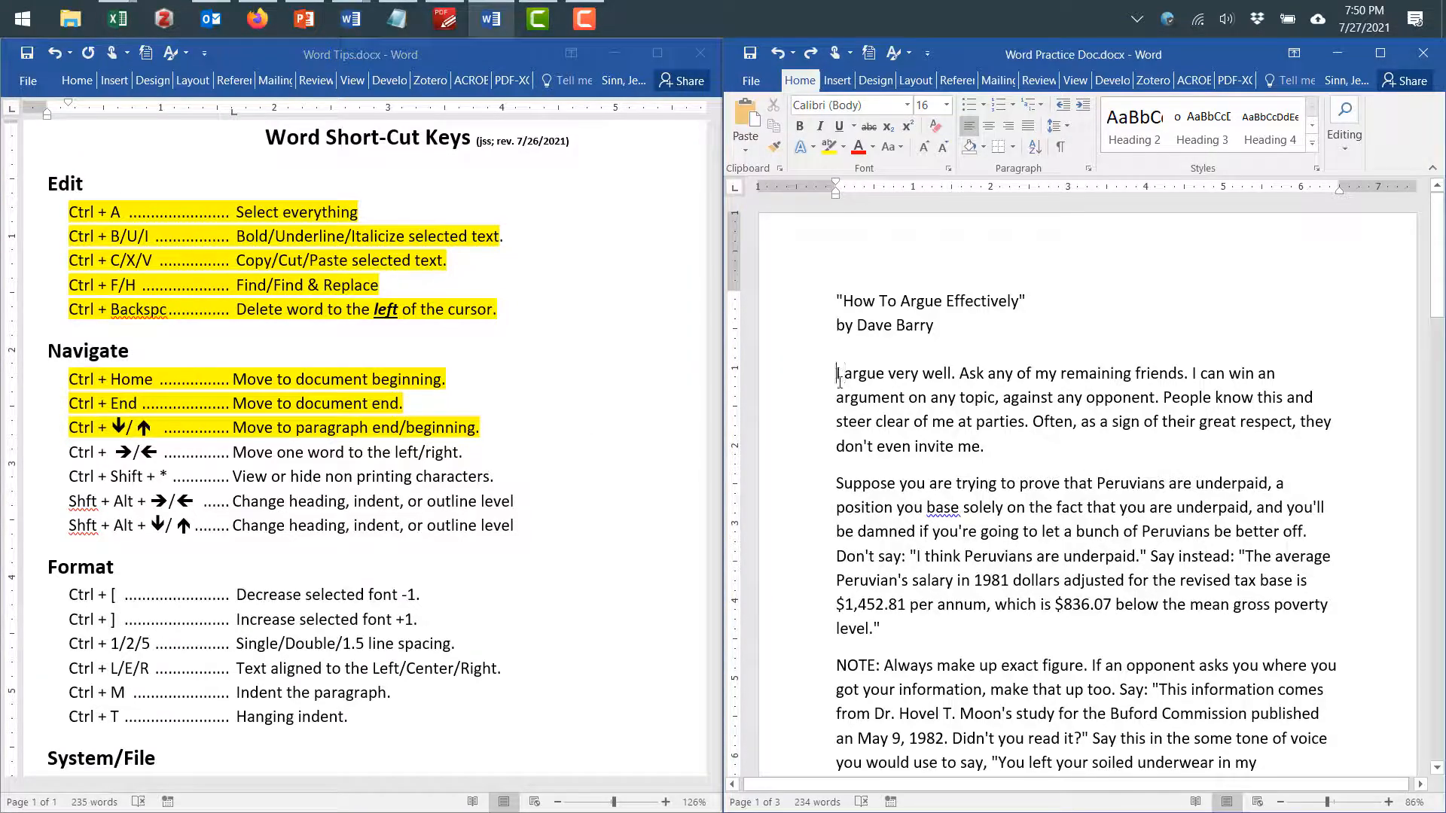
key(shift+Down)
key(shift+Down)
key(shift+Down)
key(shift+Down)
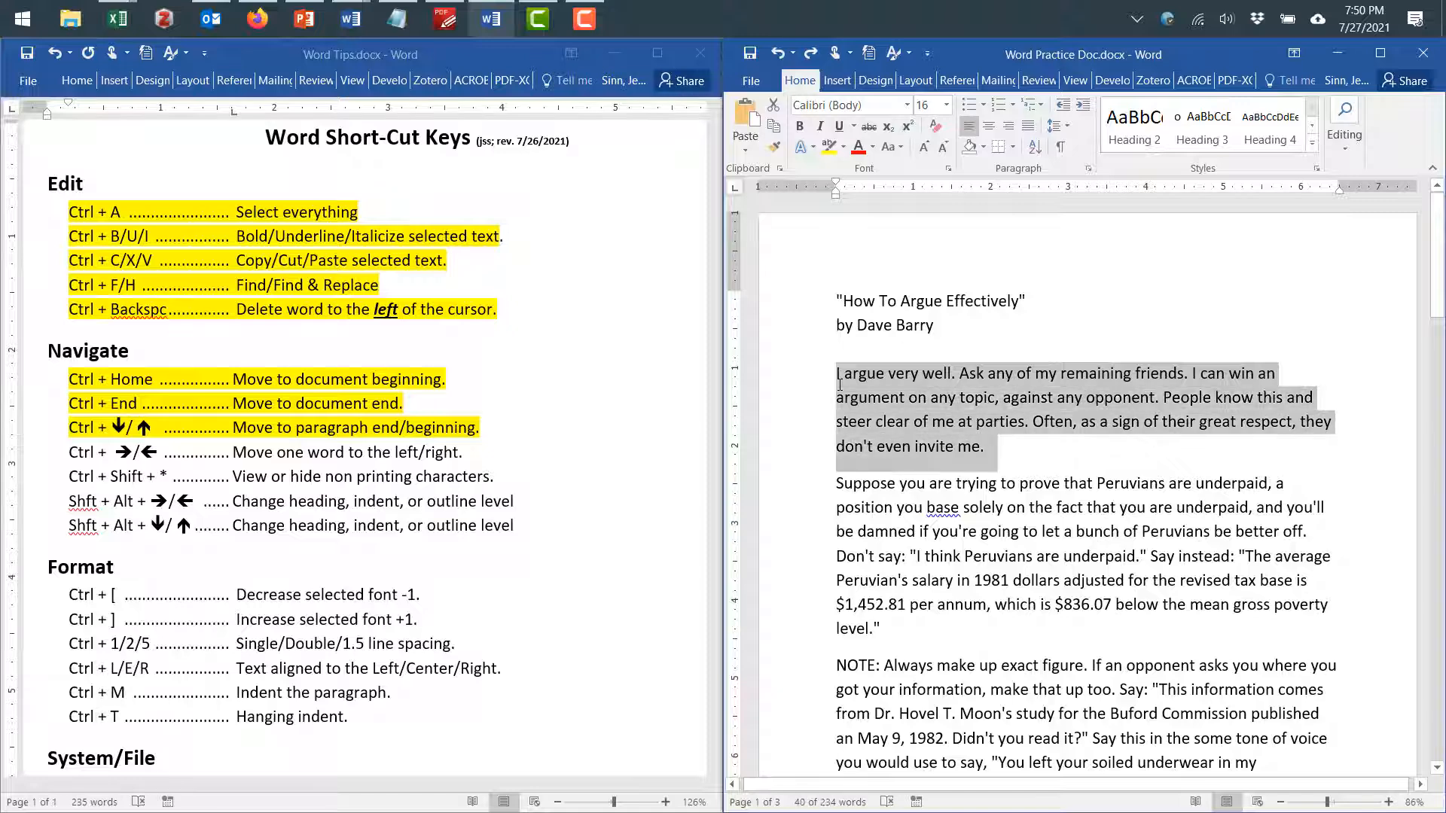
Move the cursor paragraph by paragraph from "Suppose" down to "Carrot" in the numbered outline, and return to the document's beginning
key(Up)
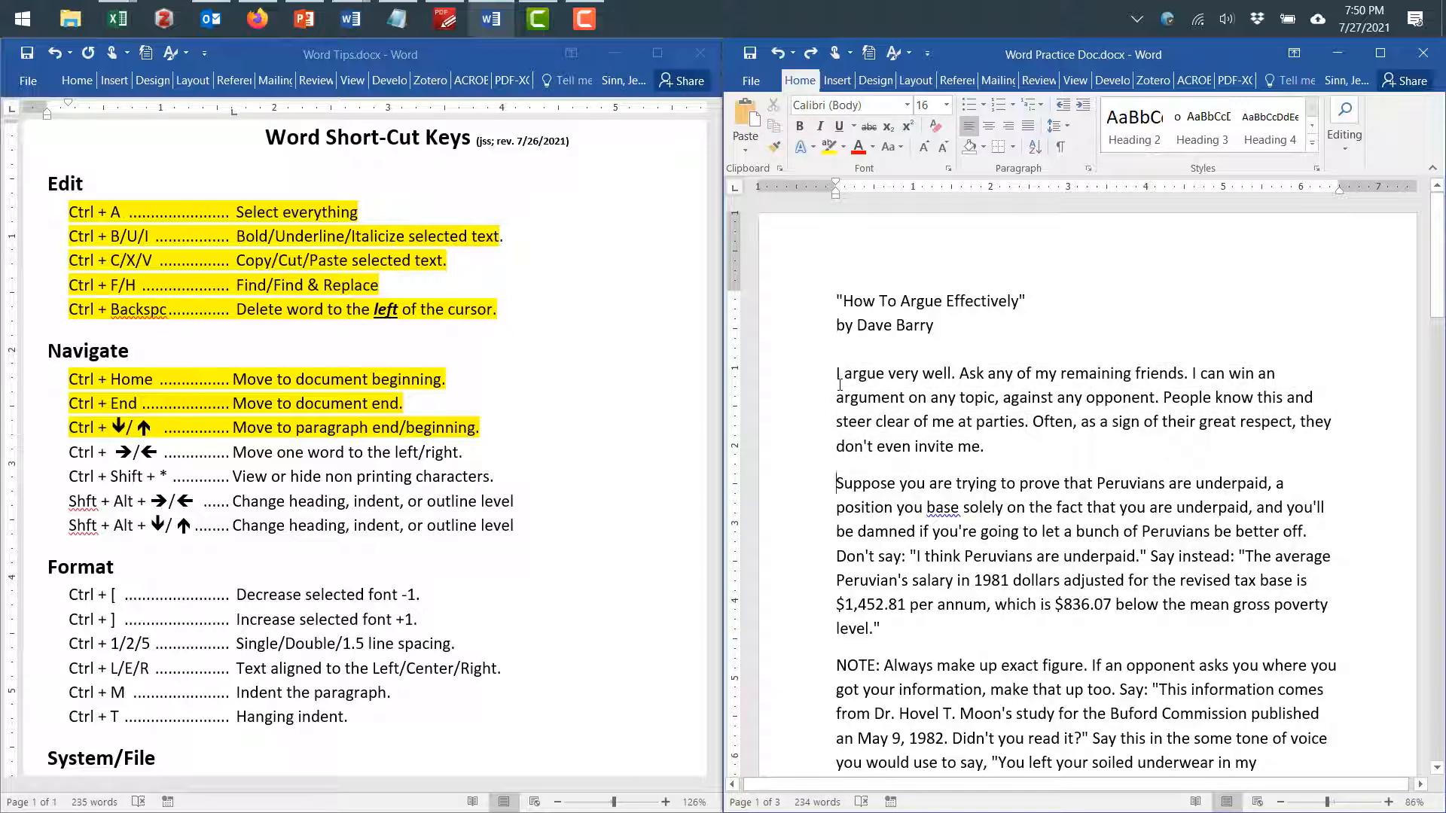
key(ctrl+End)
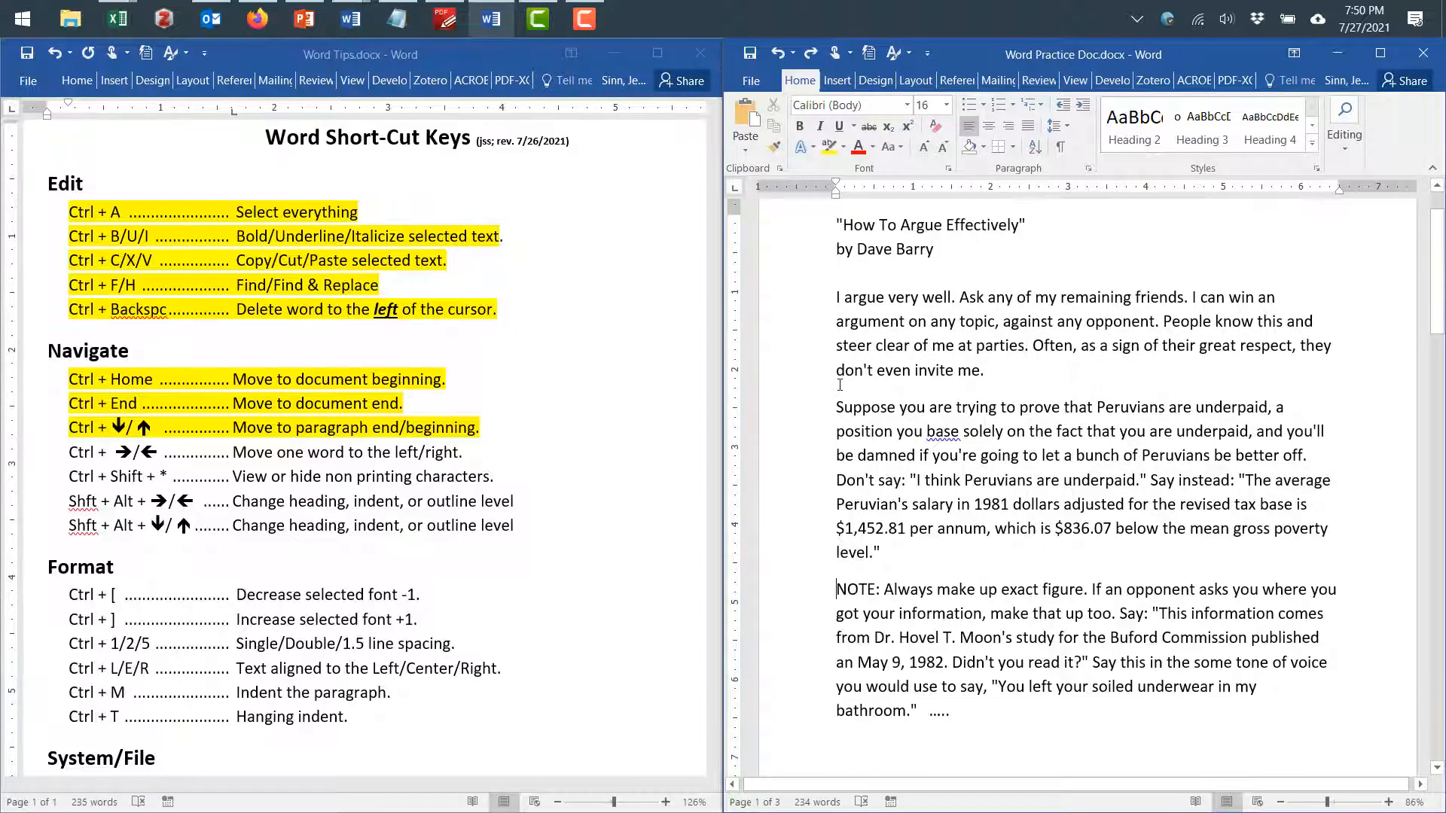
key(ctrl+Up)
key(ctrl+Down)
key(ctrl+Up)
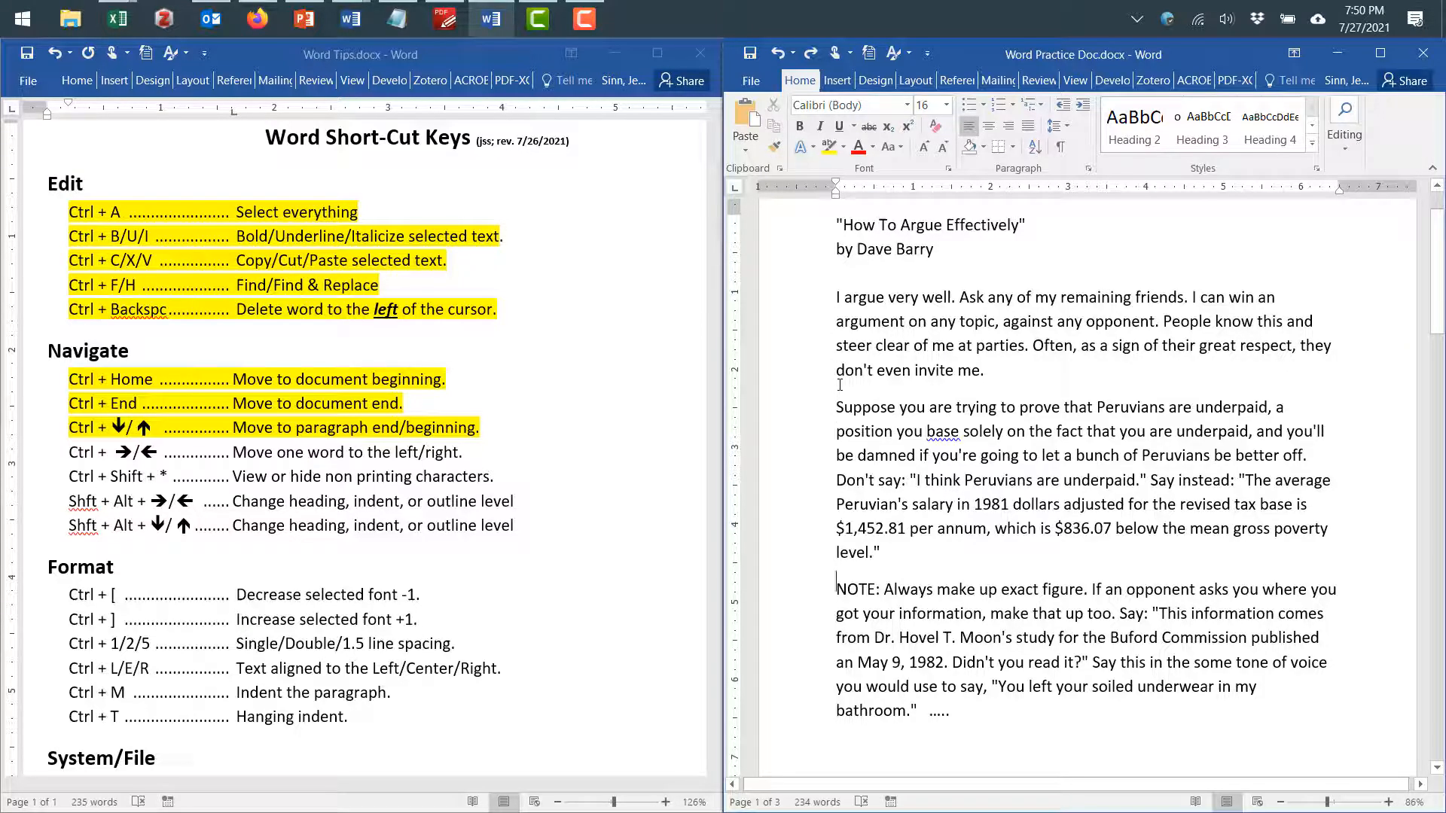
key(ctrl+Down)
key(ctrl+Down)
key(ctrl+Down)
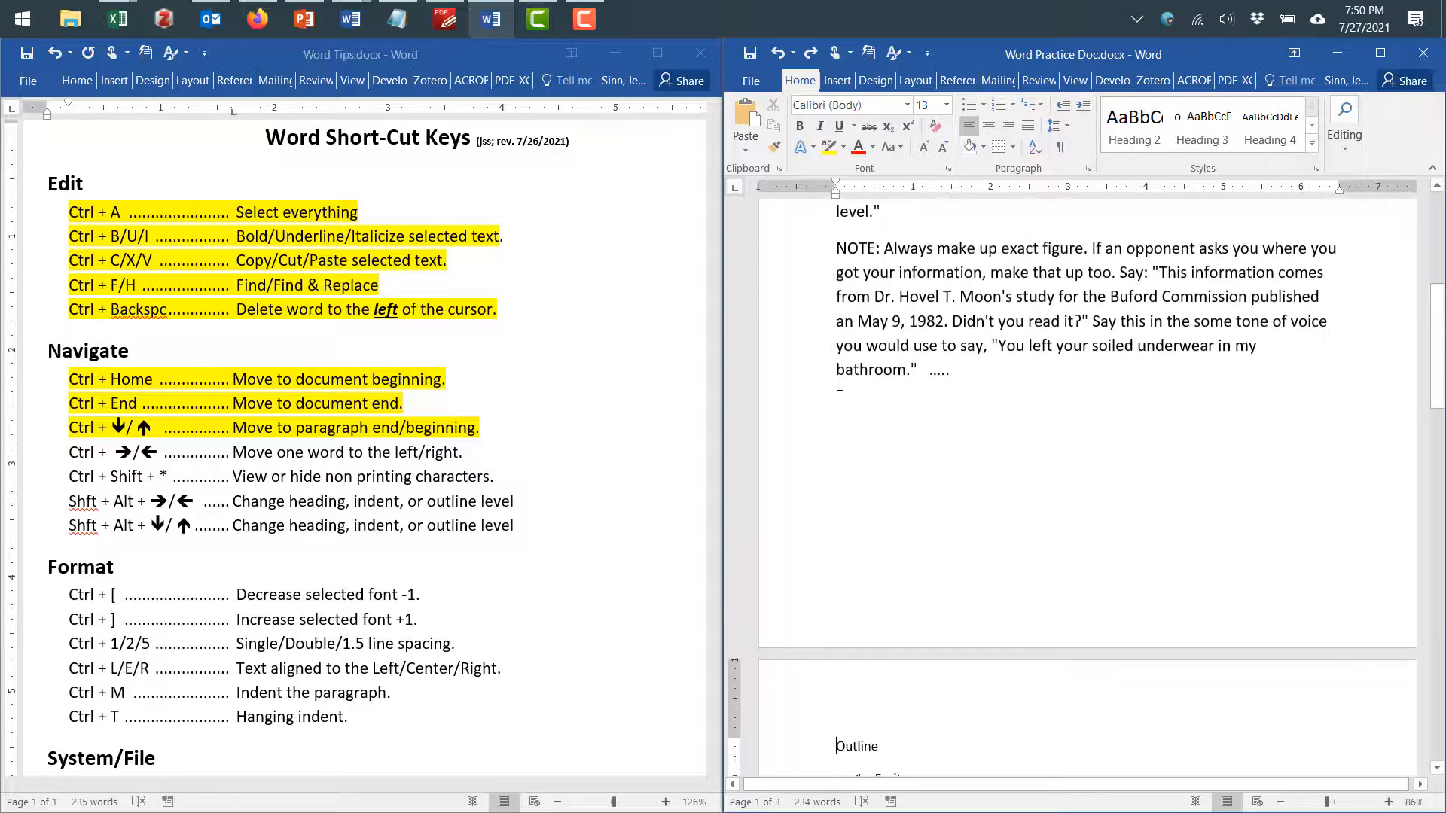
key(ctrl+Down)
key(ctrl+Down)
key(ctrl+Down)
key(ctrl+Down)
key(ctrl+Down)
key(ctrl+Down)
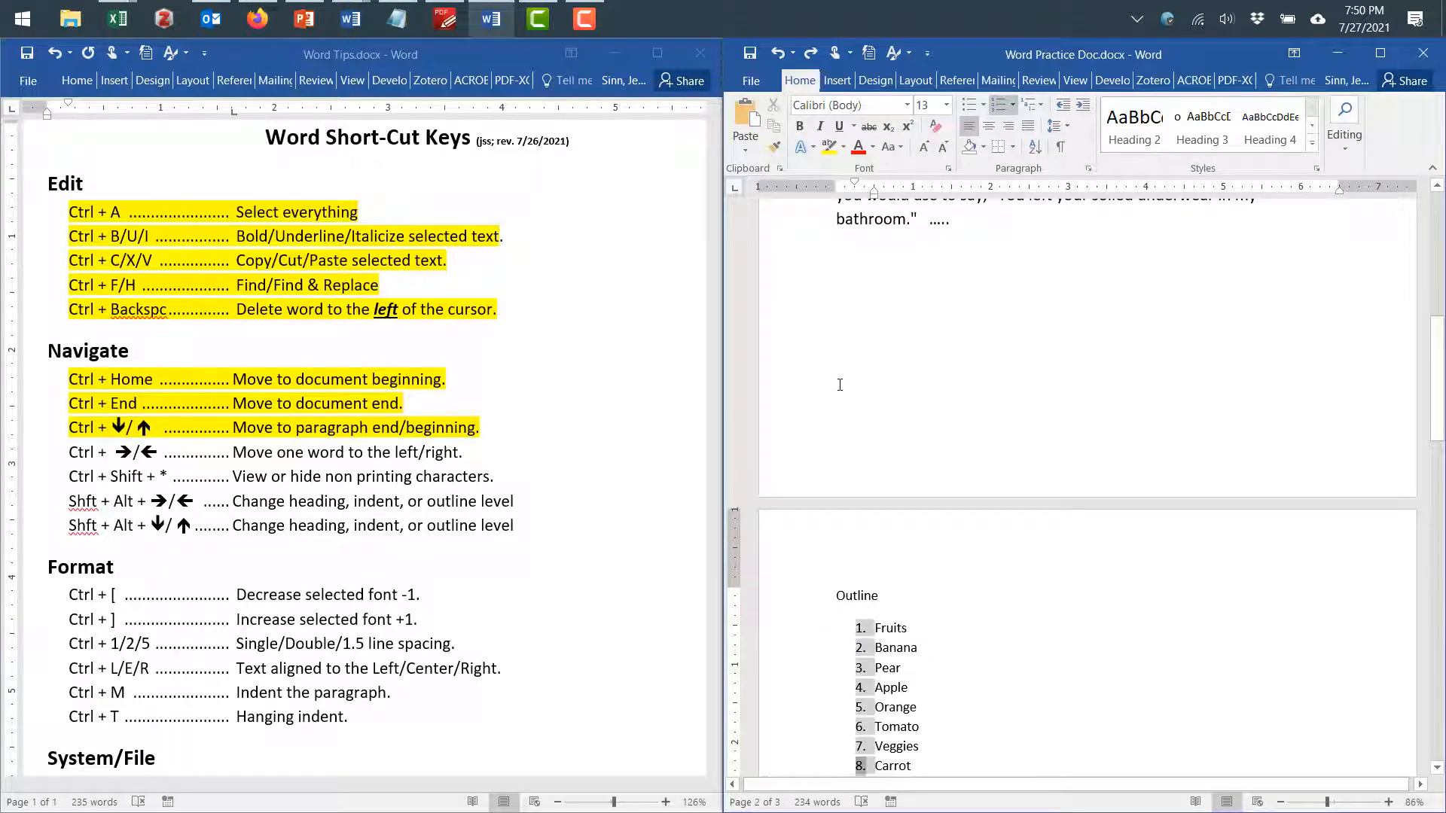
key(ctrl+Home)
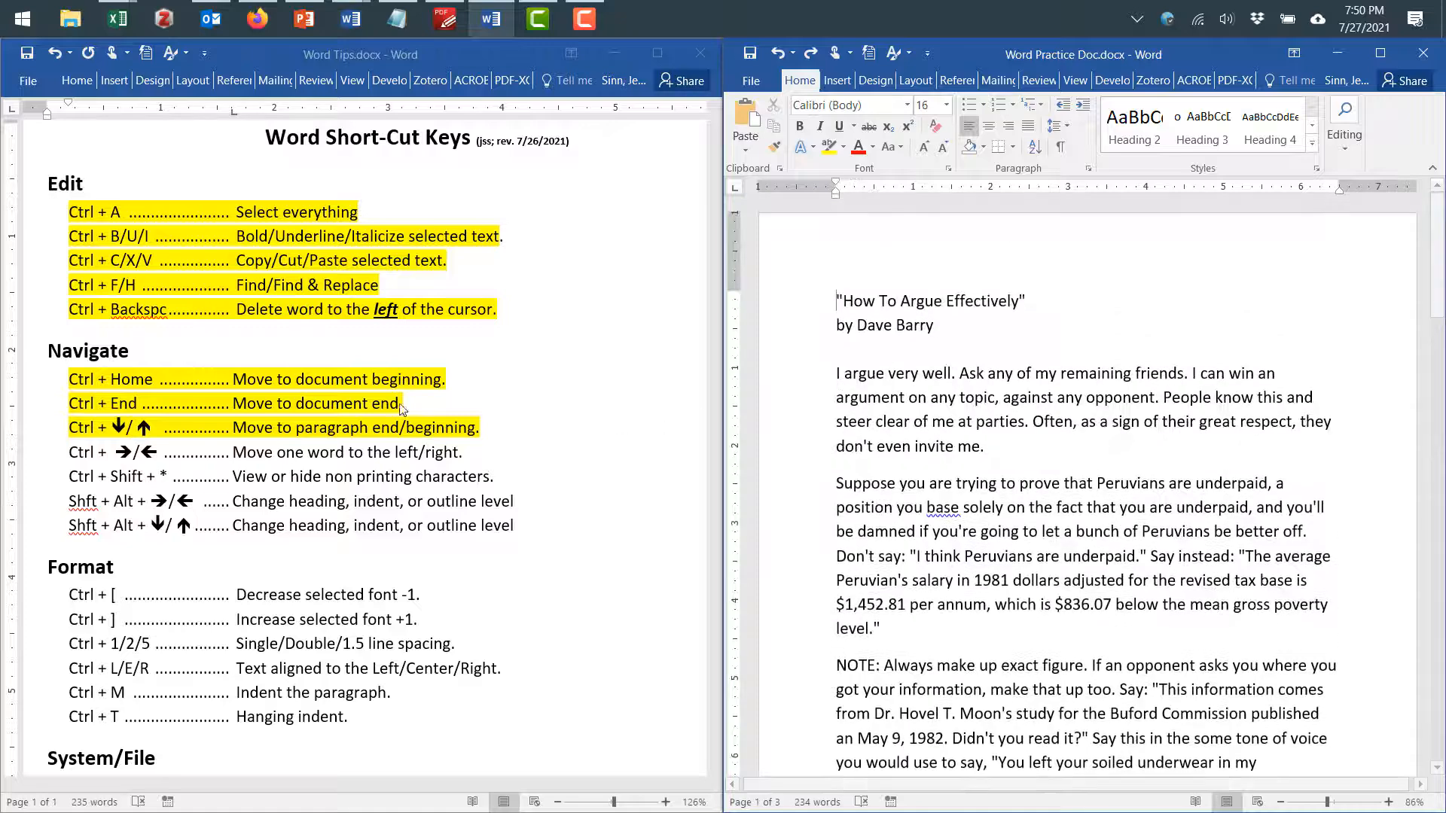
Highlight the "Move one word to the left/right" entry in Word Tips.docx in yellow
key(alt+Tab)
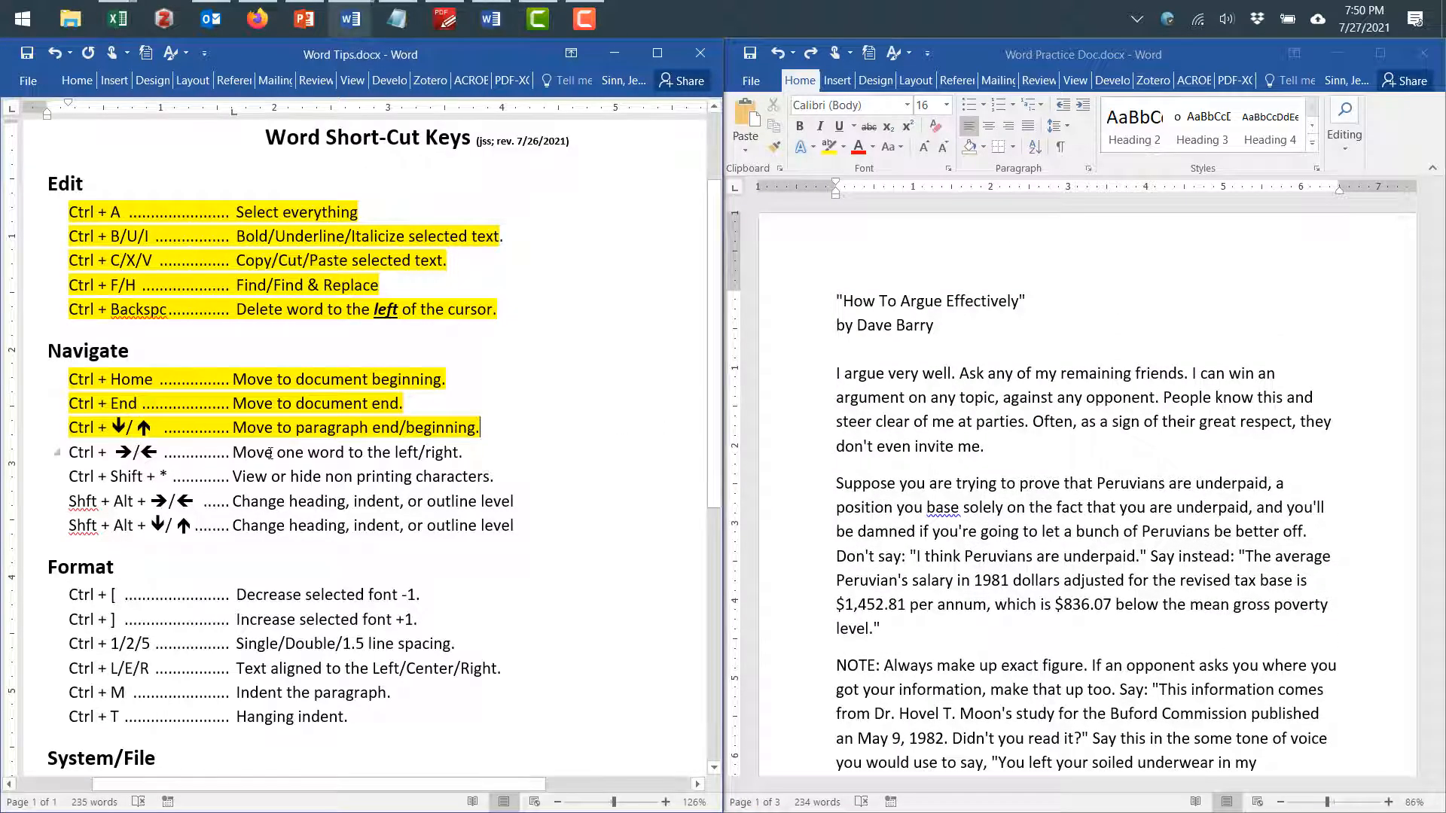
drag(150, 453, 469, 461)
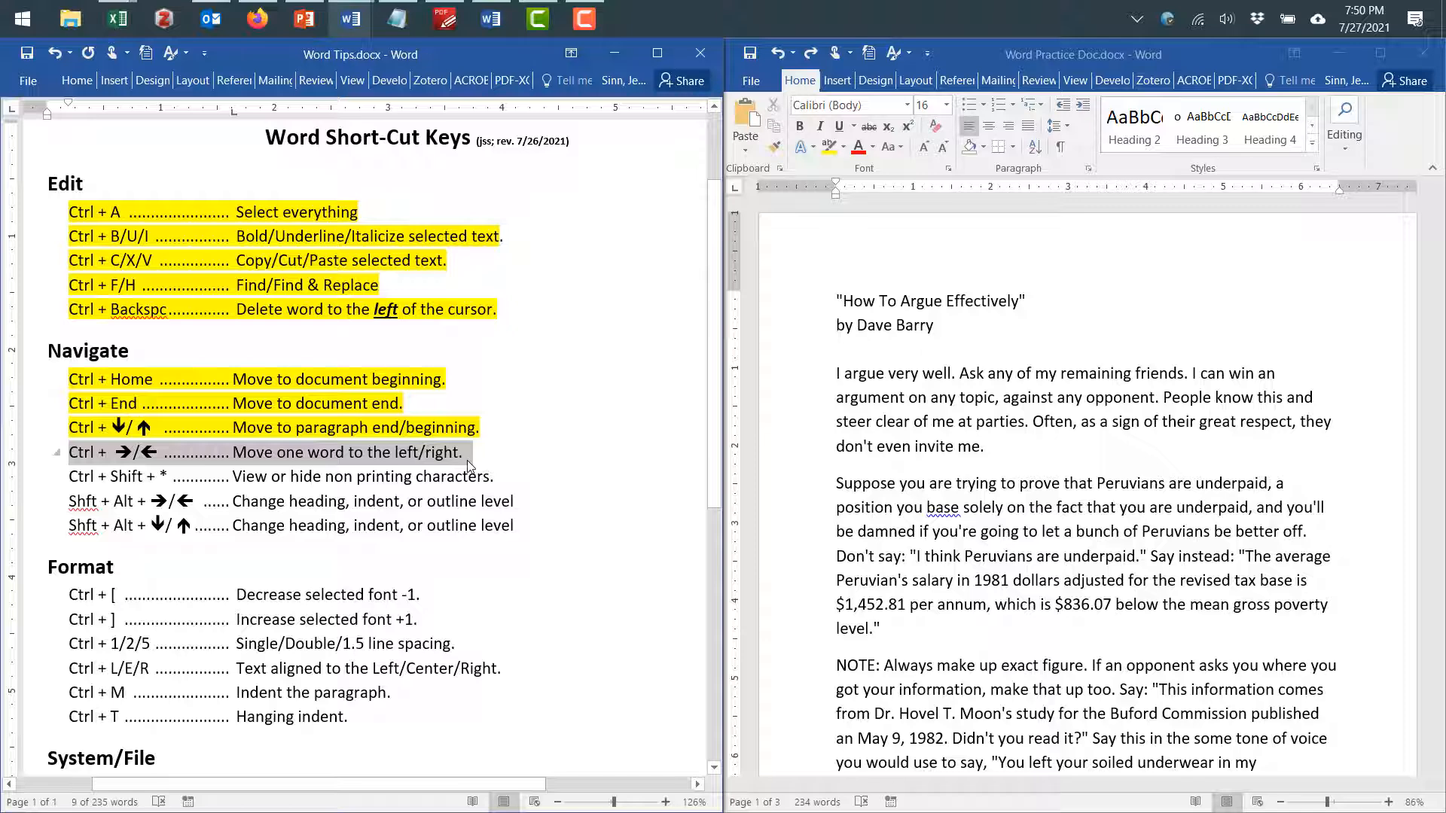
key(ctrl+alt+h)
Move the cursor word by word through the first paragraph of Word Practice Doc.docx up to just before "any"
click(916, 413)
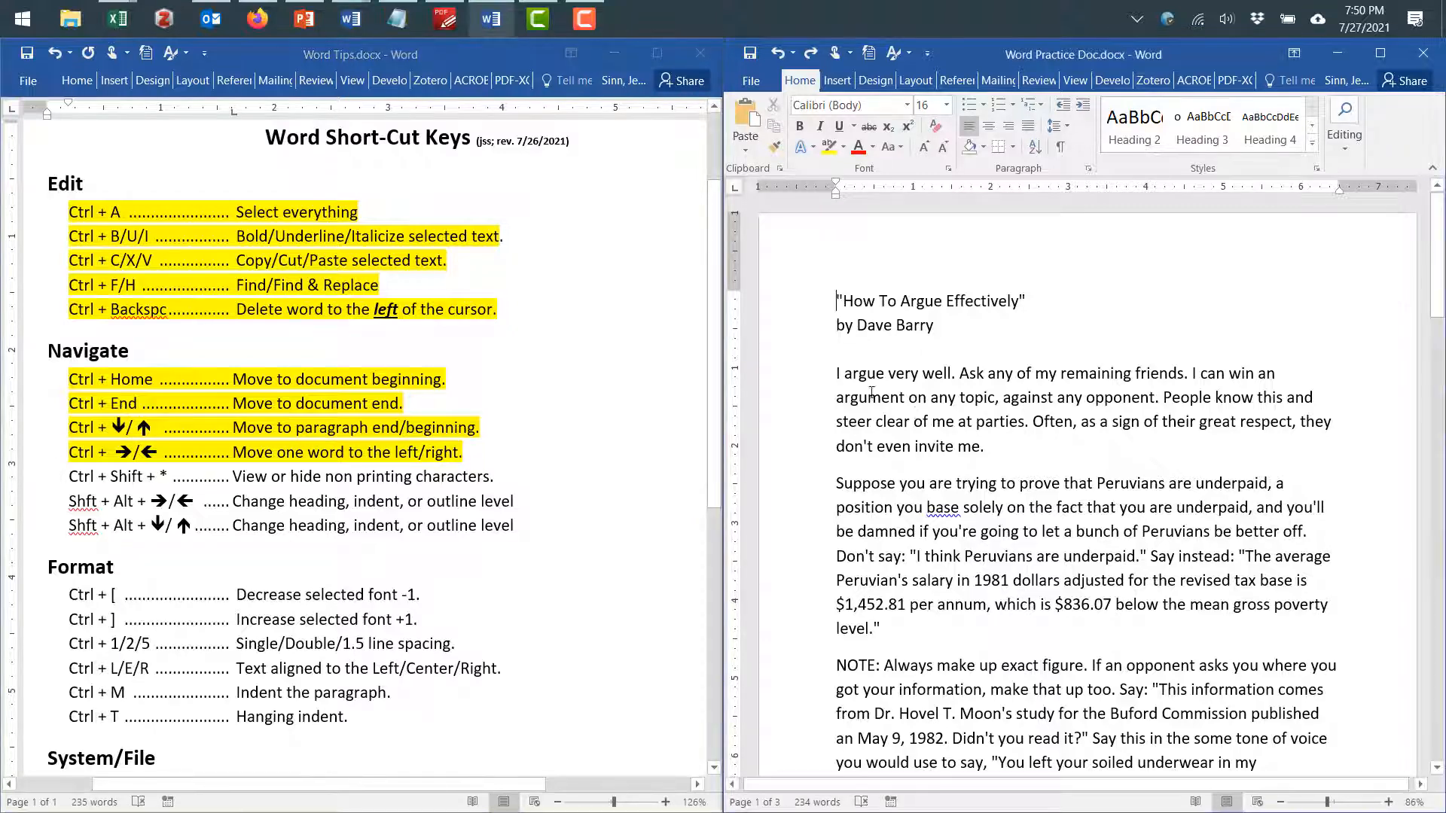
click(848, 377)
key(ctrl+Right)
key(ctrl+Right)
key(ctrl+Right)
key(ctrl+Right)
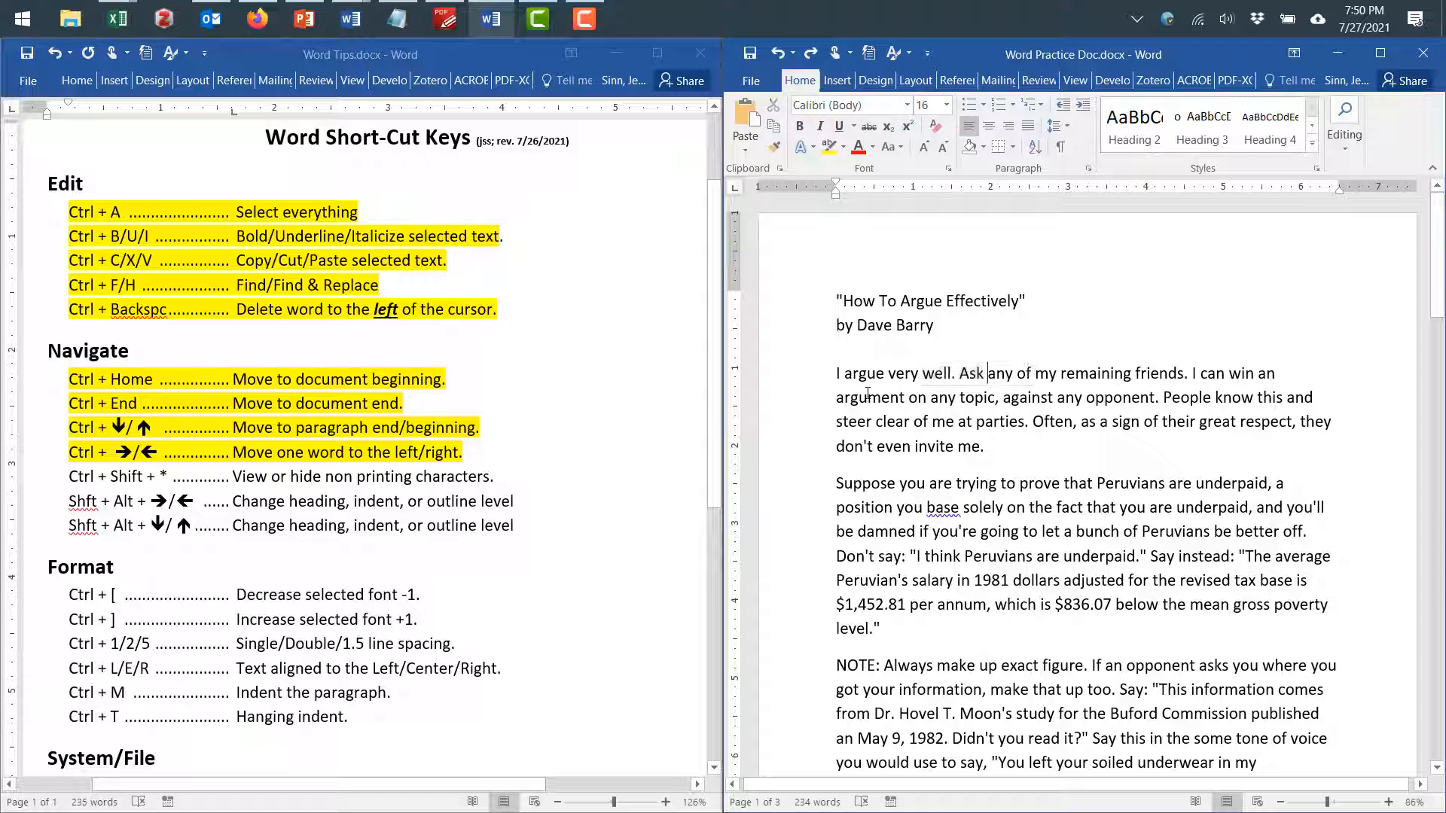
Extend a selection word by word over "any of my remaining friends. I" and shrink it back to nothing
key(ctrl+shift+Right)
key(ctrl+shift+Right)
key(ctrl+shift+Right)
key(ctrl+shift+Right)
key(ctrl+shift+Right)
key(ctrl+shift+Right)
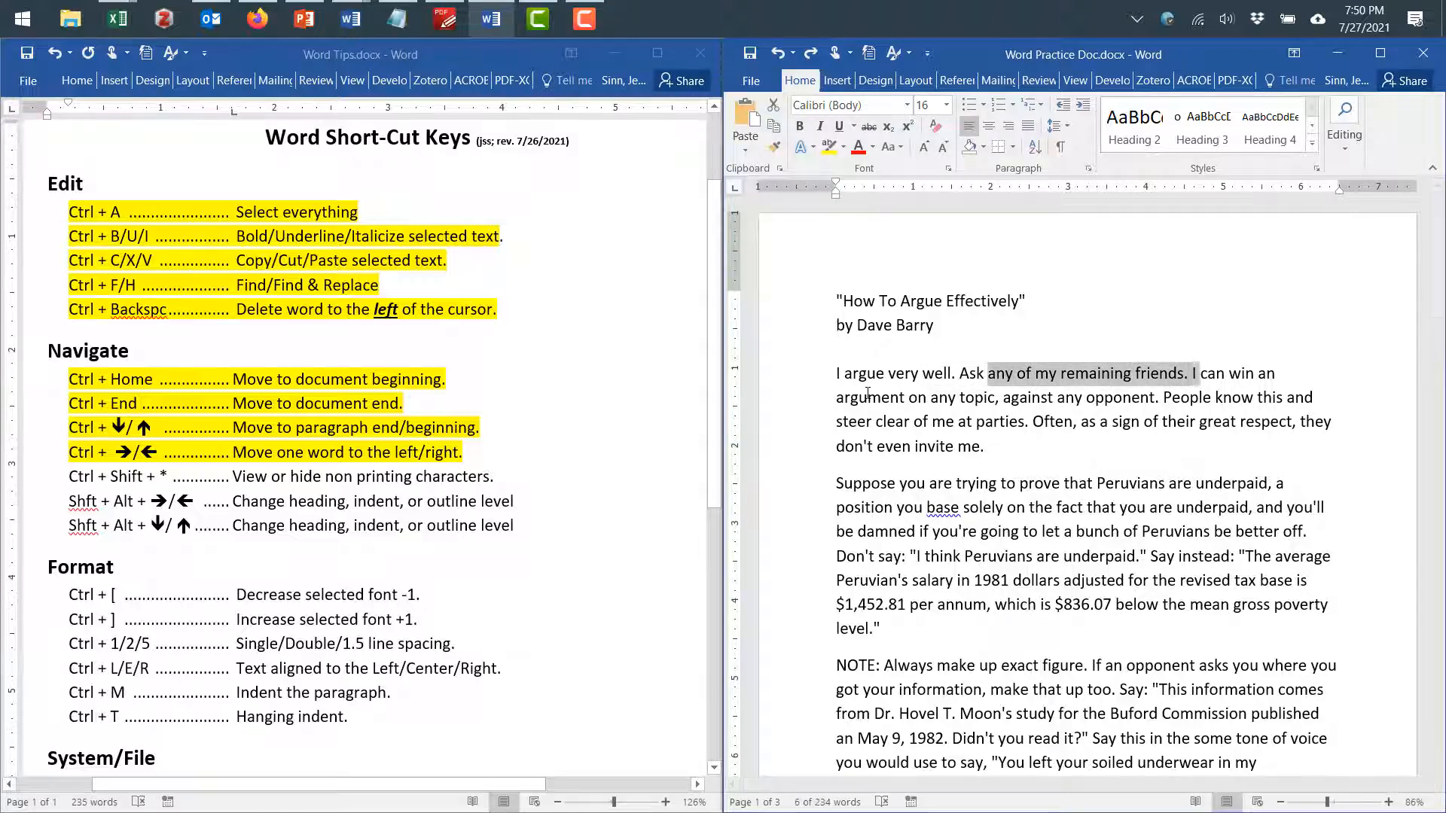
key(ctrl+shift+Left)
key(ctrl+shift+Left)
key(ctrl+shift+Left)
key(ctrl+shift+Left)
key(ctrl+shift+Left)
key(ctrl+shift+Left)
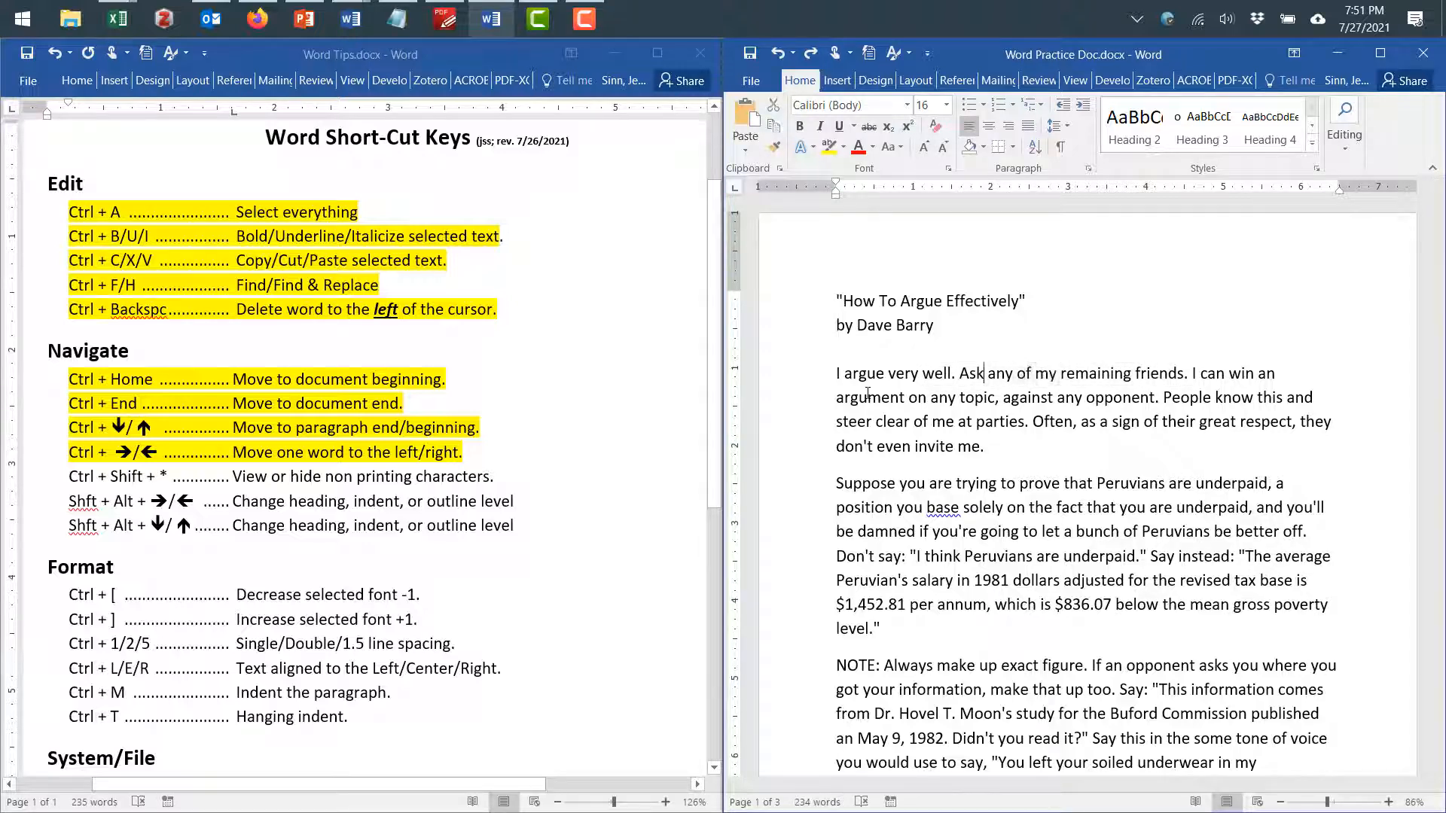
Select the sentence "Ask any of my remaining friends." word by word, and clear the selection by moving the cursor back within it
key(ctrl+Left)
key(ctrl+shift+Right)
key(ctrl+shift+Right)
key(ctrl+shift+Right)
key(ctrl+shift+Right)
key(ctrl+shift+Right)
key(ctrl+shift+Right)
key(Left)
key(ctrl+shift+Right)
key(ctrl+shift+Right)
key(ctrl+shift+Right)
key(ctrl+shift+Right)
key(ctrl+shift+Right)
key(ctrl+shift+Right)
key(ctrl+shift+Right)
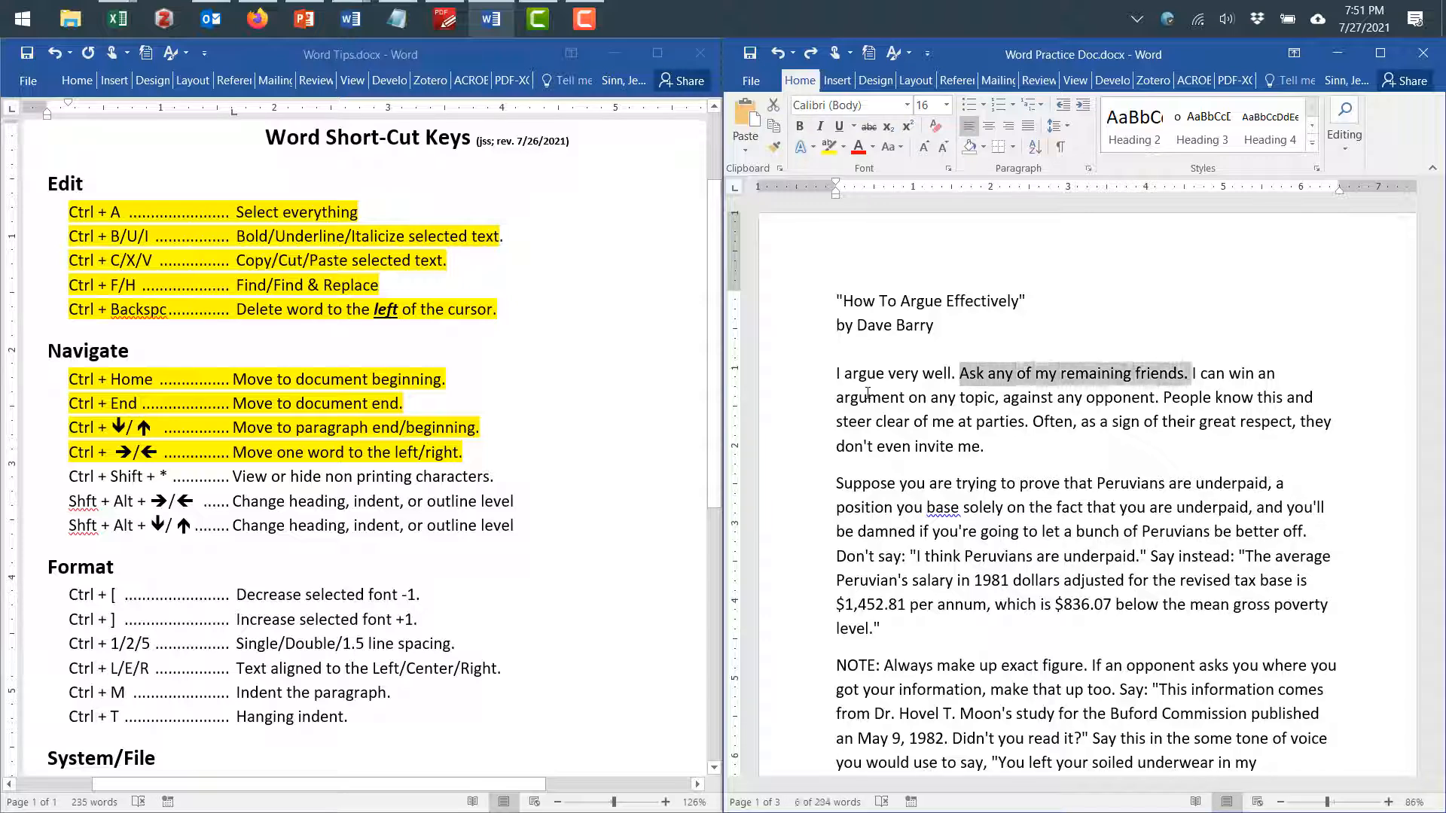
key(ctrl+Left)
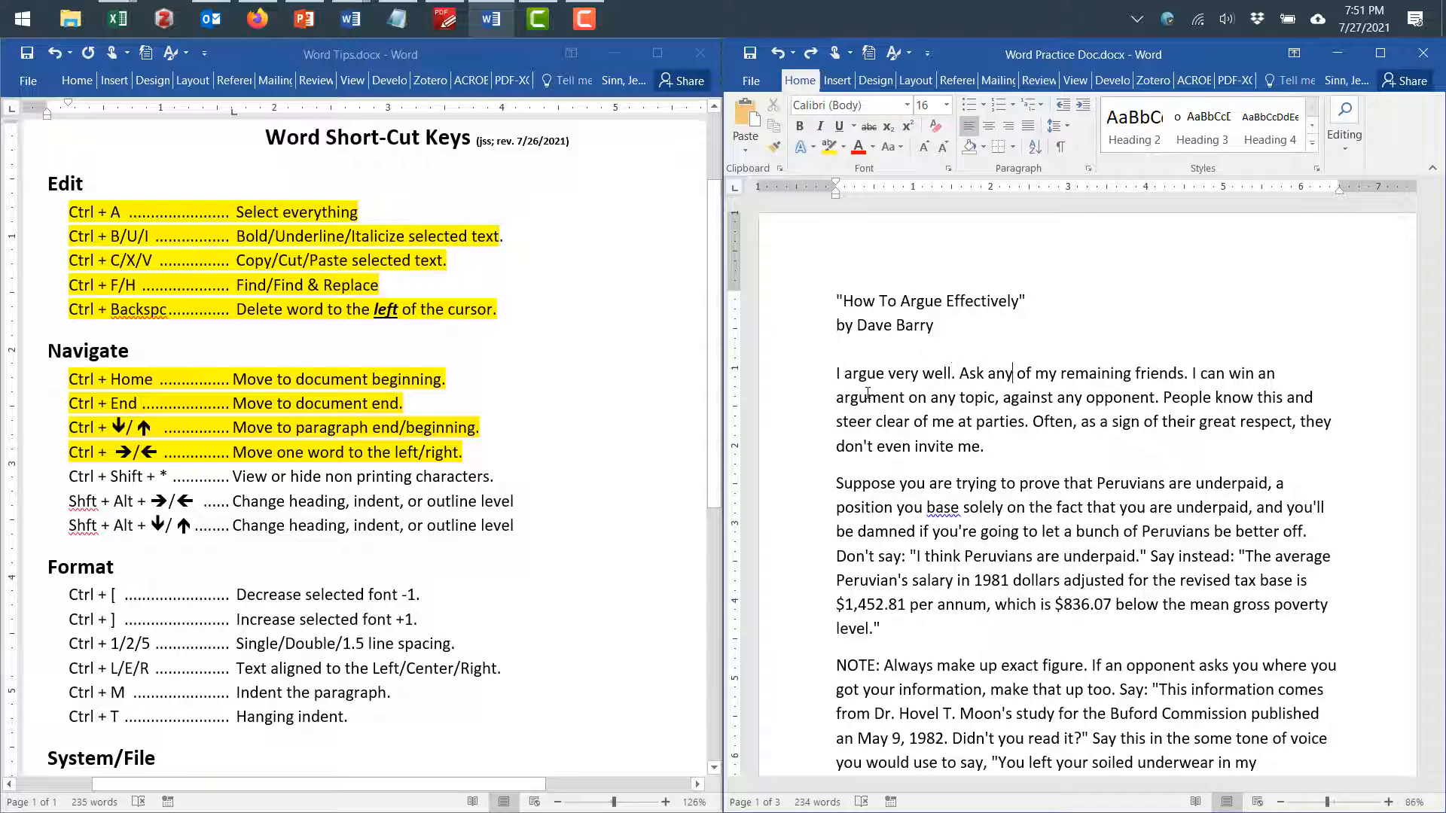
Select the sentence "Ask any of my remaining friends." word by word, and clear the selection with the cursor just before "Ask"
key(ctrl+Right)
key(ctrl+Left)
key(ctrl+shift+Right)
key(ctrl+shift+Right)
key(ctrl+shift+Right)
key(ctrl+shift+Right)
key(ctrl+shift+Right)
key(ctrl+shift+Right)
key(ctrl+shift+Right)
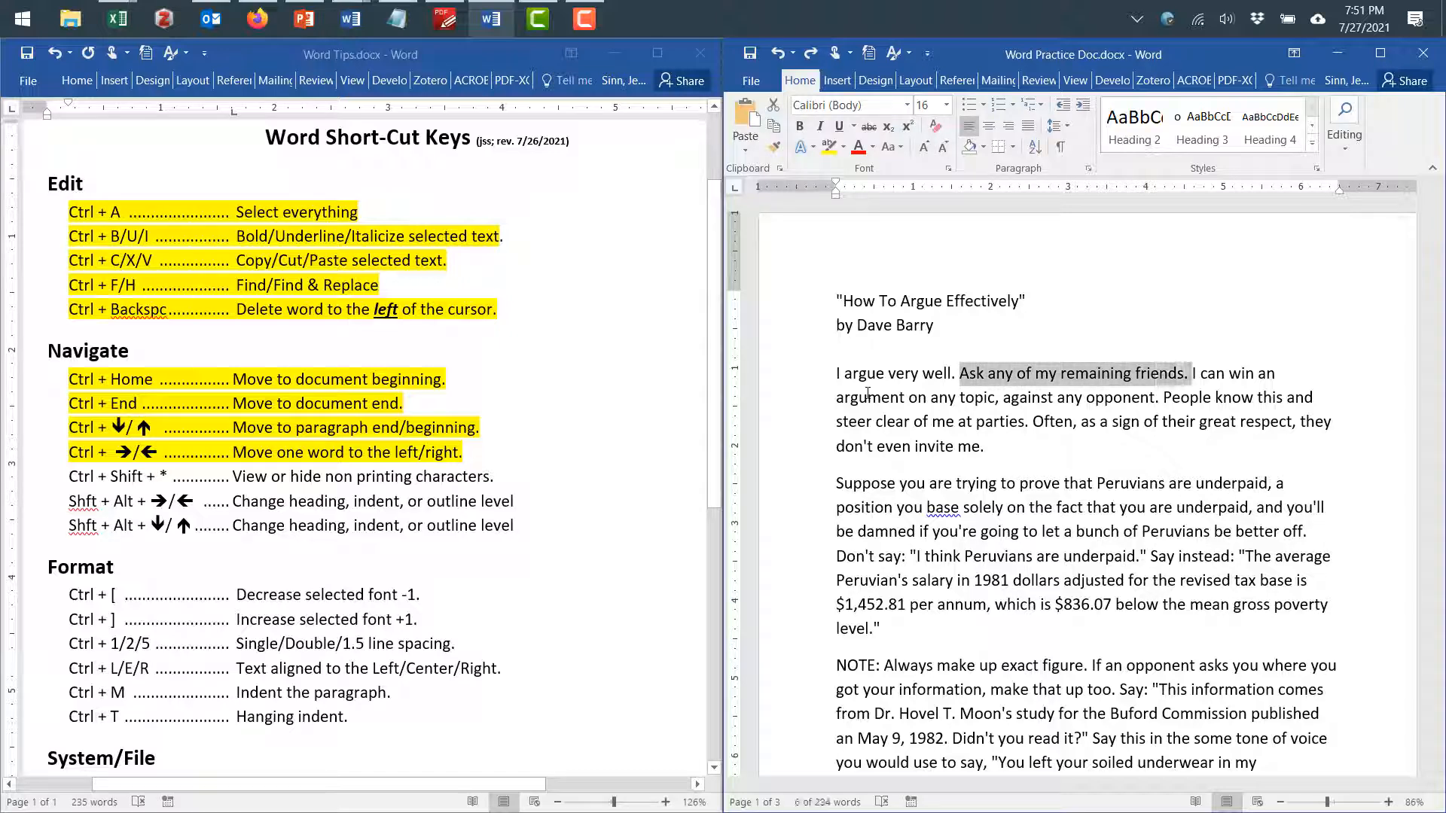
key(shift+Left)
key(shift+Left)
key(Left)
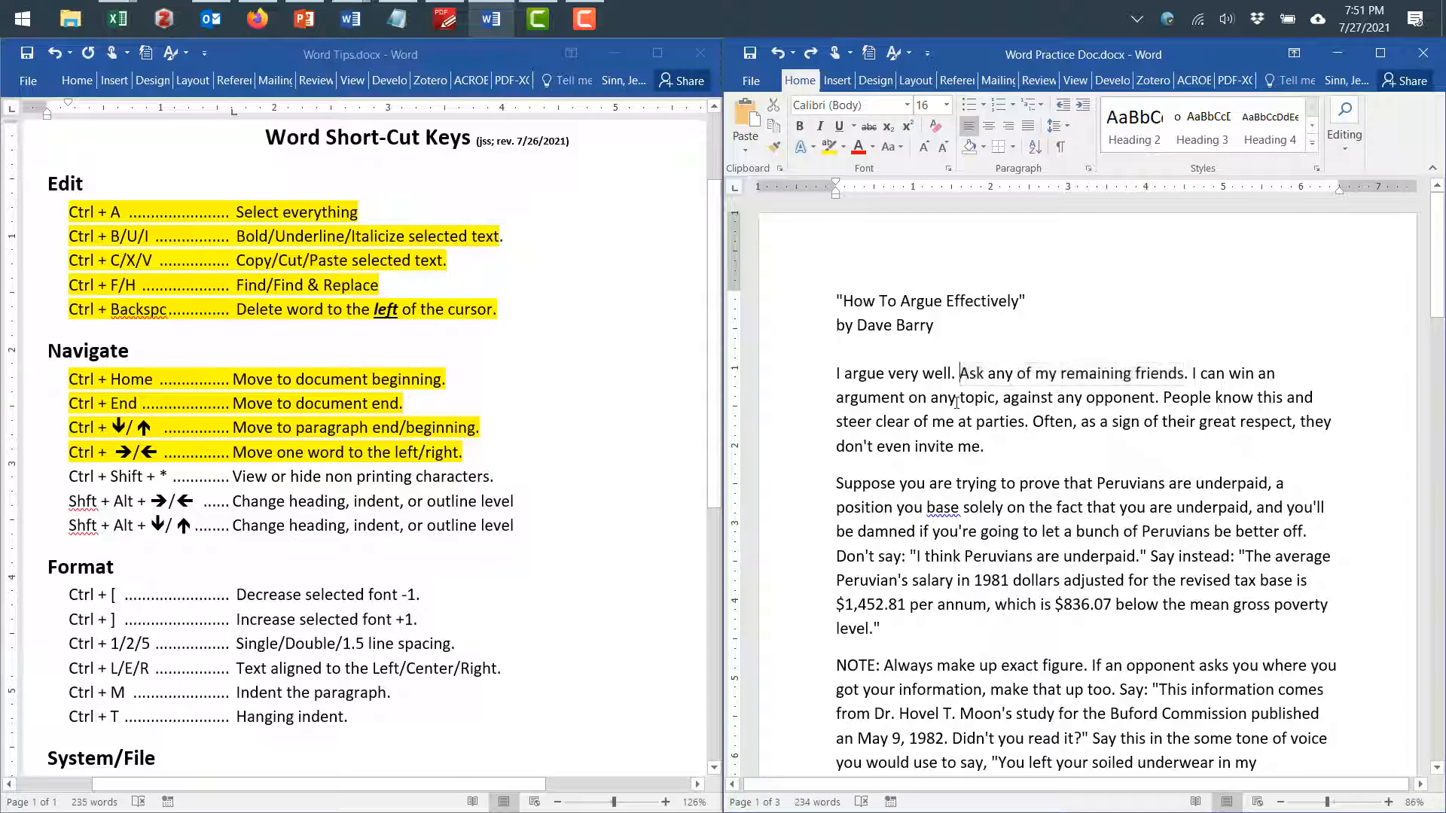
Cut the sentence "Ask any of my remaining friends." and paste it at the end of the first paragraph
key(ctrl+shift+Right)
key(ctrl+shift+Right)
key(ctrl+shift+Right)
key(ctrl+shift+Right)
key(ctrl+shift+Right)
key(ctrl+shift+Right)
key(ctrl+shift+Right)
key(ctrl+c)
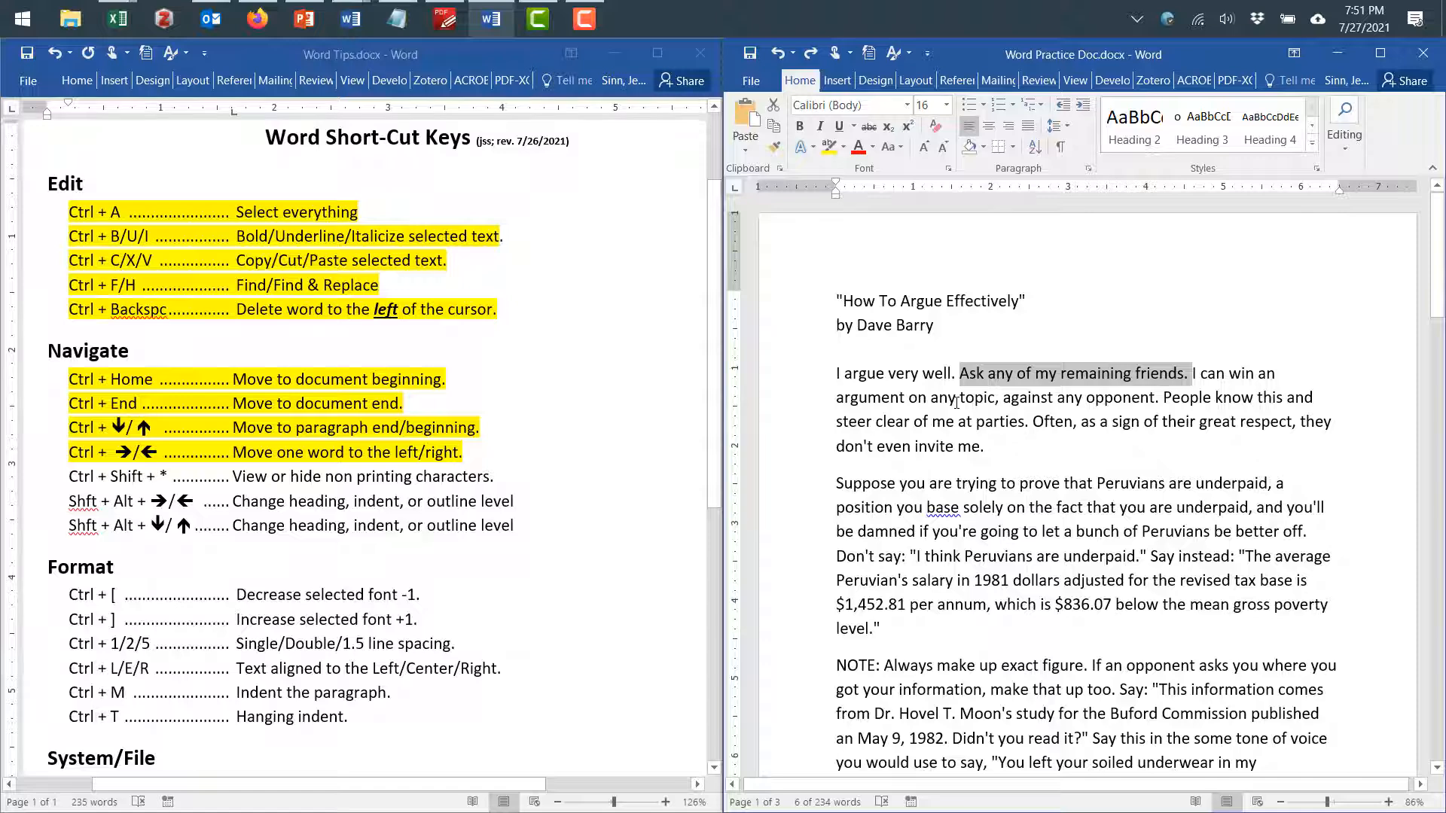
key(Delete)
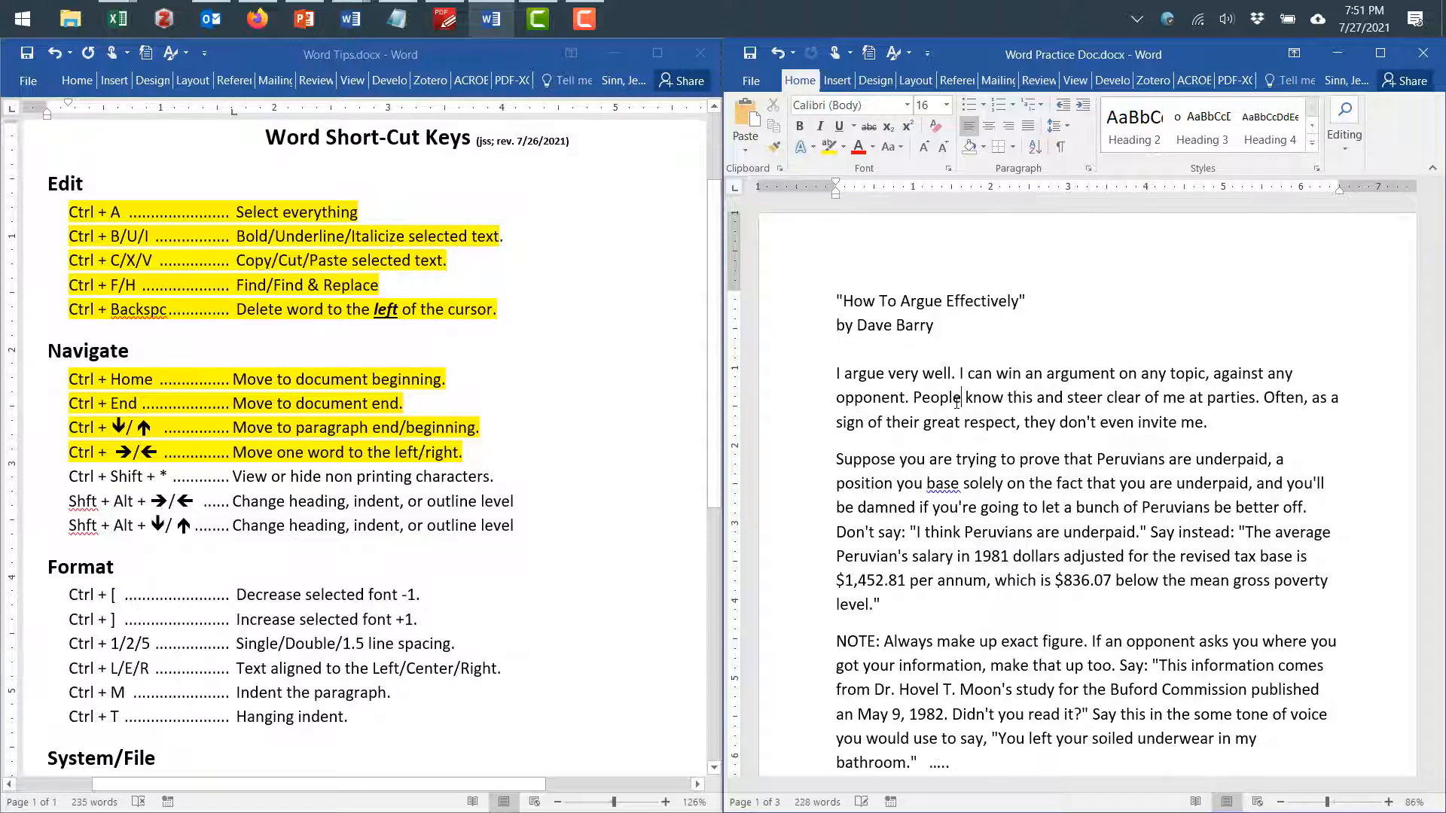
key(Down)
key(ctrl+v)
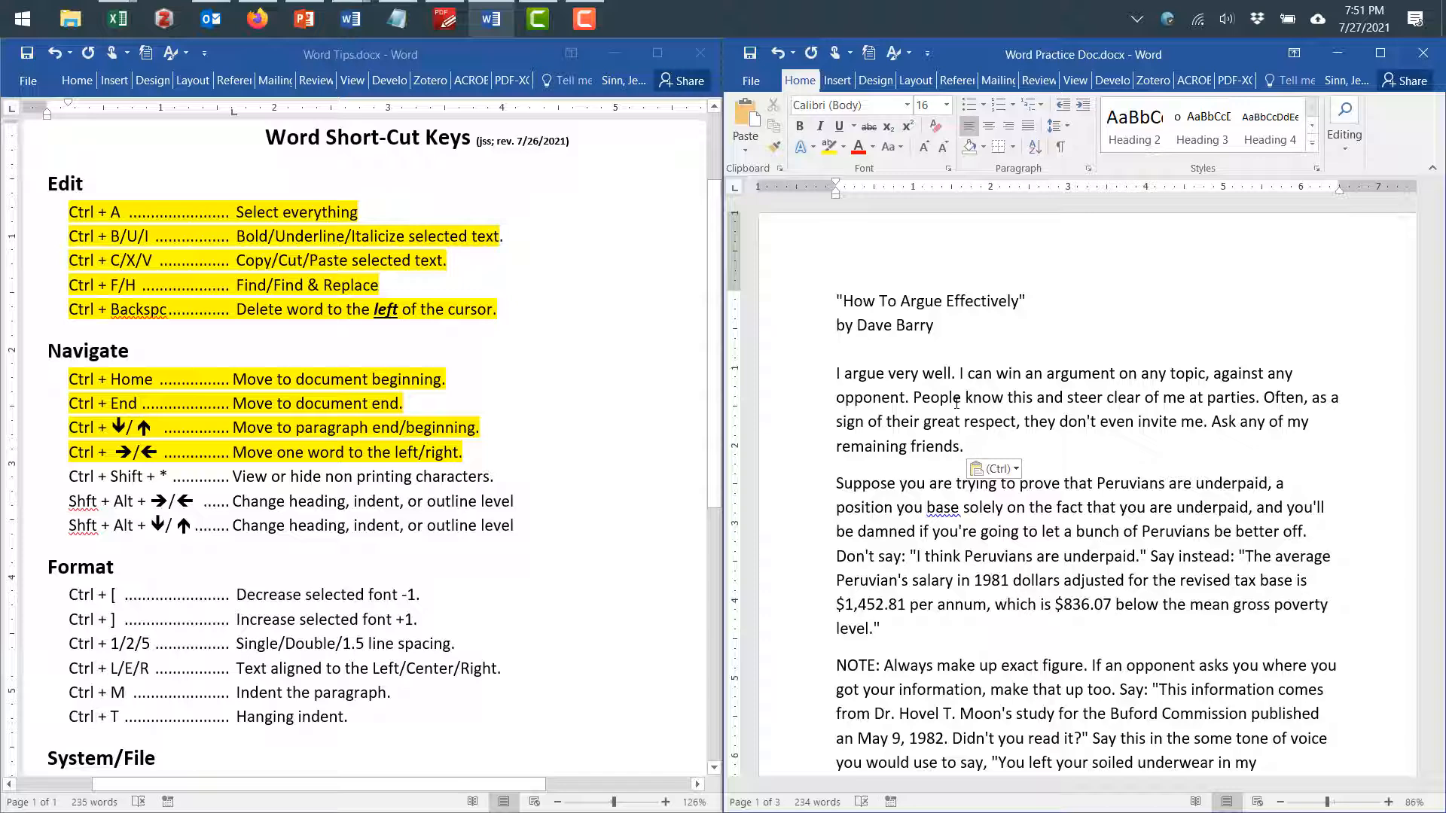
Undo the sentence's relocation, and move the cursor back and forth word by word, ending just before "Ask"
key(ctrl+z)
key(ctrl+z)
key(Left)
key(ctrl+Right)
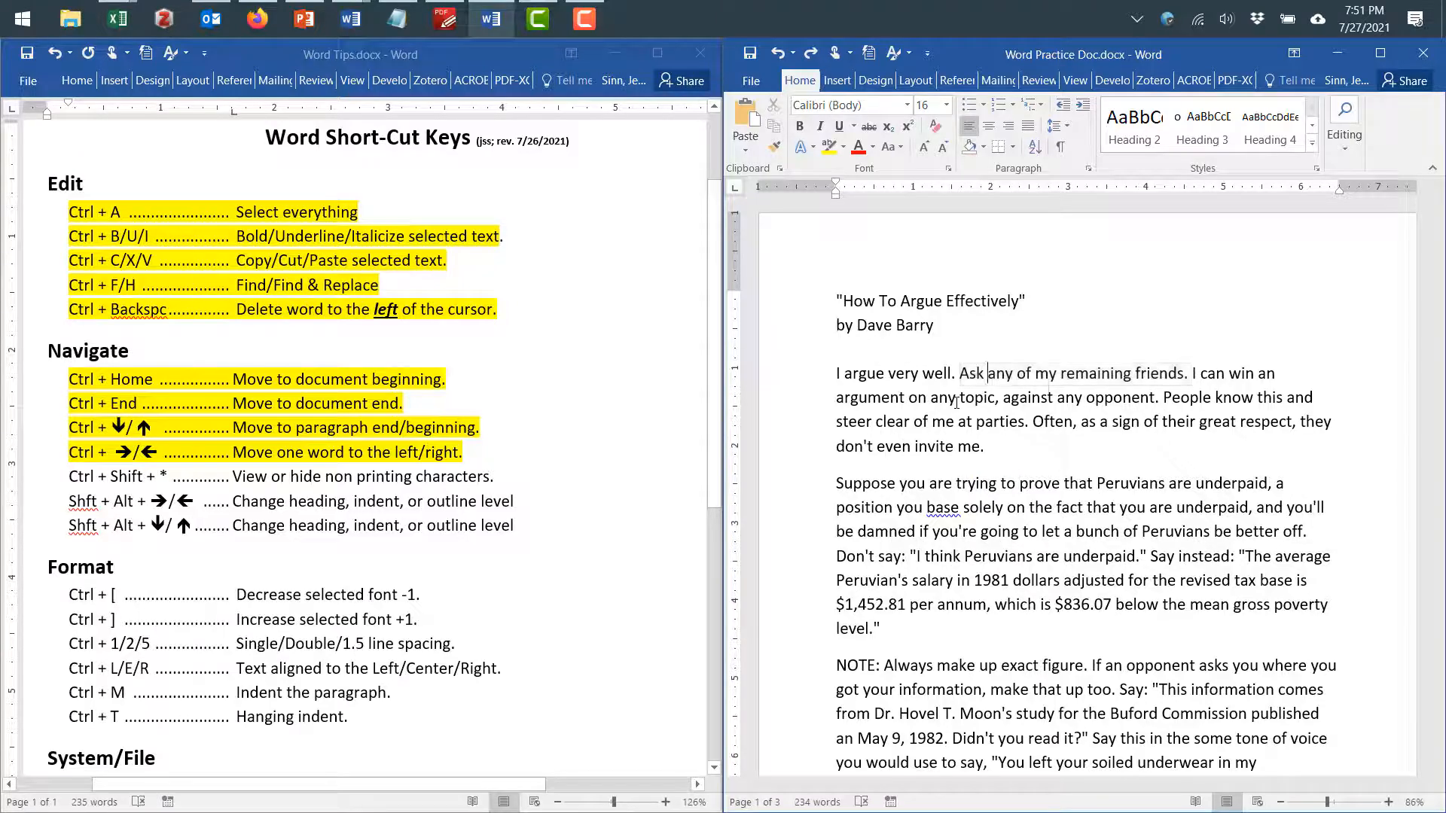
key(ctrl+Right)
key(ctrl+Right)
key(ctrl+Left)
key(ctrl+Left)
key(ctrl+Left)
key(ctrl+Left)
key(ctrl+Right)
key(ctrl+Right)
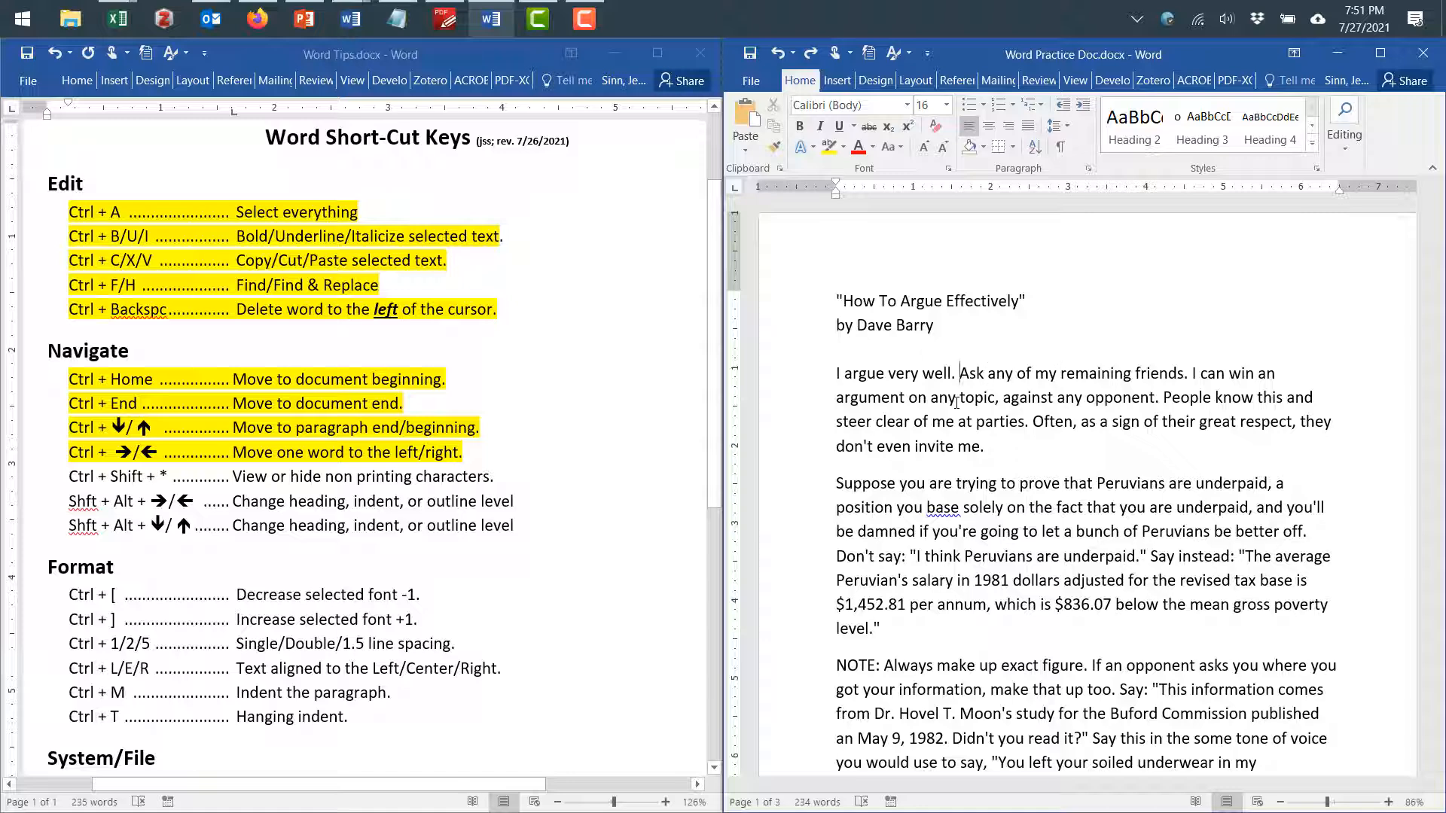
Extend a selection word by word in the first paragraph, from "Ask" through "People"
key(ctrl+shift+Right)
key(ctrl+shift+Right)
key(ctrl+shift+Right)
key(ctrl+shift+Right)
key(ctrl+shift+Right)
key(ctrl+shift+Right)
key(ctrl+shift+Right)
key(ctrl+shift+Right)
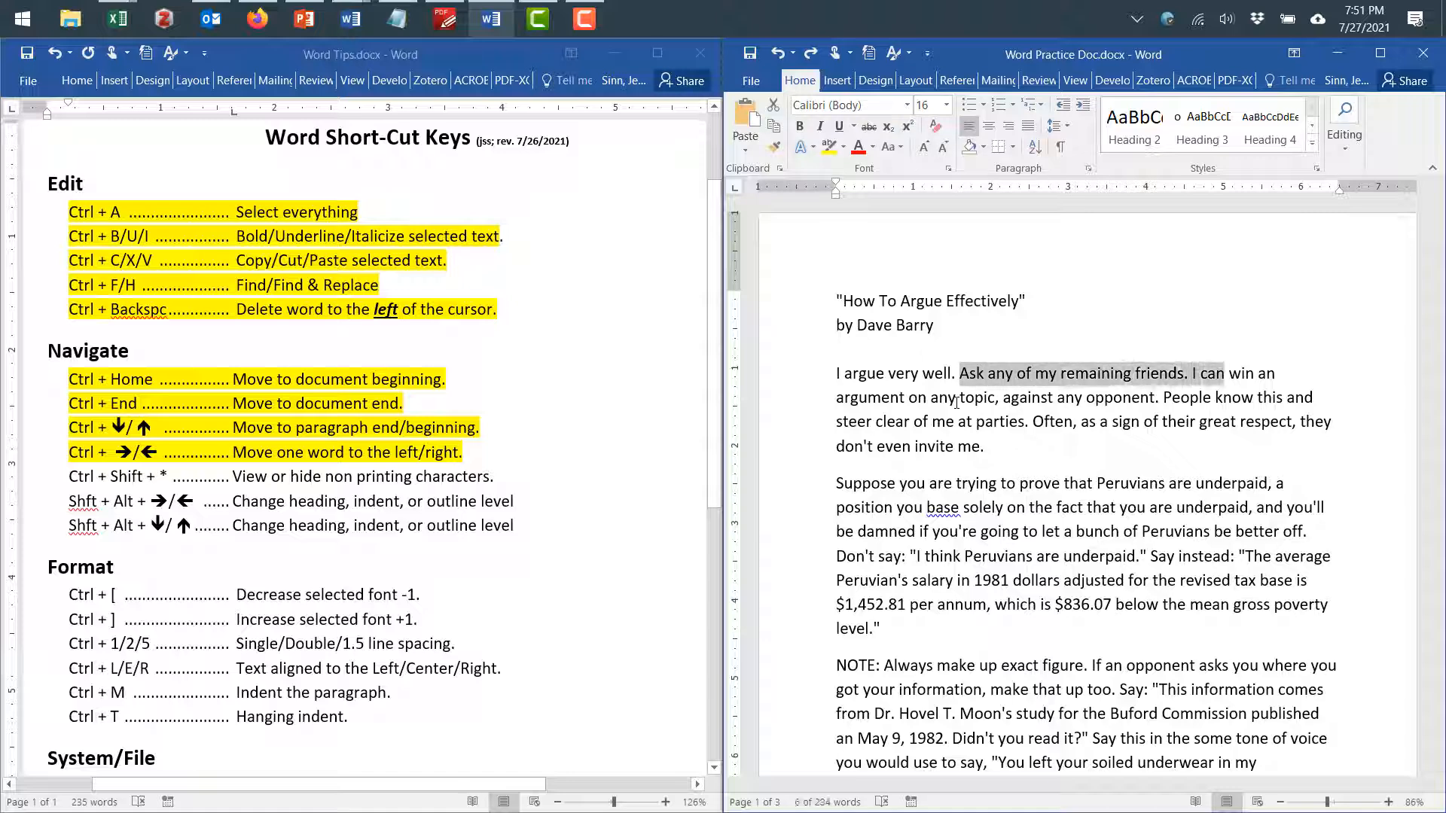
key(ctrl+shift+Right)
key(ctrl+shift+Right)
key(ctrl+shift+Right)
key(ctrl+shift+Right)
key(ctrl+shift+Right)
key(ctrl+shift+Right)
key(ctrl+shift+Right)
key(ctrl+shift+Right)
key(ctrl+shift+Right)
key(ctrl+shift+Right)
key(ctrl+shift+Right)
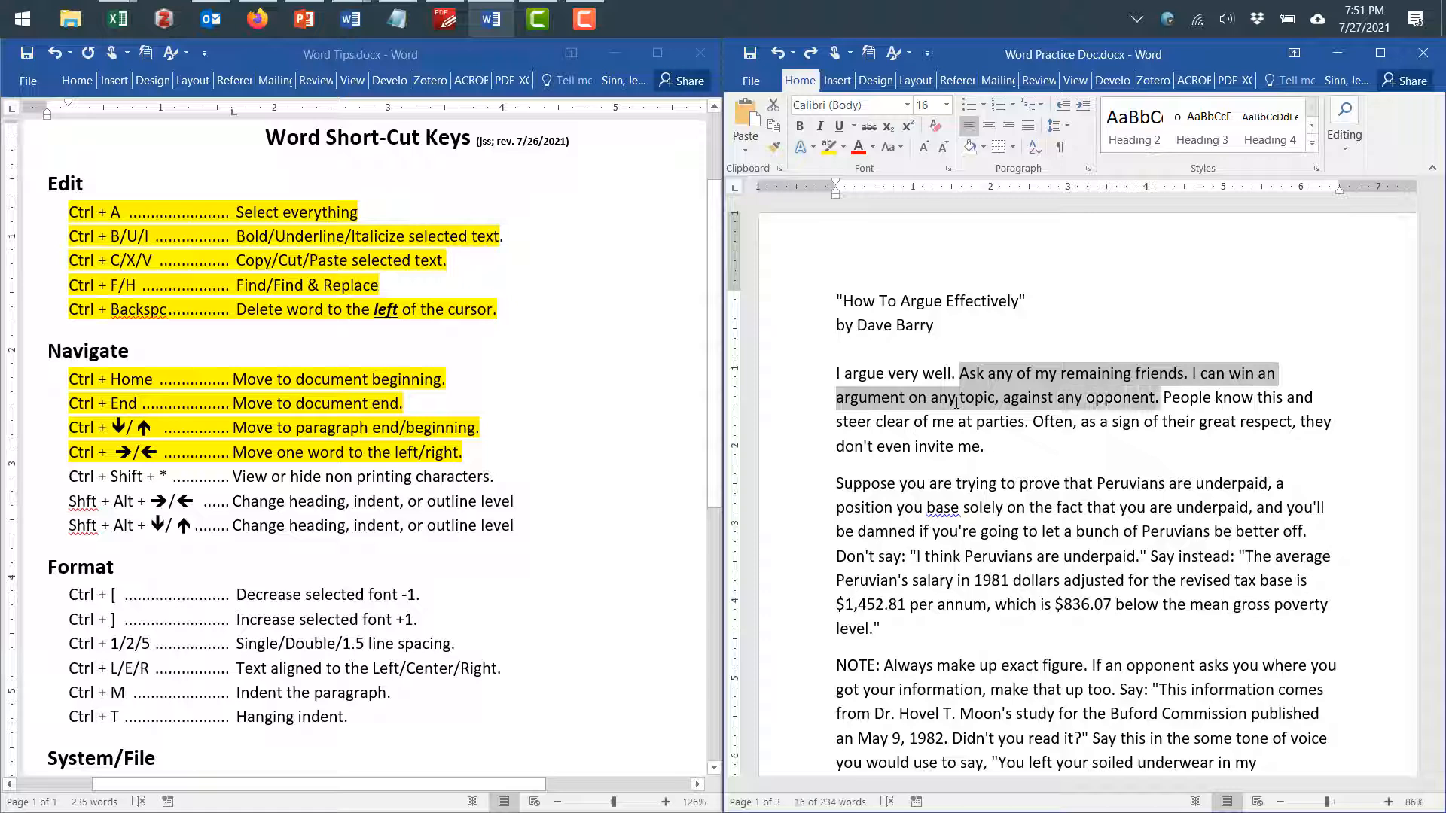
key(ctrl+shift+Right)
In Word Tips.docx, move the "View or hide non printing characters" entry from Navigate to the end of the Viewing Tricks list
click(481, 452)
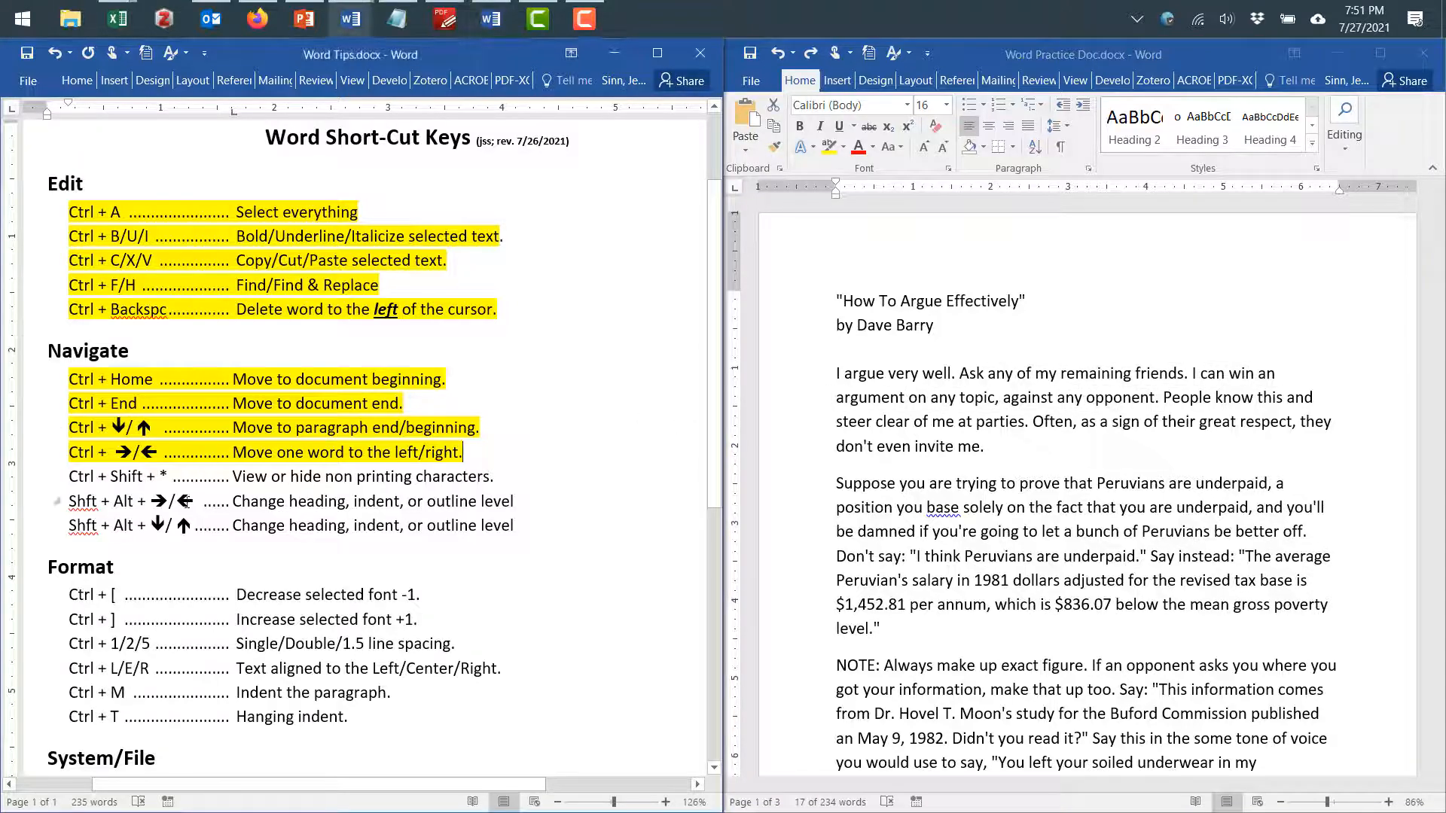
click(174, 478)
drag(79, 477, 504, 485)
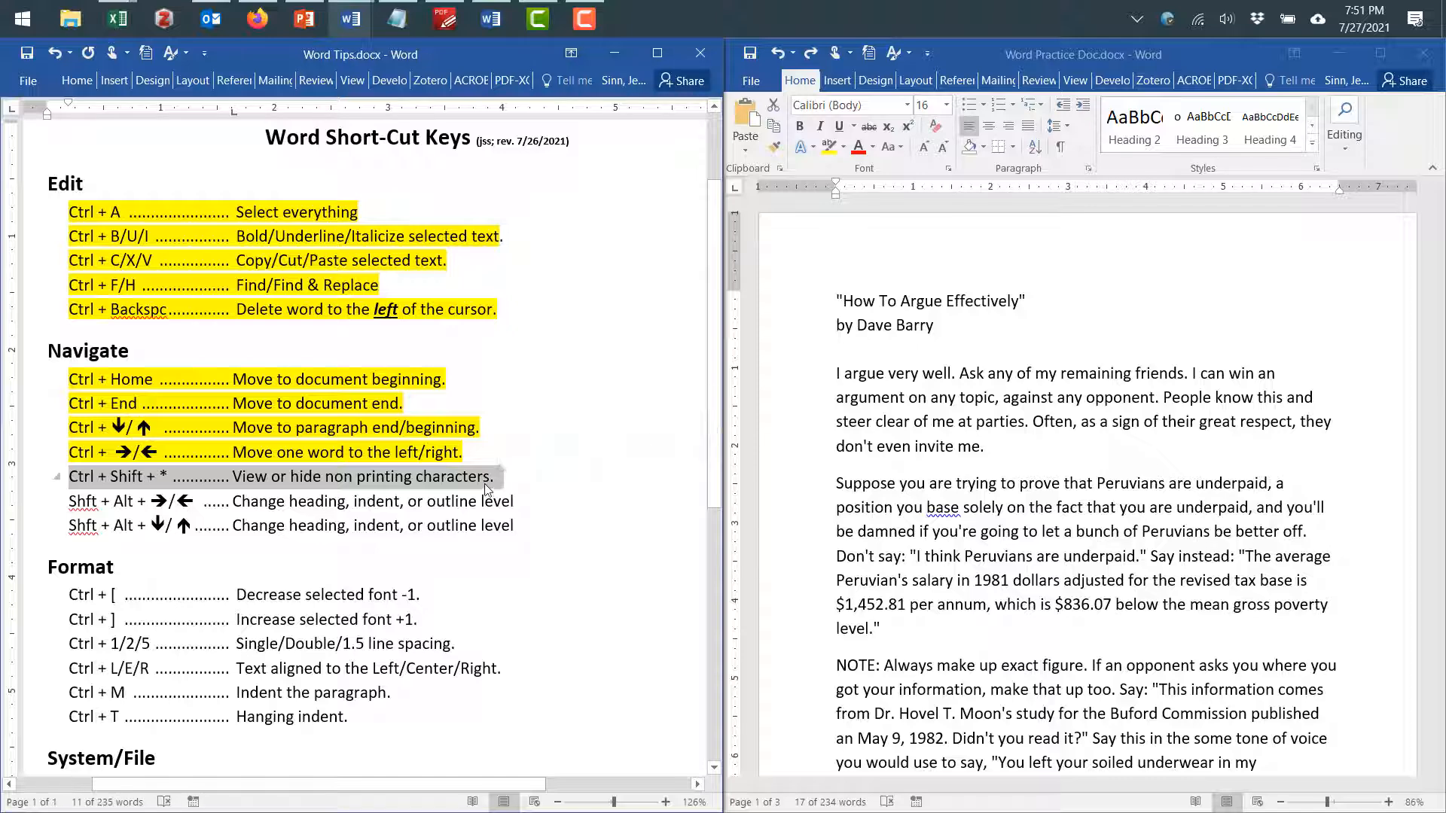
key(Delete)
scroll(482, 527, down, 5)
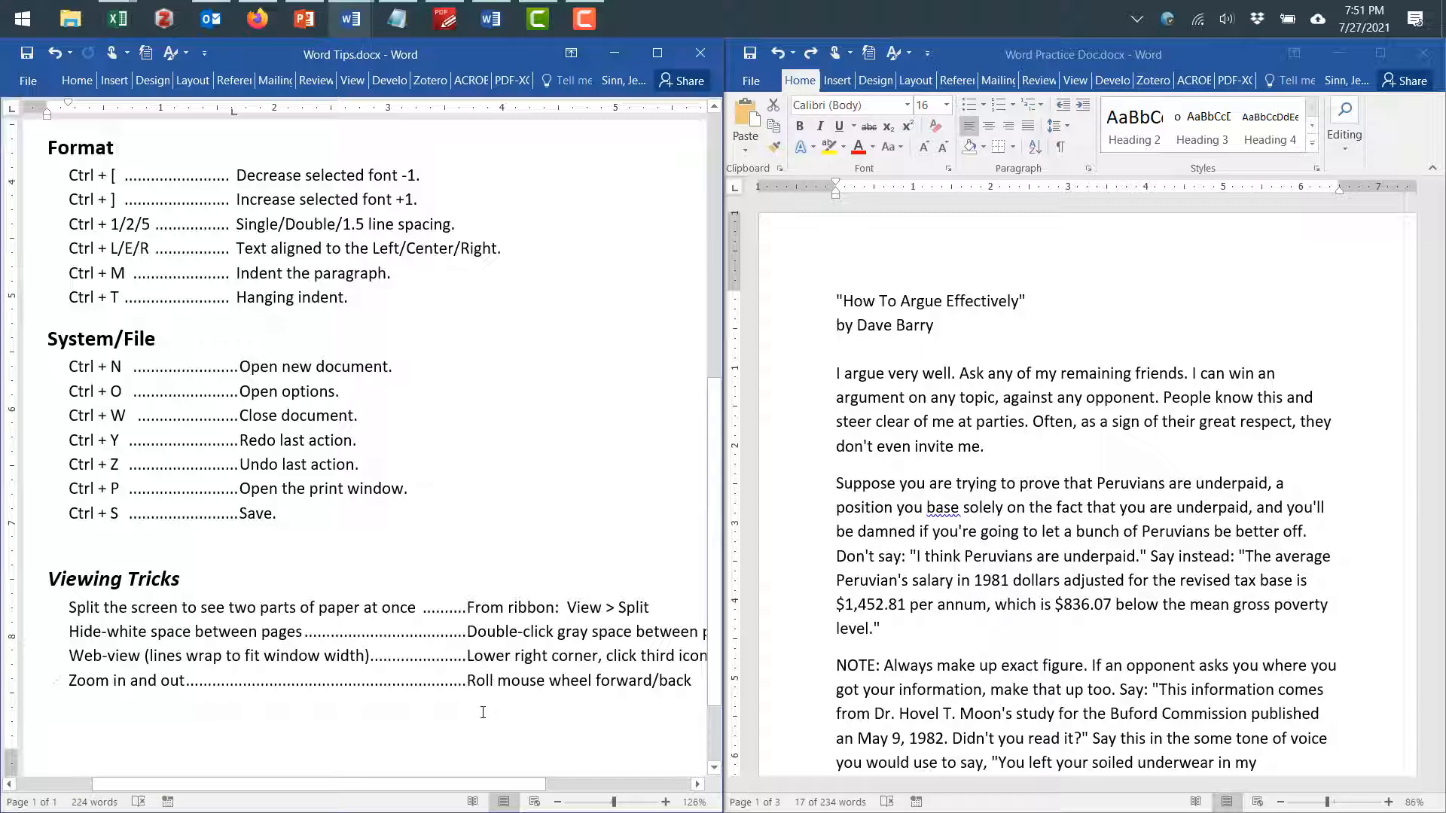
click(699, 682)
key(Return)
text(Ctrl + Shift + * .......................................................................................View or hide non printing characters)
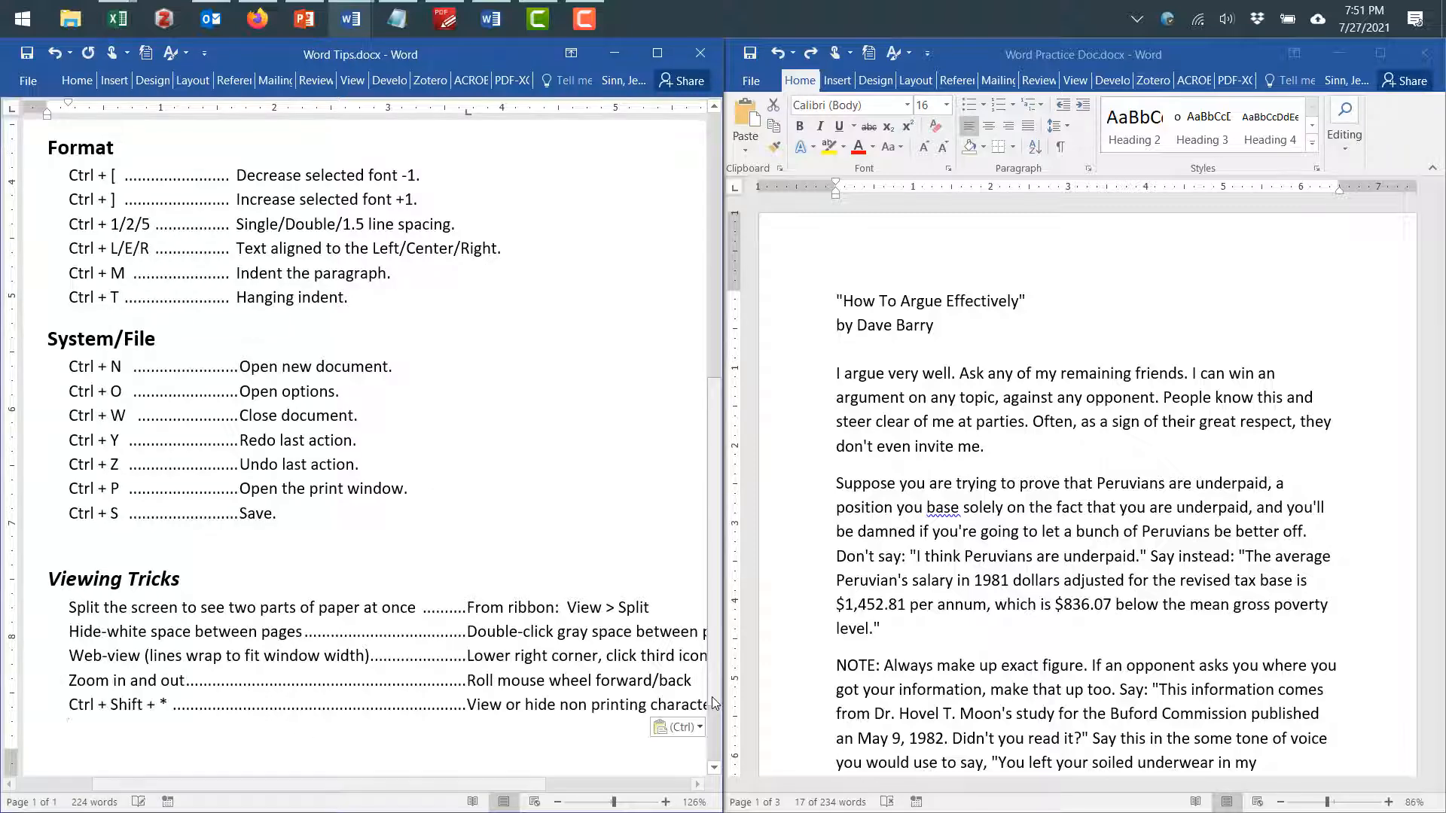
scroll(636, 390, up, 6)
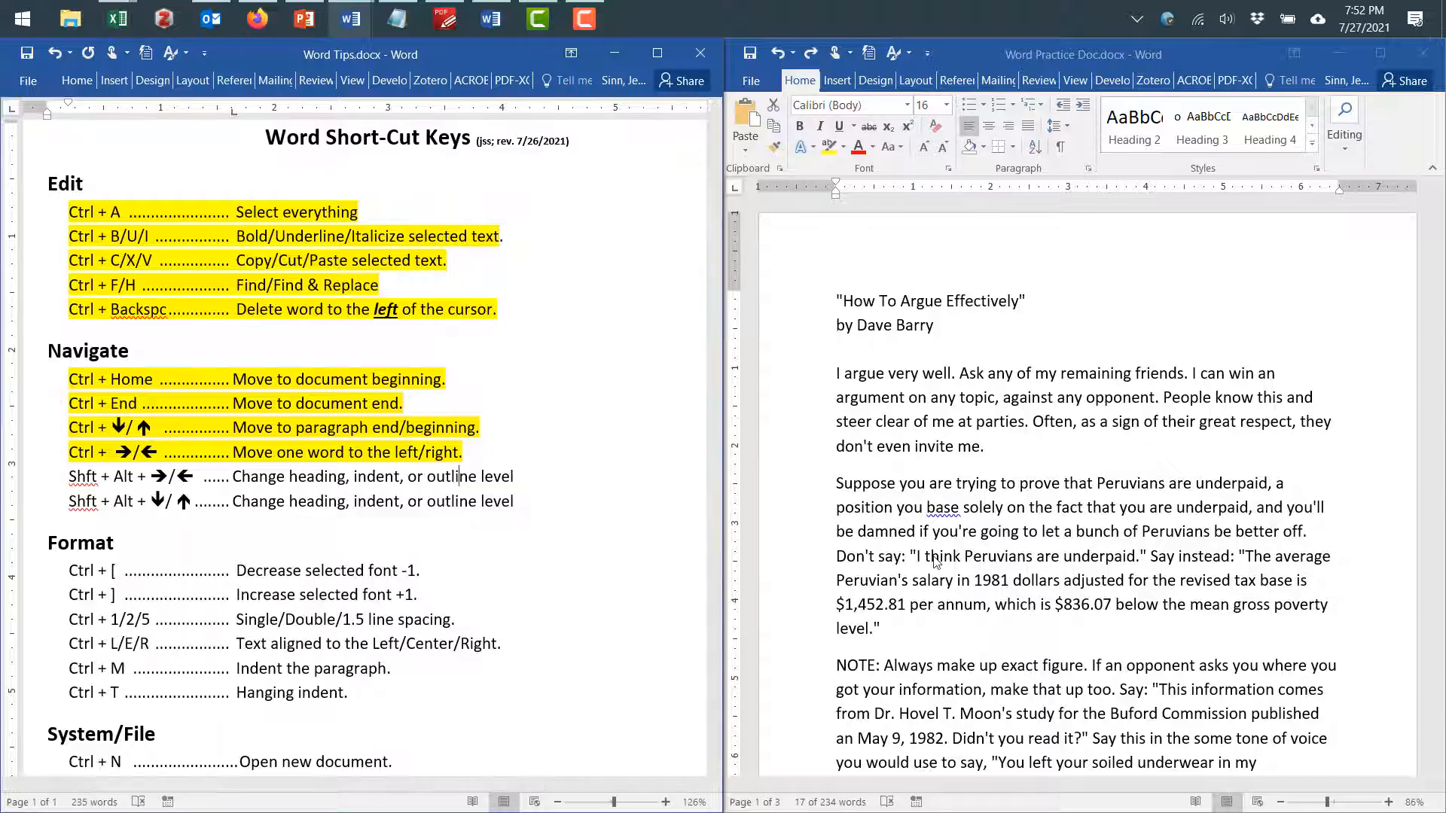
Highlight the "Shft + Alt + →/←" entry under Navigate in Word Tips.docx in yellow
scroll(933, 561, down, 1)
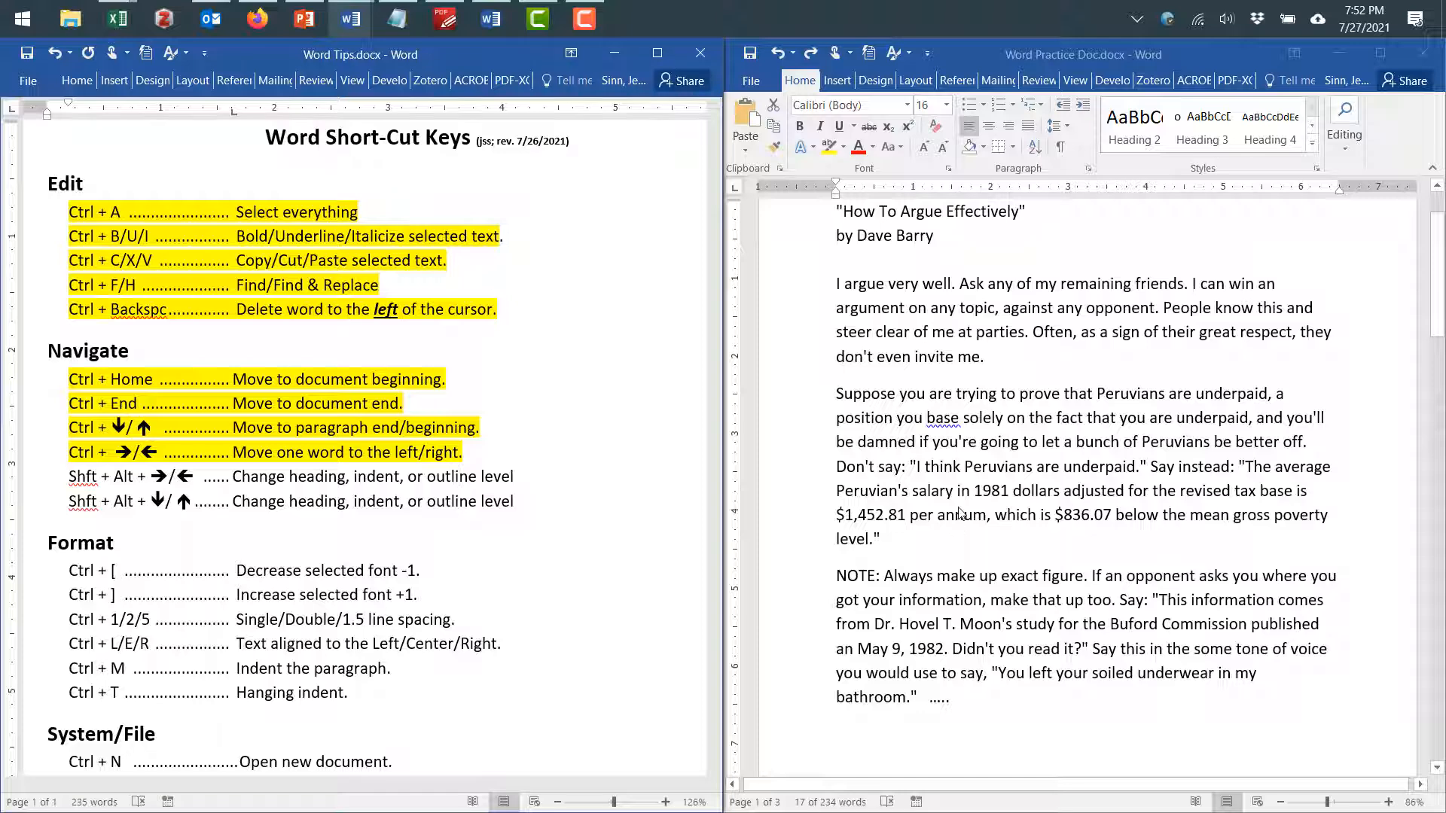
drag(939, 284, 1122, 308)
click(1046, 579)
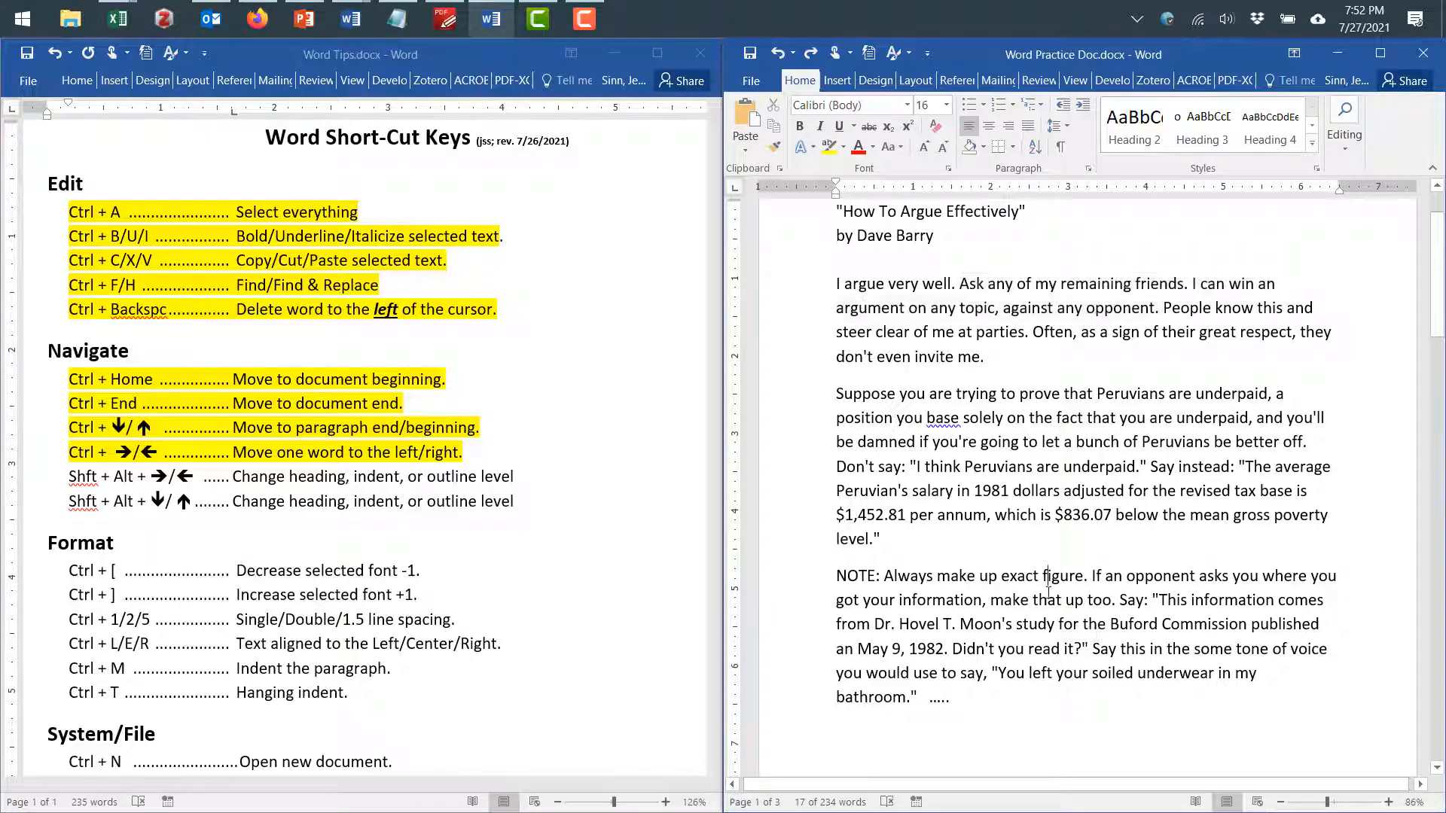
scroll(1046, 578, down, 6)
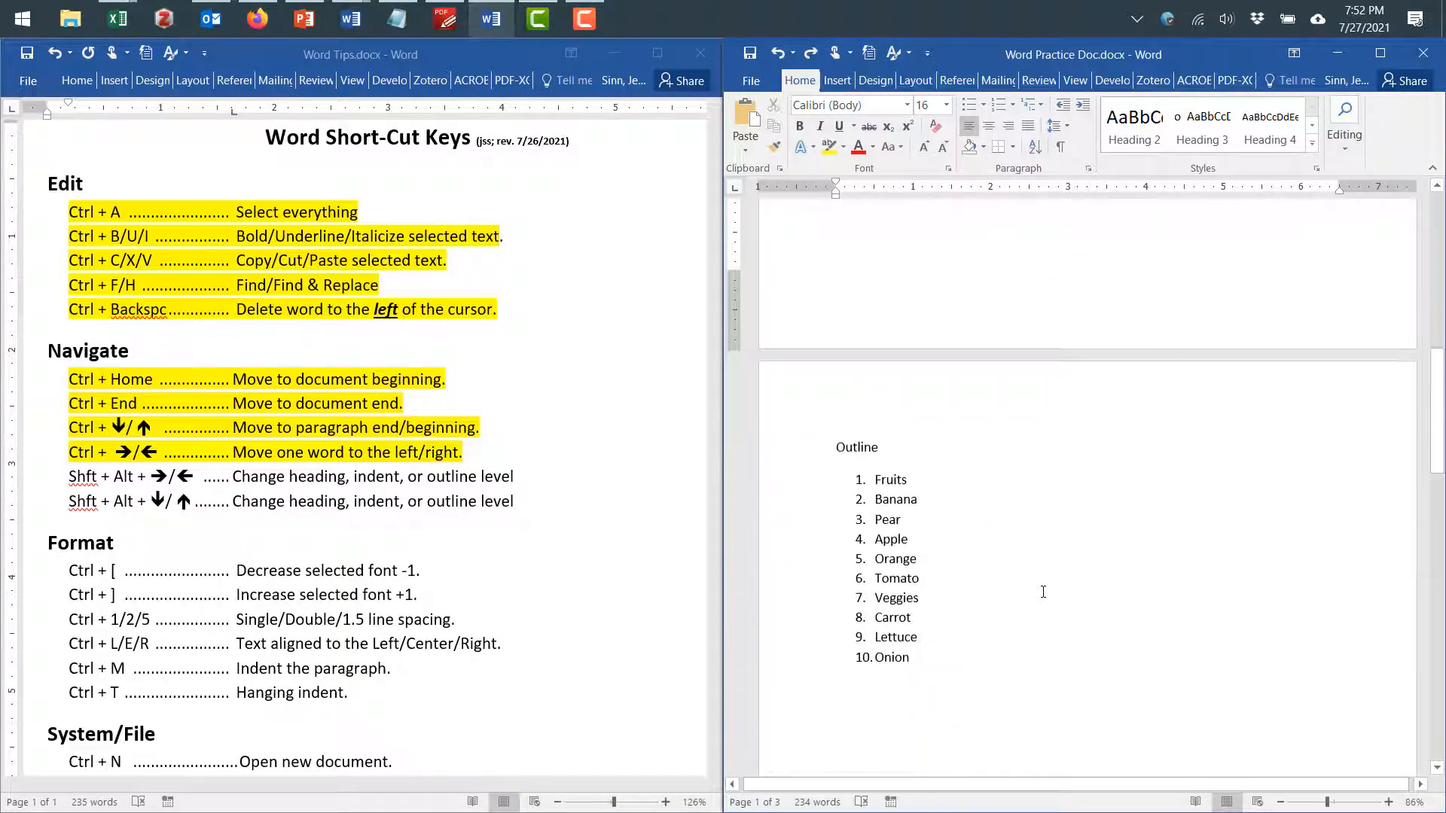
scroll(906, 582, down, 1)
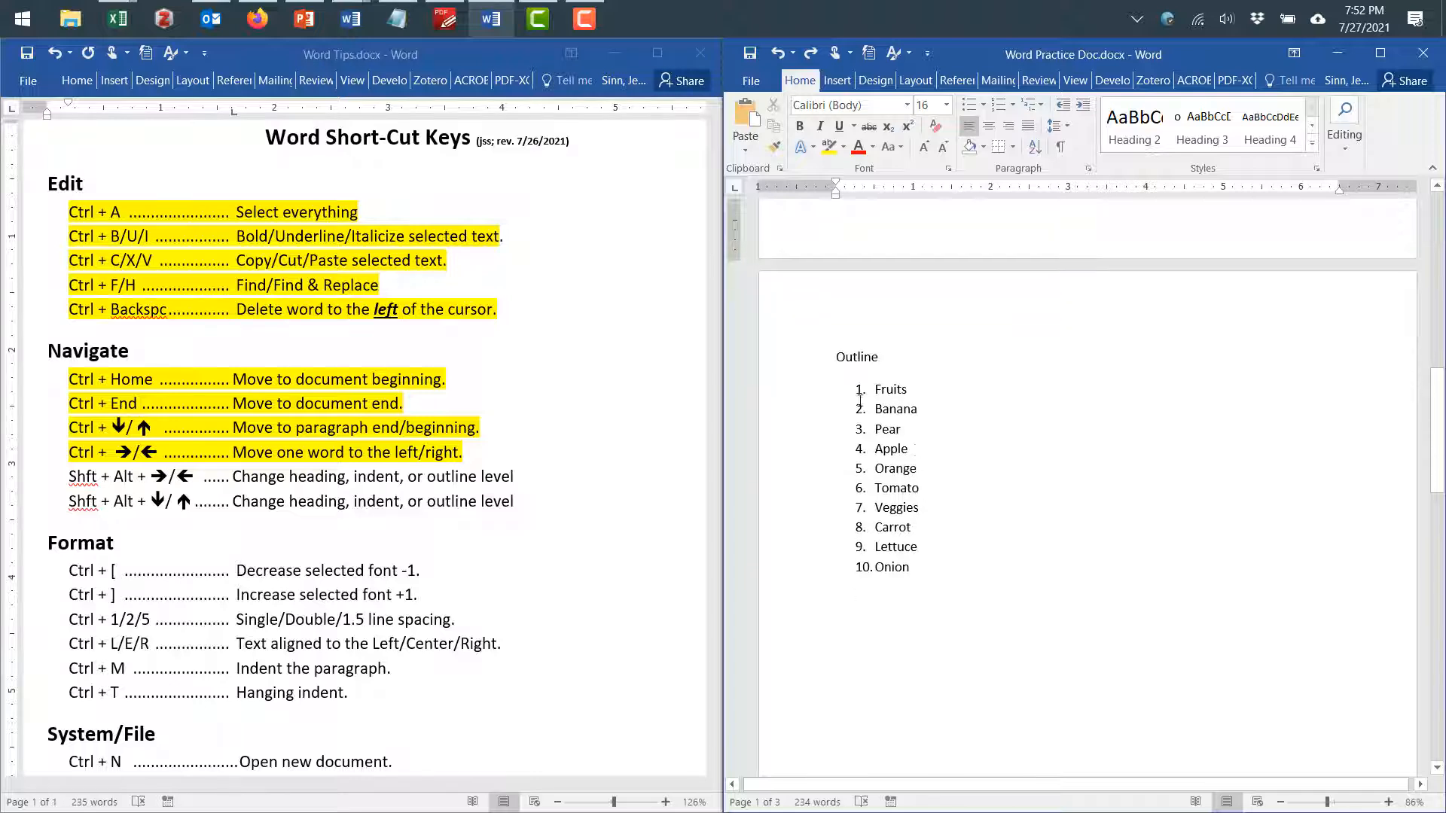
click(67, 476)
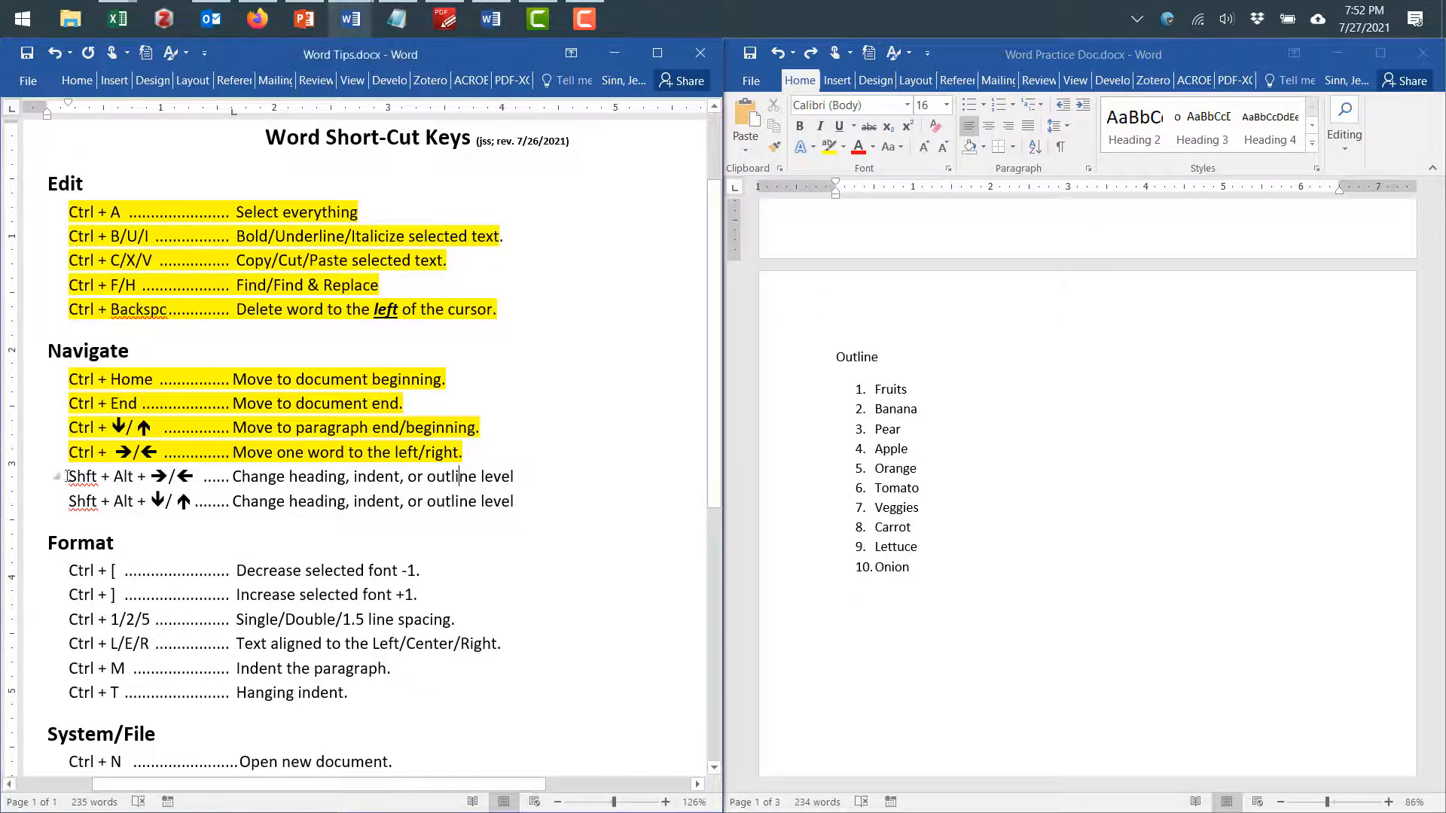
drag(67, 476, 526, 480)
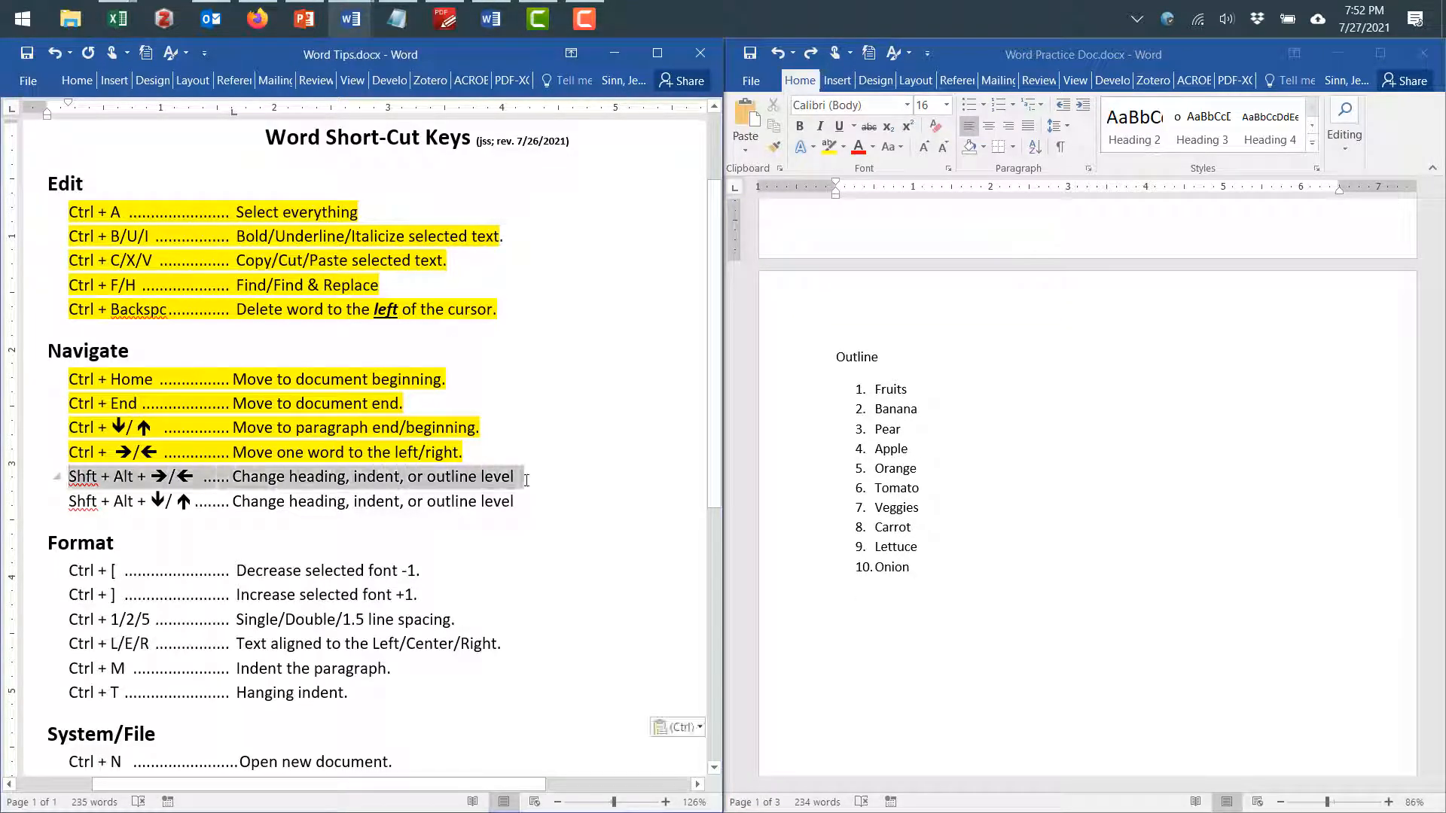
key(ctrl+alt+h)
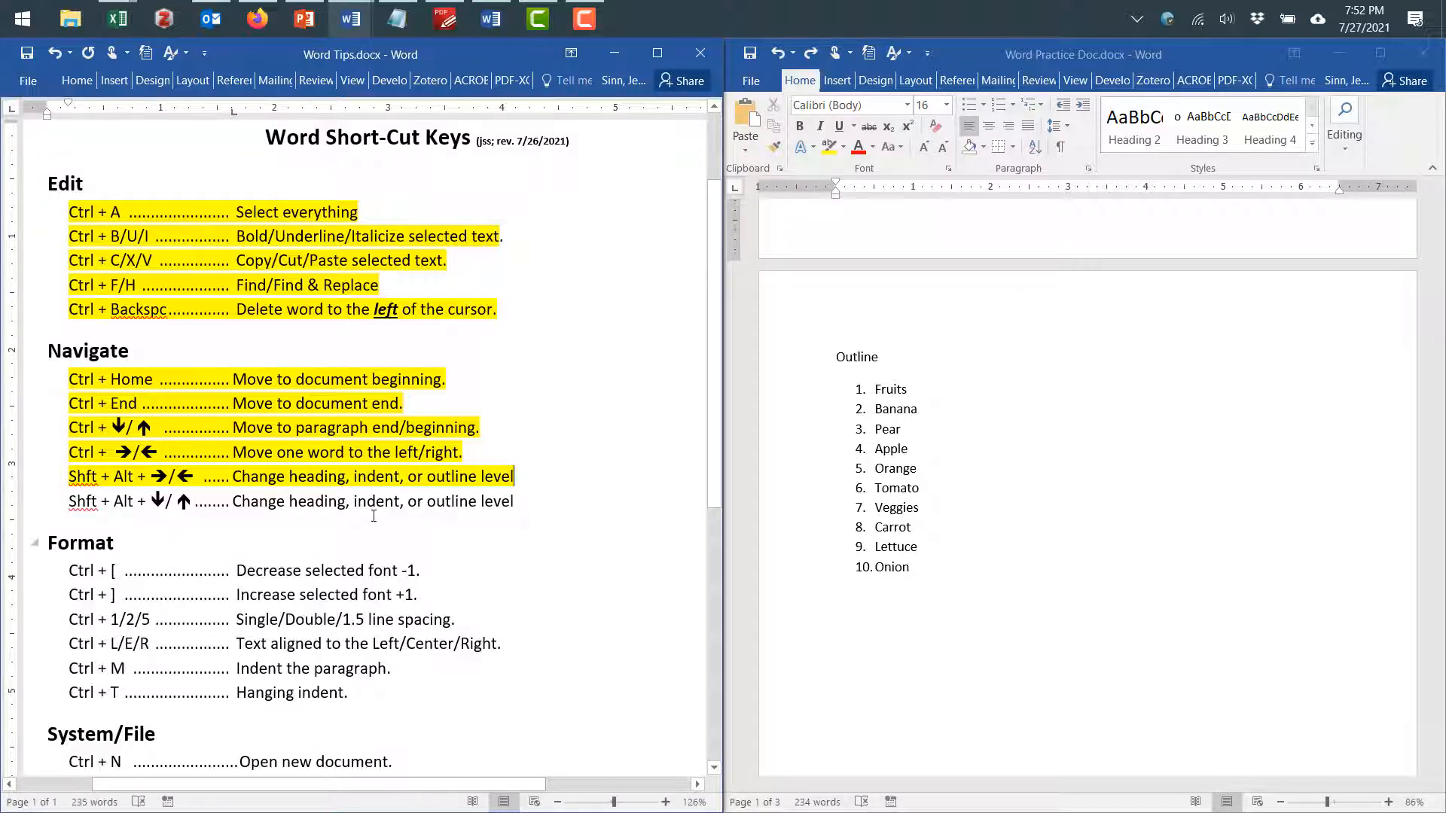
Move the Banana item below Pear in the numbered Outline list of Word Practice Doc.docx
click(880, 392)
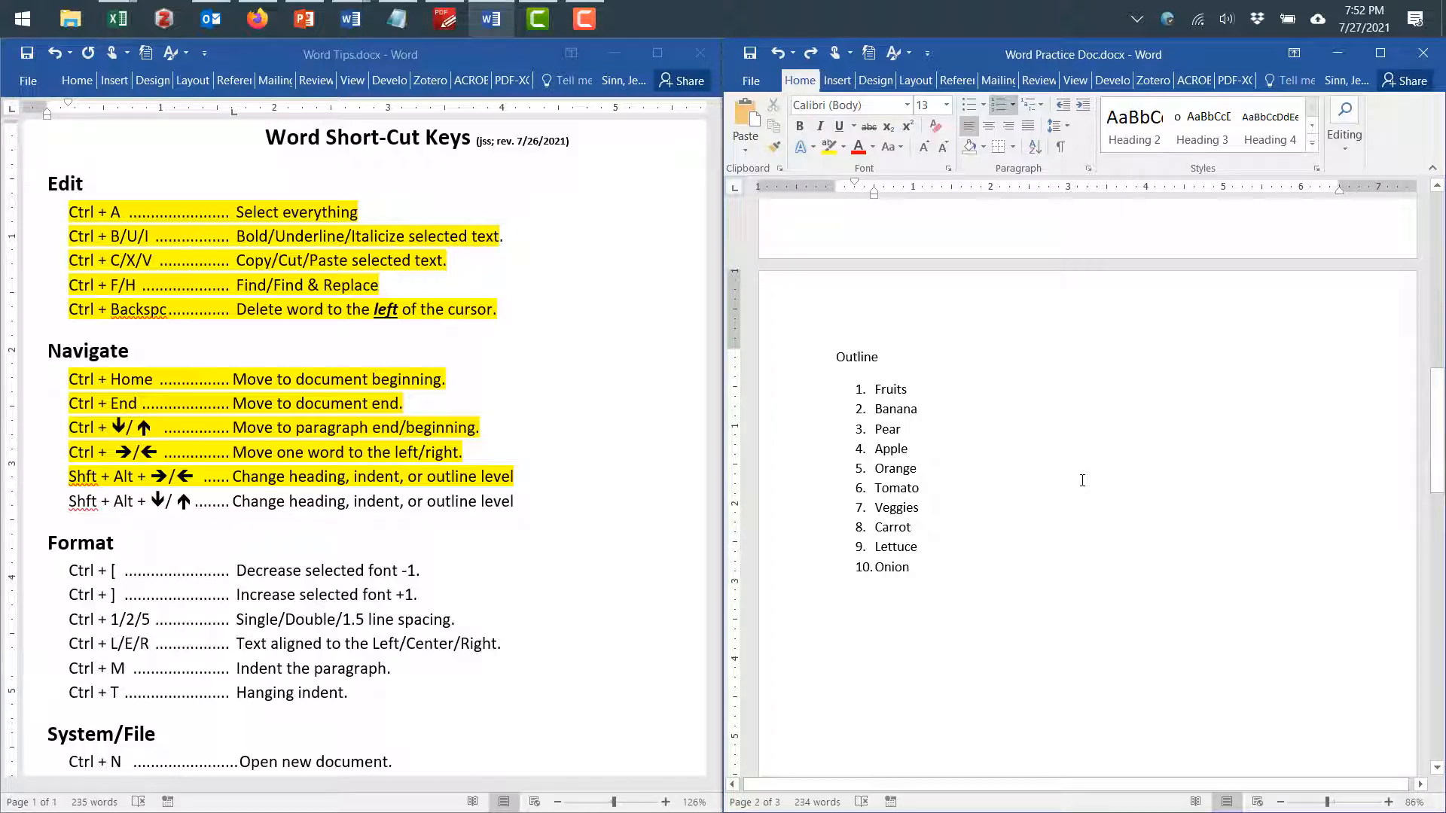
key(Down)
key(Down)
key(Down)
key(Down)
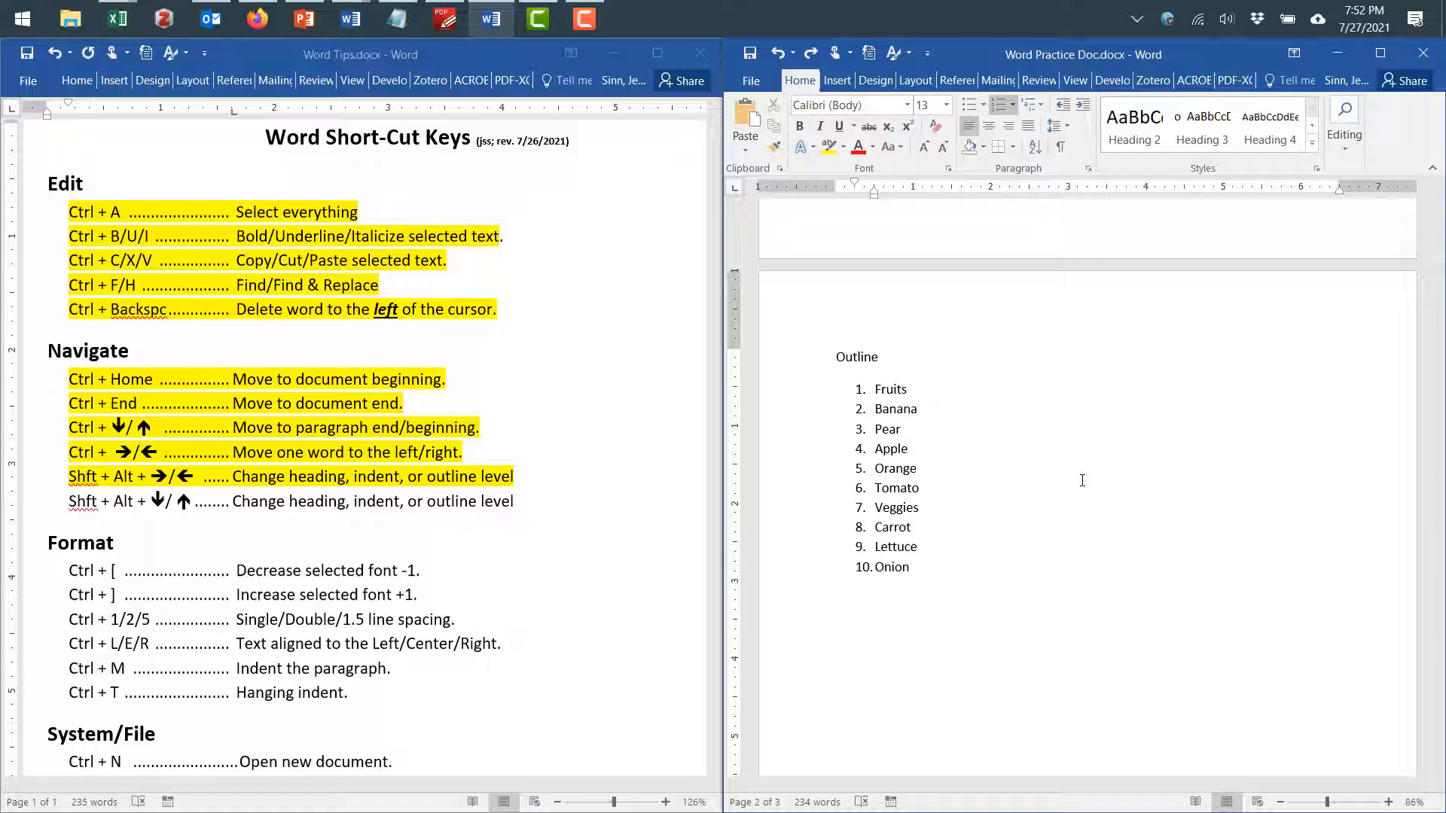
key(Up)
key(Up)
key(shift+alt+Up)
key(shift+alt+Down)
key(shift+alt+Down)
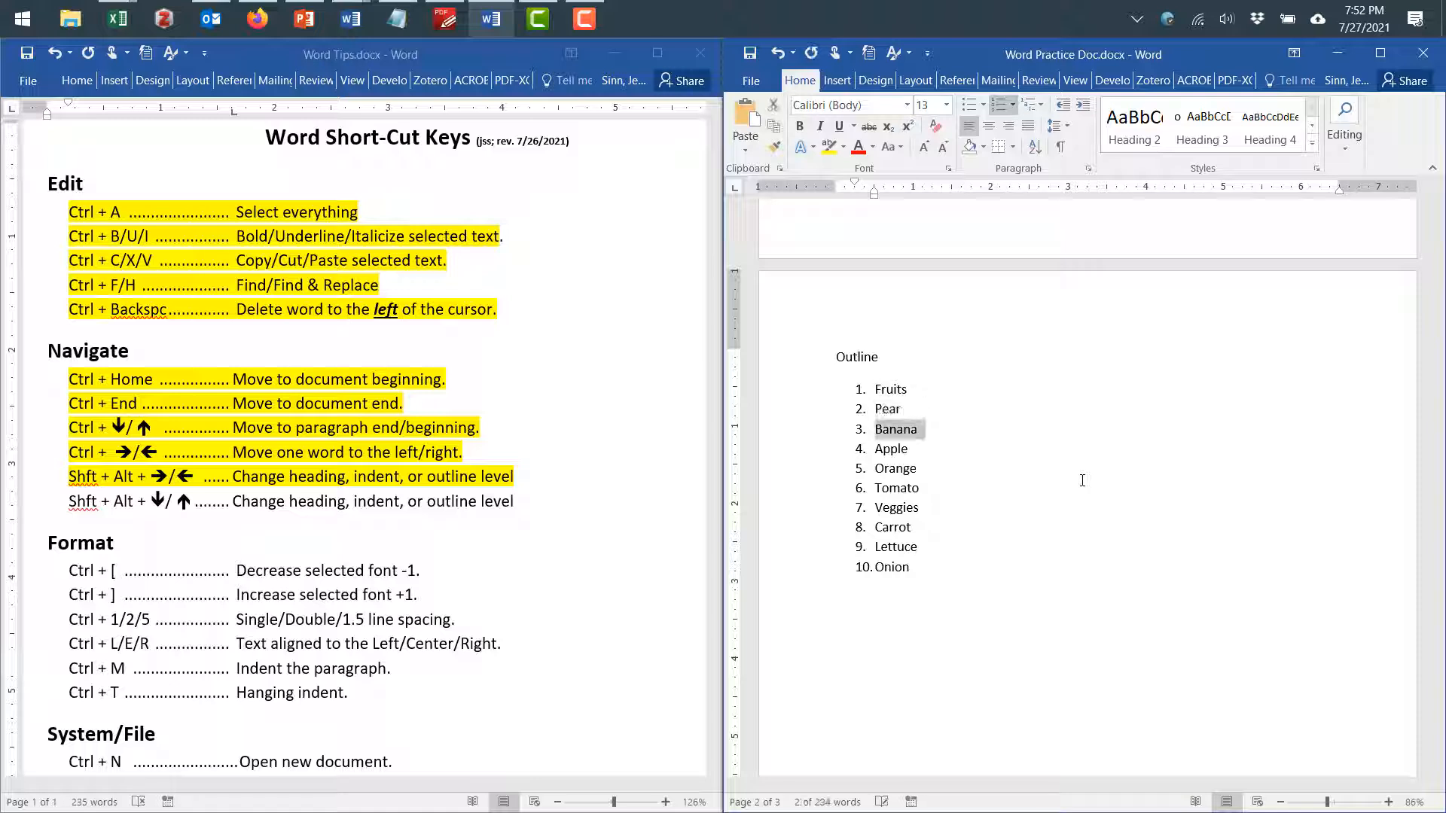
Shift the Banana item down and up through the Outline list, ending directly below Tomato
key(shift+alt+Down)
key(shift+alt+Down)
key(shift+alt+Down)
key(shift+alt+Up)
key(shift+alt+Up)
key(shift+alt+Up)
key(shift+alt+Up)
key(shift+Up)
key(shift+Down)
key(shift+alt+Down)
key(shift+alt+Down)
key(shift+alt+Down)
key(shift+alt+Down)
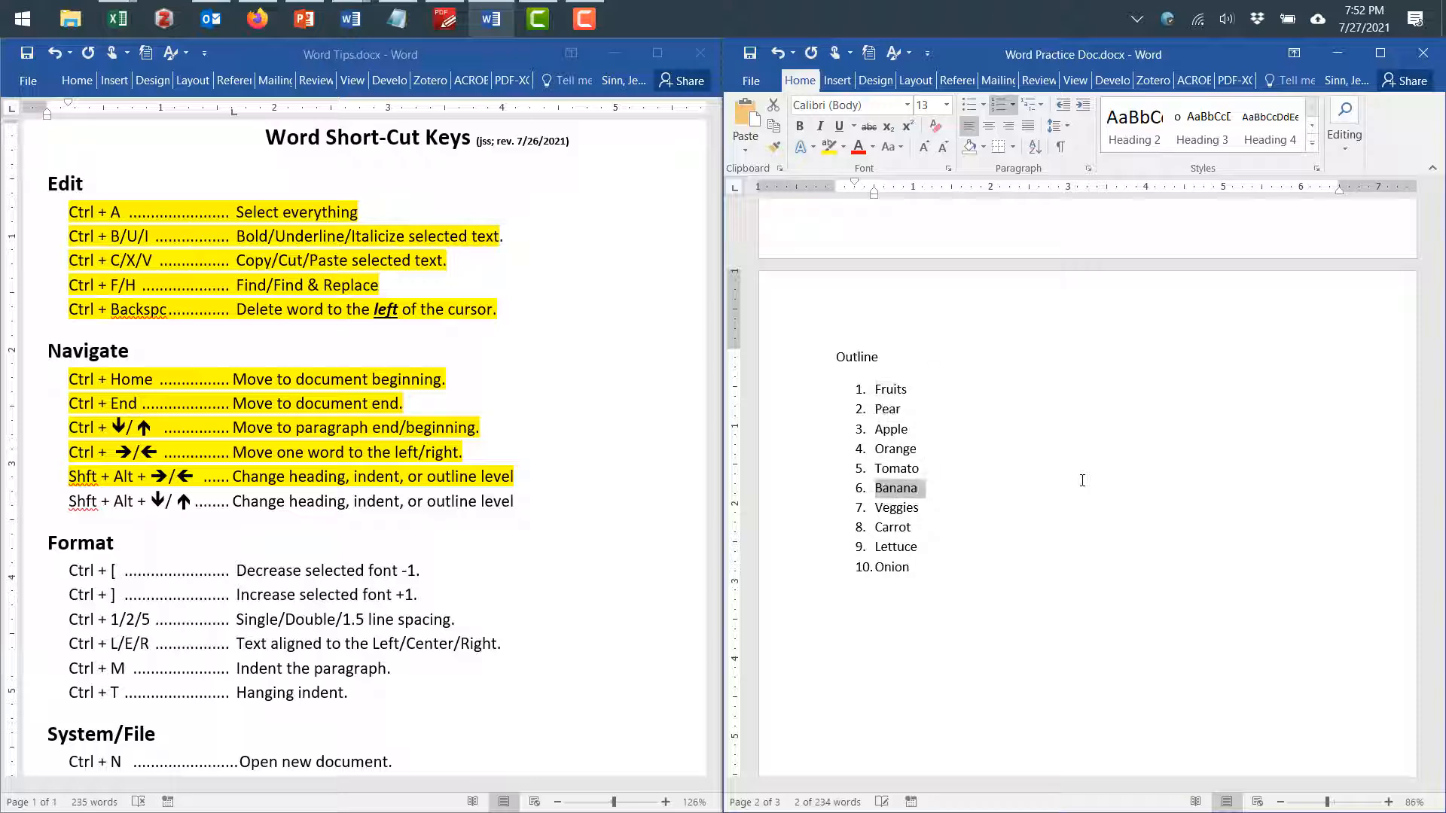
Move the Banana item up to first place in the Outline list, above Fruits
key(shift+alt+Up)
key(shift+alt+Up)
key(shift+alt+Up)
key(shift+alt+Up)
key(shift+alt+Up)
key(Down)
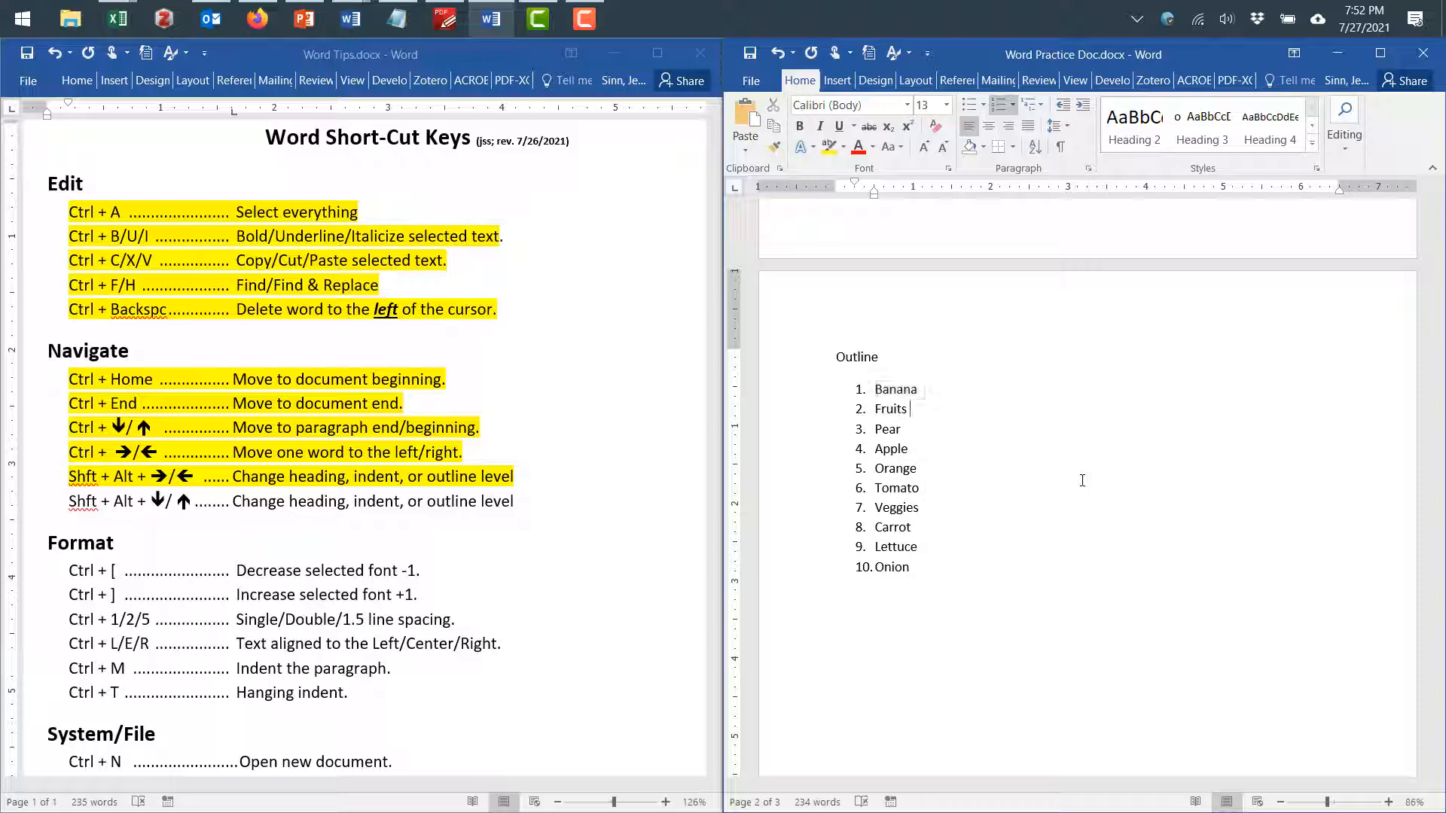
Move the Onion item several places up the Outline list and back down to the last place
key(Down)
key(shift+Home)
key(shift+alt+Up)
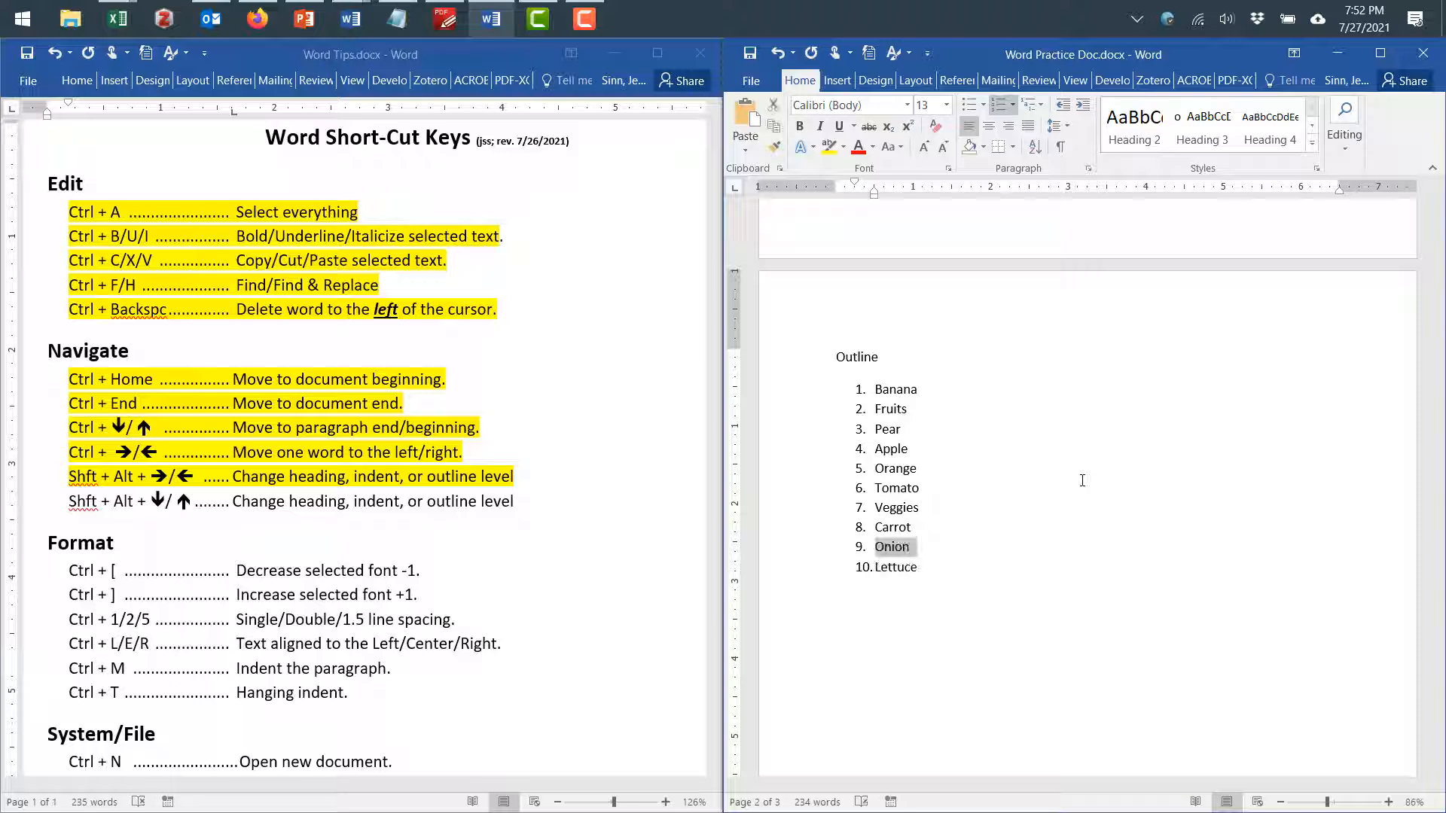
key(shift+alt+Up)
key(shift+alt+Up)
key(shift+alt+Up)
key(shift+alt+Up)
key(shift+alt+Down)
key(shift+alt+Down)
key(shift+alt+Down)
key(shift+alt+Down)
key(shift+alt+Down)
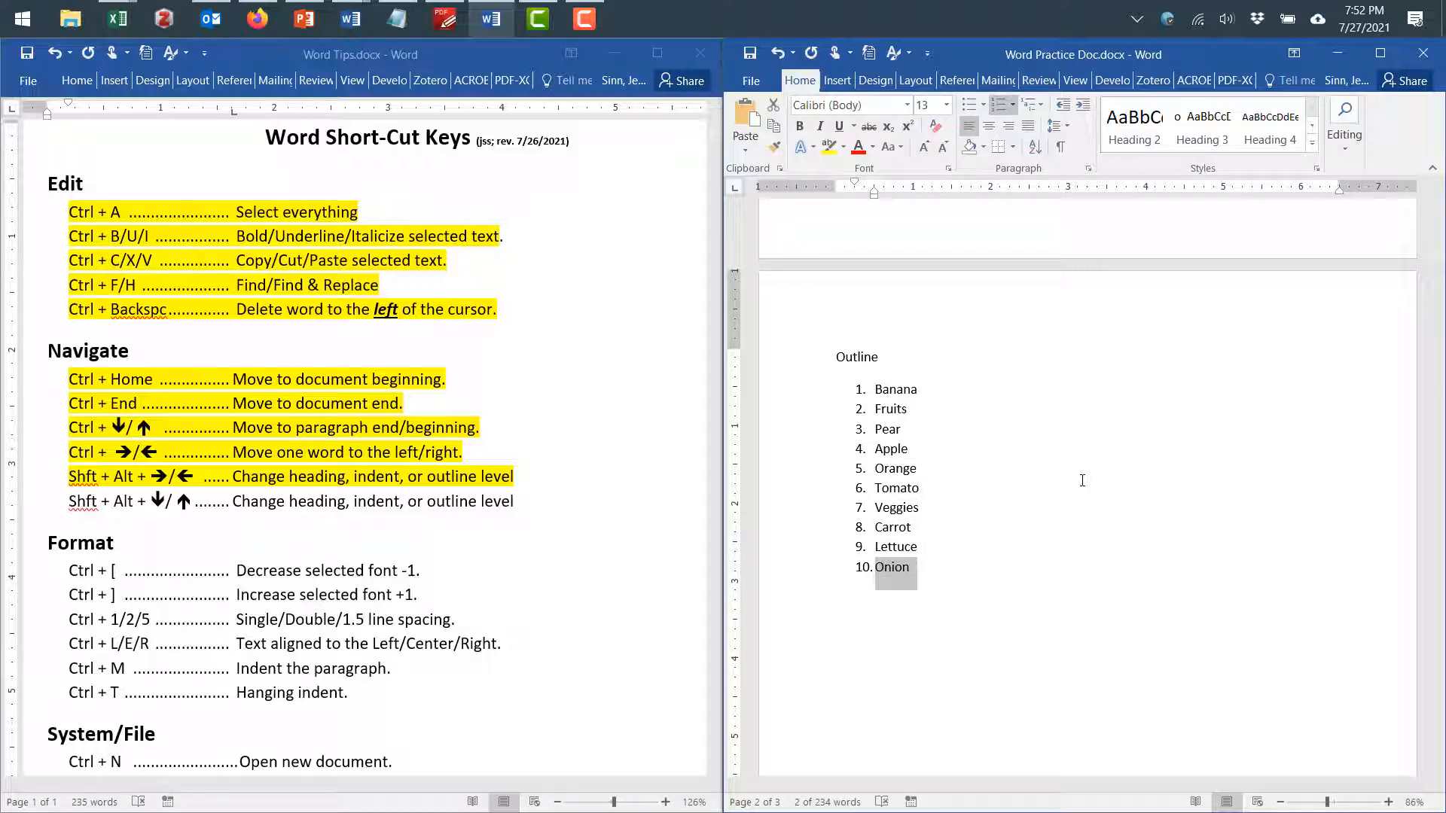
Move the cursor from the Onion item back up the Outline list to the start of Fruits
key(Up)
key(Up)
key(Up)
key(Up)
key(Up)
key(Up)
key(Up)
key(Up)
key(Up)
key(Up)
key(Down)
key(Down)
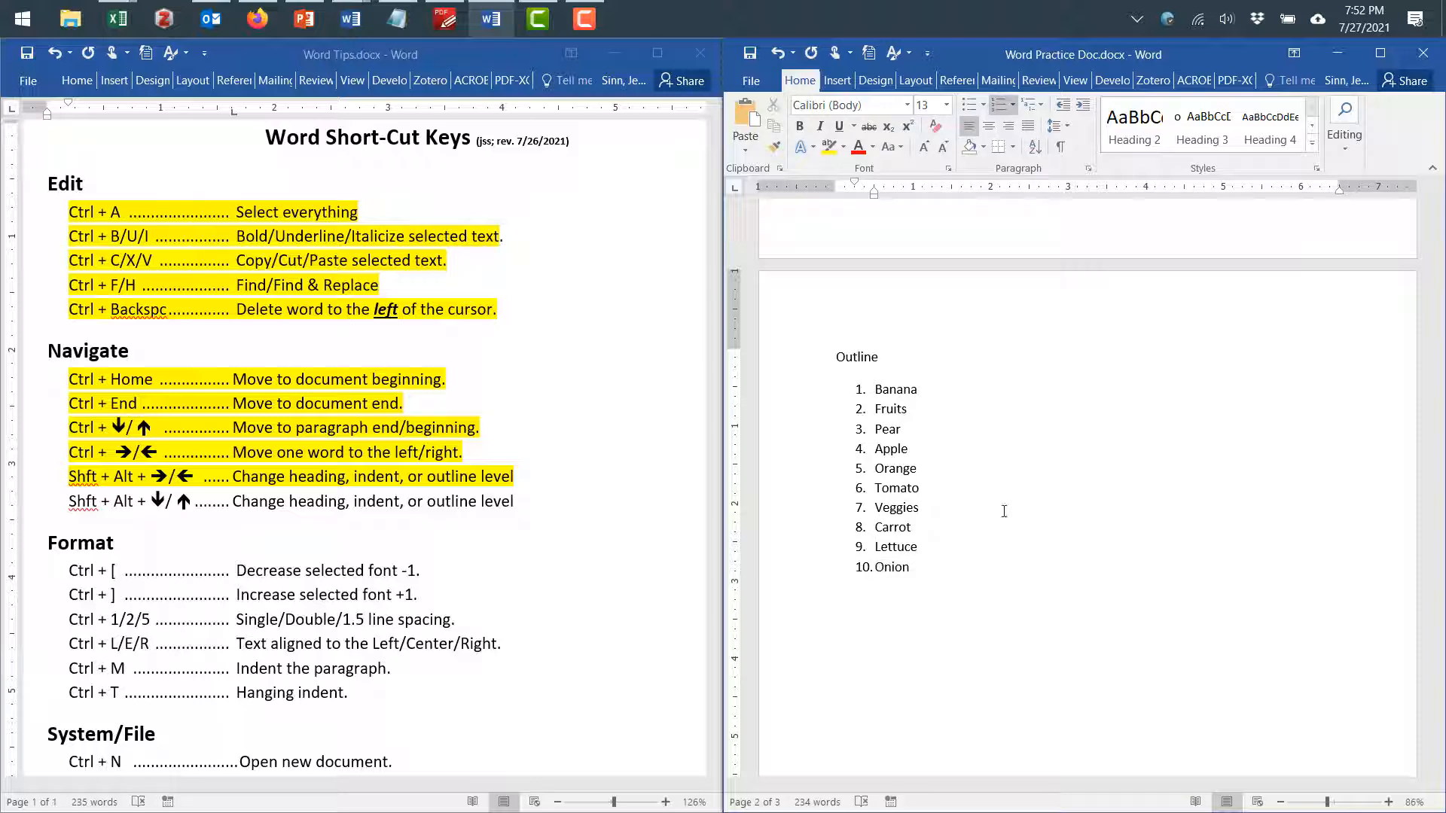
Highlight the "Shft + Alt + ↓/↑" entry under Navigate in Word Tips.docx in yellow
click(72, 501)
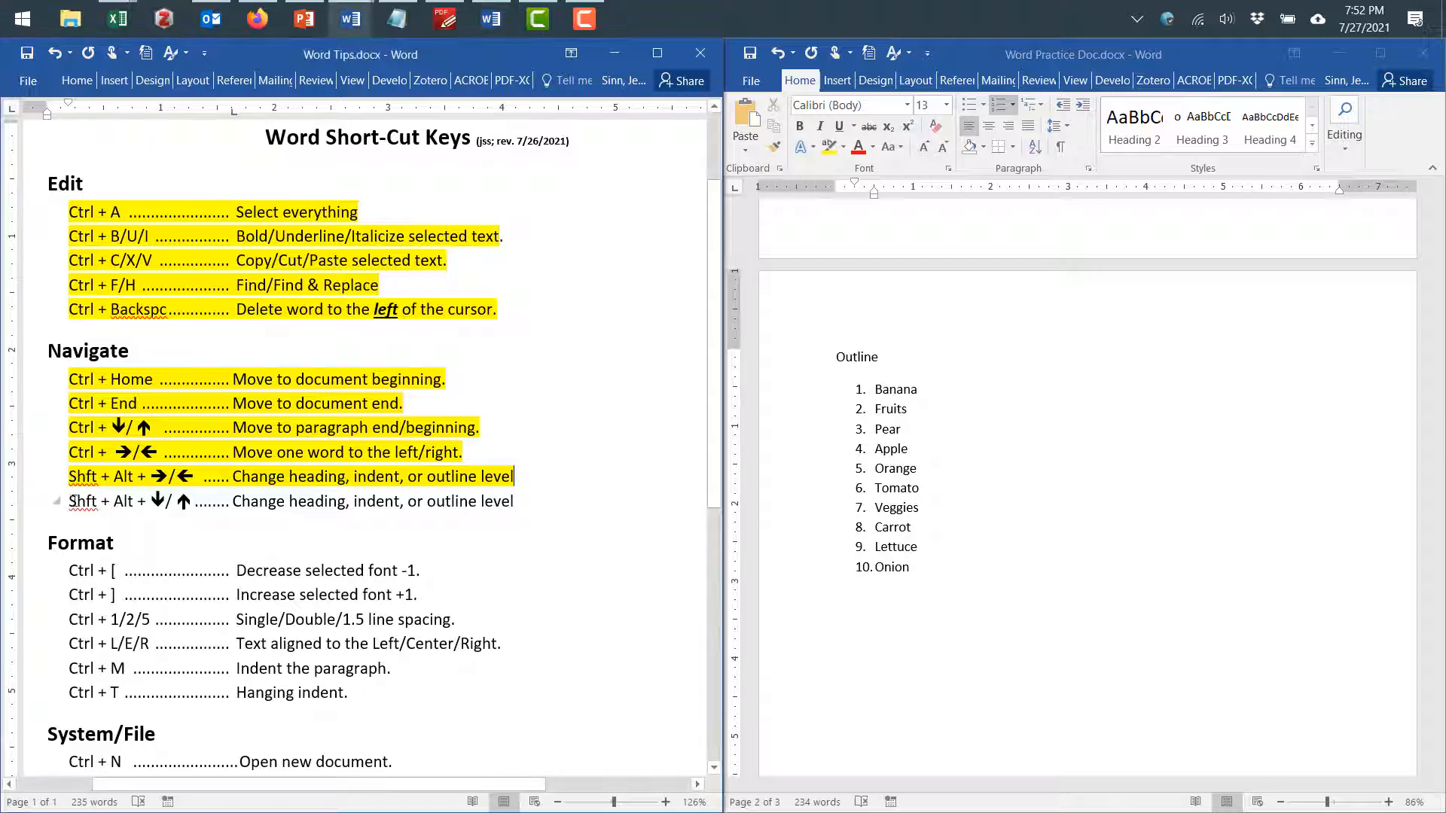
drag(72, 501, 519, 500)
click(519, 499)
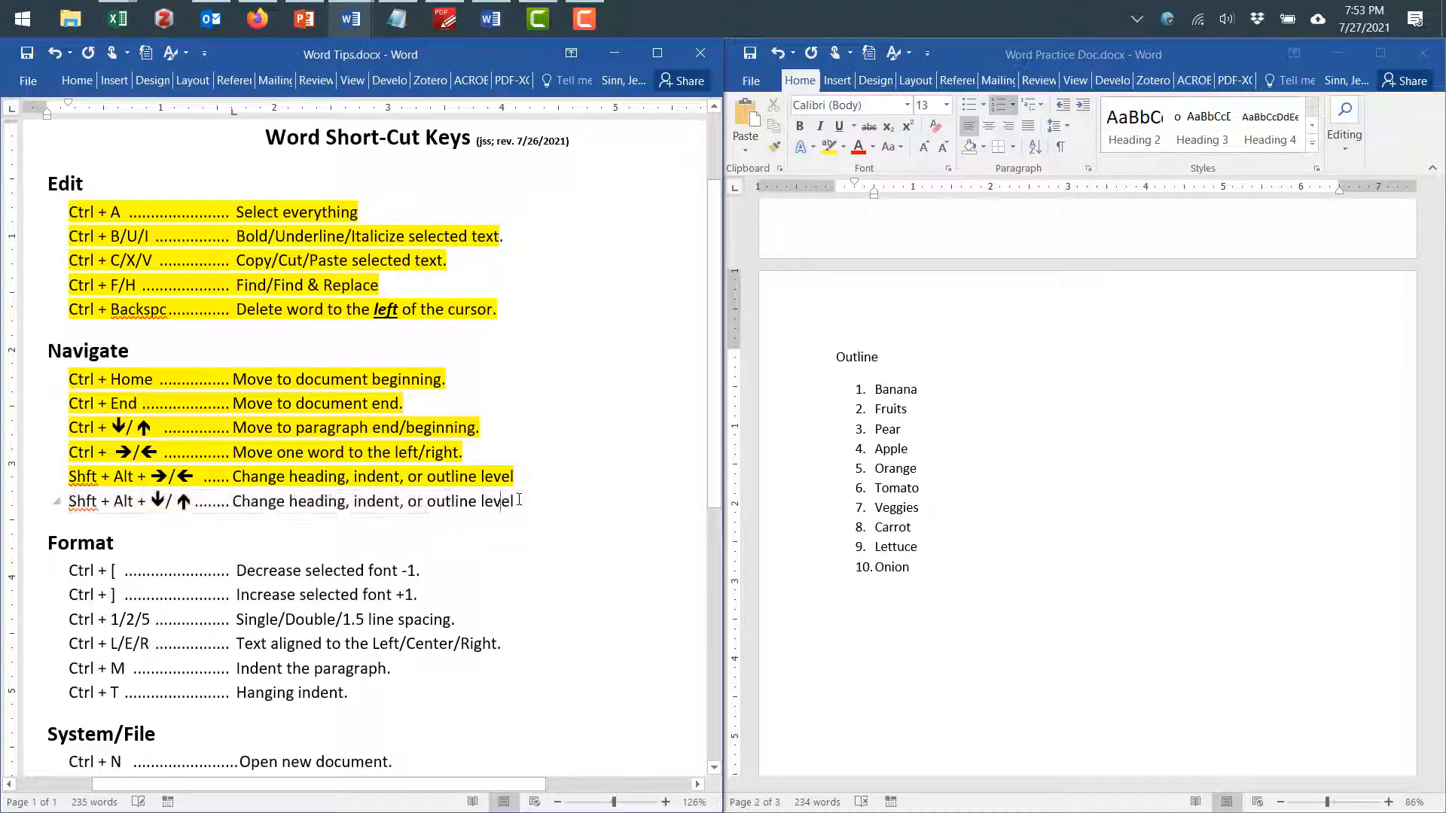
key(ctrl+alt+h)
Move the Fruits item above Banana to first place in the Outline list of Word Practice Doc.docx
click(906, 467)
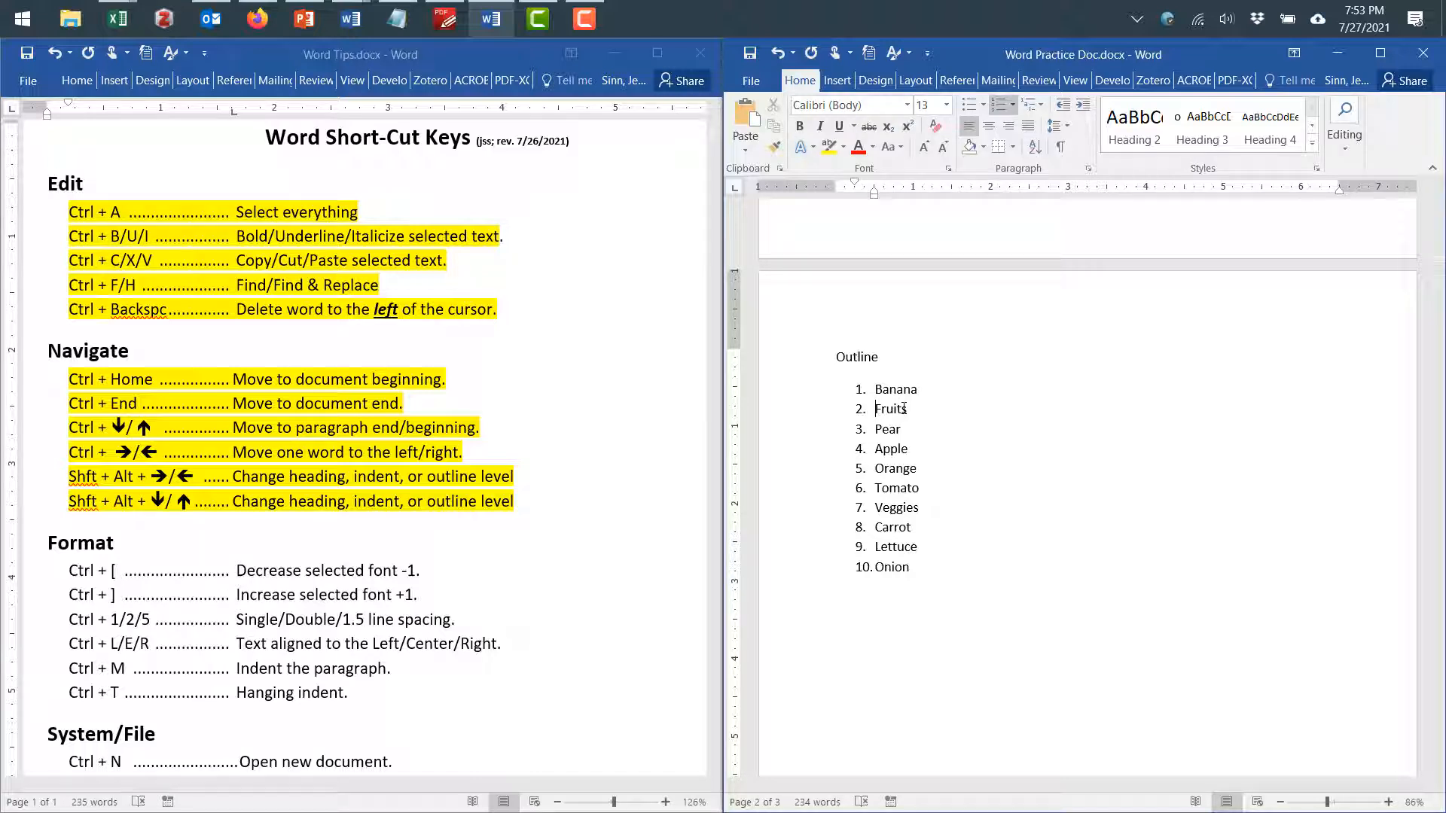
key(Down)
key(shift+alt+Up)
Demote the items Banana through Tomato one level so they become sub-items under Fruits
key(Down)
key(shift+Down)
key(shift+Down)
key(shift+Down)
key(shift+Down)
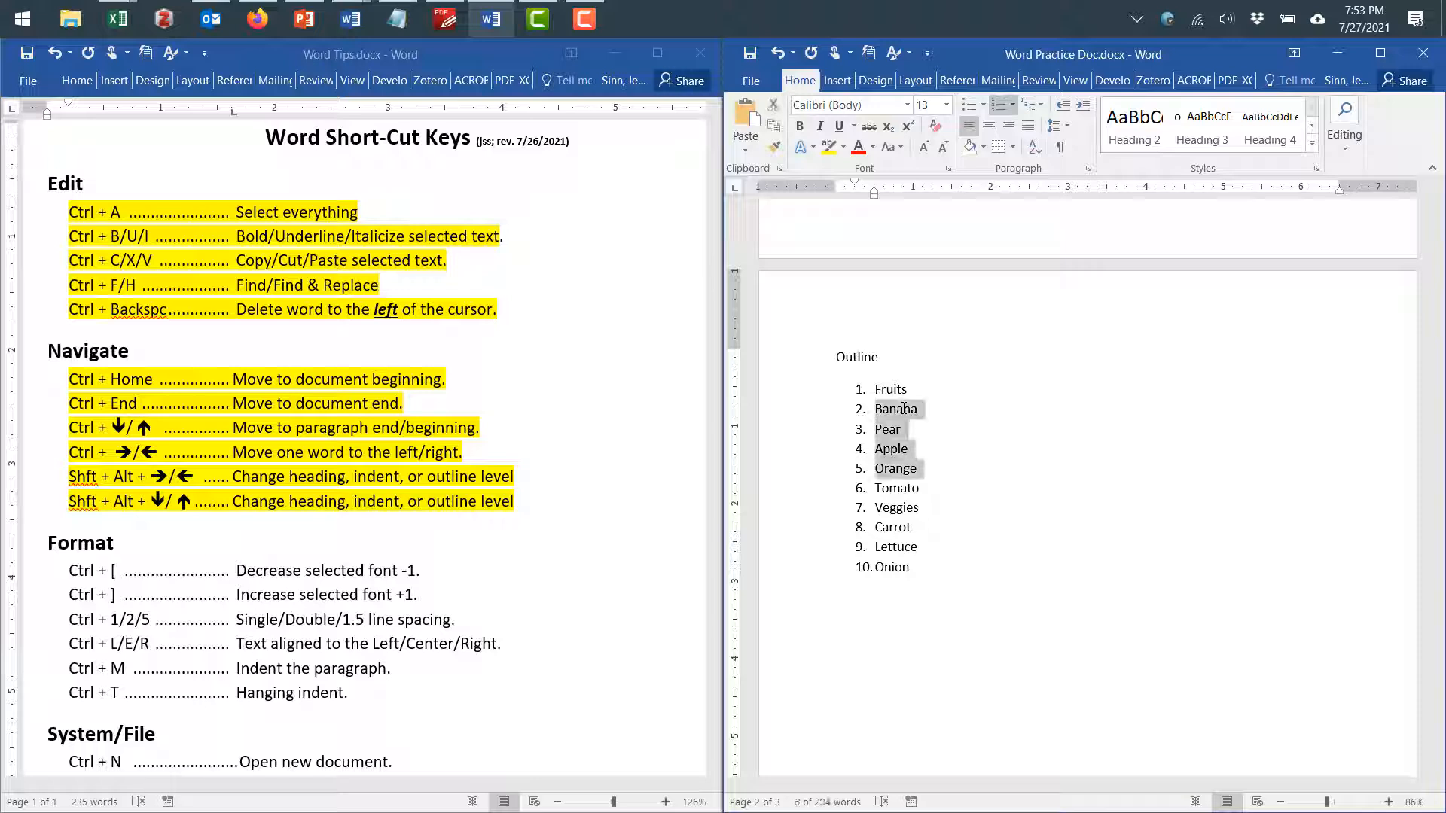
key(shift+Down)
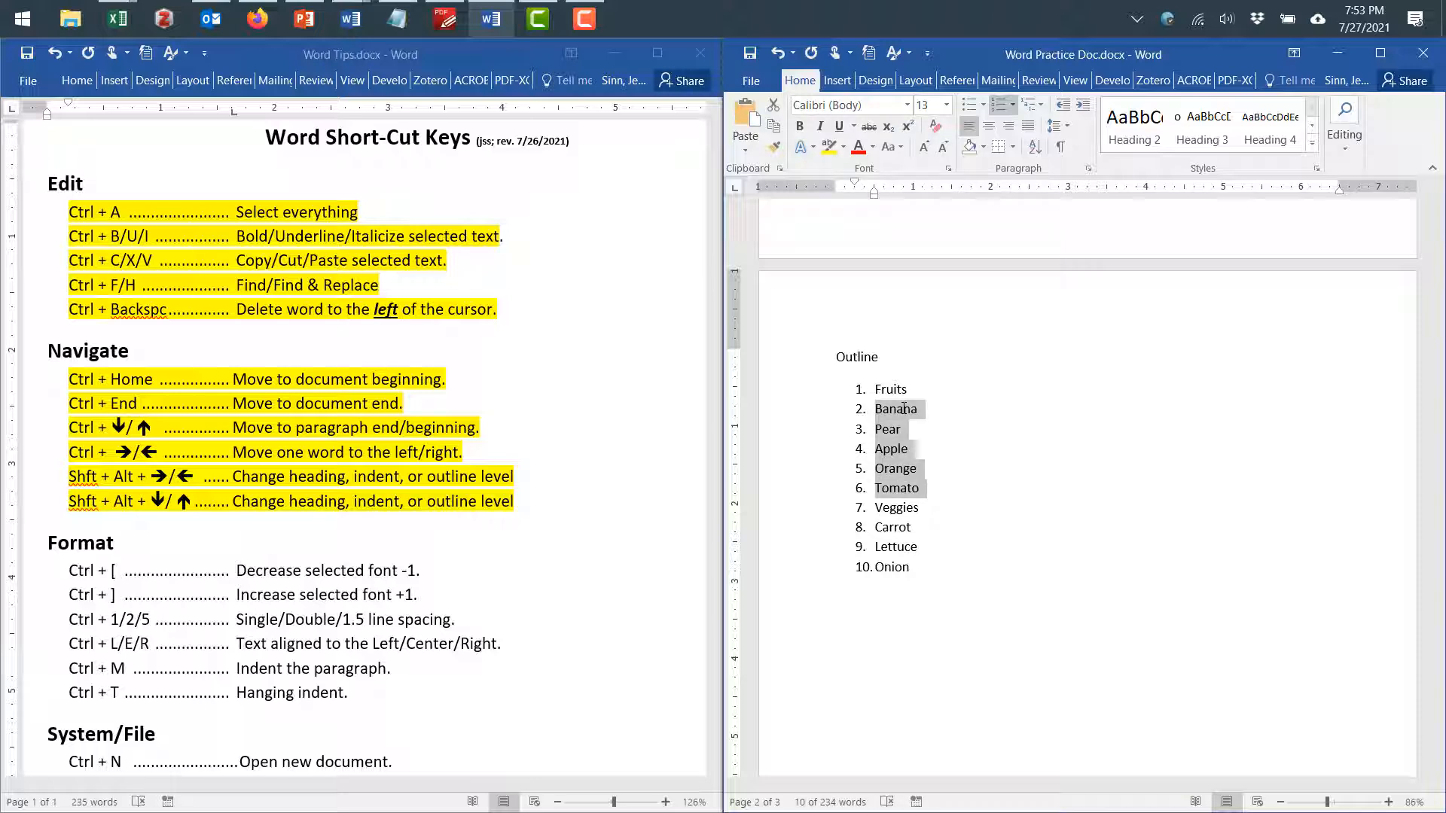
key(alt+shift+Right)
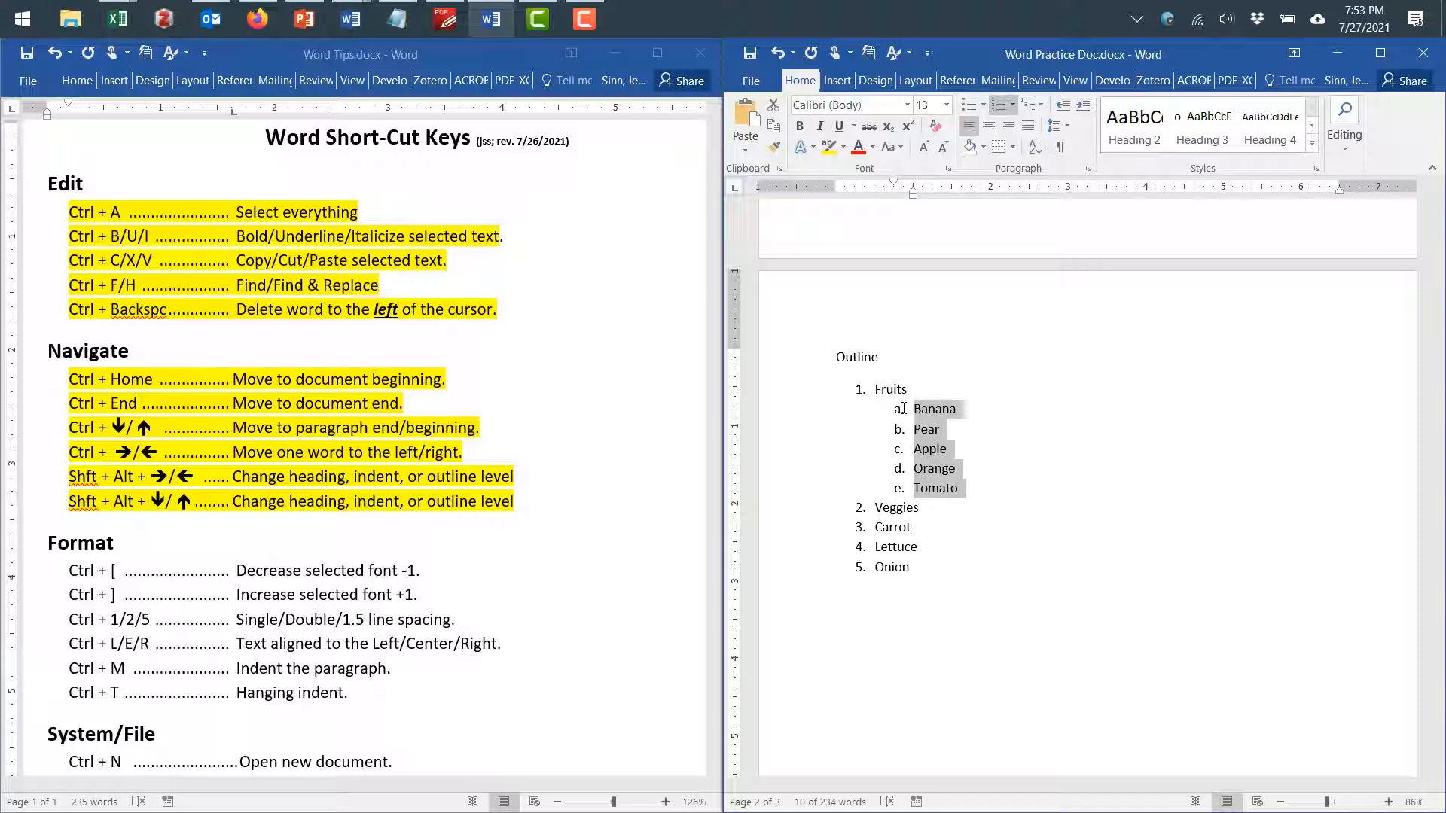
Move the Banana through Tomato sub-items down the Outline list so they sit under Lettuce
key(alt+shift+Left)
key(alt+shift+Right)
key(alt+shift+Down)
key(alt+shift+Down)
key(alt+shift+Down)
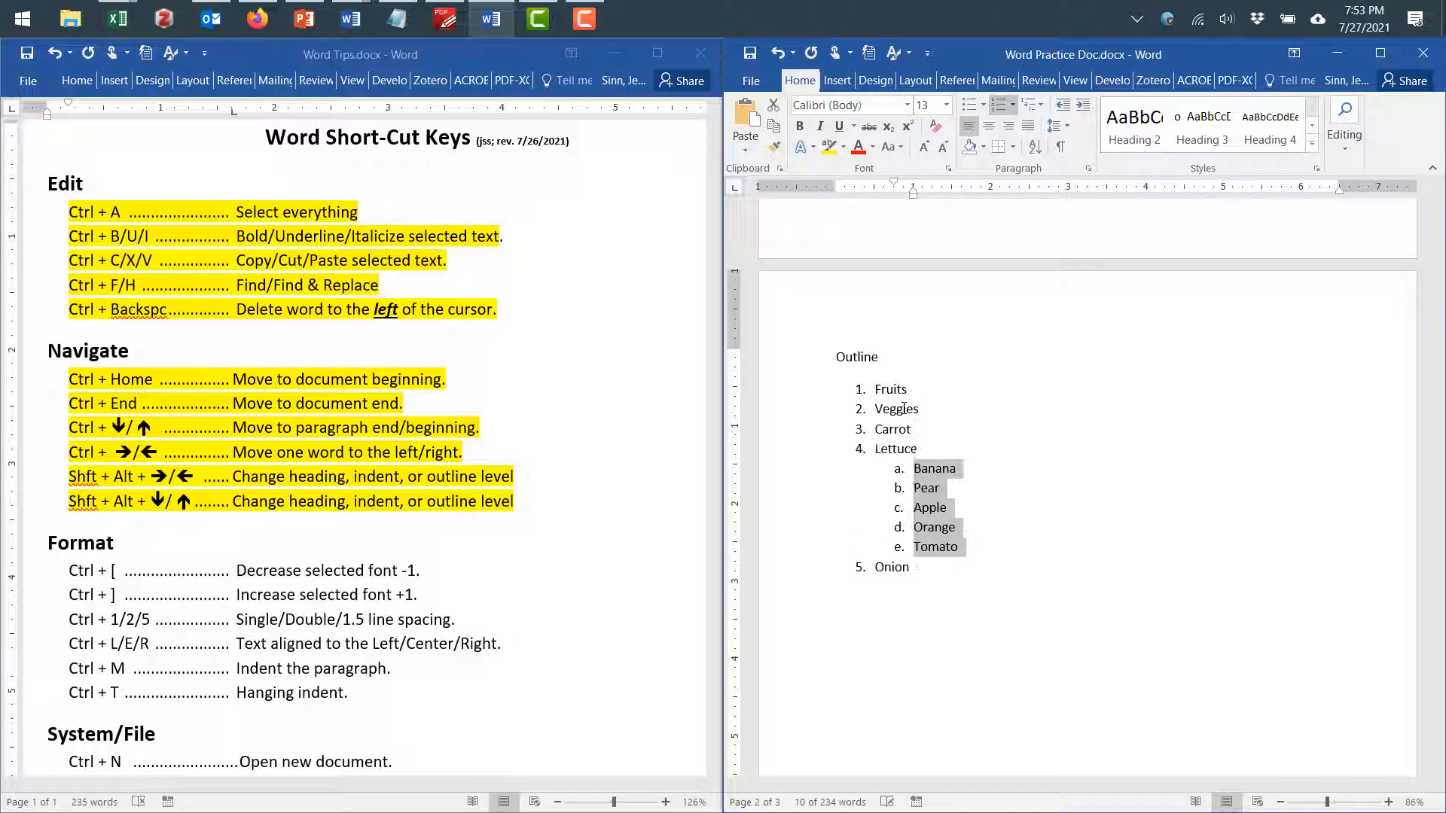
Move the Banana through Tomato sub-items back up the Outline list under Fruits
key(alt+shift+Up)
key(alt+shift+Up)
key(alt+shift+Up)
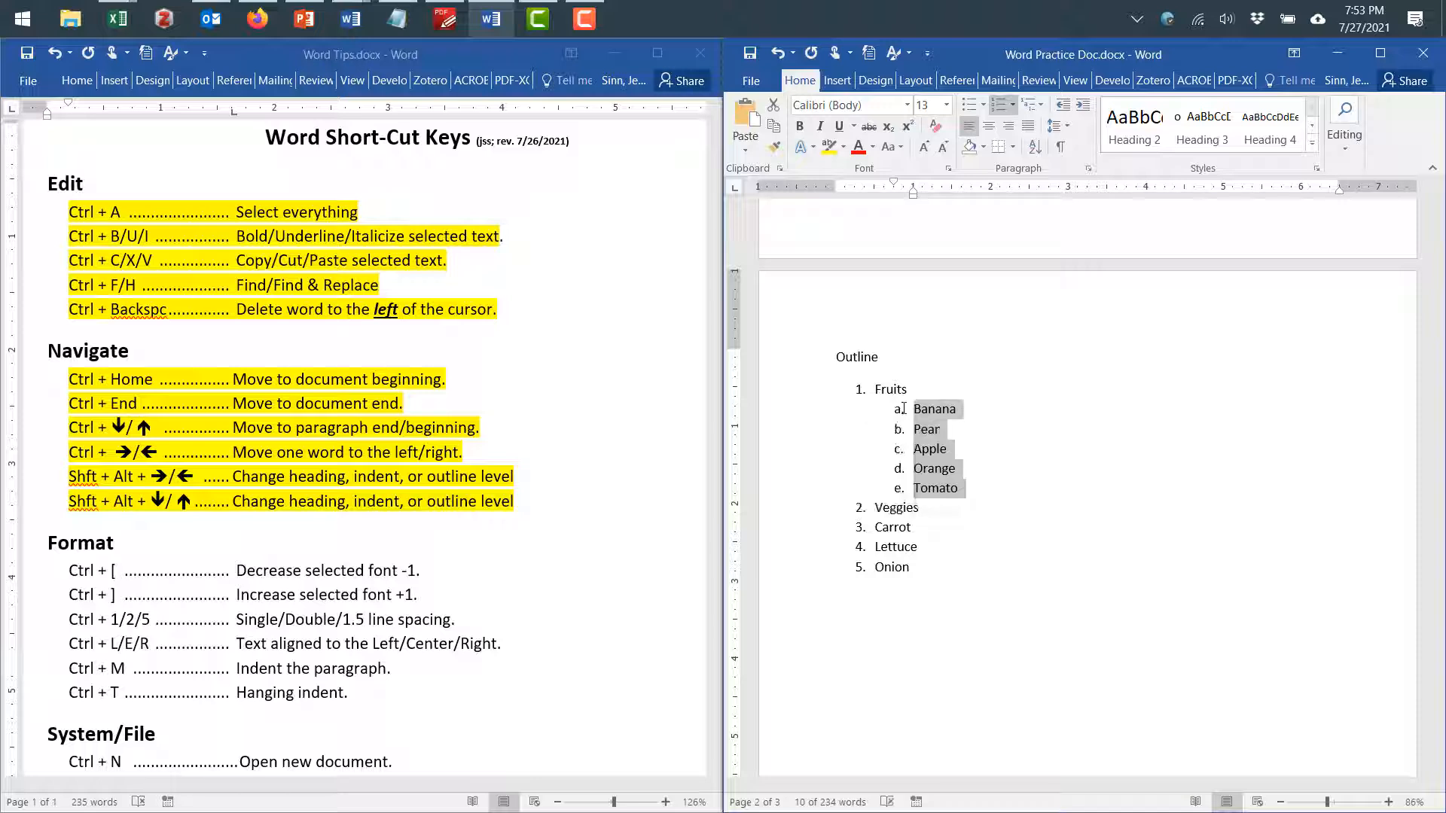
Demote the items Carrot, Lettuce and Onion one level so they become sub-items under Veggies
key(Down)
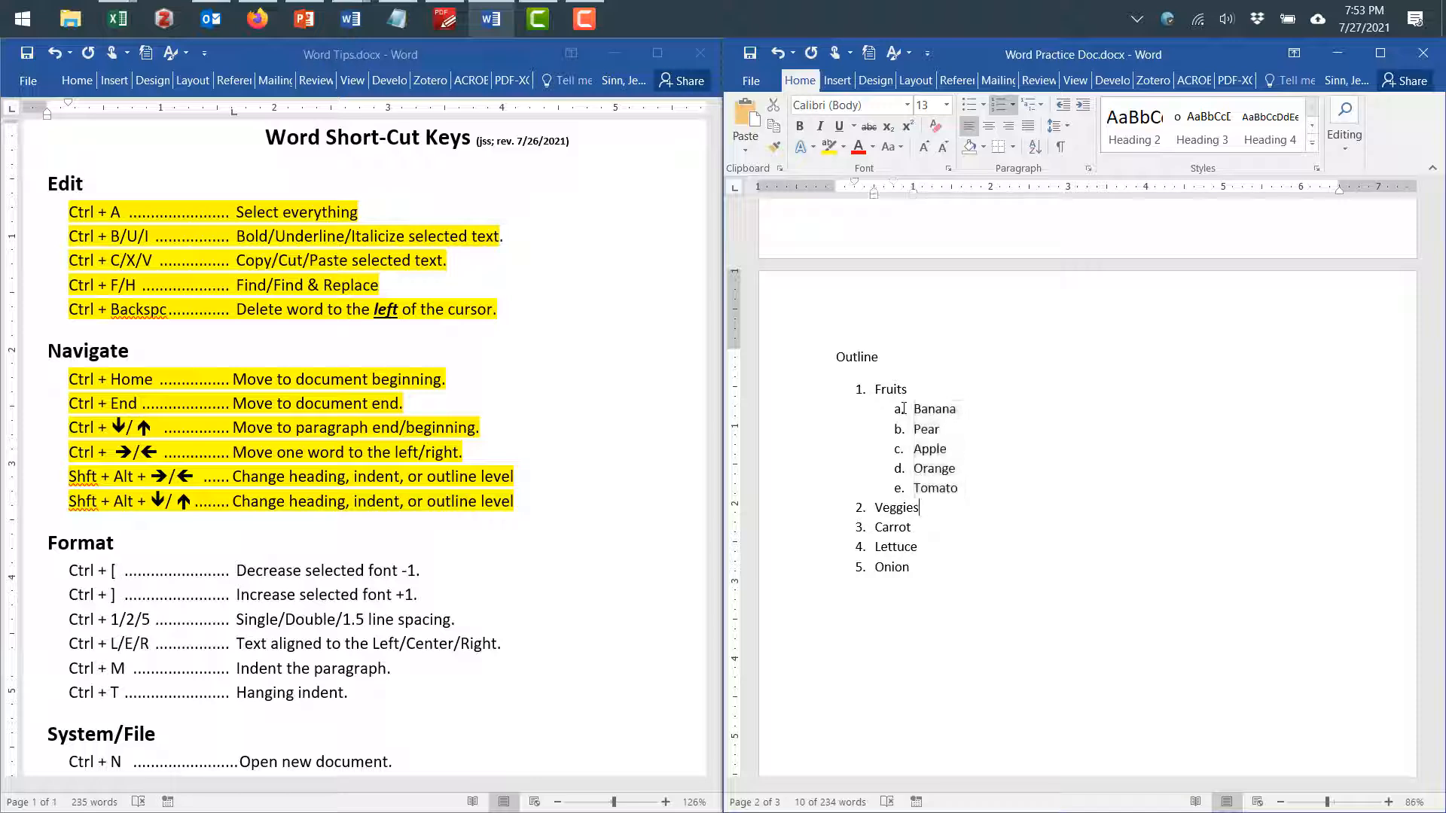
key(shift+Down)
key(shift+Down)
key(shift+Down)
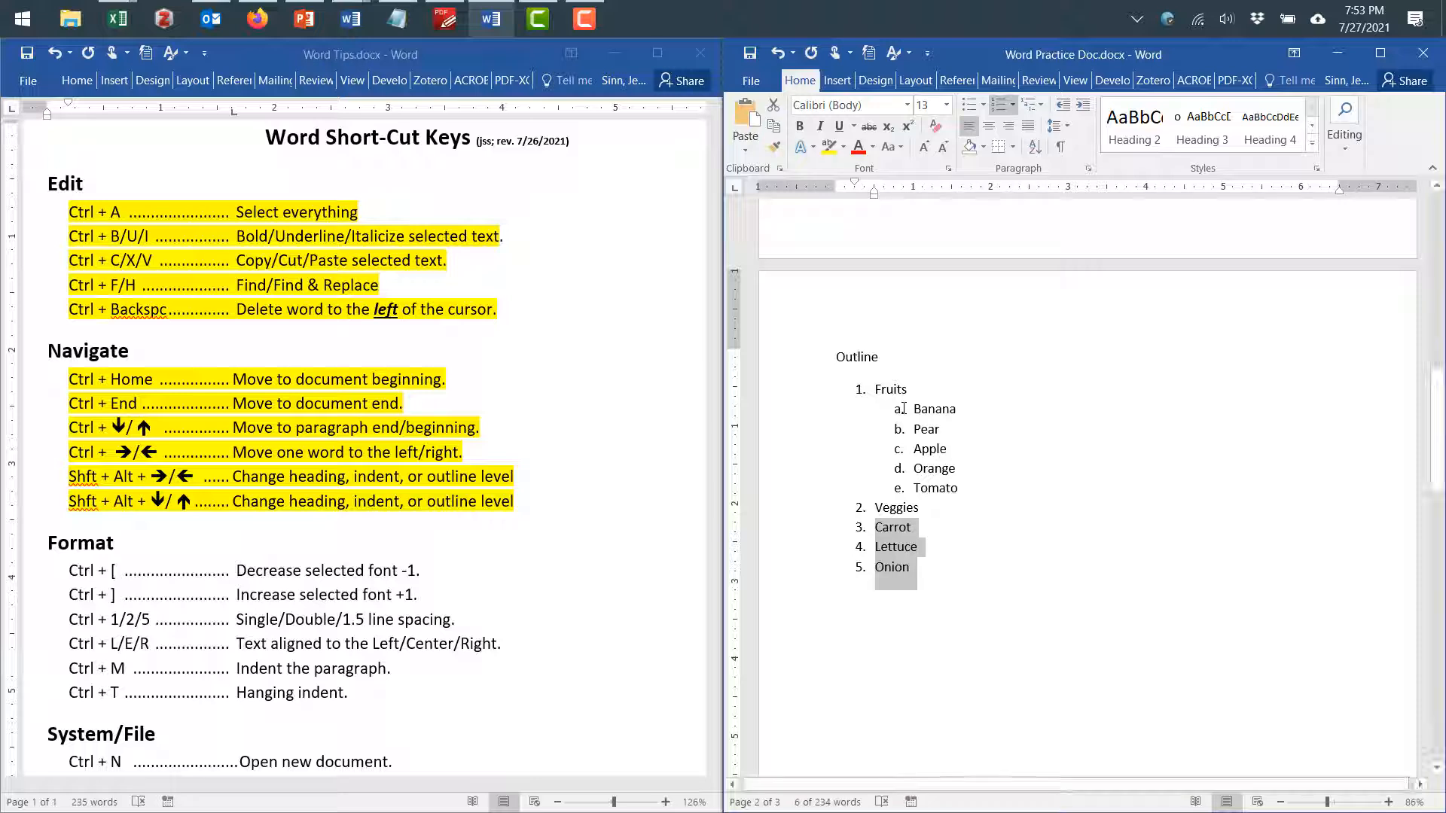
key(alt)
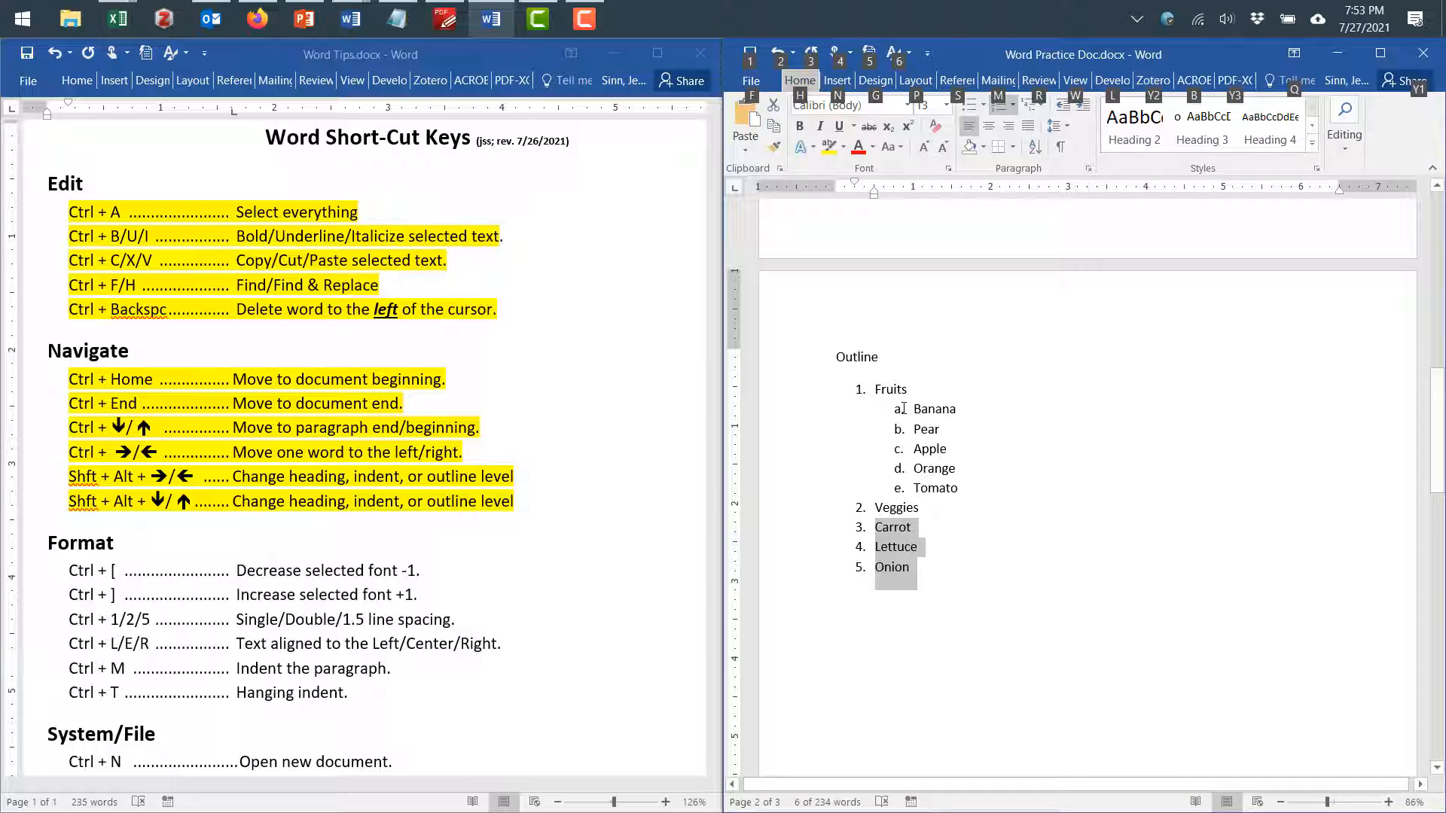
key(Escape)
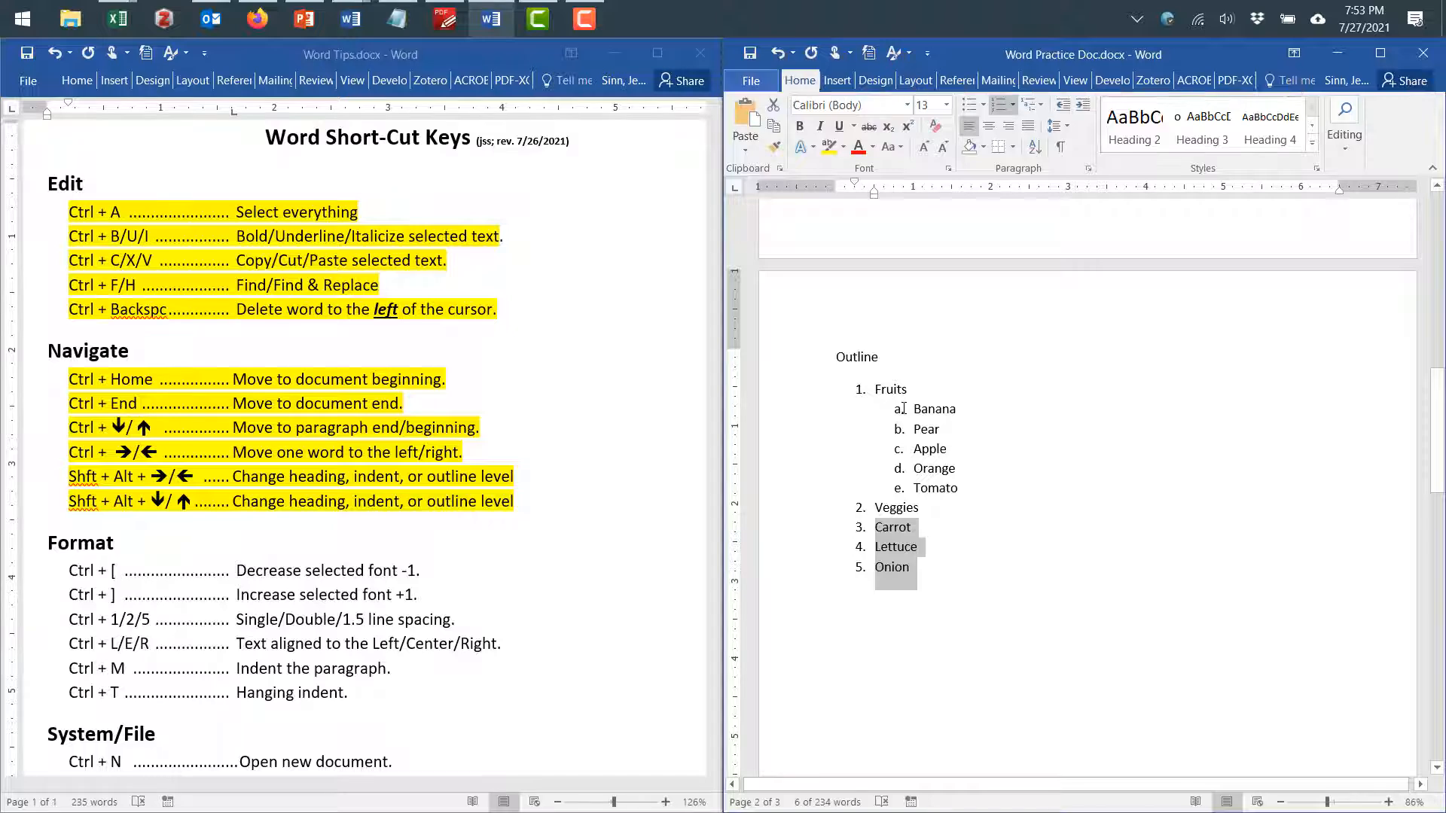
key(Down)
key(Escape)
key(ctrl+End)
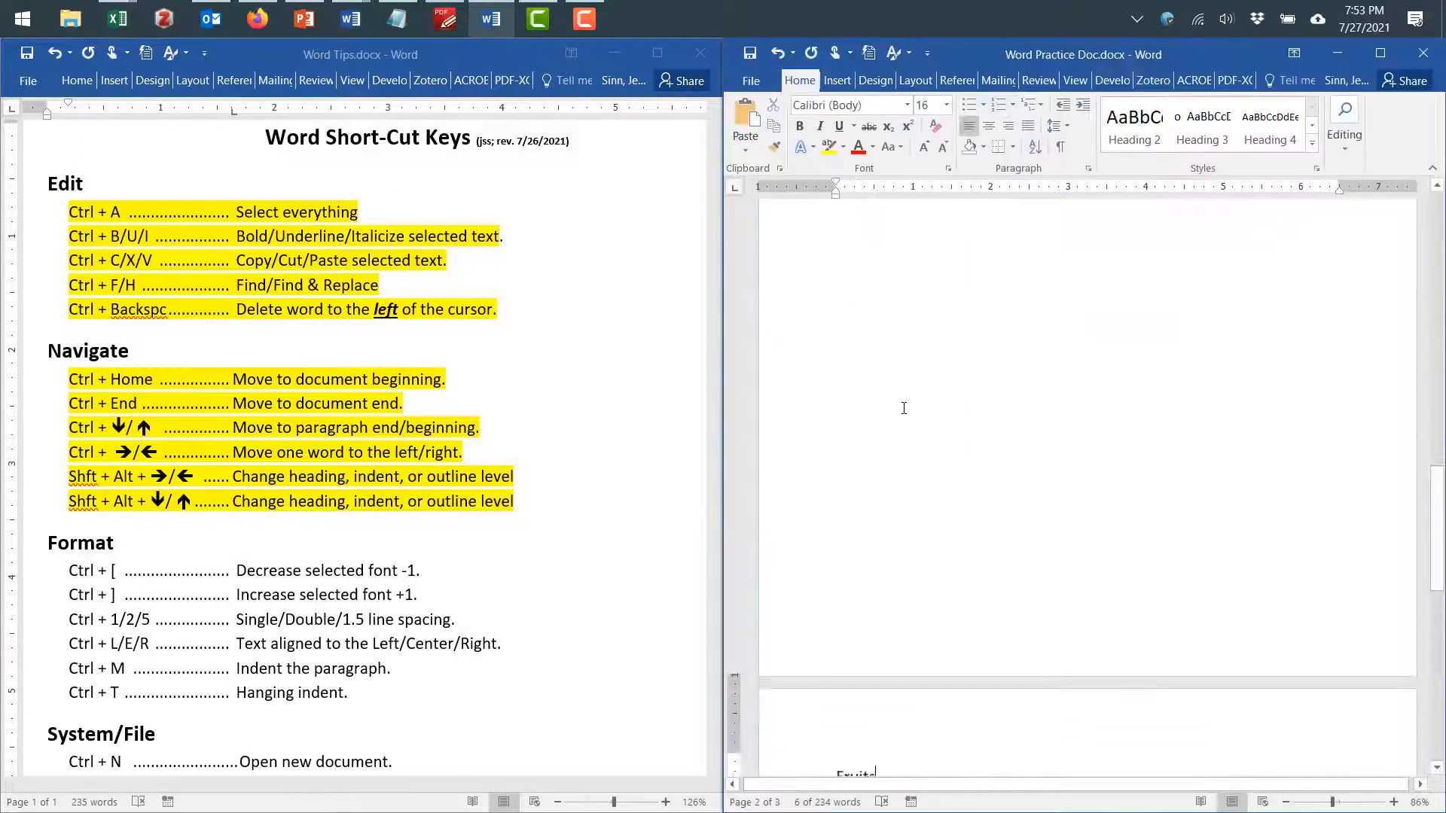
scroll(904, 408, up, 10)
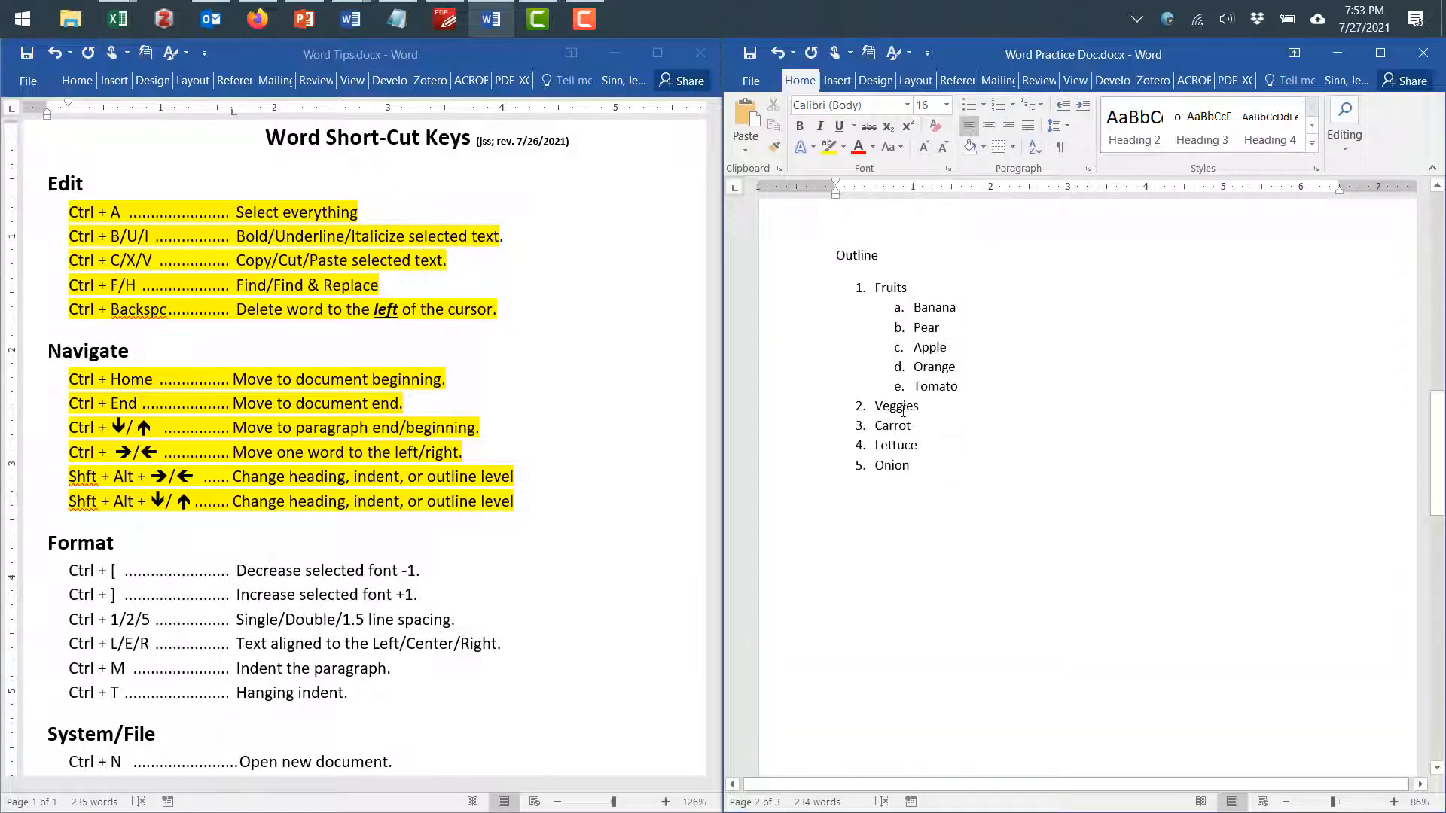
drag(914, 460, 879, 431)
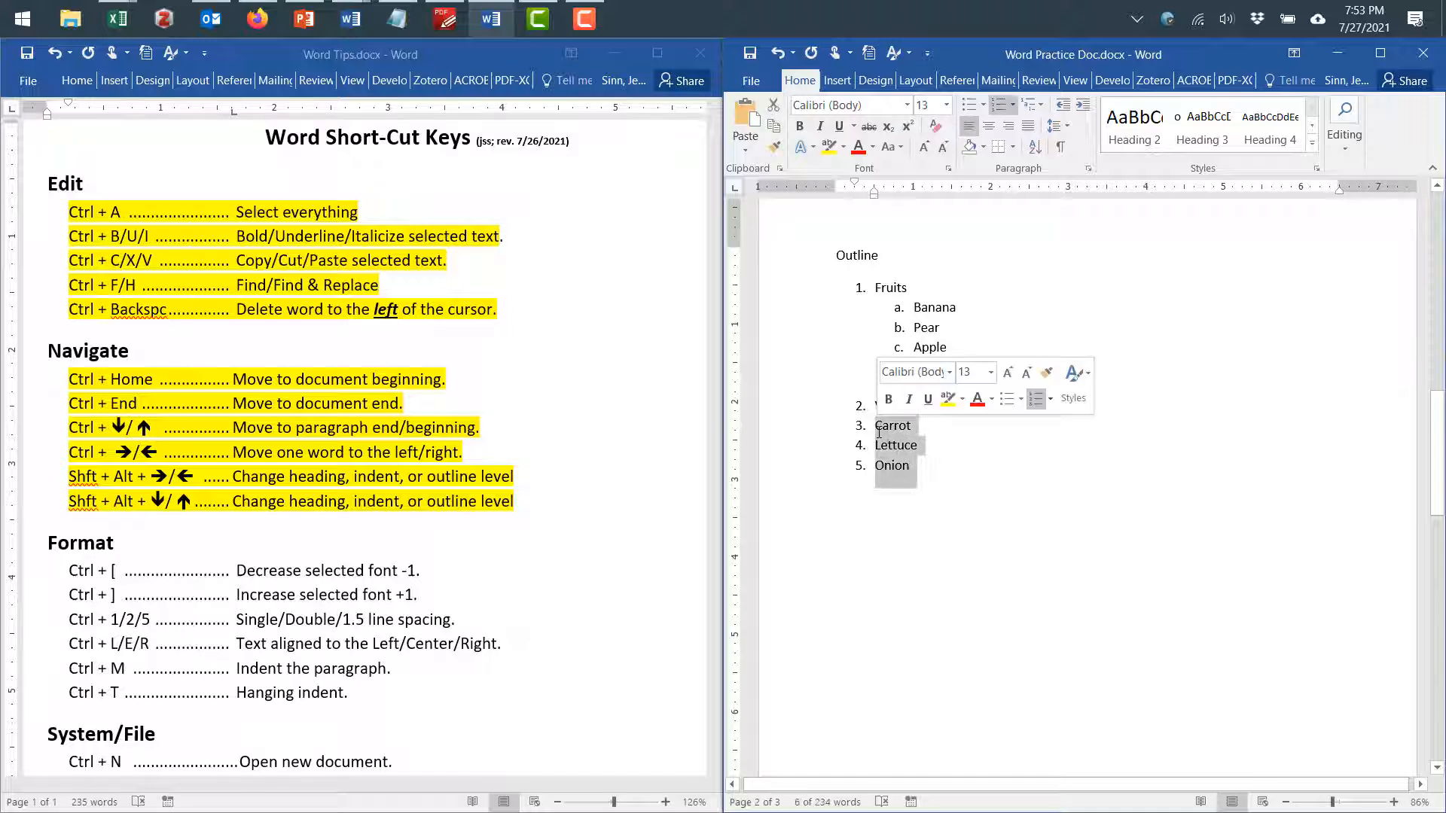
key(shift+alt+Right)
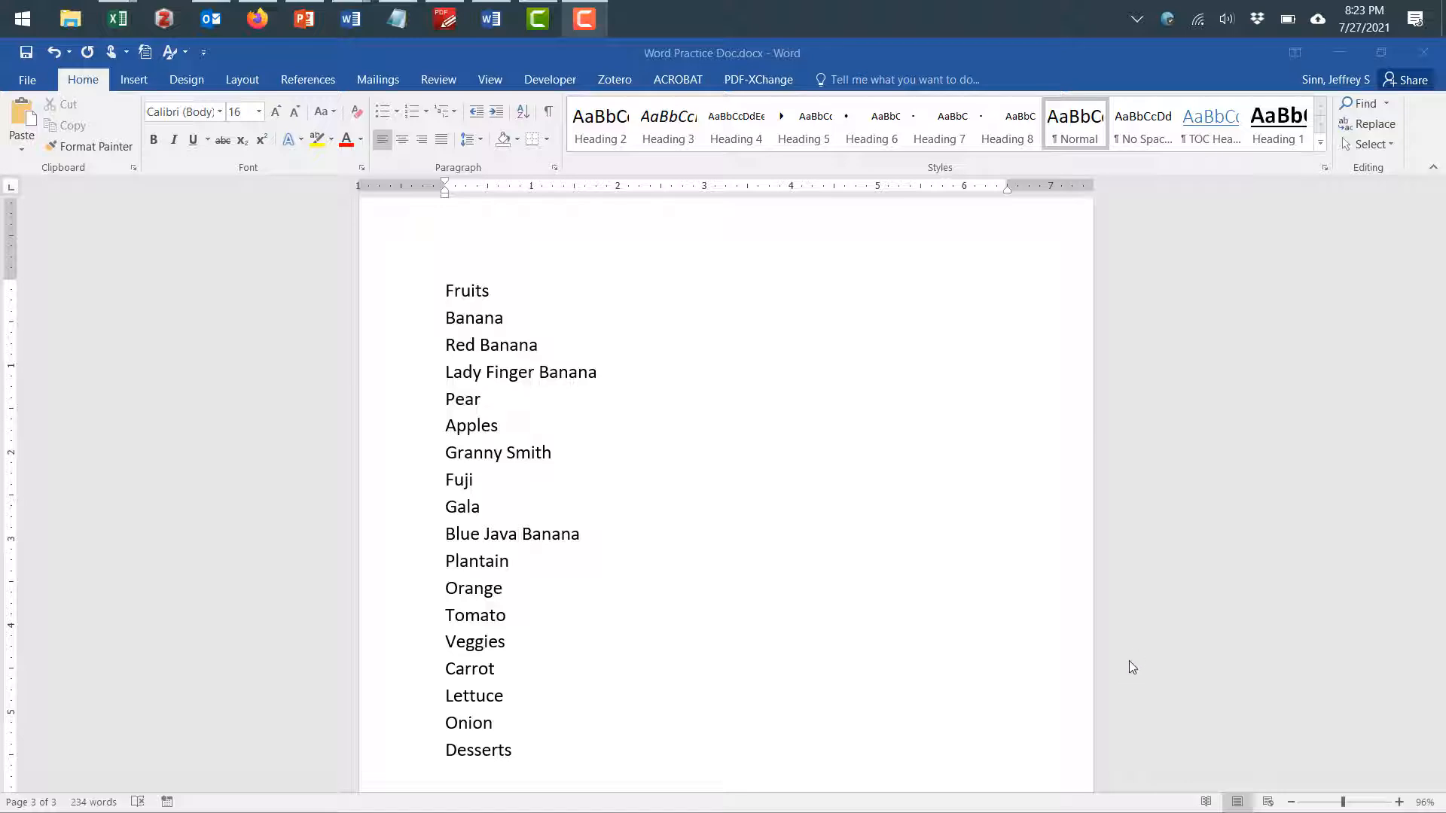
click(1127, 661)
scroll(1127, 661, up, 1)
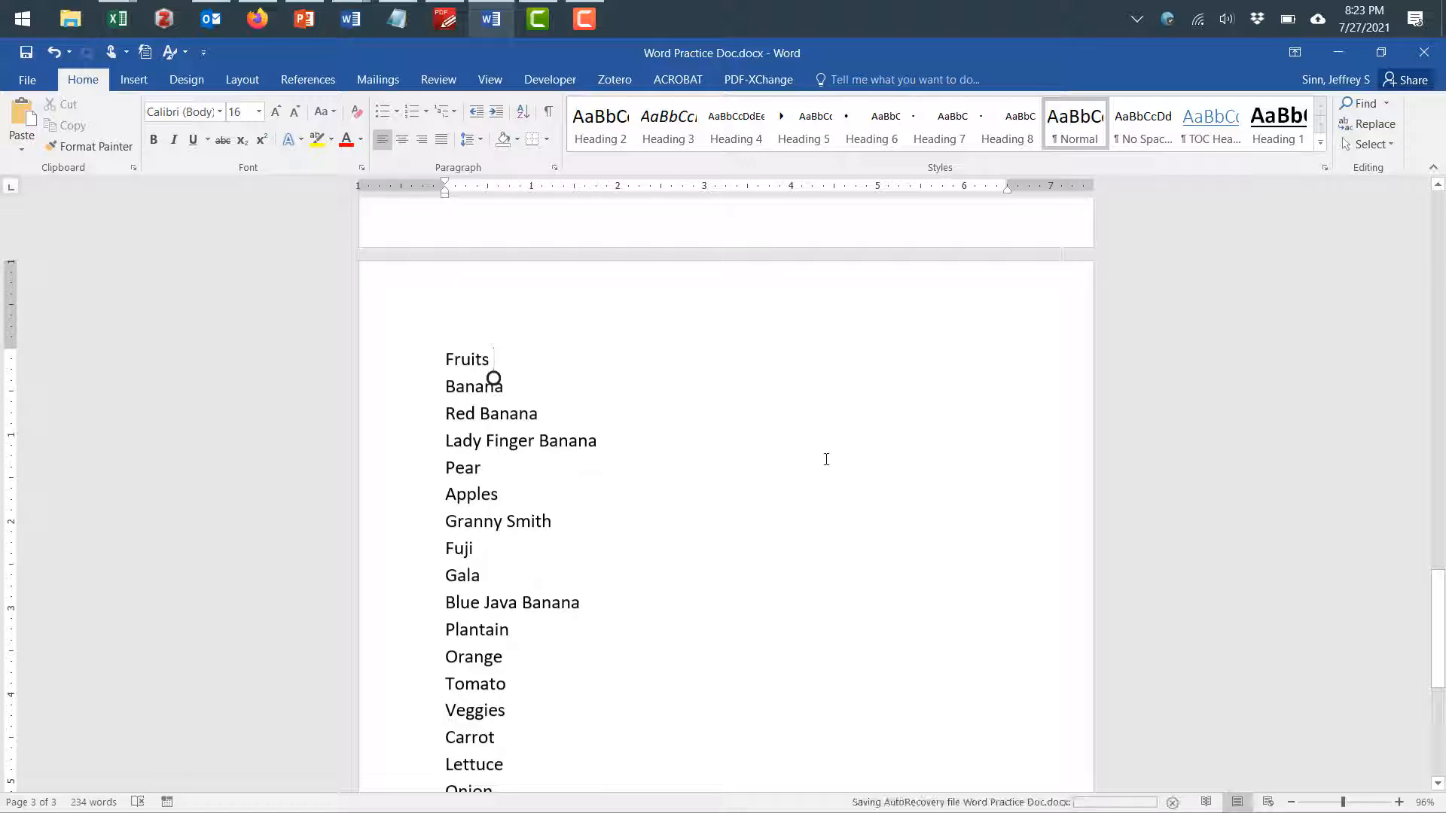
key(Down)
key(Down)
key(Down)
key(Down)
key(Down)
key(Down)
key(Down)
key(Down)
key(Down)
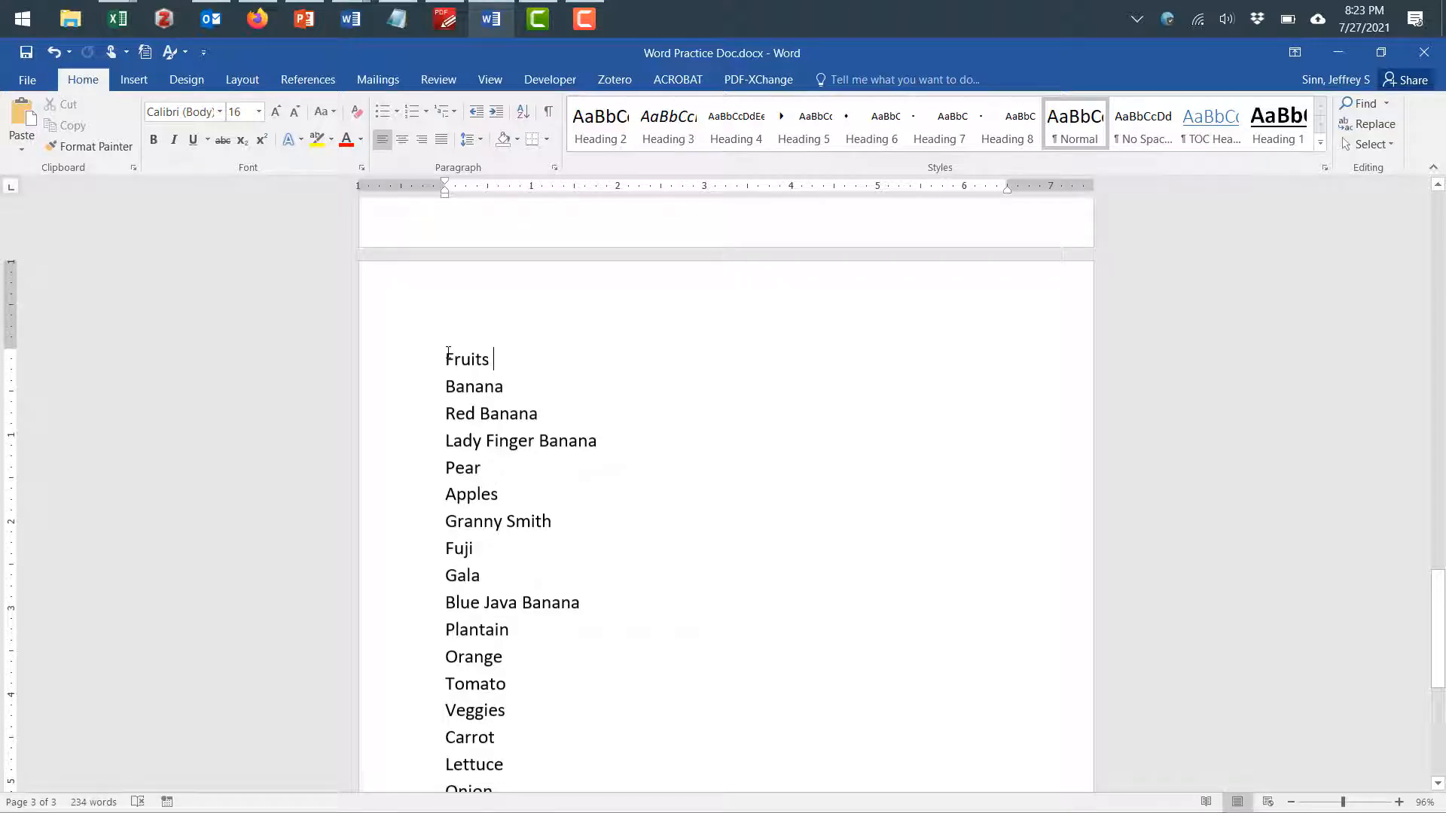
Make the Fruits line bold and underlined and increase its font size to 19
drag(448, 353, 487, 360)
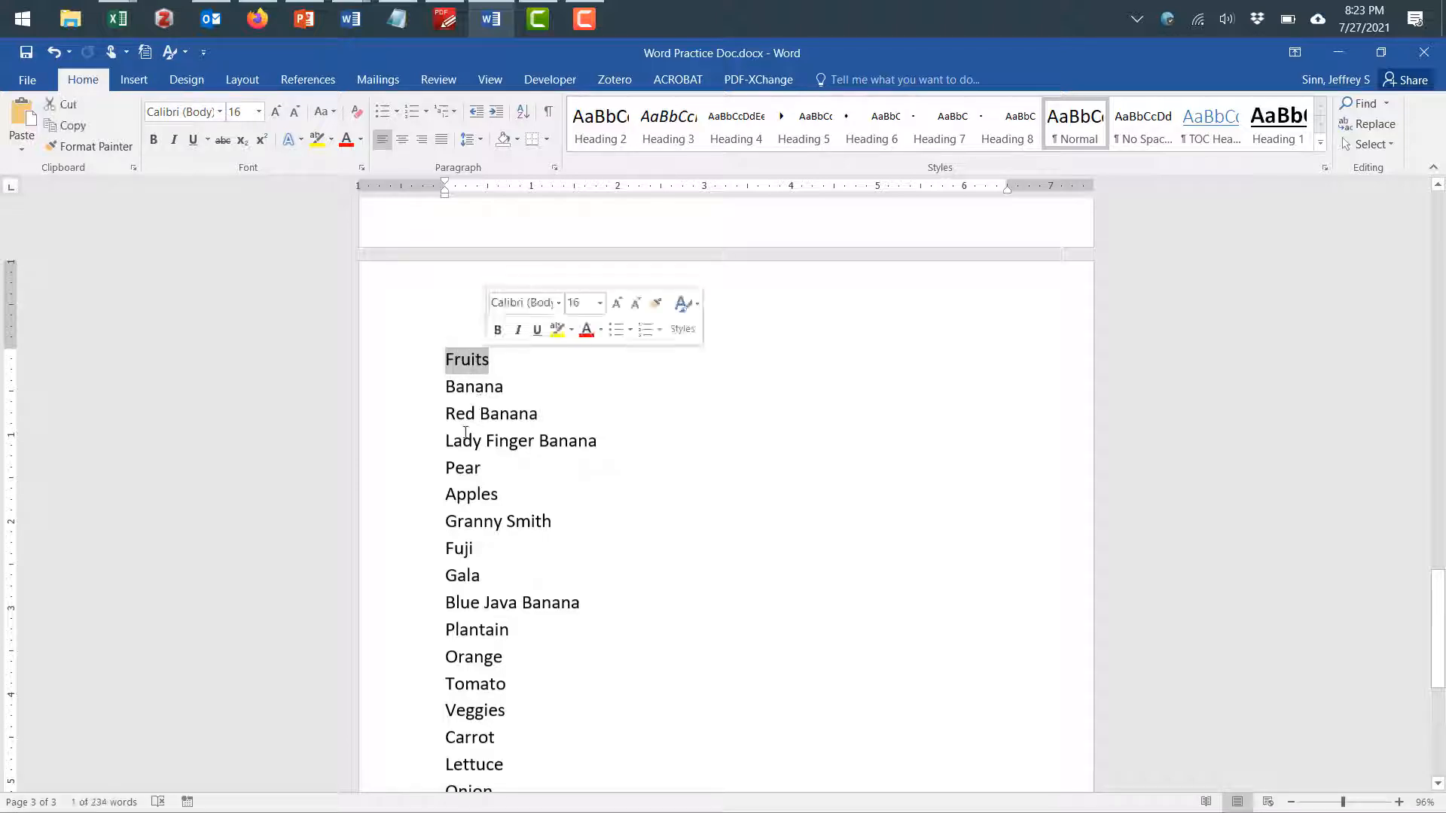
key(ctrl+b)
key(ctrl+u)
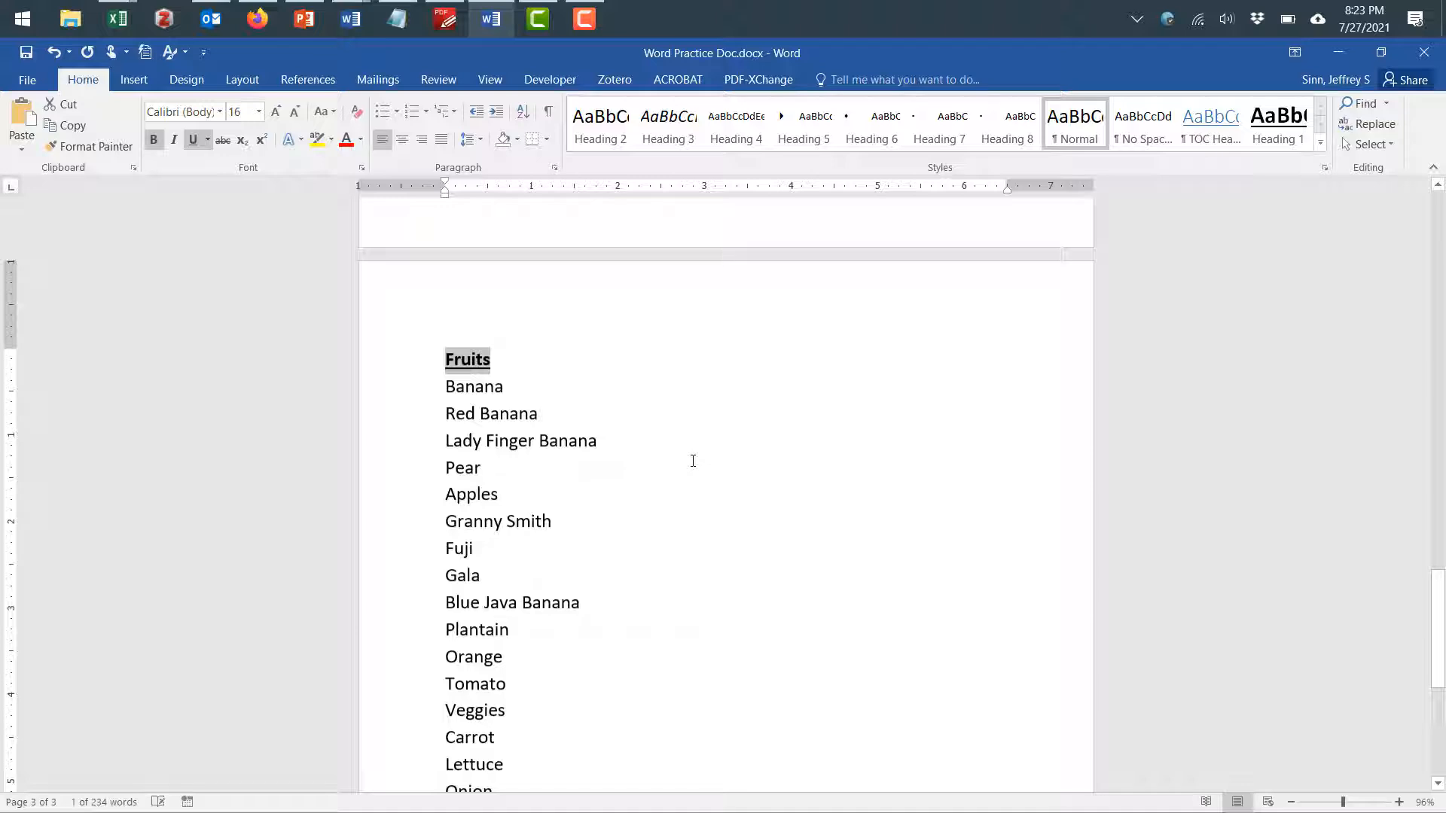
key(ctrl+bracketright)
key(ctrl+bracketright)
key(ctrl+bracketright)
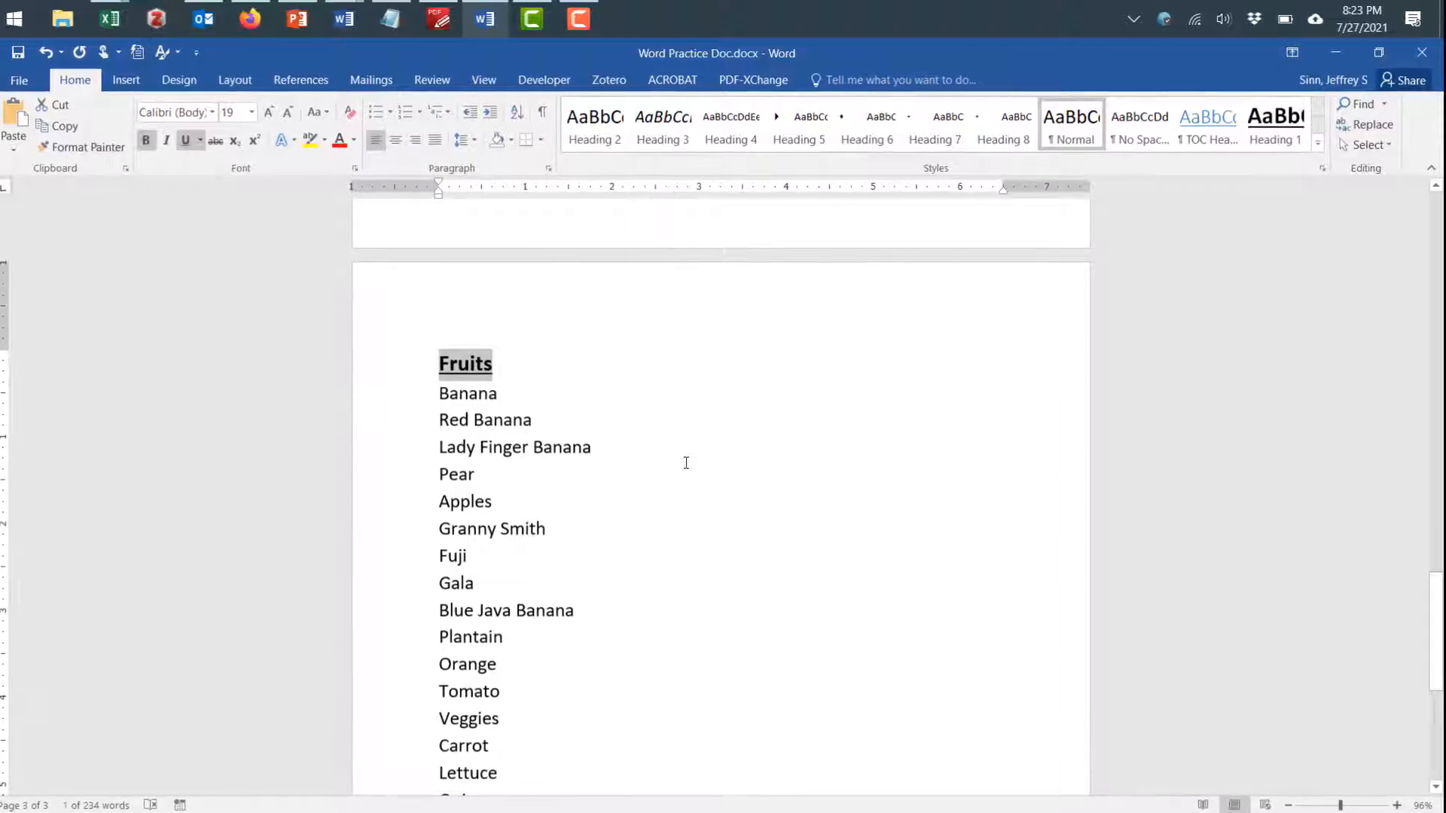
Update the Heading 1 style to match the formatting of the Fruits line
click(479, 426)
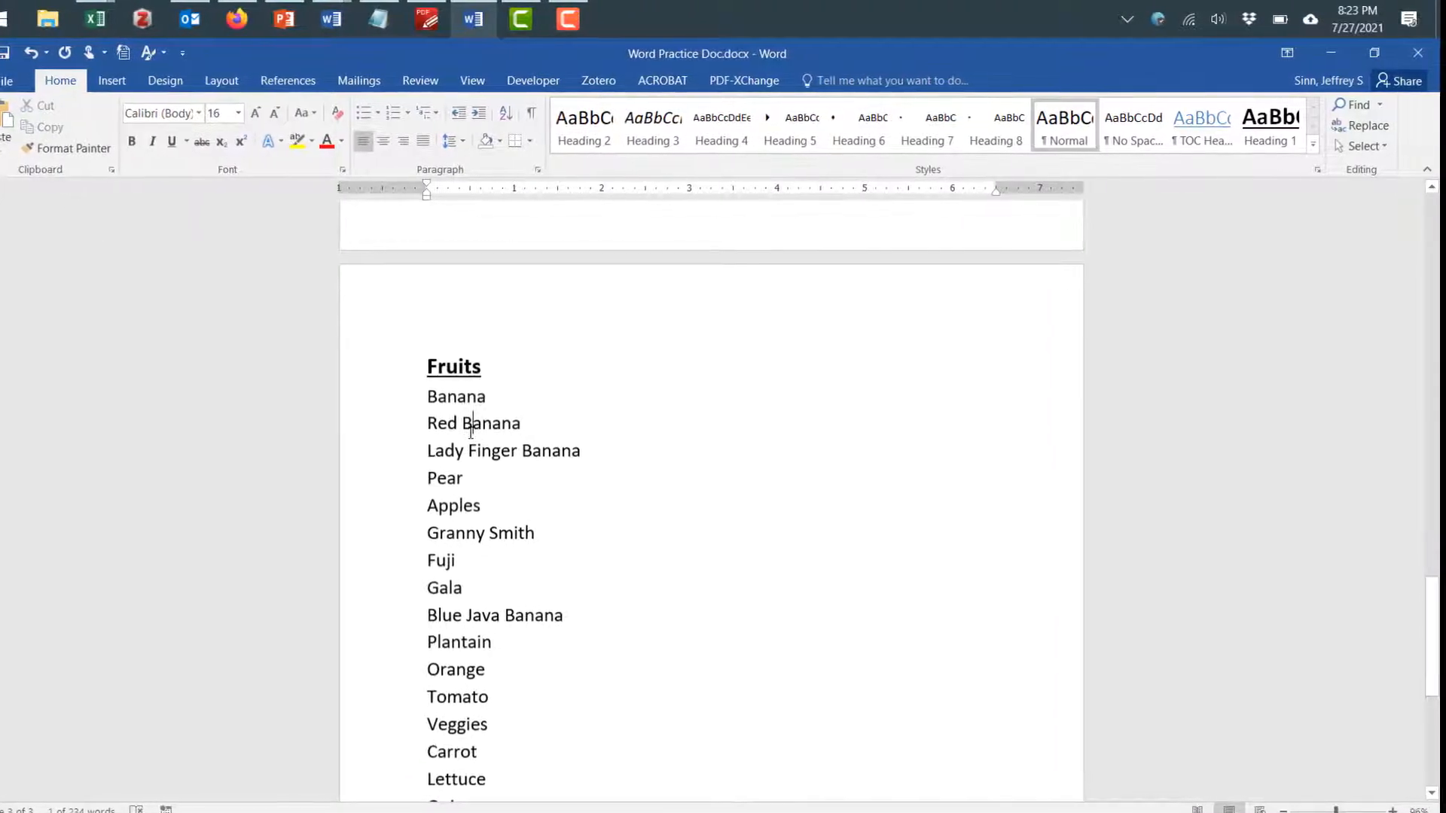
click(456, 365)
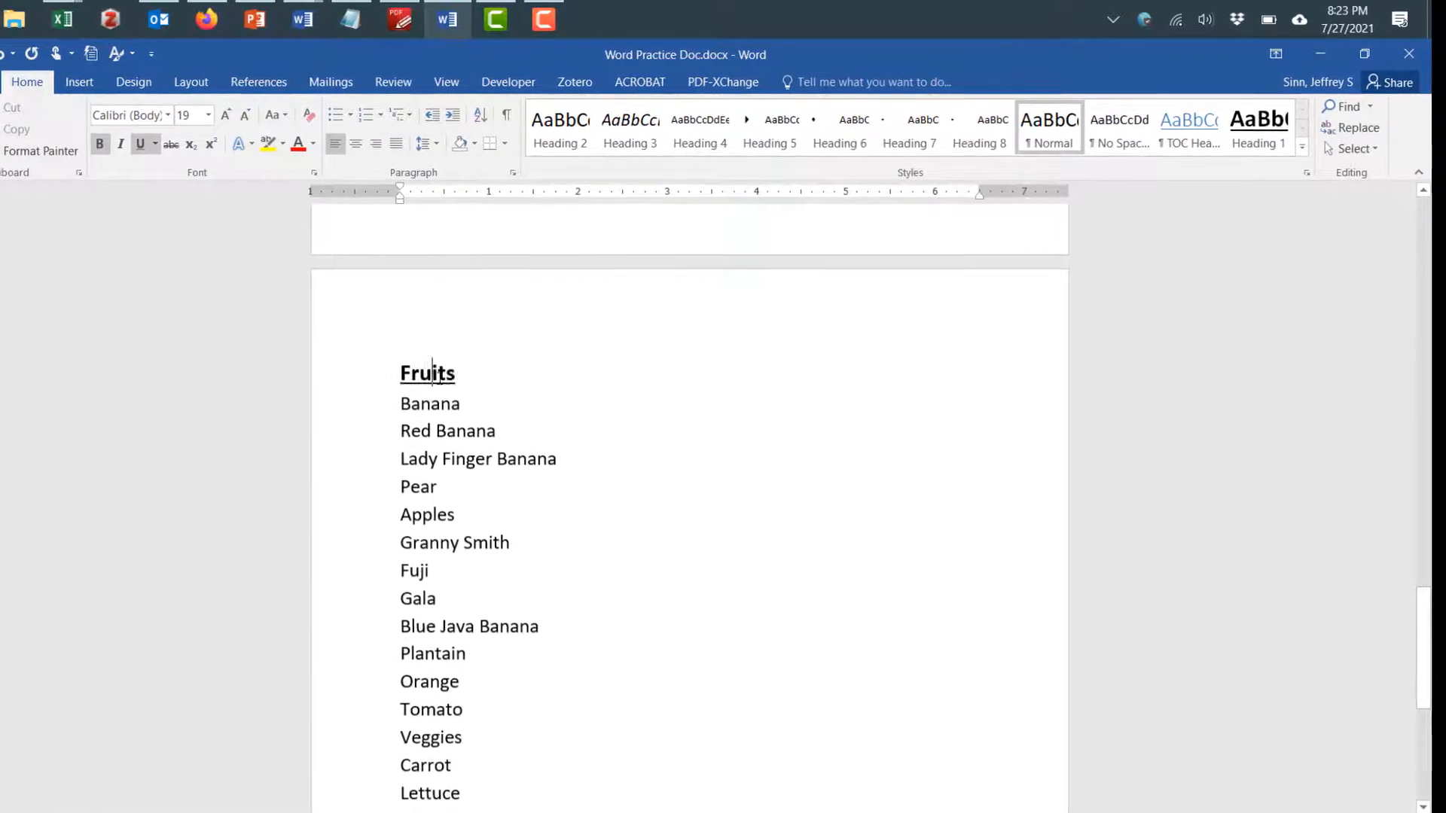
double_click(420, 373)
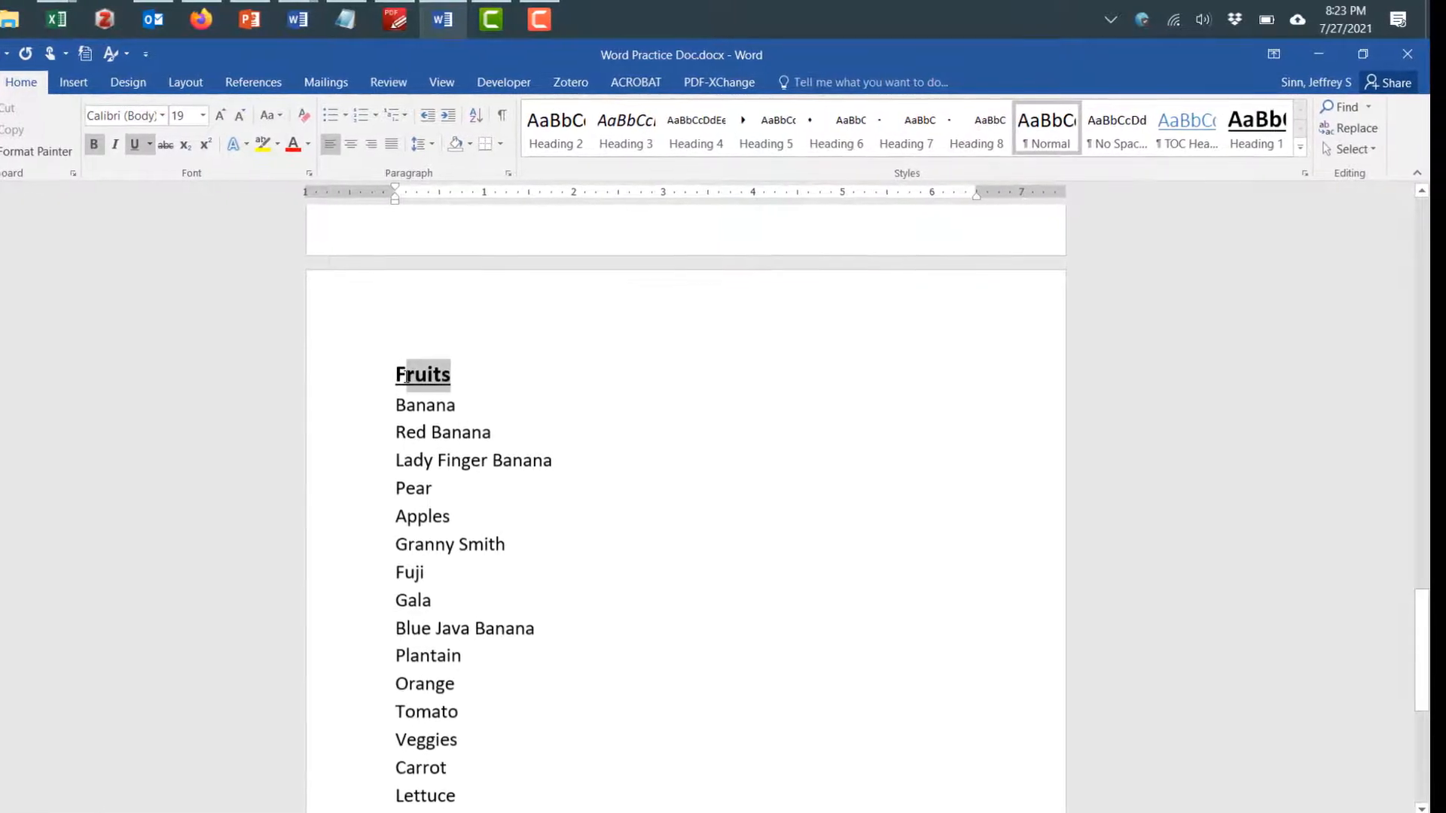
click(1289, 150)
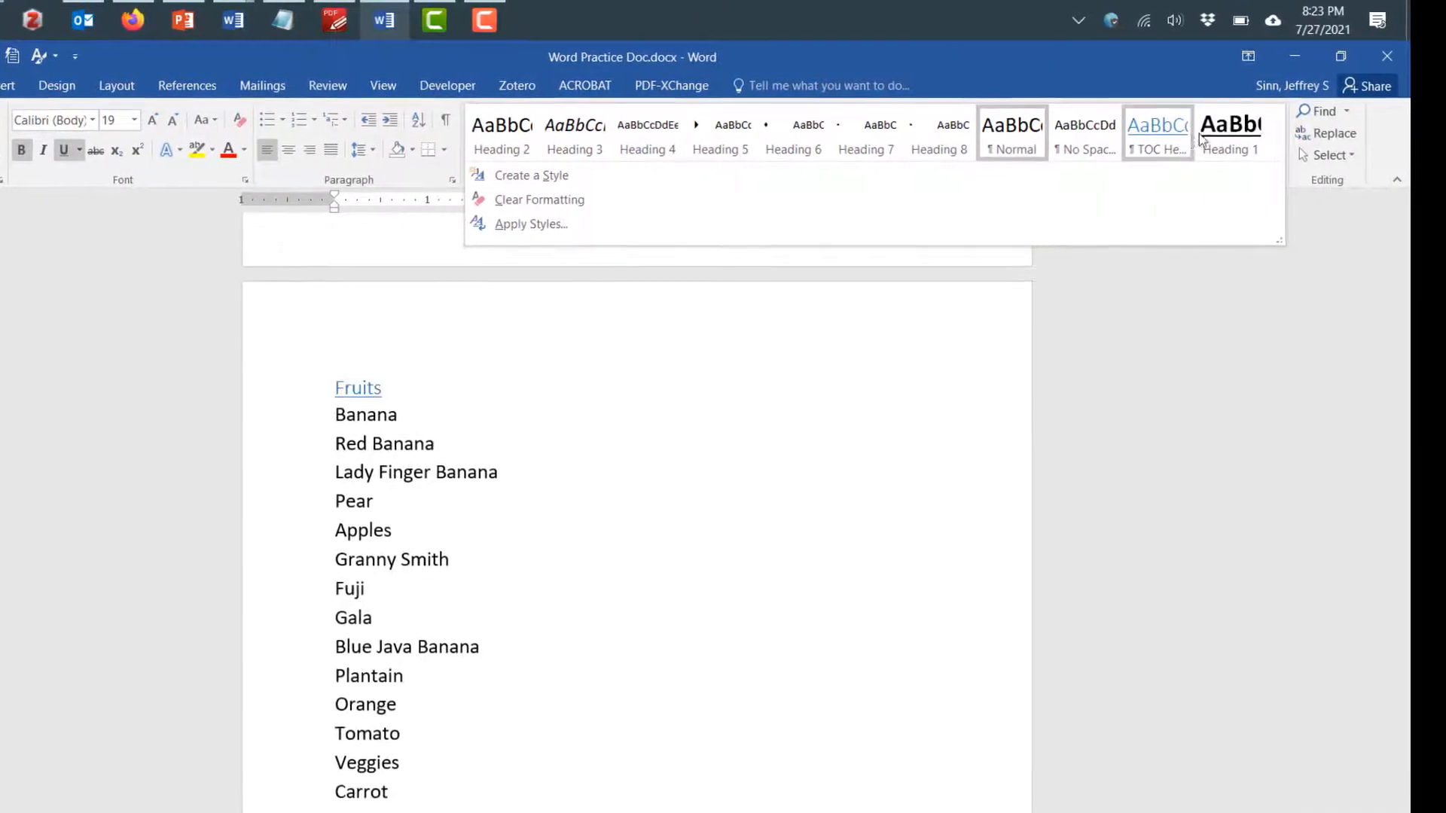
right_click(1224, 144)
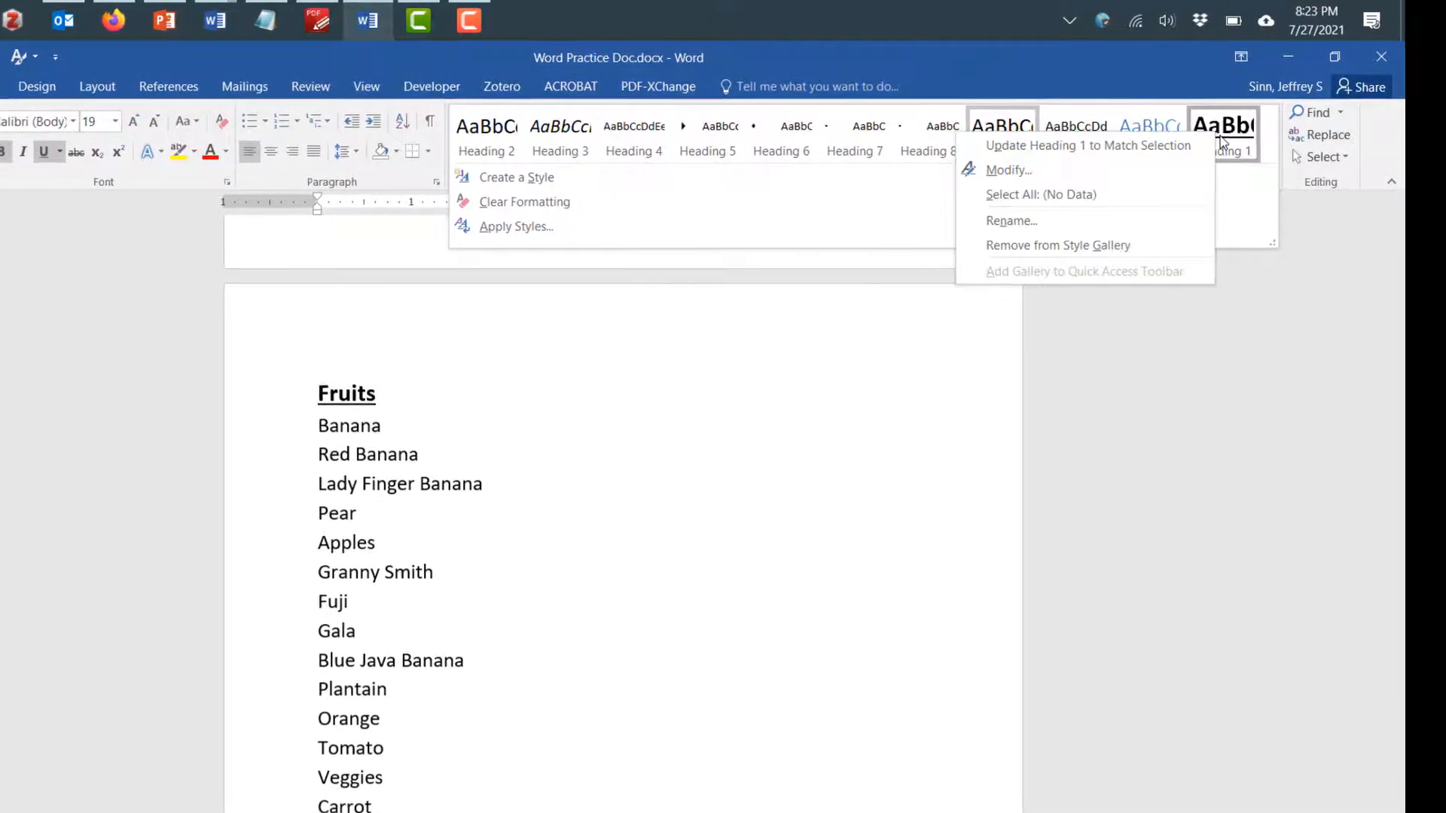
click(1120, 149)
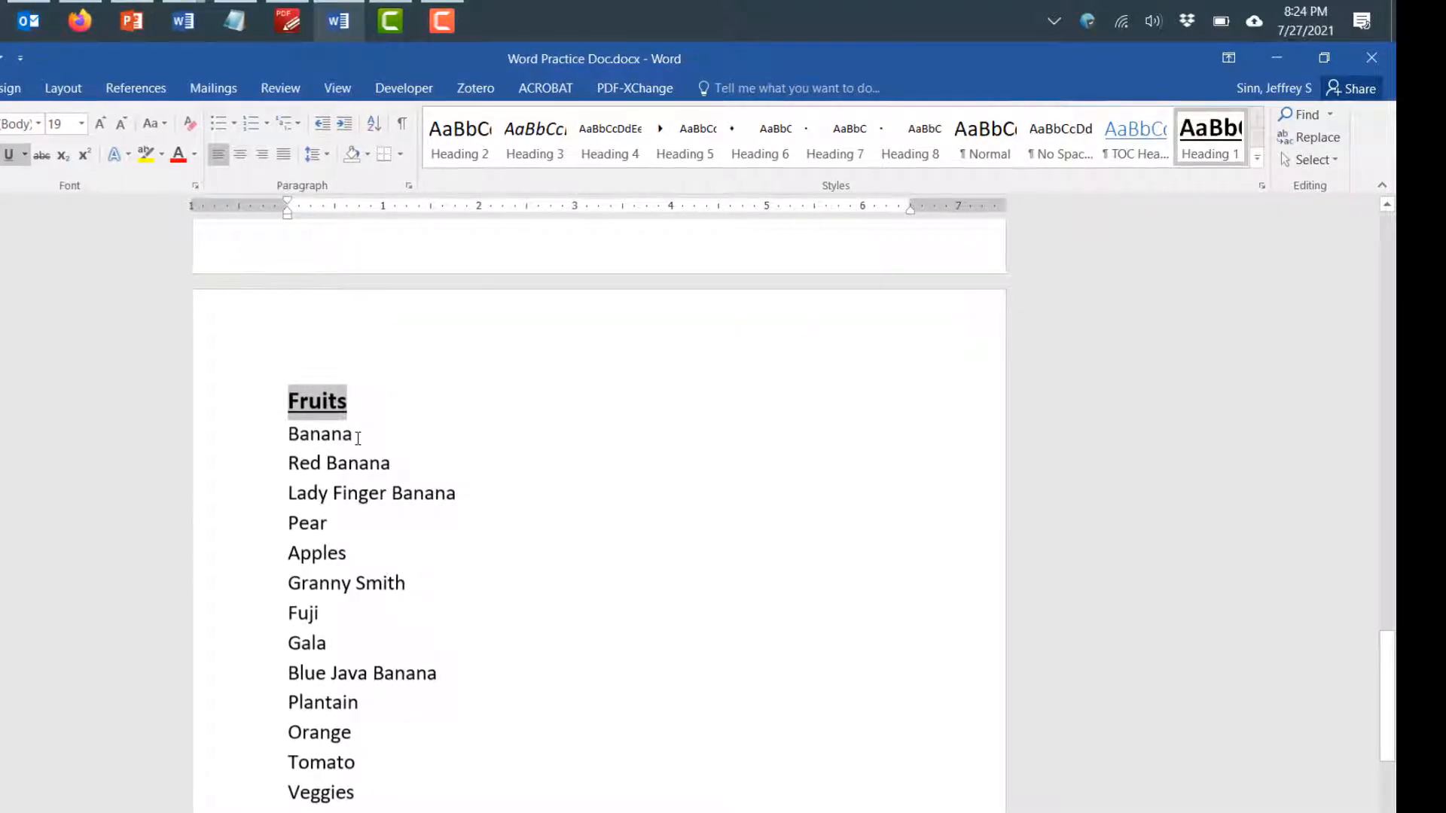
Indent the Banana line by about 0.25 inch and update the Heading 2 style to match it
click(269, 431)
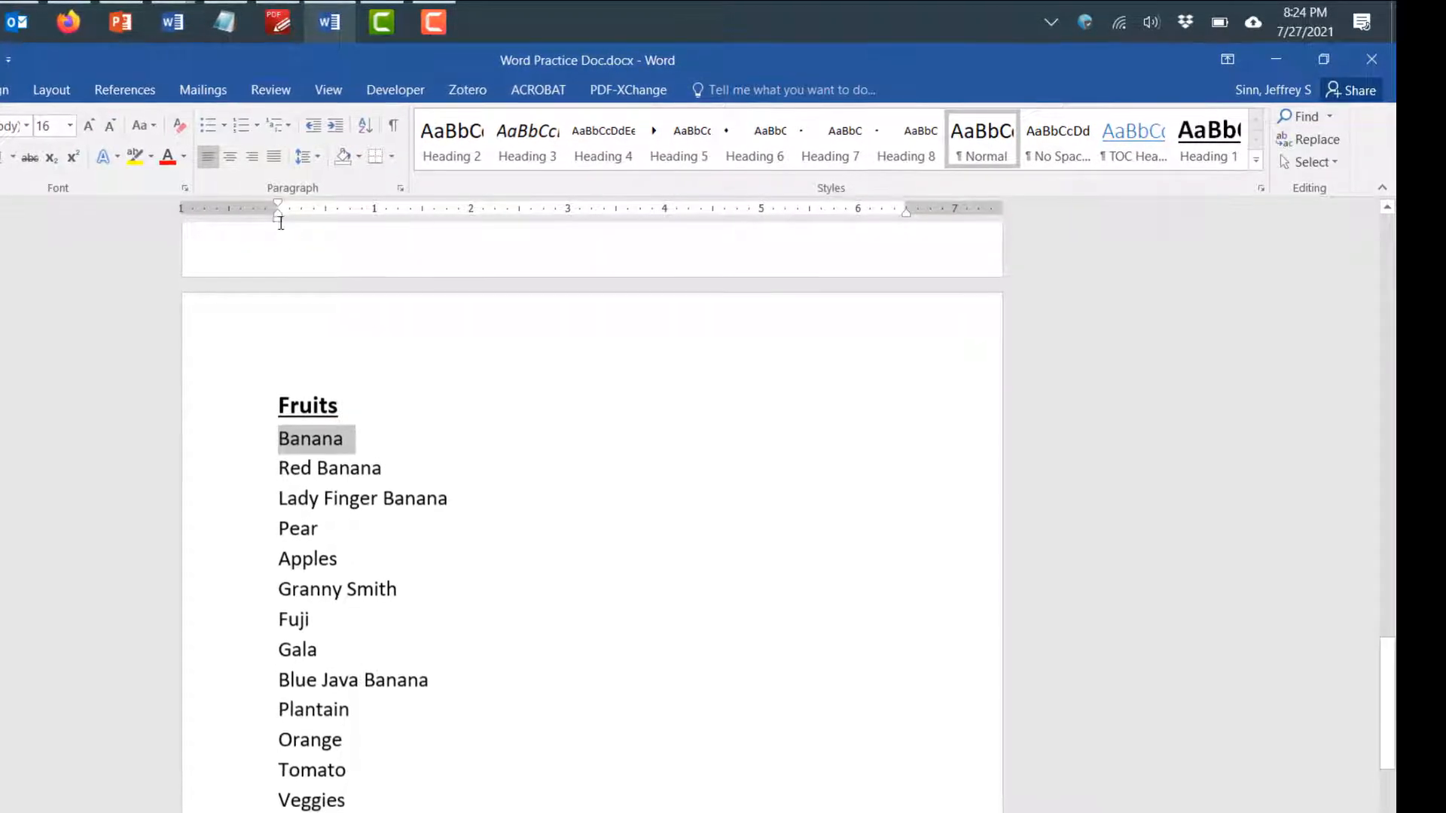
drag(280, 222, 296, 221)
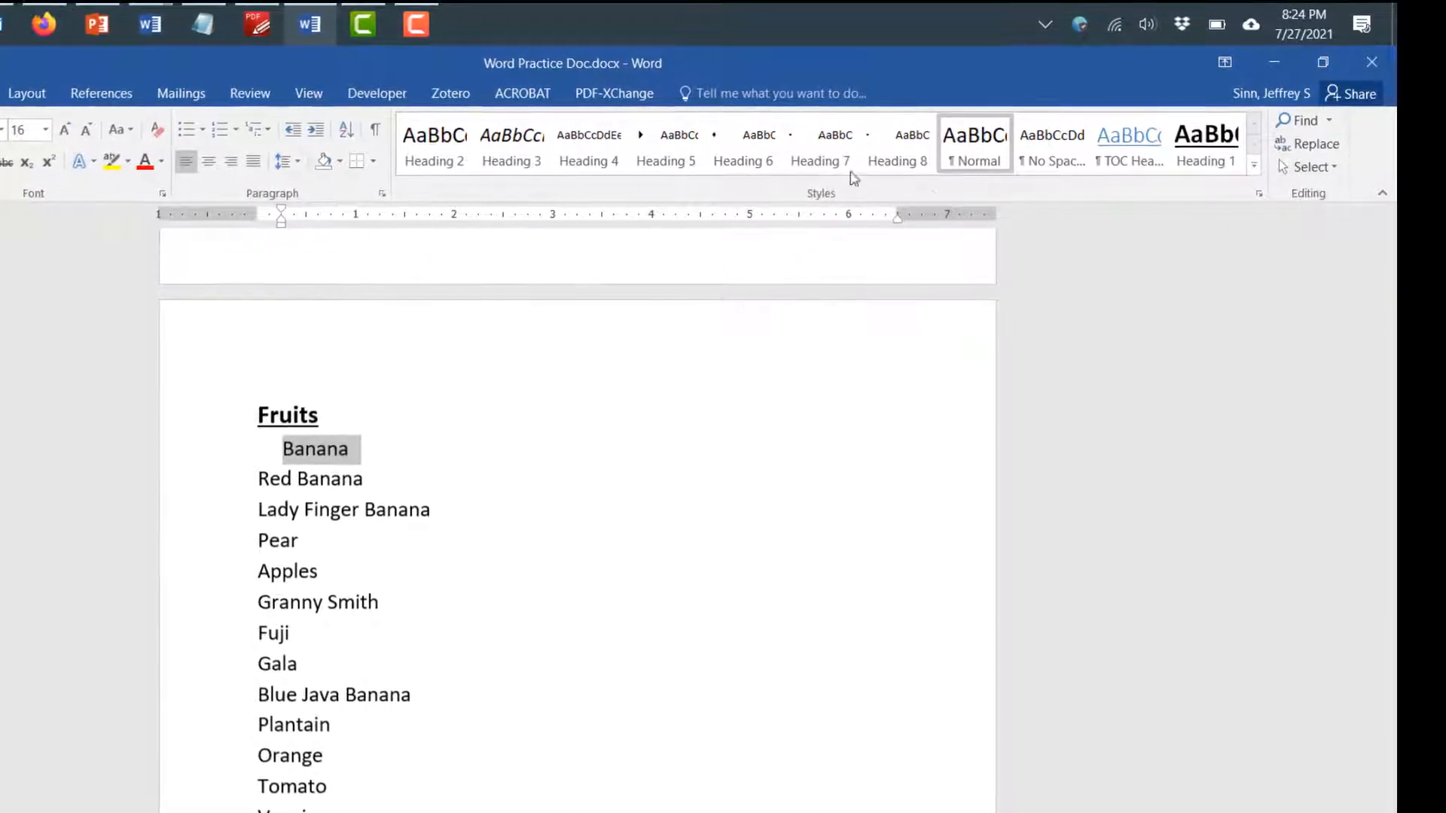
right_click(441, 139)
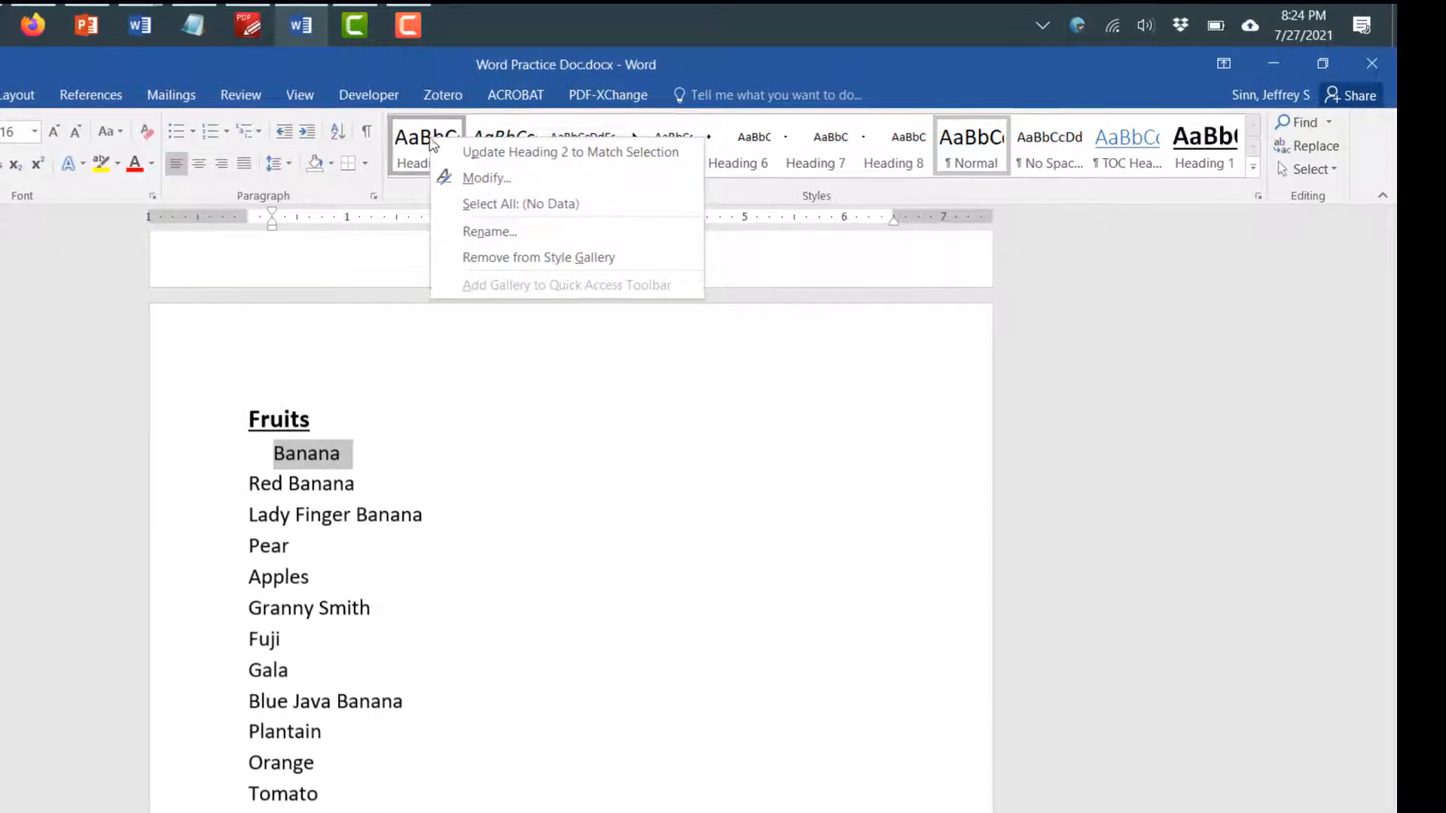
click(455, 154)
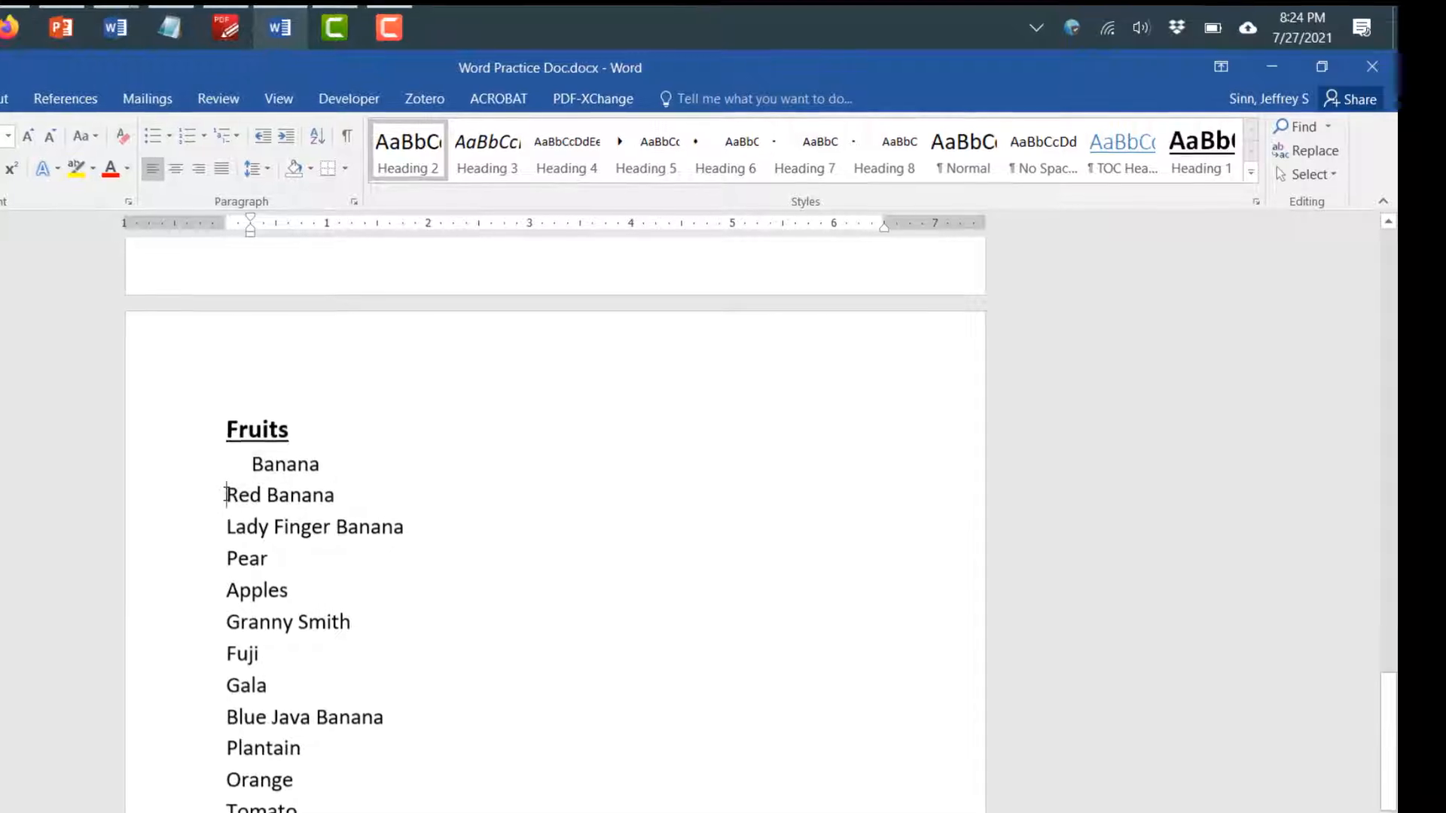
Indent the Red Banana line by about 0.5 inch and make it italic in a smaller font size
drag(229, 493, 351, 498)
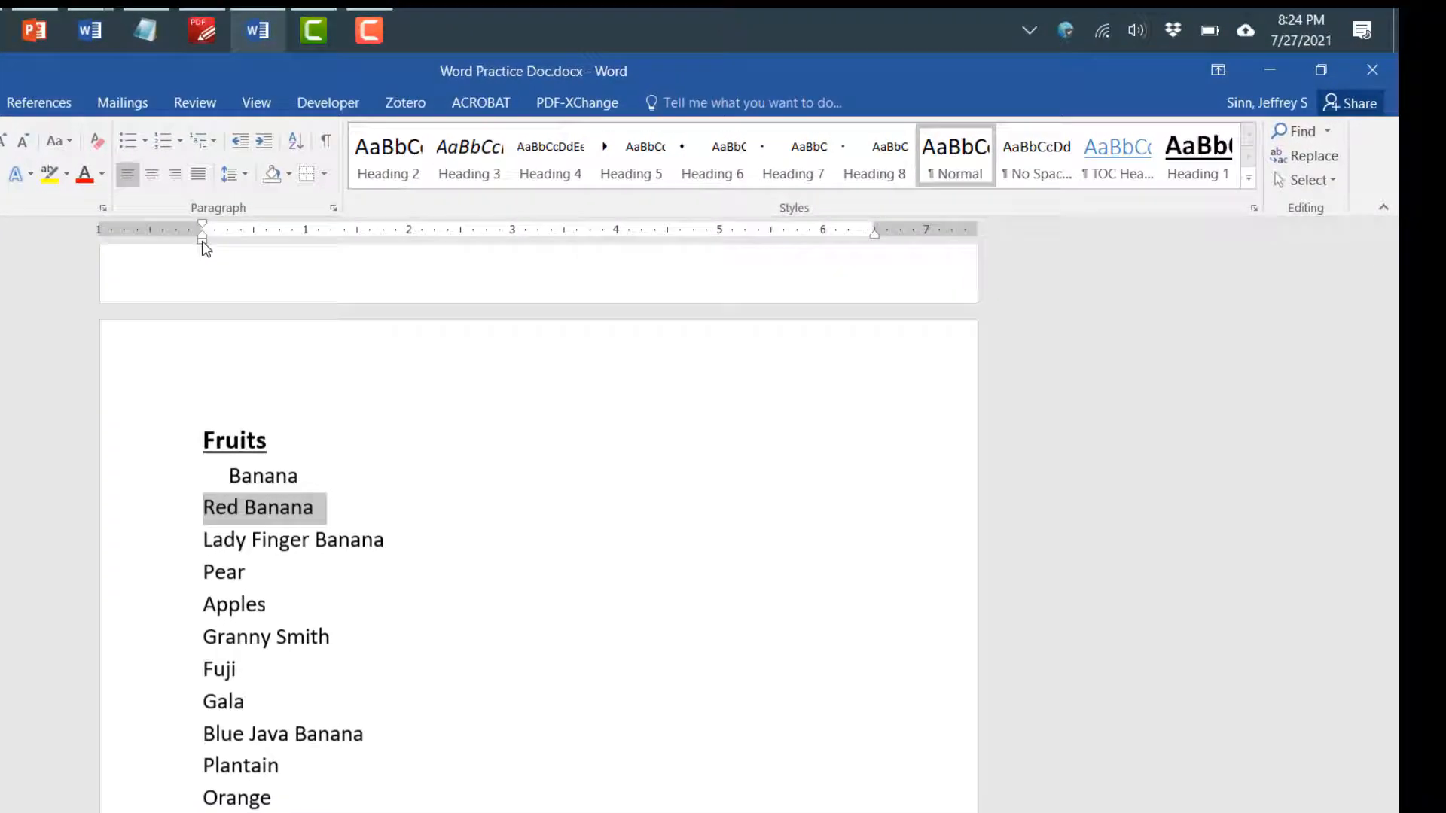
mouse_move(202, 242)
mouse_down()
mouse_move(254, 244)
mouse_move(237, 248)
mouse_up()
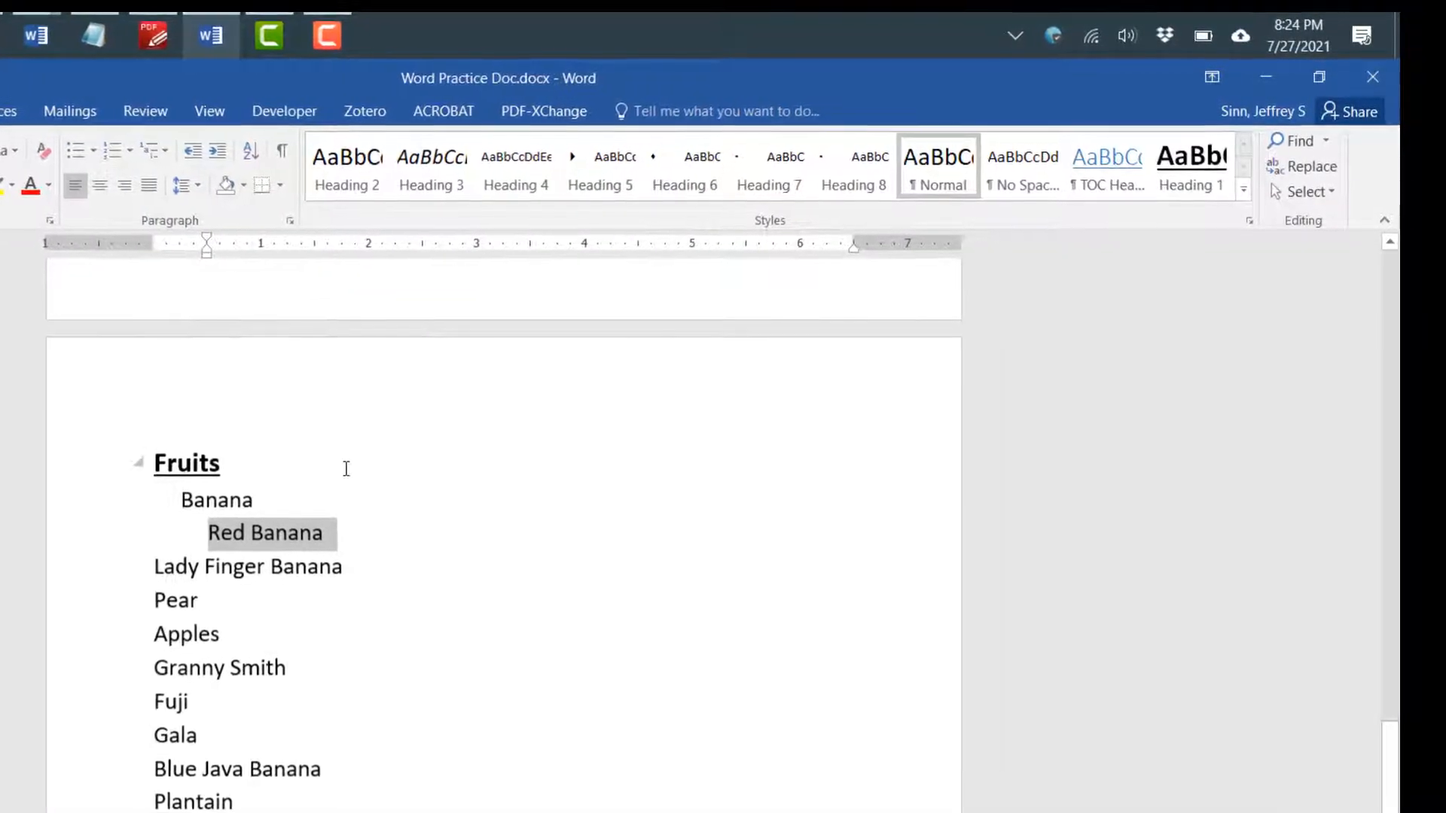
key(ctrl+i)
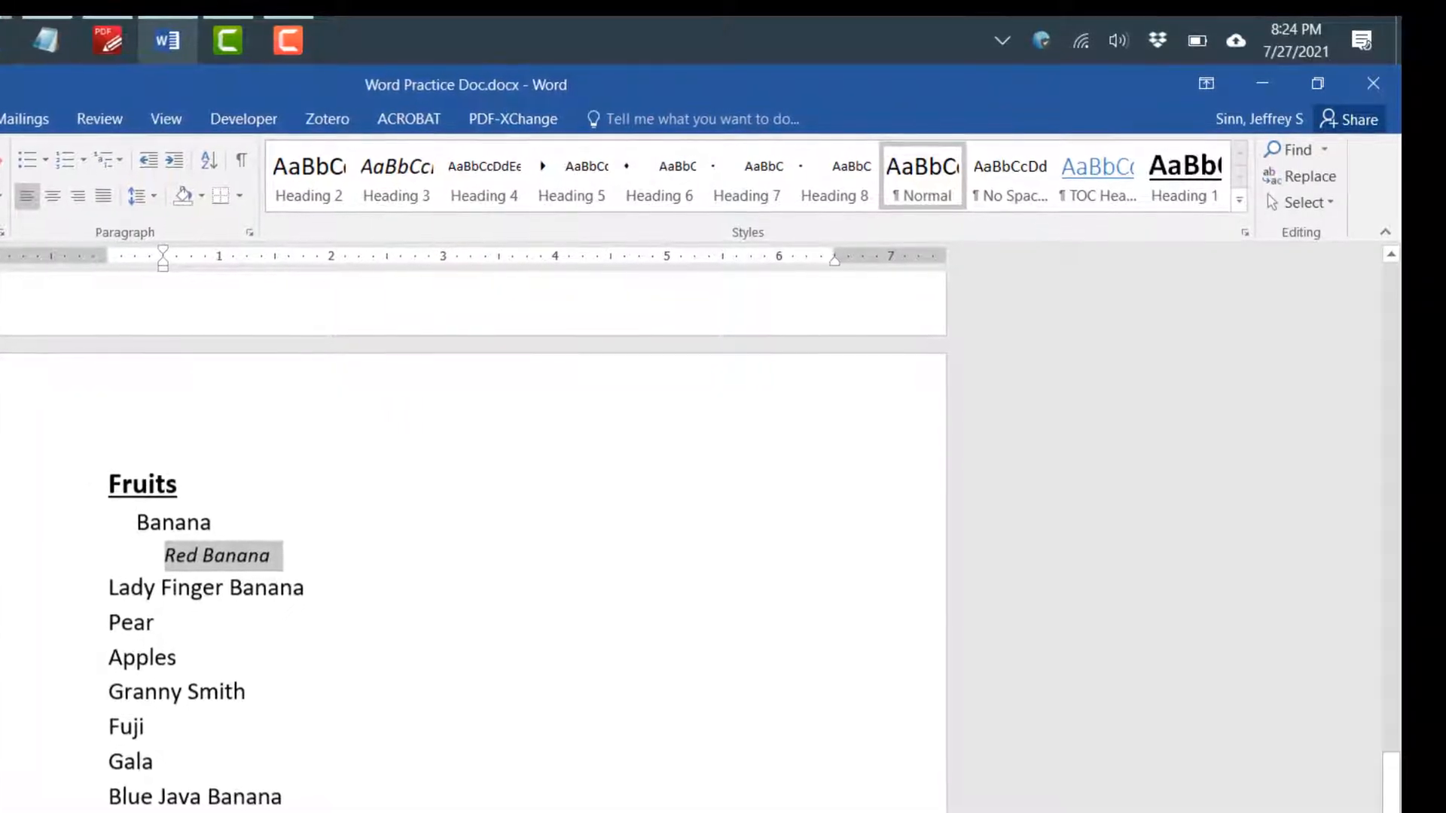
Update the Heading 3 style to match the formatting of the Red Banana line
right_click(391, 198)
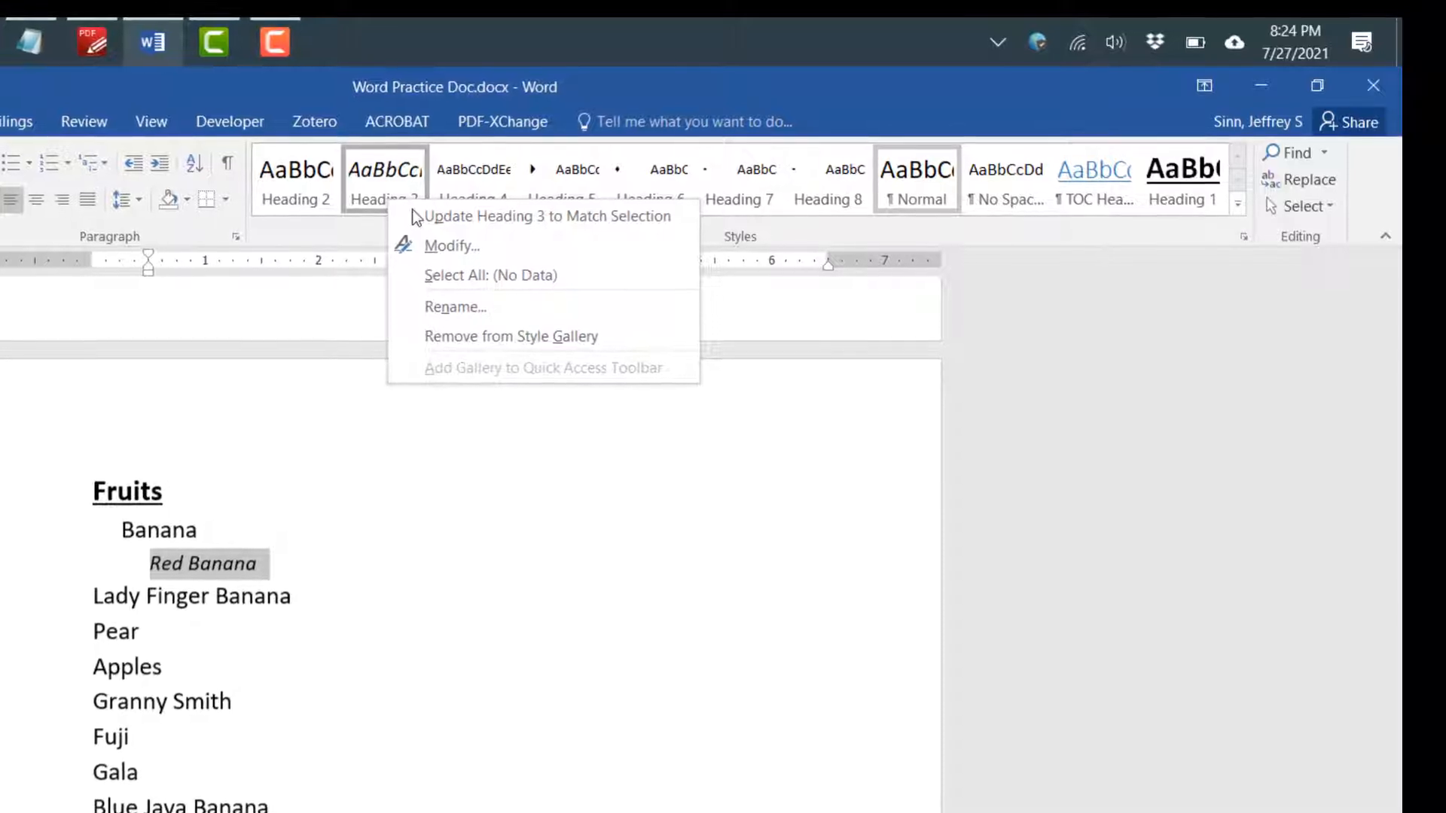
click(476, 245)
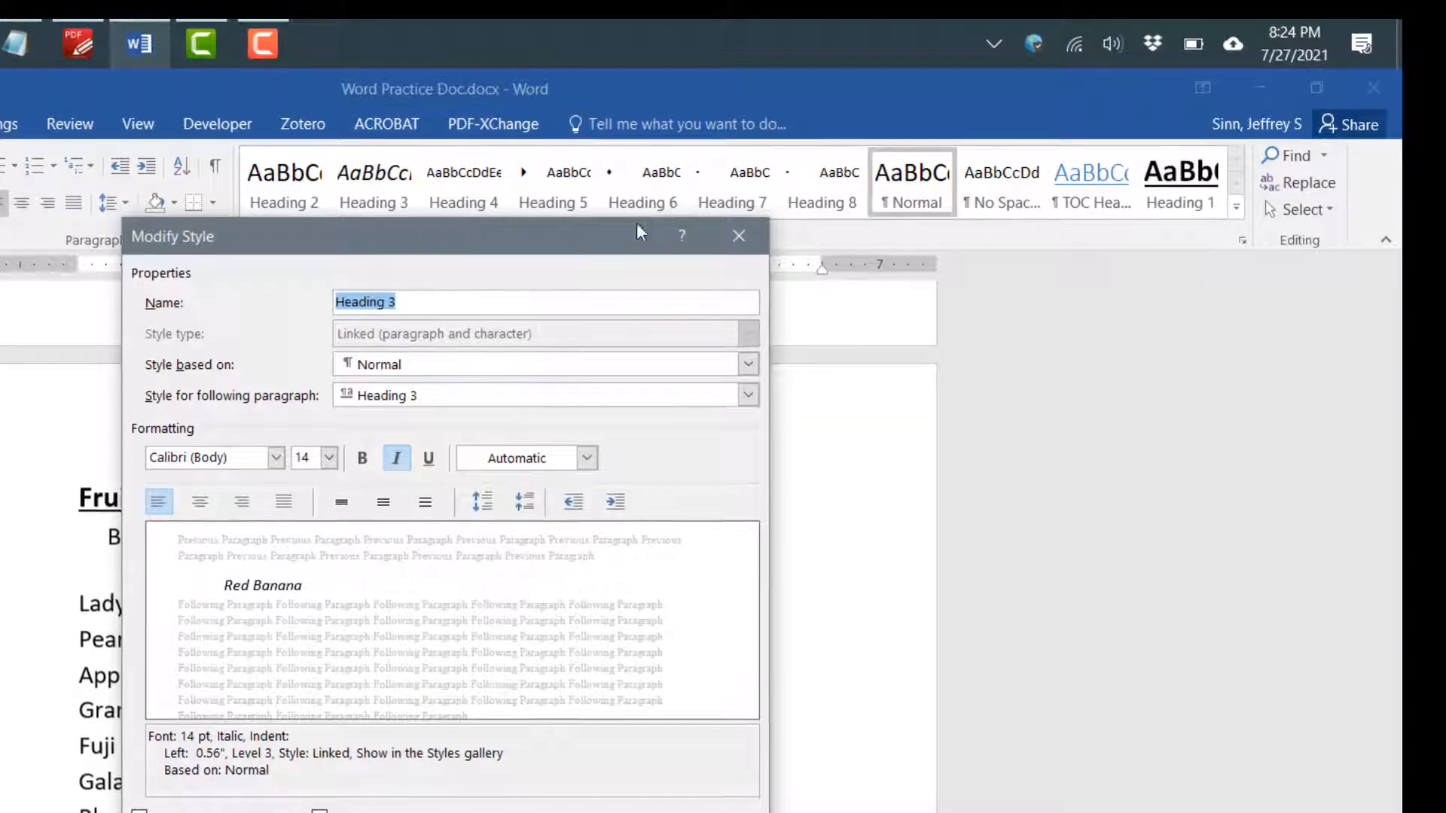
click(738, 235)
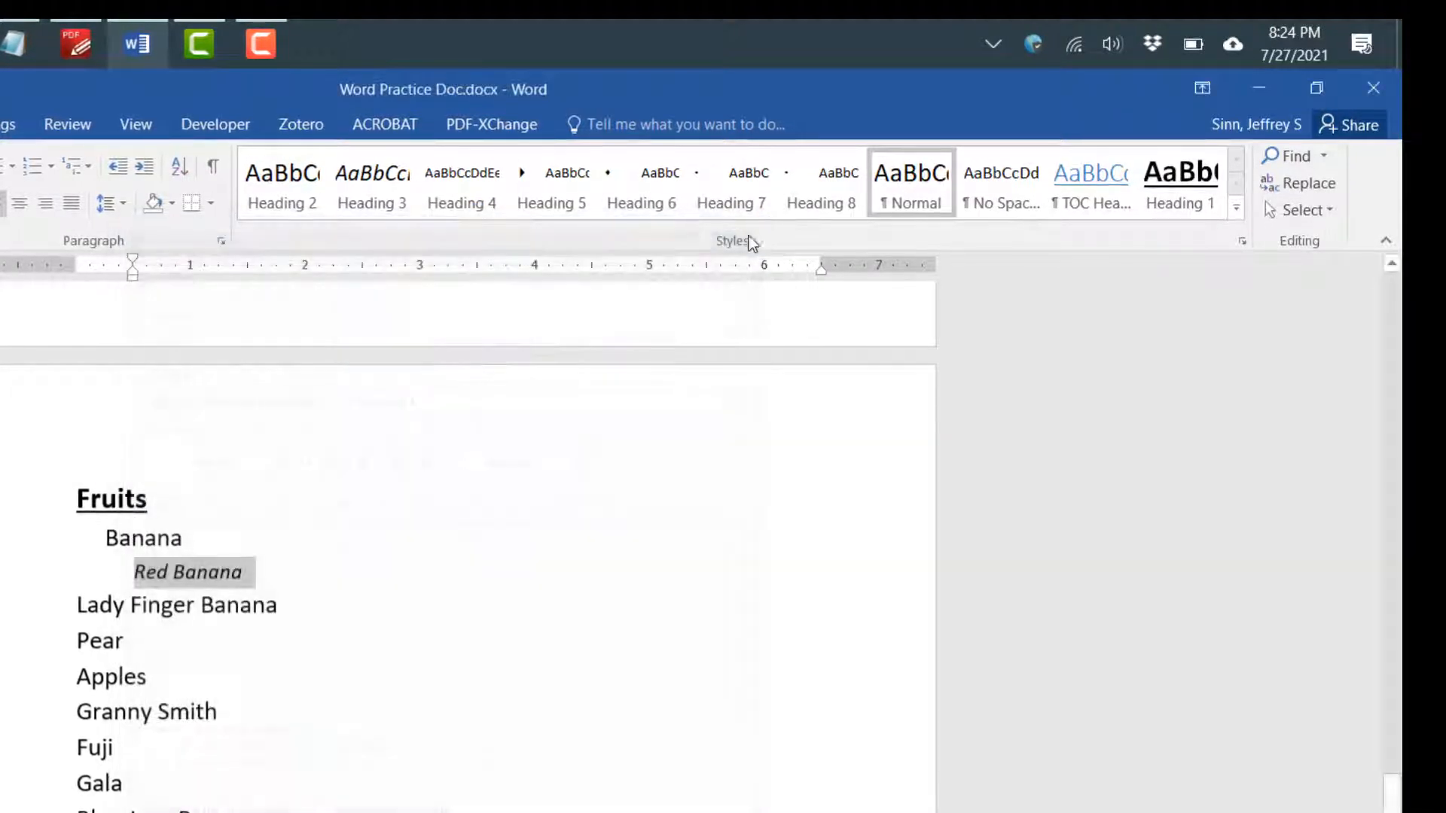
right_click(405, 203)
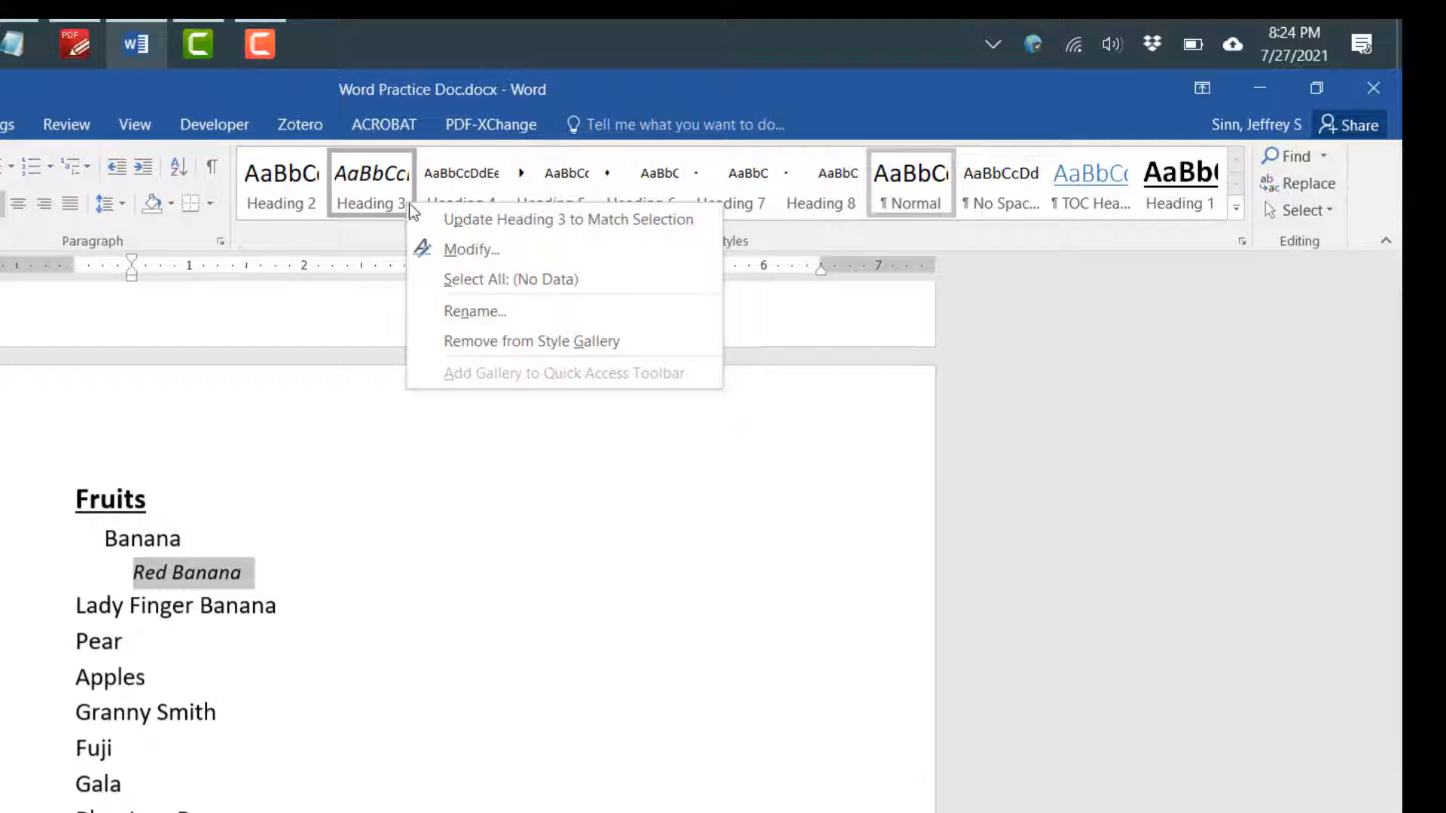
click(452, 219)
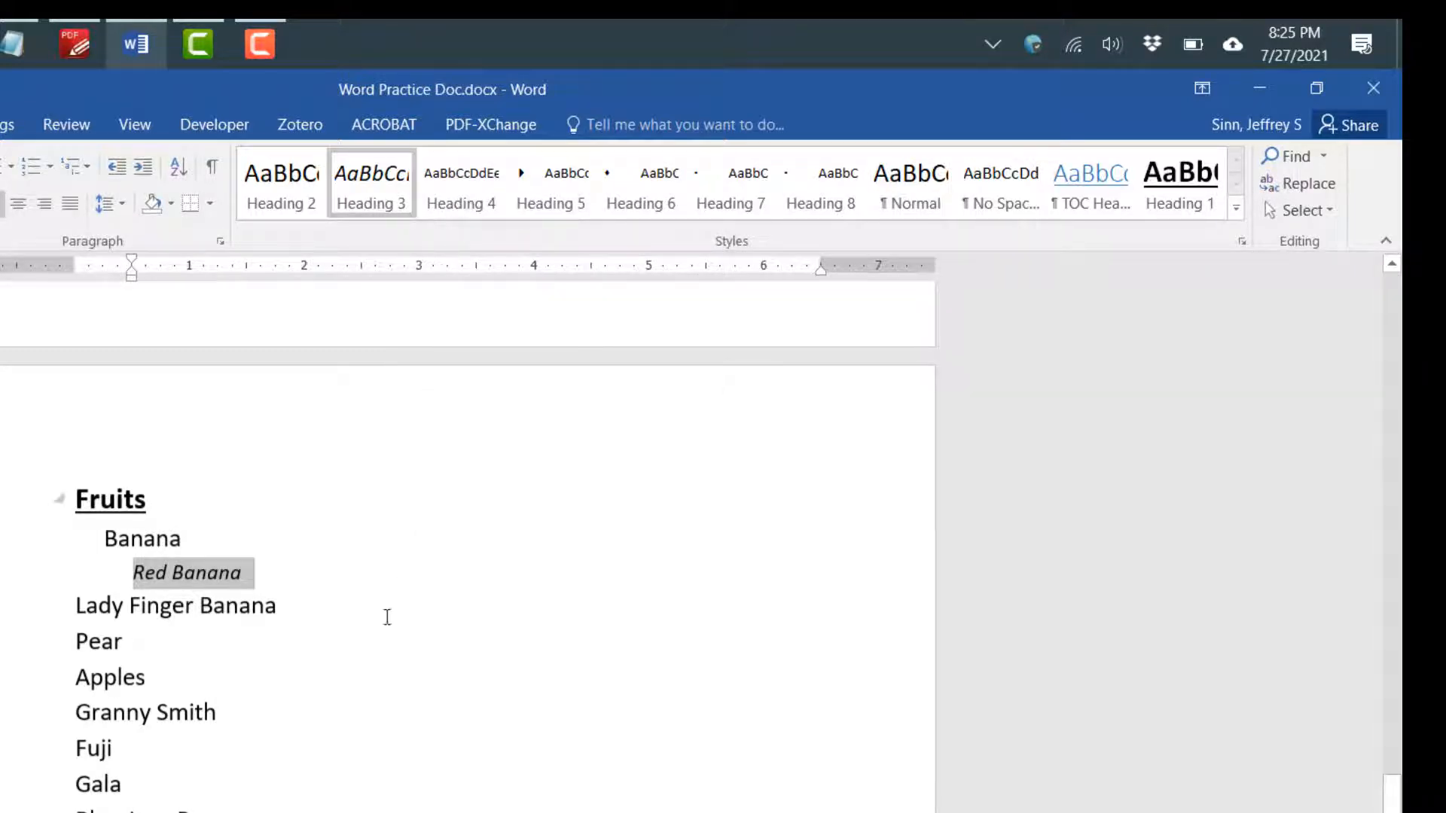
Demote the Lady Finger Banana line to Heading 3 so it sits under Banana alongside Red Banana
click(288, 604)
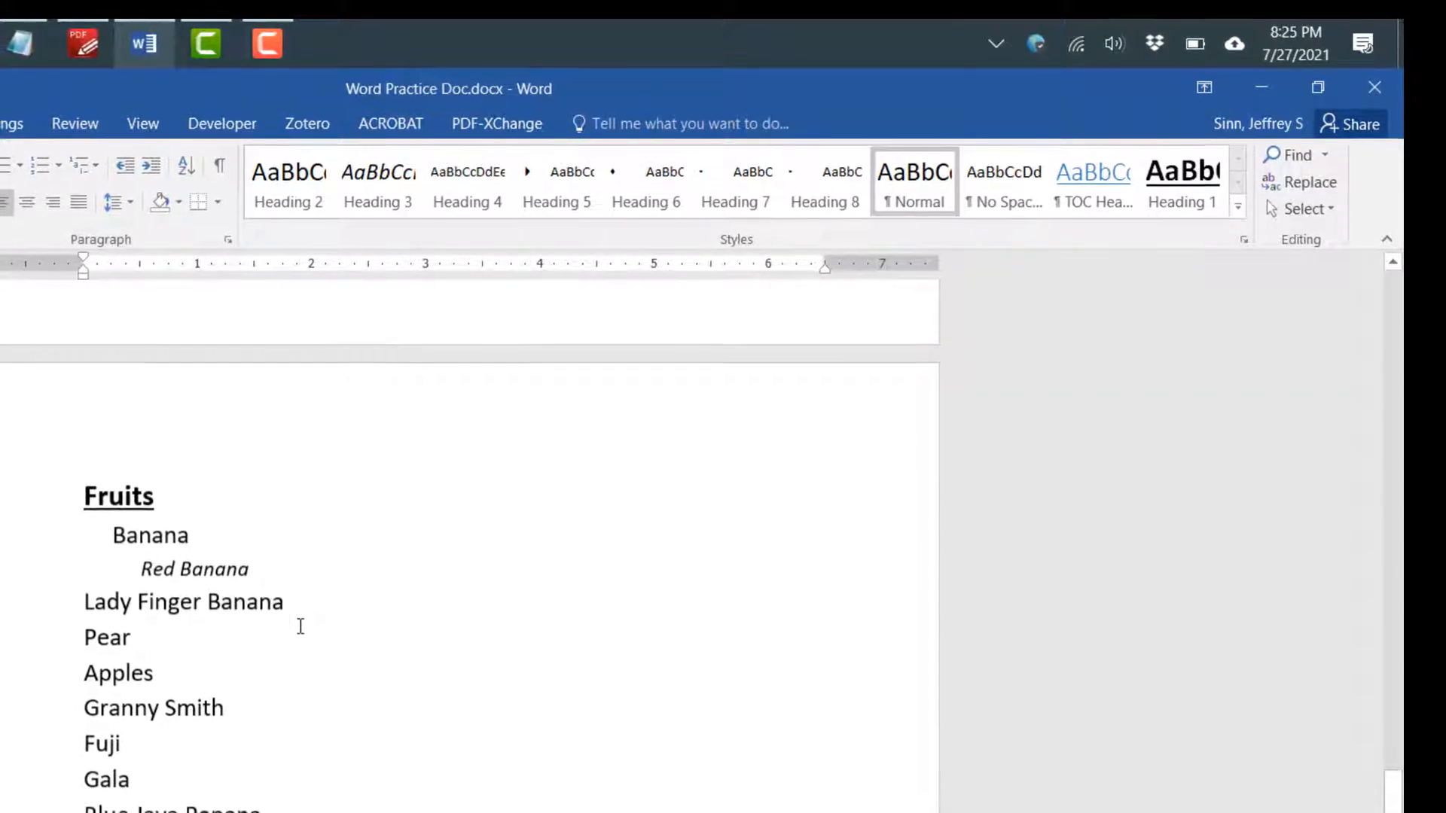
click(90, 598)
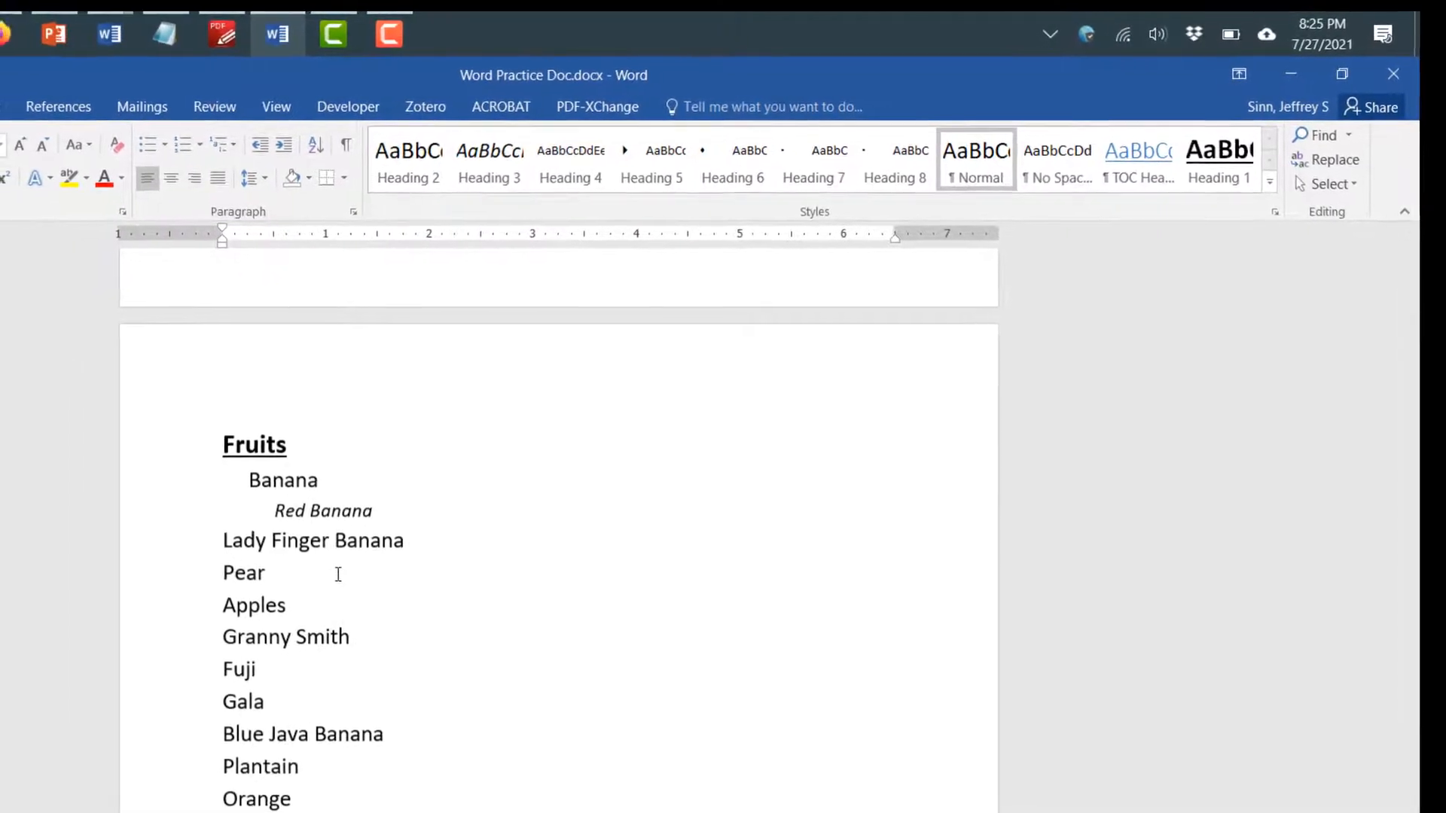
key(alt+shift+Right)
key(alt+shift+Right)
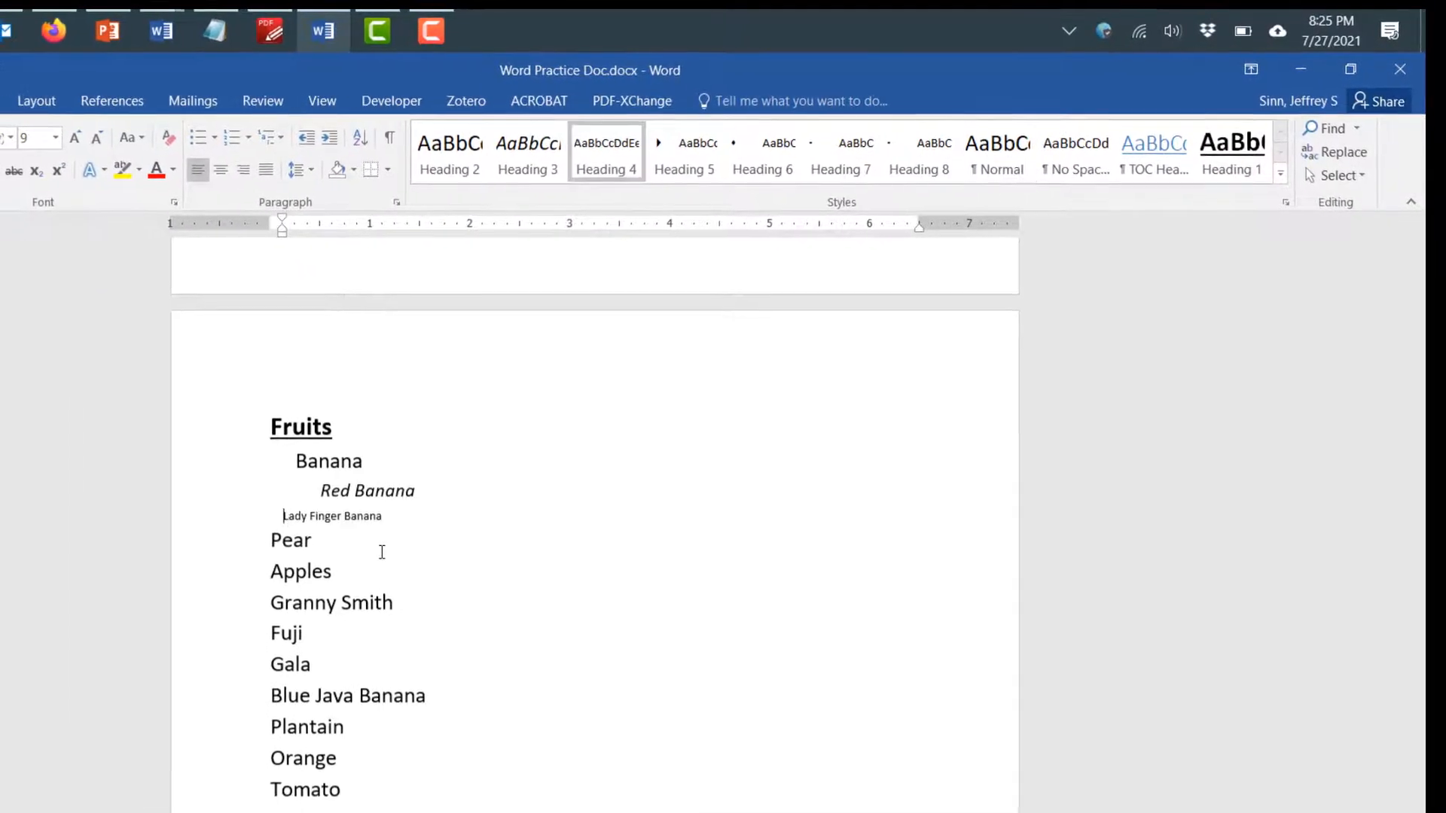
key(alt+shift+Left)
key(alt+shift+Left)
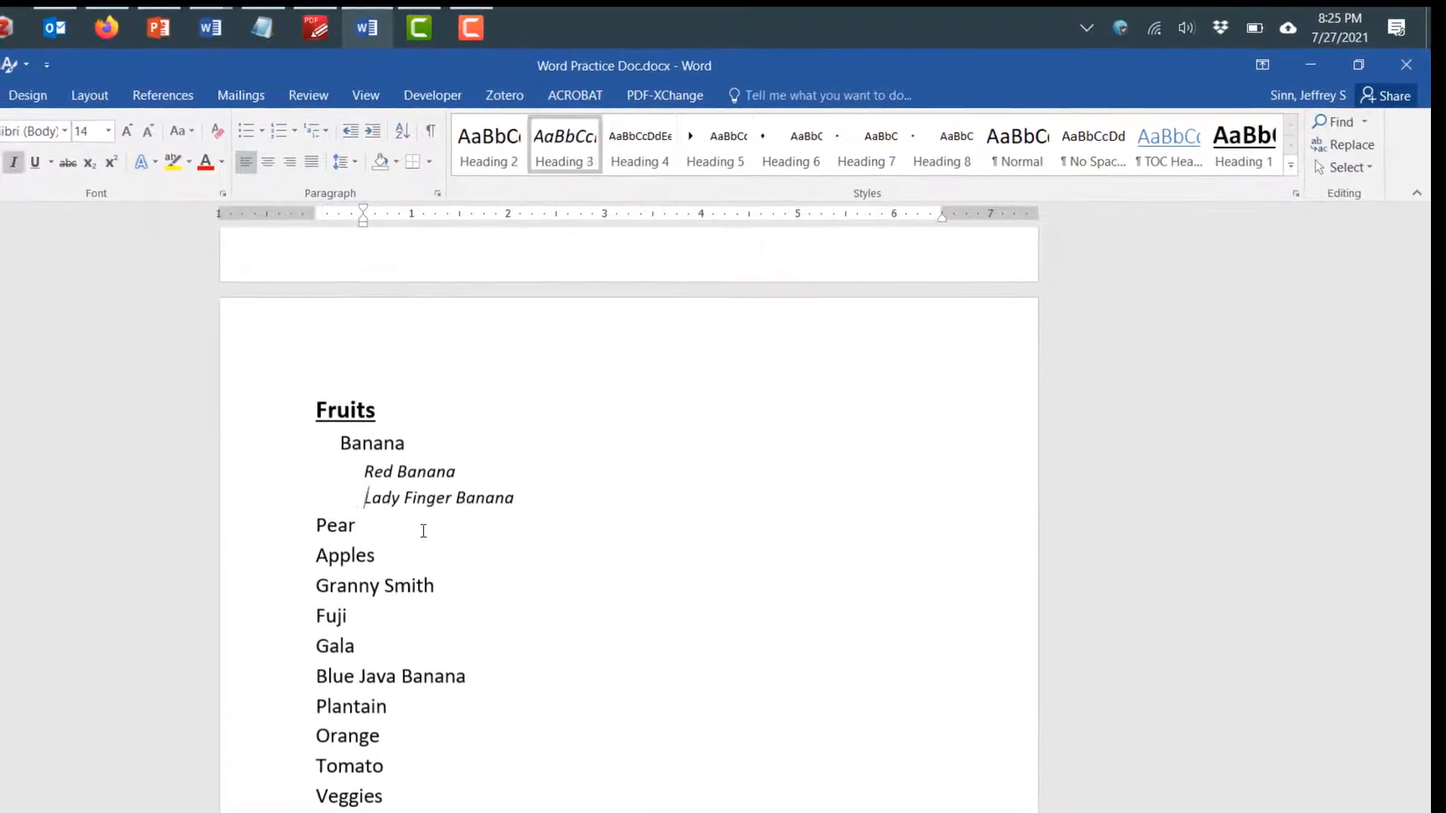
Turn the Pear line into a Heading 2 item under Fruits
click(442, 521)
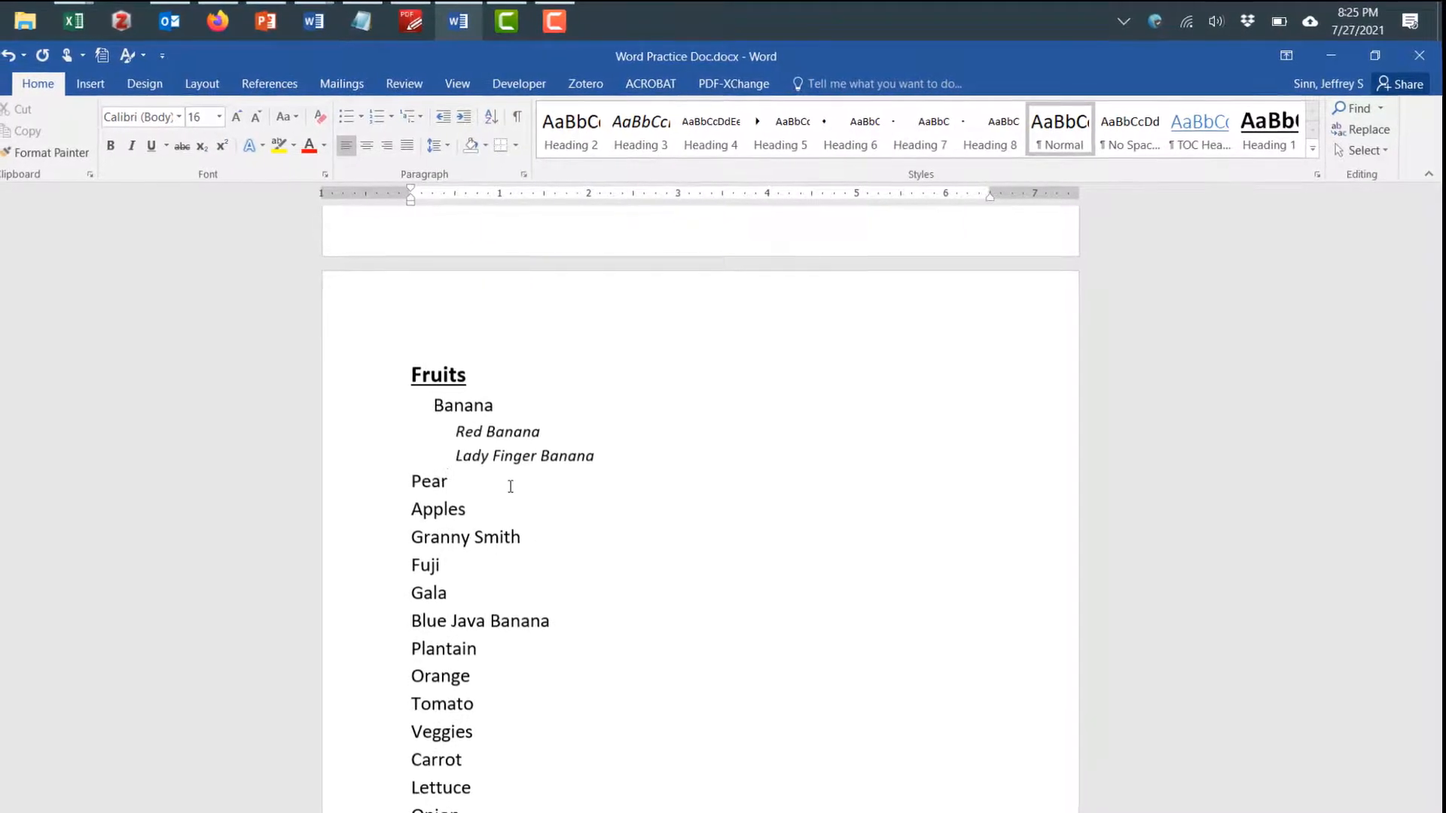
key(alt+shift+Right)
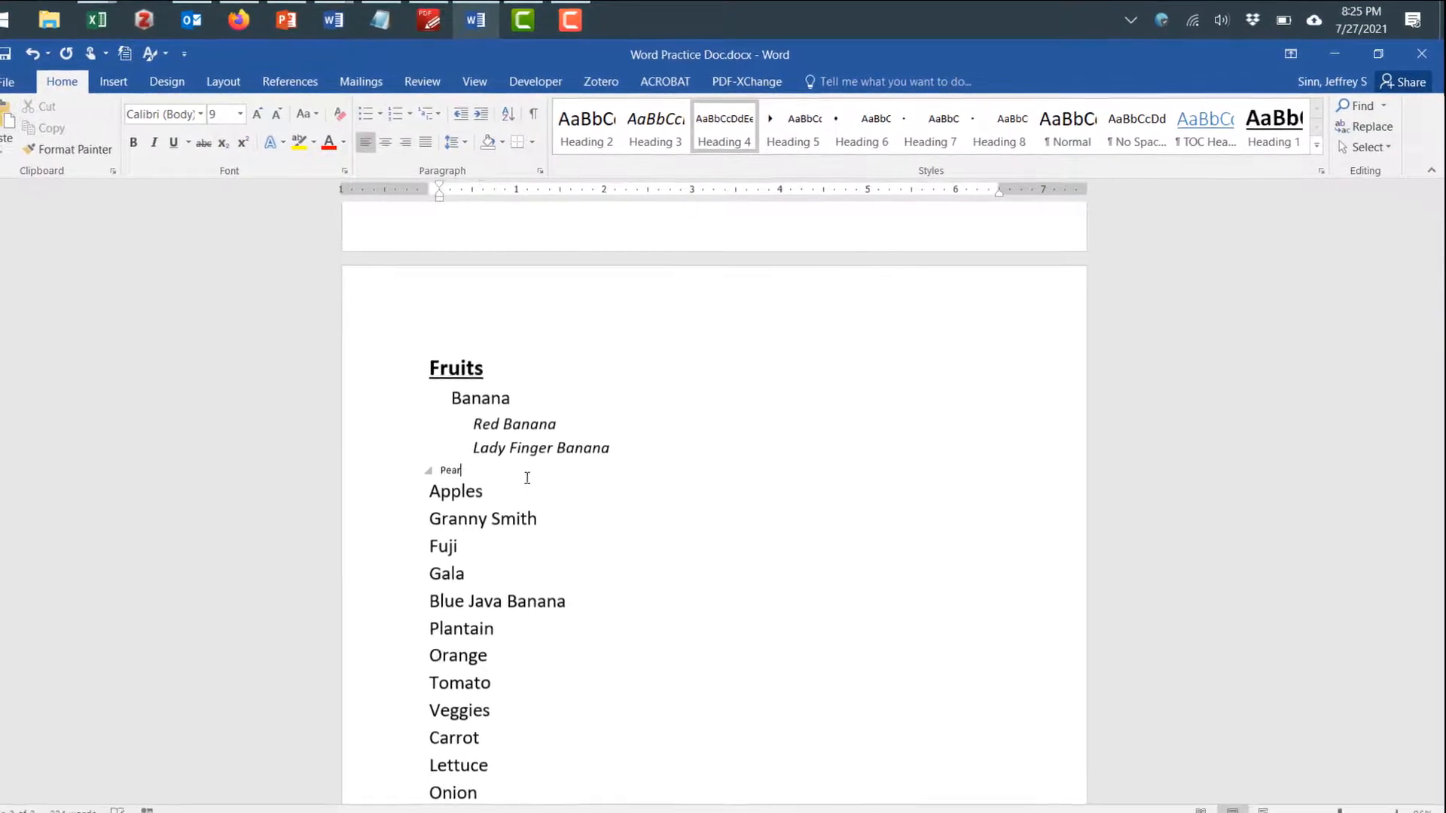
key(alt+shift+Left)
key(alt+shift+Left)
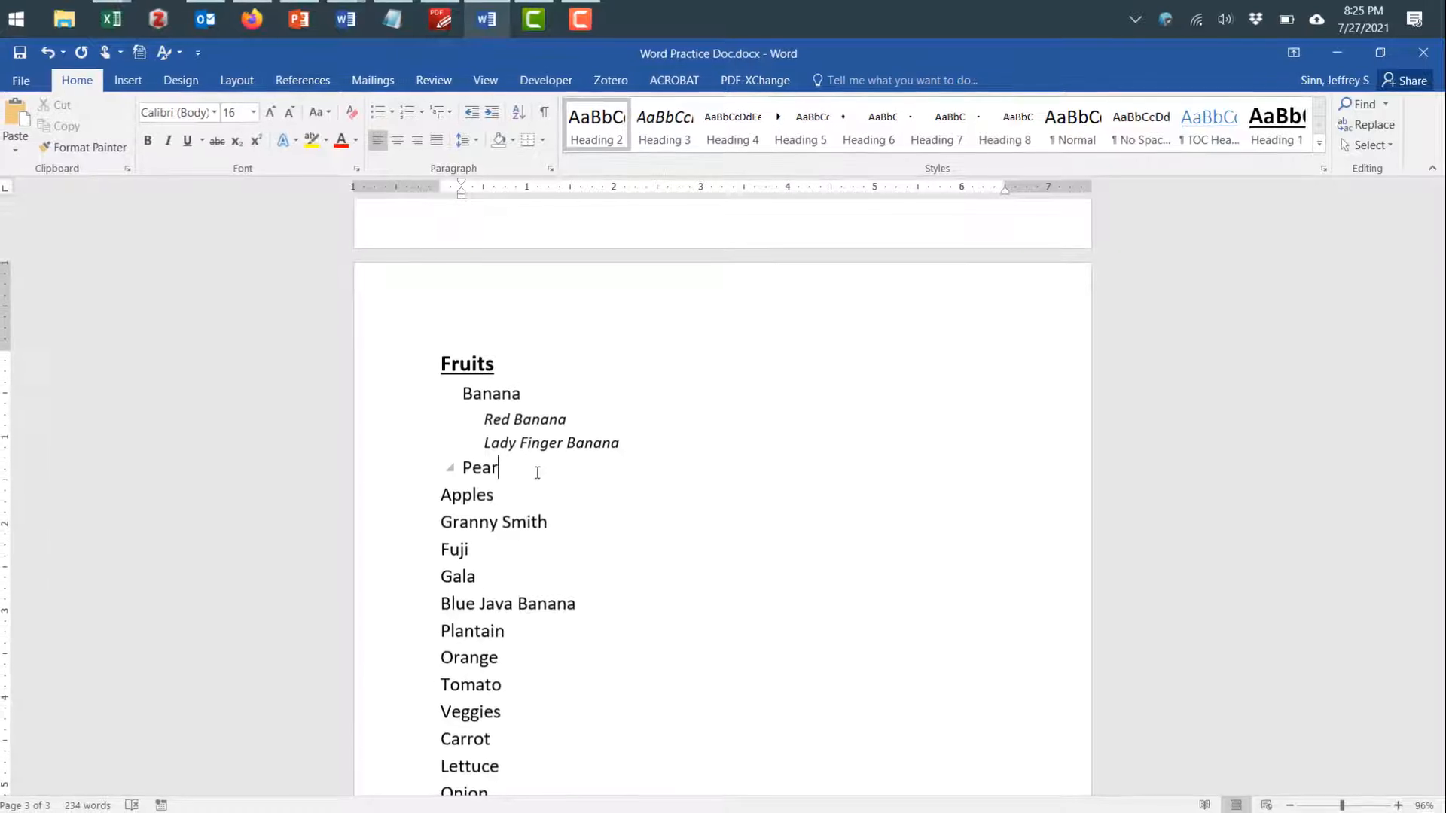
Turn the Apples line into a Heading 2 item at the same level as Pear
key(Down)
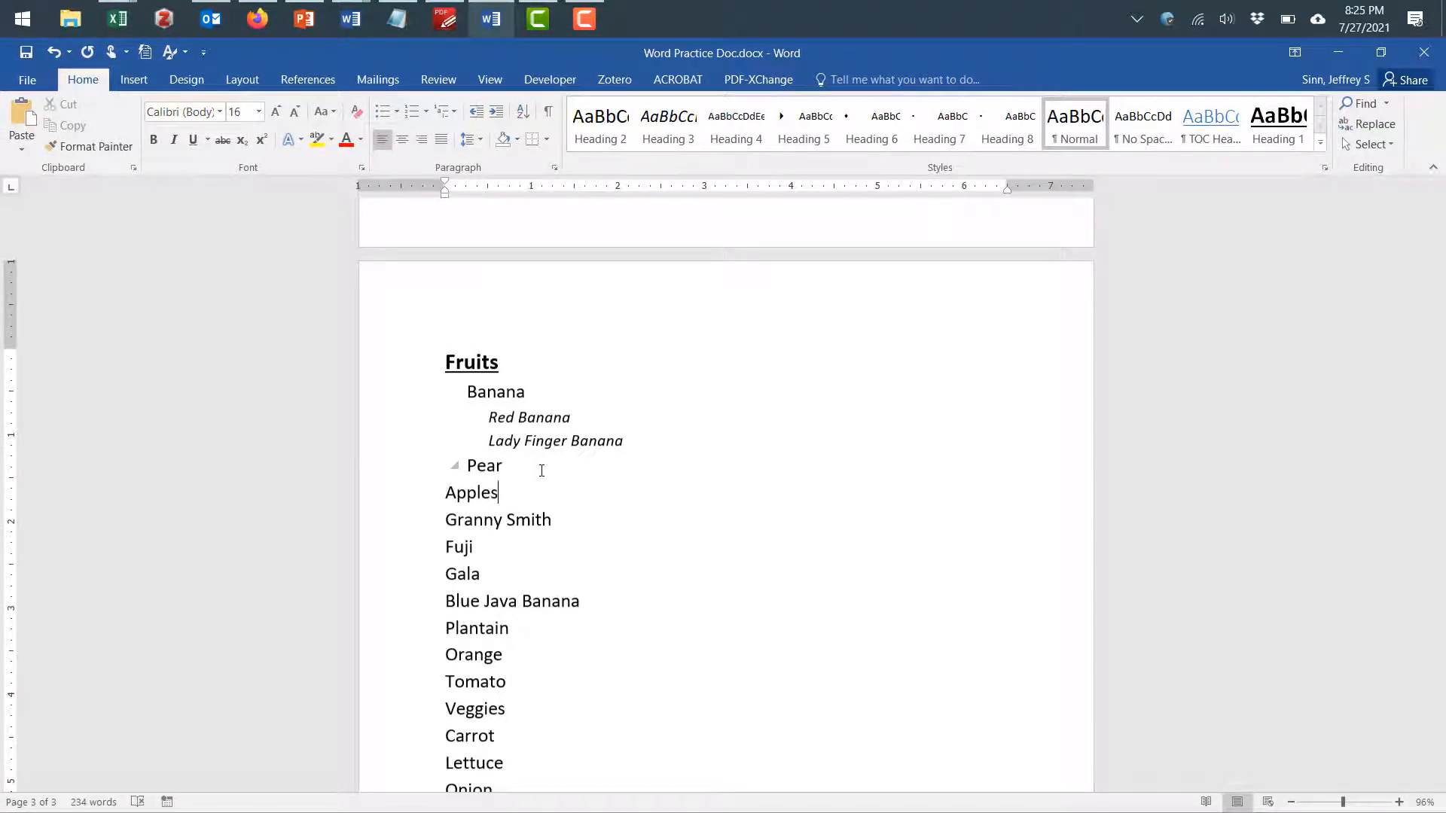
key(alt+shift+Left)
key(alt+shift+Right)
key(alt+shift+Right)
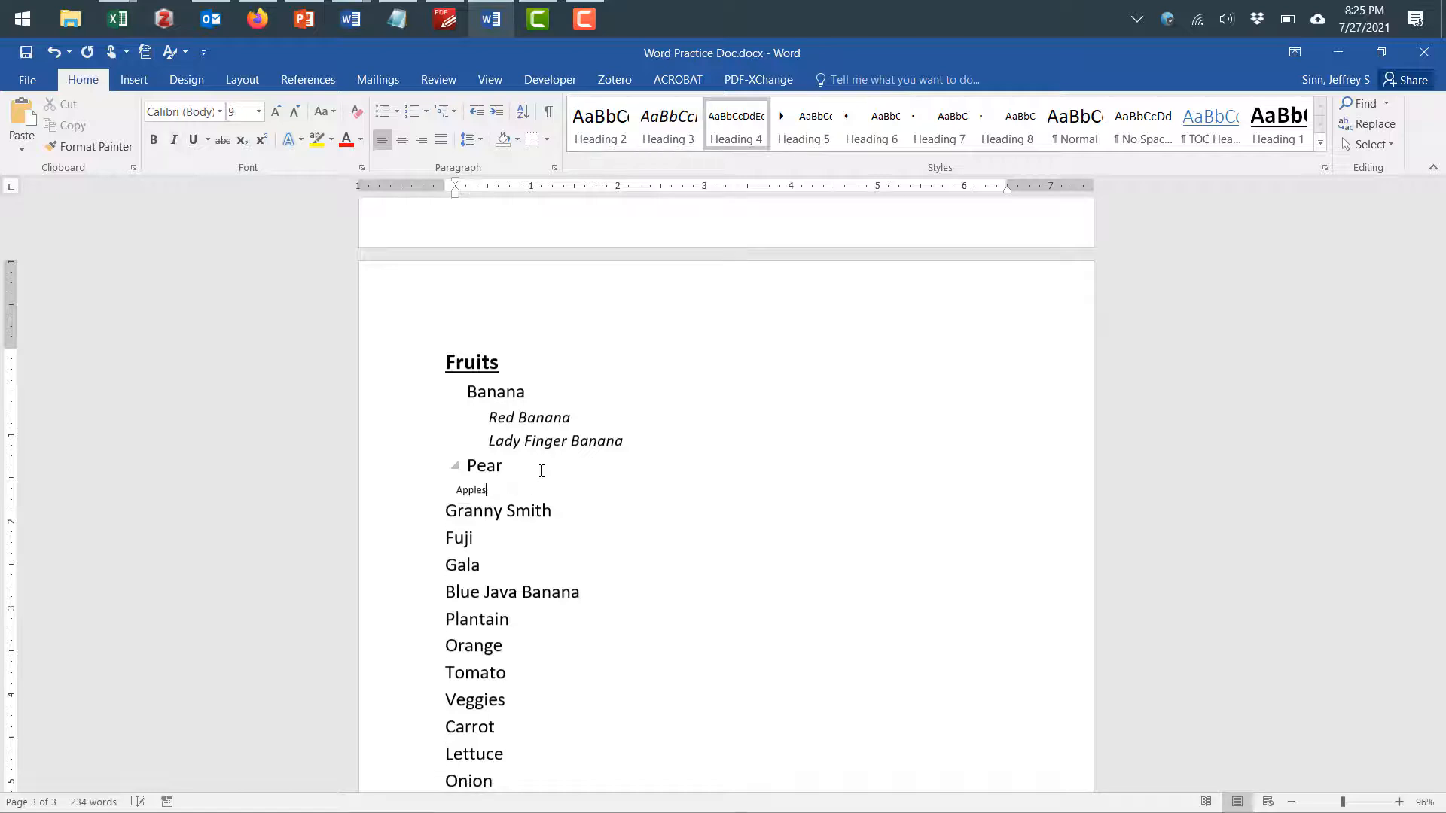
key(alt+shift+Left)
key(alt+shift+Left)
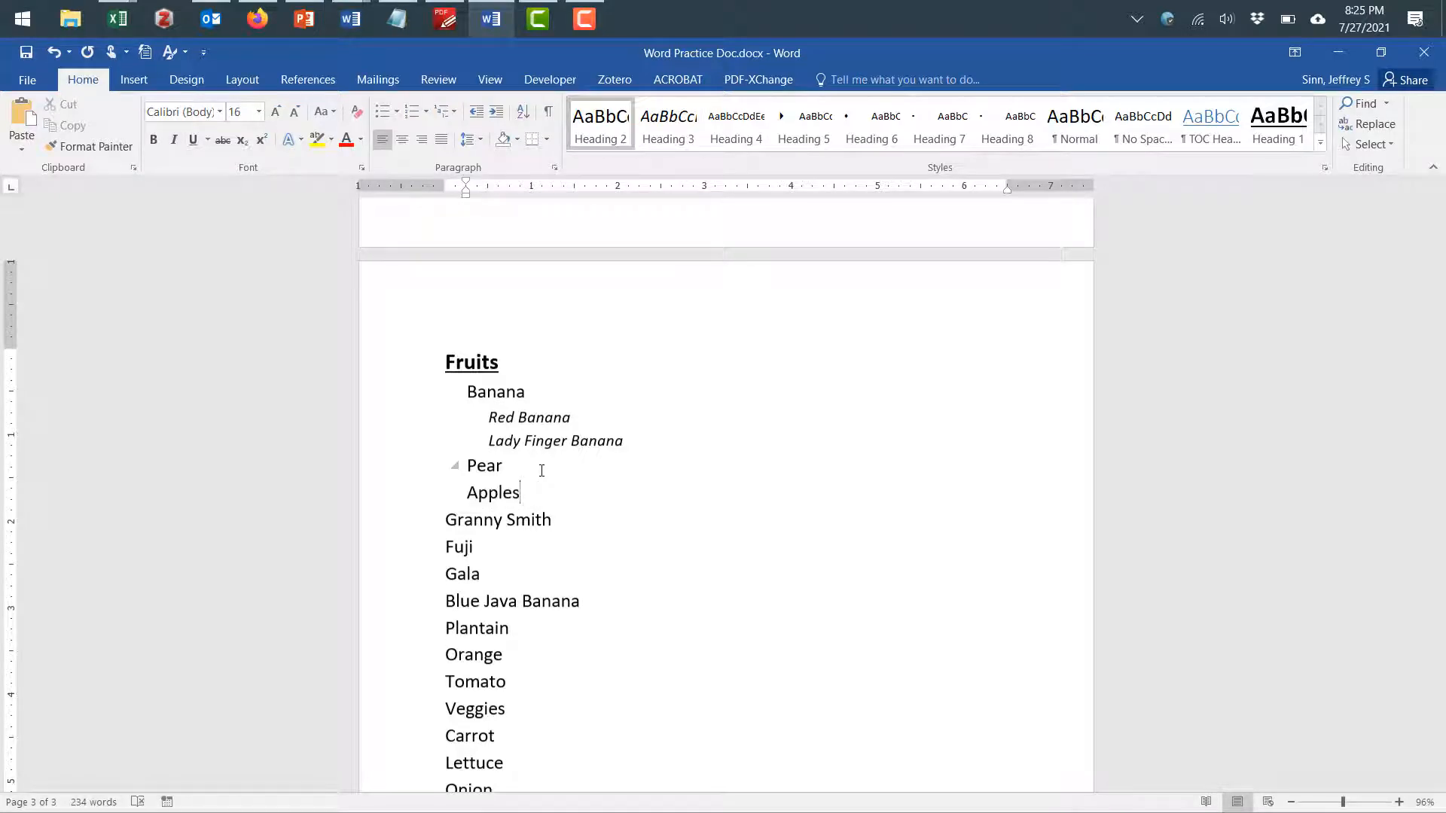
Cycle the Granny Smith line through Heading 3 and Heading 2 up to Heading 1
key(Down)
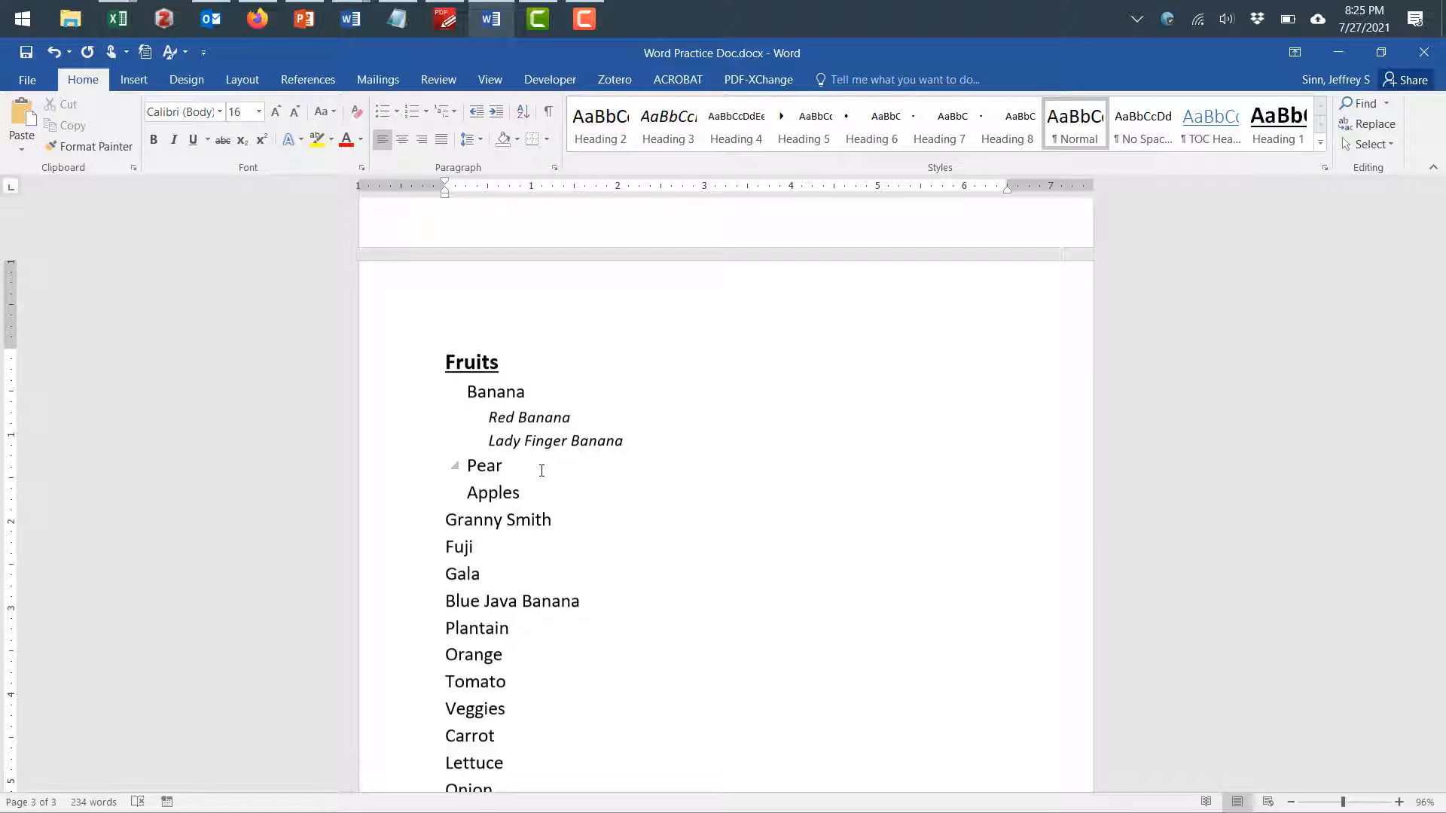
key(alt+shift+Right)
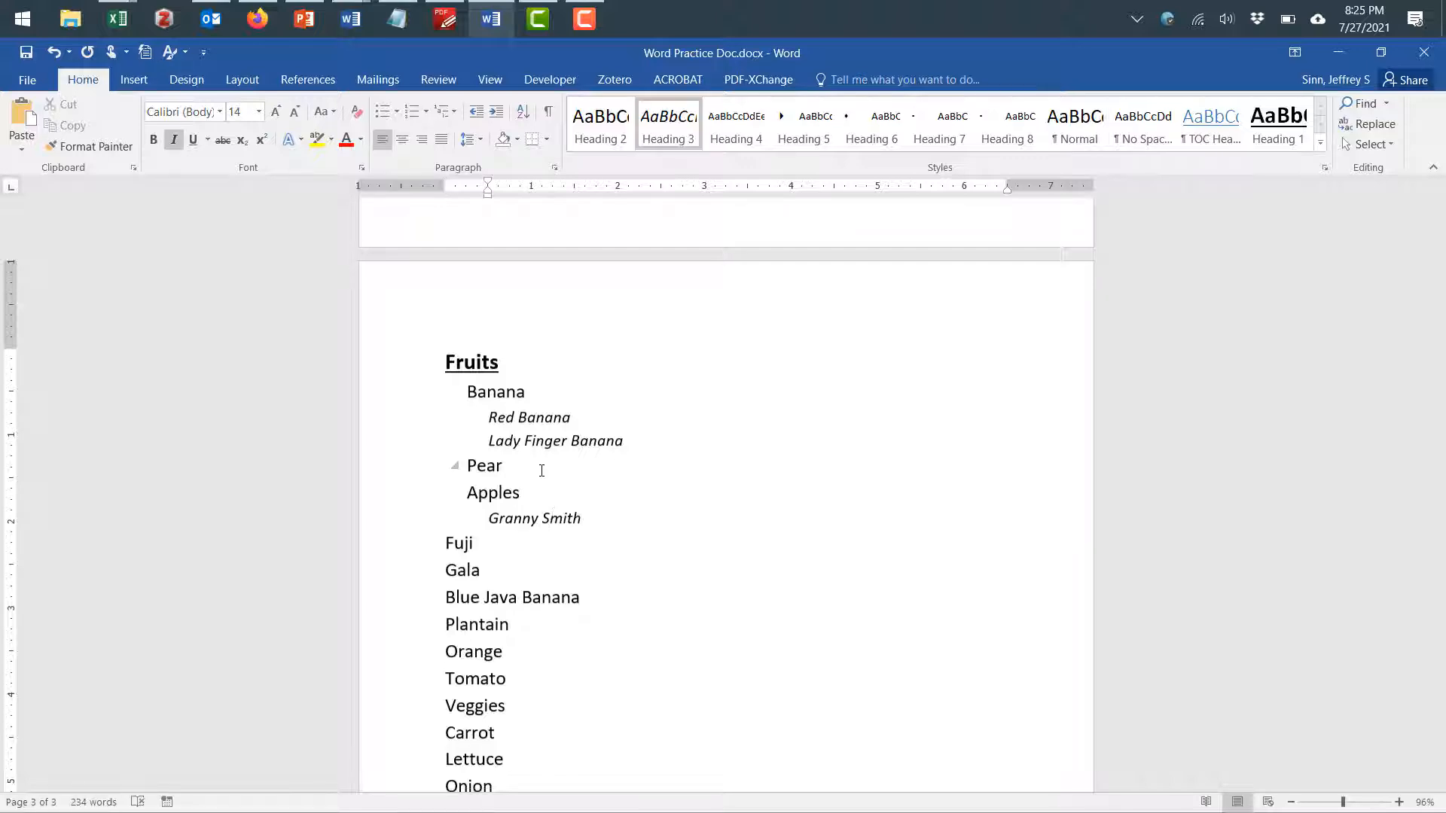
key(alt+shift+Left)
key(alt+shift+Left)
key(alt+shift+Right)
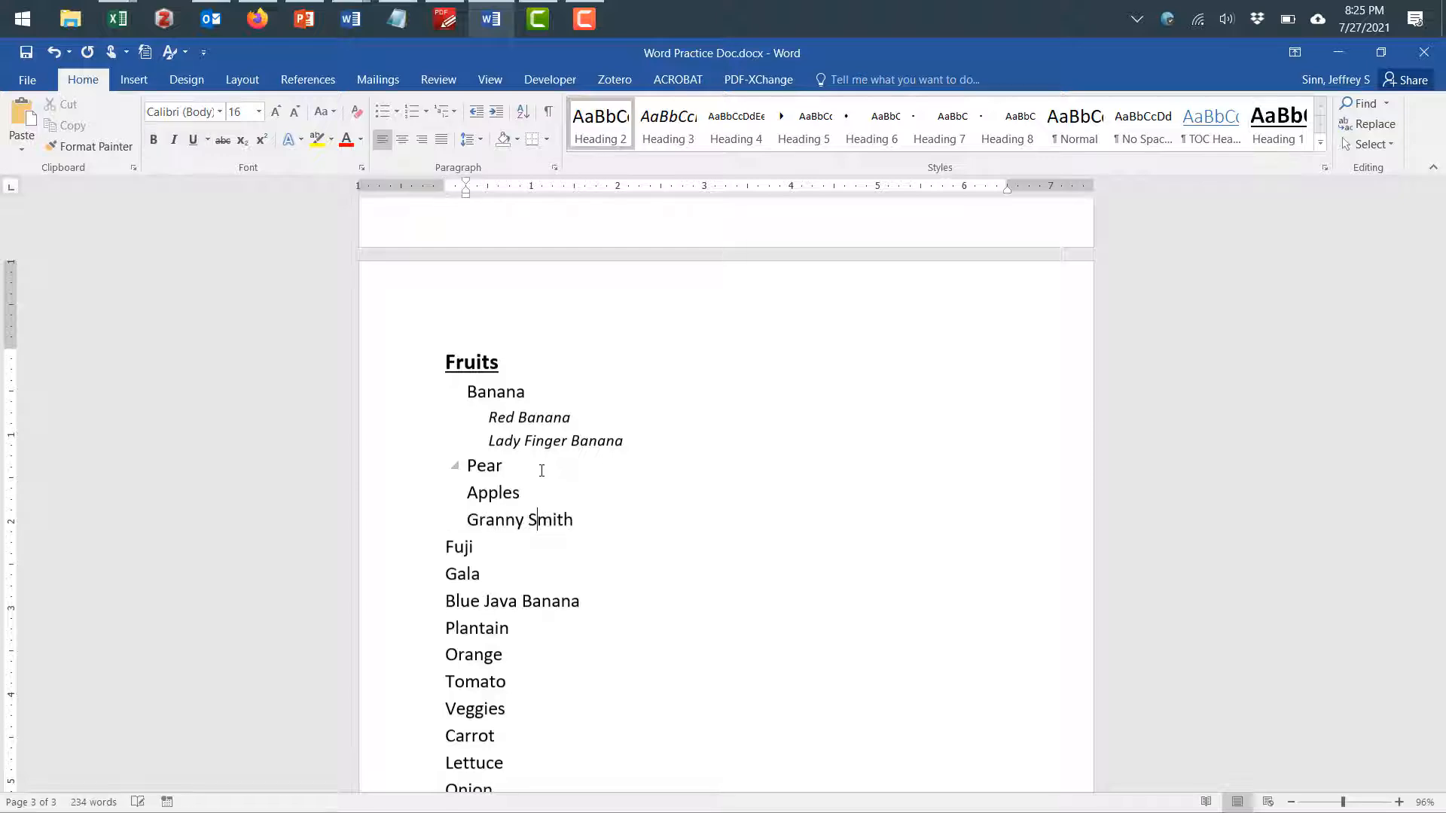
key(alt+shift+Left)
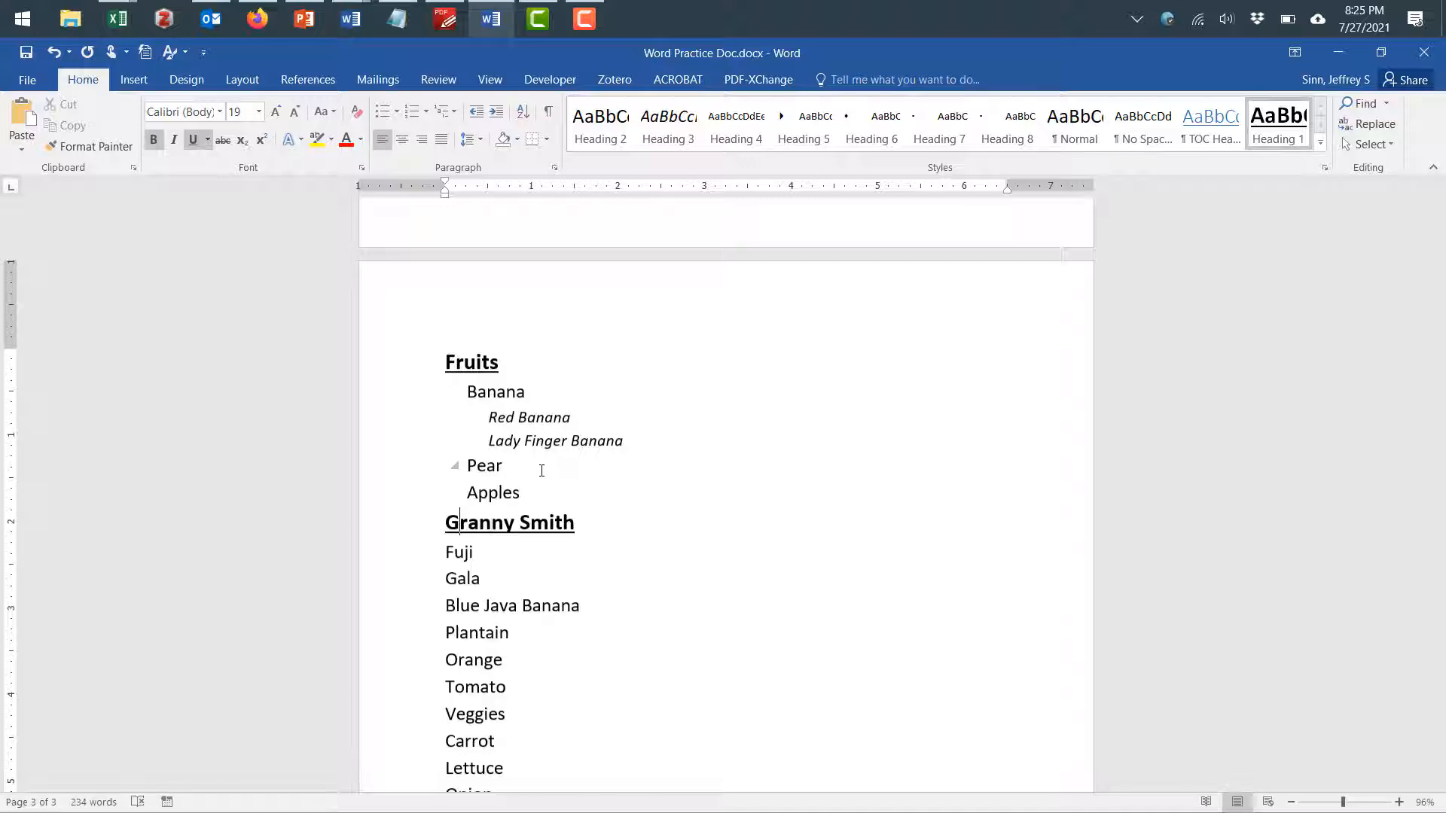
Select the Granny Smith, Fuji and Gala lines together and demote the selection until Granny Smith is Heading 3
key(shift+Down)
key(shift+Down)
key(shift+Down)
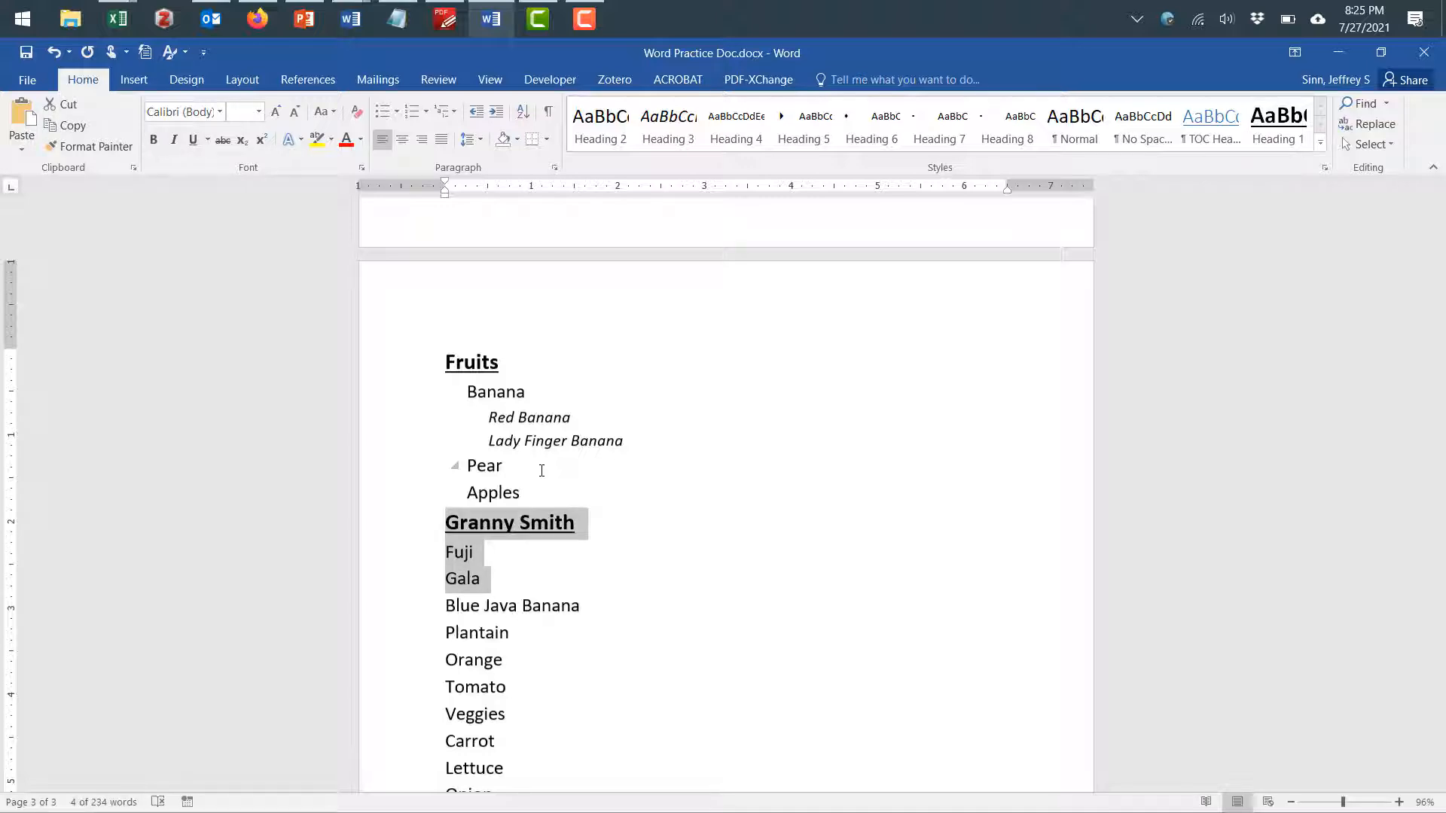
key(alt+shift+Right)
key(alt+shift+Right)
key(ctrl+z)
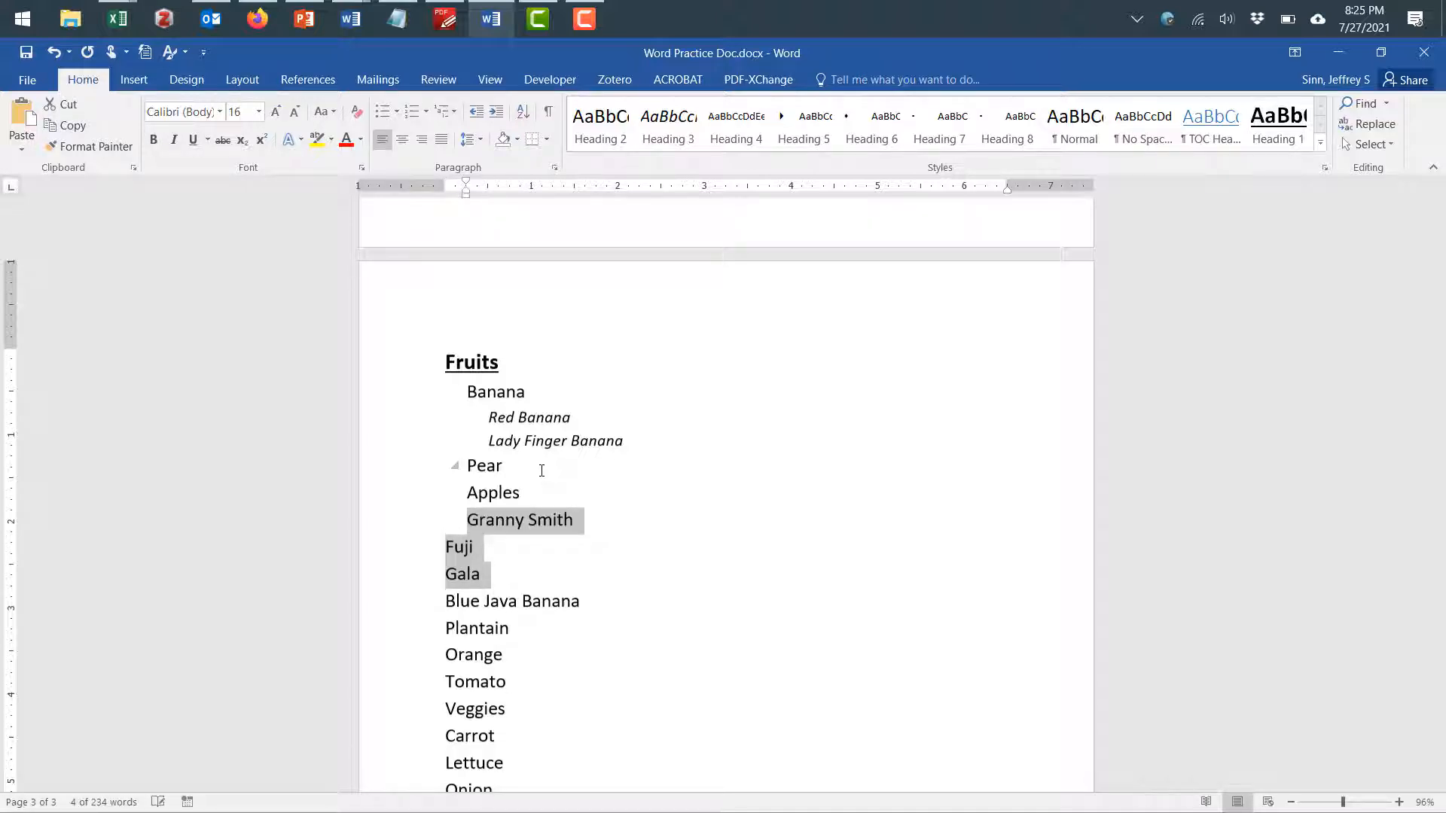
key(ctrl+y)
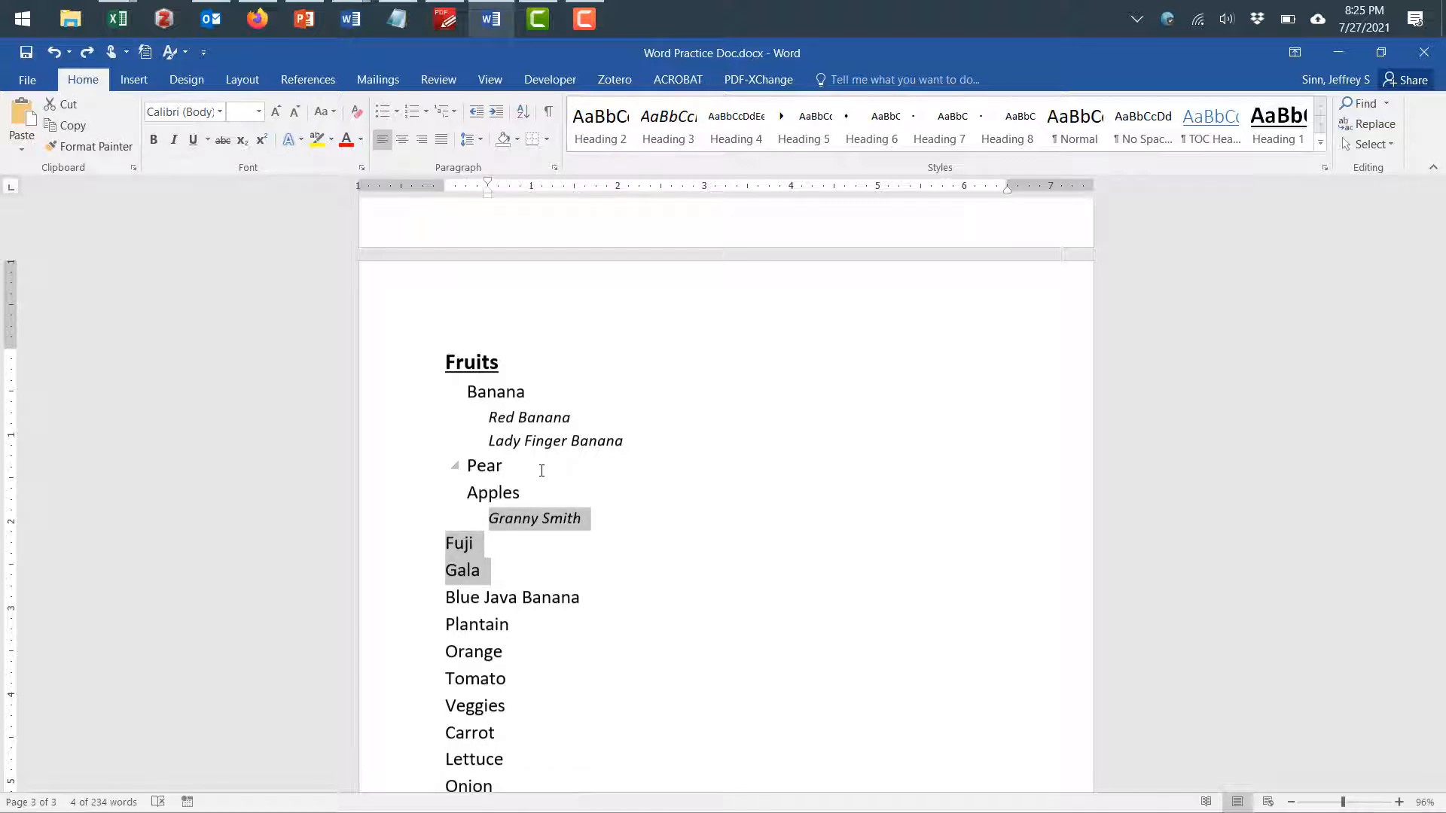
Set the Fuji and Gala lines one after the other to Heading 3 under Apples
key(Right)
key(alt+shift+Right)
key(alt+shift+Right)
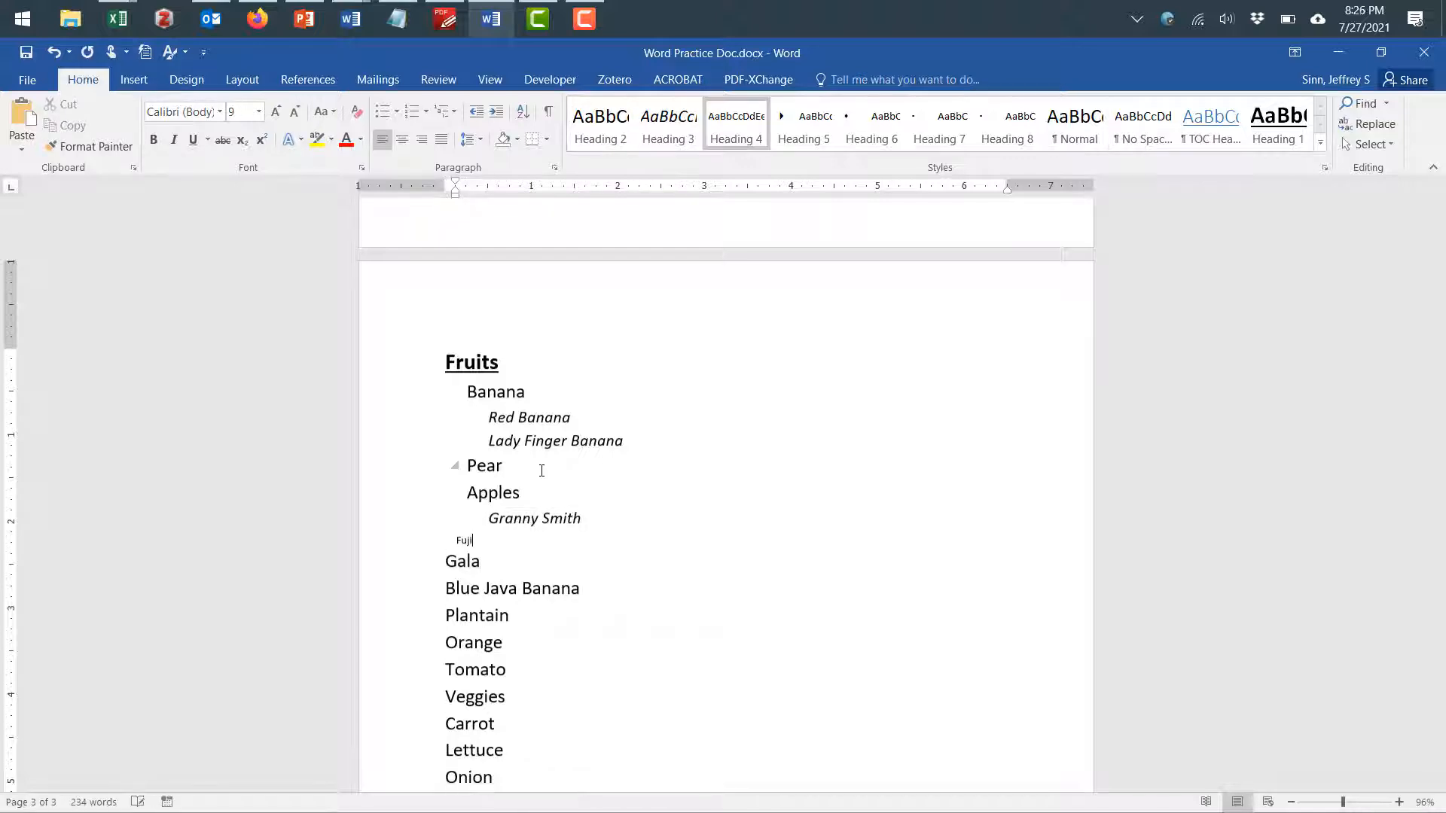
key(Down)
key(alt+shift+Right)
key(alt+shift+Right)
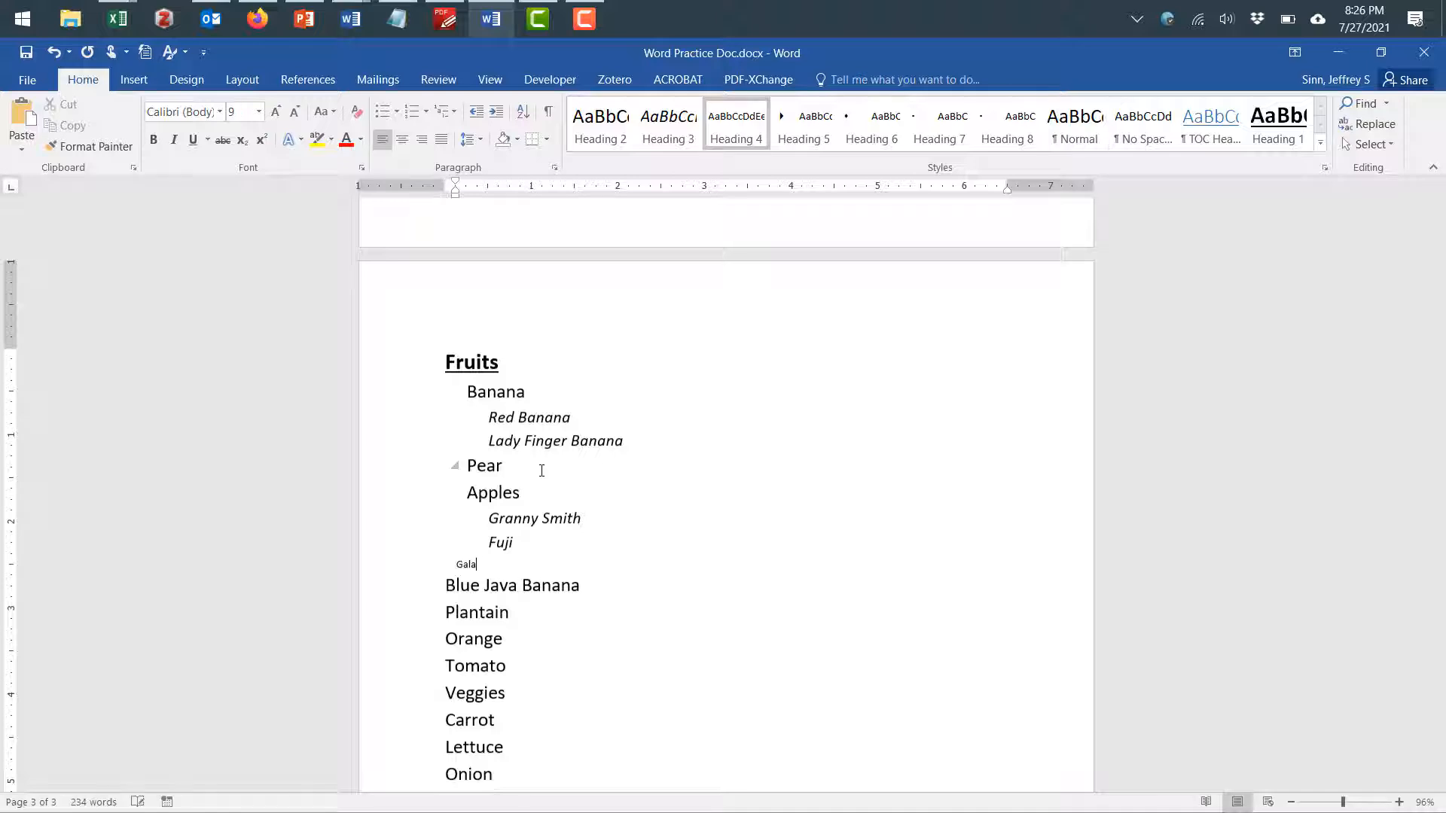
Move the Blue Java Banana line up directly below Lady Finger Banana and make it Heading 3
key(Down)
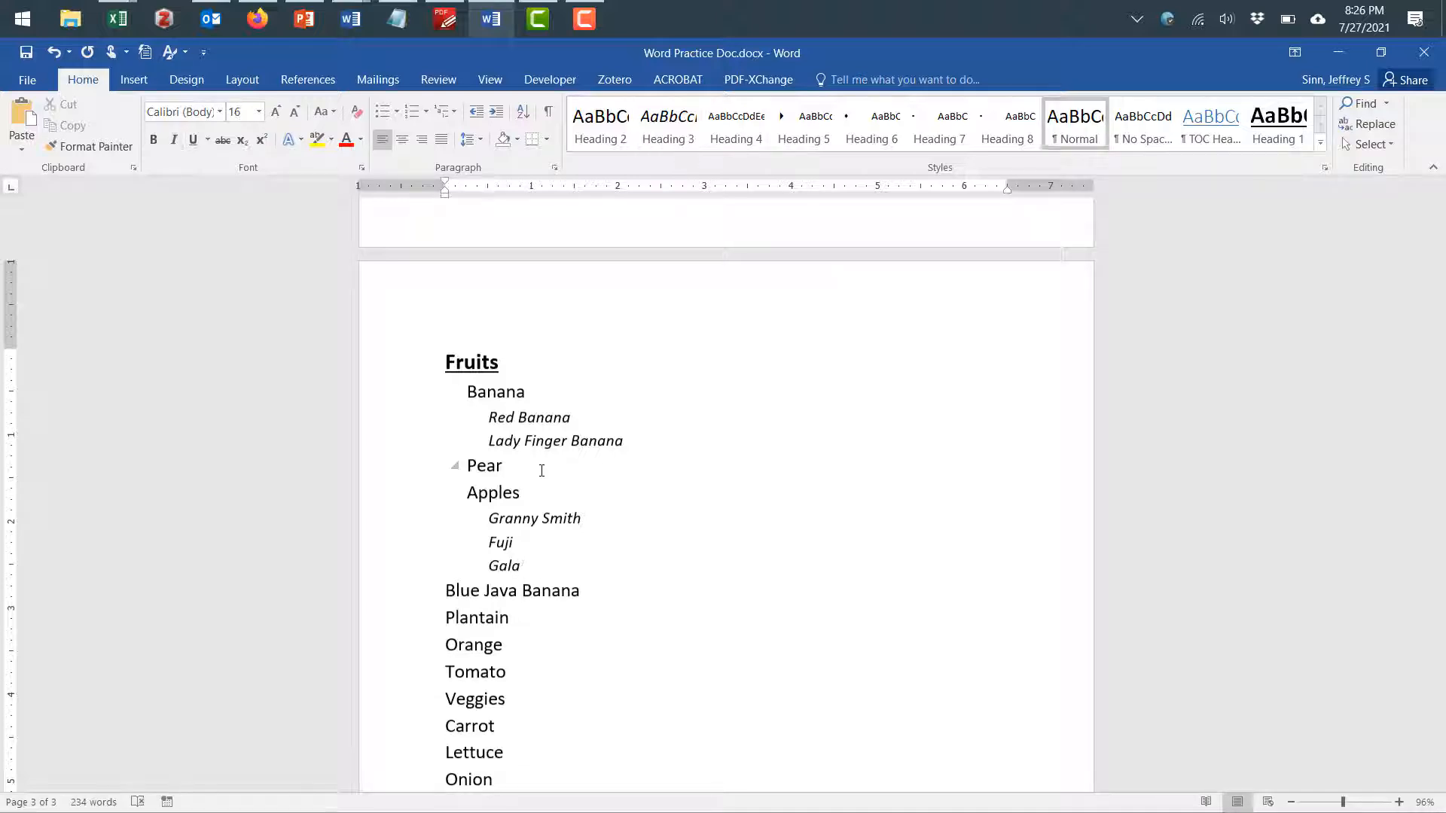
key(alt+shift+Up)
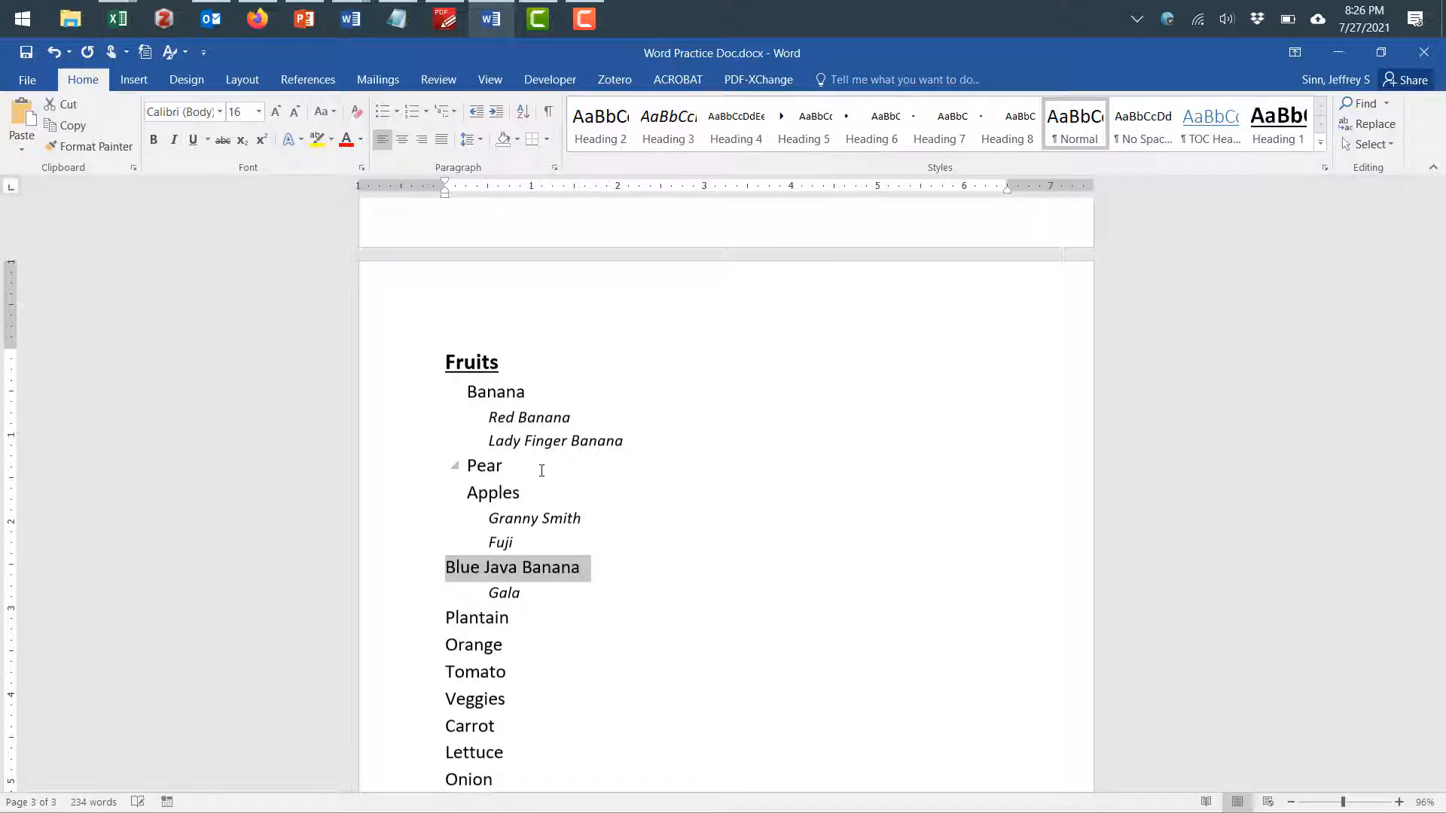
key(alt+shift+Up)
key(alt+shift+Up)
key(alt+shift+Up)
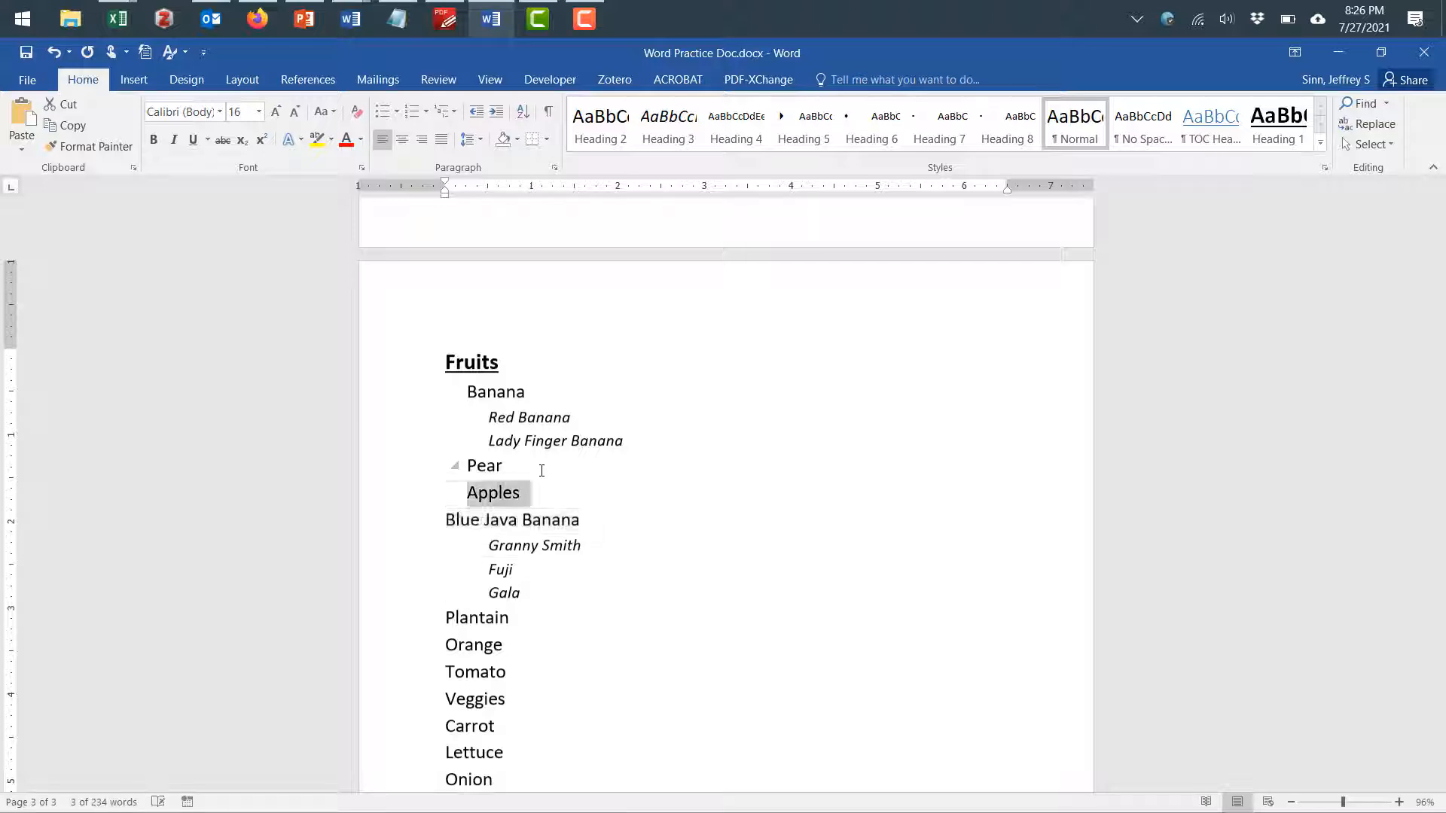
key(alt+shift+Up)
key(alt+shift+Right)
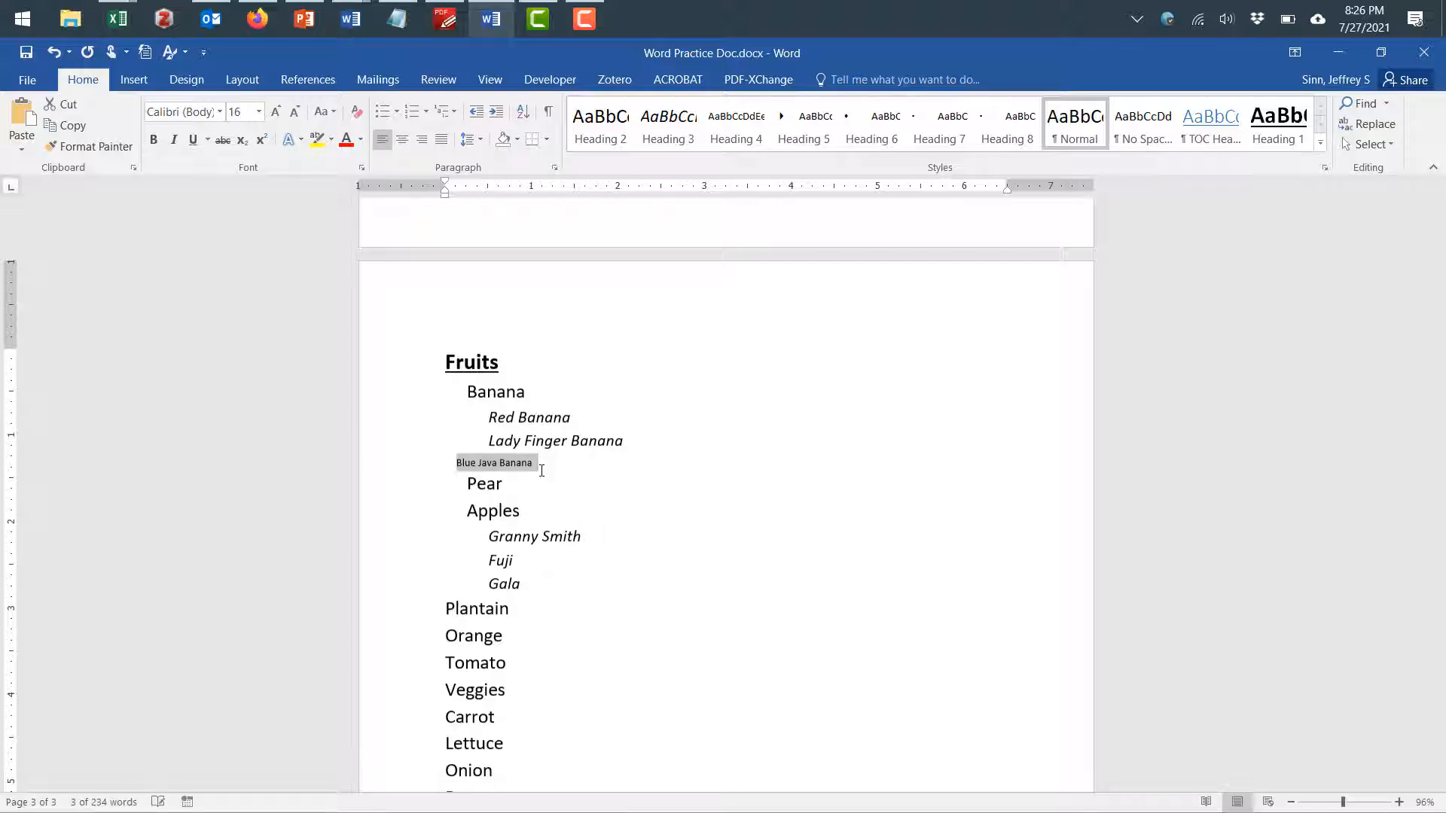
key(alt+shift+Left)
Move the Plantain line up directly below Blue Java Banana and make it Heading 3
key(Down)
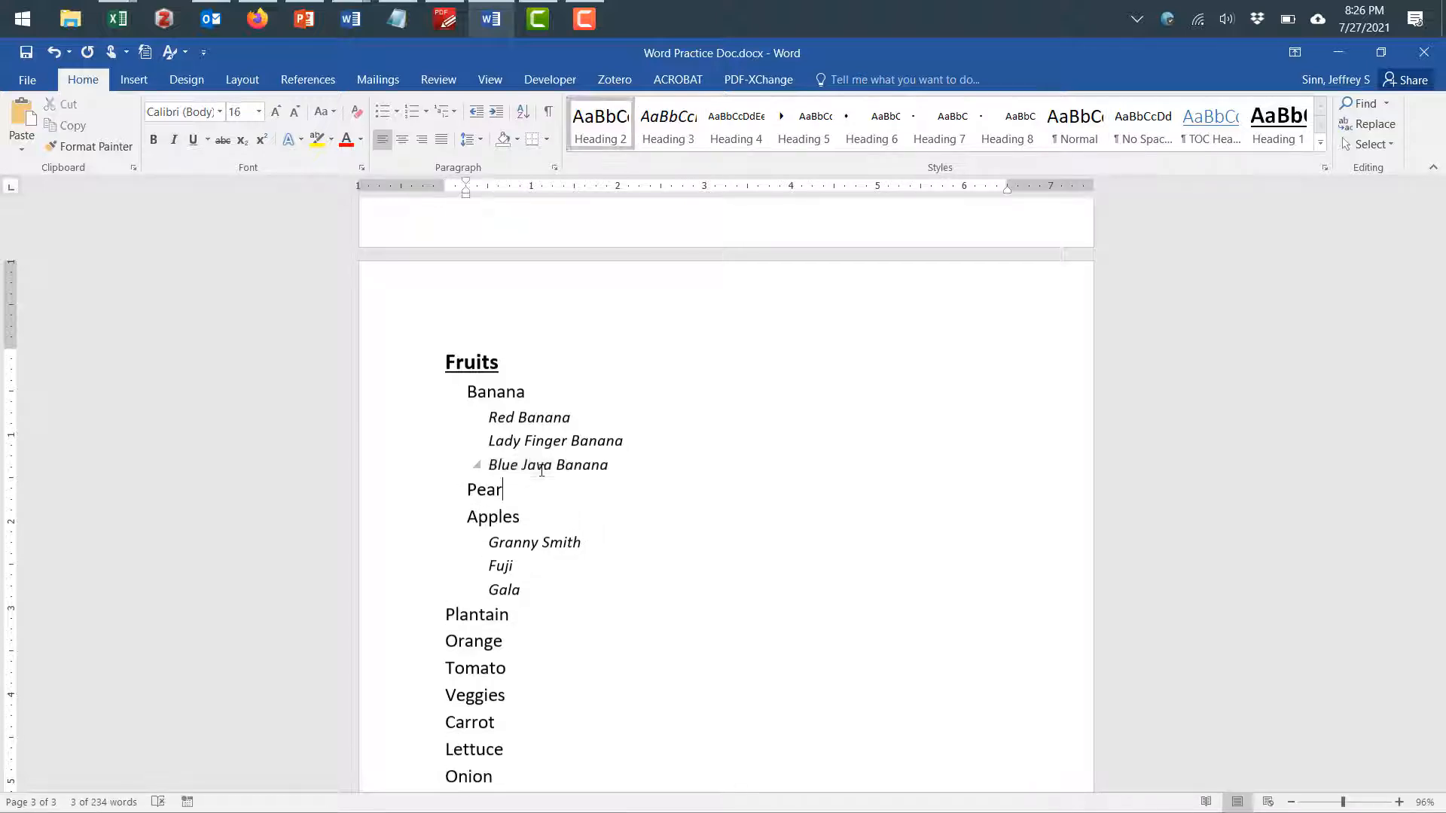
key(Down)
key(Down)
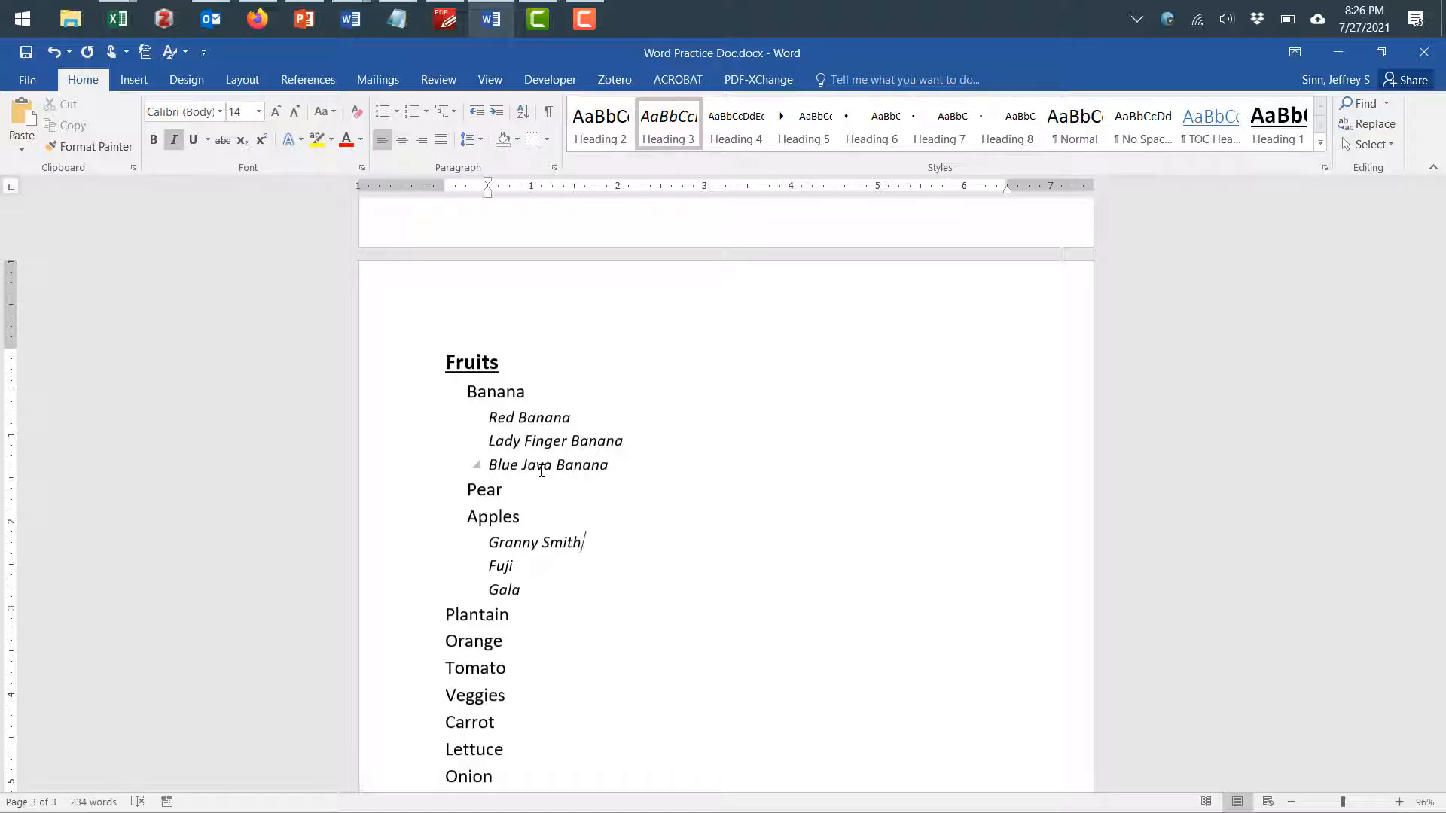
key(Down)
key(alt+shift+Up)
key(alt+shift+Up)
key(alt+shift+Up)
key(alt+shift+Up)
key(alt+shift+Up)
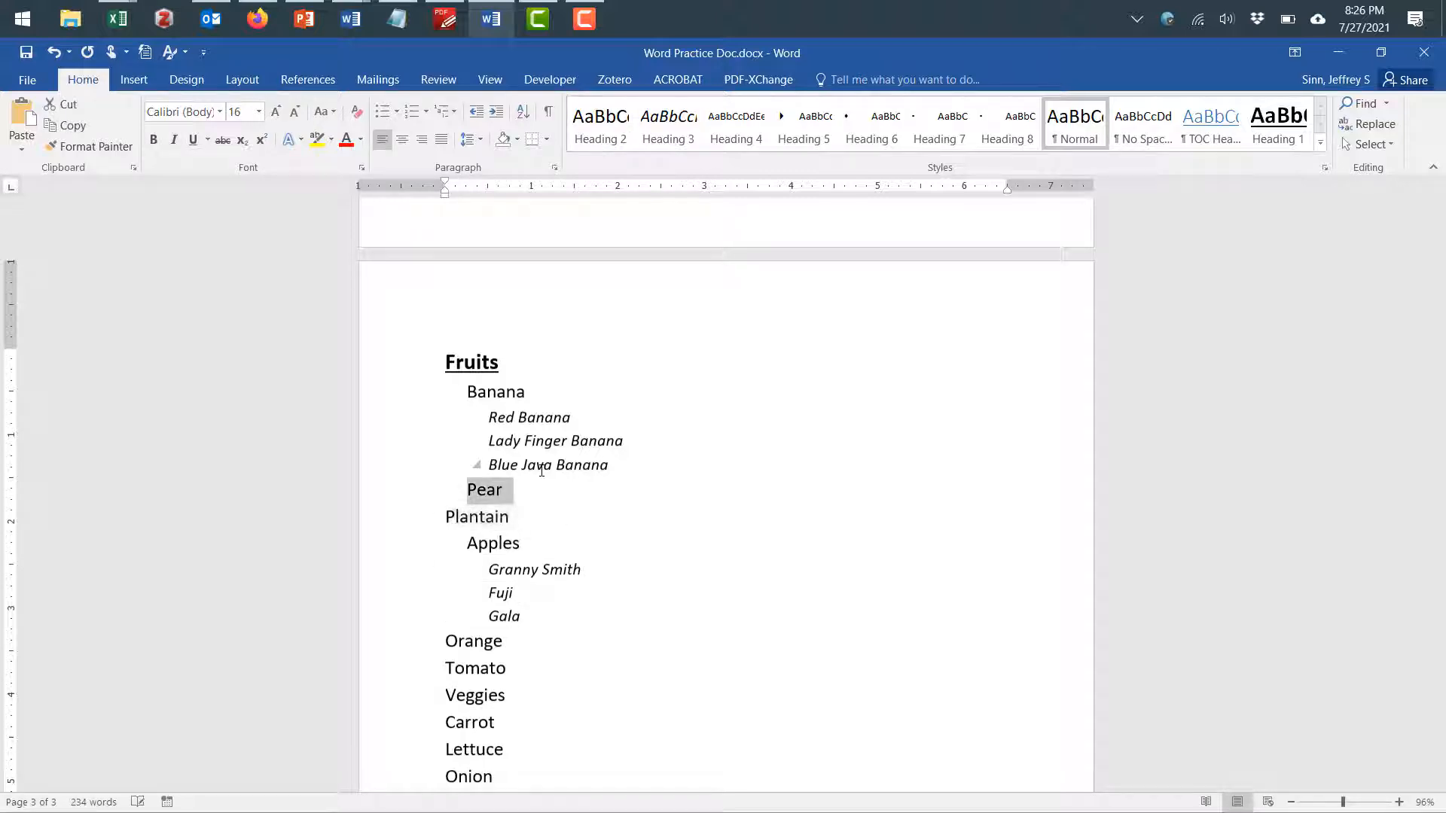
key(alt+shift+Right)
key(alt+shift+Right)
key(alt+shift+Left)
key(alt+shift+Left)
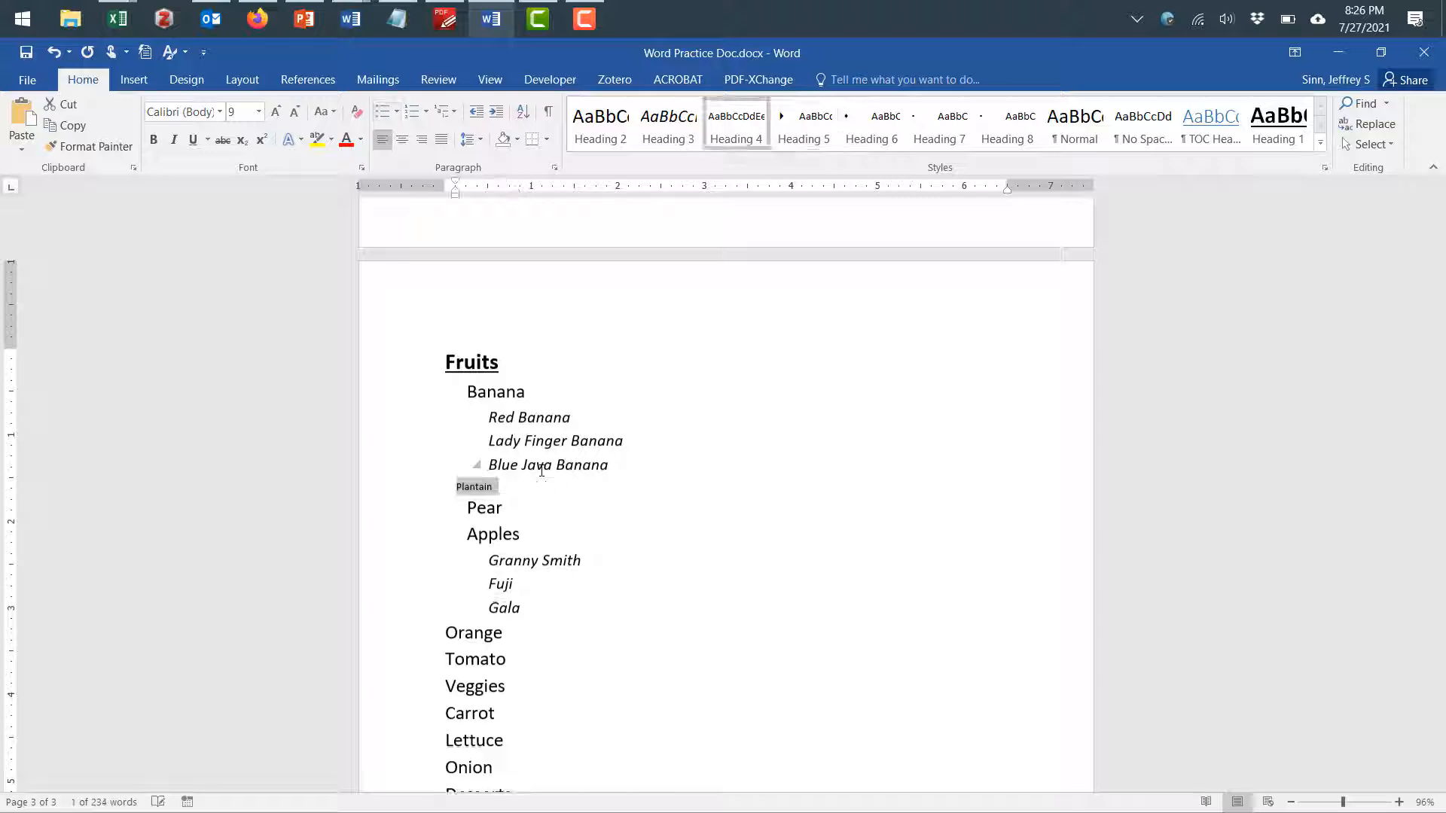
Promote the Veggies line to Heading 1
key(Down)
key(Down)
key(Down)
key(Down)
key(Down)
key(Down)
key(Down)
key(Down)
key(Down)
key(Down)
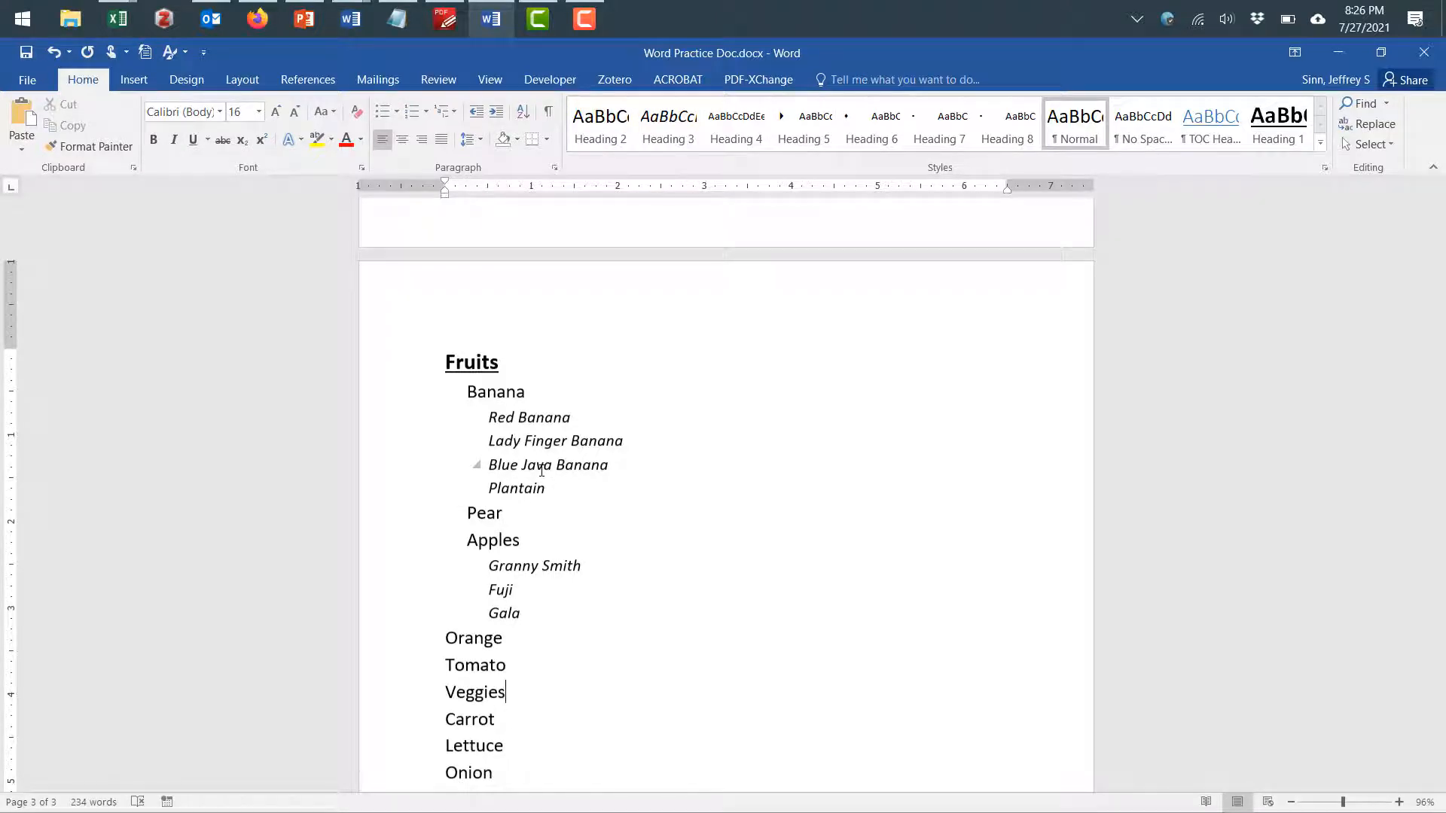
key(alt+shift+Right)
key(alt+shift+Right)
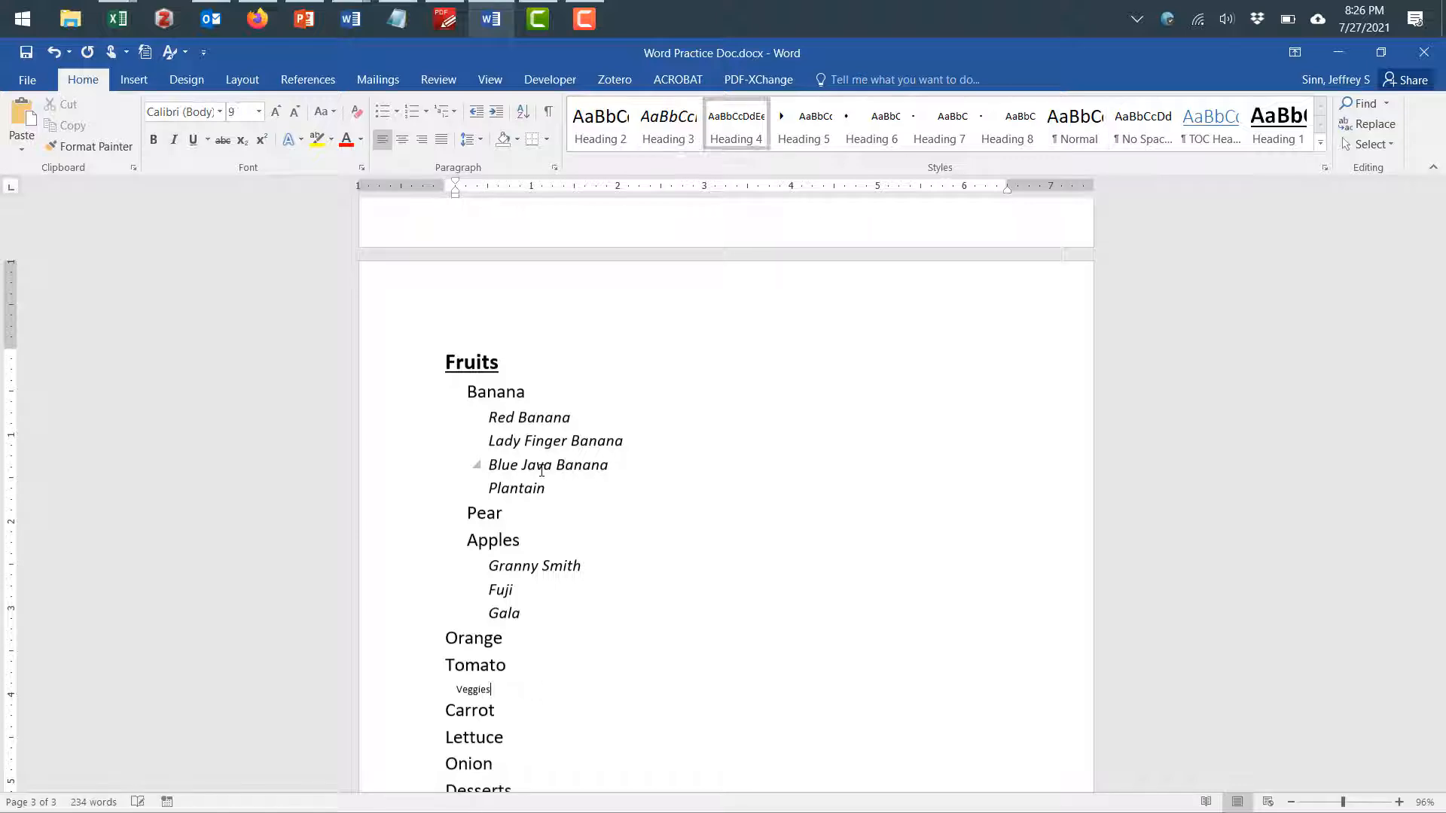
key(alt+shift+Left)
key(alt+shift+Left)
key(alt+shift+Left)
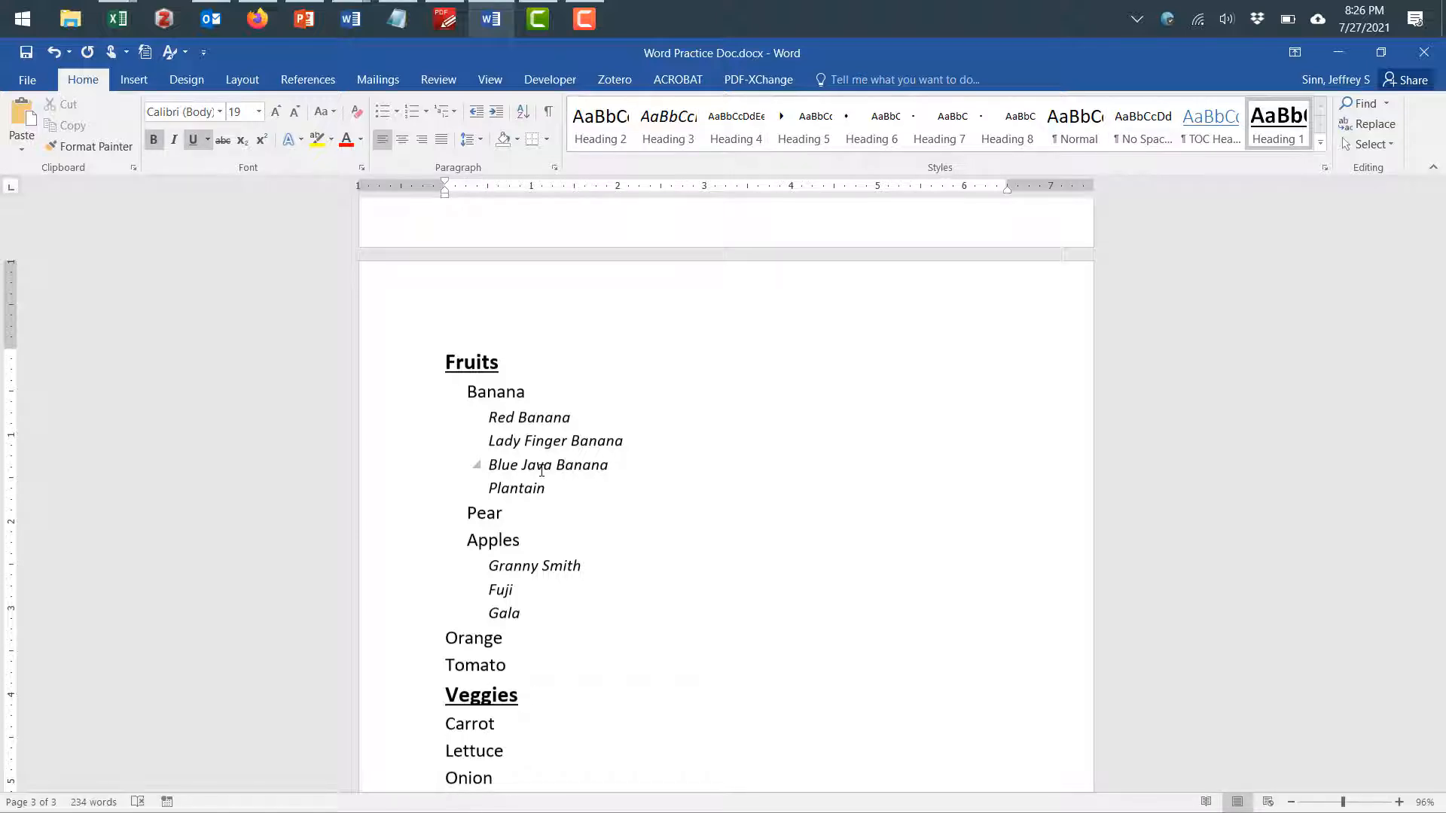
Set the Orange and Tomato lines together to Heading 2 under Fruits
key(Up)
key(Up)
key(shift+Down)
key(alt+shift+Right)
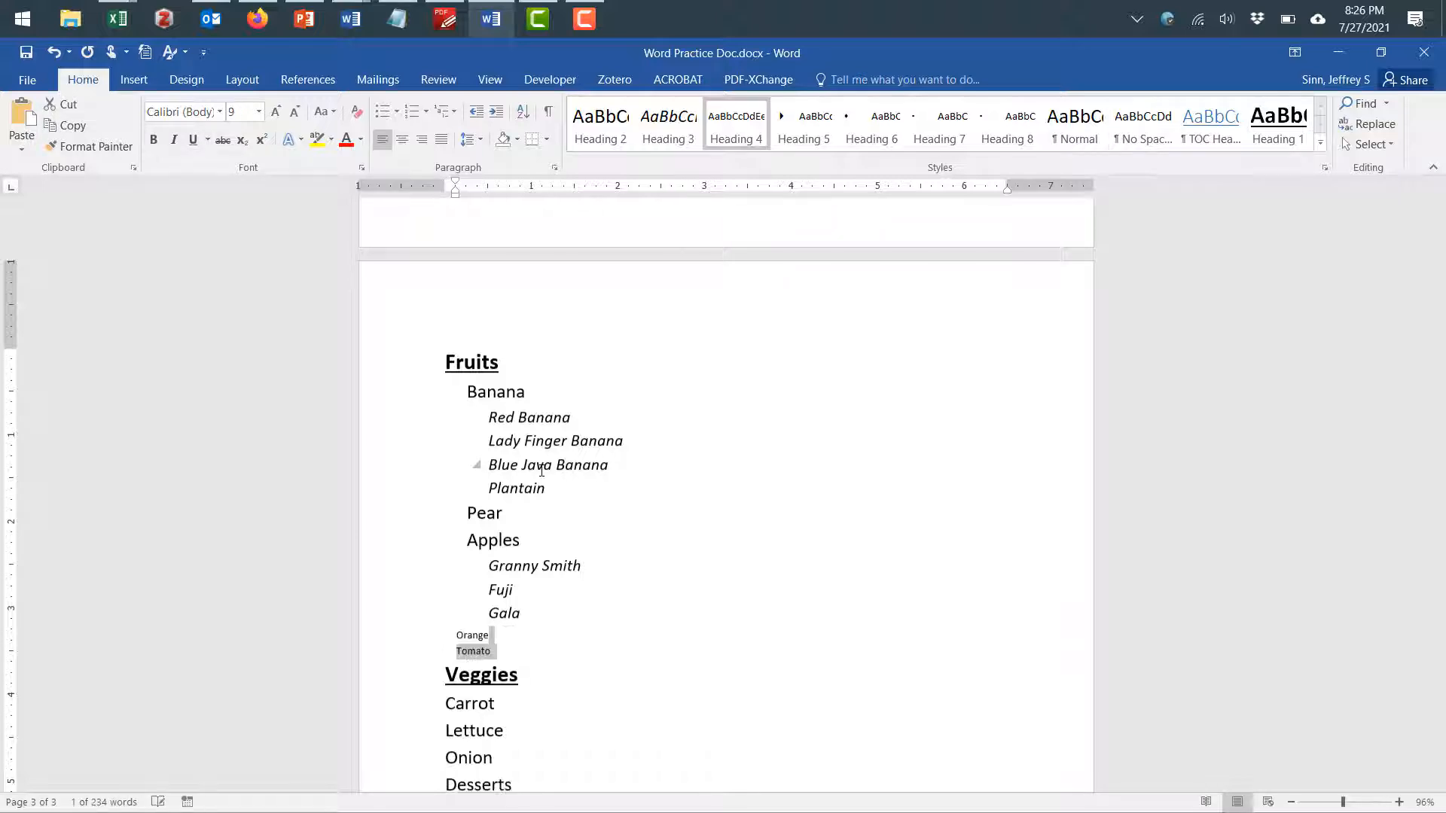
key(alt+shift+Left)
key(alt+shift+Left)
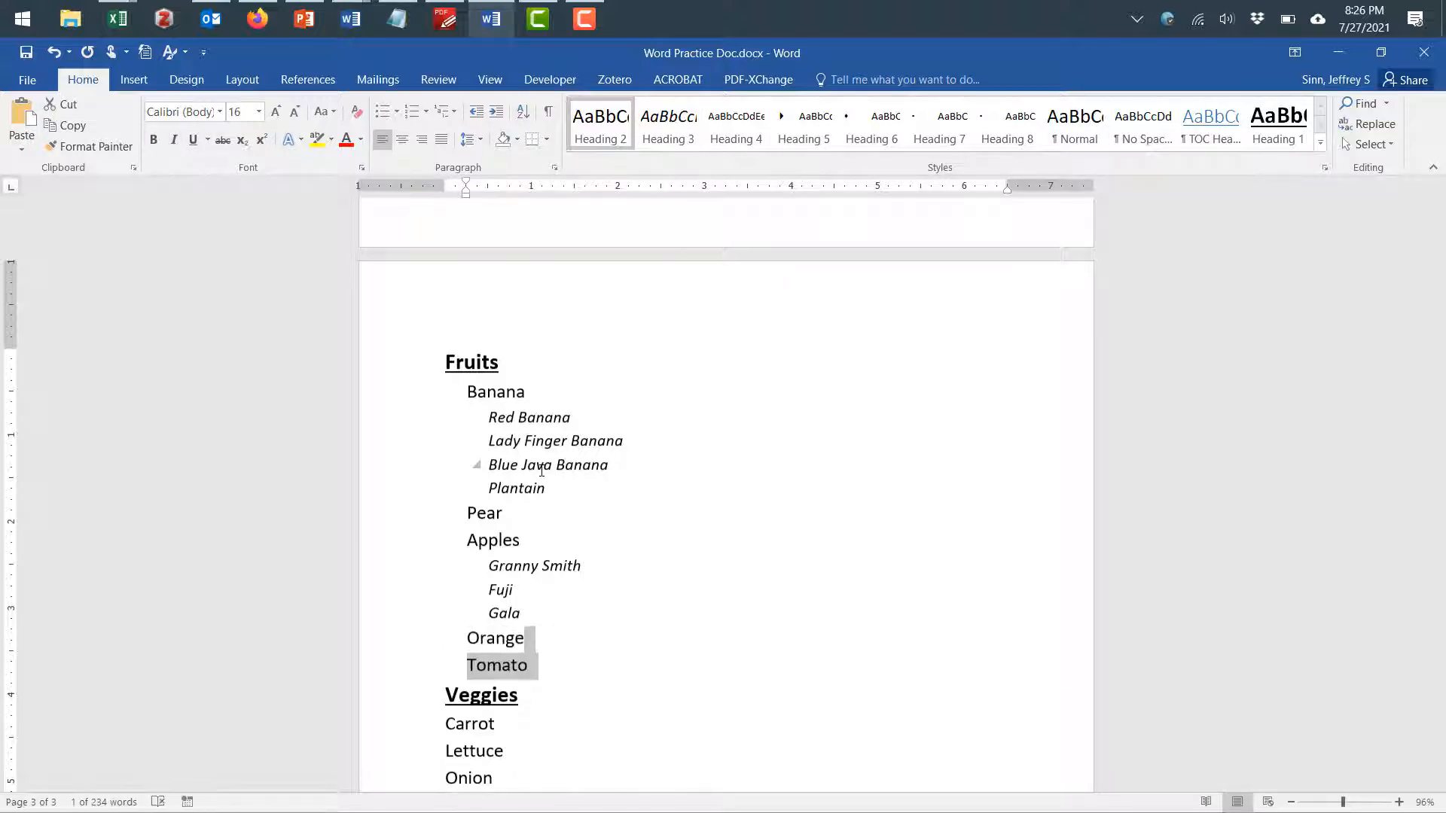
Set the Carrot, Lettuce and Onion lines together to Heading 2 under Veggies
key(Down)
key(Down)
key(Down)
key(Down)
key(Down)
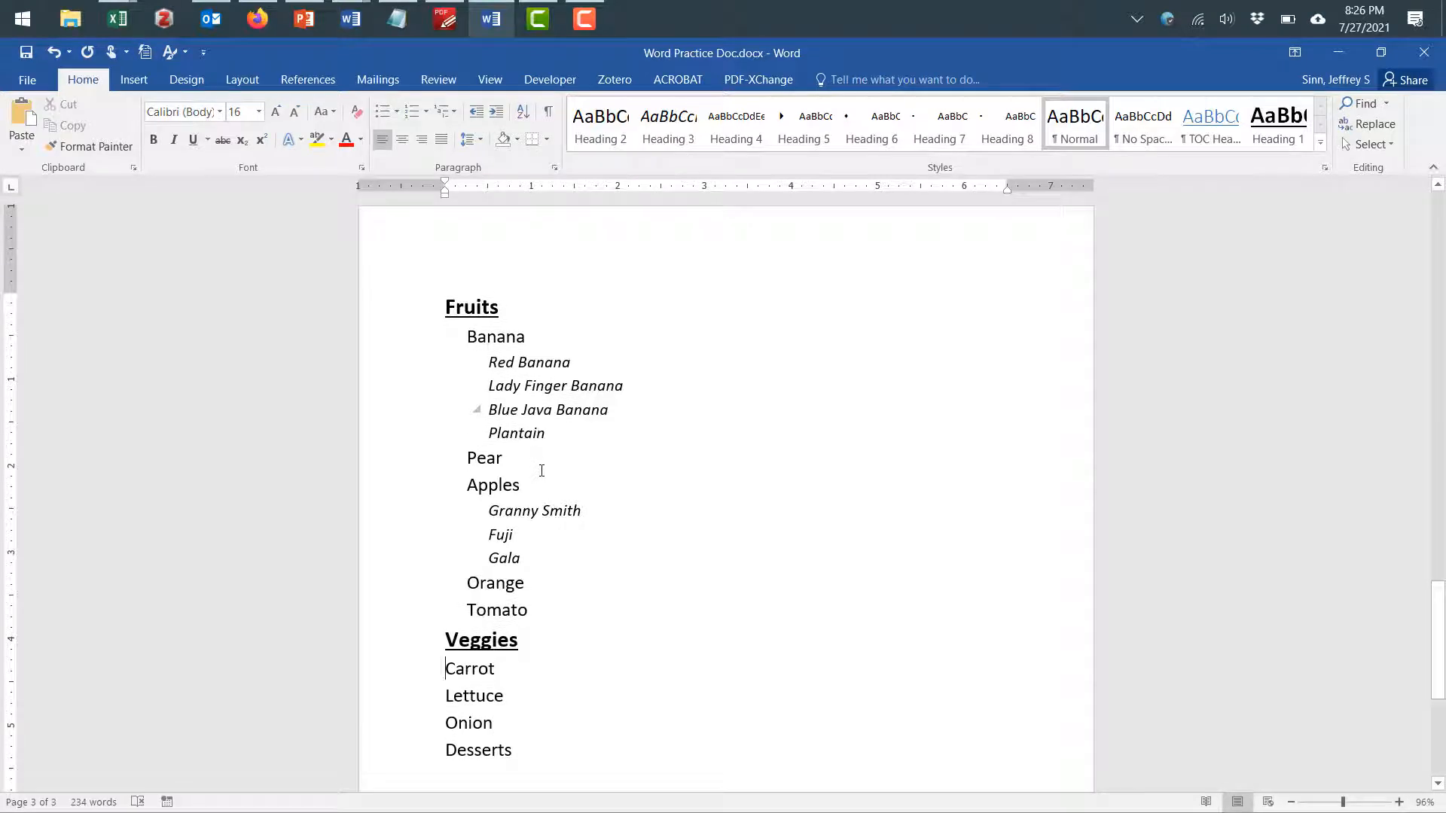
key(shift+Down)
key(shift+Down)
key(shift+Down)
key(alt+shift+Right)
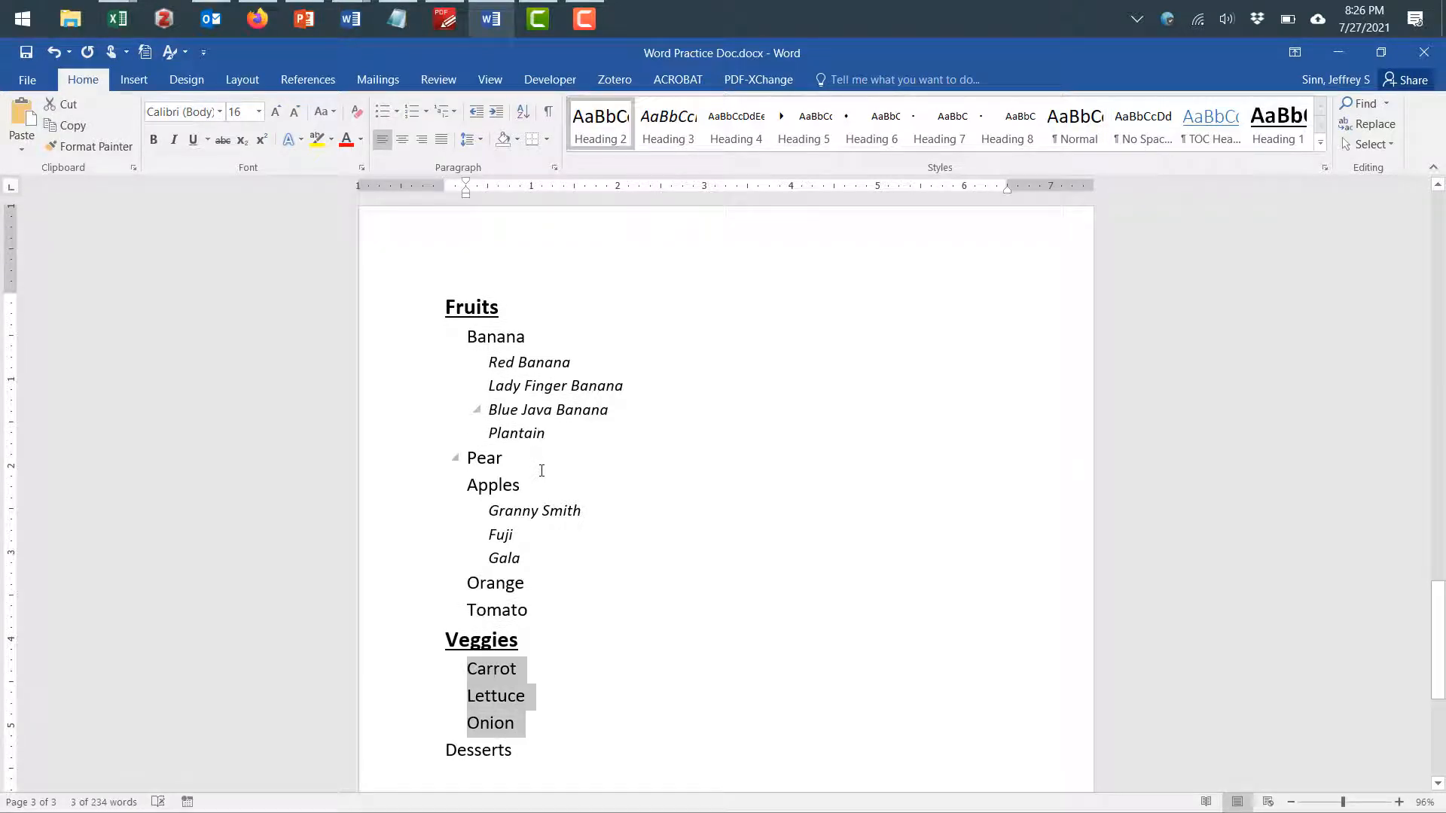
key(alt+shift+Right)
key(alt+shift+Left)
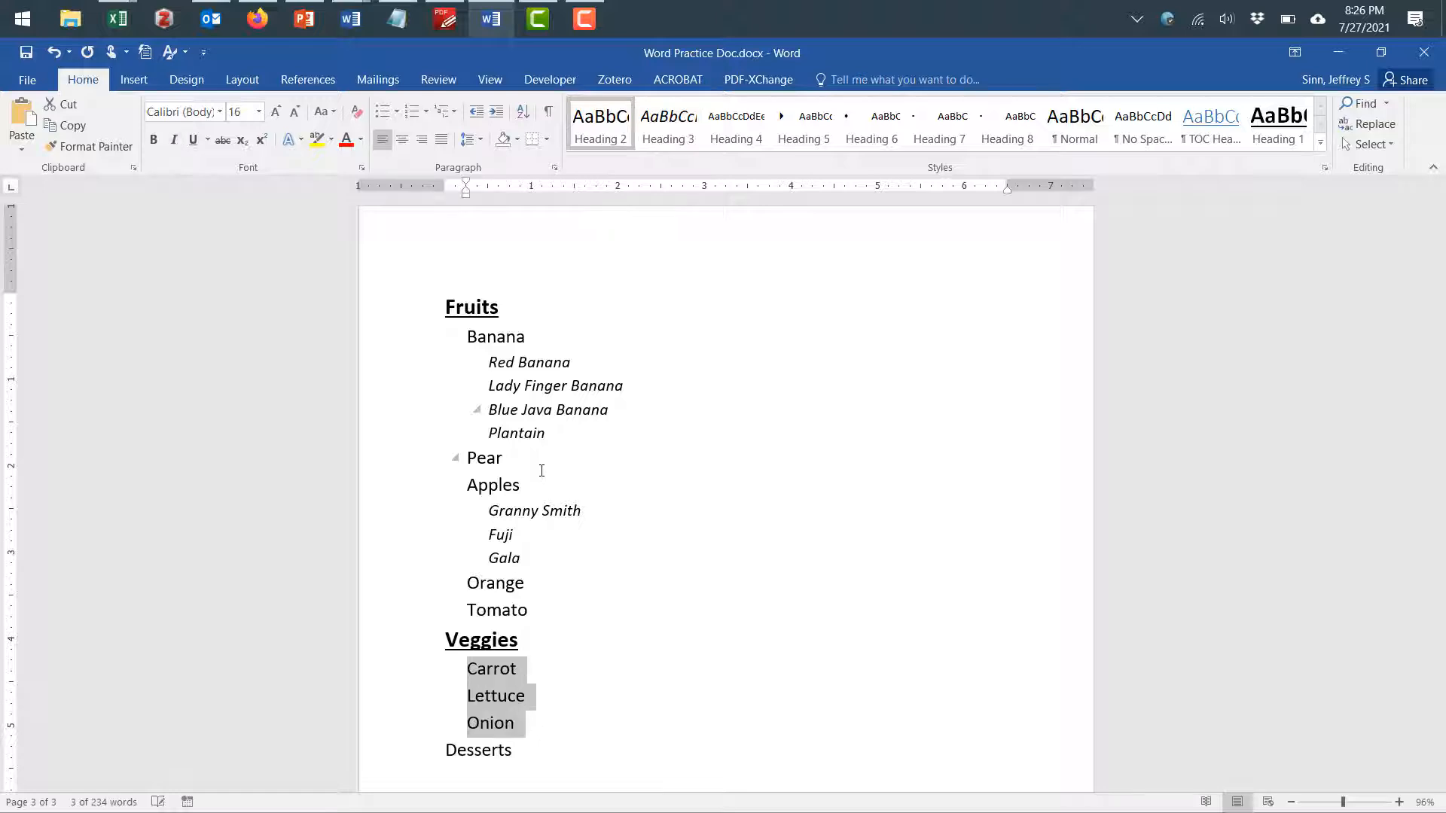
Promote the Desserts line to Heading 1
key(ctrl+End)
key(alt+shift+Left)
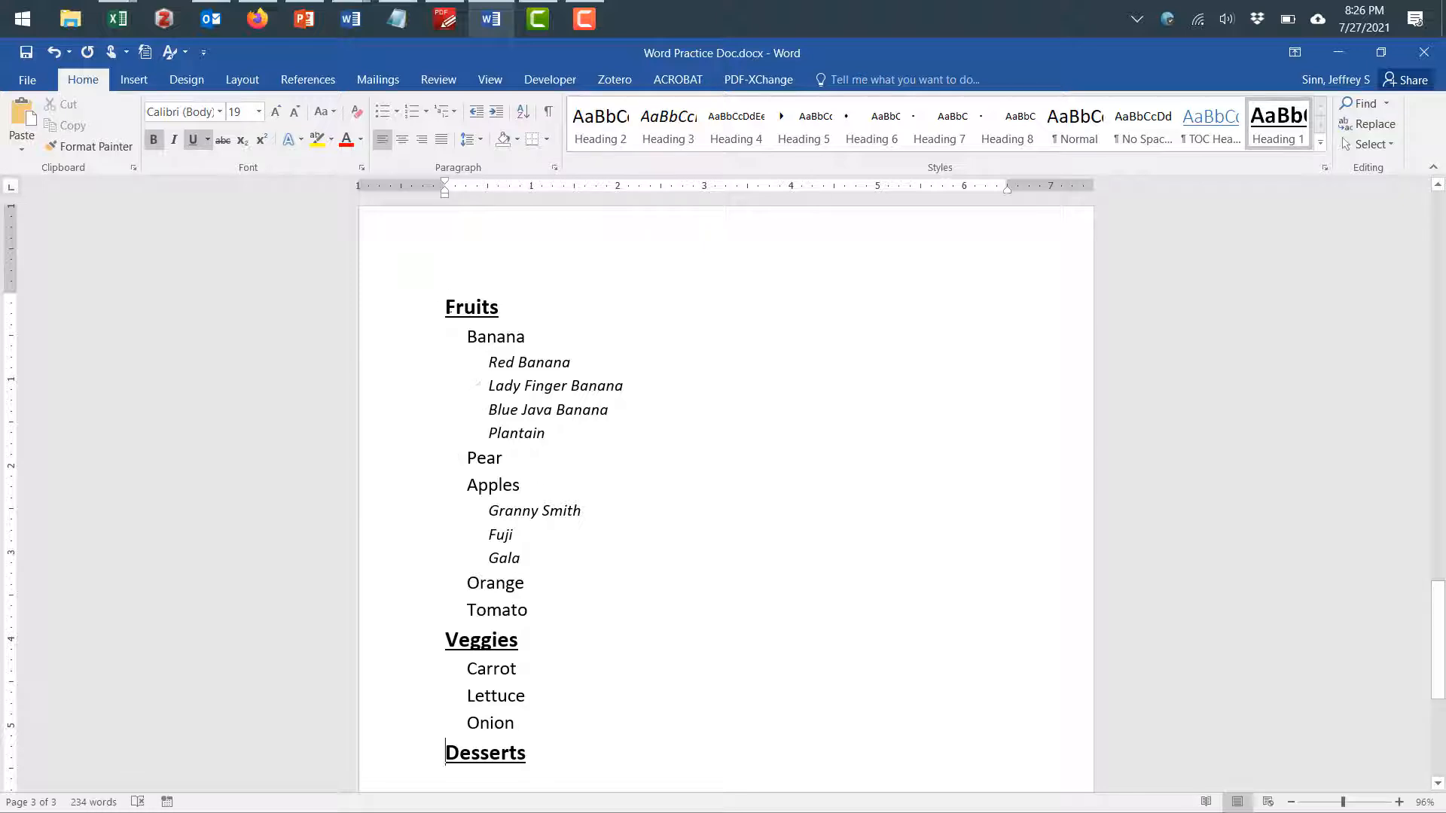
drag(461, 307, 504, 309)
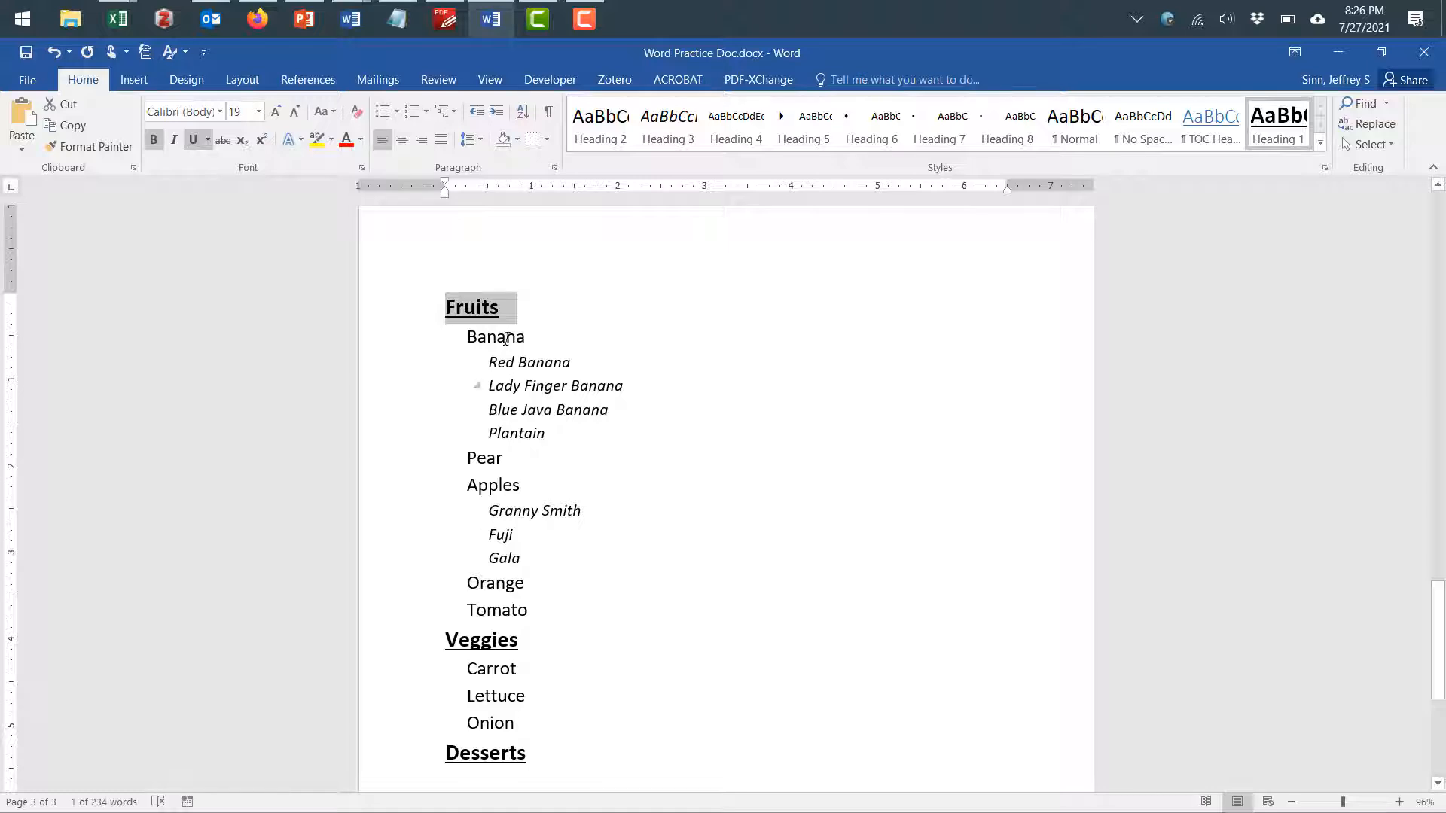
click(491, 389)
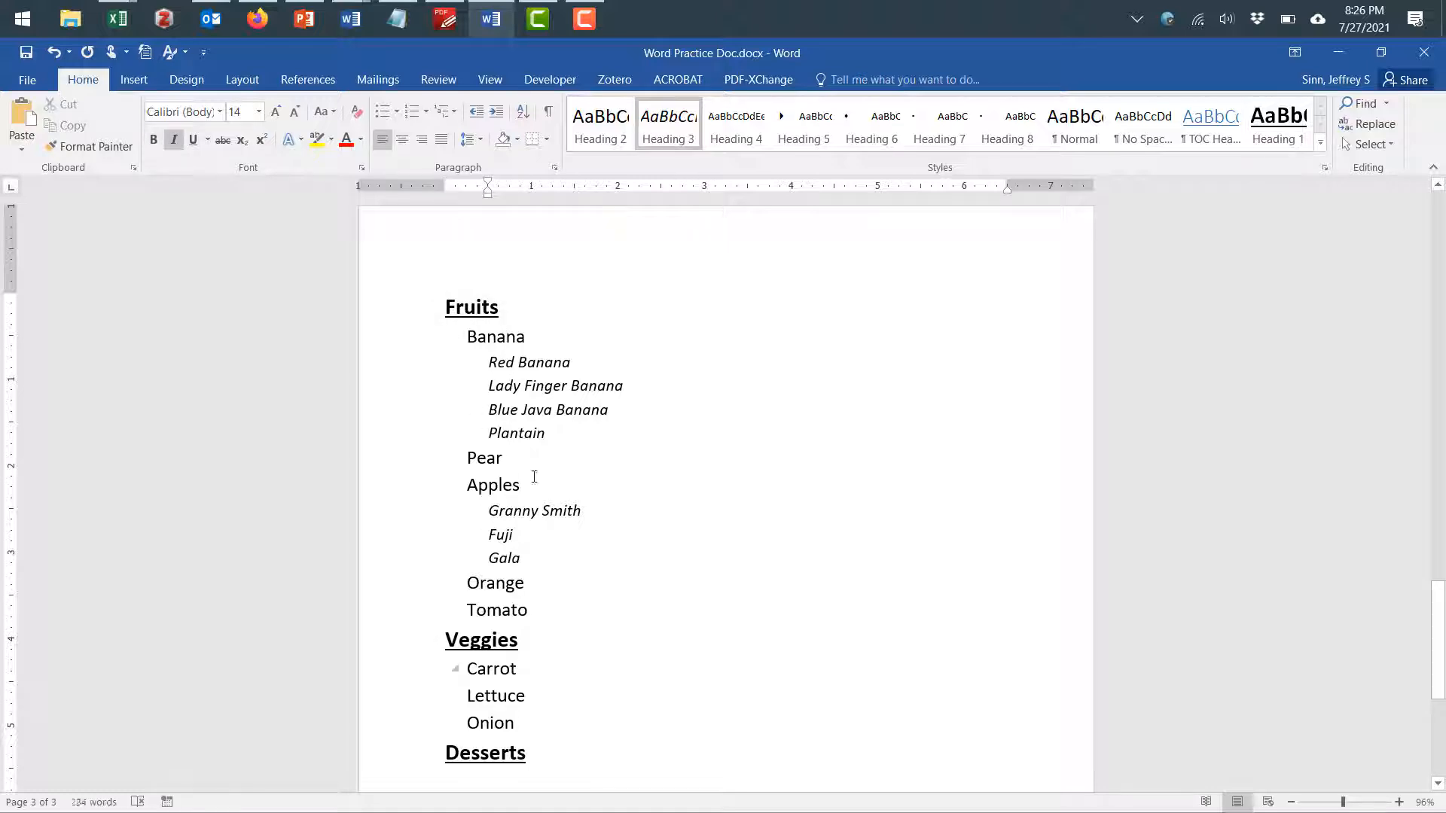
Set the Banana line's font to Bahnschrift and update the Heading 2 style to match it
double_click(495, 337)
click(219, 112)
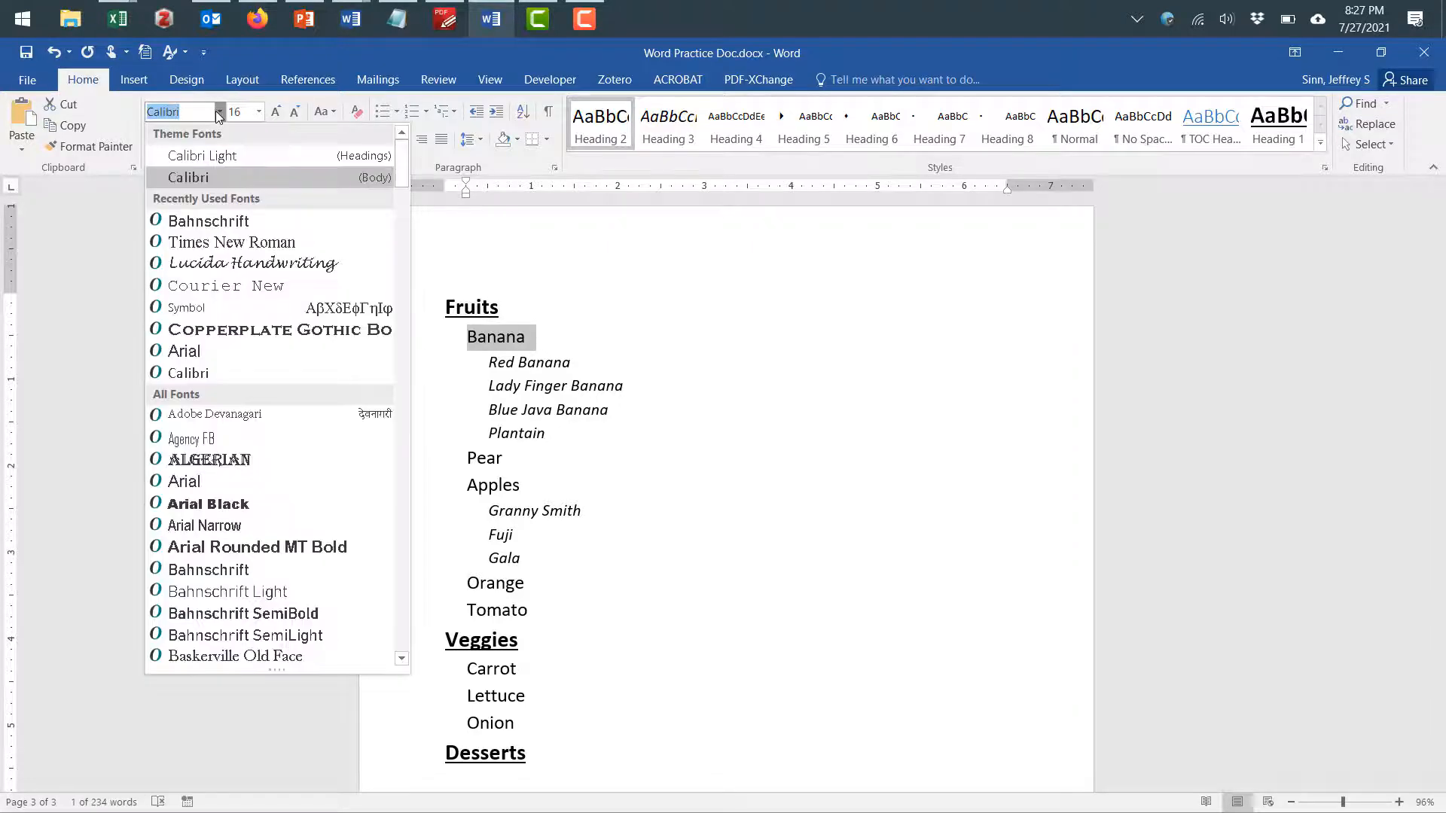
click(238, 223)
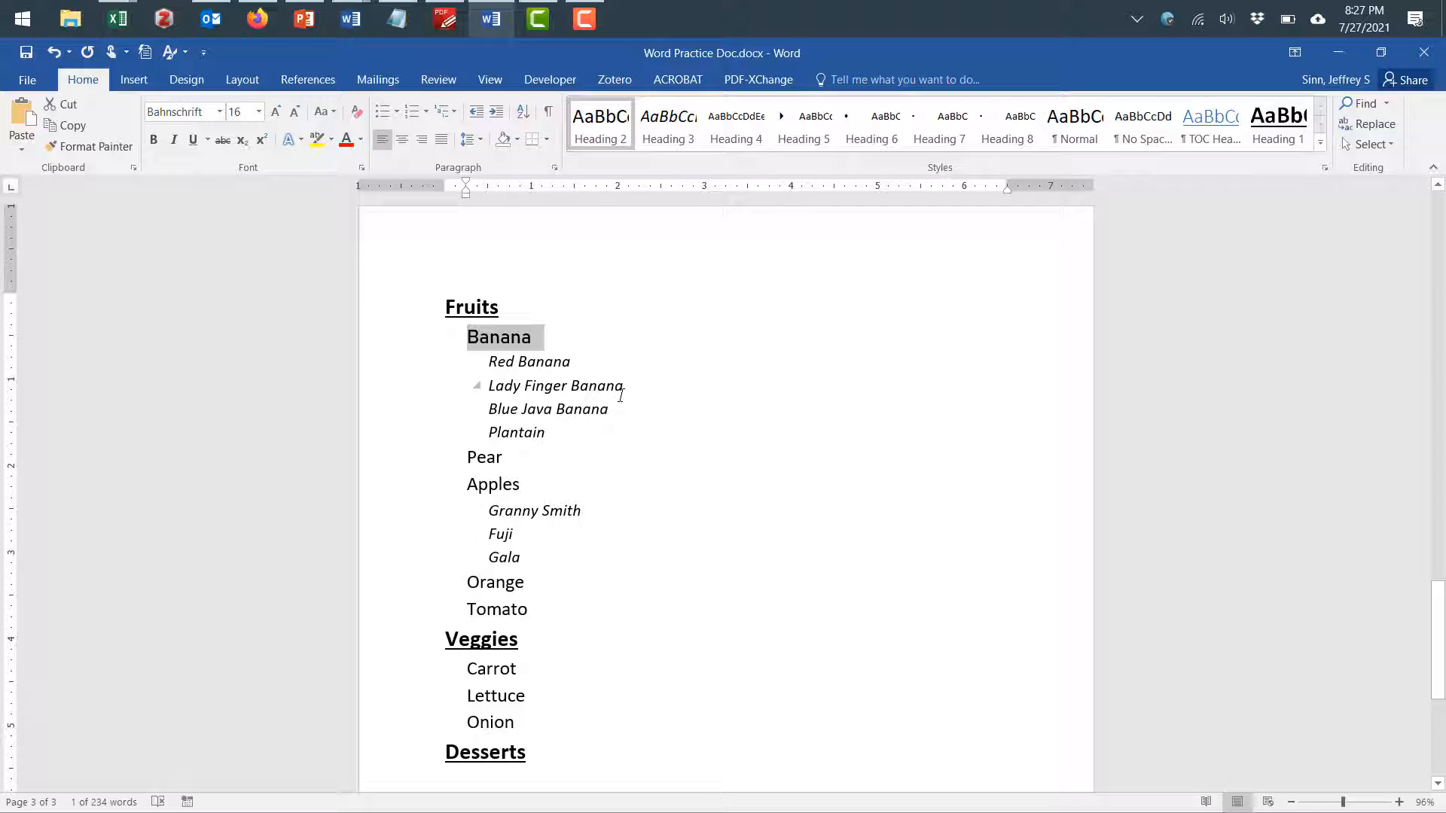
right_click(605, 139)
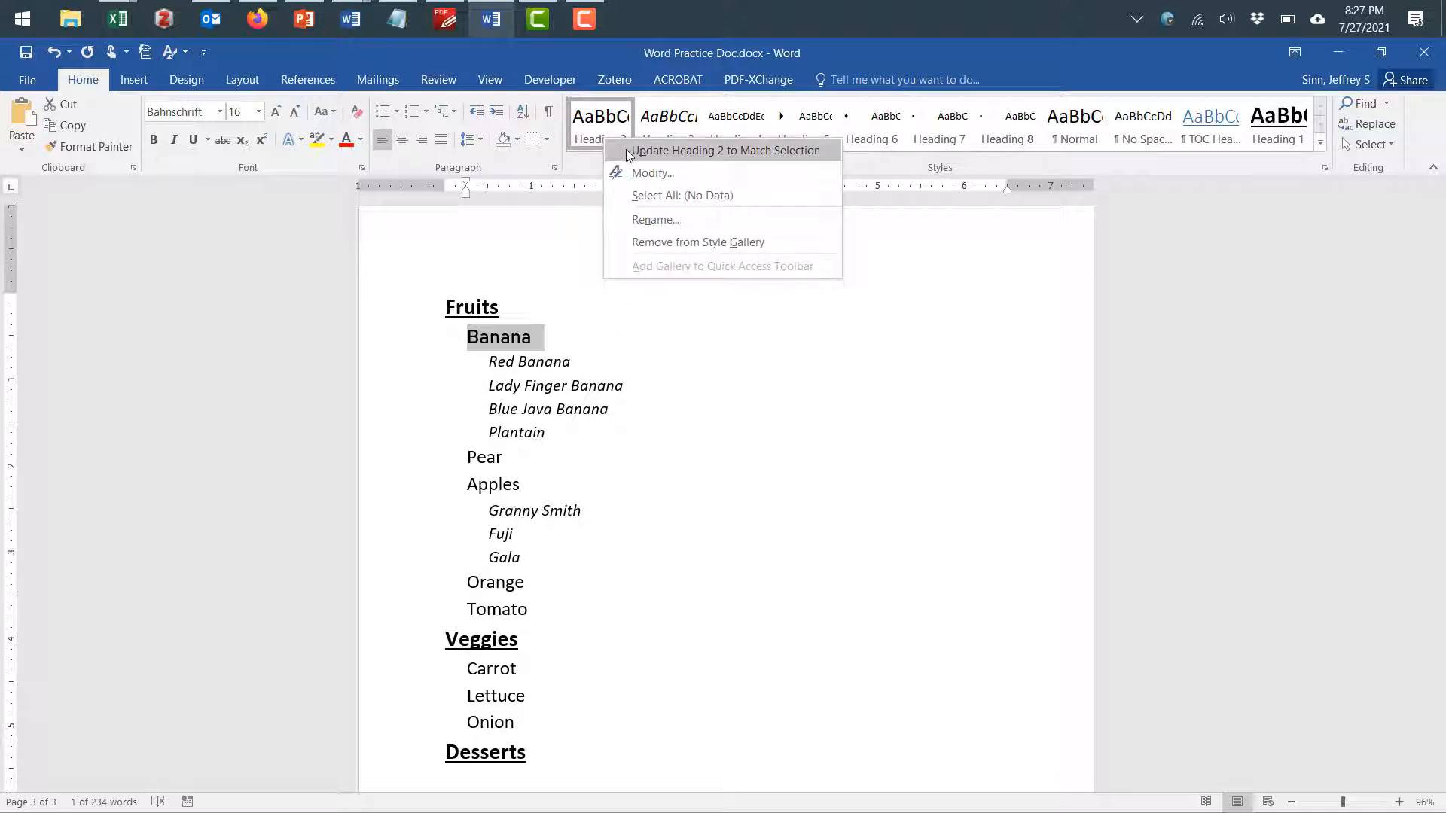
click(627, 151)
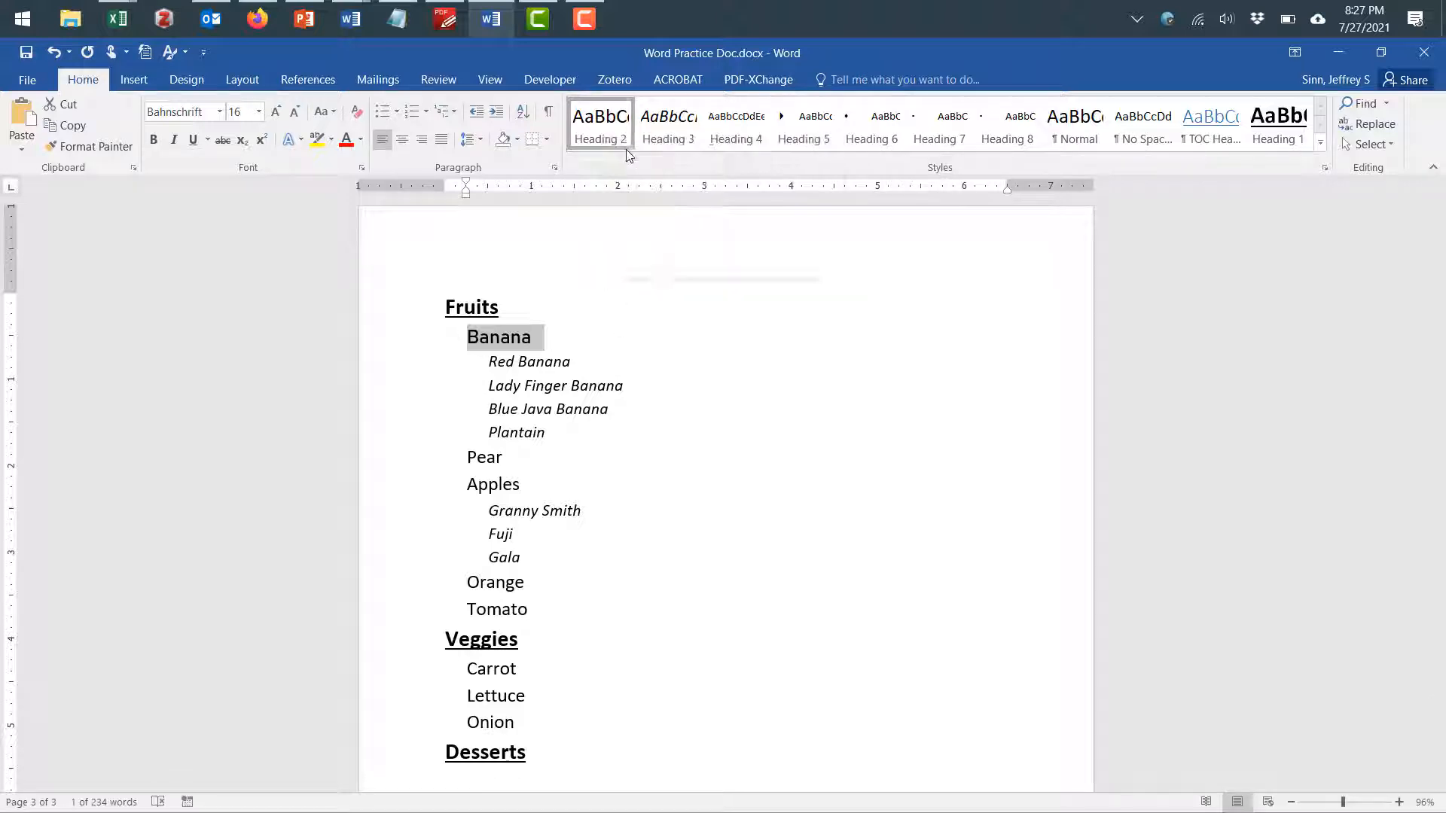
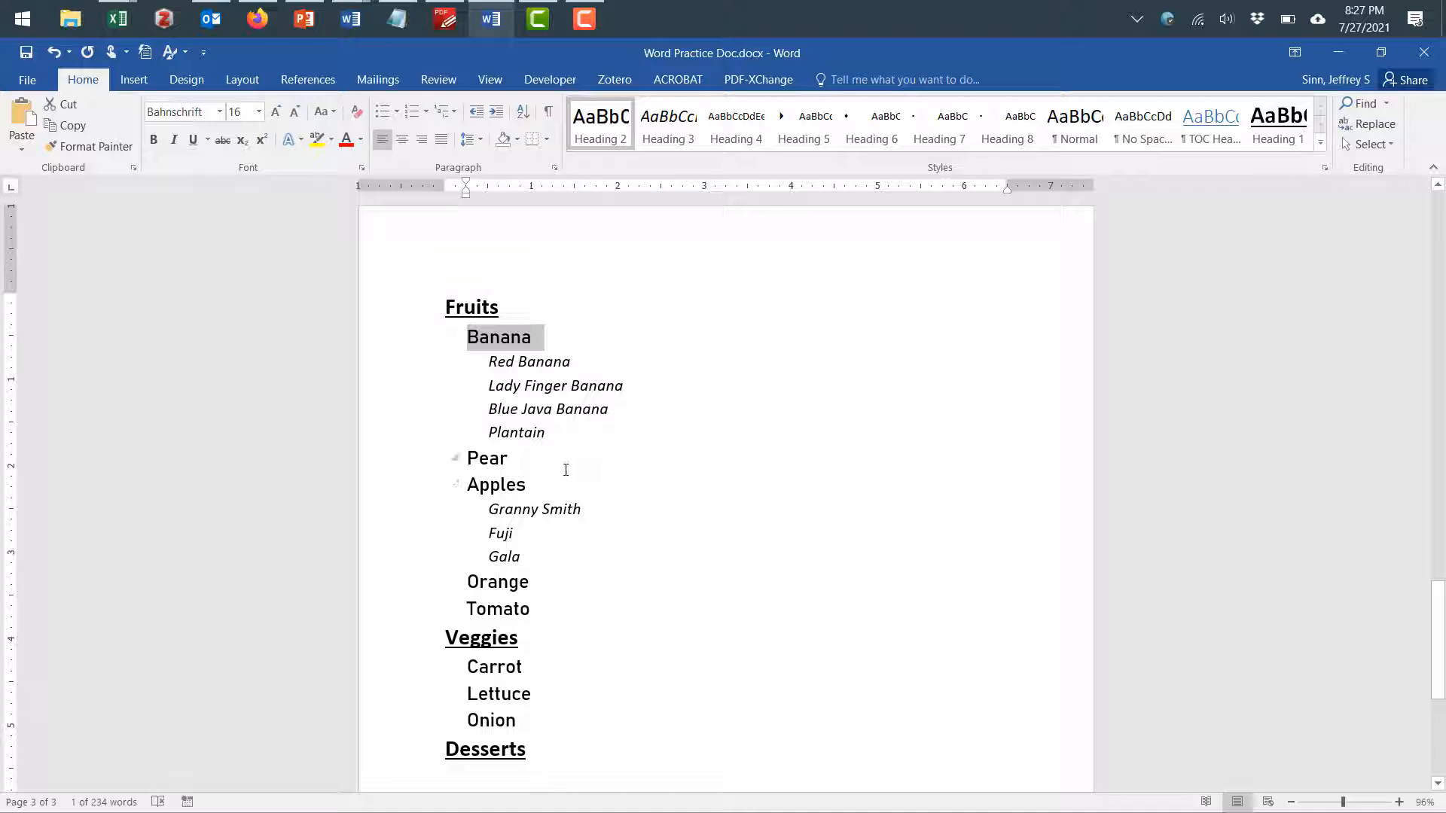
scroll(568, 467, down, 5)
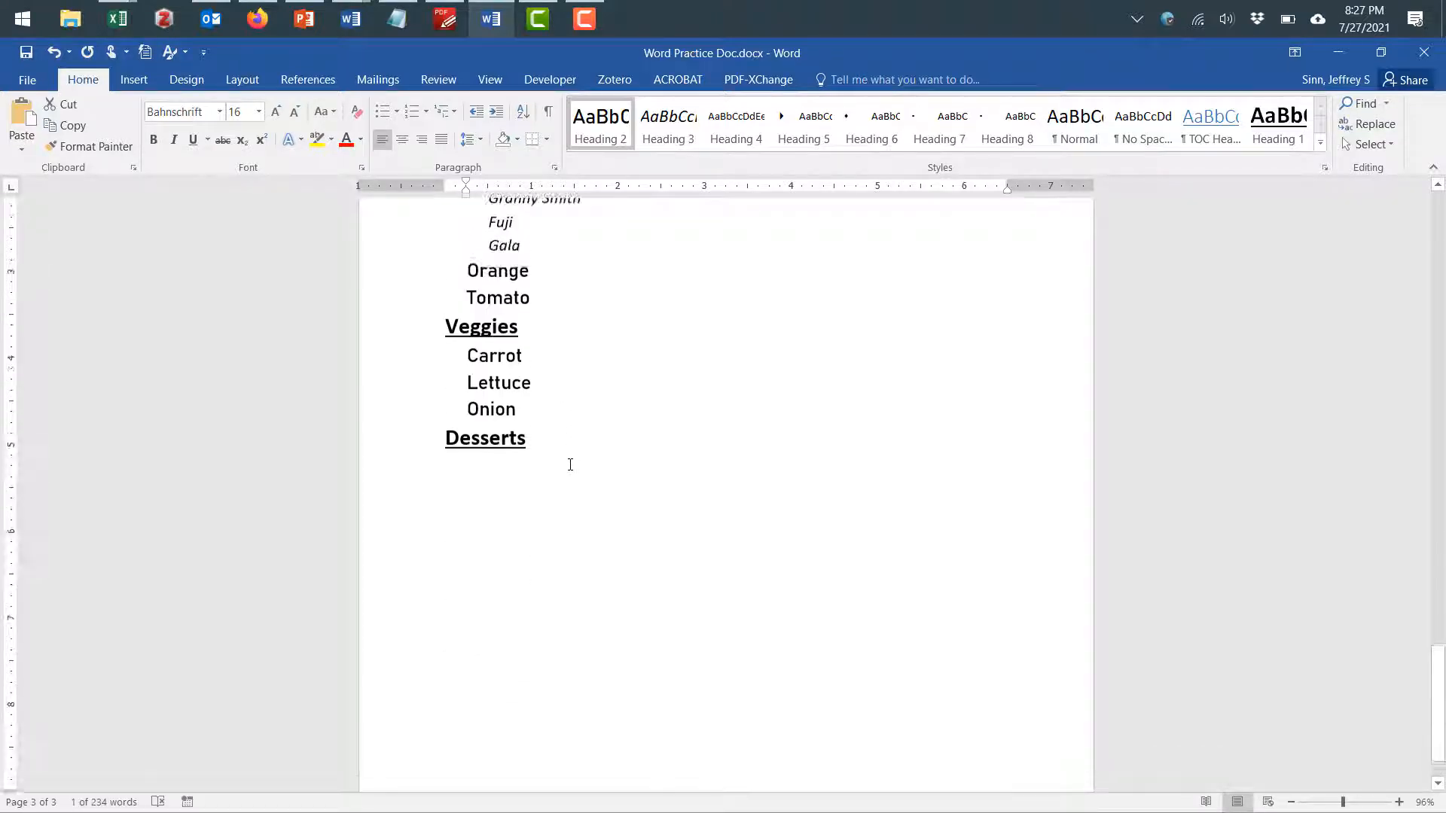
scroll(569, 465, up, 5)
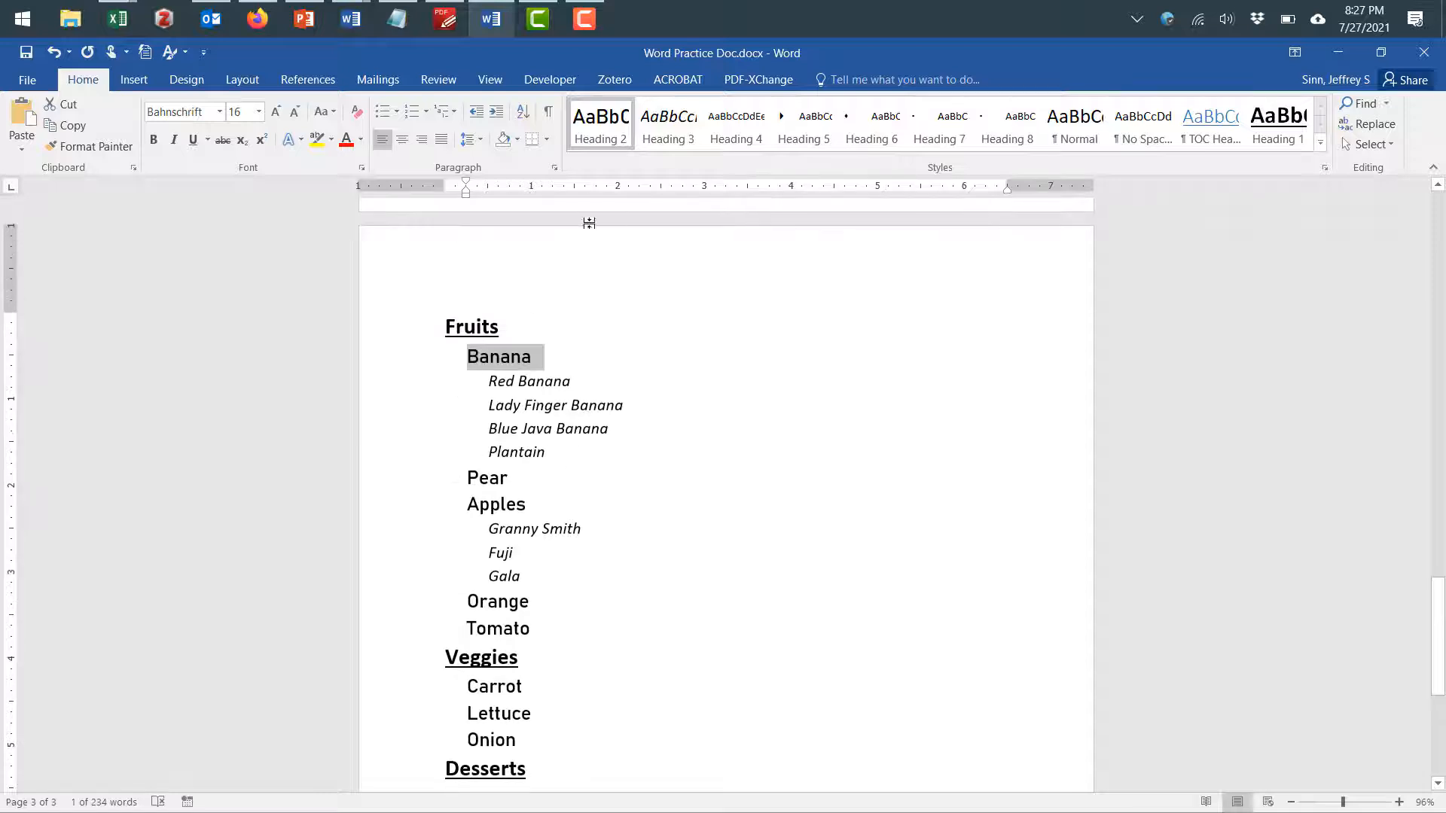
click(585, 20)
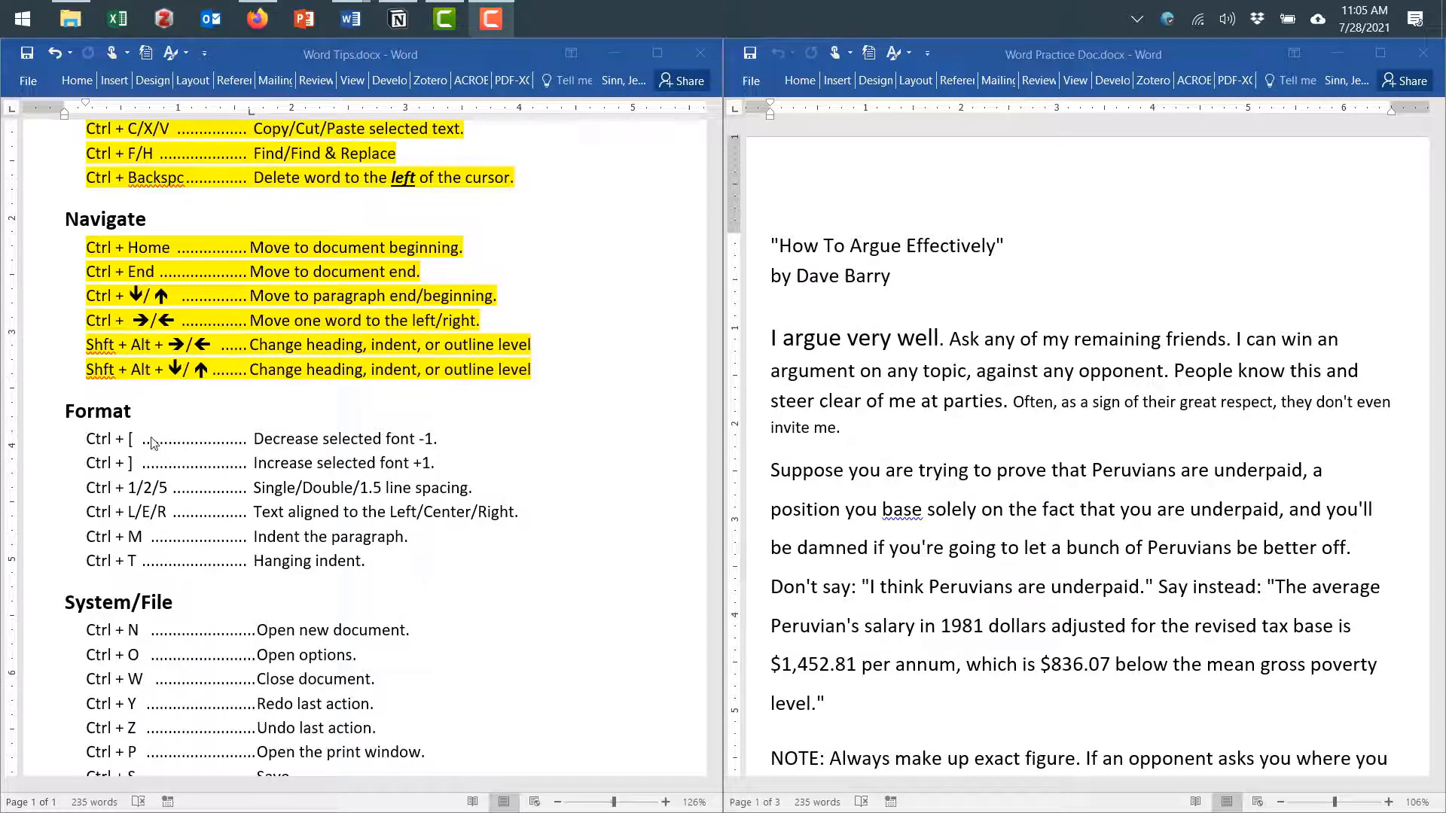
scroll(274, 406, up, 5)
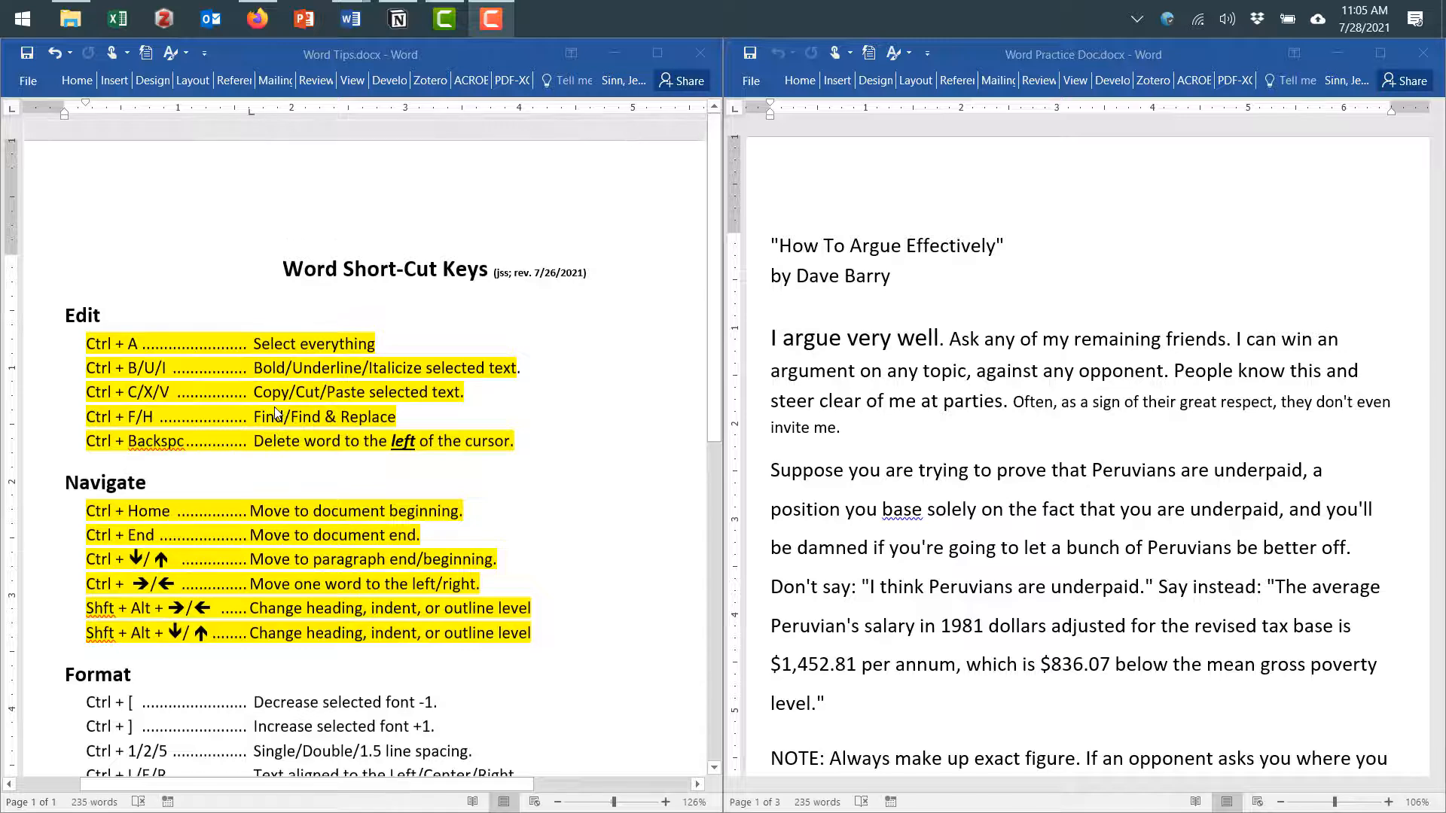
scroll(274, 413, down, 5)
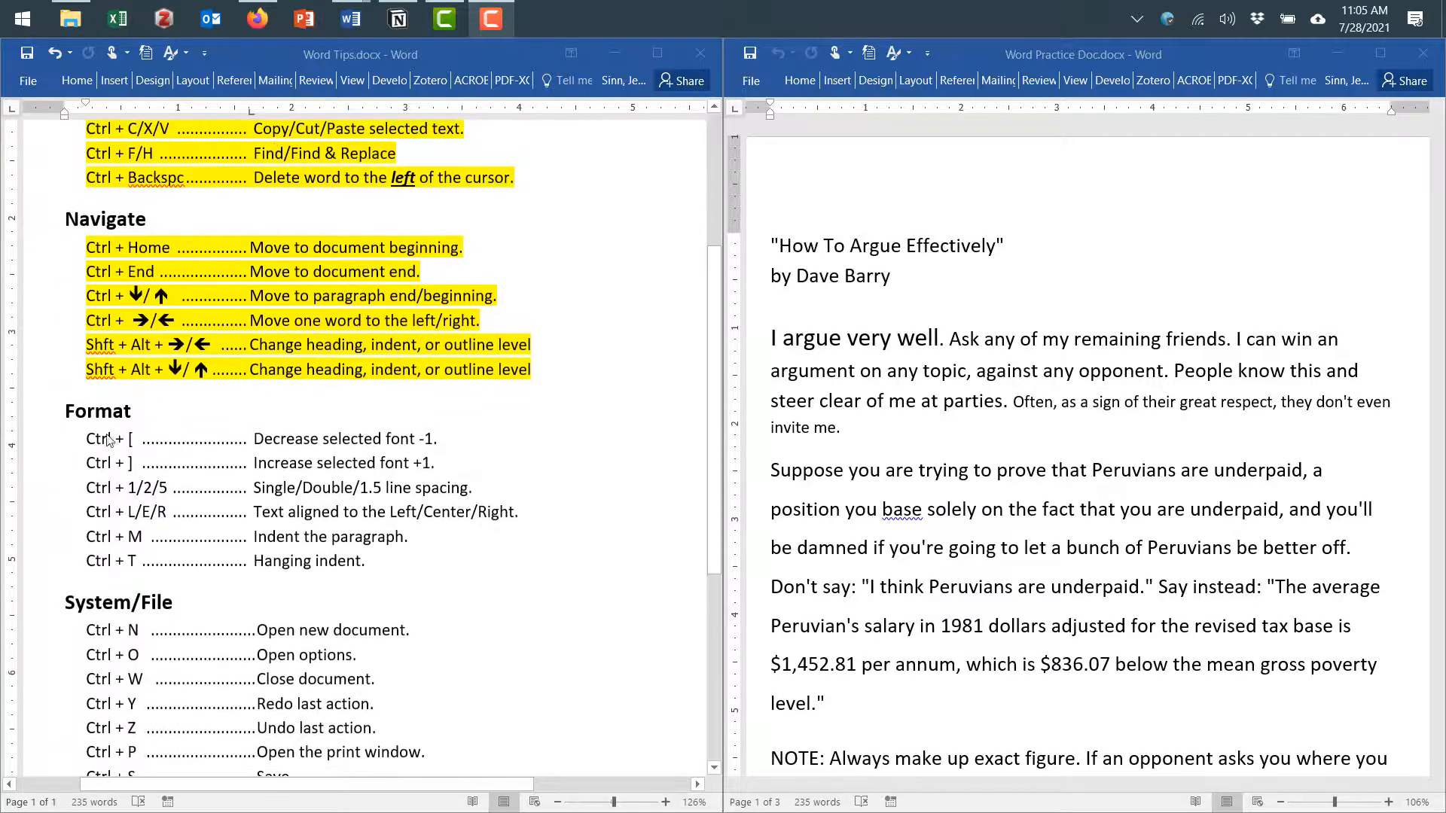
Highlight the decrease and increase selected font lines under Format in yellow in Word Tips.docx
click(83, 440)
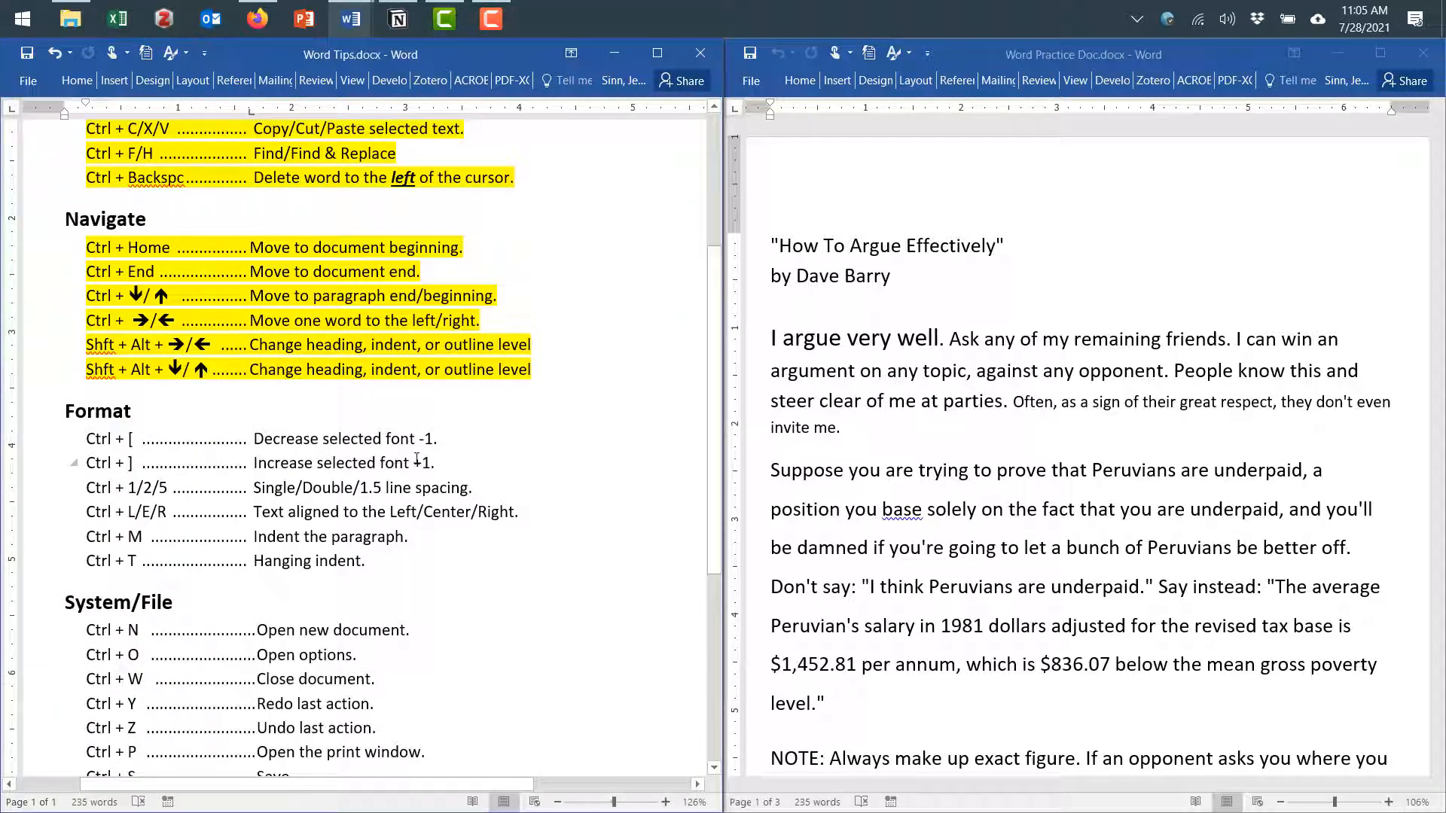
drag(178, 463, 77, 441)
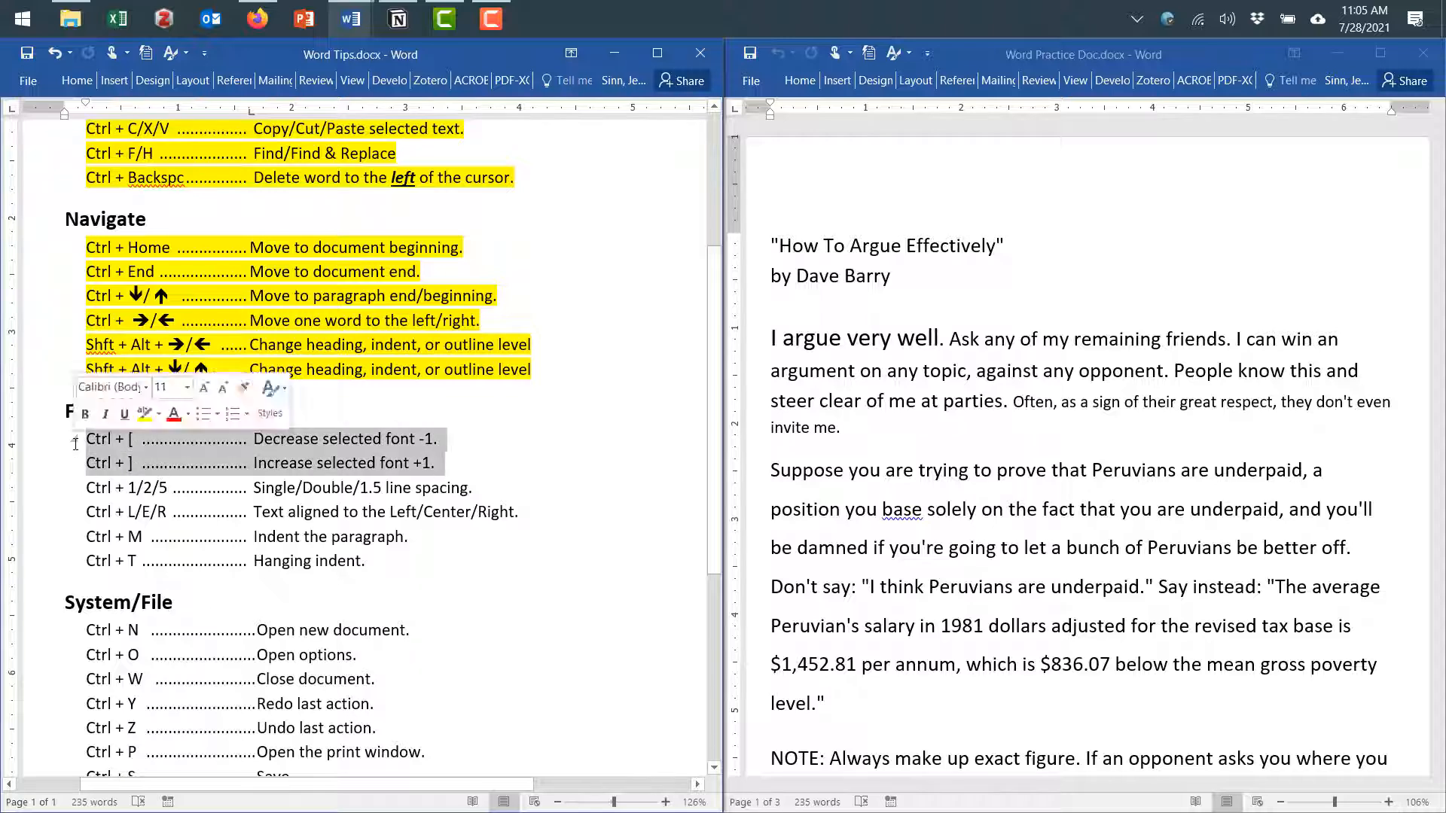
key(ctrl+alt+h)
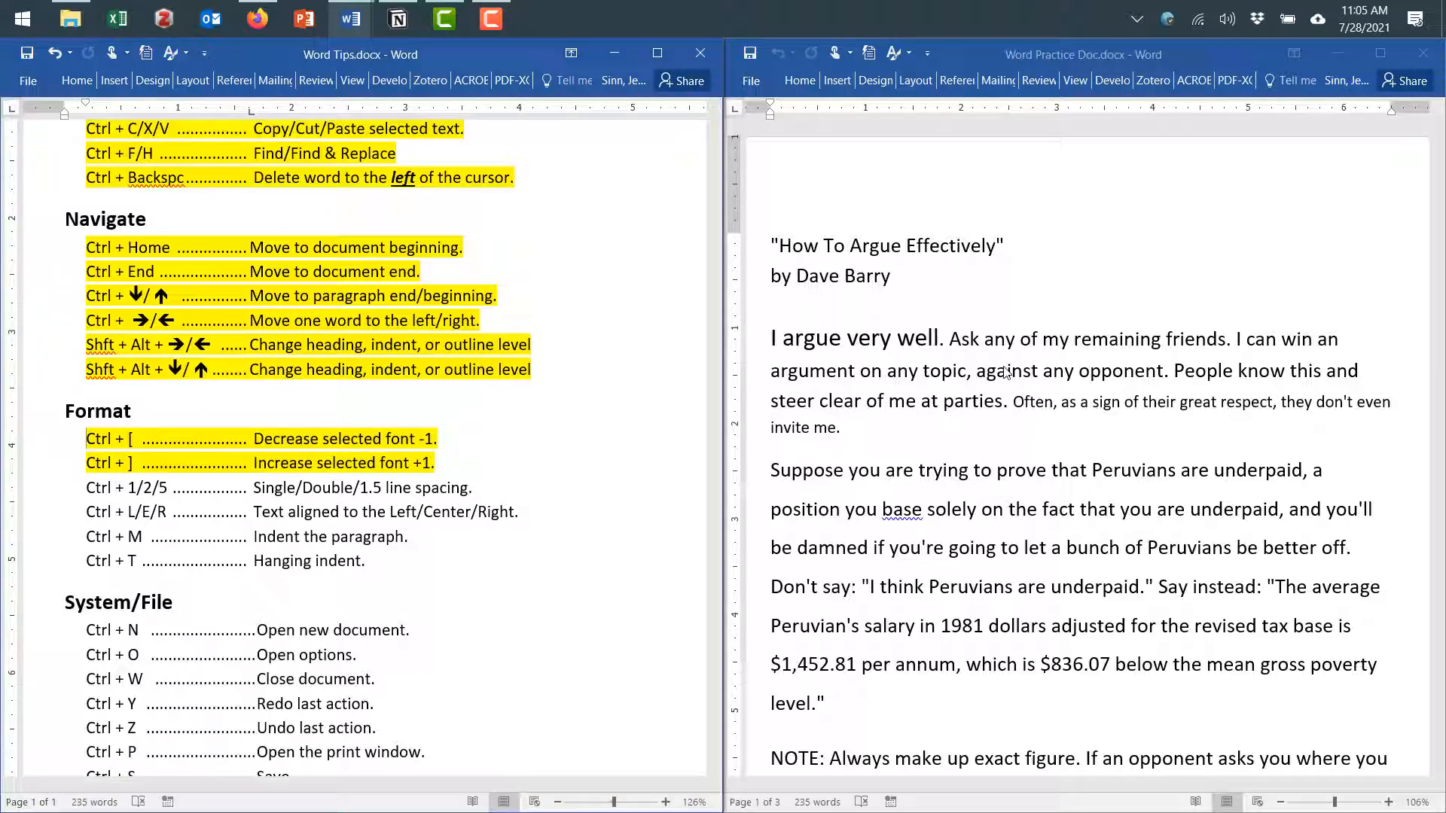
Decrease the font size of "I argue very well" in Word Practice Doc.docx by two points
click(920, 331)
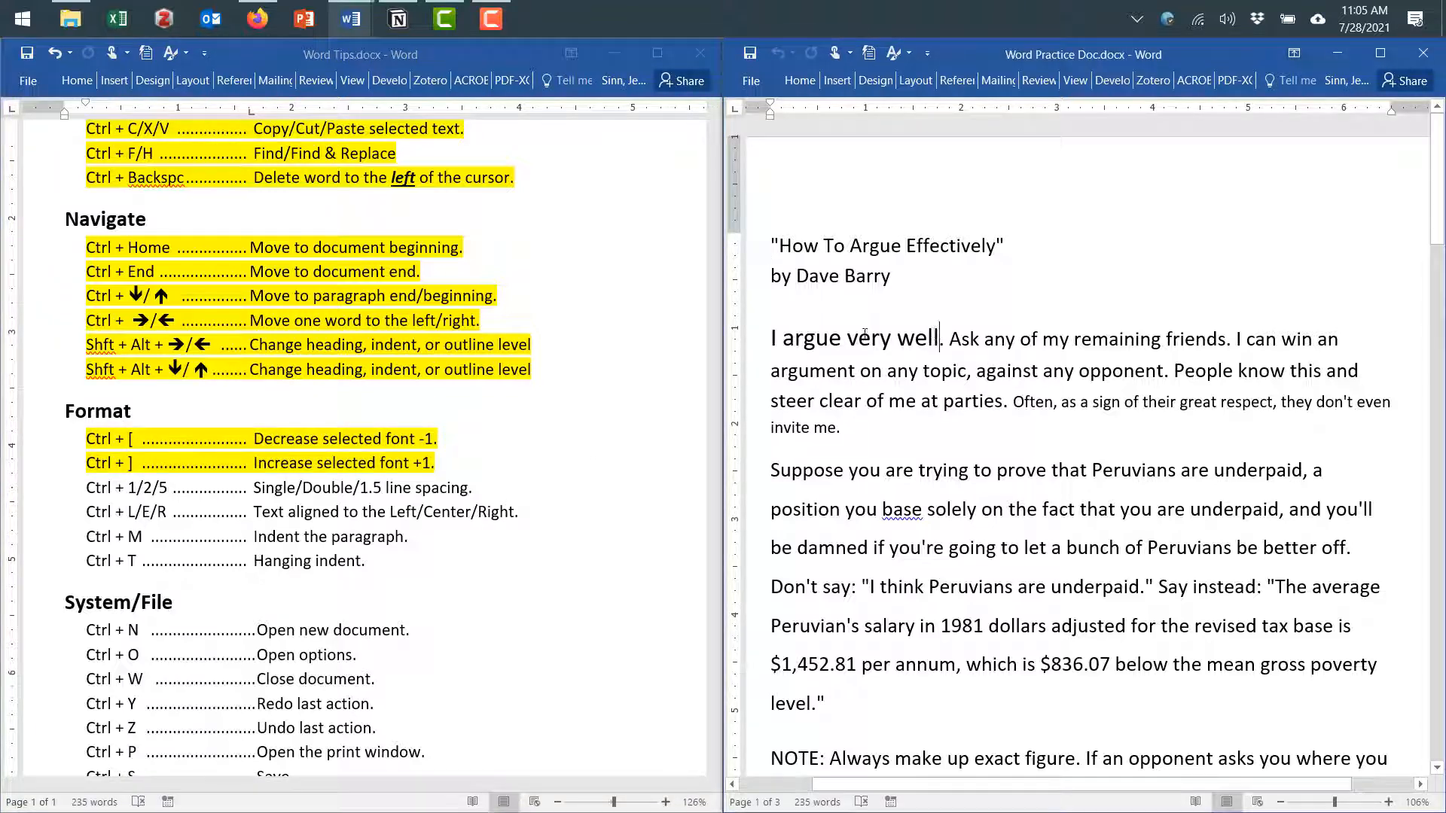
drag(939, 337, 761, 332)
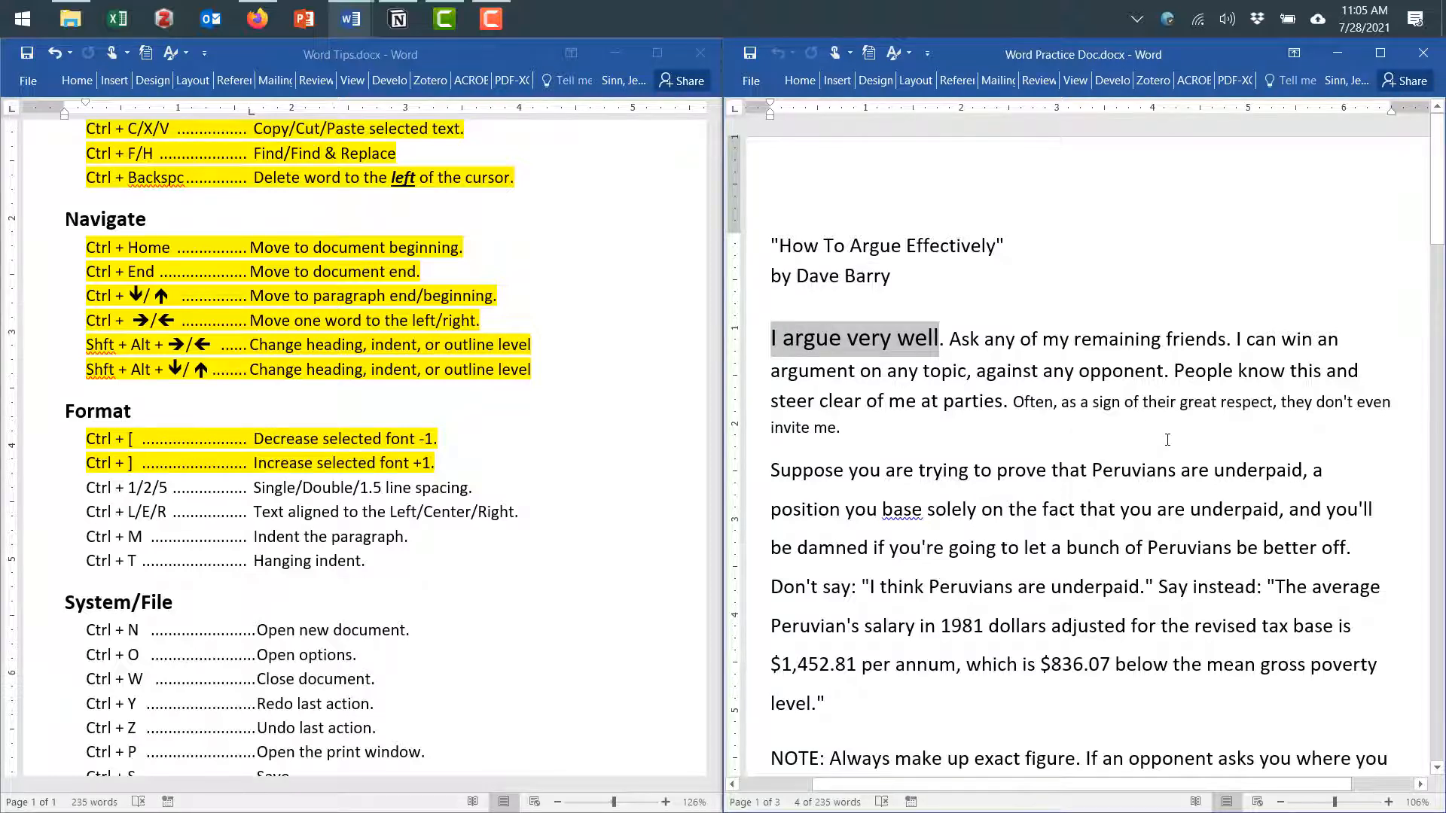
key(ctrl+bracketleft)
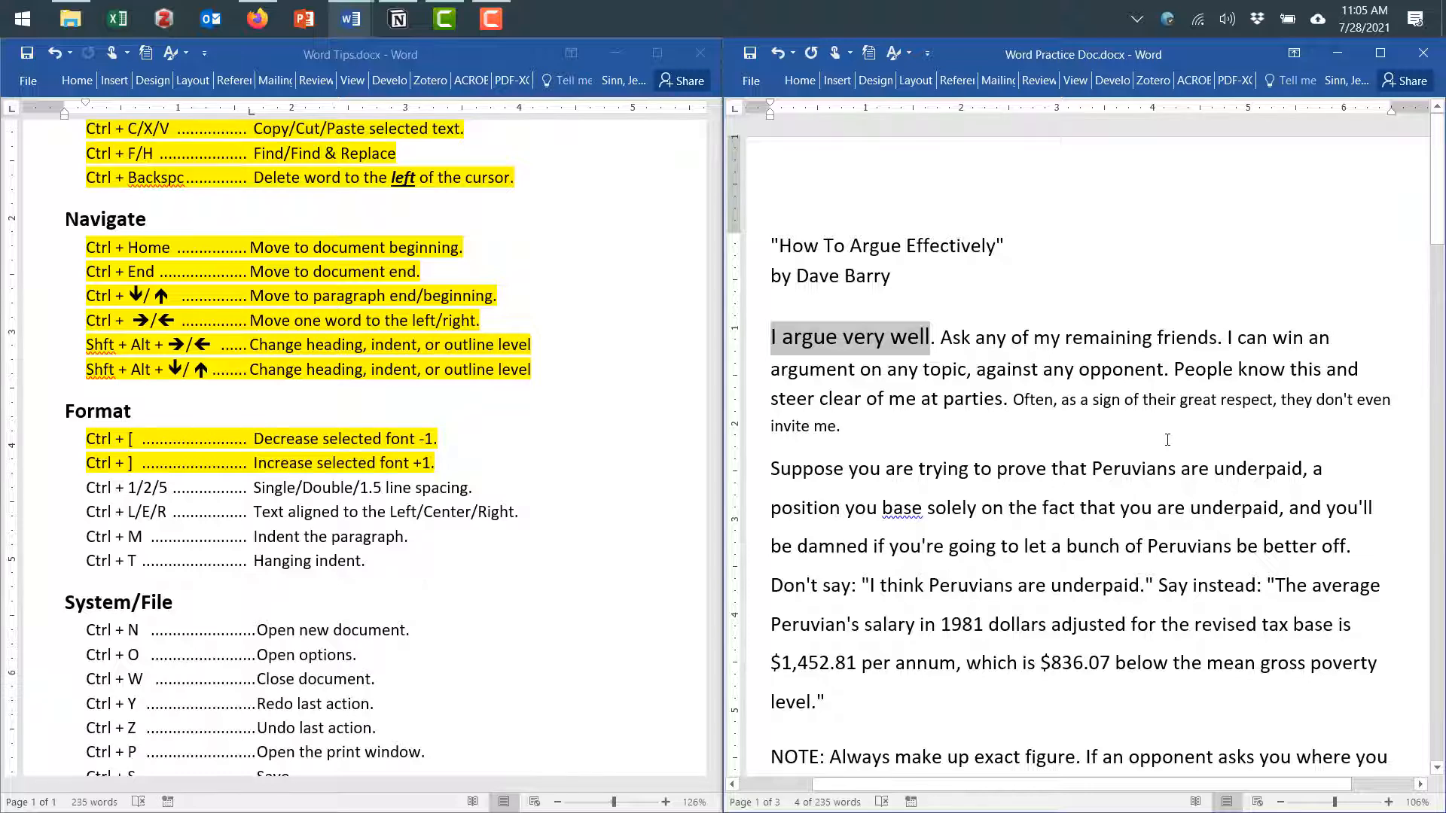
key(ctrl+bracketleft)
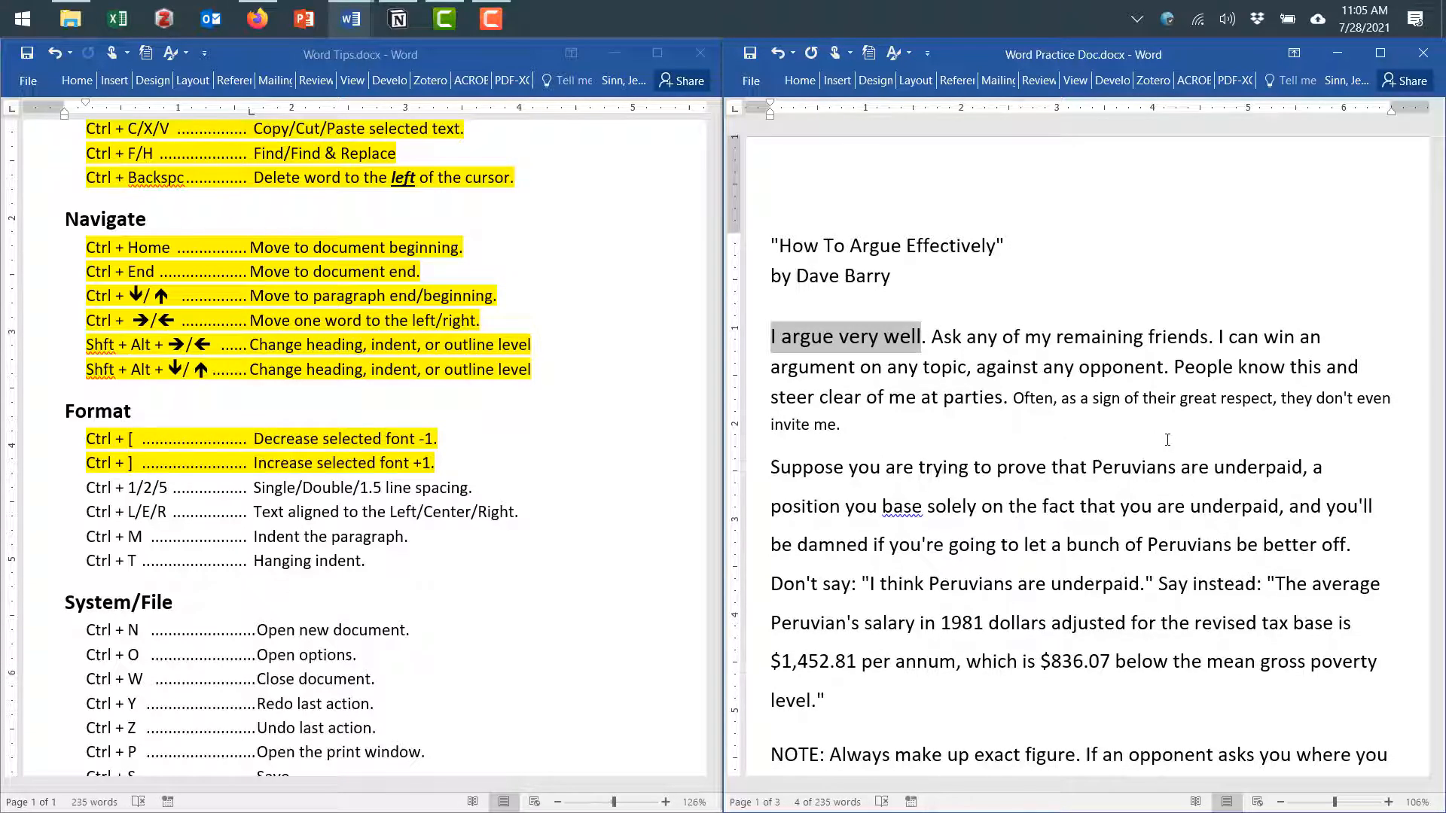
key(Right)
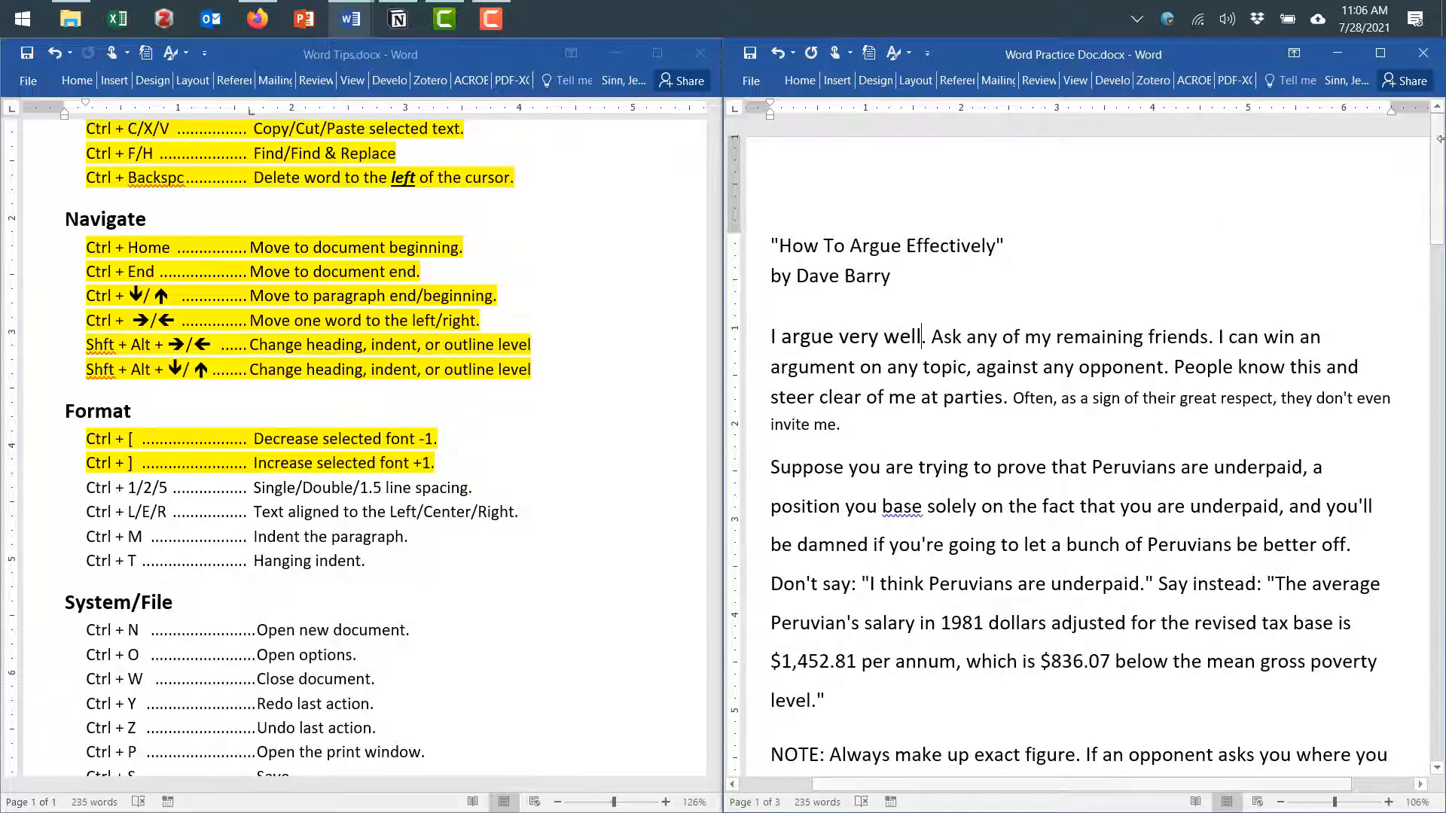
right_click(1106, 80)
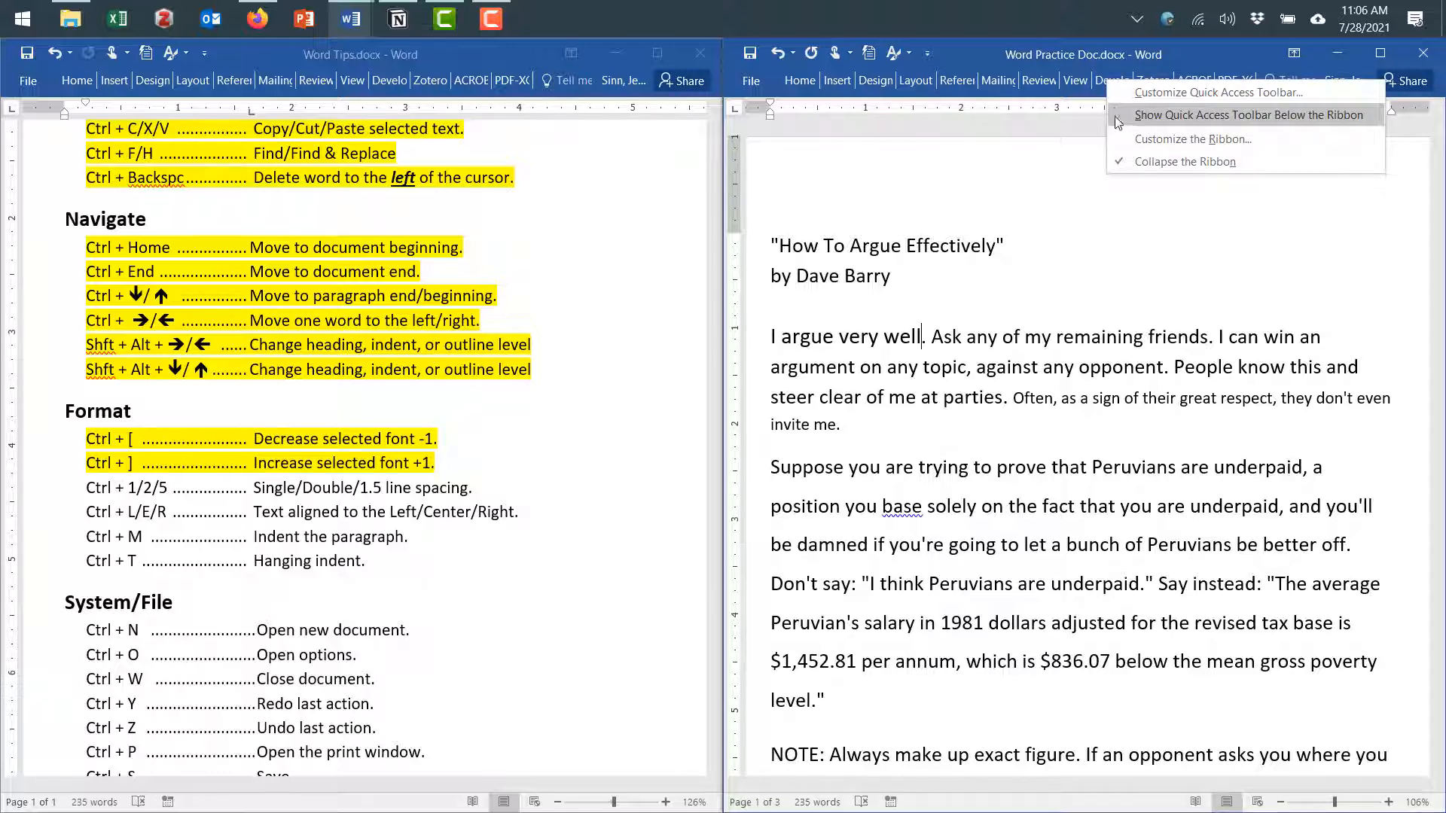
click(1114, 137)
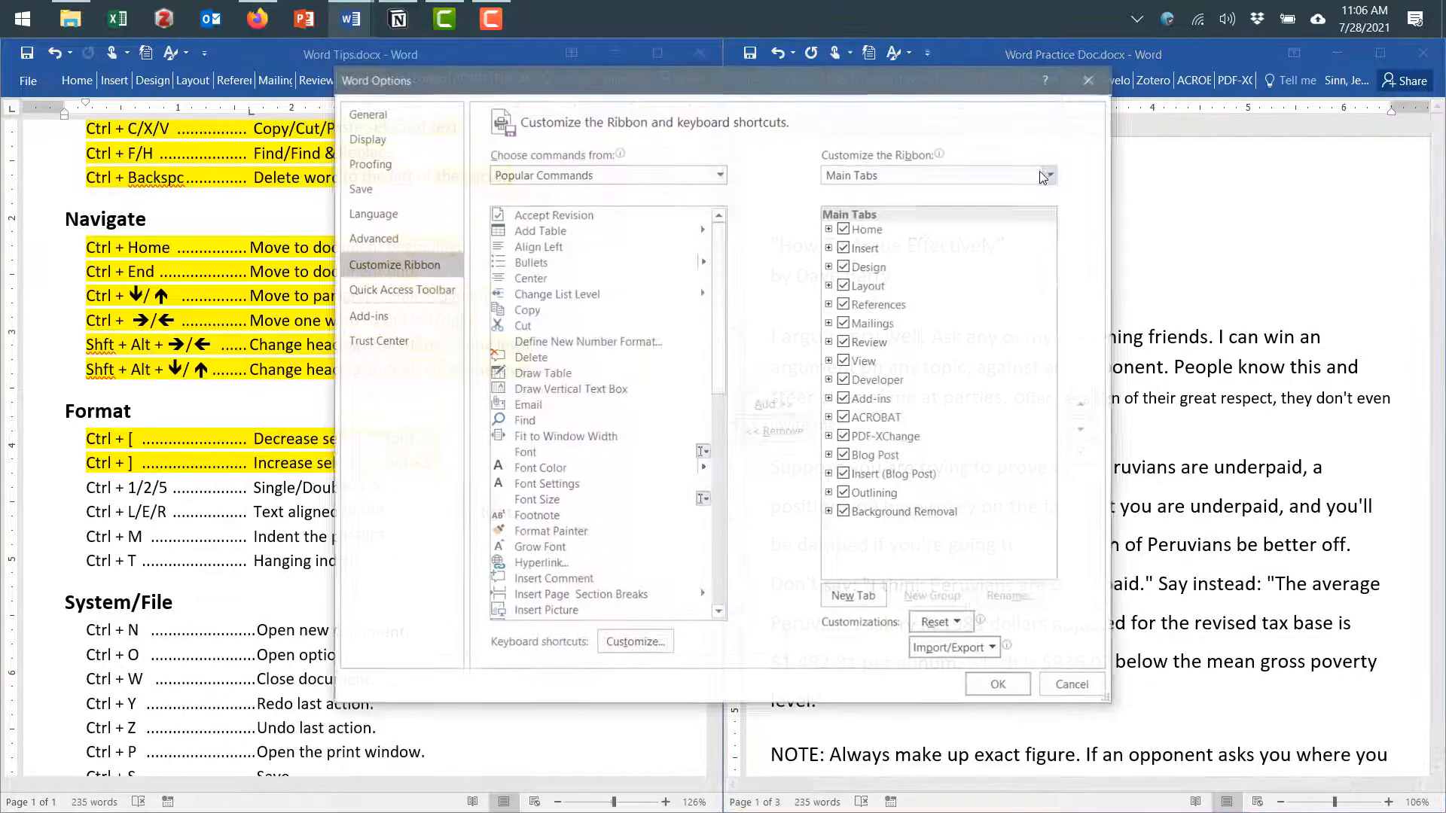
click(1088, 81)
Turn off ribbon collapsing in the Word Practice Doc.docx window
right_click(1082, 84)
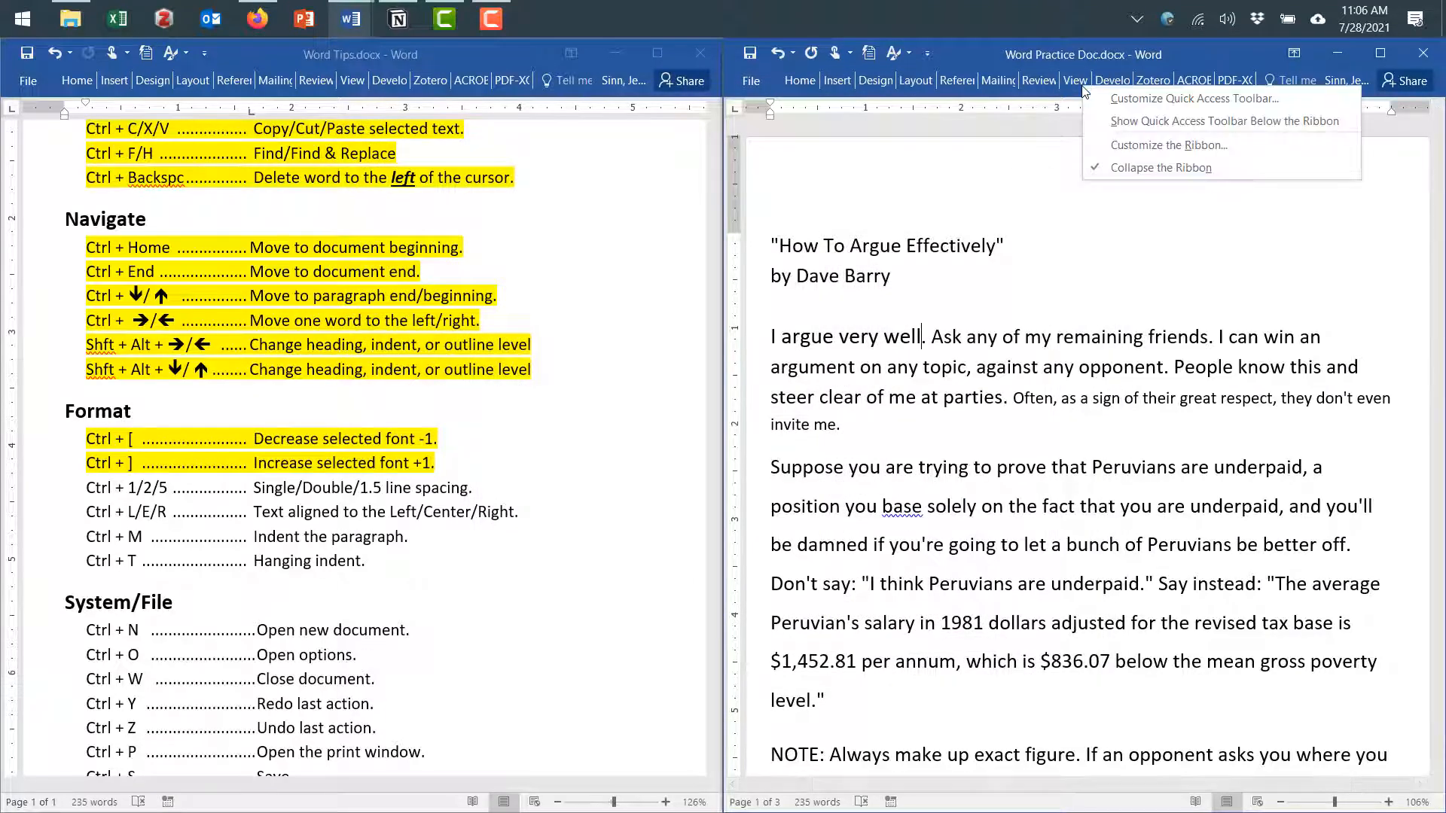
click(1109, 166)
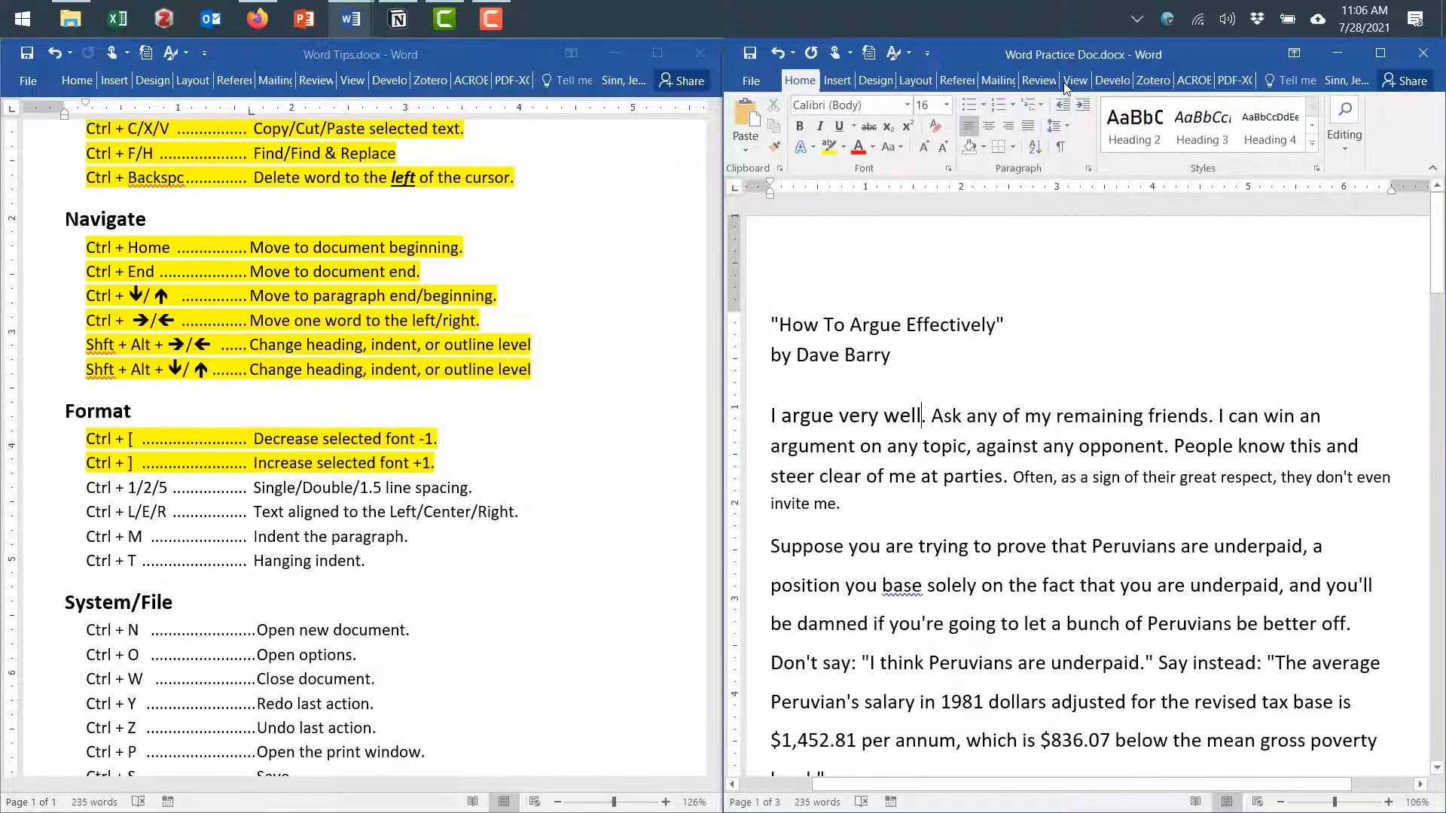
Set the font size of the entire first body paragraph, beginning "I argue very well", to 16
click(846, 419)
drag(932, 419, 1001, 420)
drag(913, 416, 776, 418)
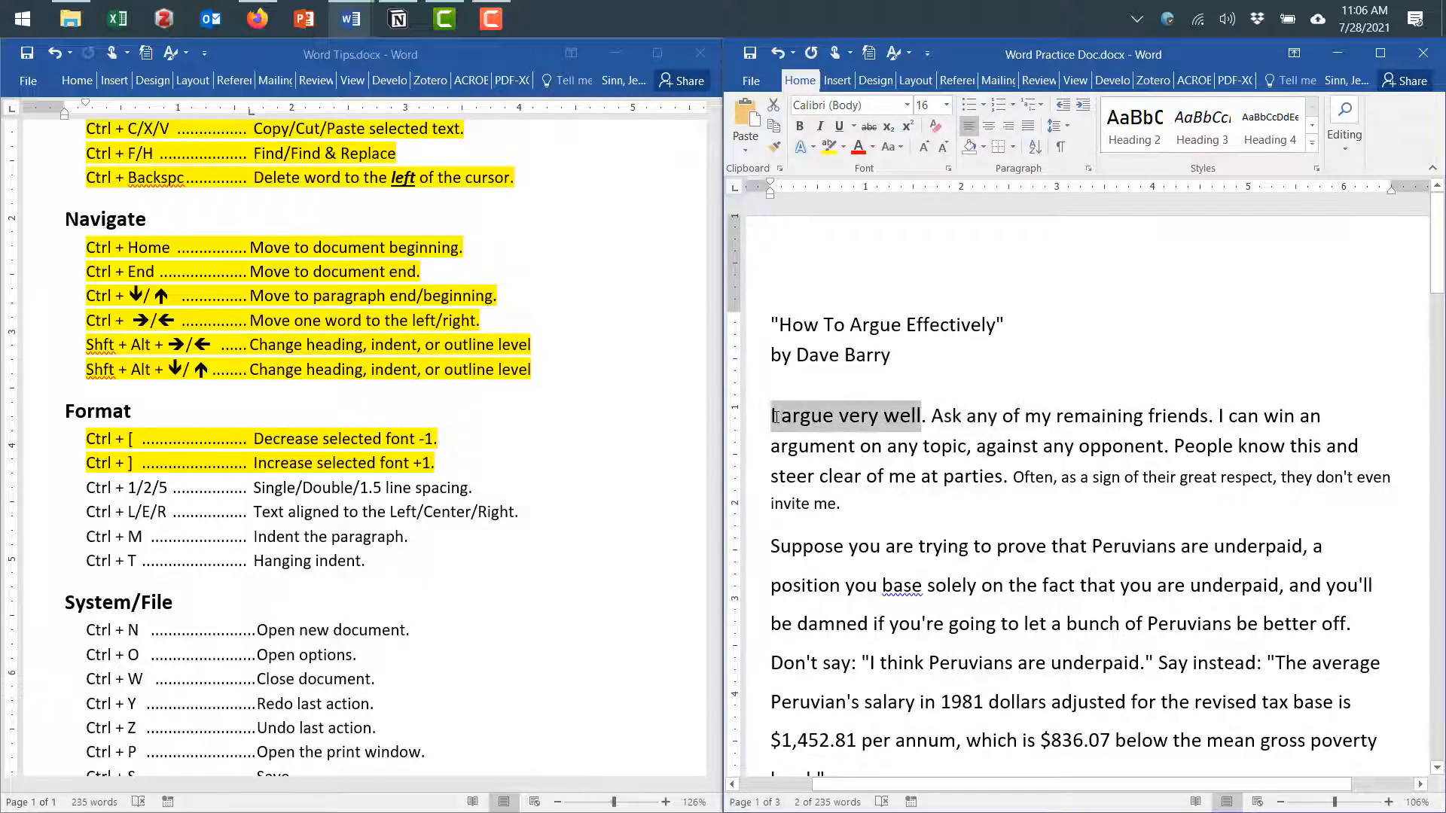
shift+click(850, 509)
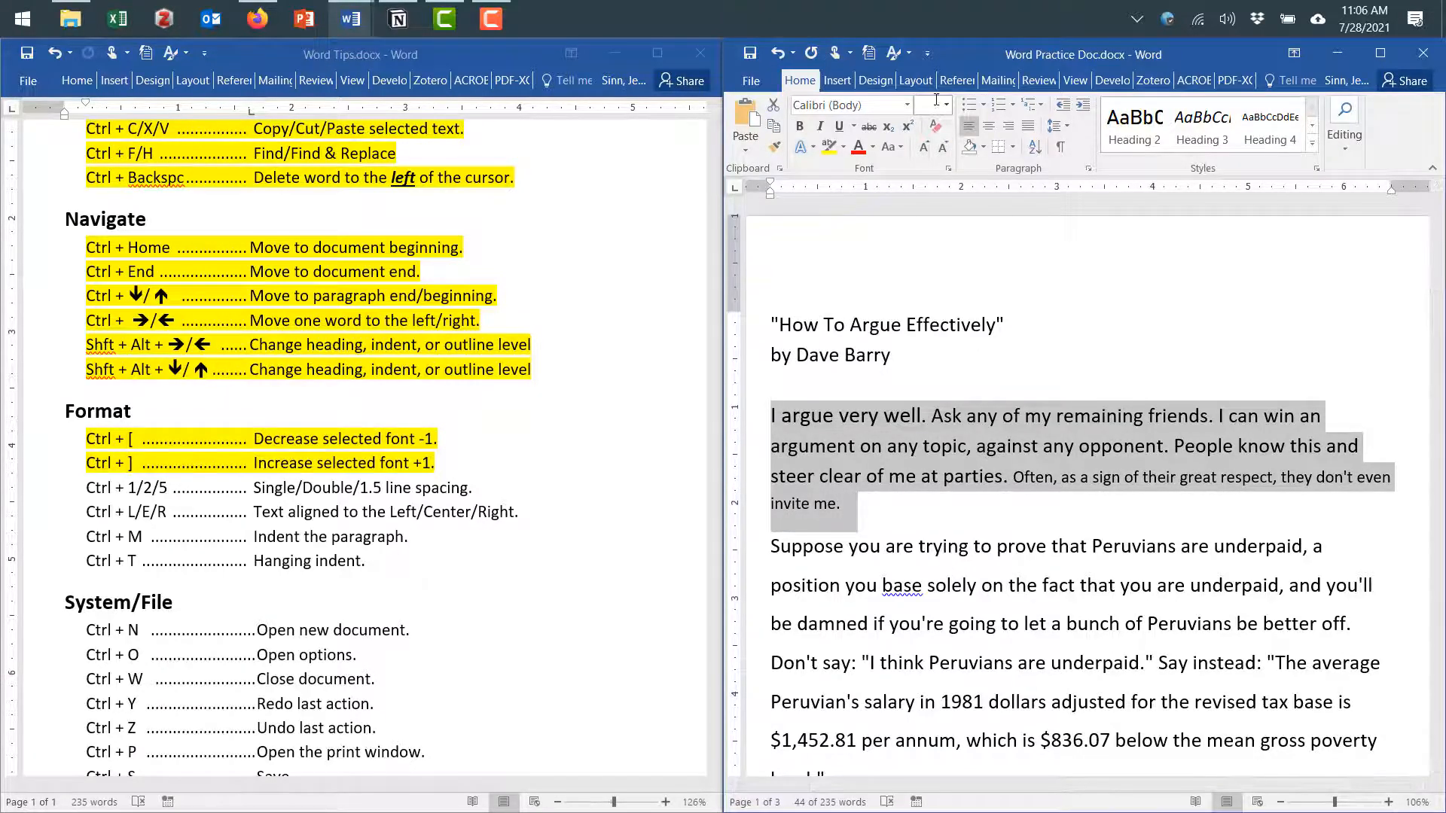
click(942, 420)
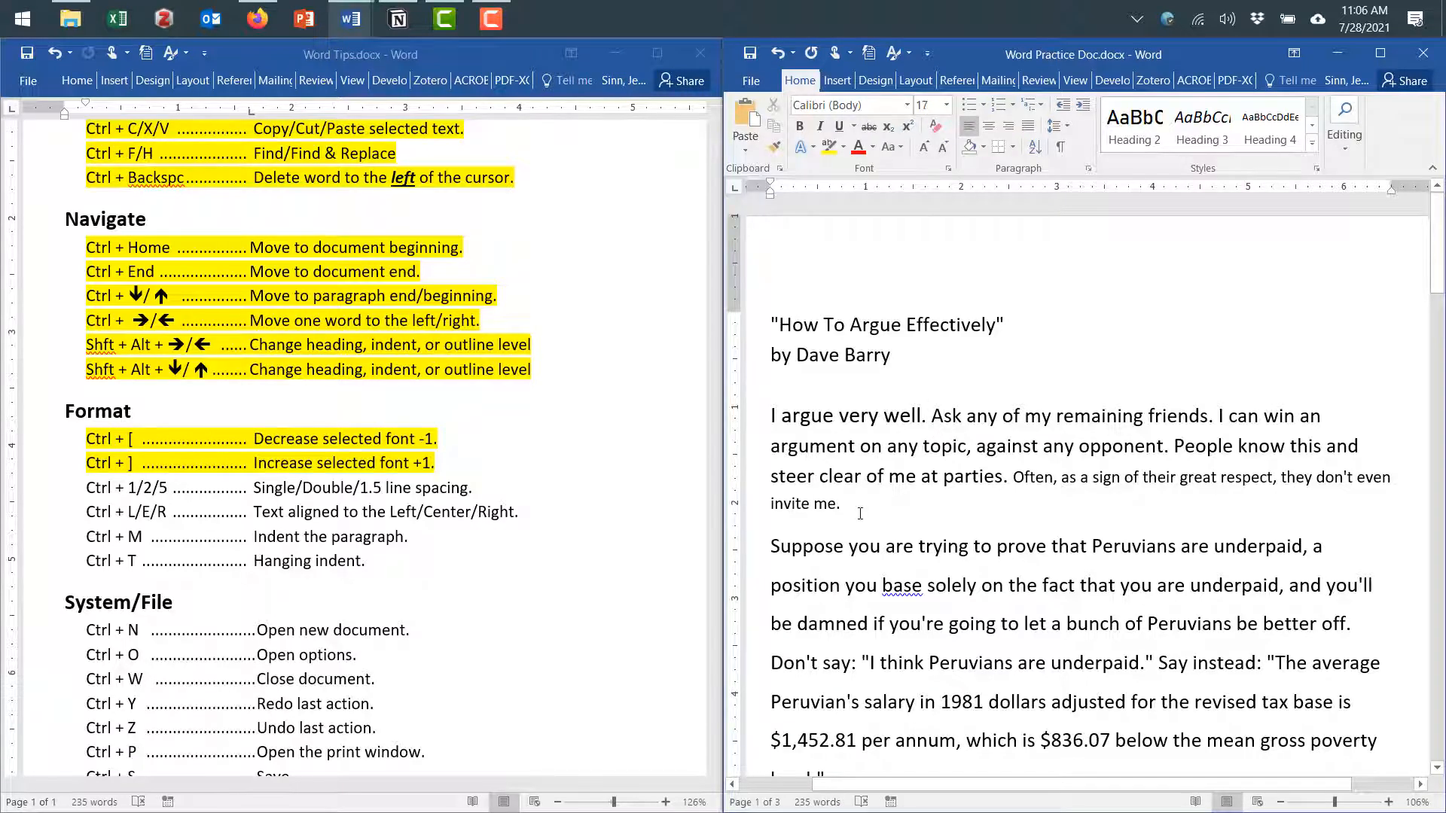
drag(860, 513, 775, 448)
click(923, 550)
drag(924, 550, 883, 552)
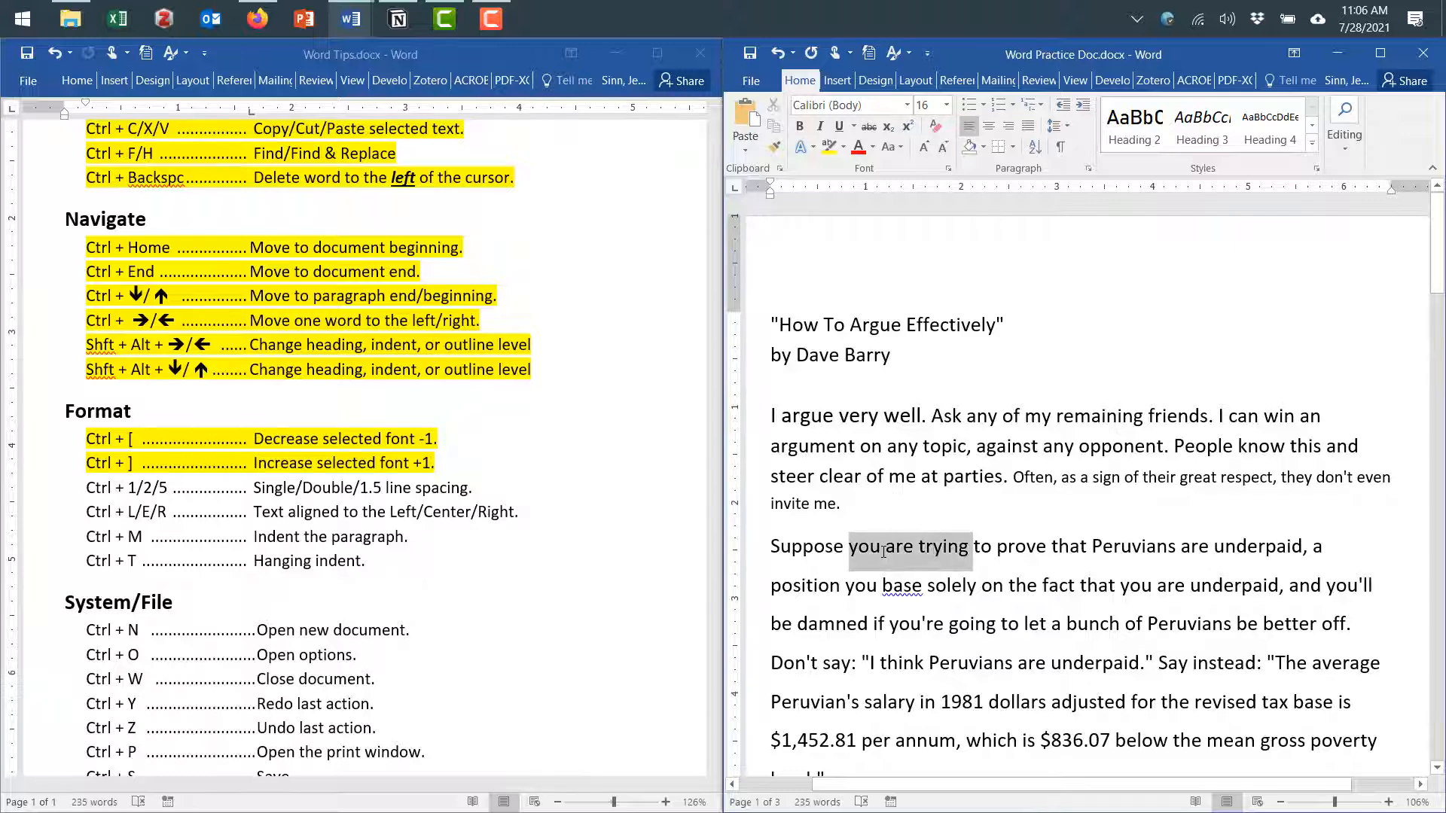
click(878, 477)
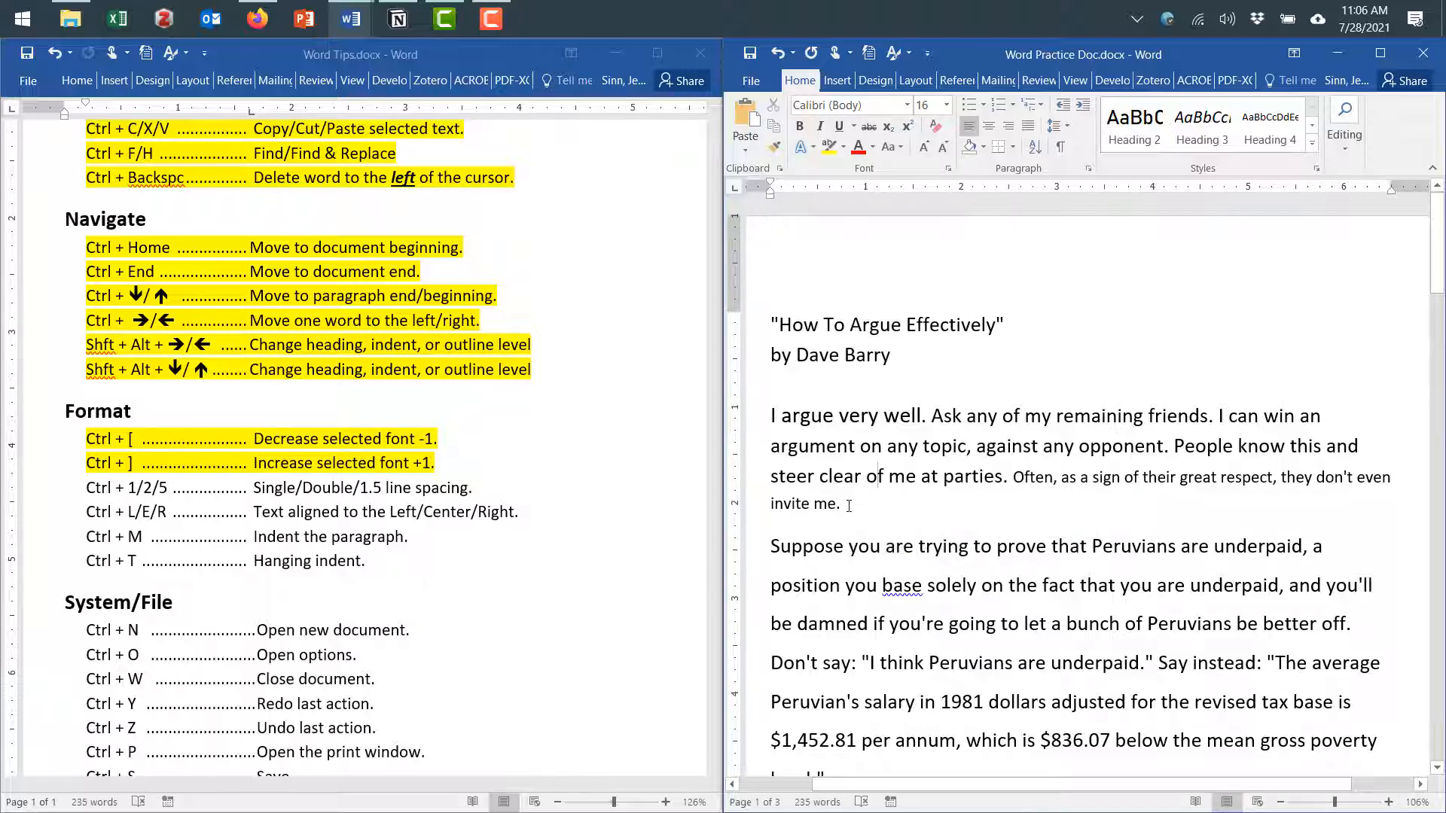
triple_click(849, 506)
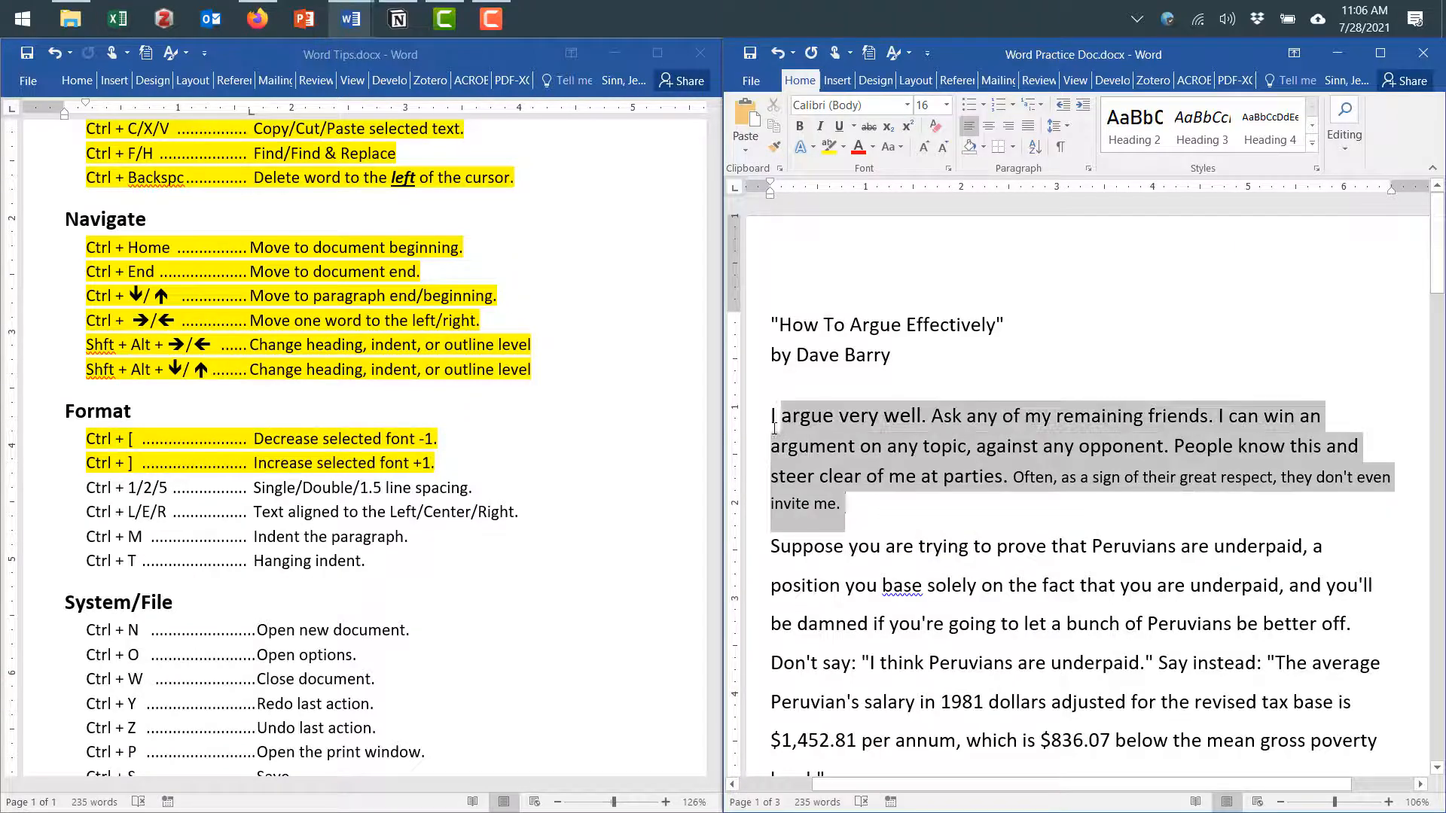
click(948, 109)
click(931, 236)
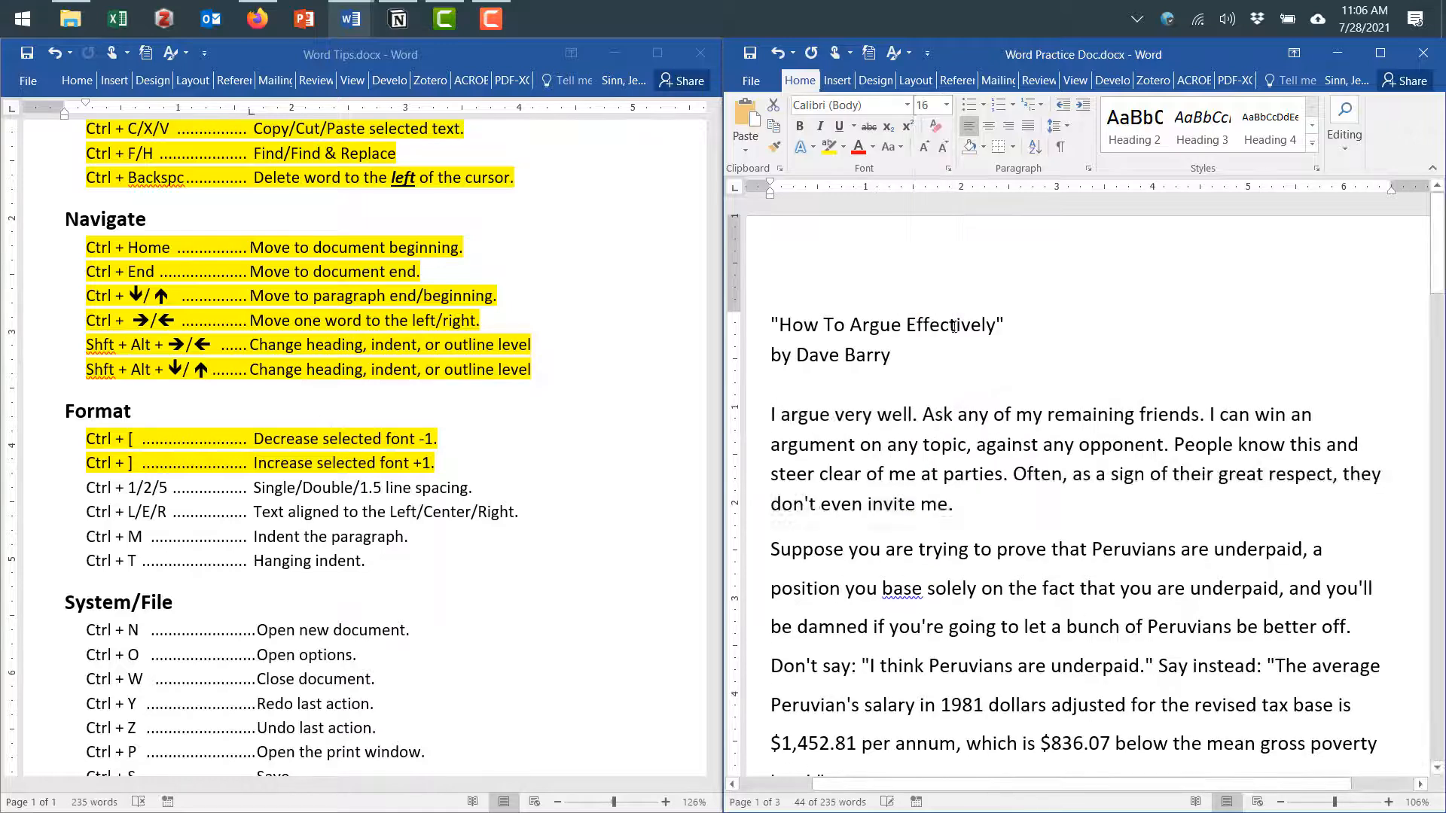
click(967, 589)
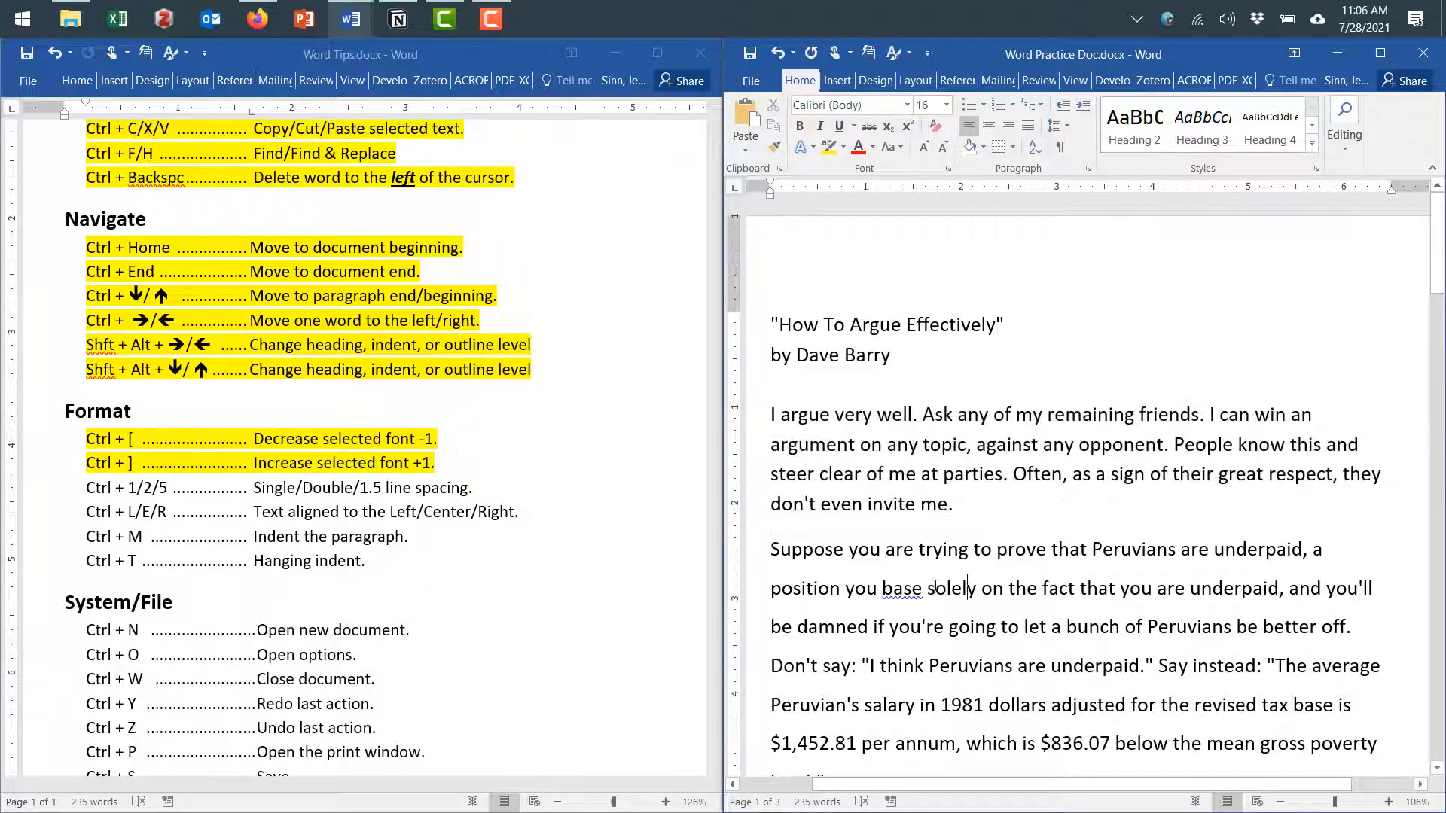
Increase the font size of "I argue very well" one point at a time to 23
drag(770, 414, 913, 415)
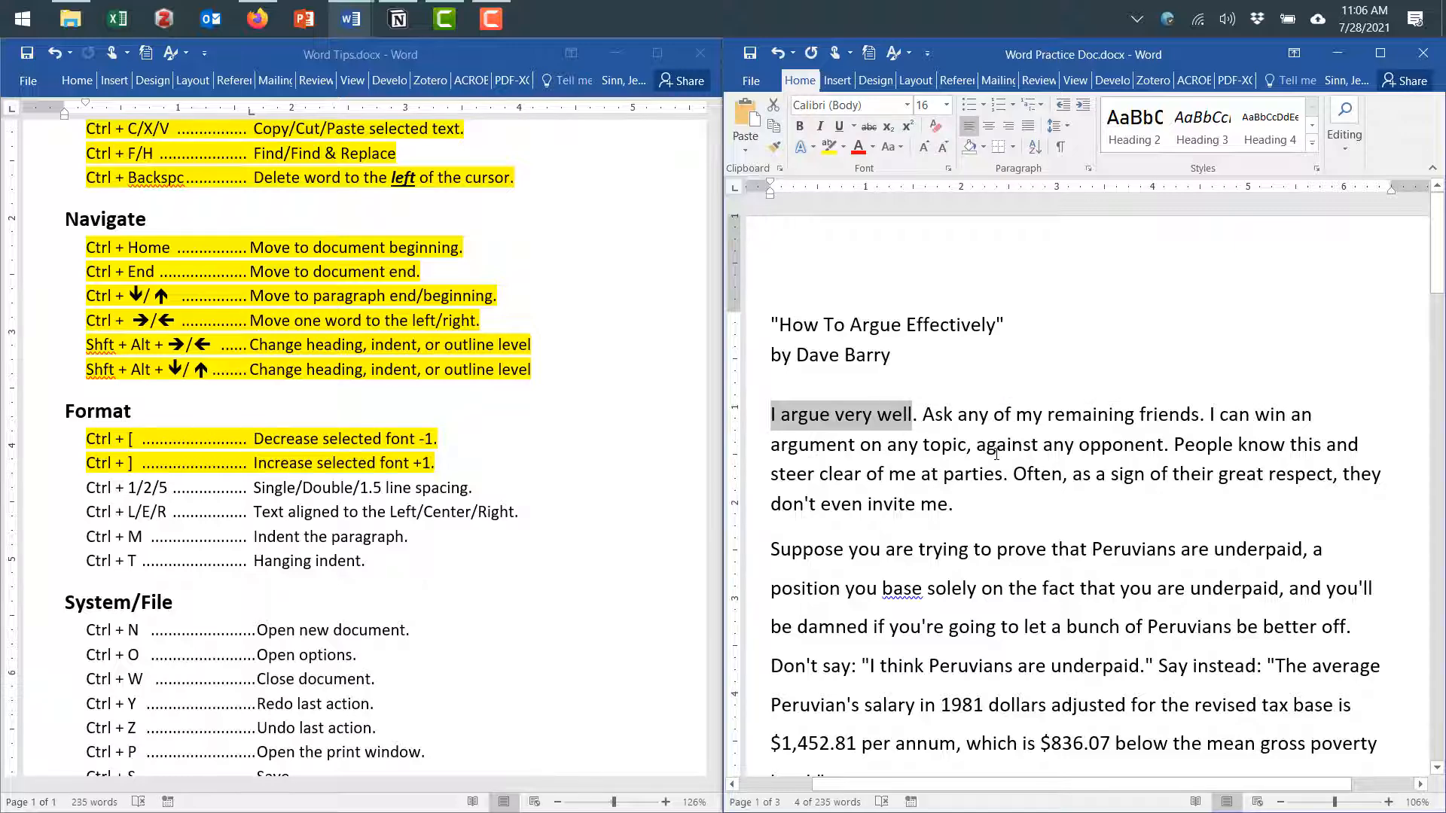
key(ctrl+bracketright)
key(ctrl+bracketright)
key(ctrl+bracketright)
key(ctrl+bracketright)
key(ctrl+bracketright)
key(ctrl+bracketright)
key(ctrl+bracketright)
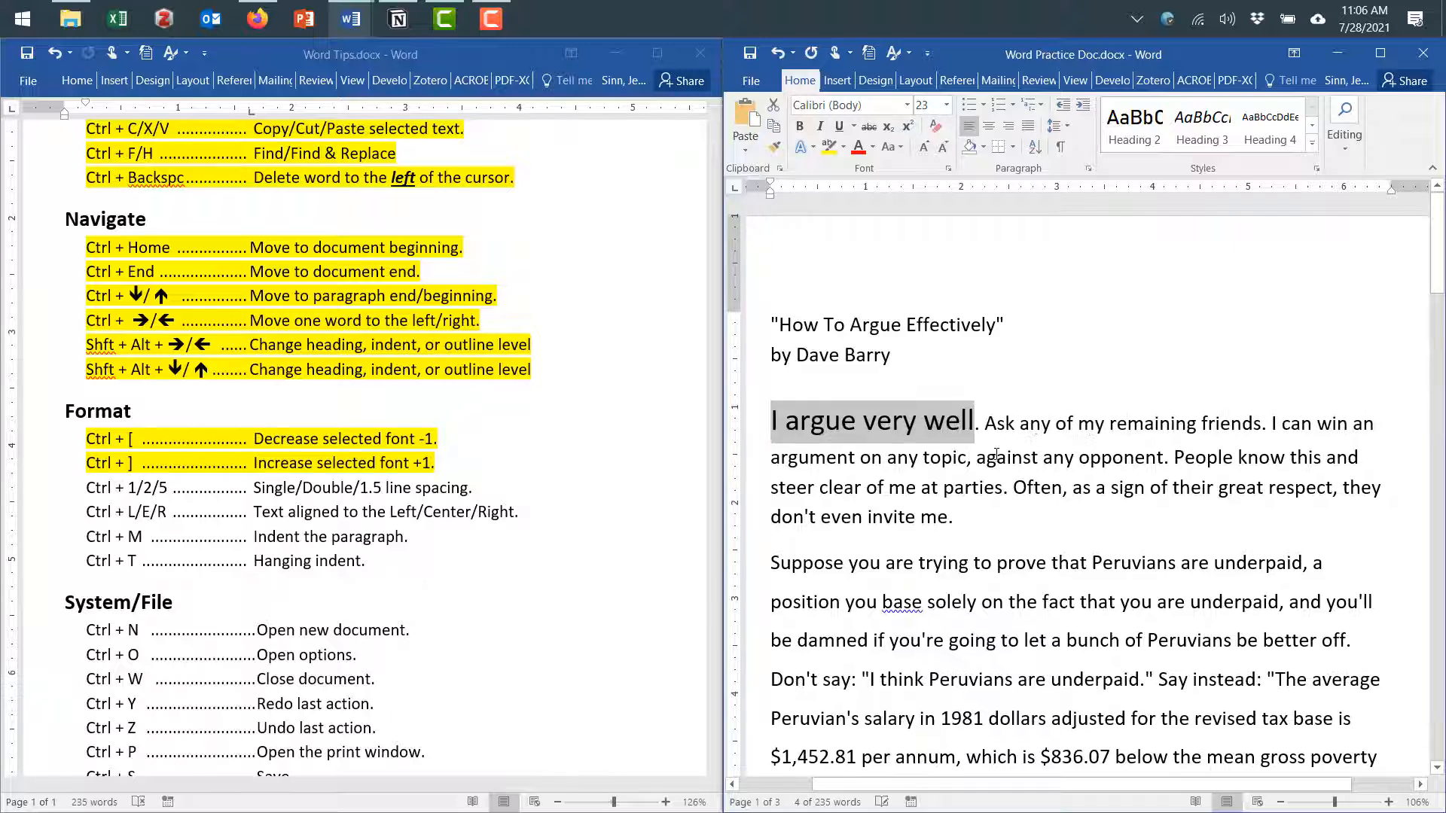
Decrease the font size of the sentence beginning "Often, as a sign of their great respect" one point at a time to 10
drag(1014, 491, 1009, 506)
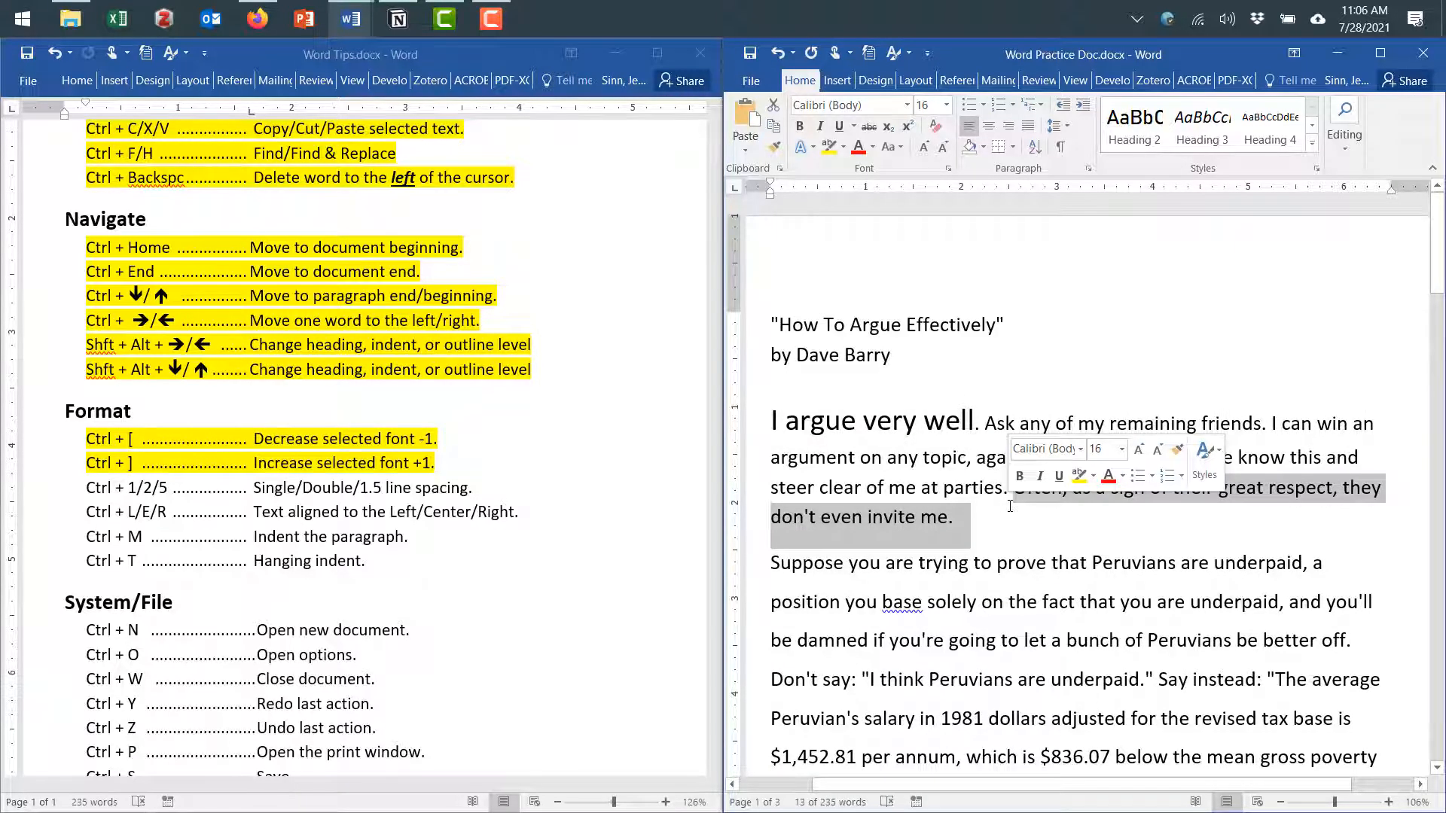
key(ctrl+bracketleft)
key(ctrl+bracketleft)
key(ctrl+bracketleft)
key(ctrl+bracketleft)
key(ctrl+bracketleft)
key(ctrl+bracketleft)
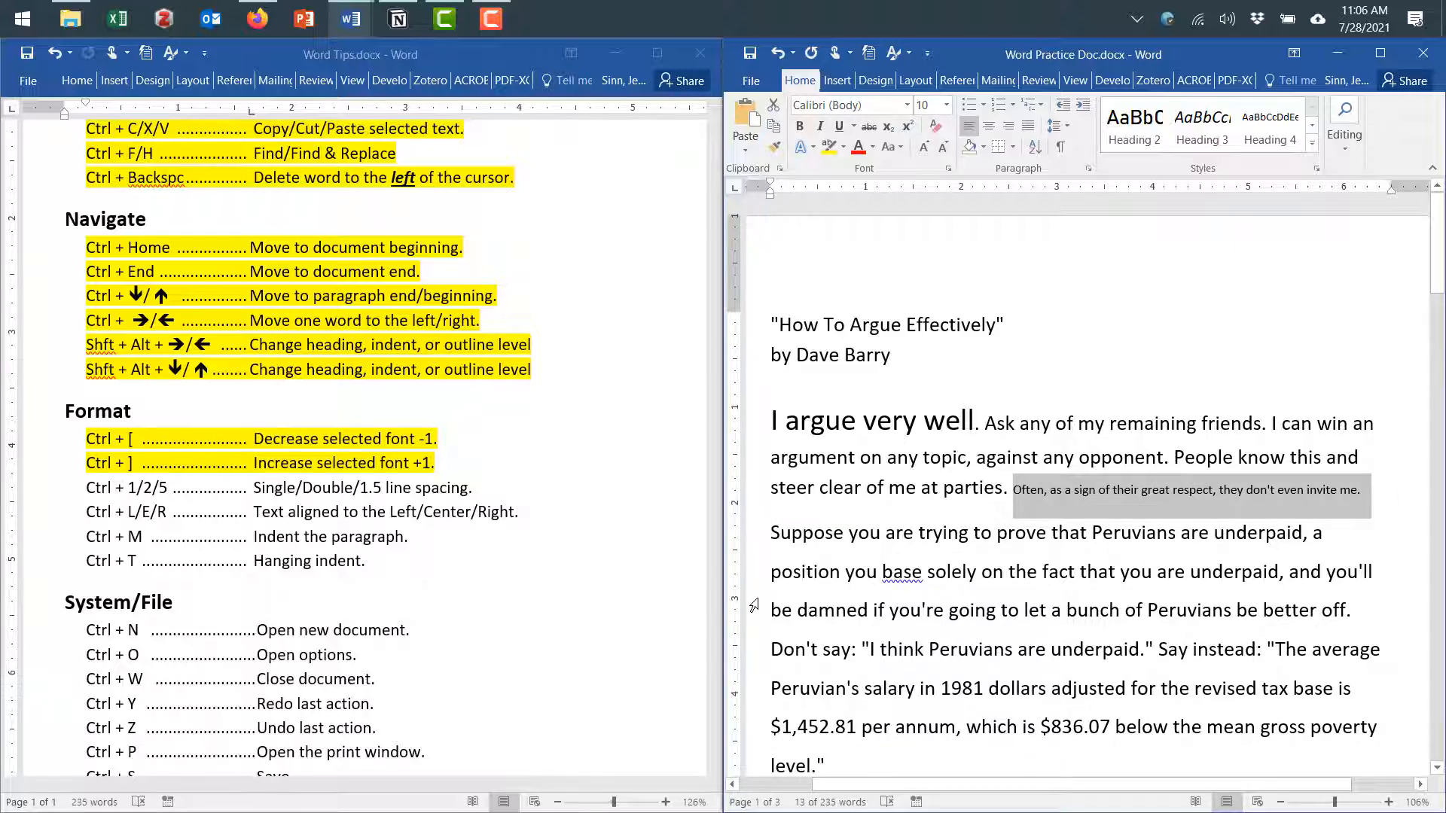
scroll(782, 592, down, 2)
scroll(853, 587, up, 2)
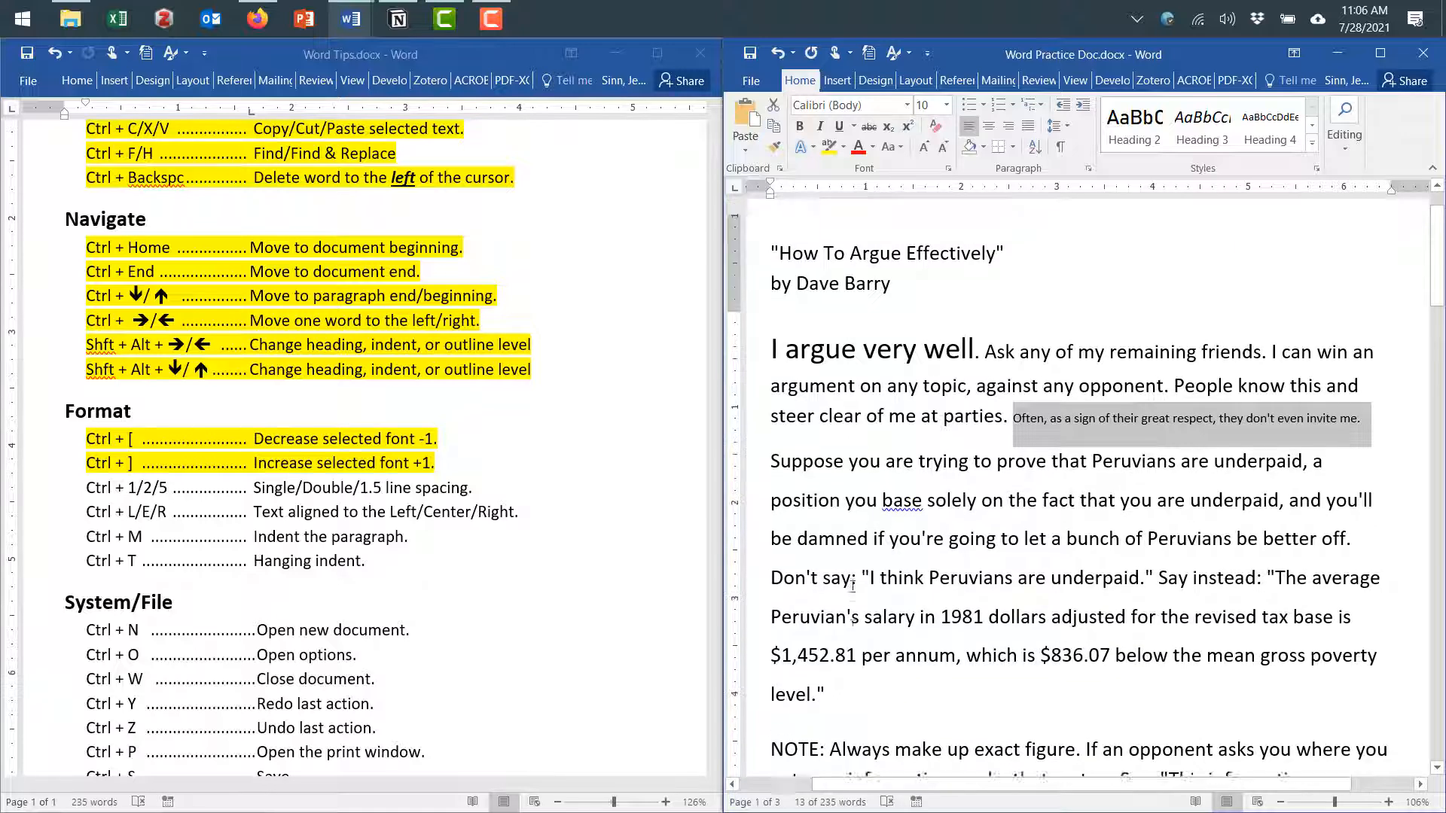
Highlight the "Ctrl + 1/2/5" line spacing entry in Word Tips.docx in yellow
click(94, 494)
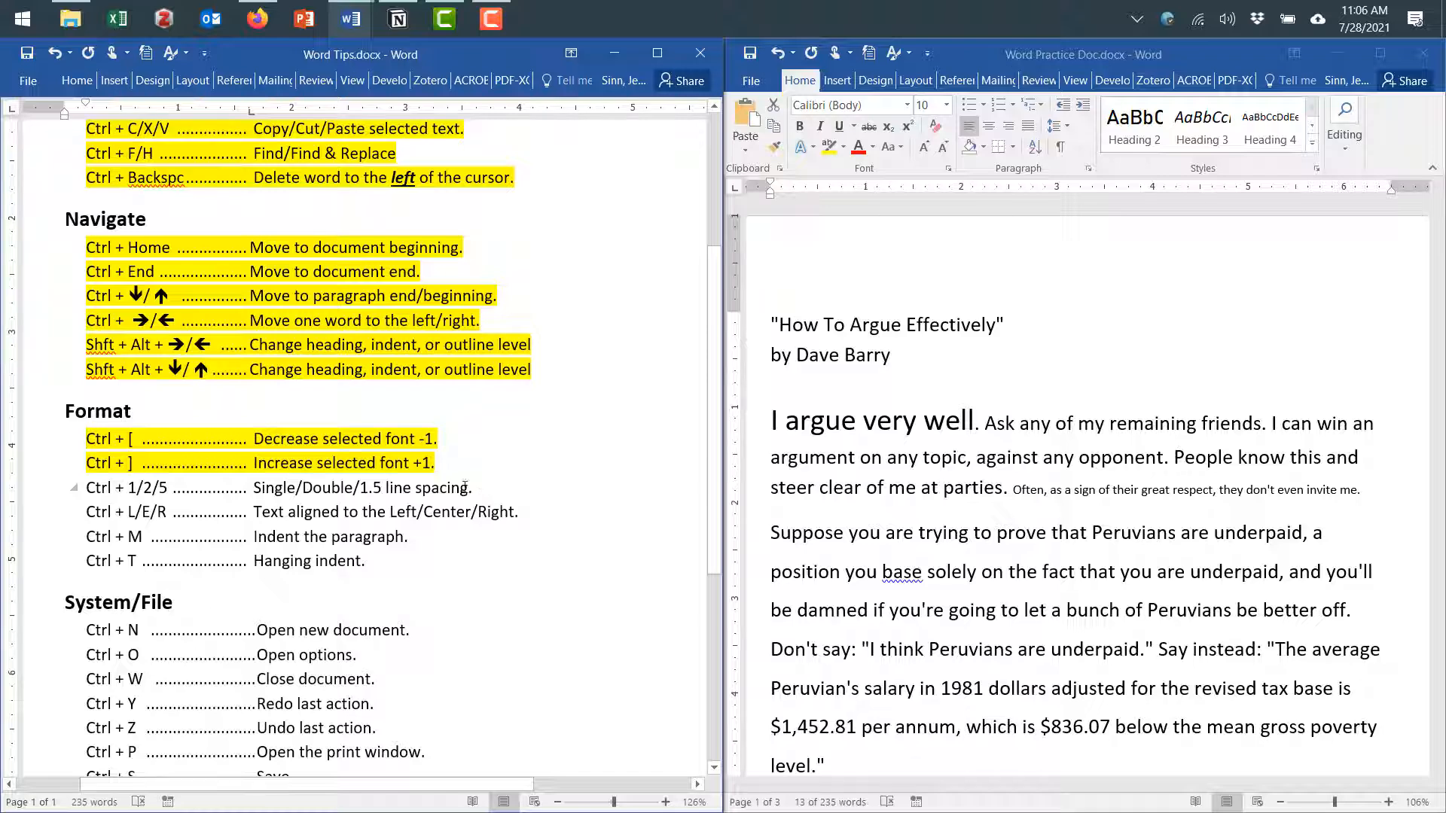
drag(465, 488, 105, 482)
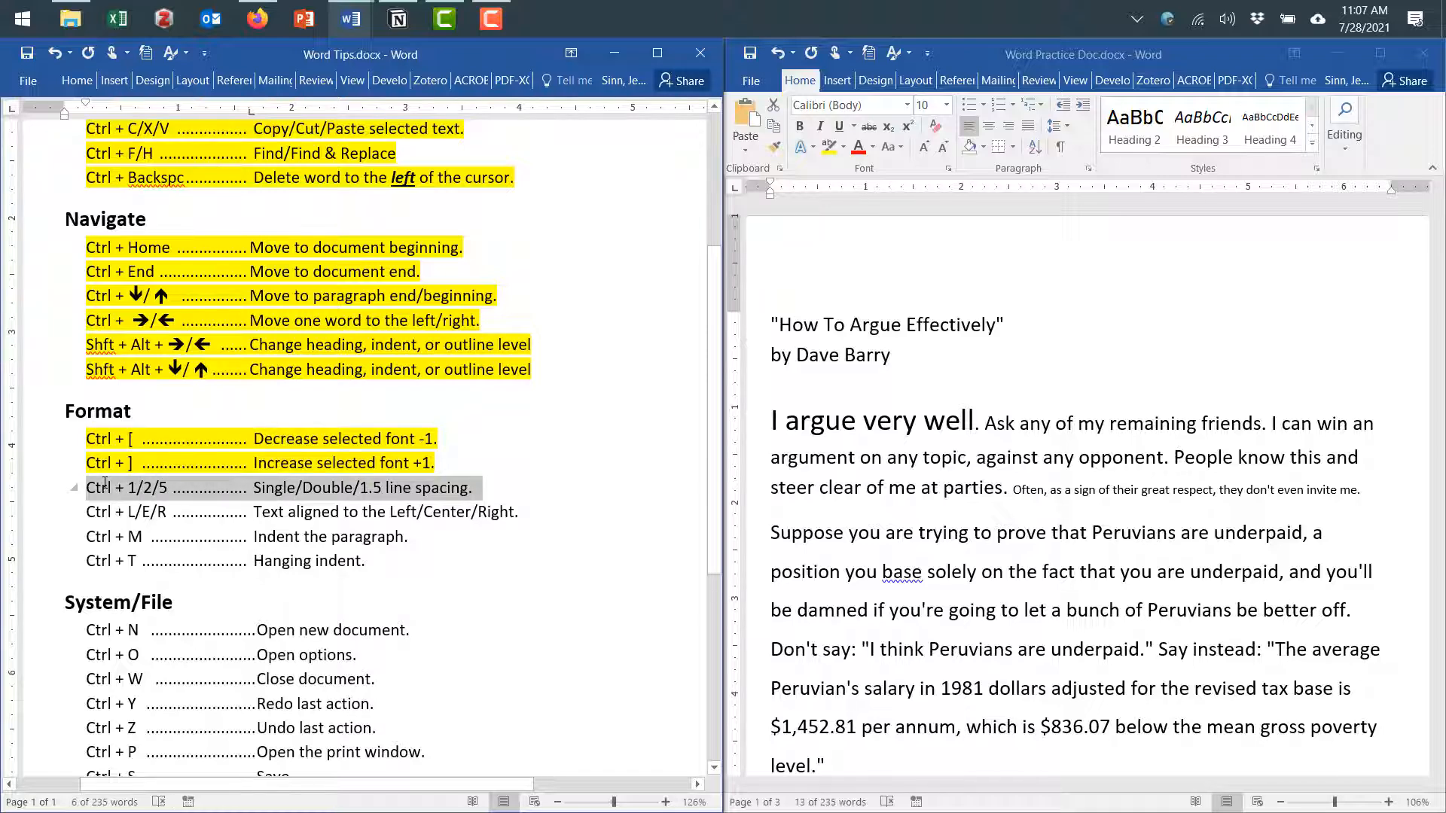
key(ctrl+alt+h)
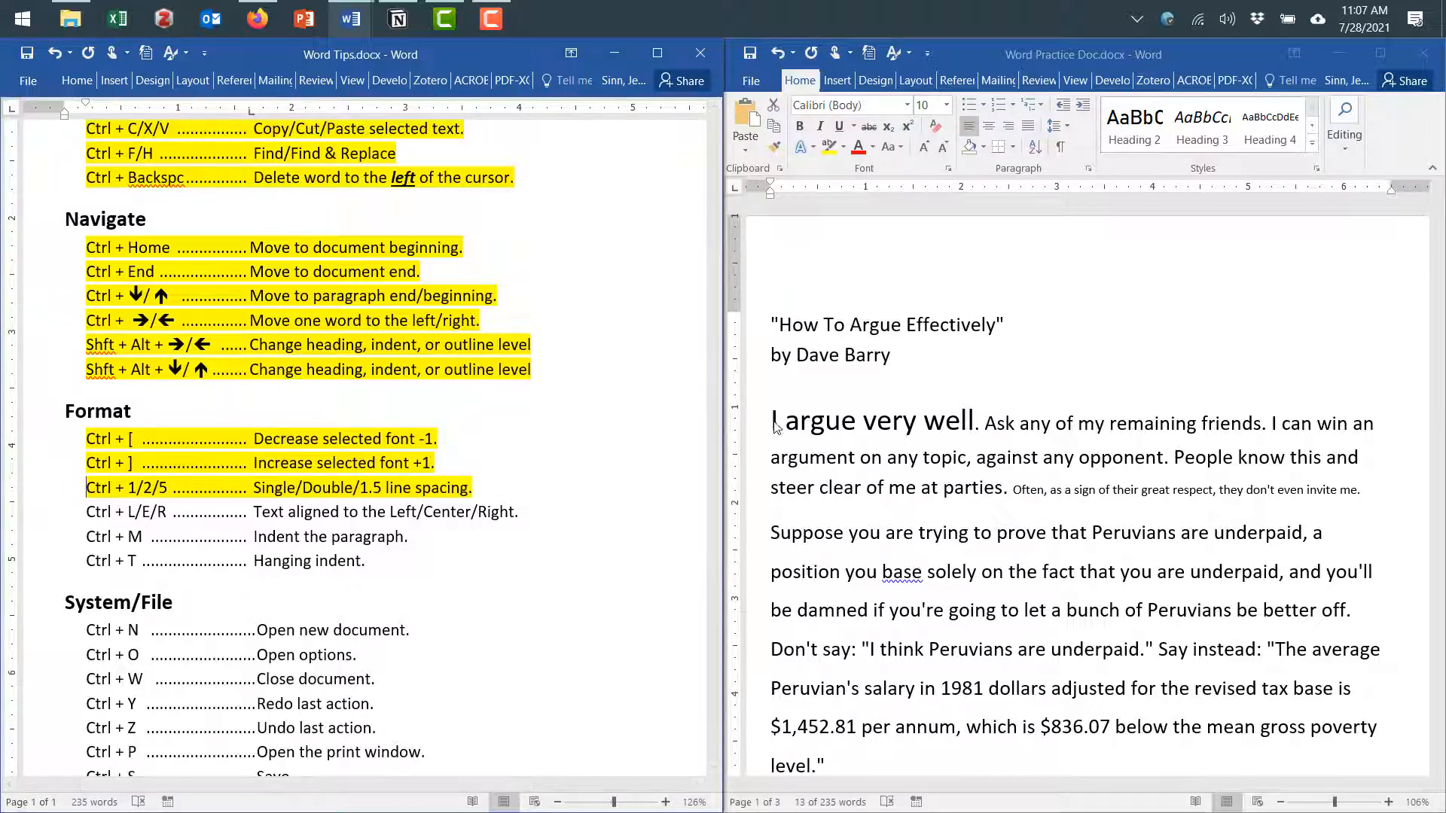
Apply single line spacing to the first two body paragraphs in Word Practice Doc.docx and undo it
drag(776, 426, 1015, 672)
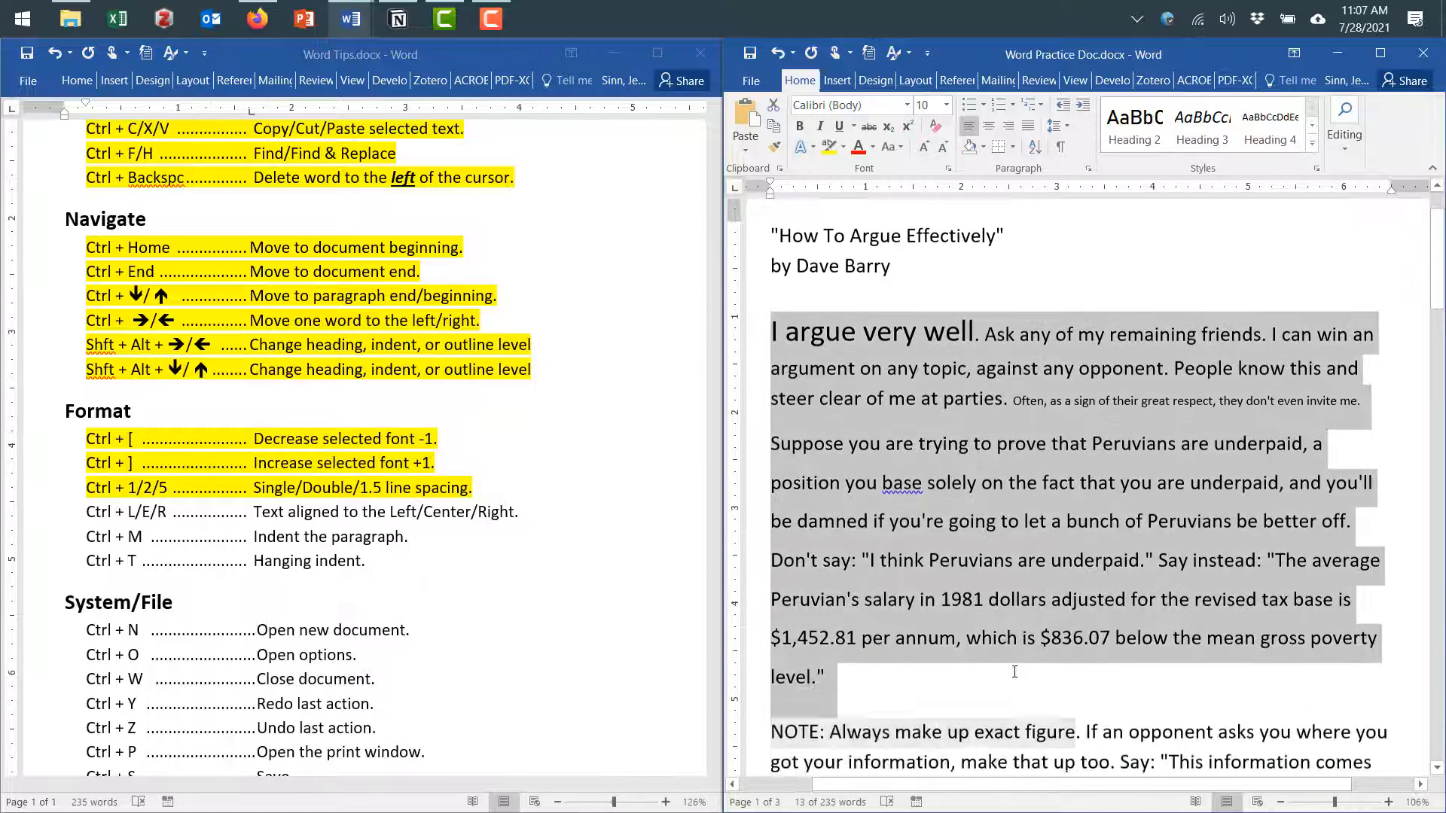
key(ctrl+1)
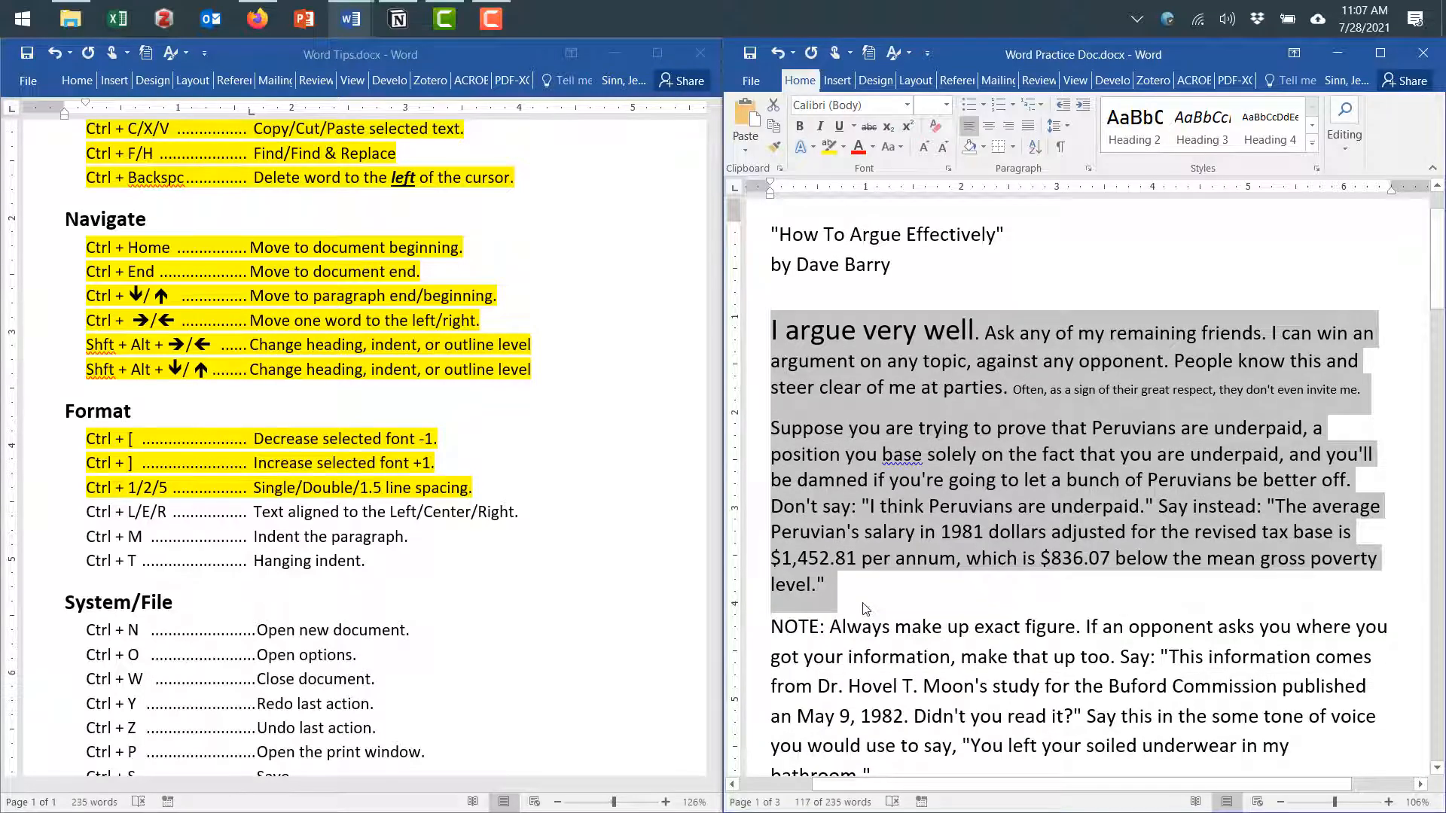
click(848, 412)
key(ctrl+z)
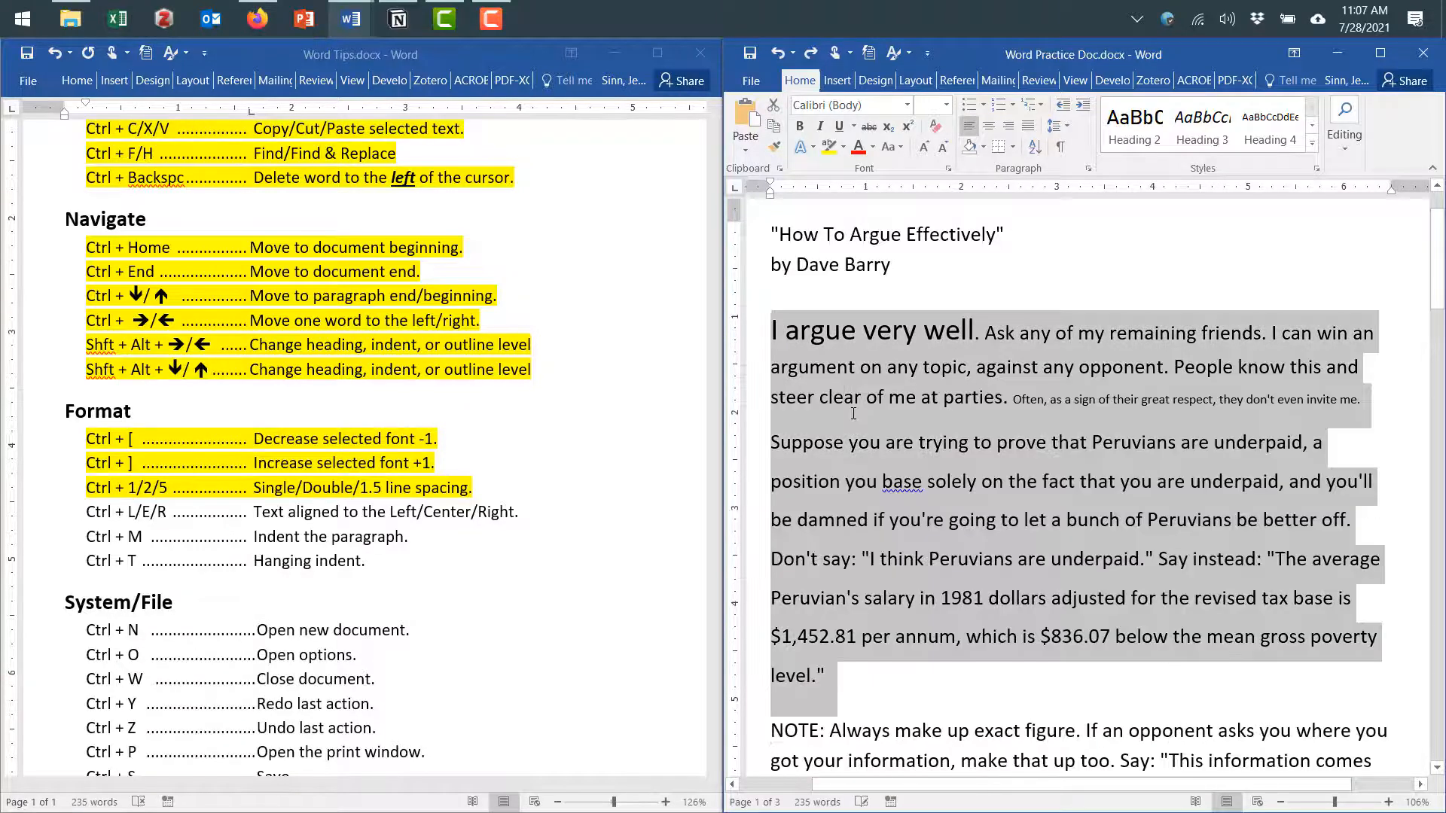
click(850, 442)
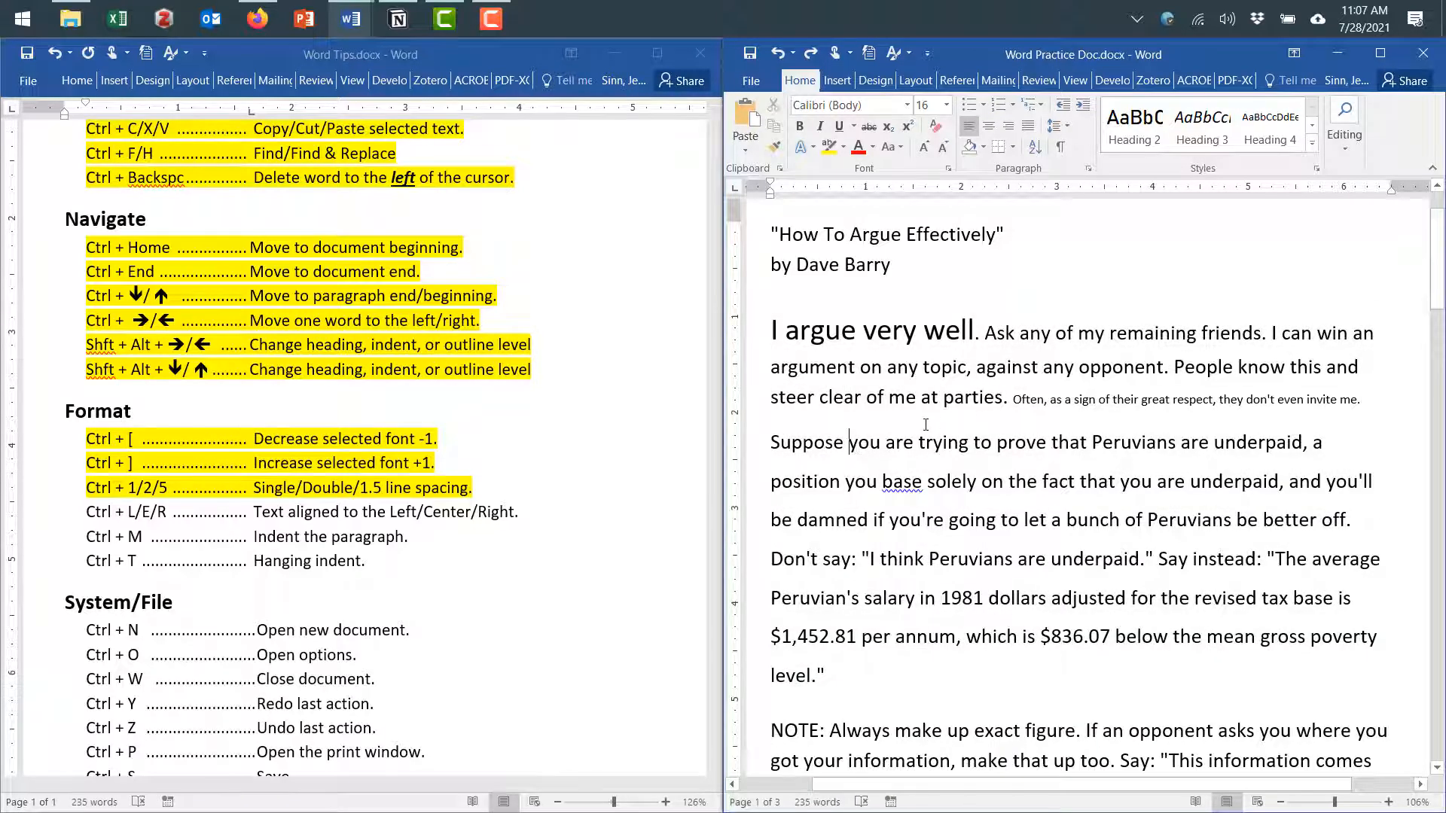
Copy the formatting of the "NOTE" paragraph onto the first two body paragraphs with Format Painter
scroll(813, 711, down, 3)
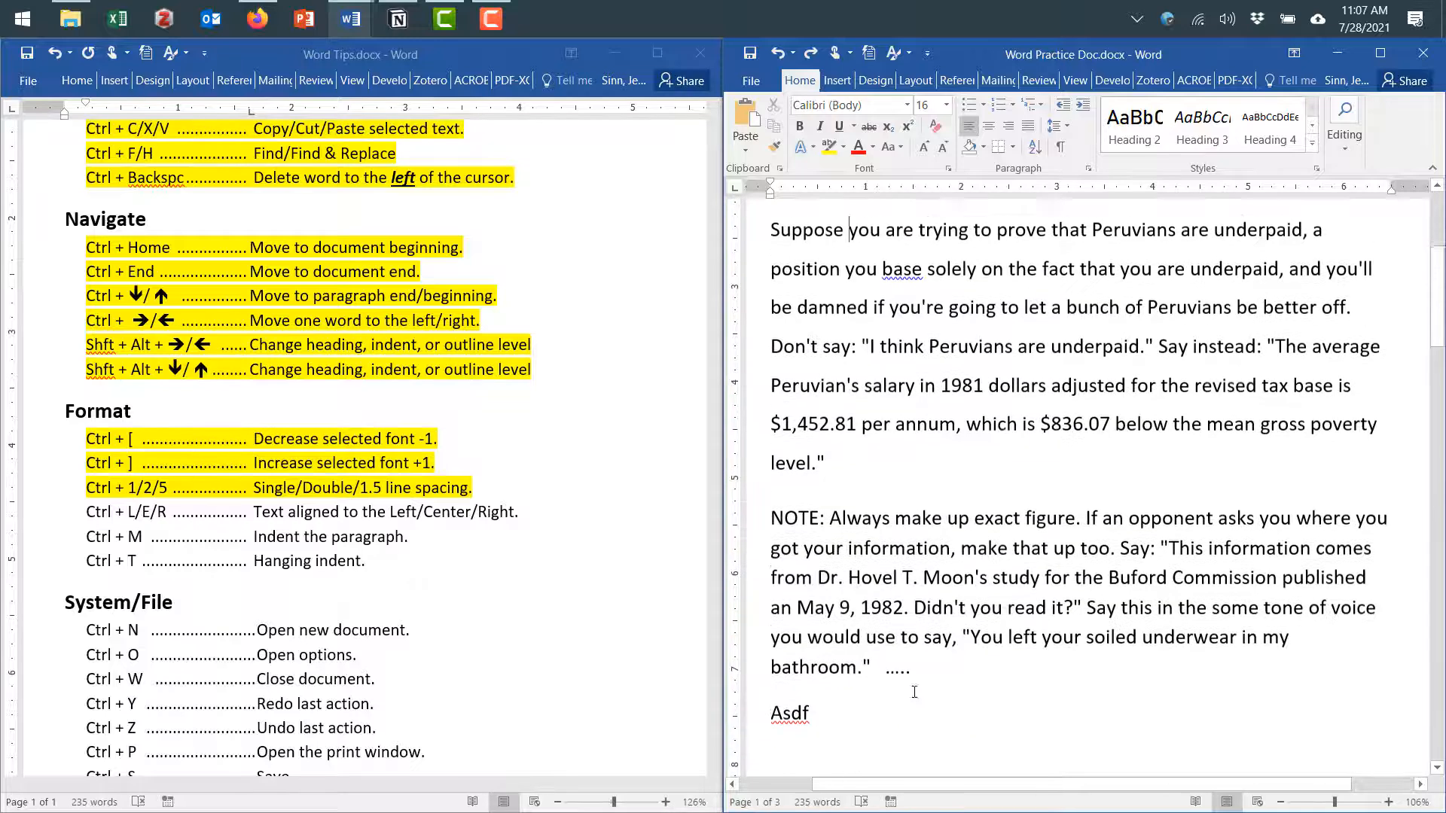
triple_click(824, 568)
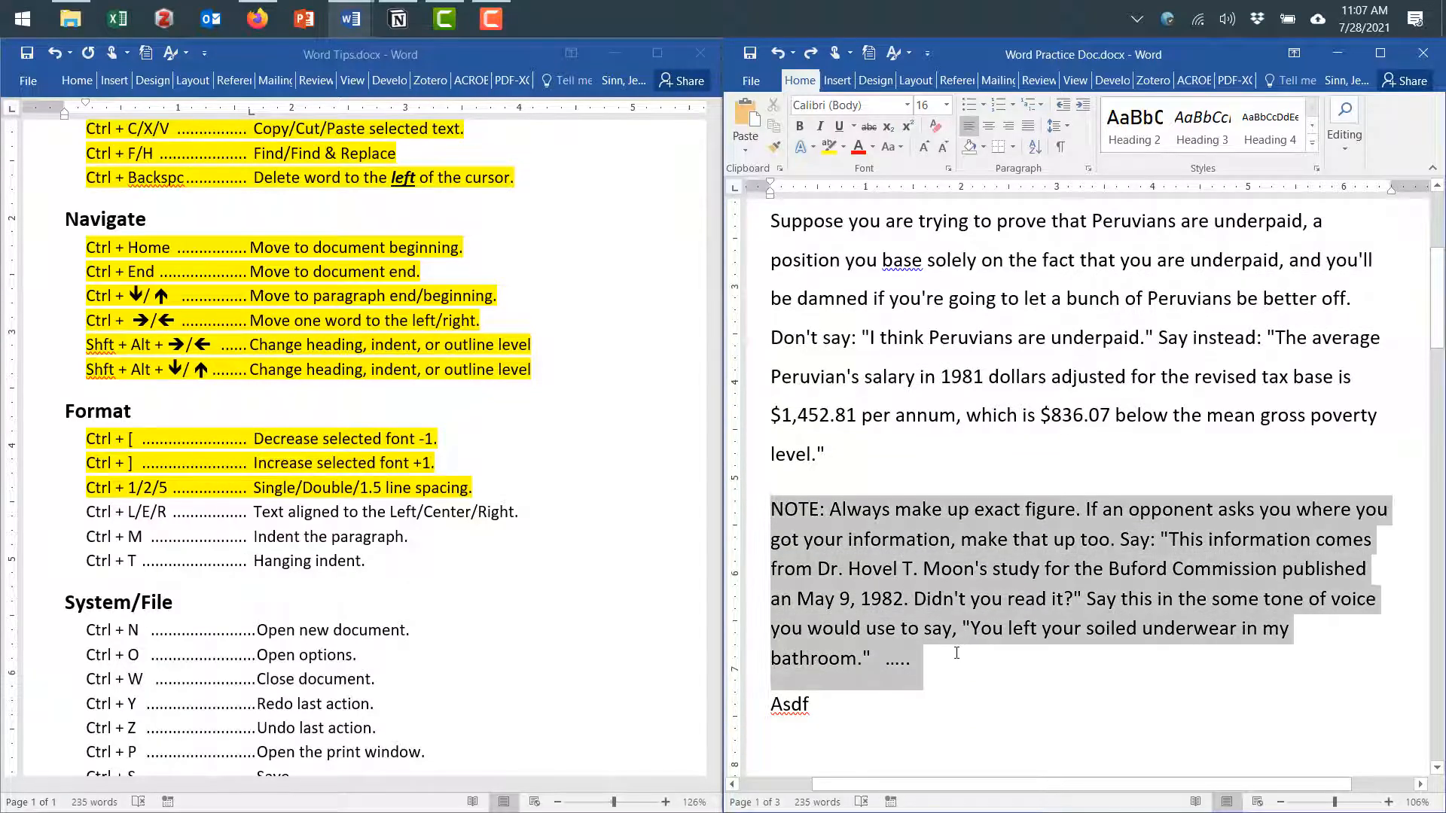
click(773, 149)
mouse_move(767, 375)
mouse_down()
mouse_move(752, 173)
mouse_move(760, 419)
mouse_up()
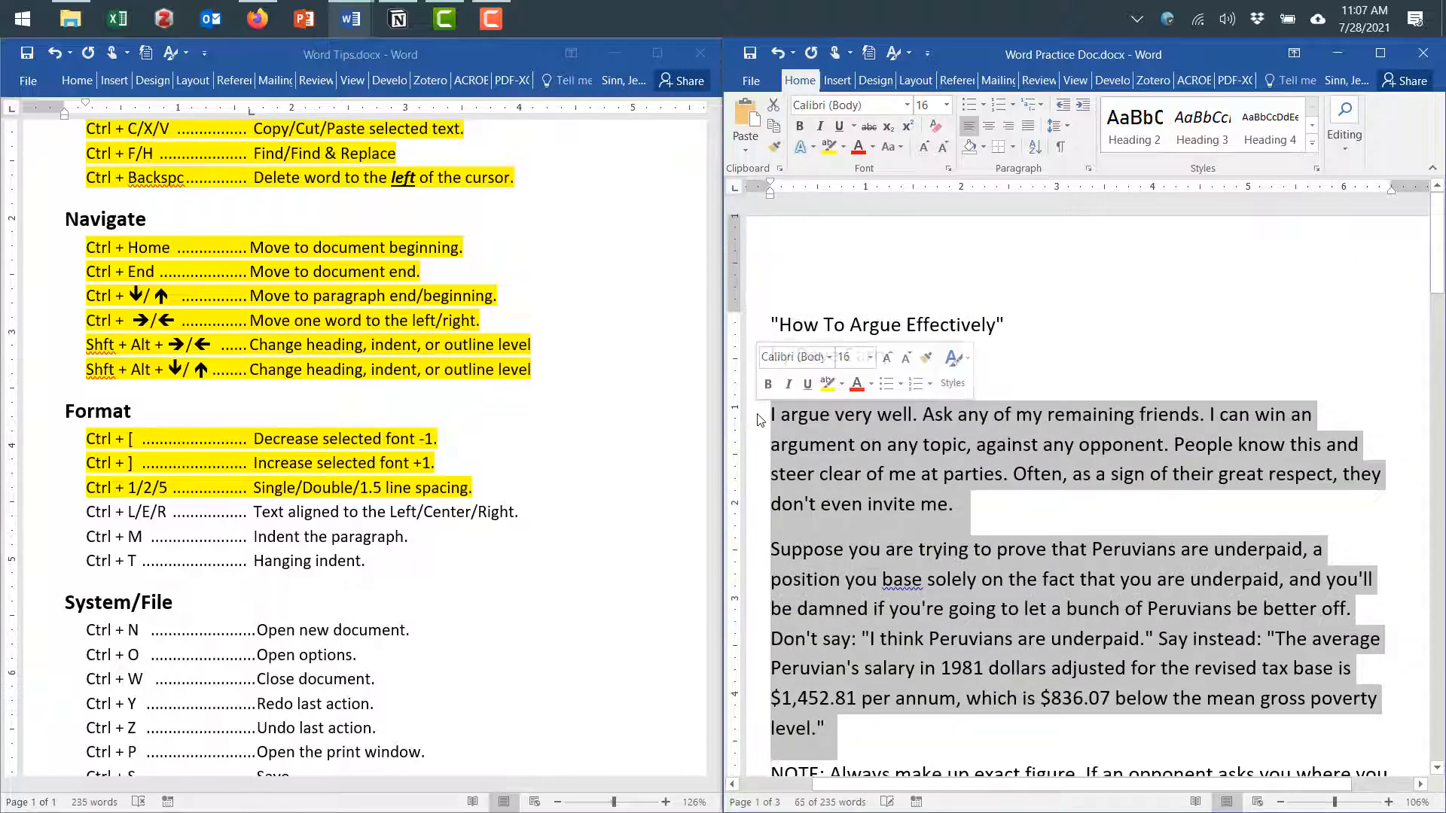
click(939, 504)
scroll(906, 699, down, 2)
scroll(905, 700, down, 1)
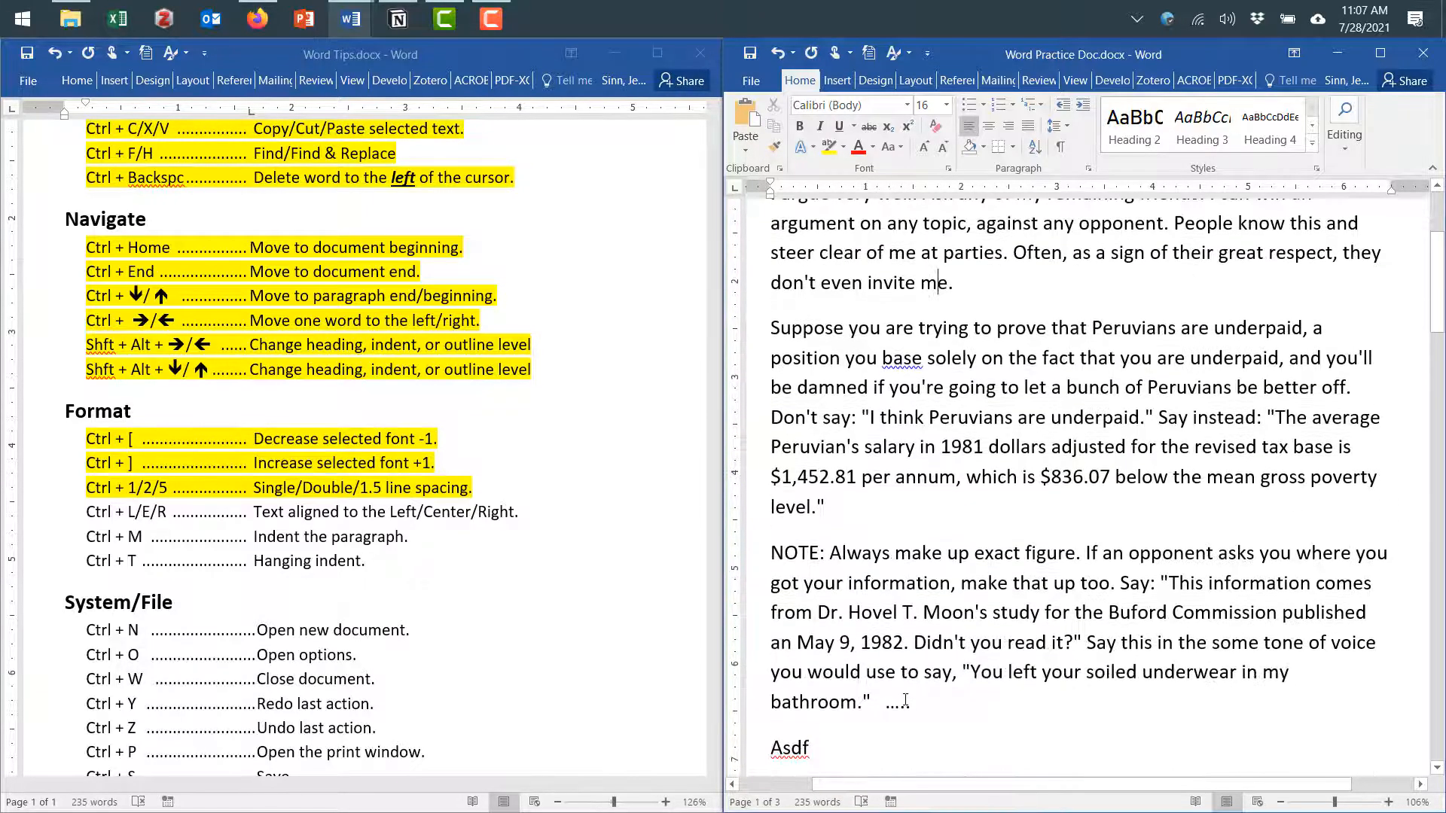
scroll(906, 699, up, 1)
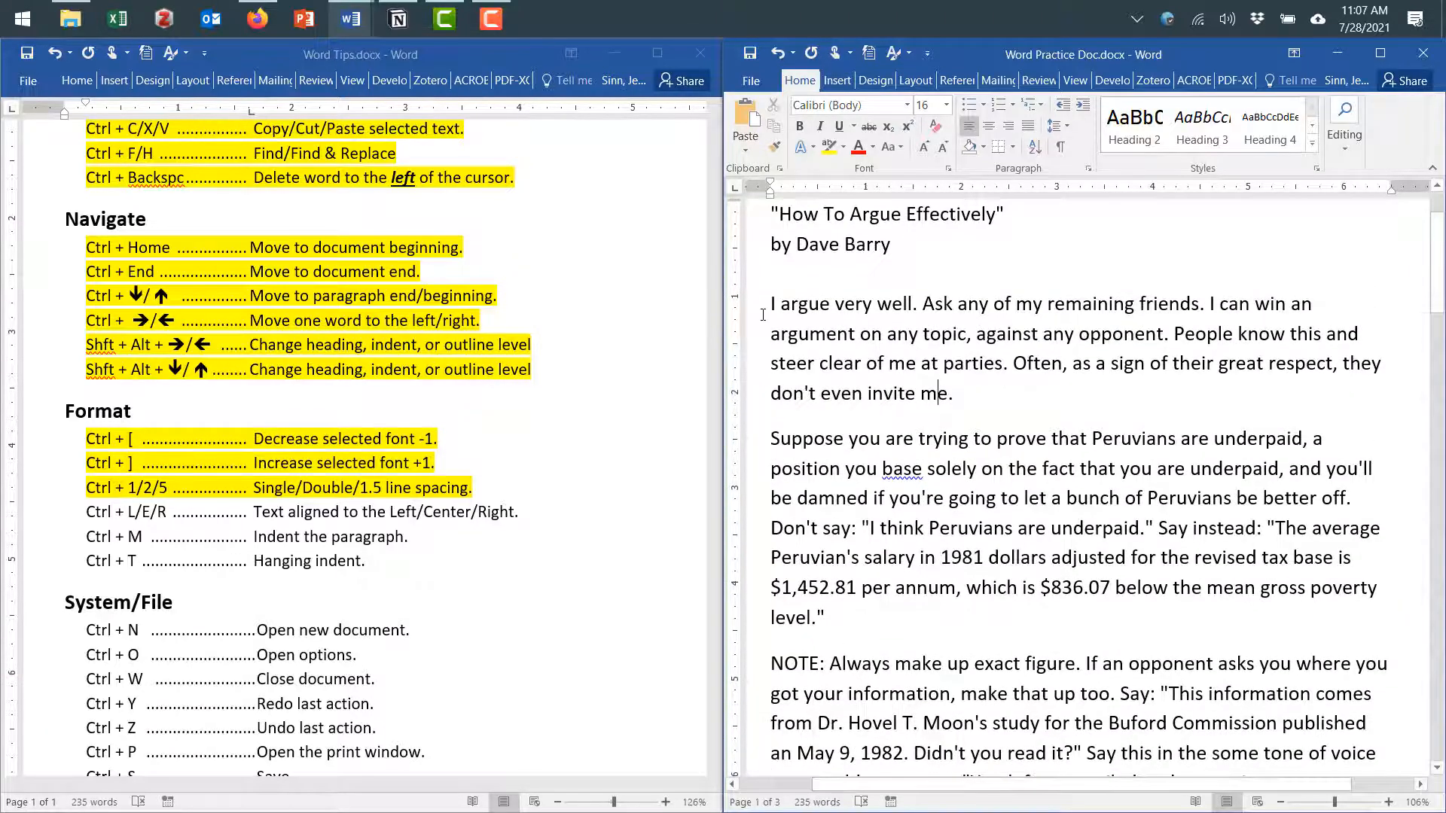
Change the first body paragraph's line spacing to single, to double and finally to 1.5
drag(767, 306, 937, 390)
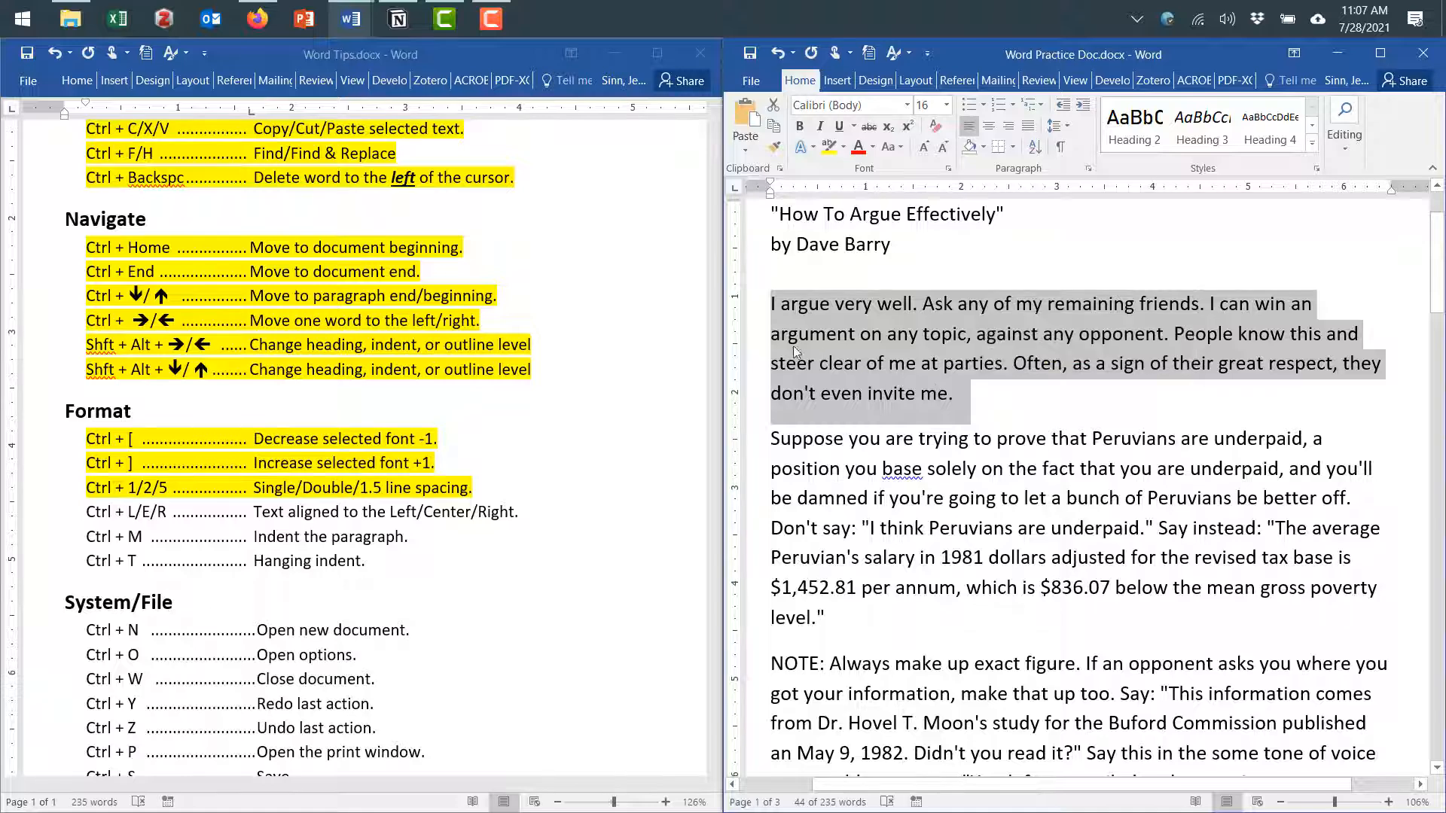
key(ctrl+1)
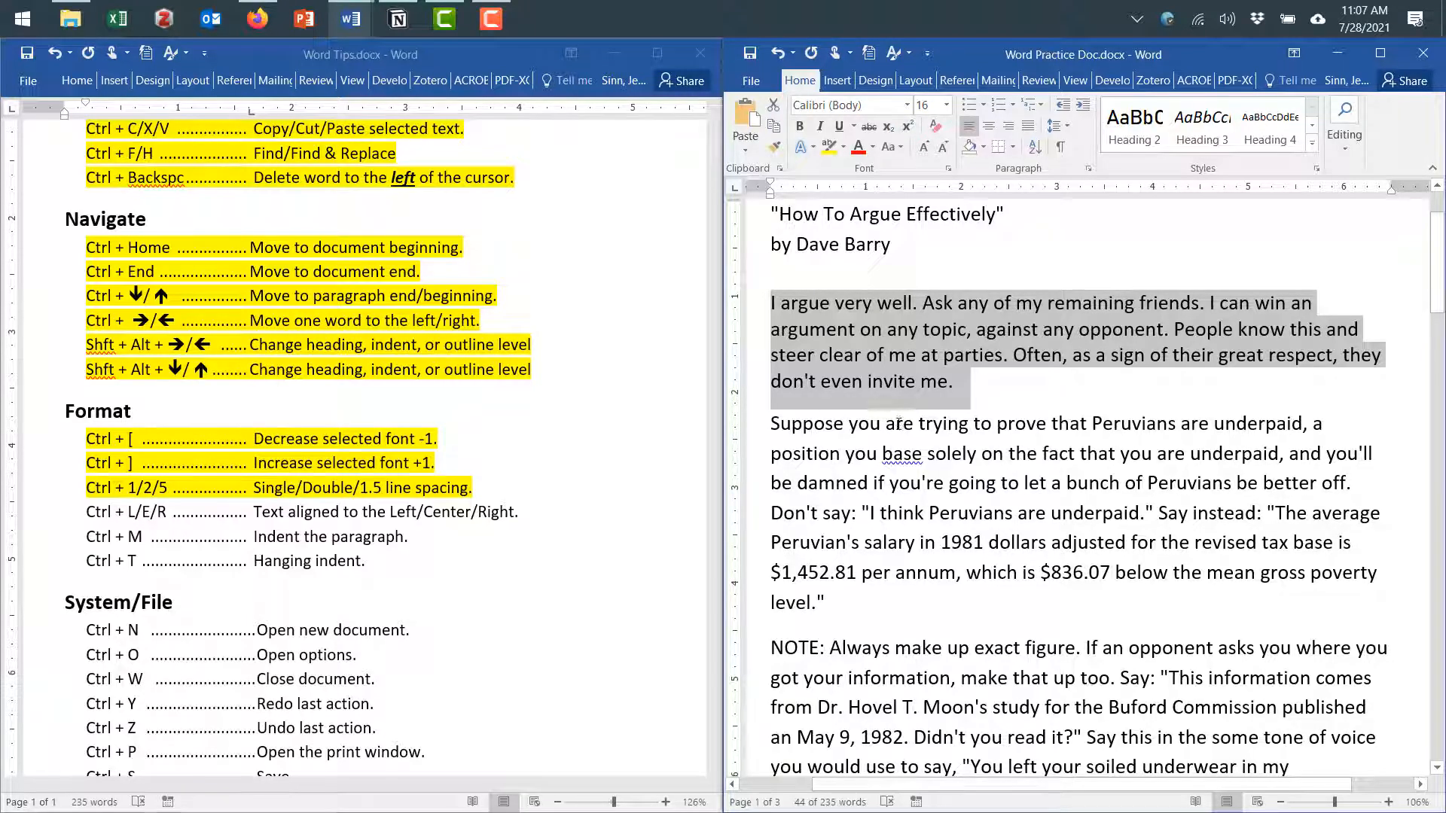
key(ctrl+2)
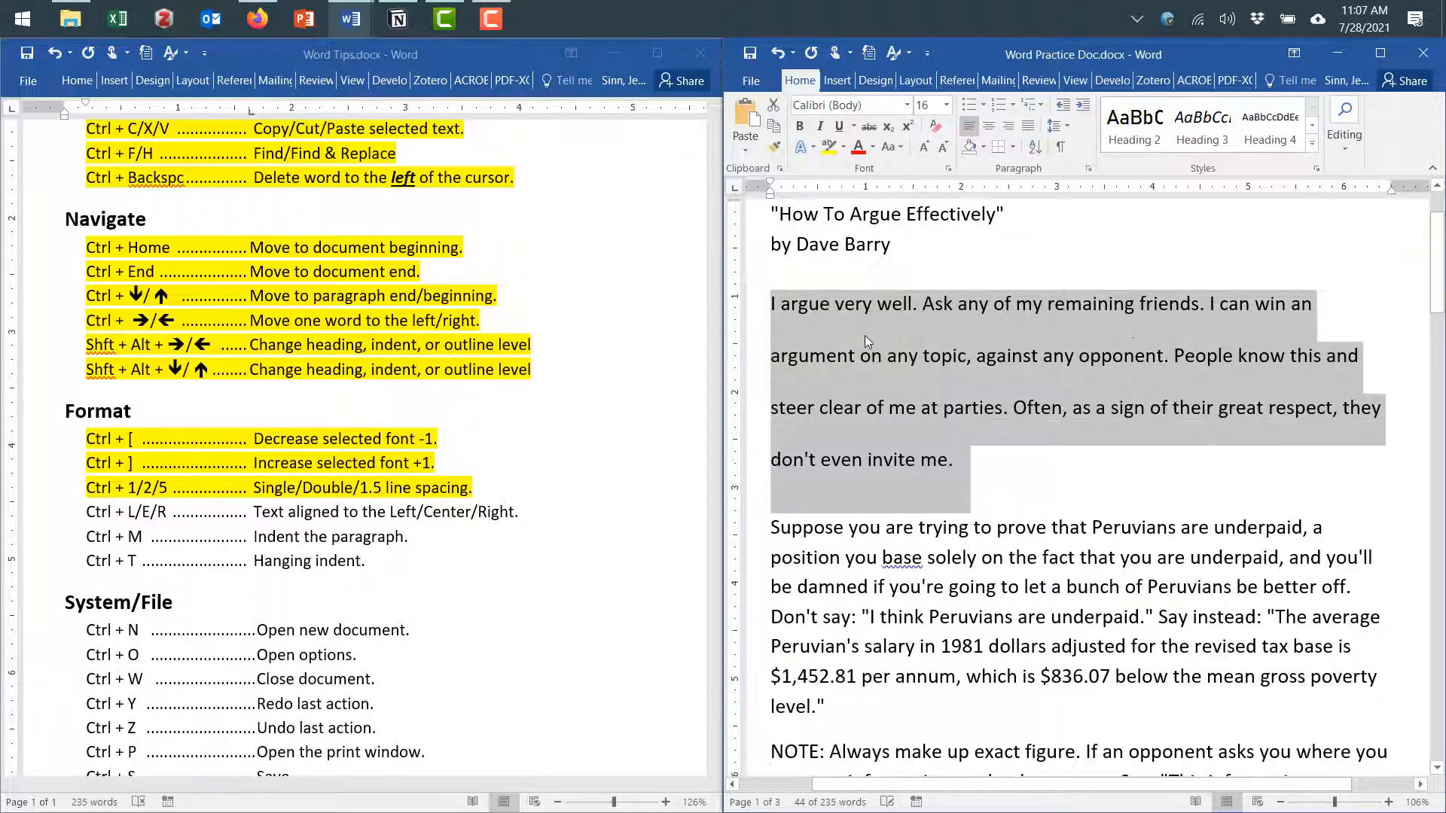
key(ctrl+5)
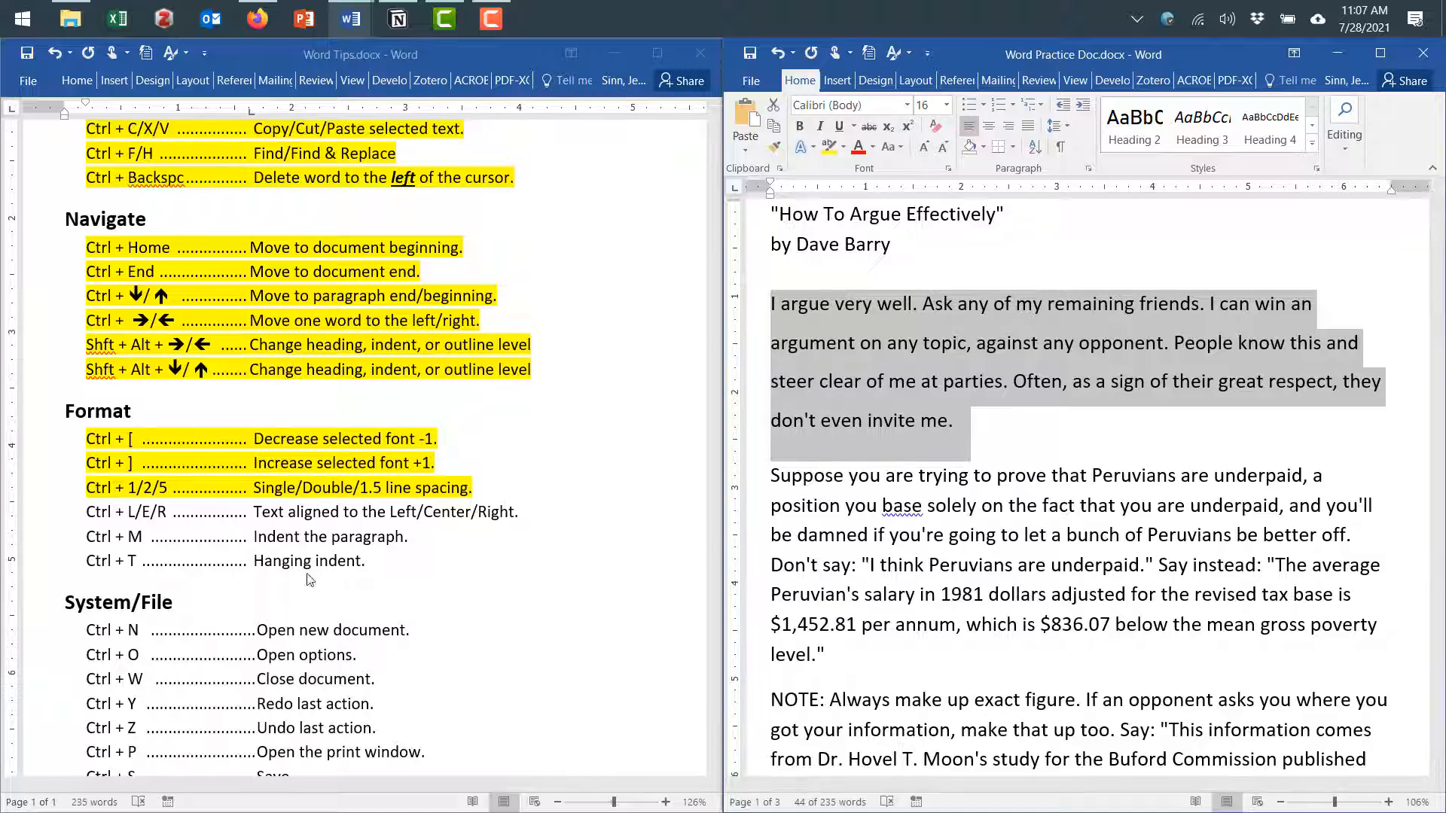
Highlight the "Ctrl + L/E/R" text alignment entry in Word Tips.docx in yellow
click(318, 525)
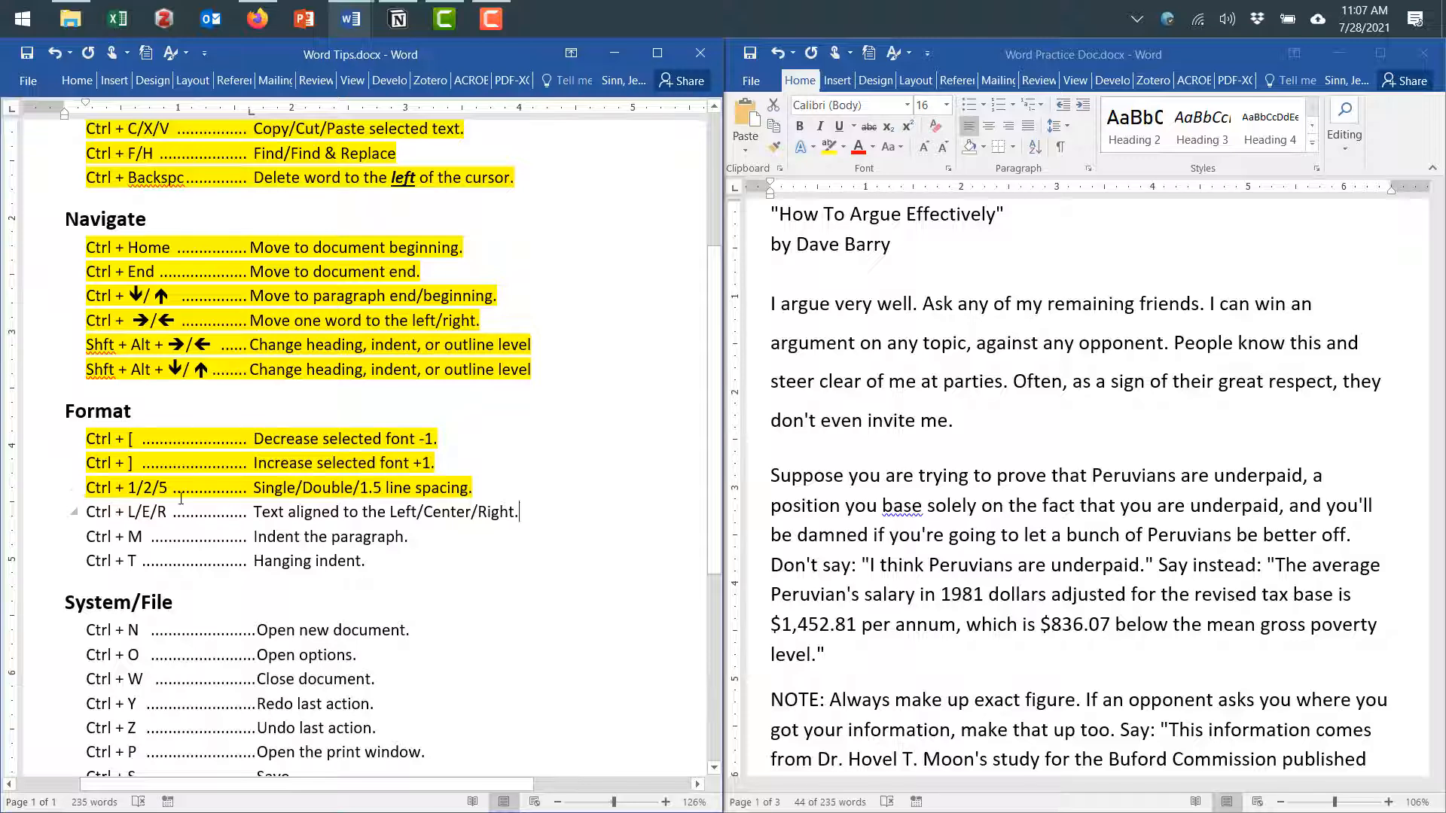
triple_click(84, 514)
key(ctrl+alt+h)
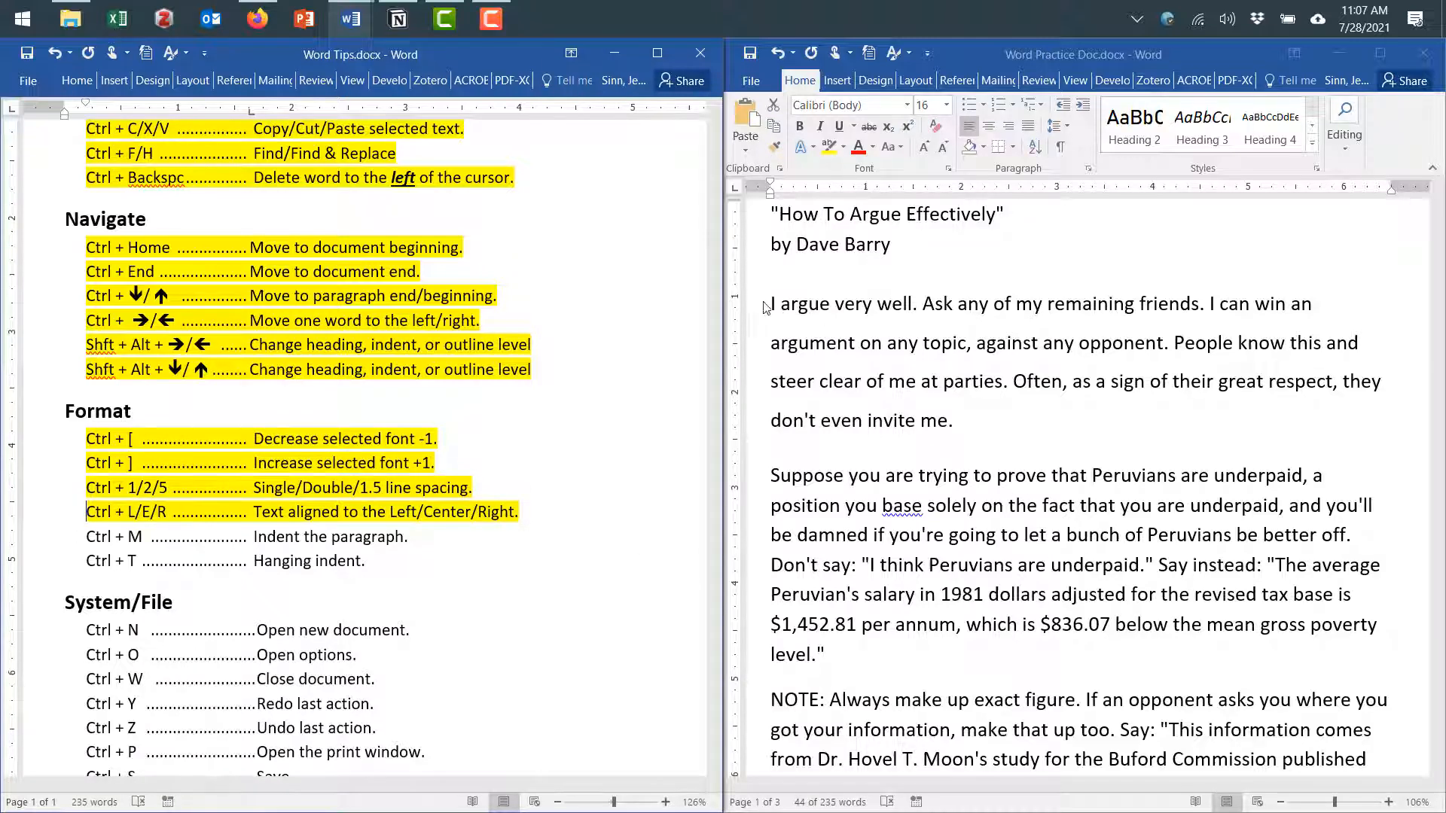
Align the first body paragraph in Word Practice Doc.docx to the center, to the right and back to the left
drag(773, 309, 947, 420)
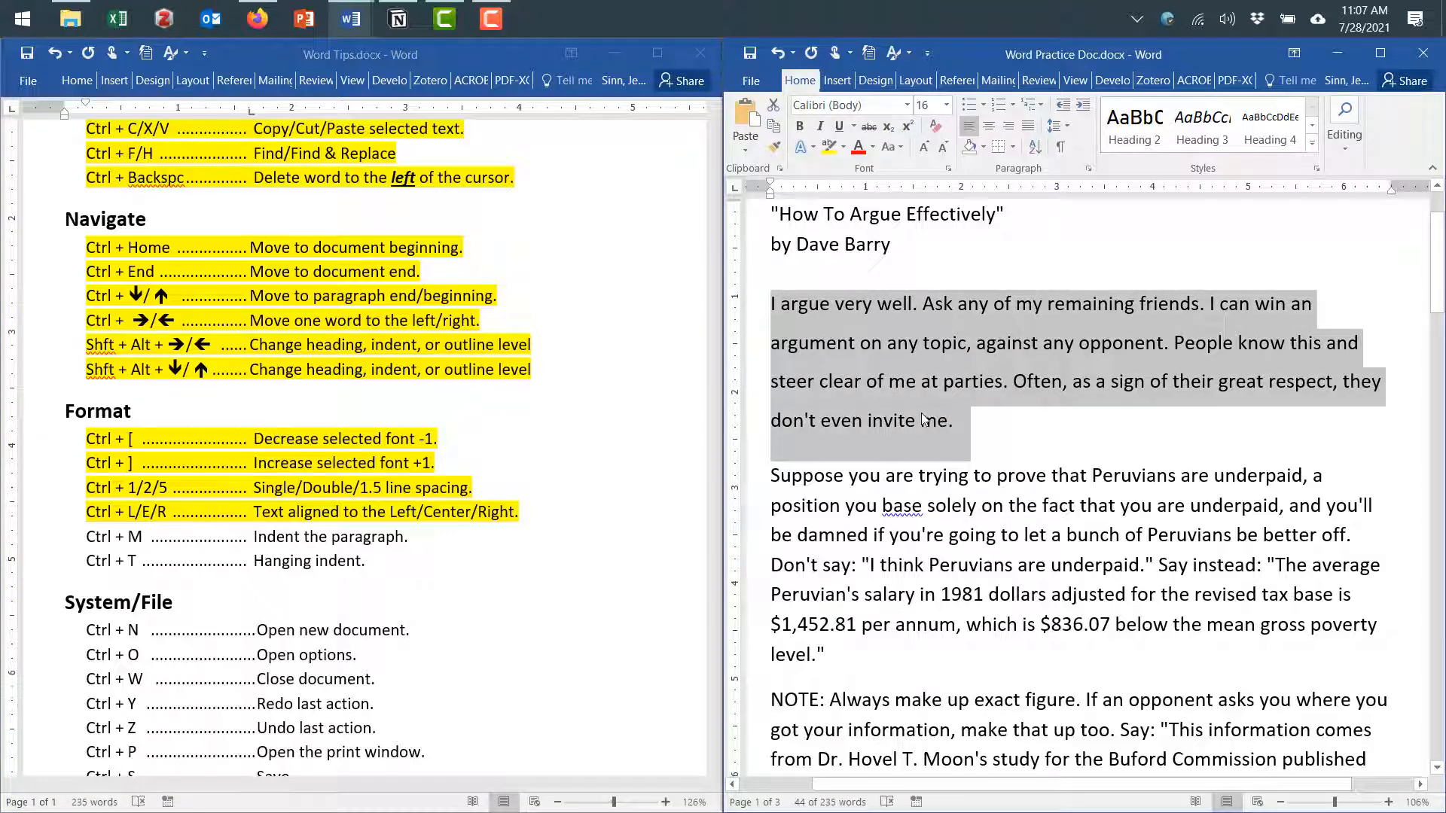
key(ctrl+e)
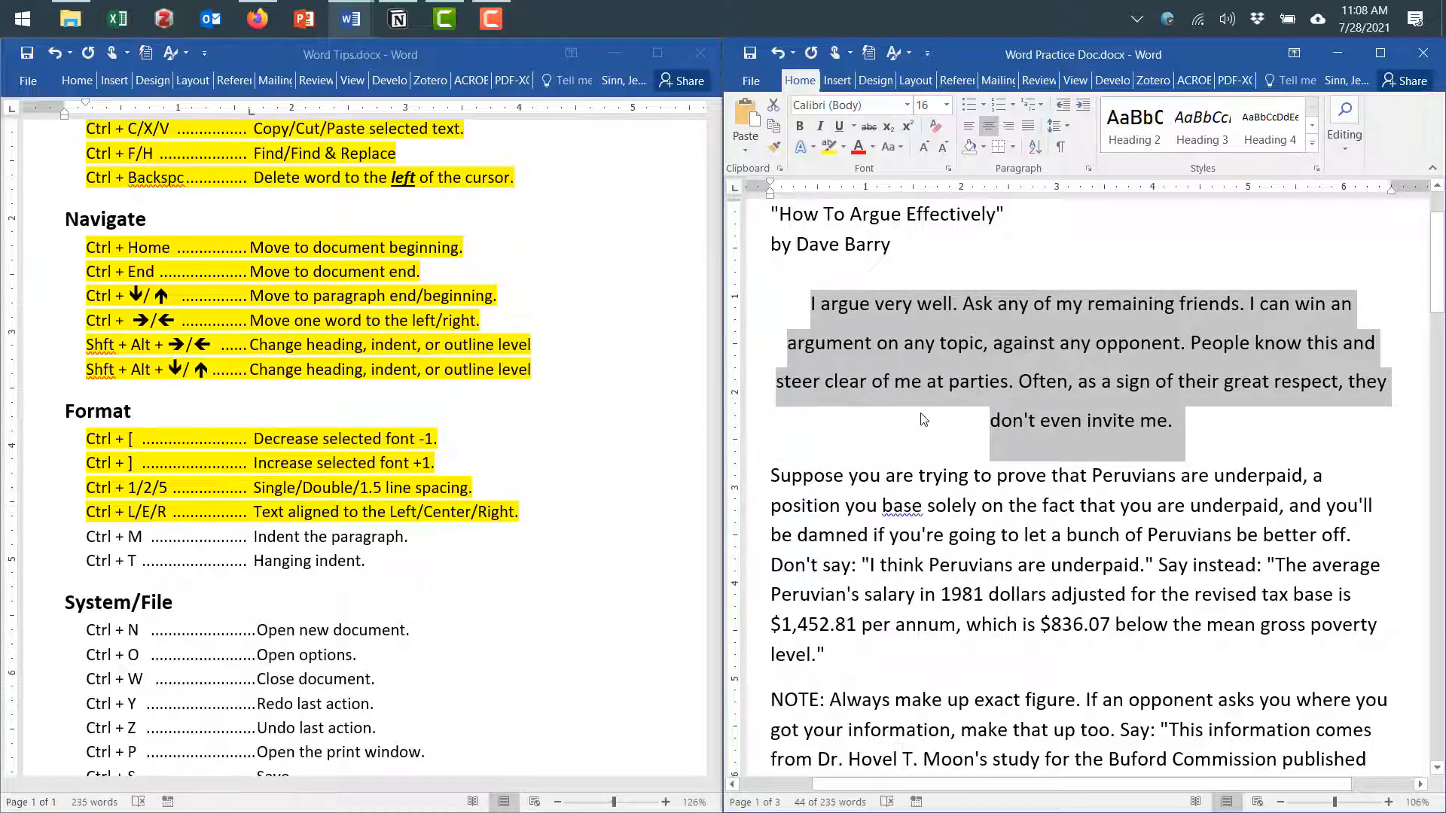
key(ctrl+r)
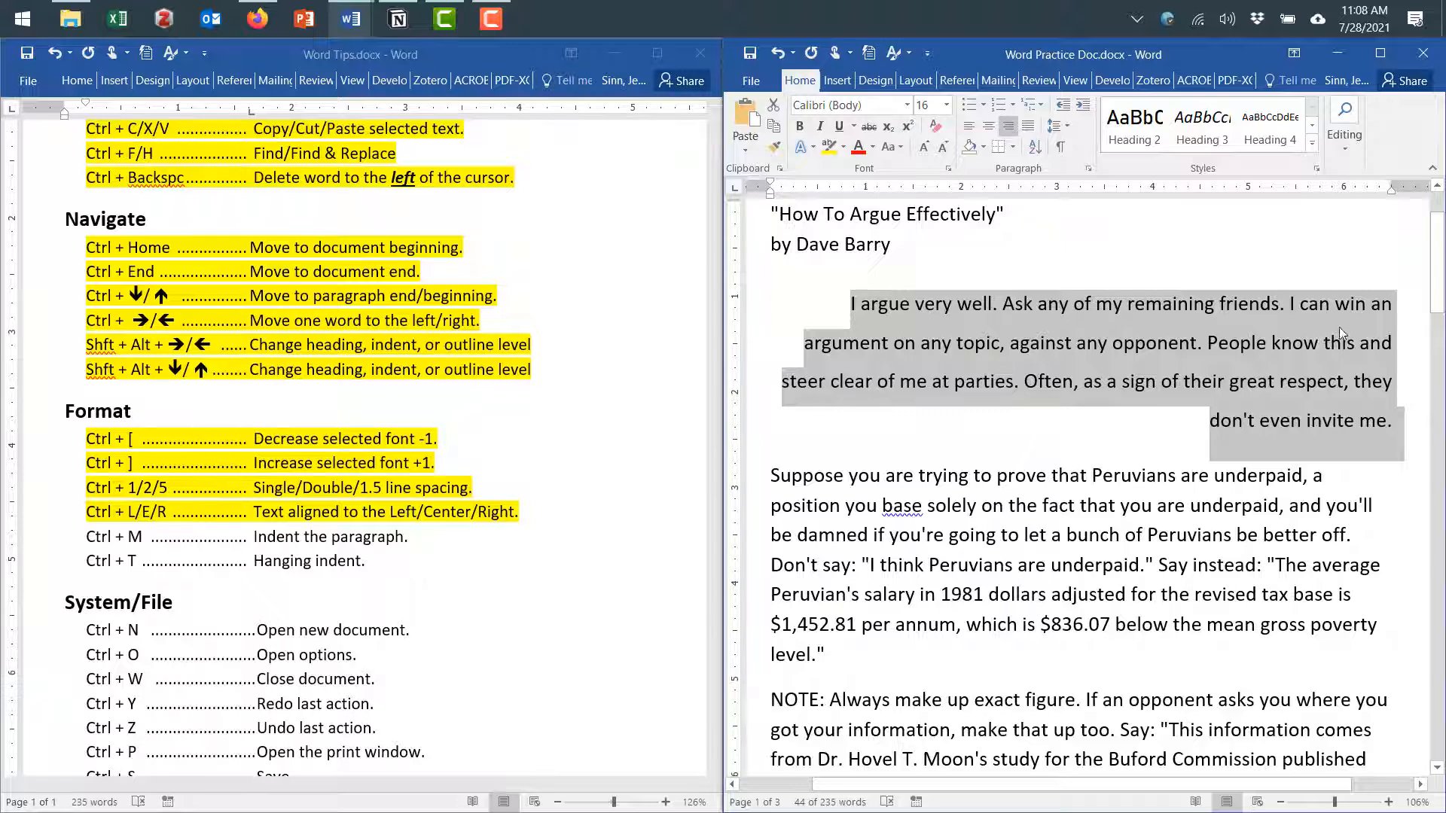
click(1304, 475)
key(ctrl+shift+Down)
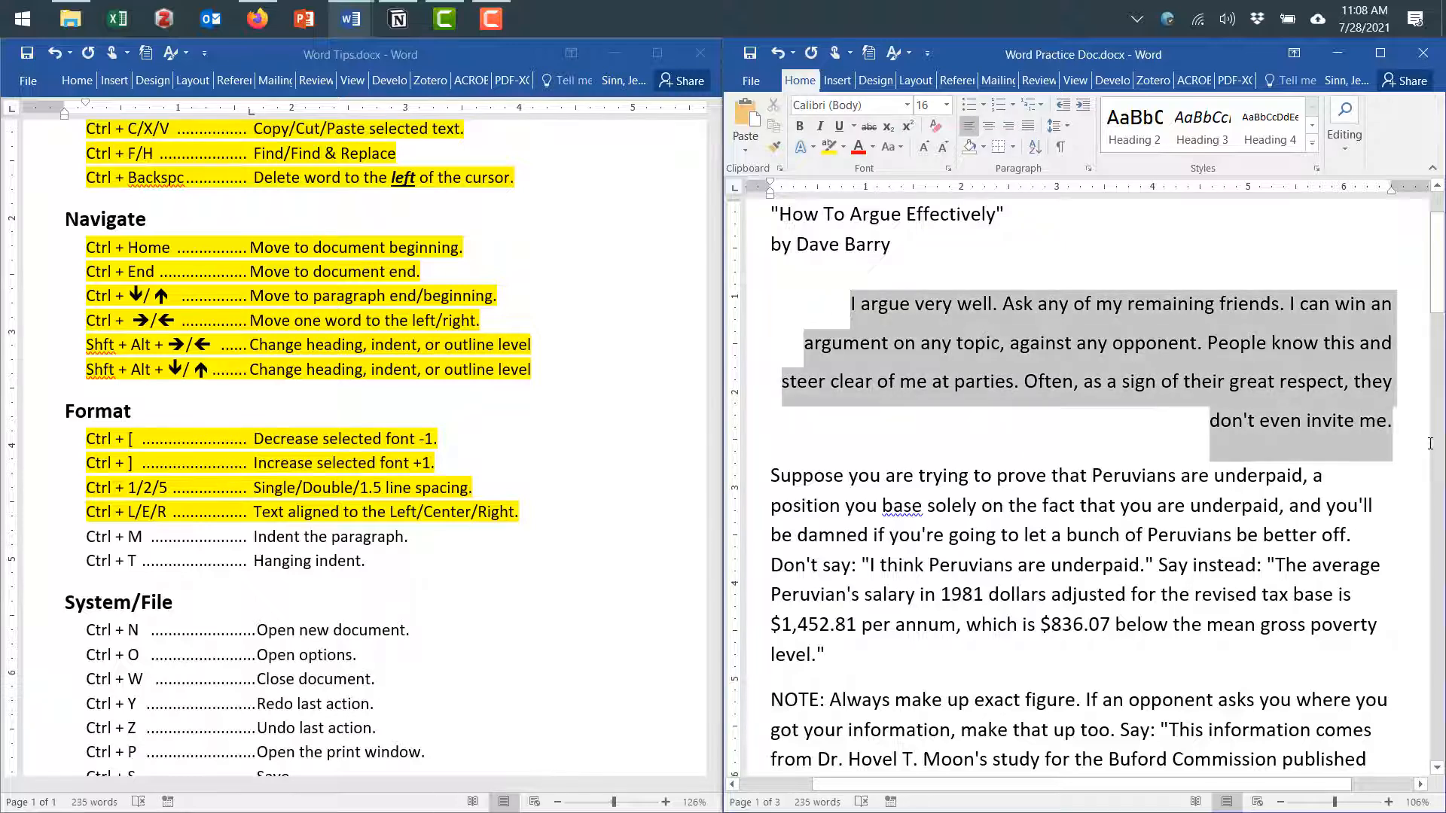
key(ctrl+l)
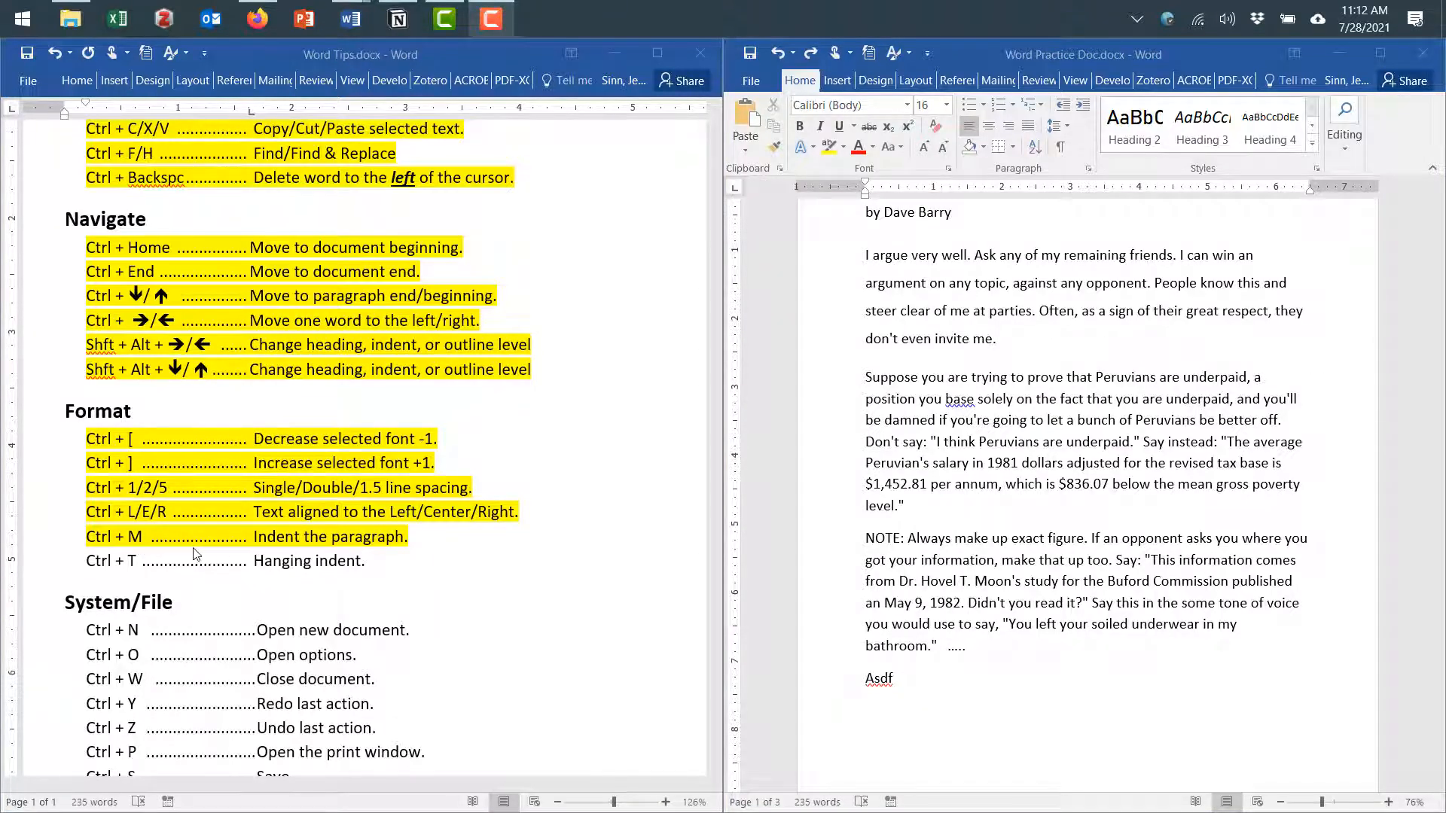
Indent the selected first body paragraph one level and undo the indent
click(875, 261)
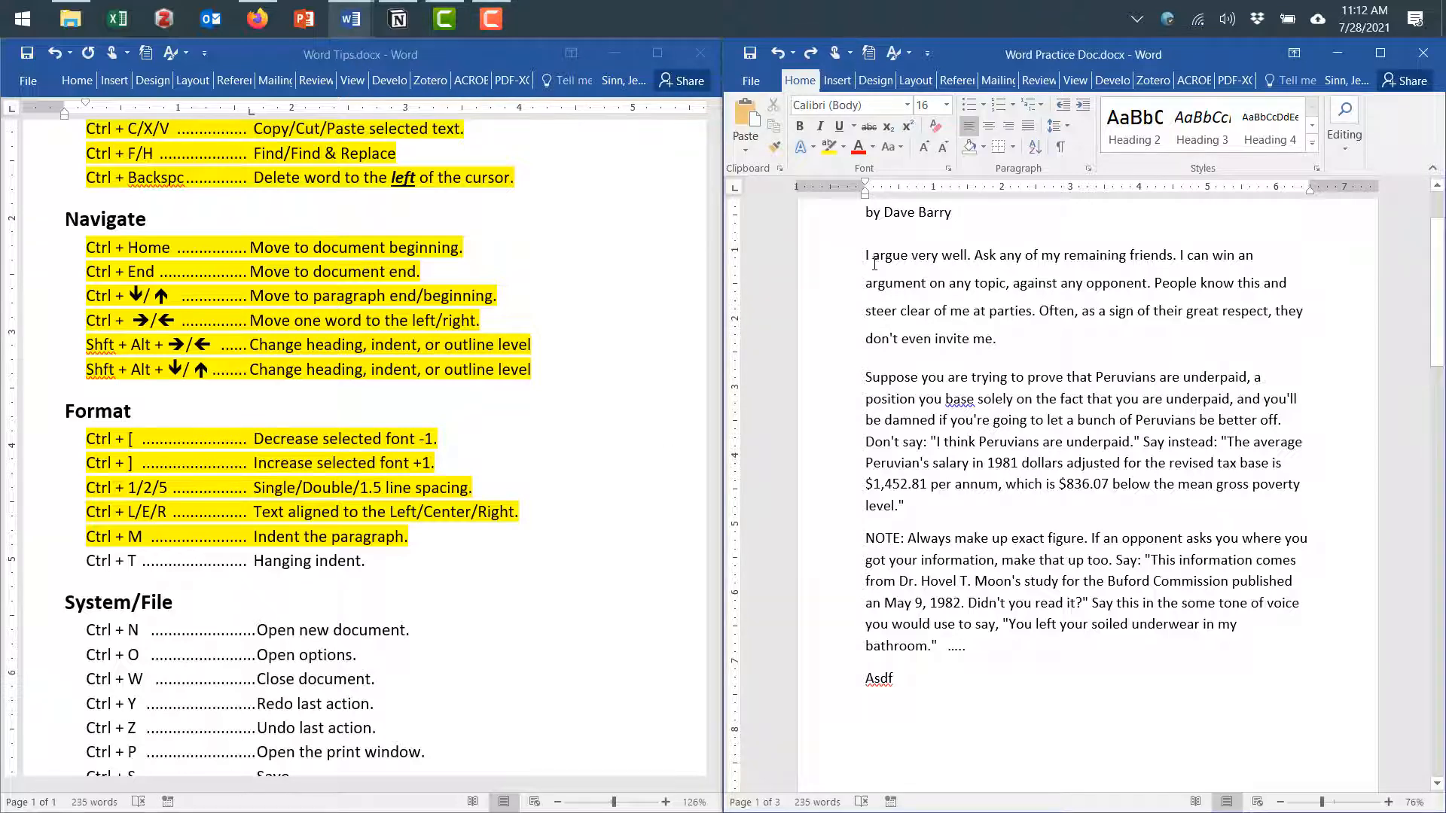
drag(875, 262, 984, 340)
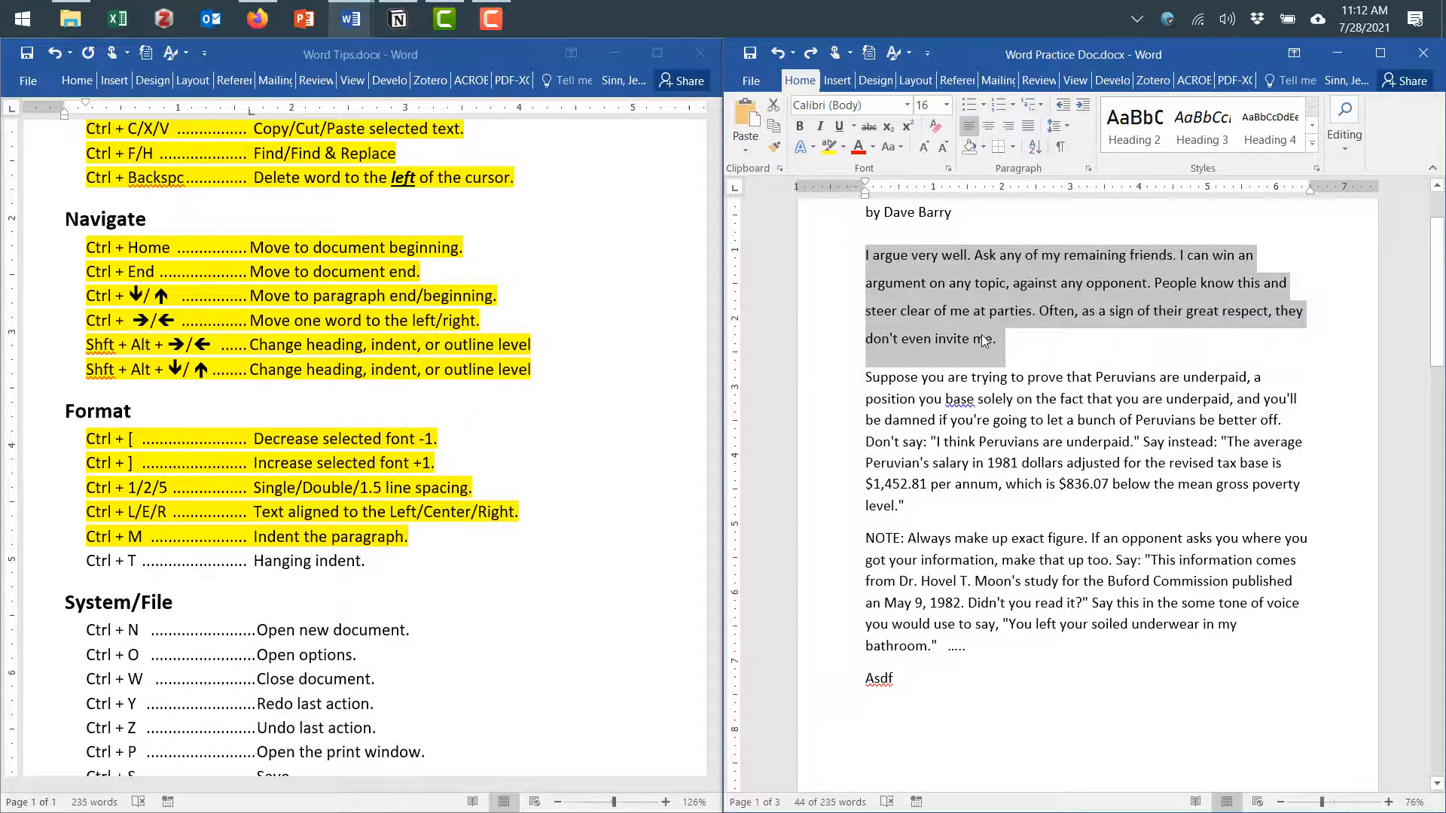
key(ctrl+m)
key(ctrl+z)
click(859, 254)
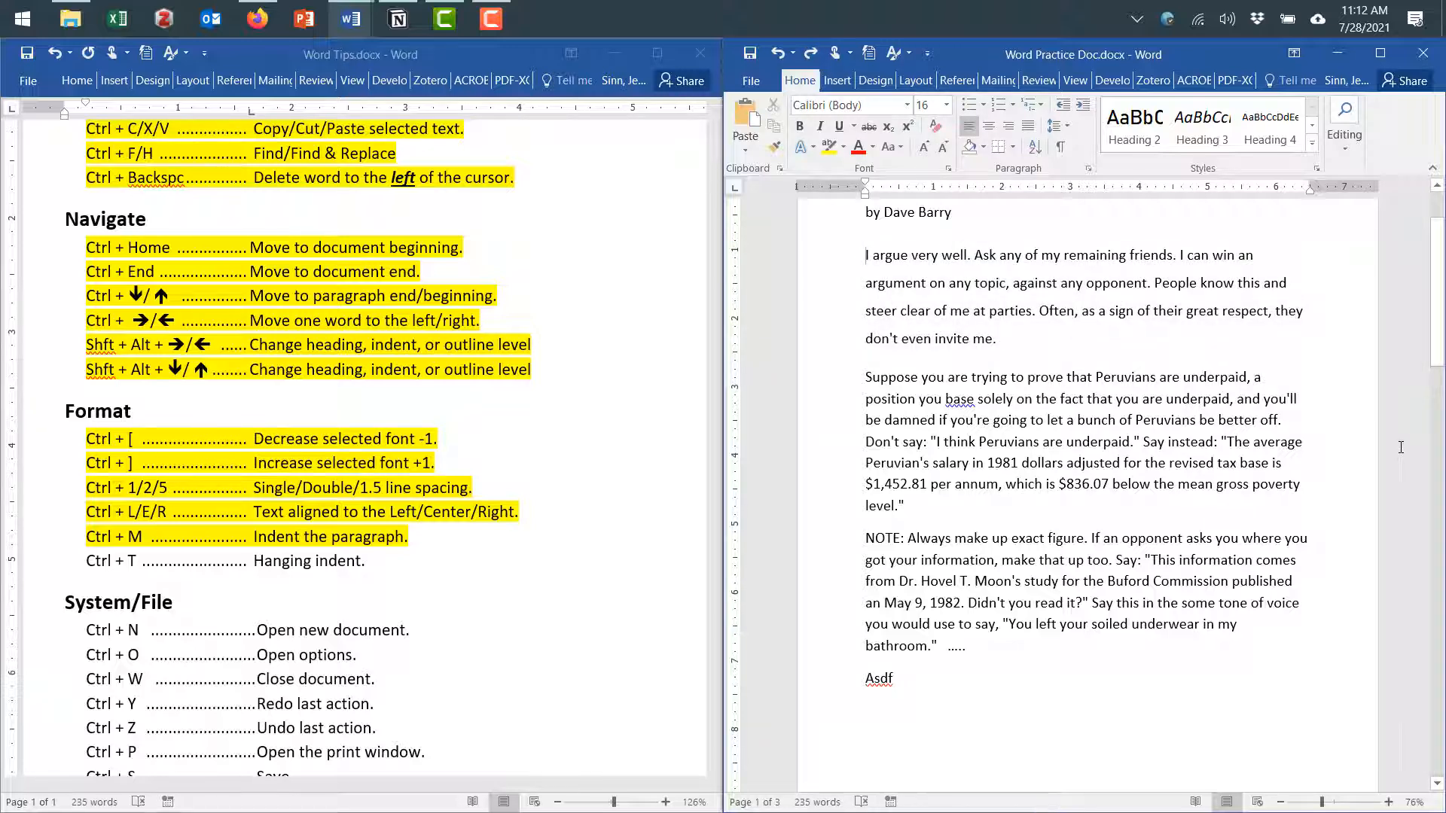
Indent the first body paragraph one level, remove that indent, and indent the paragraph by two levels
key(ctrl+m)
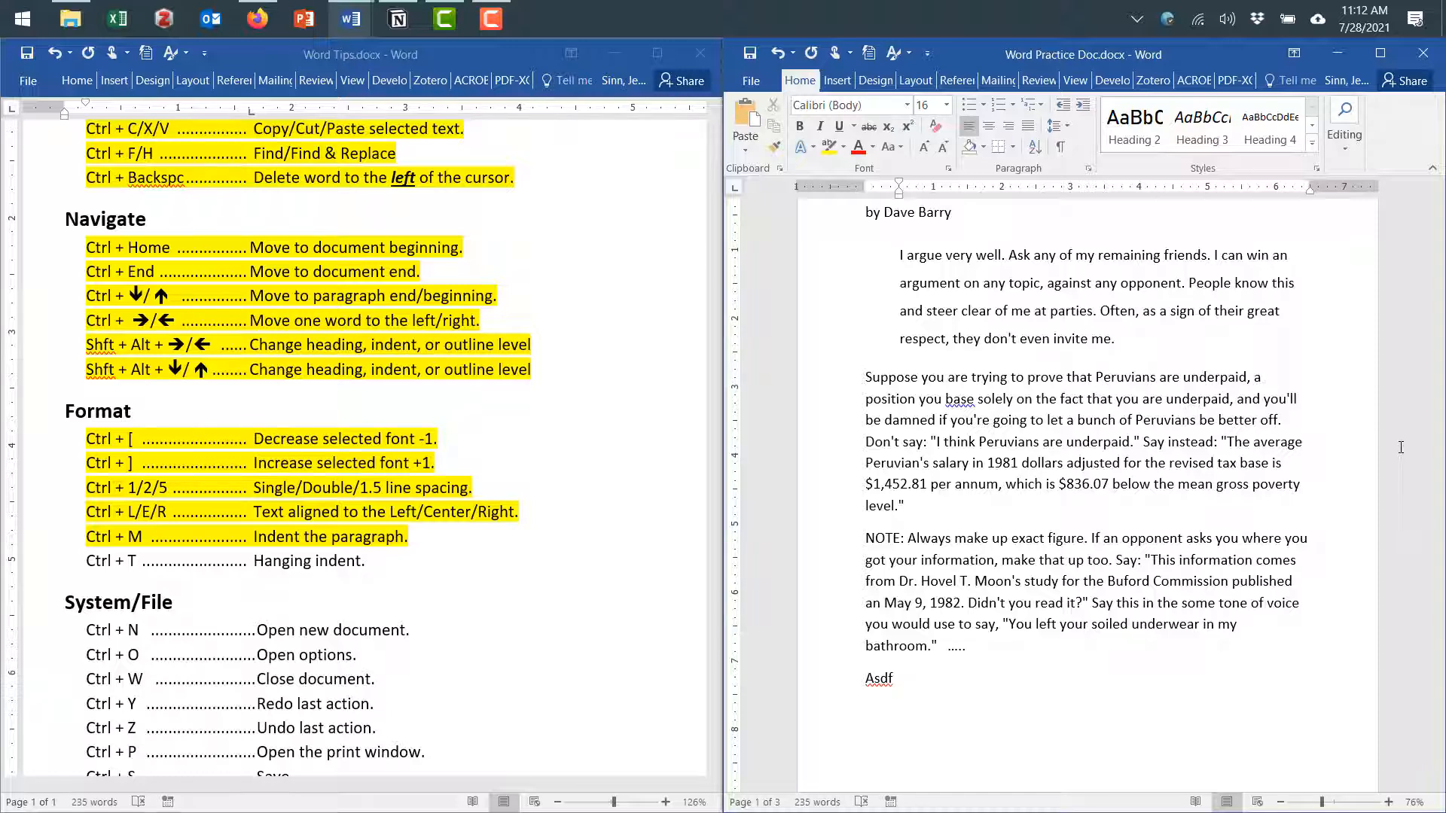
key(ctrl+shift+m)
key(ctrl+m)
key(ctrl+m)
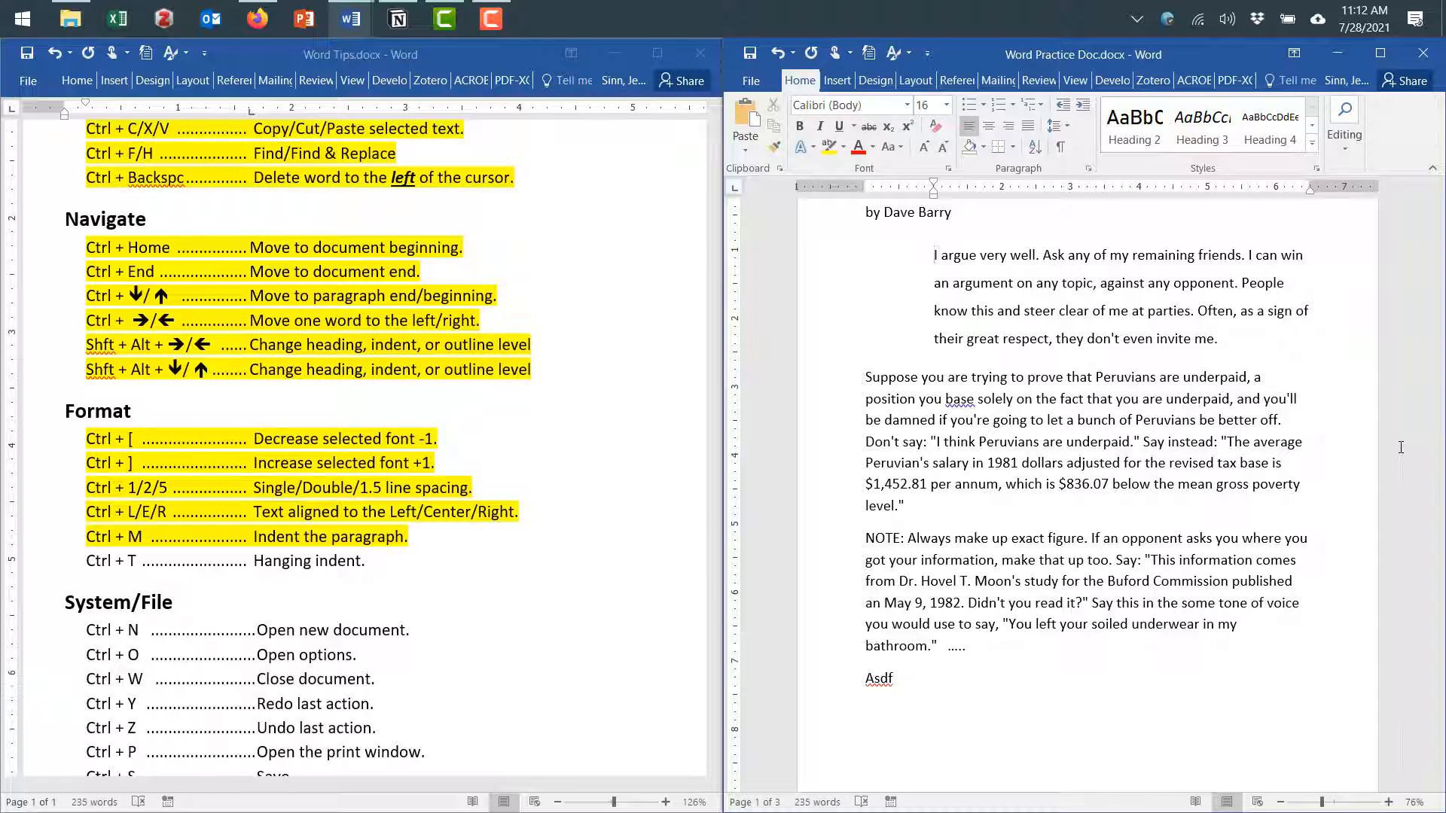
key(ctrl+Down)
key(ctrl+Right)
Highlight the "Ctrl + T" hanging indent entry in Word Tips.docx in yellow
click(257, 563)
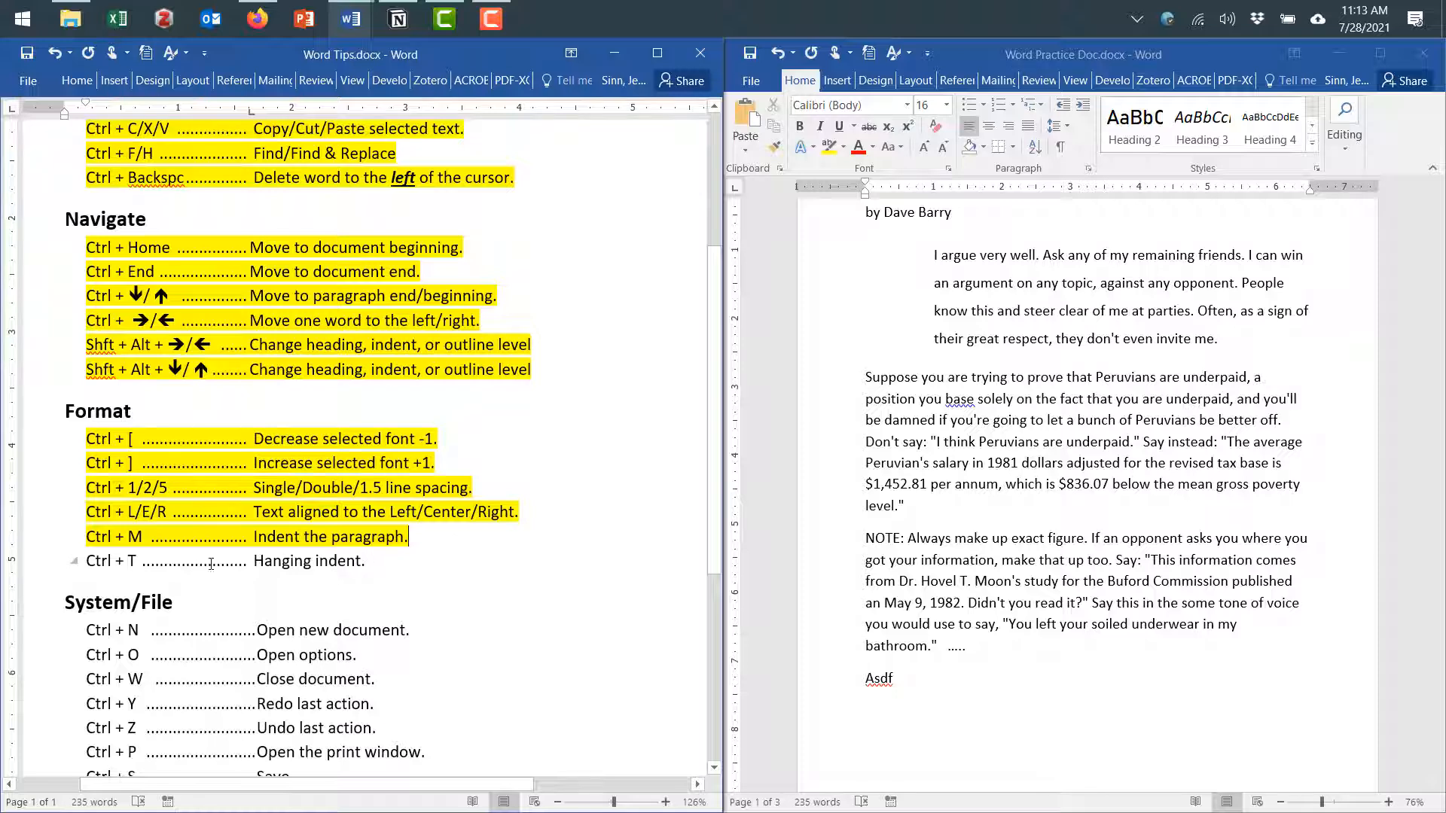
drag(367, 563, 79, 566)
click(79, 572)
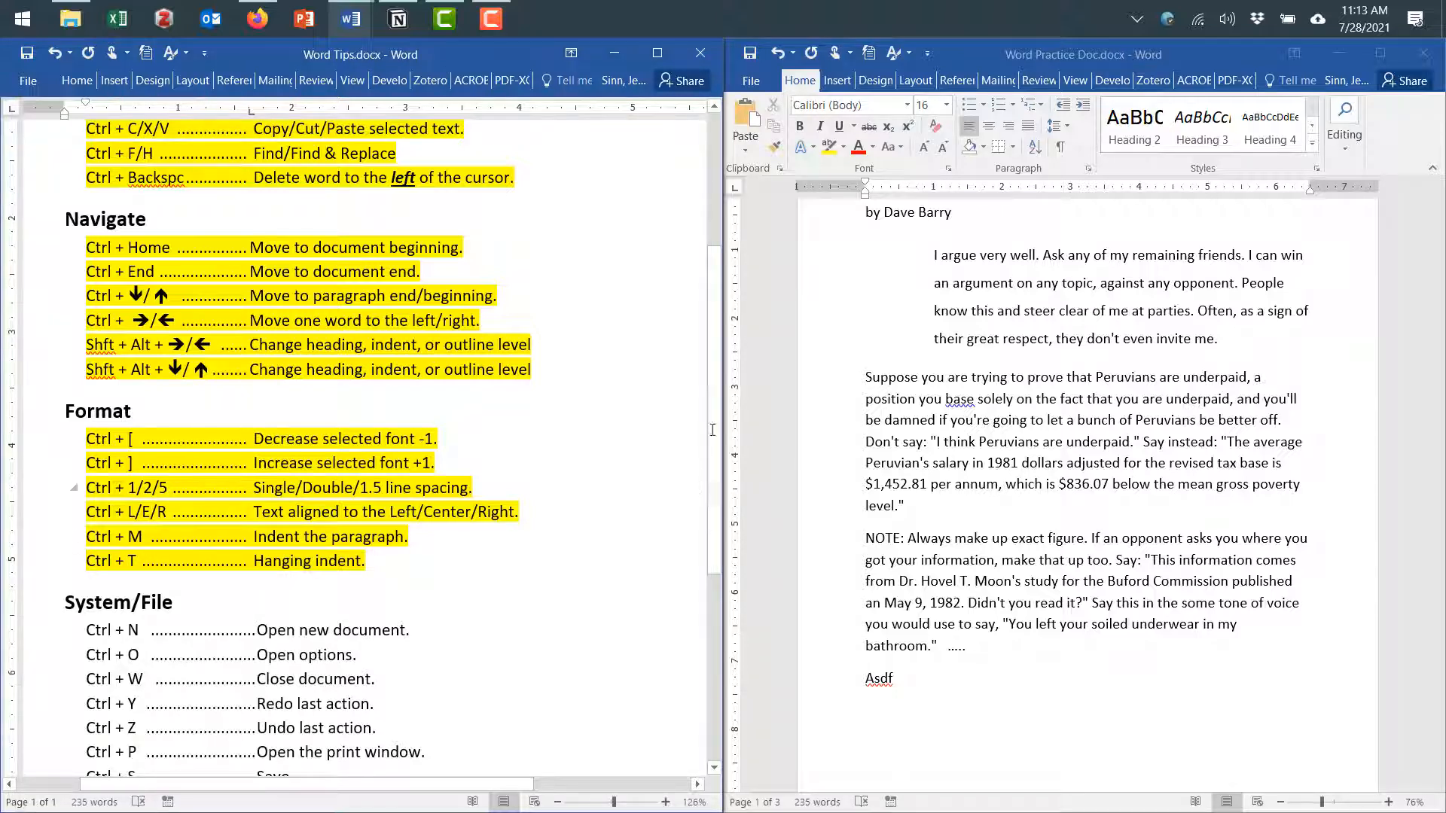
Indent the second body paragraph, beginning "Suppose you are trying", one level and format its text as subscript
click(866, 378)
drag(885, 438, 905, 509)
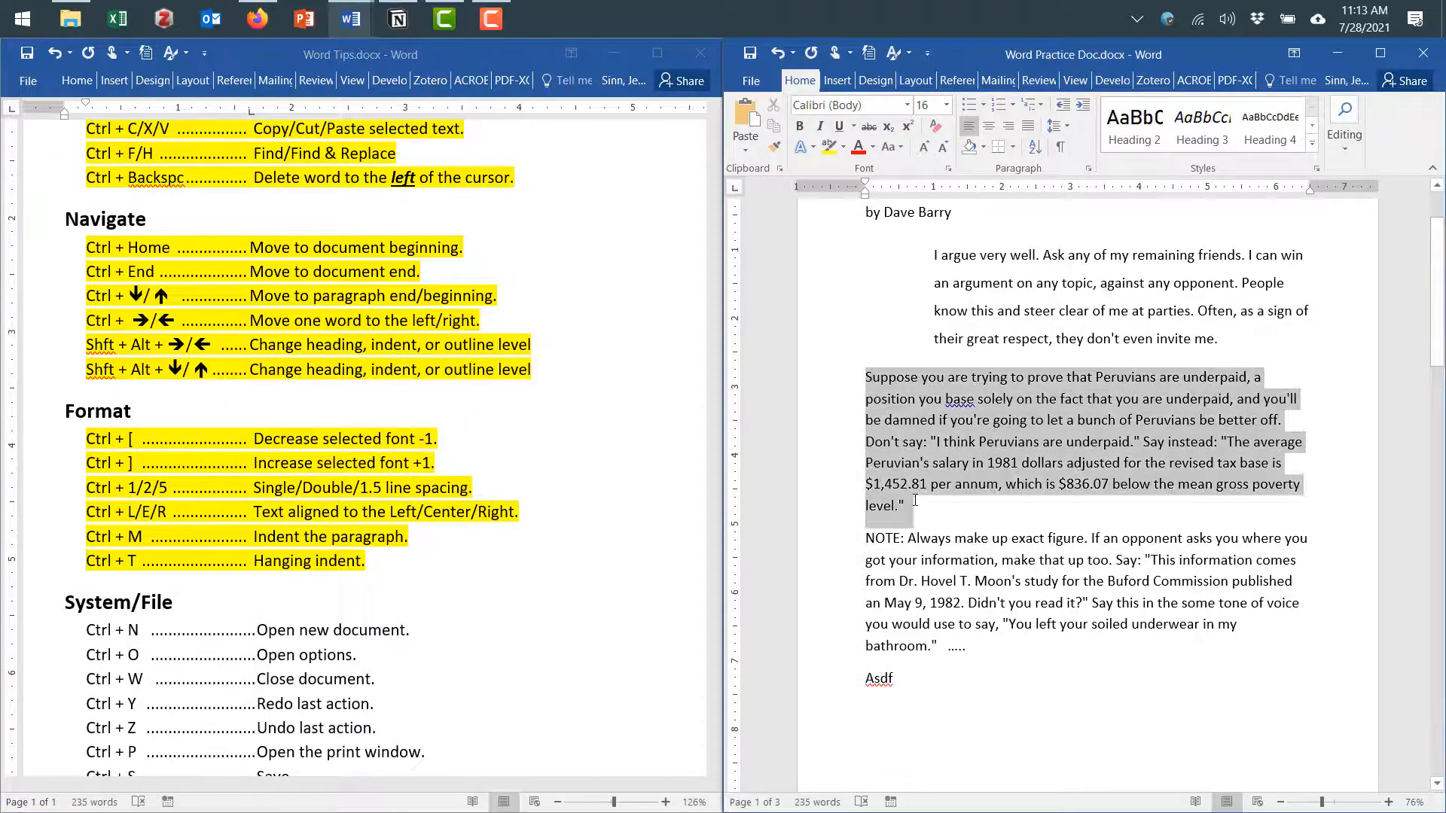
key(ctrl+m)
key(ctrl+equal)
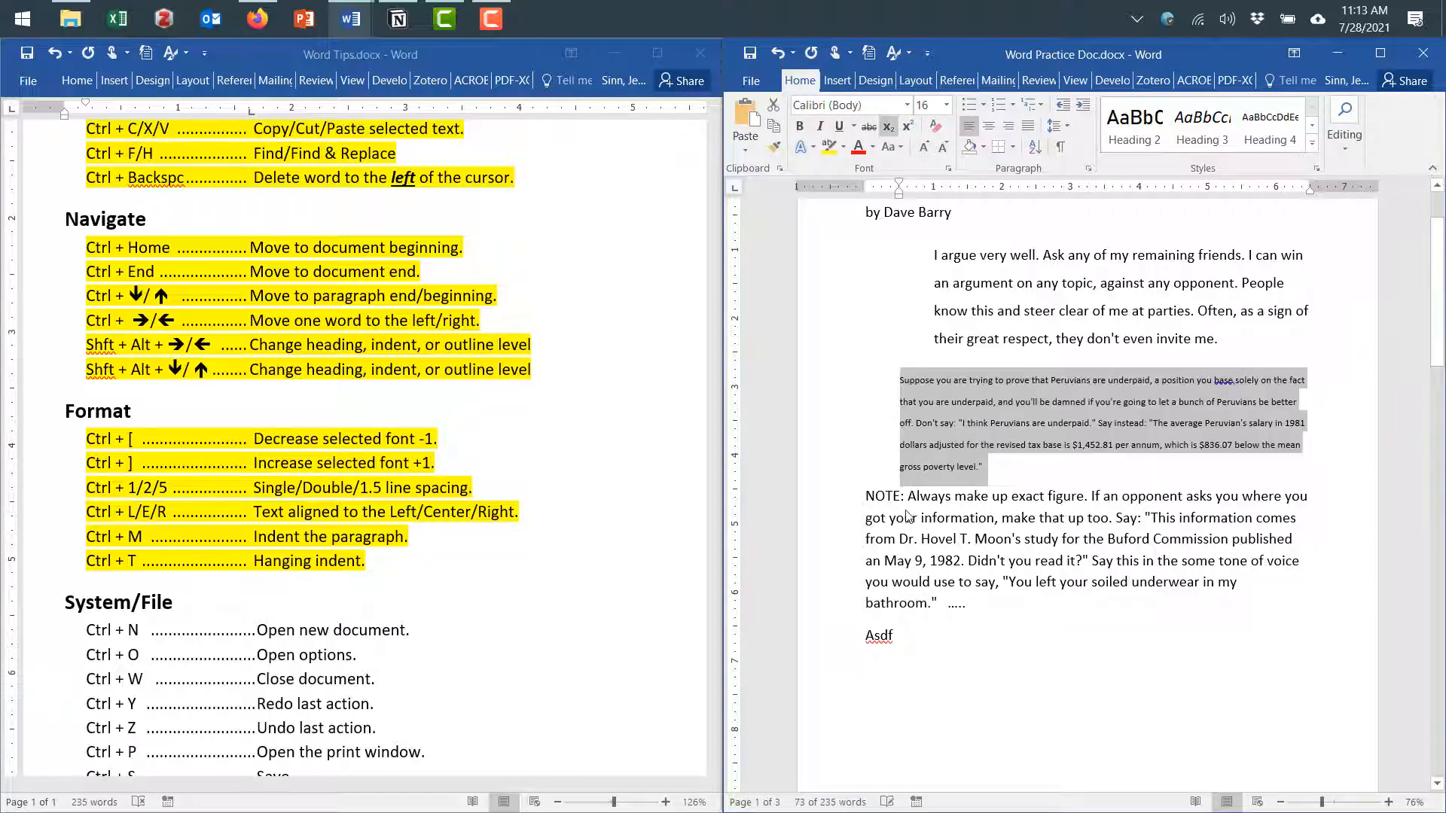
Undo the subscript and the indent on the paragraph beginning "Suppose you are trying" and give it a hanging indent
key(ctrl+z)
key(ctrl+z)
key(ctrl+t)
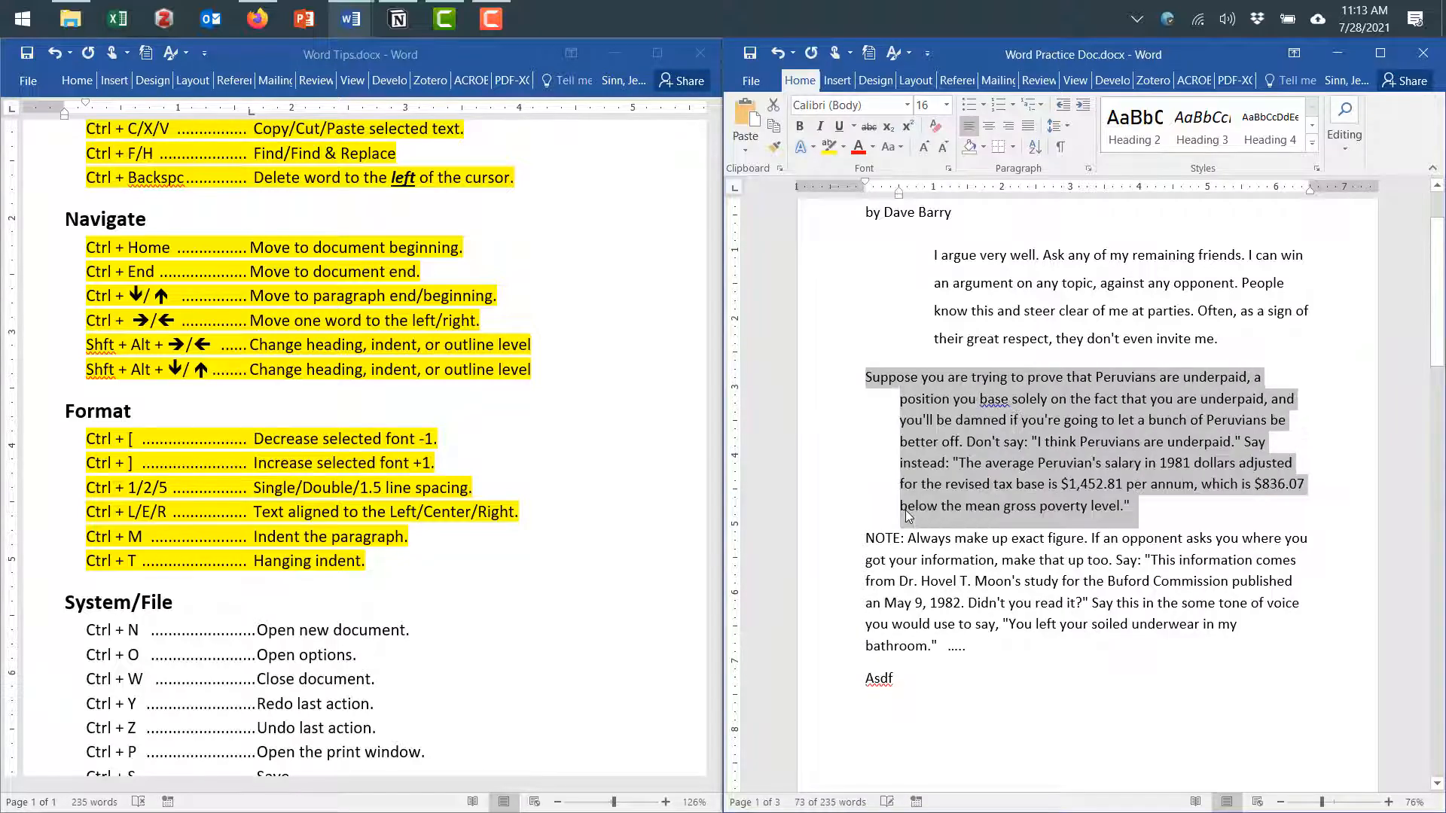
key(Left)
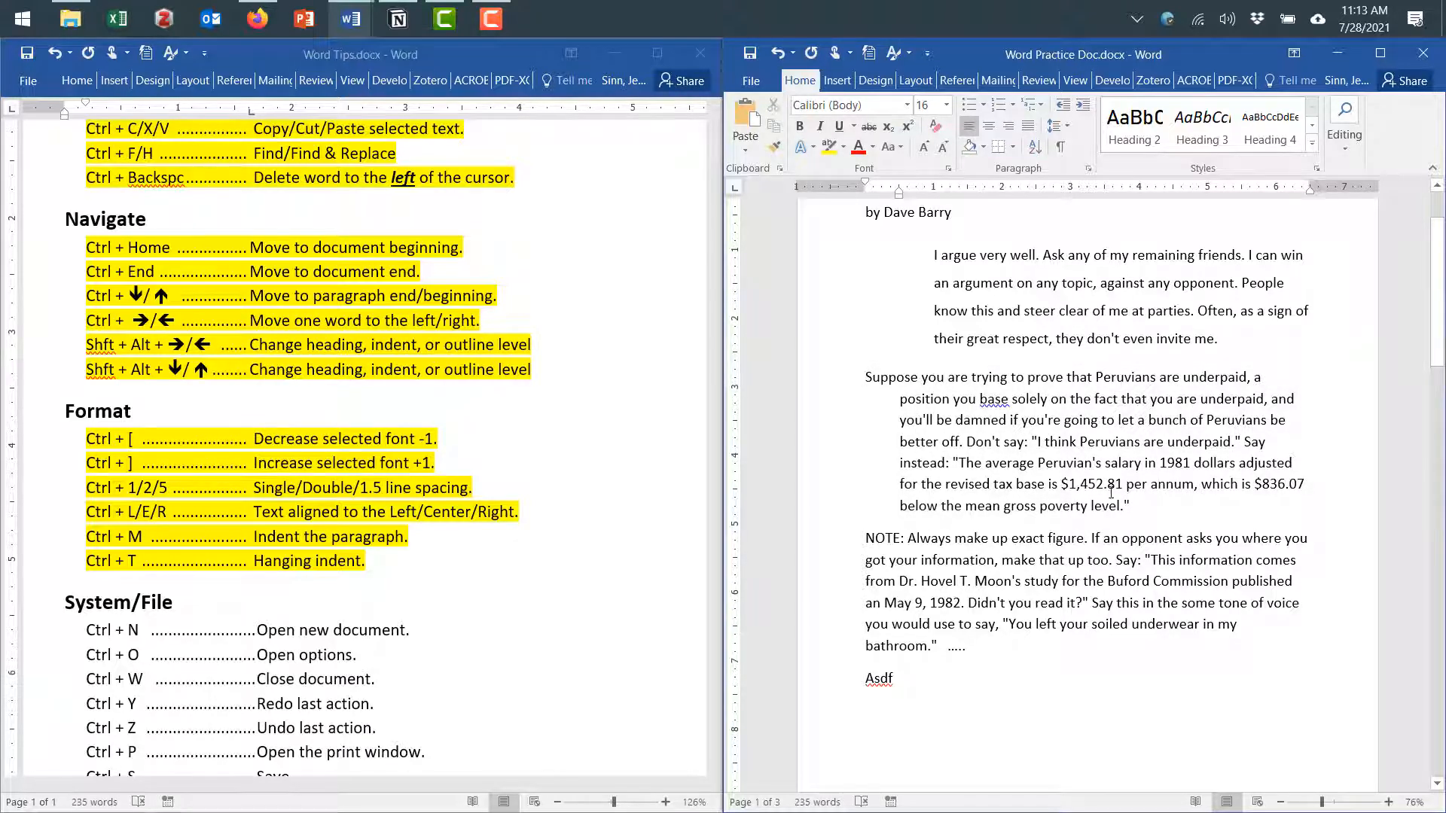
Highlight the "Ctrl + W", "Ctrl + Y" and "Ctrl + Z" entries under System/File in Word Tips.docx in yellow
scroll(490, 570, down, 3)
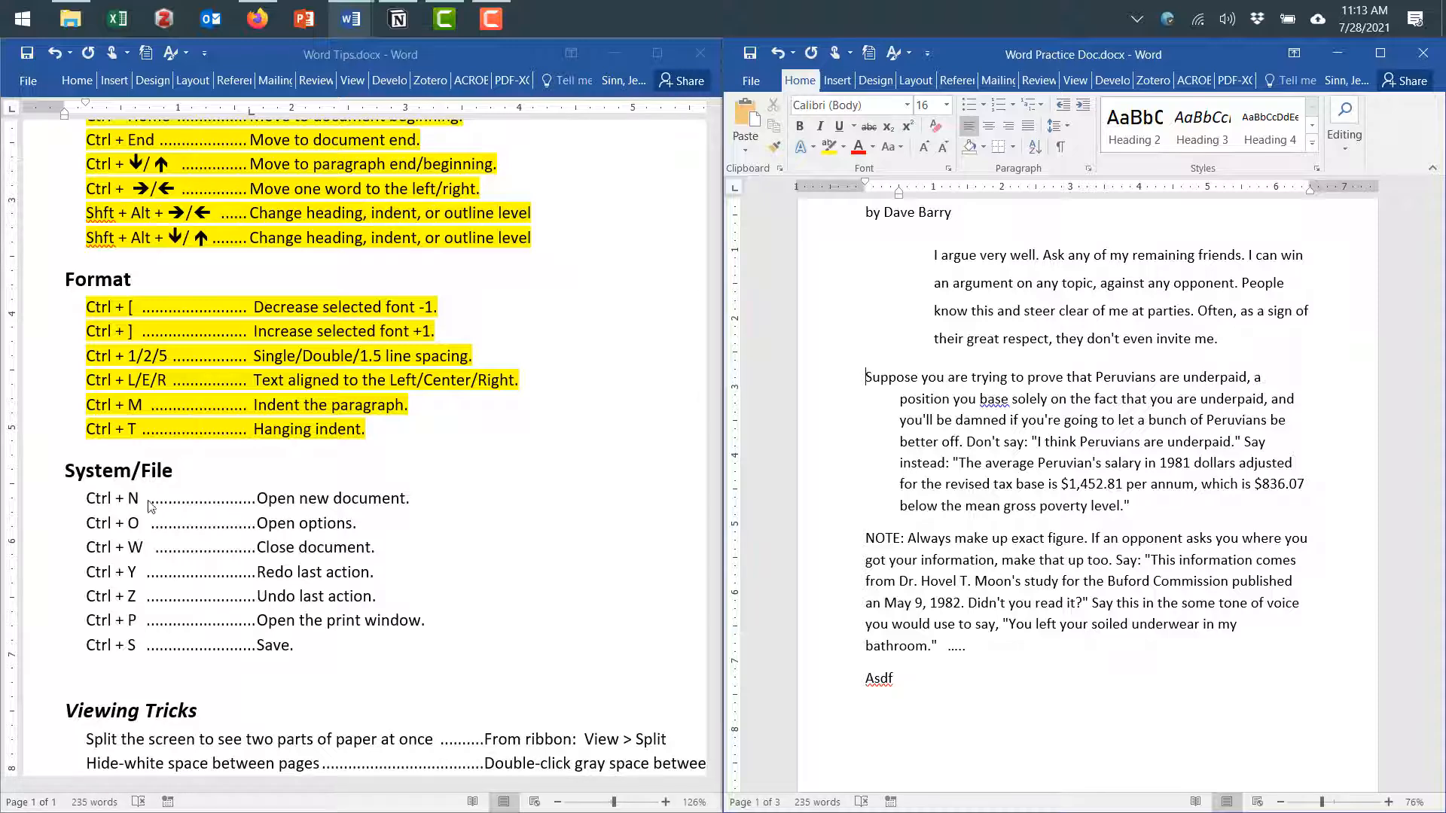
click(91, 525)
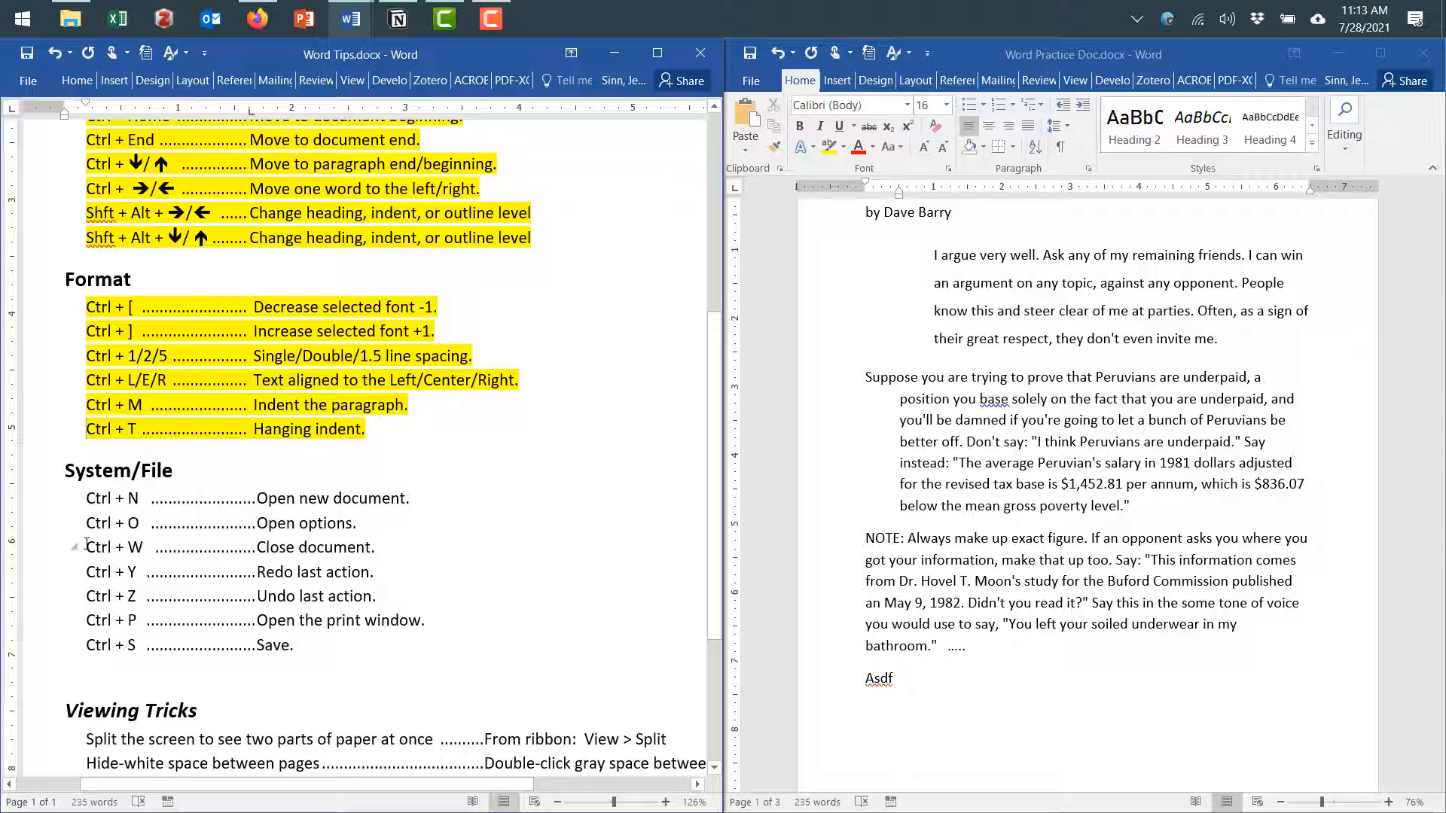
drag(87, 546, 373, 547)
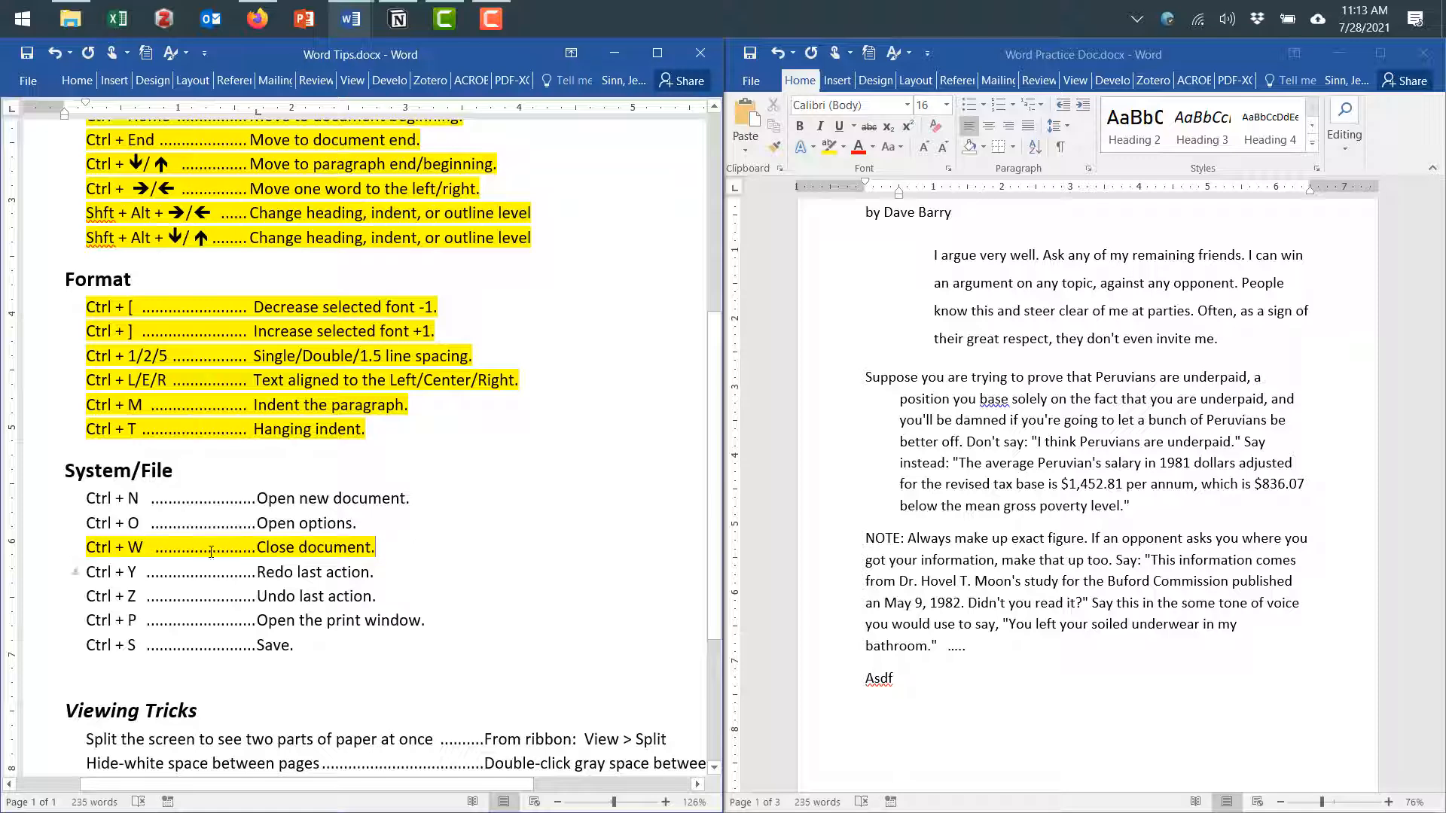
drag(85, 577, 380, 608)
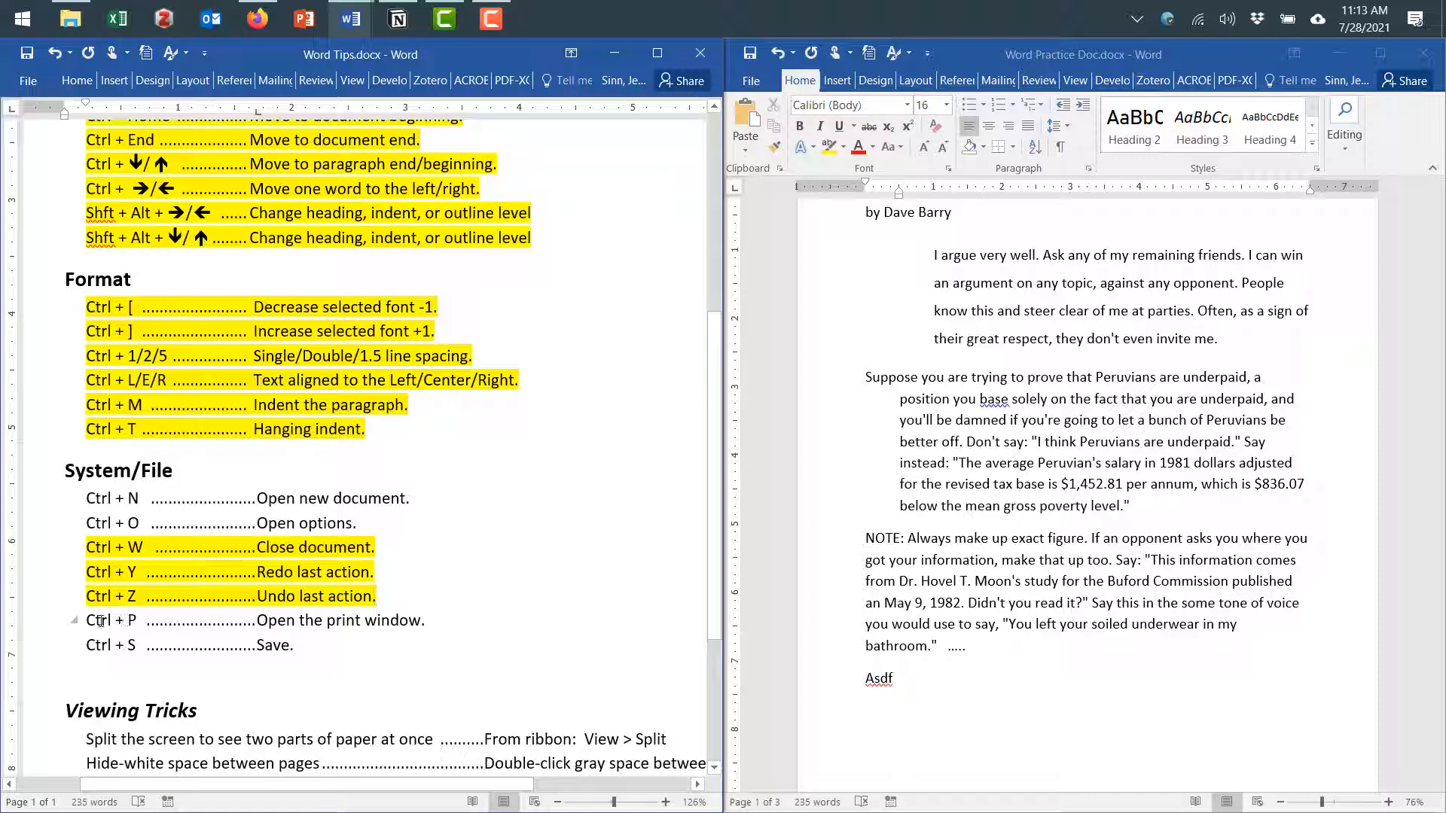
drag(87, 621, 309, 647)
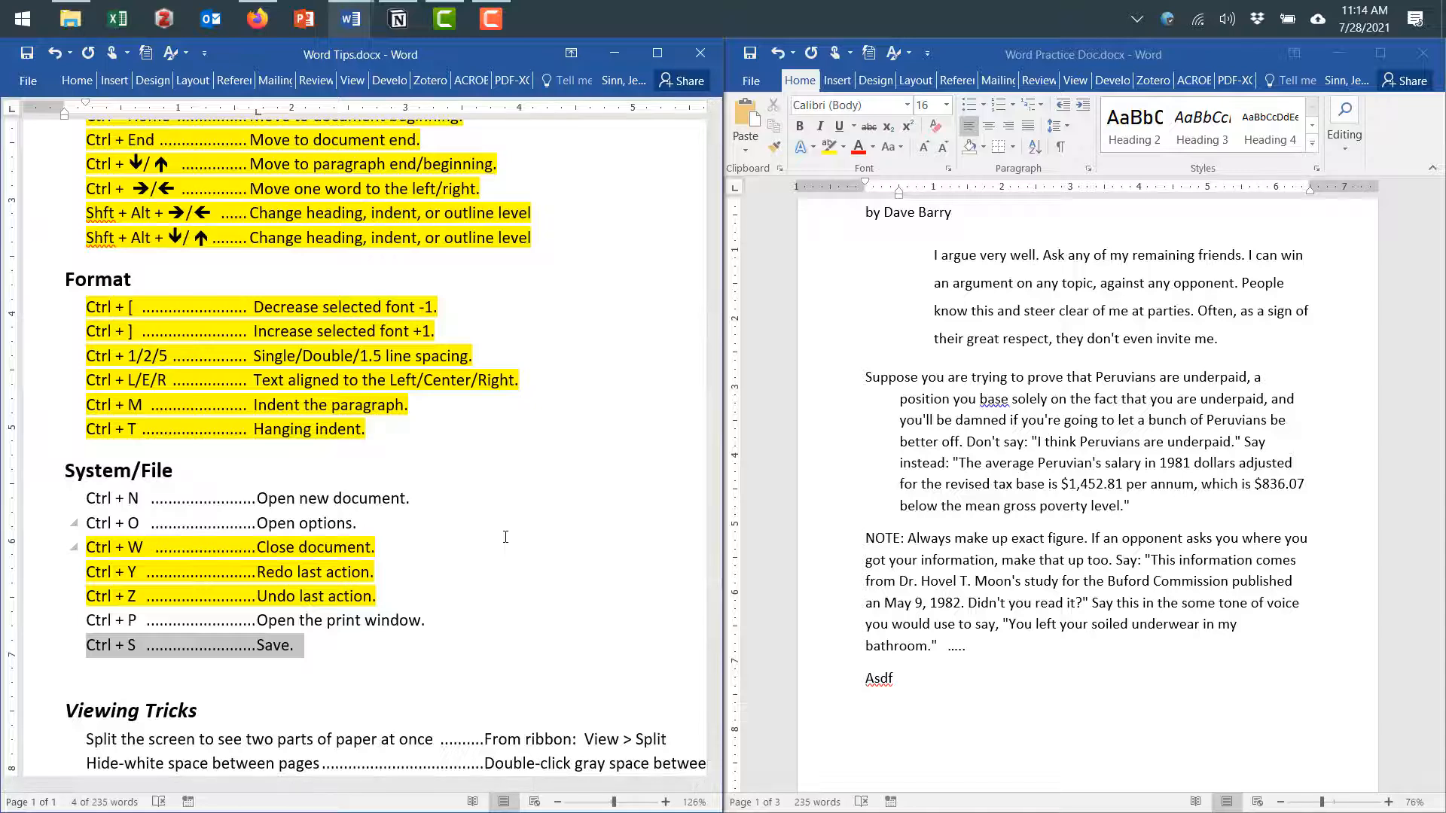
click(367, 524)
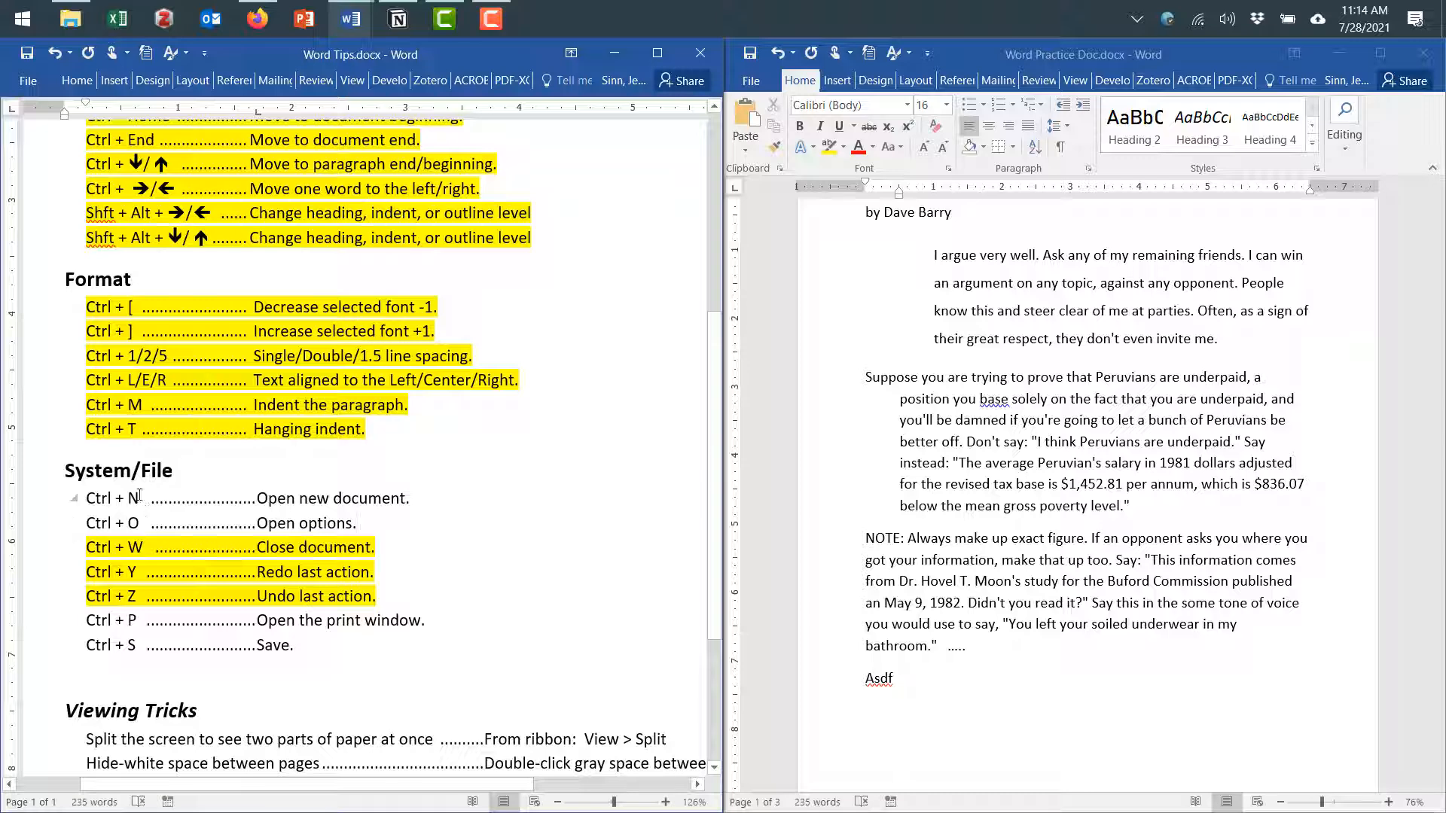
drag(133, 497, 298, 500)
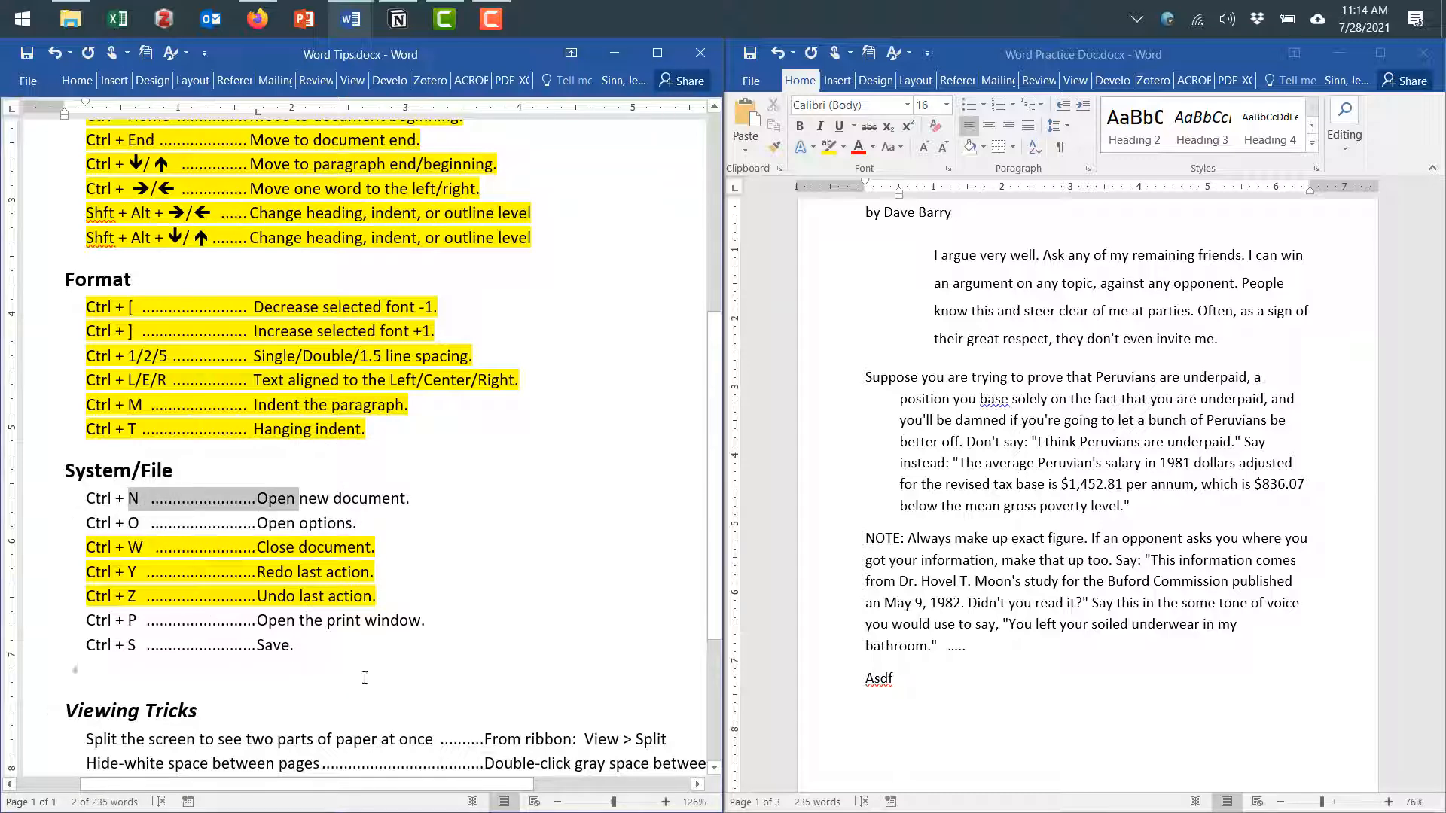
Split the Word Practice Doc.docx window, showing the essay's beginning in one pane and the fruits and veggies list in the other
scroll(502, 681, down, 3)
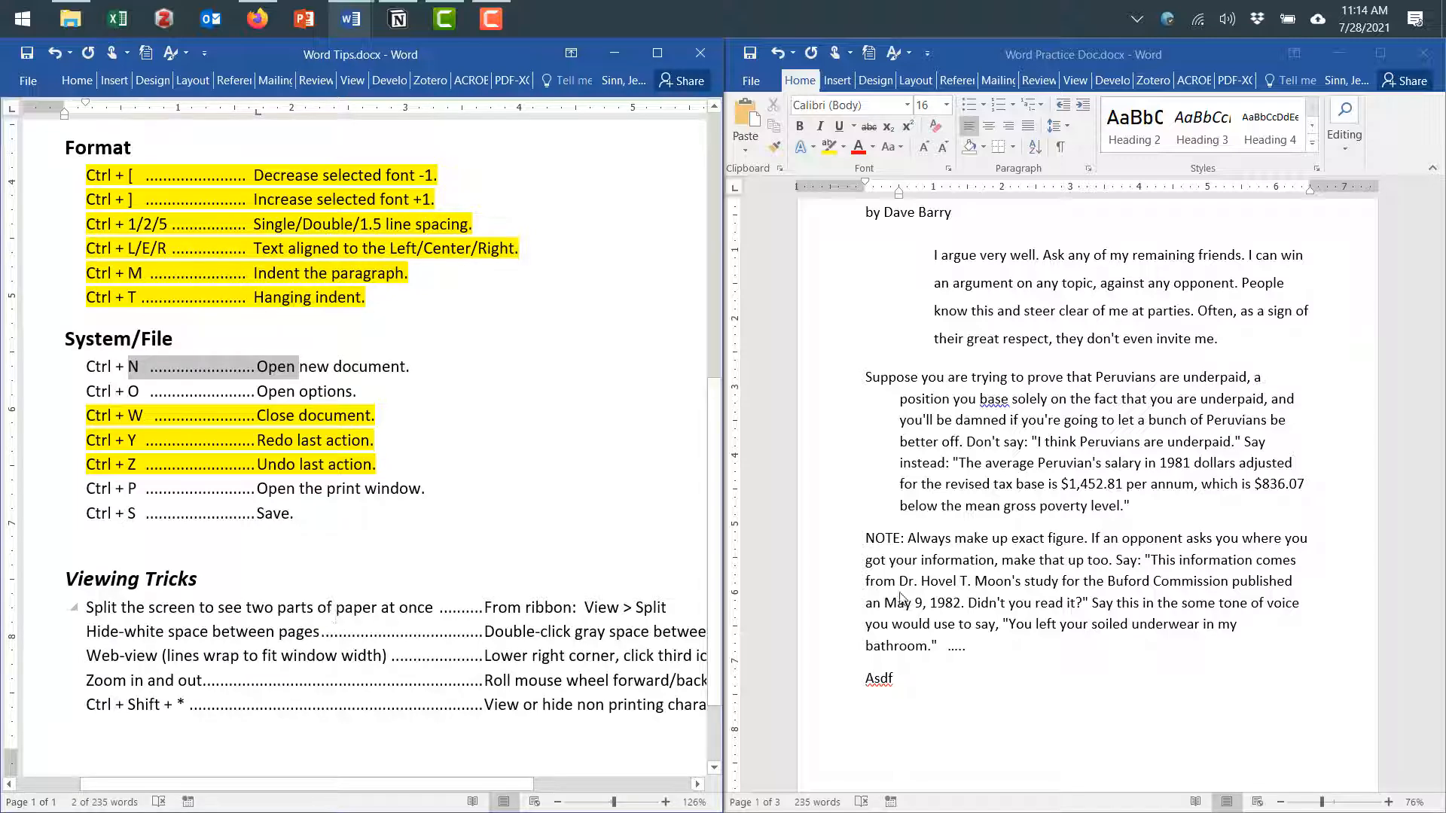
scroll(1163, 583, up, 1)
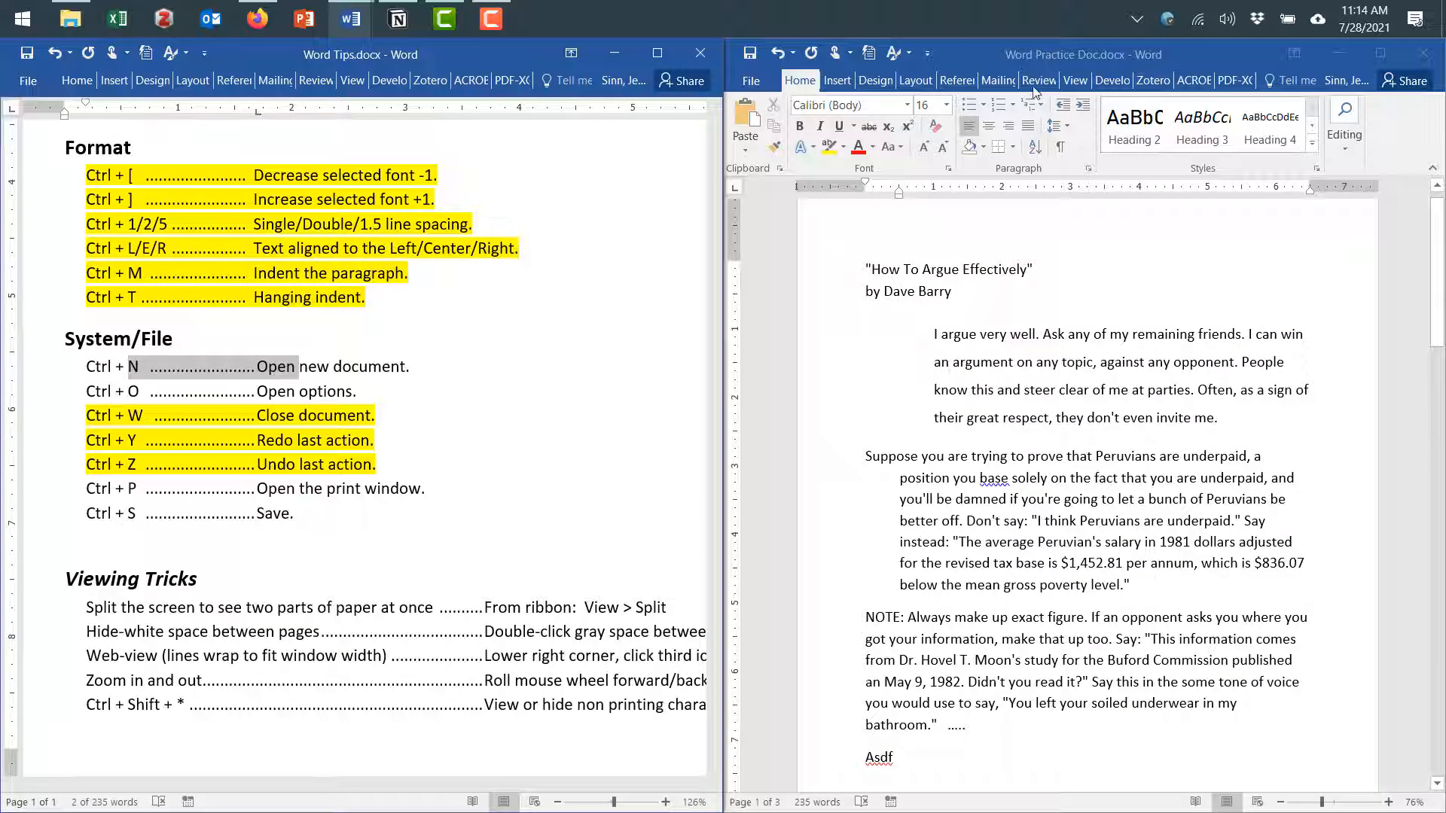
click(1082, 89)
click(1077, 87)
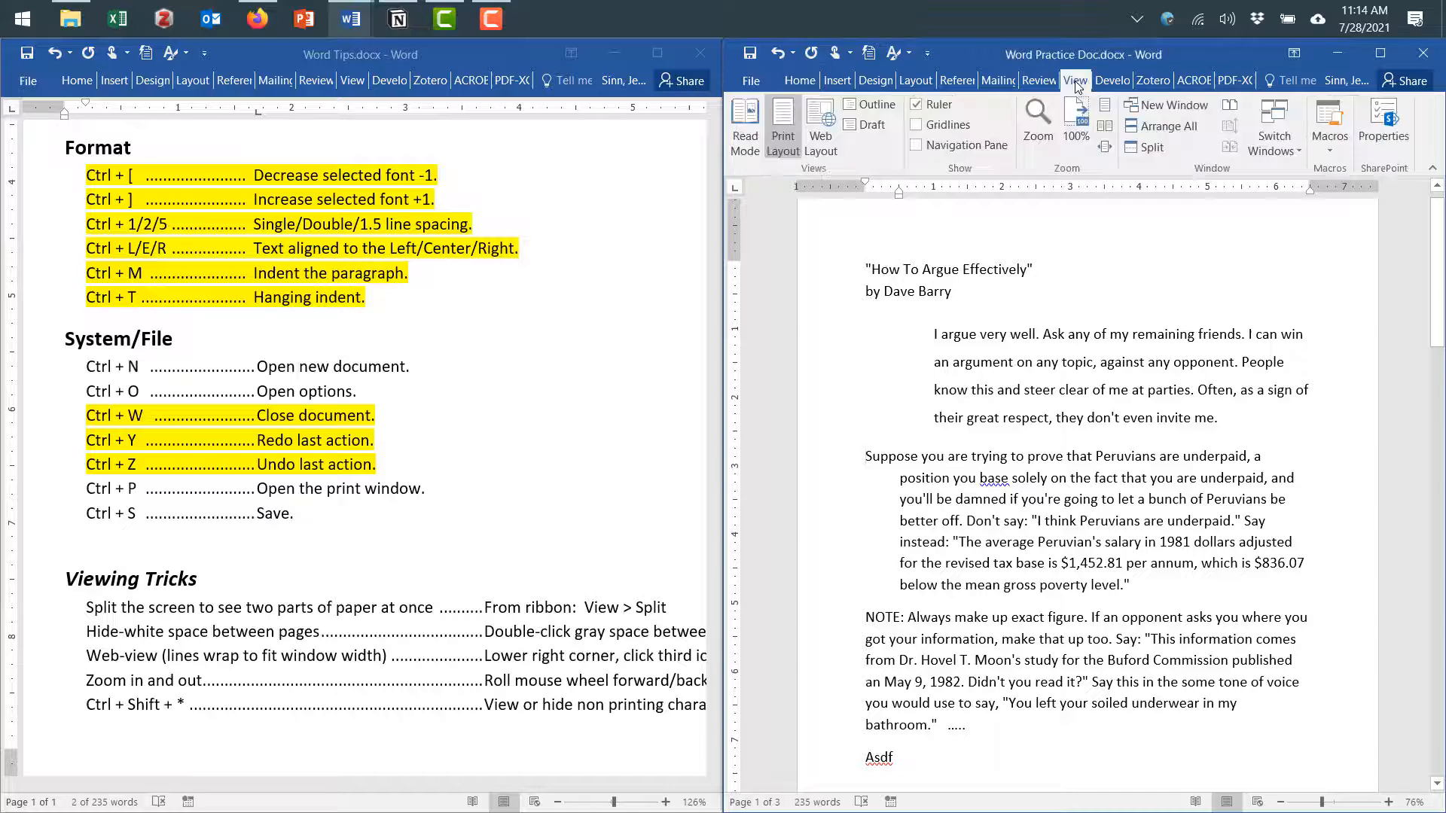
click(1155, 153)
scroll(1049, 410, up, 2)
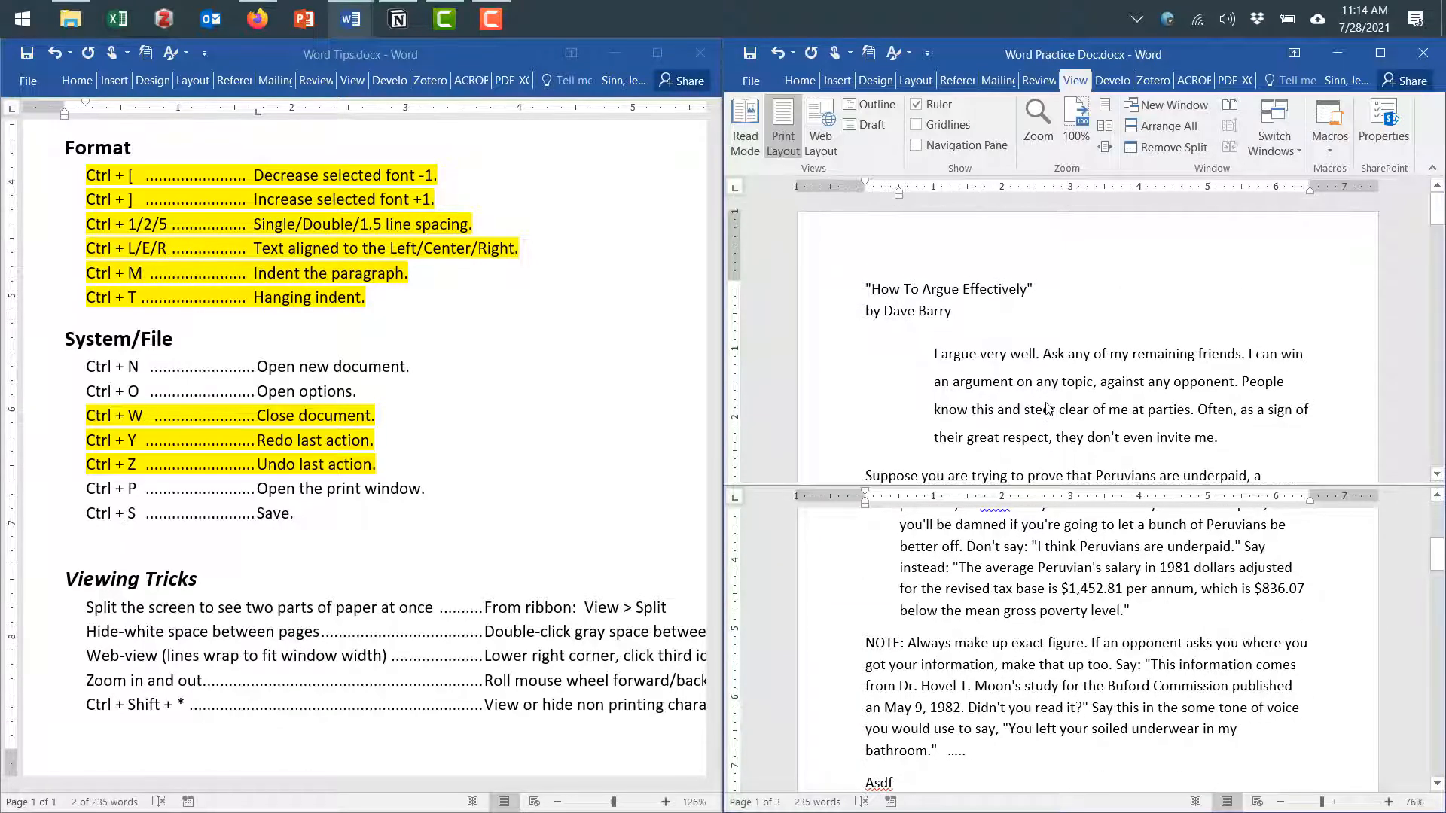
scroll(1101, 592, down, 15)
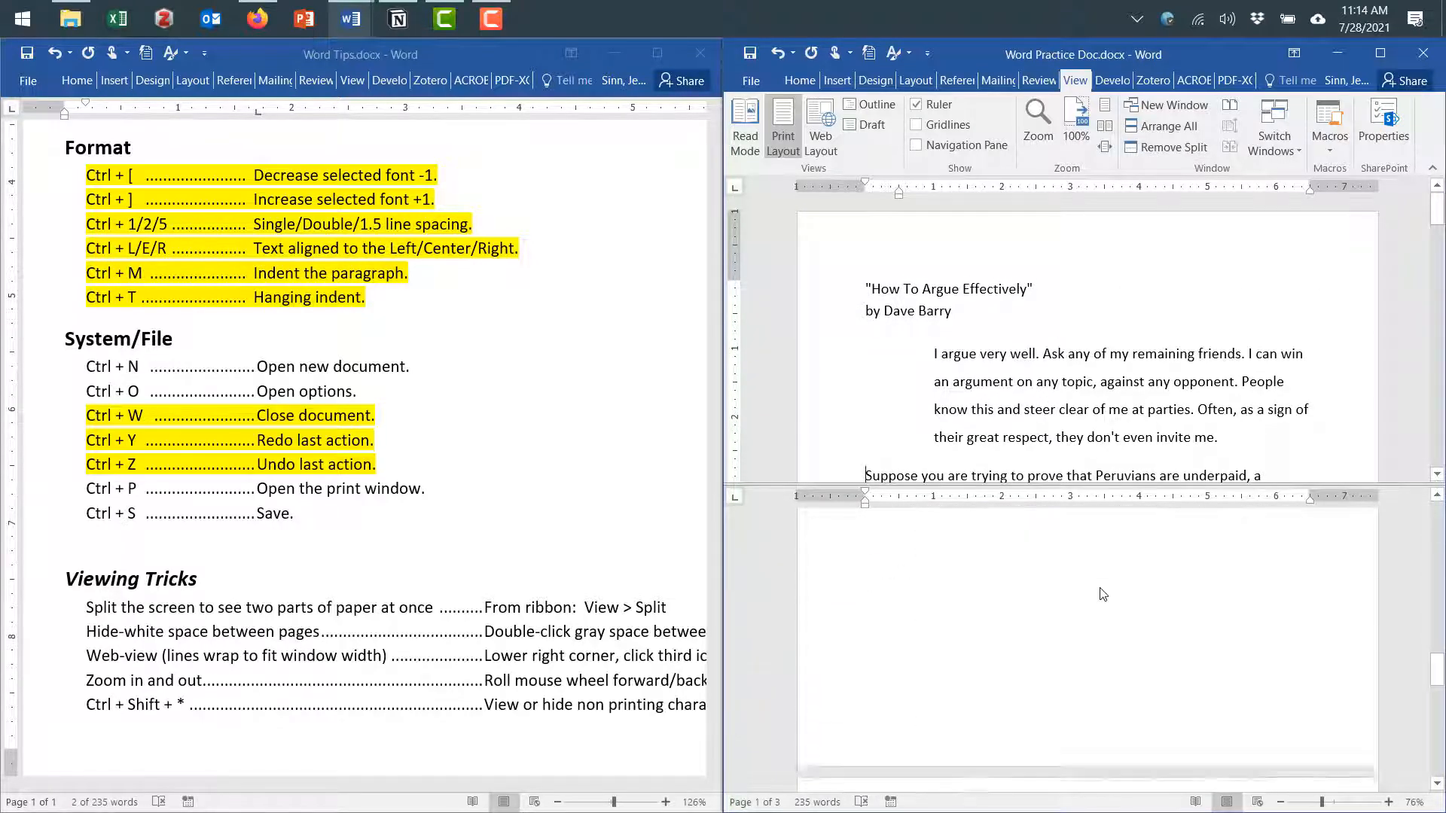
scroll(979, 647, up, 2)
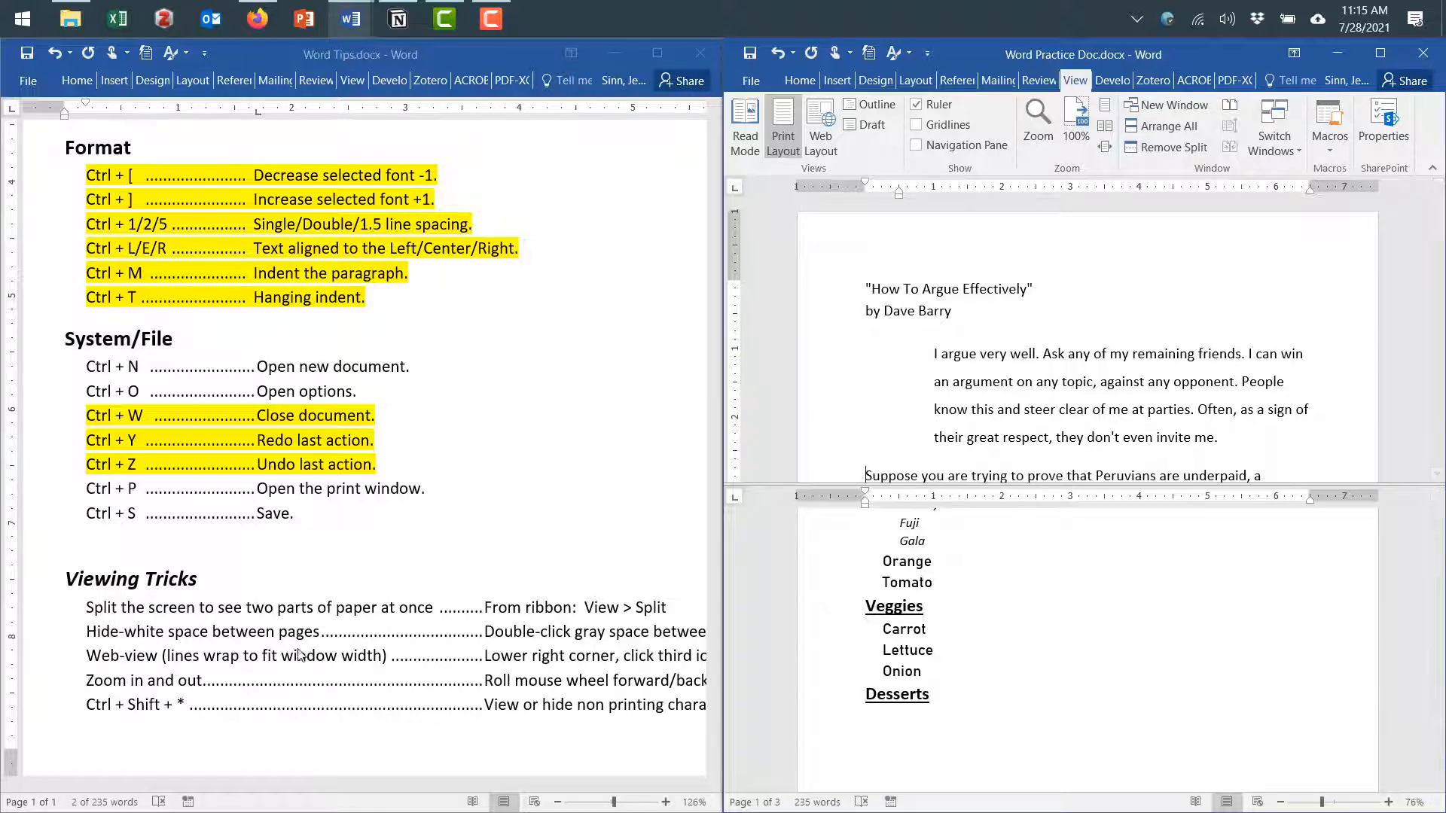
Highlight the "Split the screen" and "Hide-white space between pages" entries under Viewing Tricks in Word Tips.docx in yellow
click(132, 614)
drag(133, 614, 666, 607)
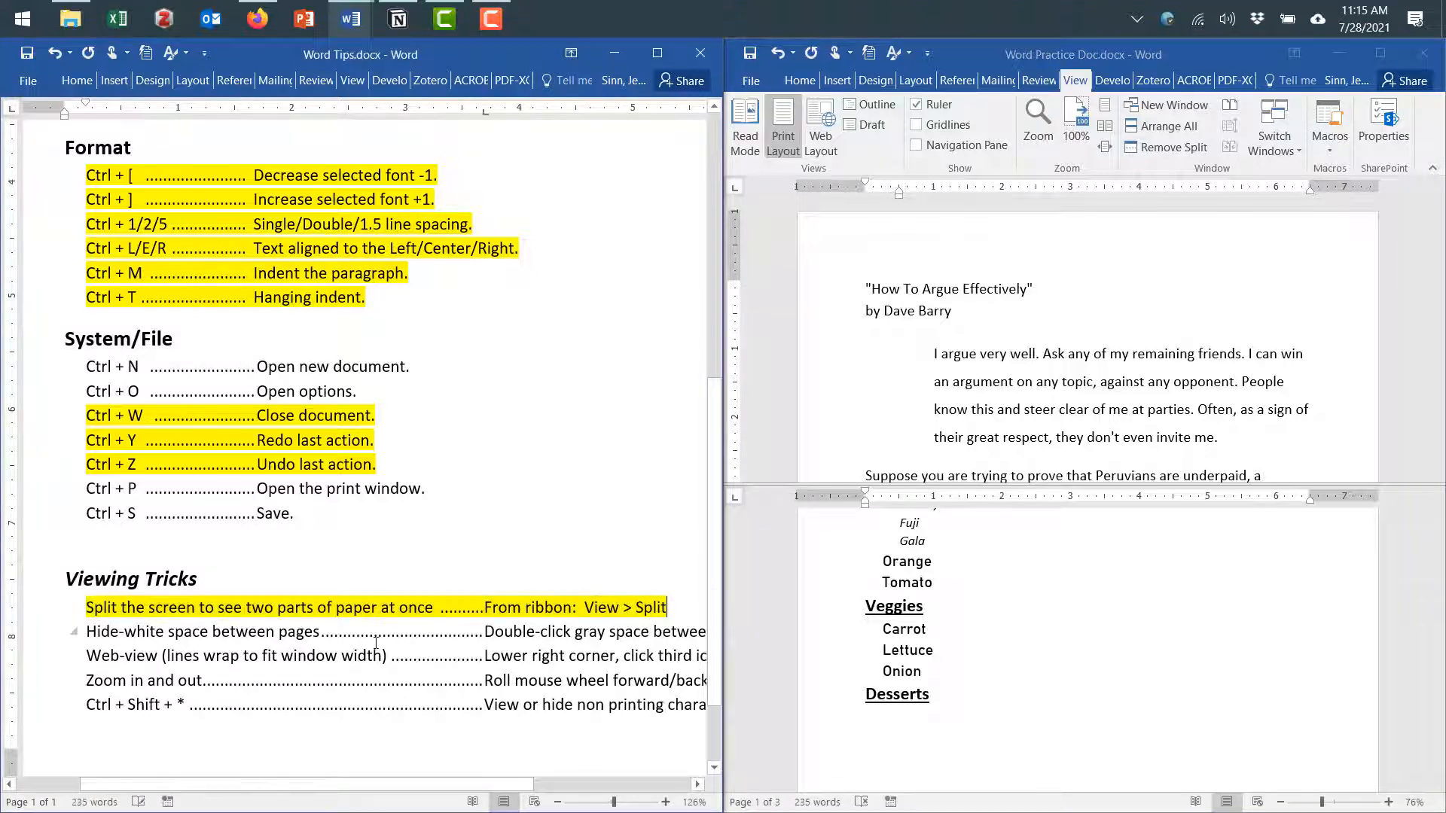
mouse_move(87, 636)
mouse_down()
mouse_move(717, 638)
mouse_move(700, 633)
mouse_up()
text(Moral rigidity as a proximate facilitator of group cohesion and combativeness)
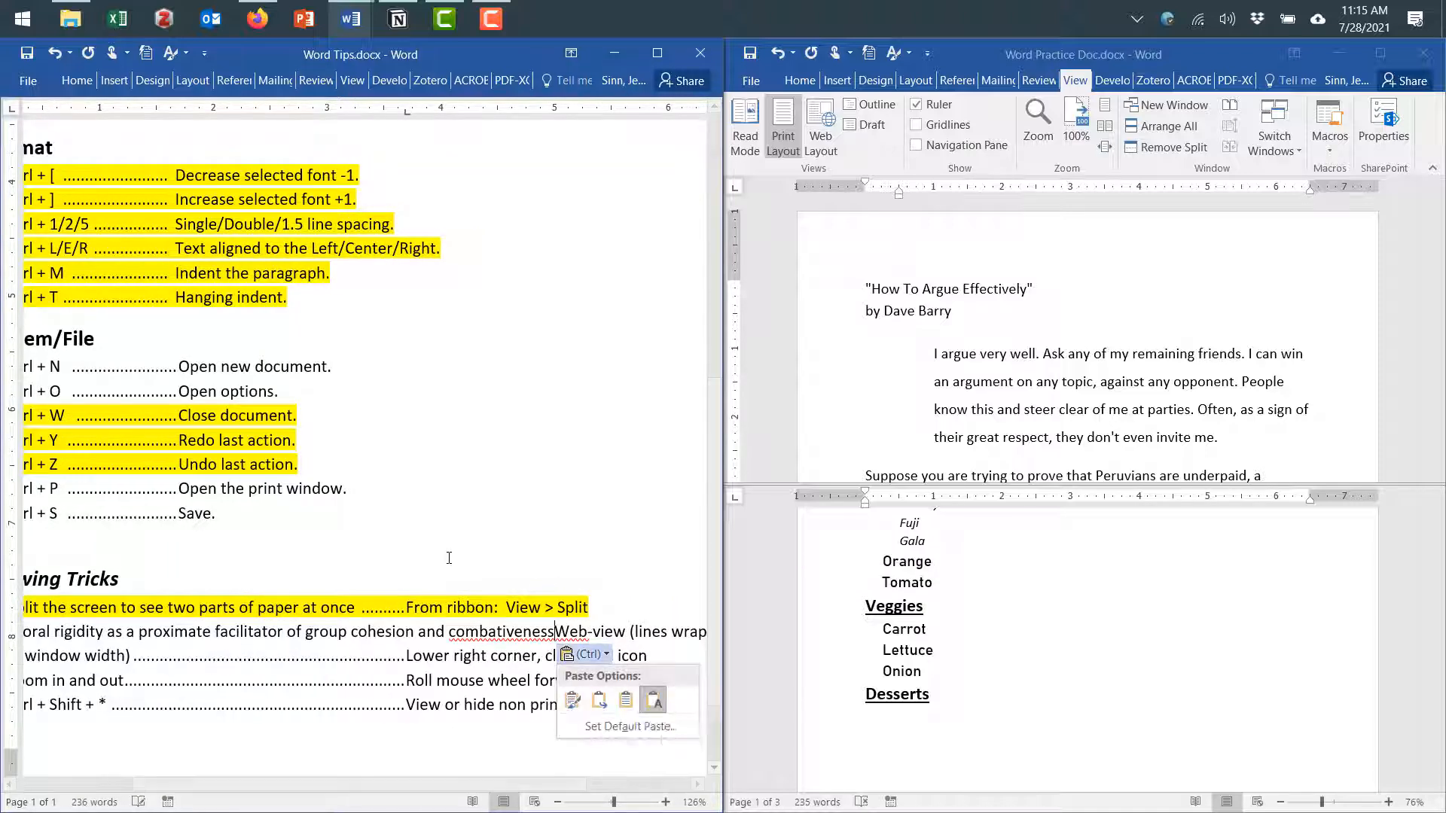
key(ctrl+z)
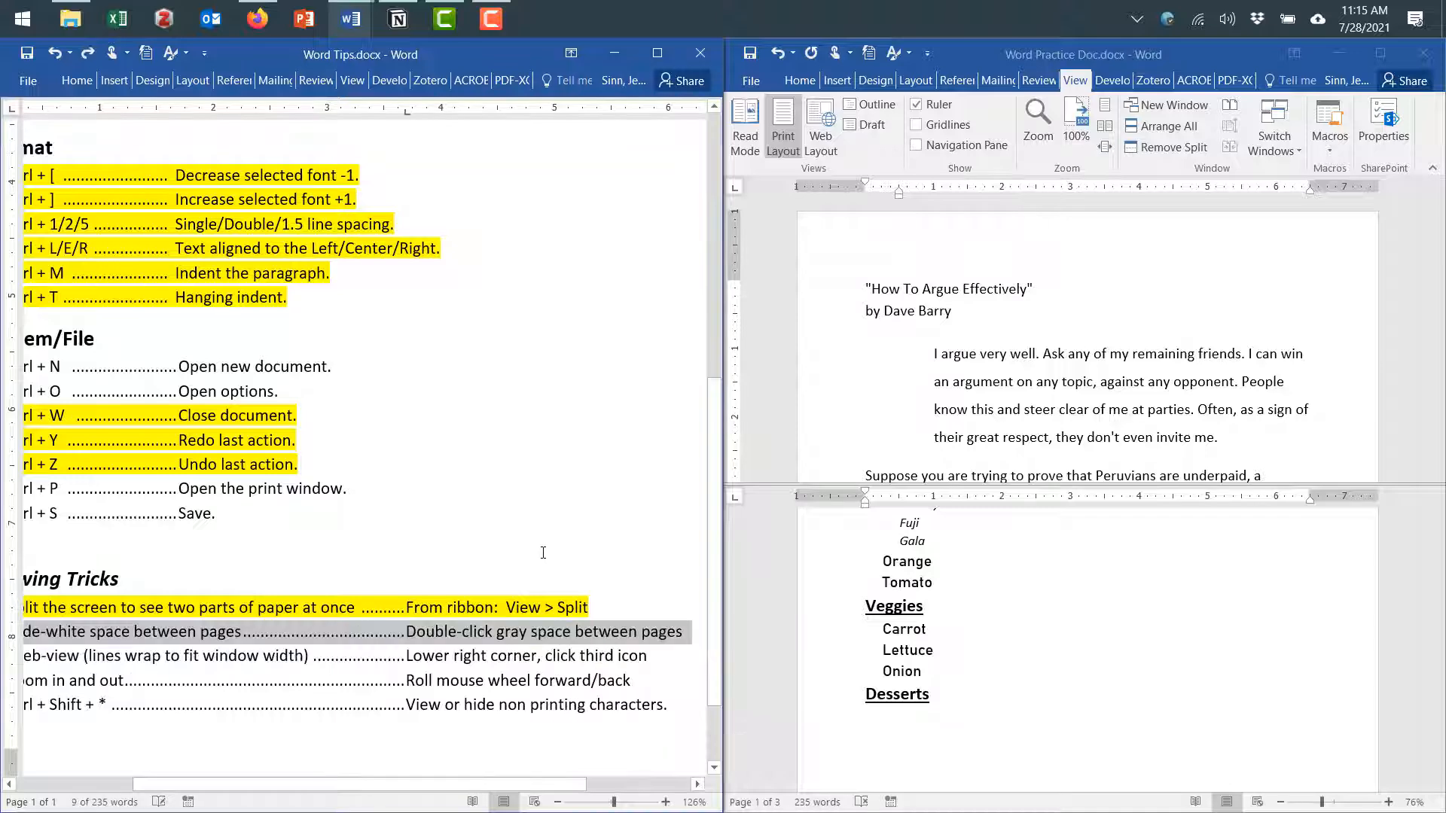
key(ctrl+z)
ctrl+scroll(237, 554, down, 1)
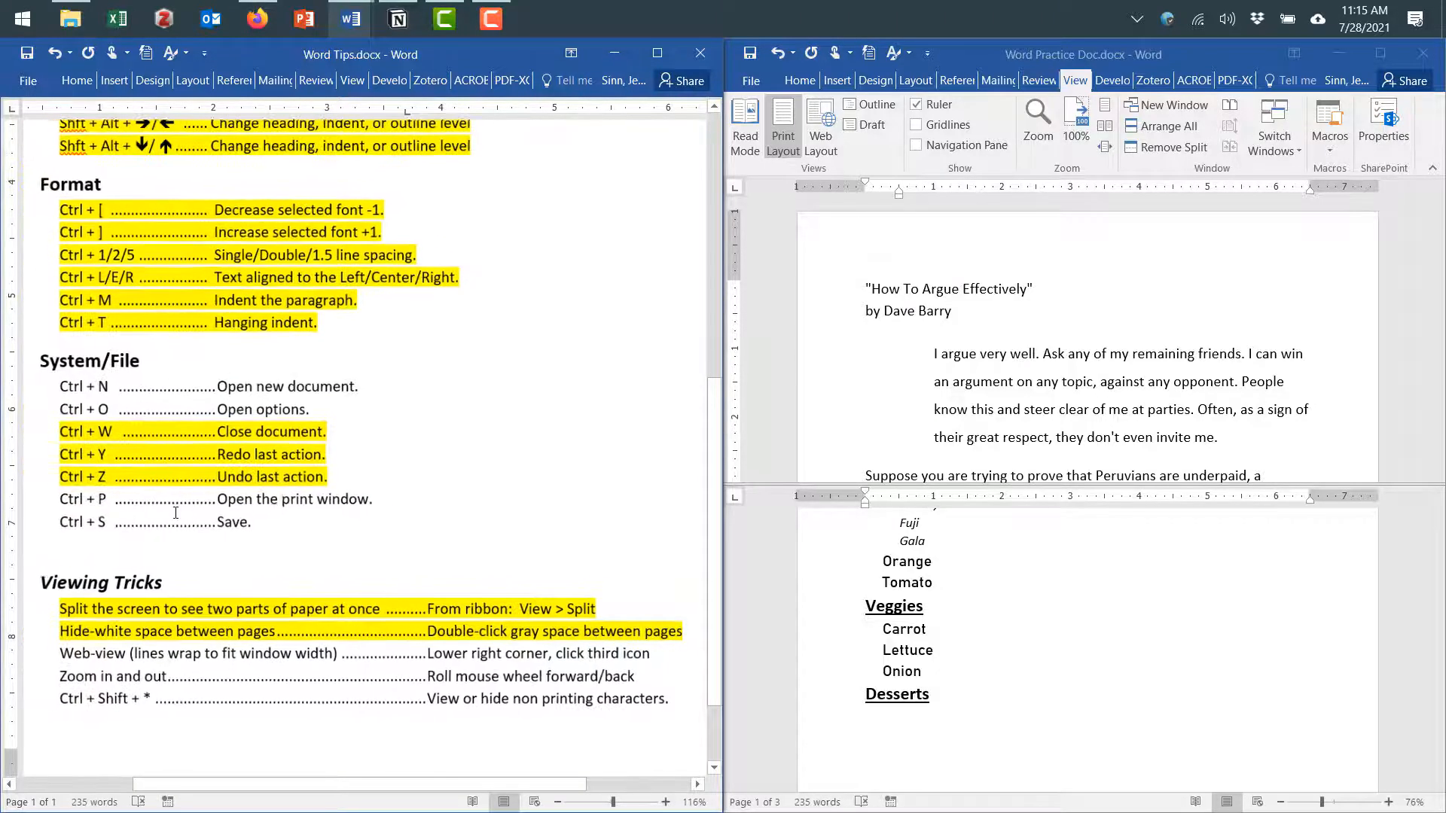
Remove the window split from Word Practice Doc.docx
click(923, 664)
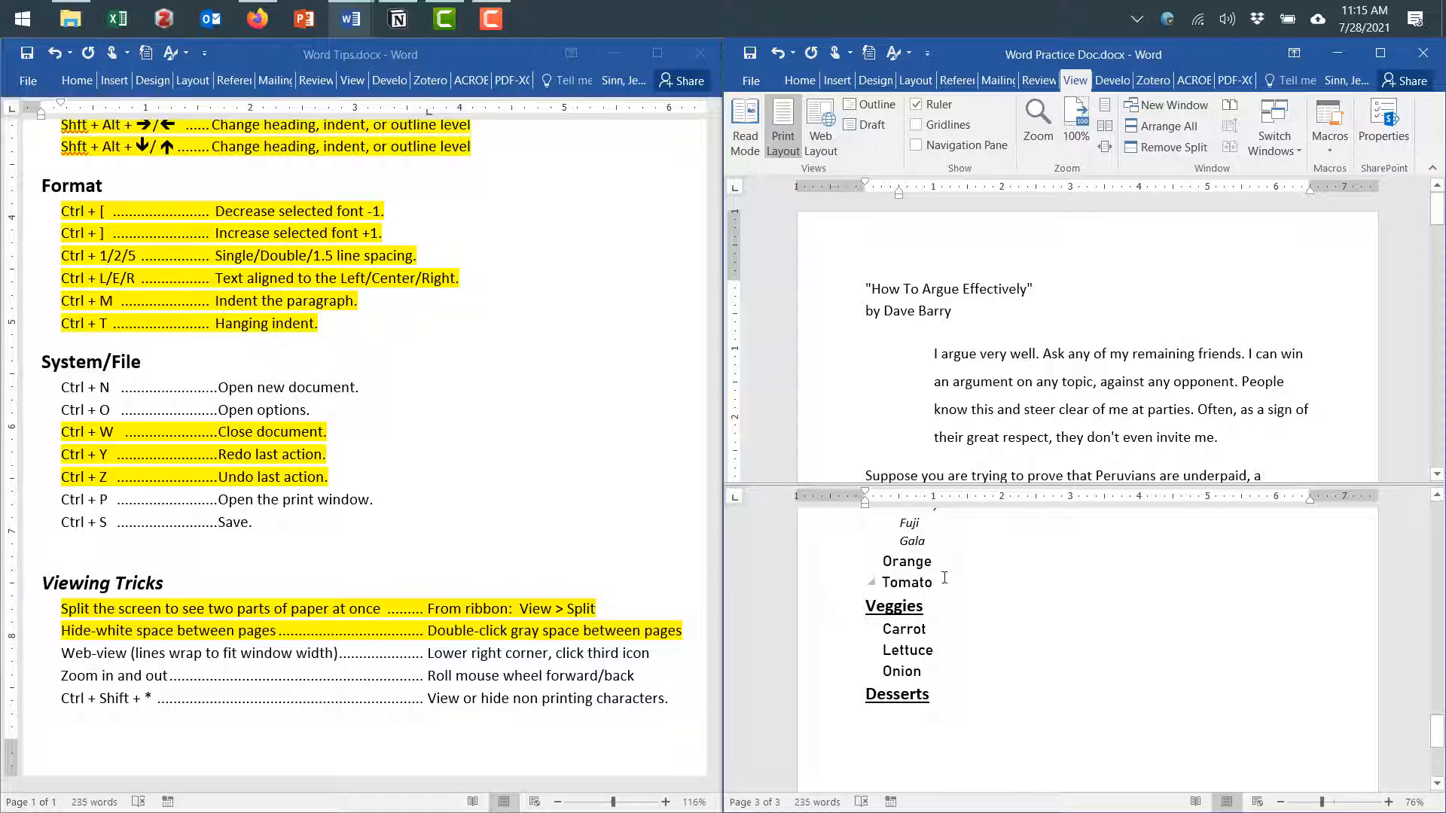
scroll(945, 577, up, 1)
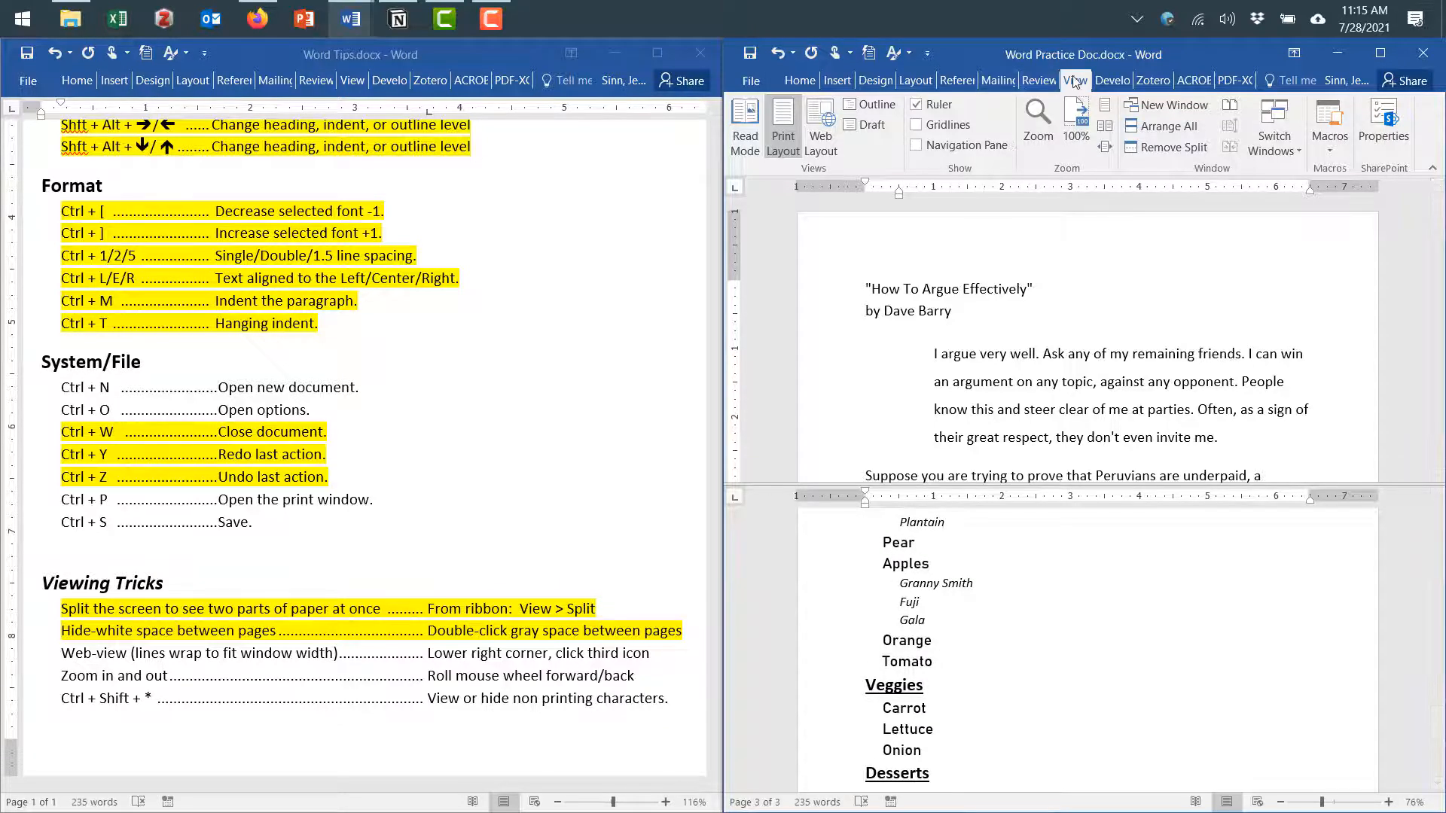
click(1167, 147)
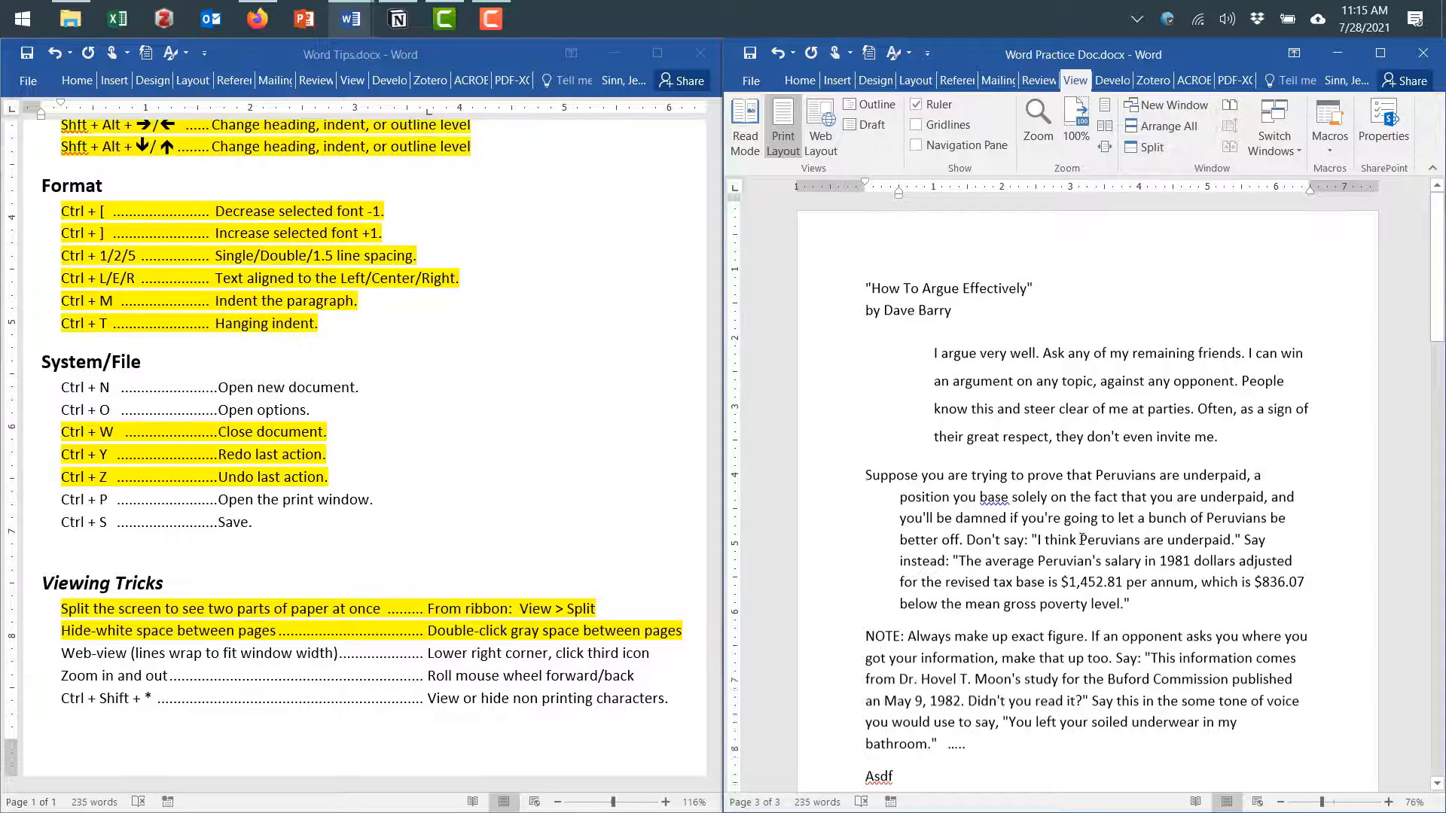
Toggle the white space between the first two pages of Word Practice Doc.docx off and on, leaving it hidden
scroll(1082, 539, down, 5)
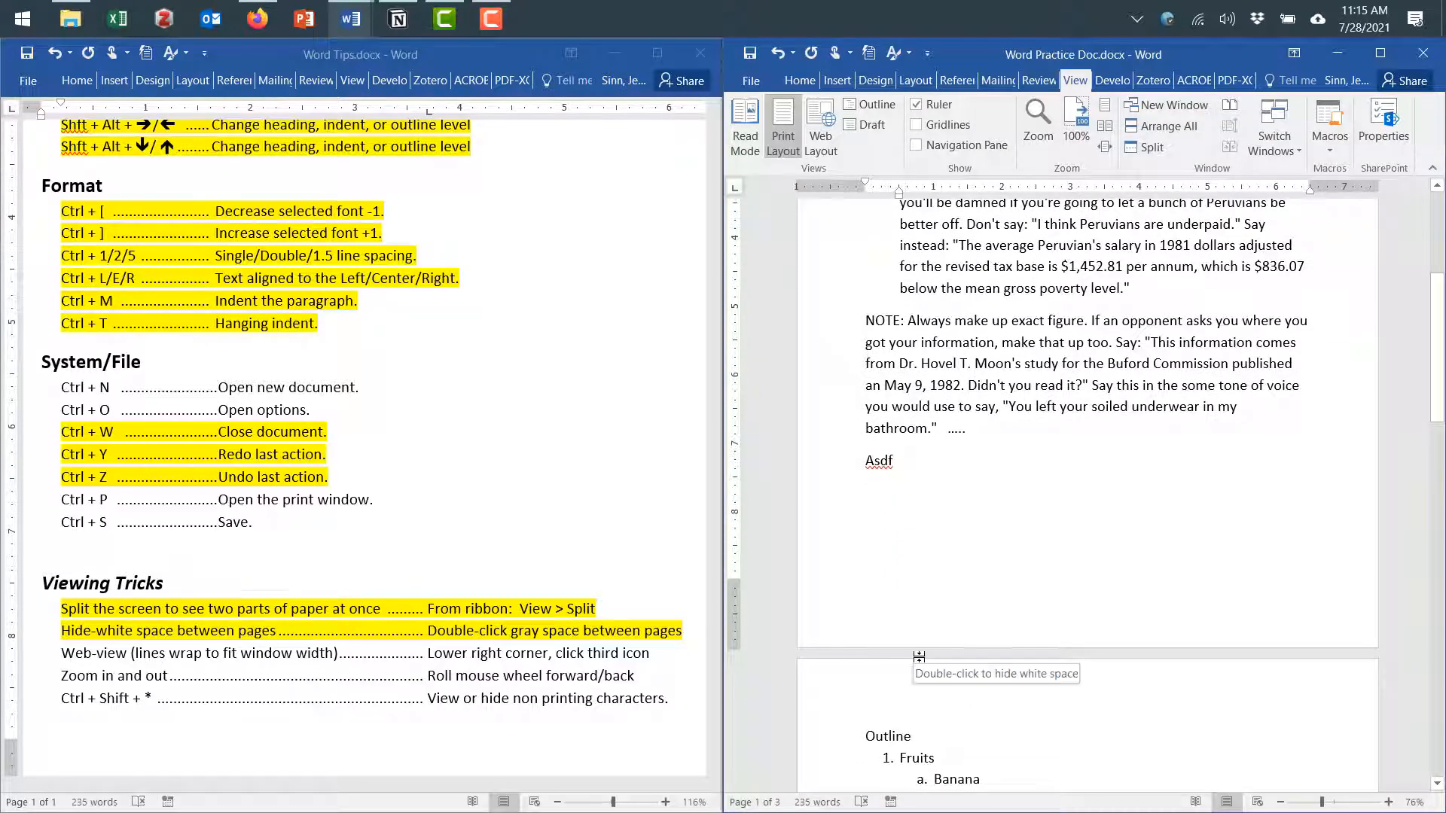
scroll(918, 656, down, 15)
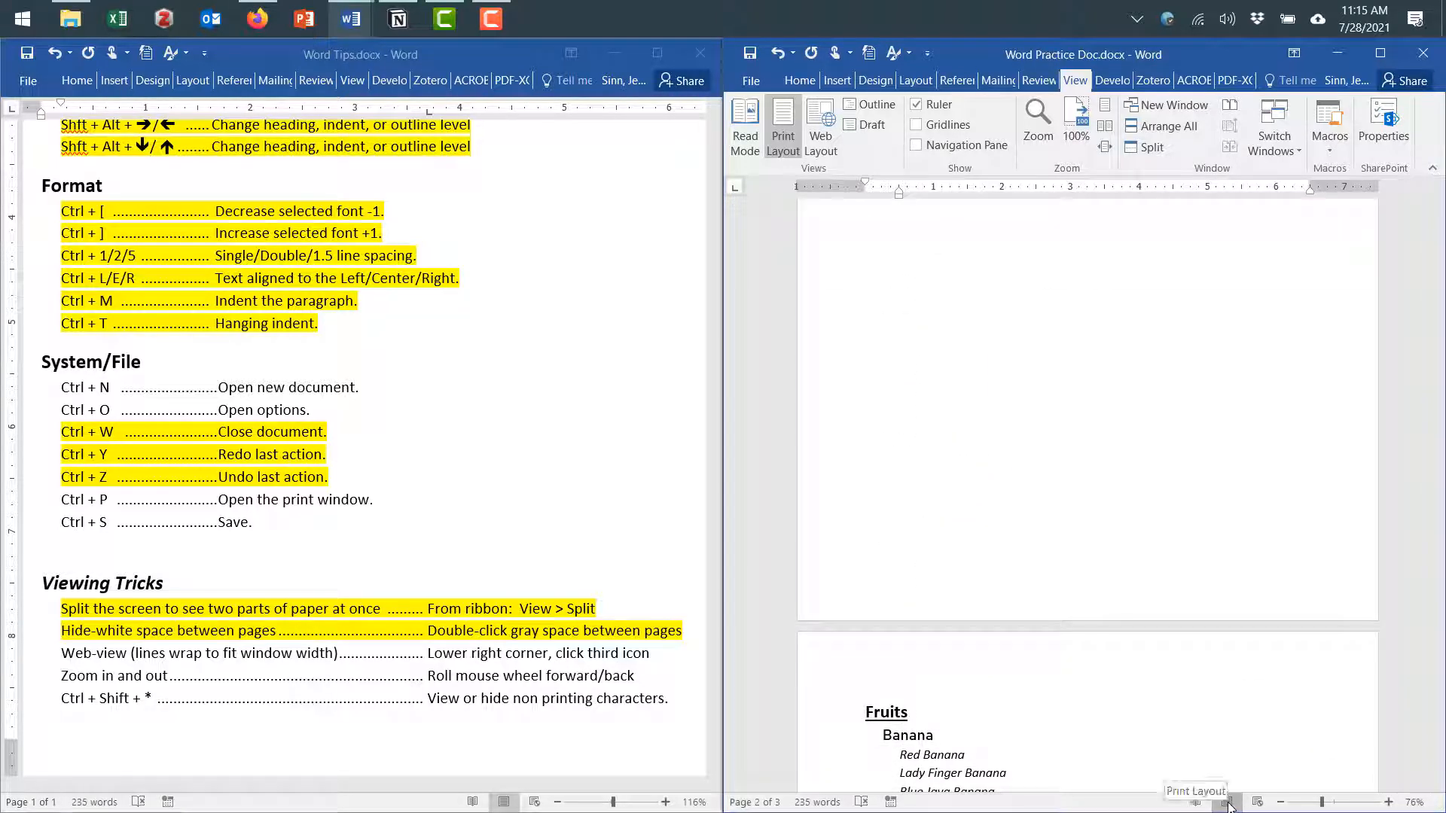
scroll(1211, 736, up, 10)
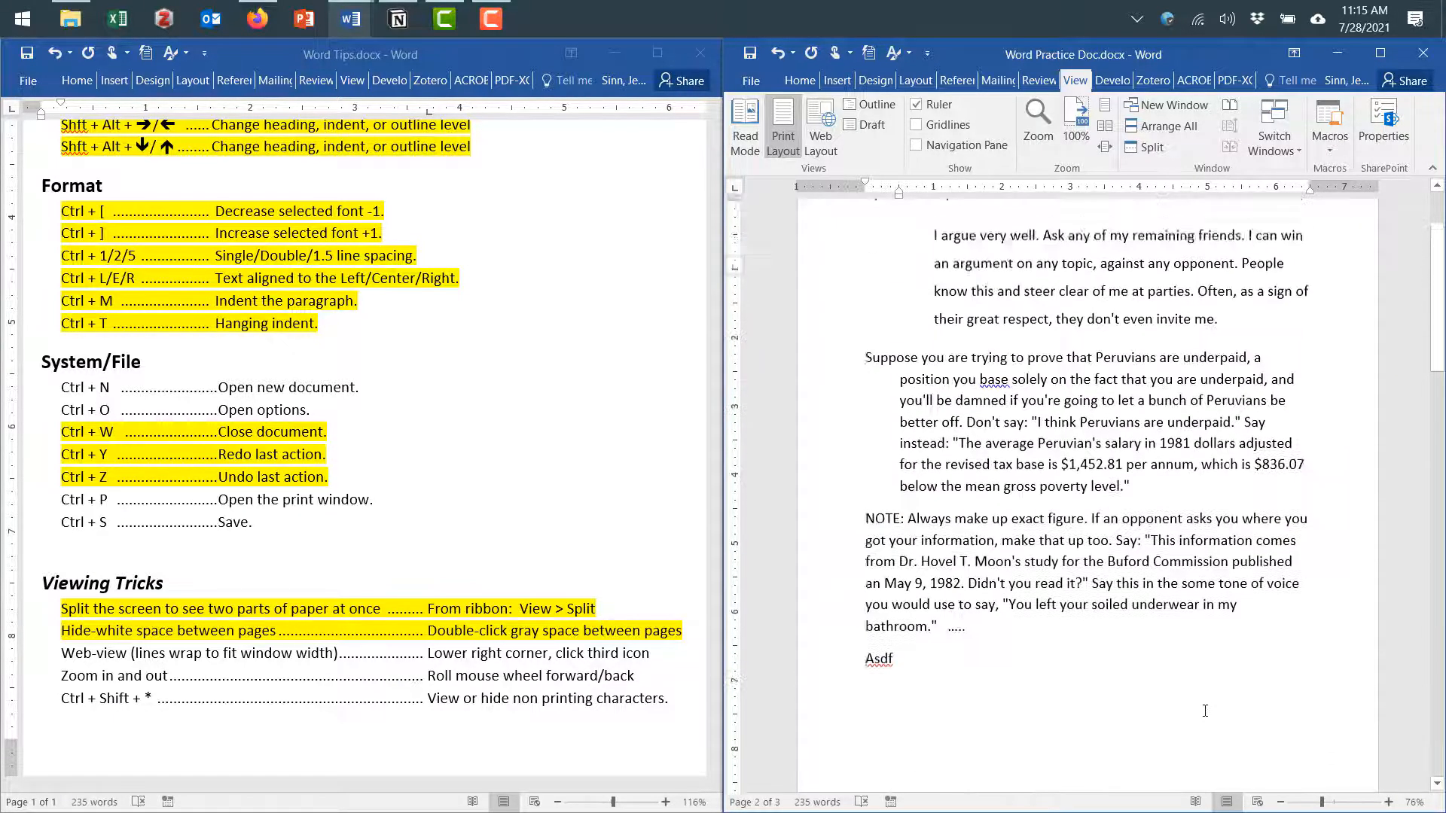
scroll(1202, 710, down, 3)
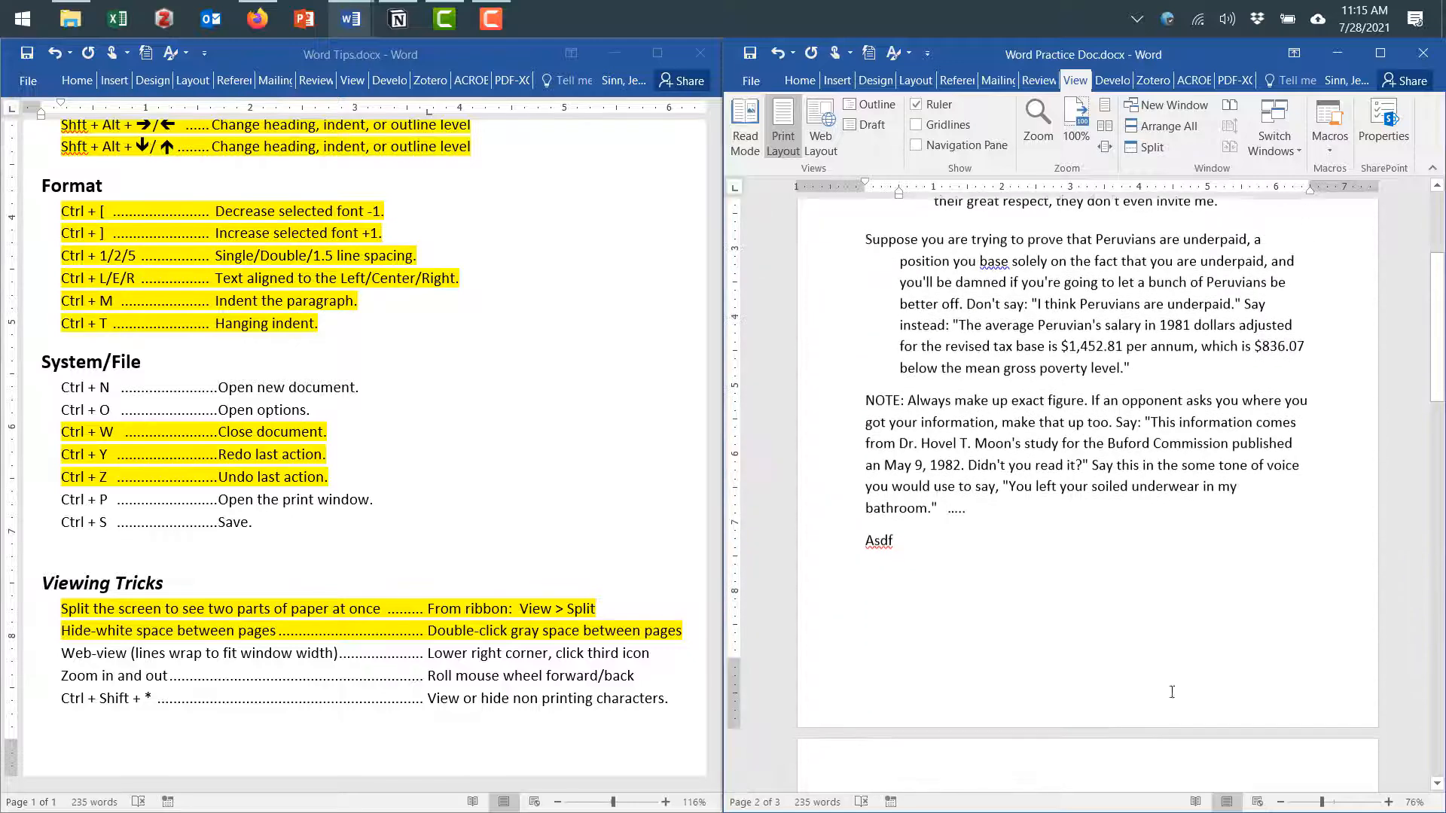
right_click(951, 731)
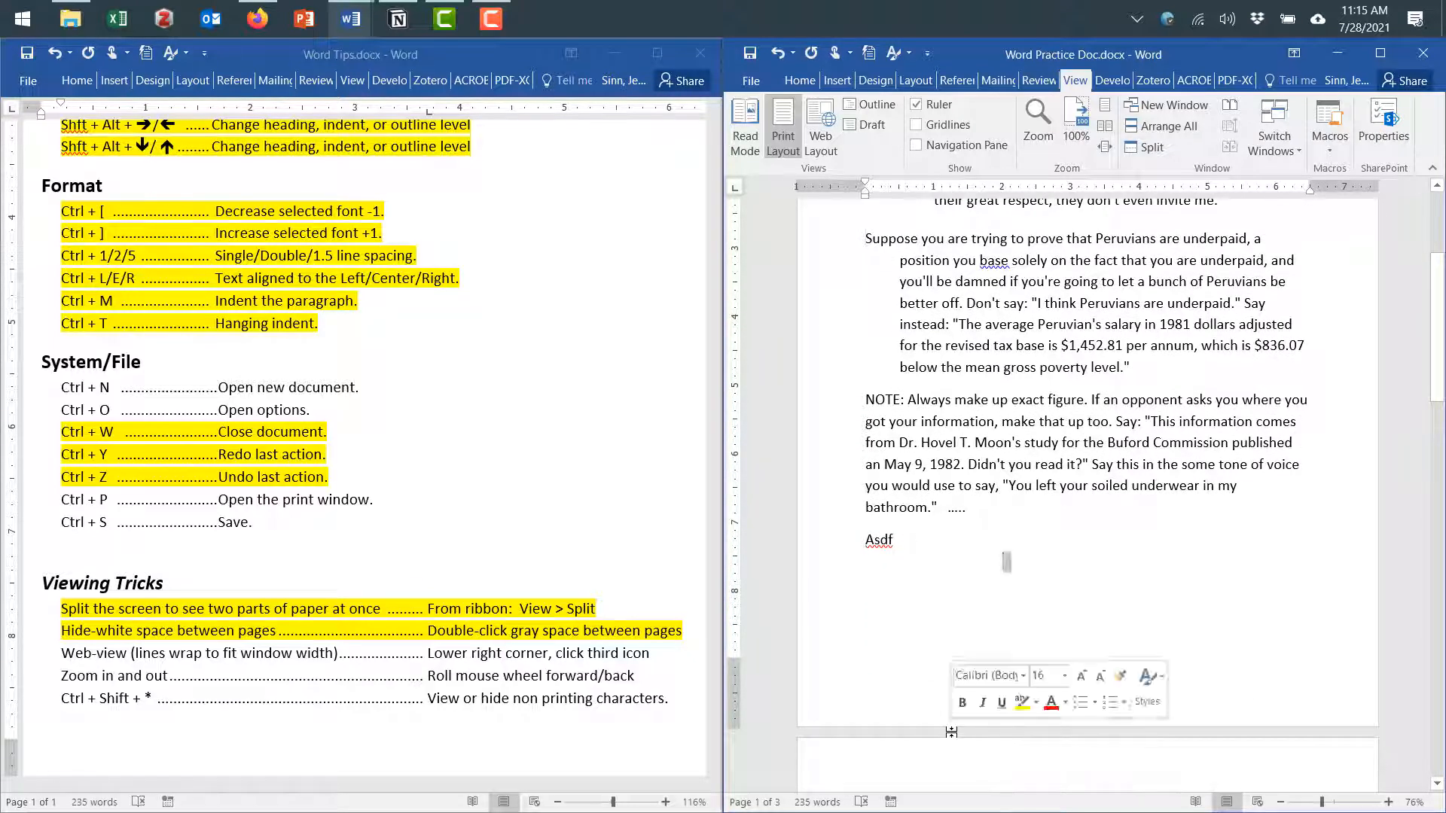
double_click(951, 731)
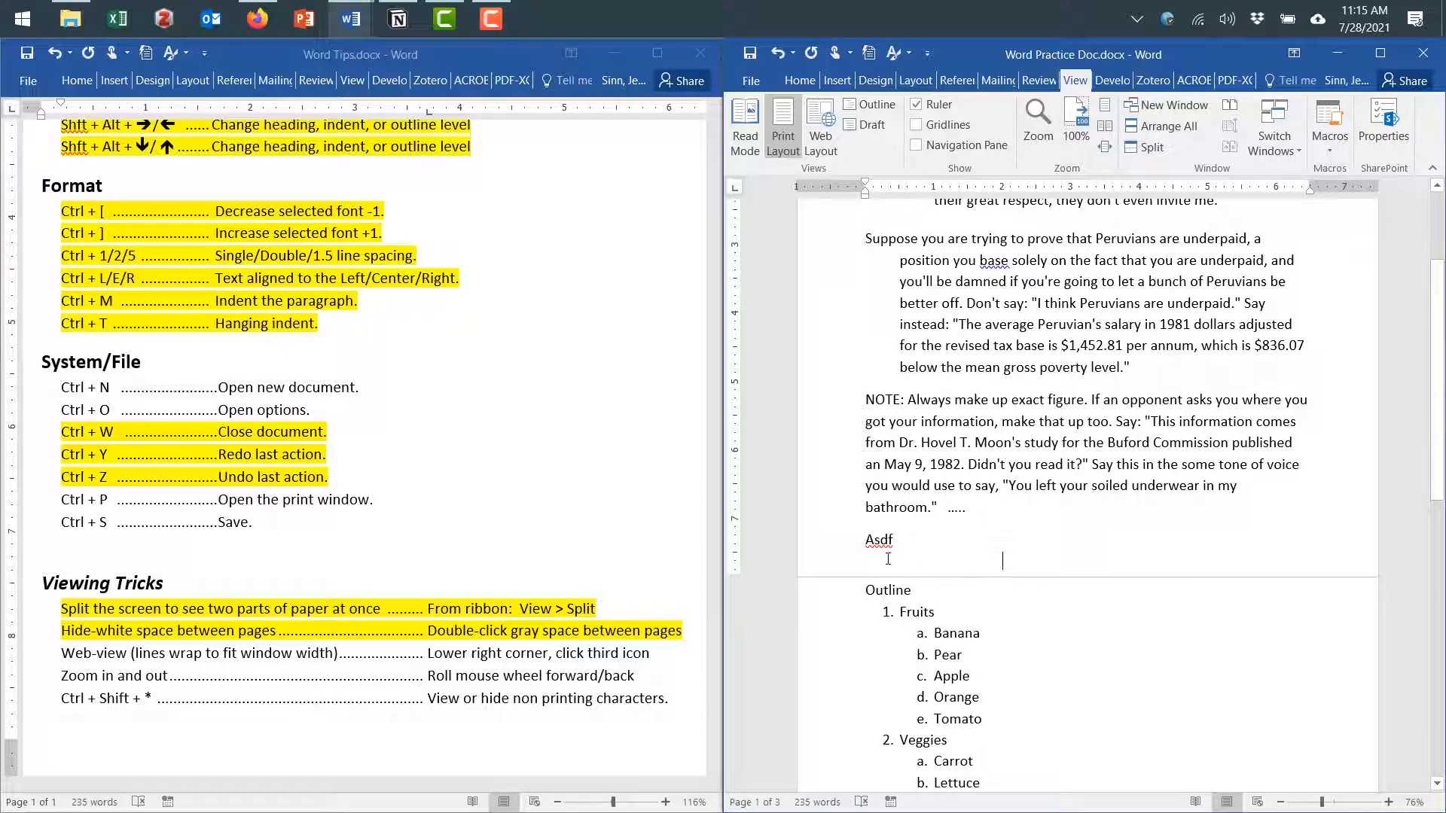
double_click(954, 576)
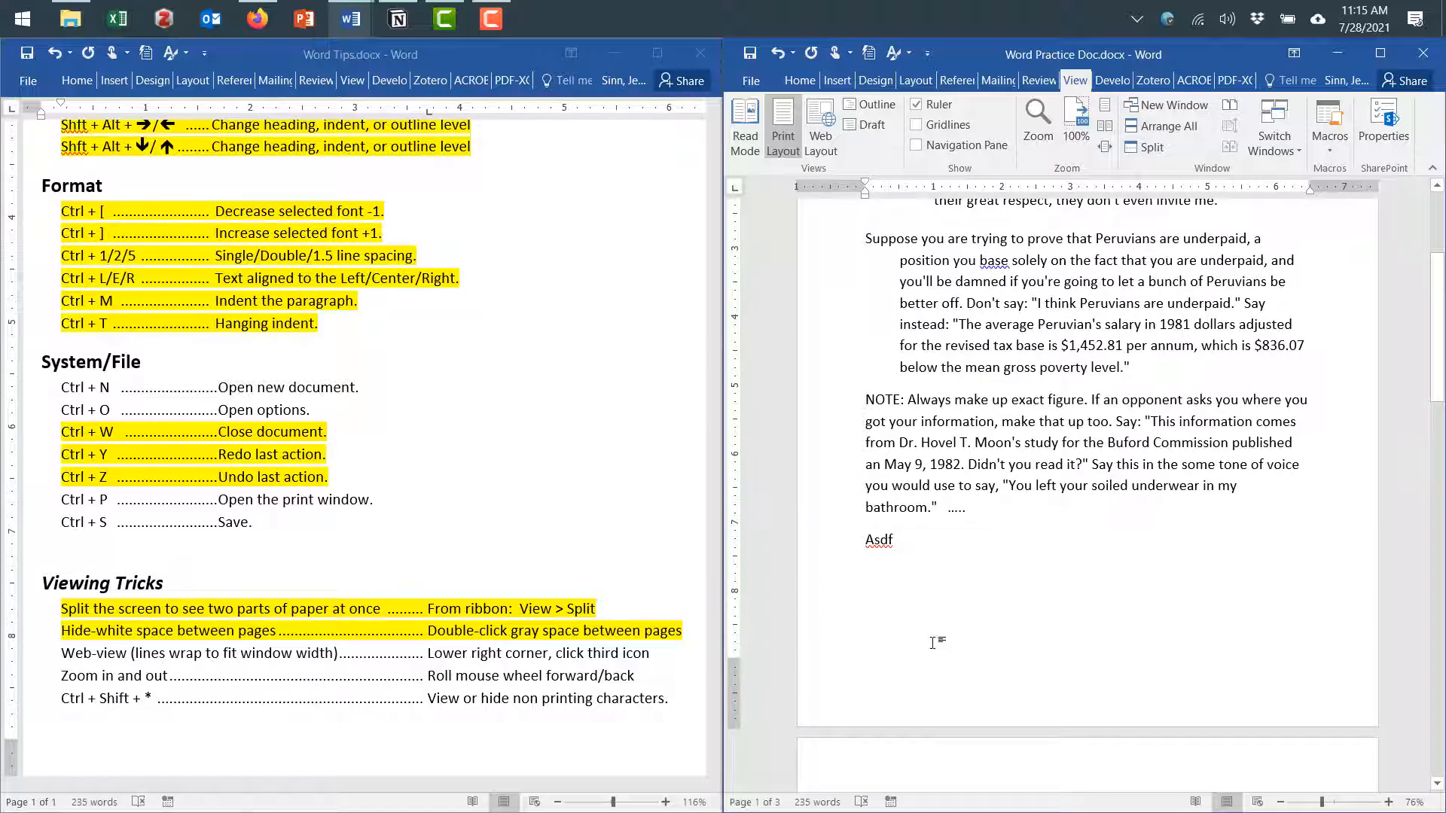
double_click(977, 729)
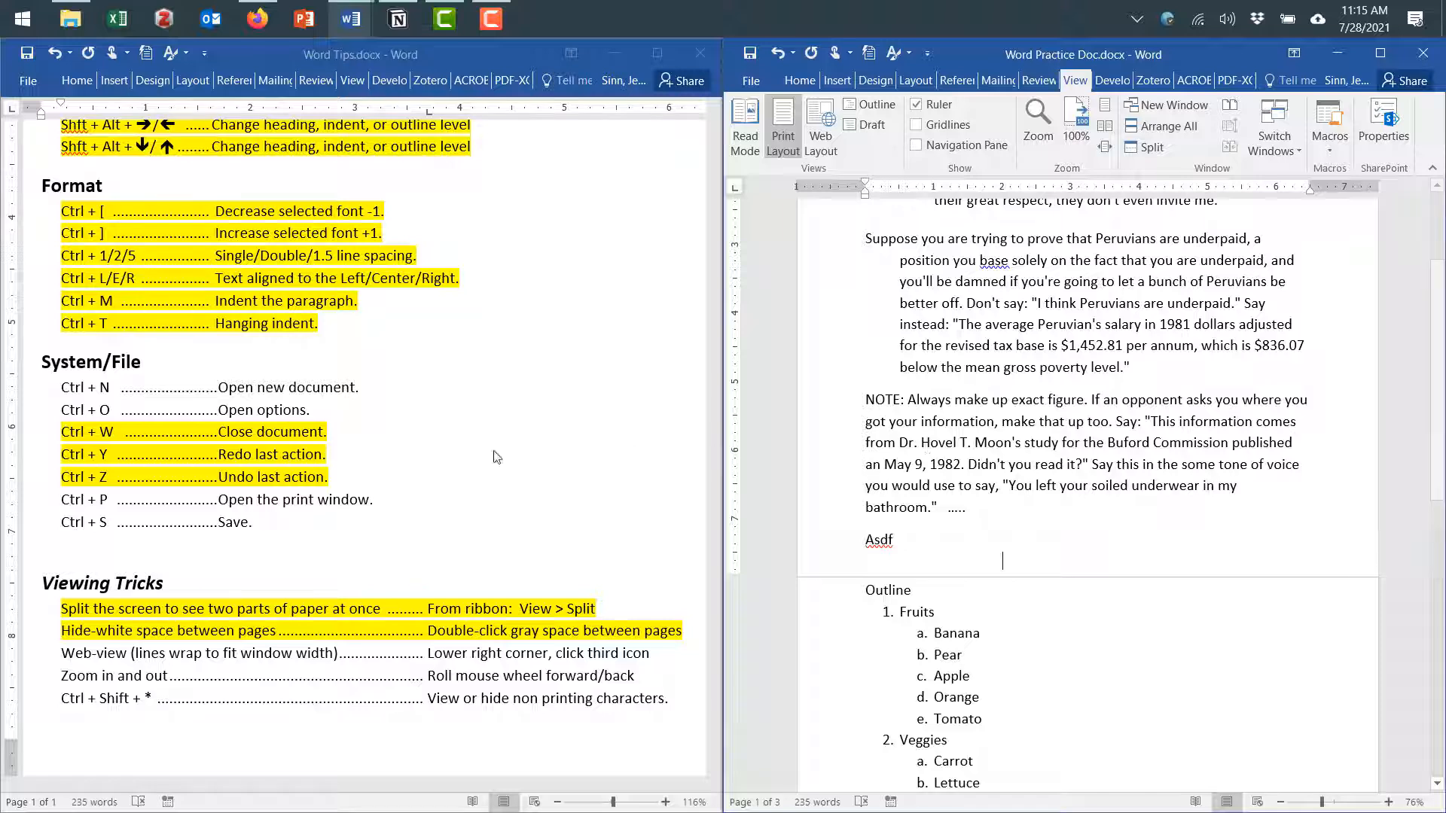
Highlight the "Web-view (lines wrap to fit window width)" entry in Word Tips.docx in yellow
click(189, 658)
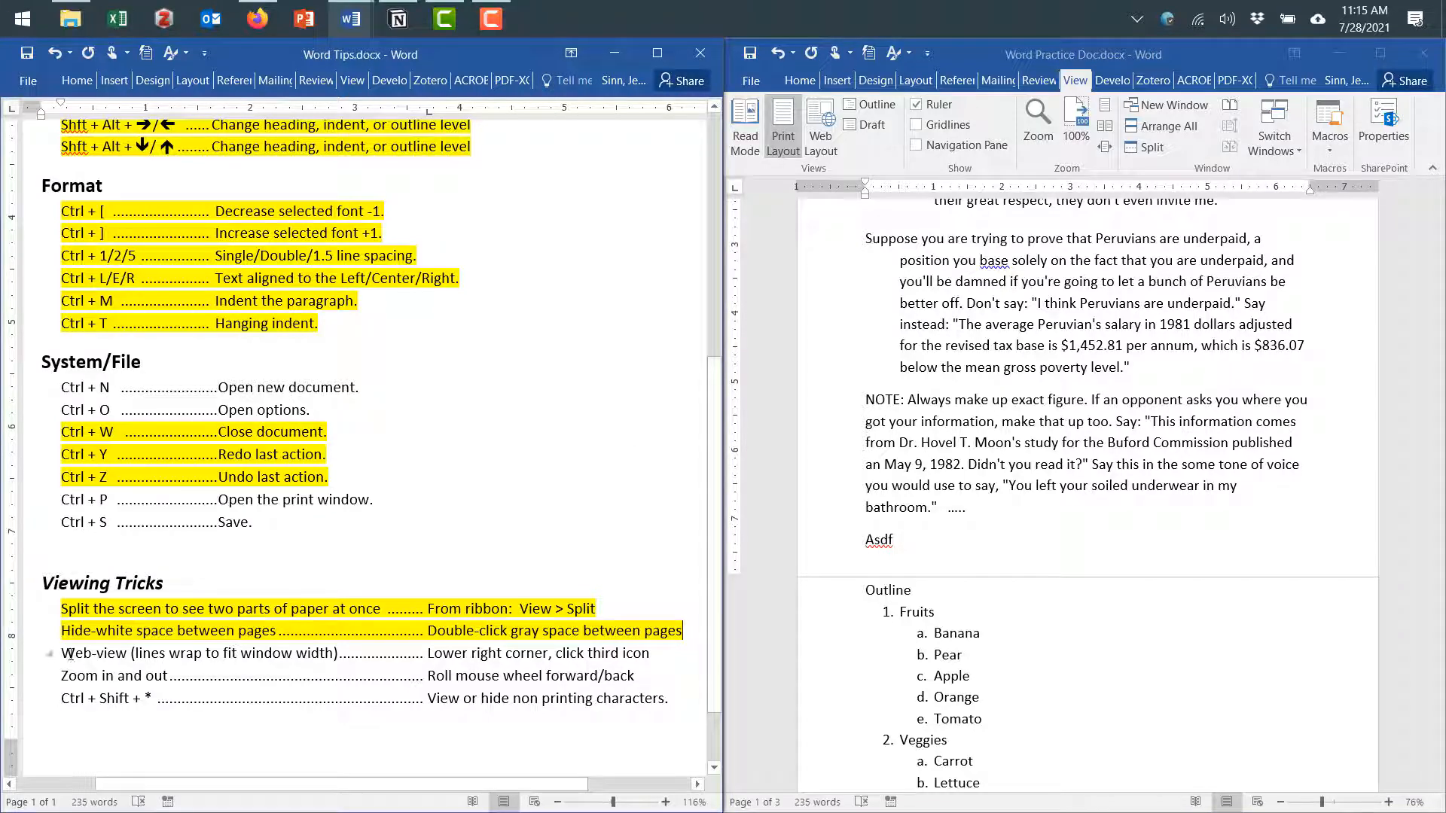
drag(67, 653, 655, 654)
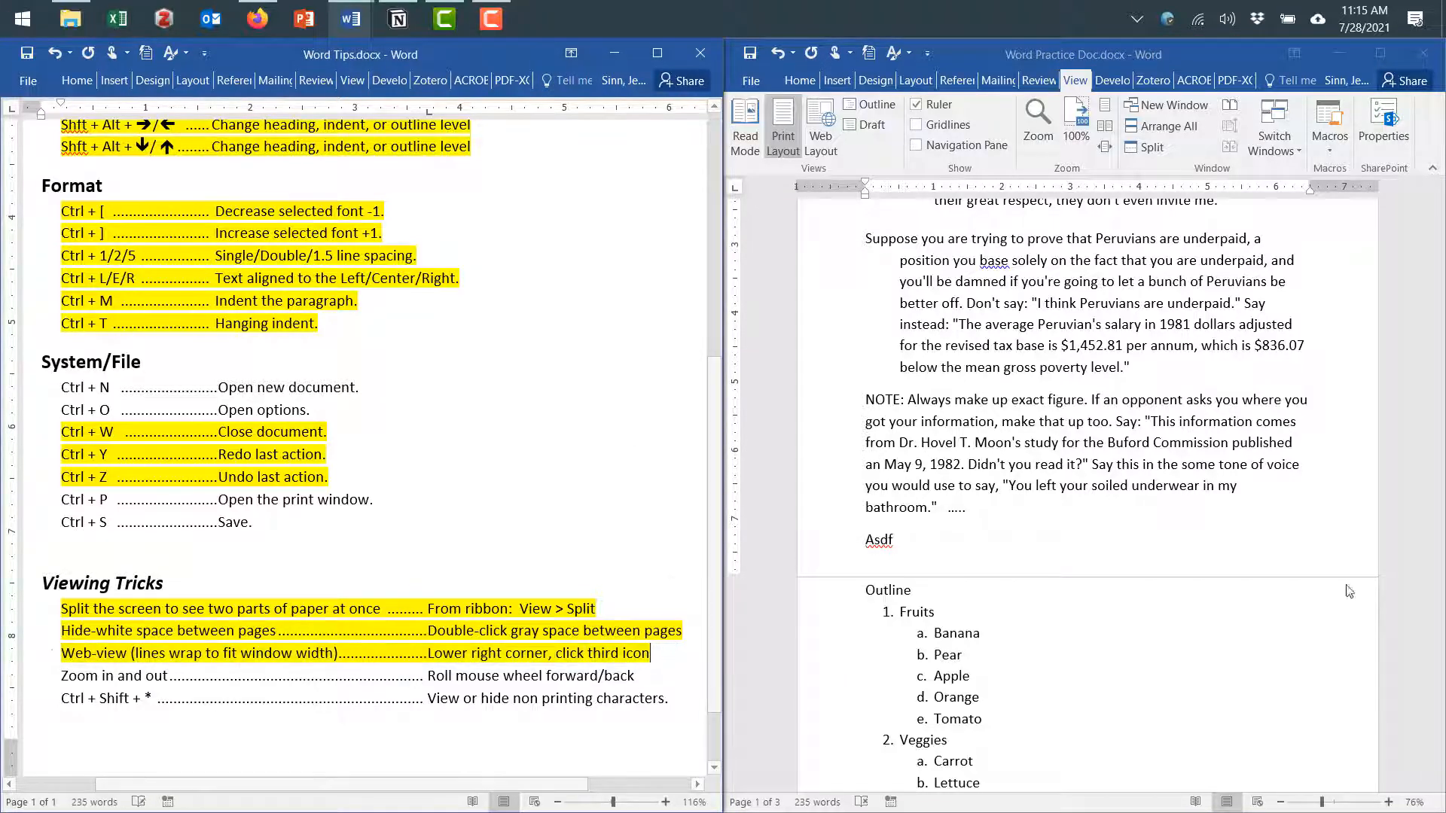
Switch Word Practice Doc.docx to the Web Layout view
click(1259, 804)
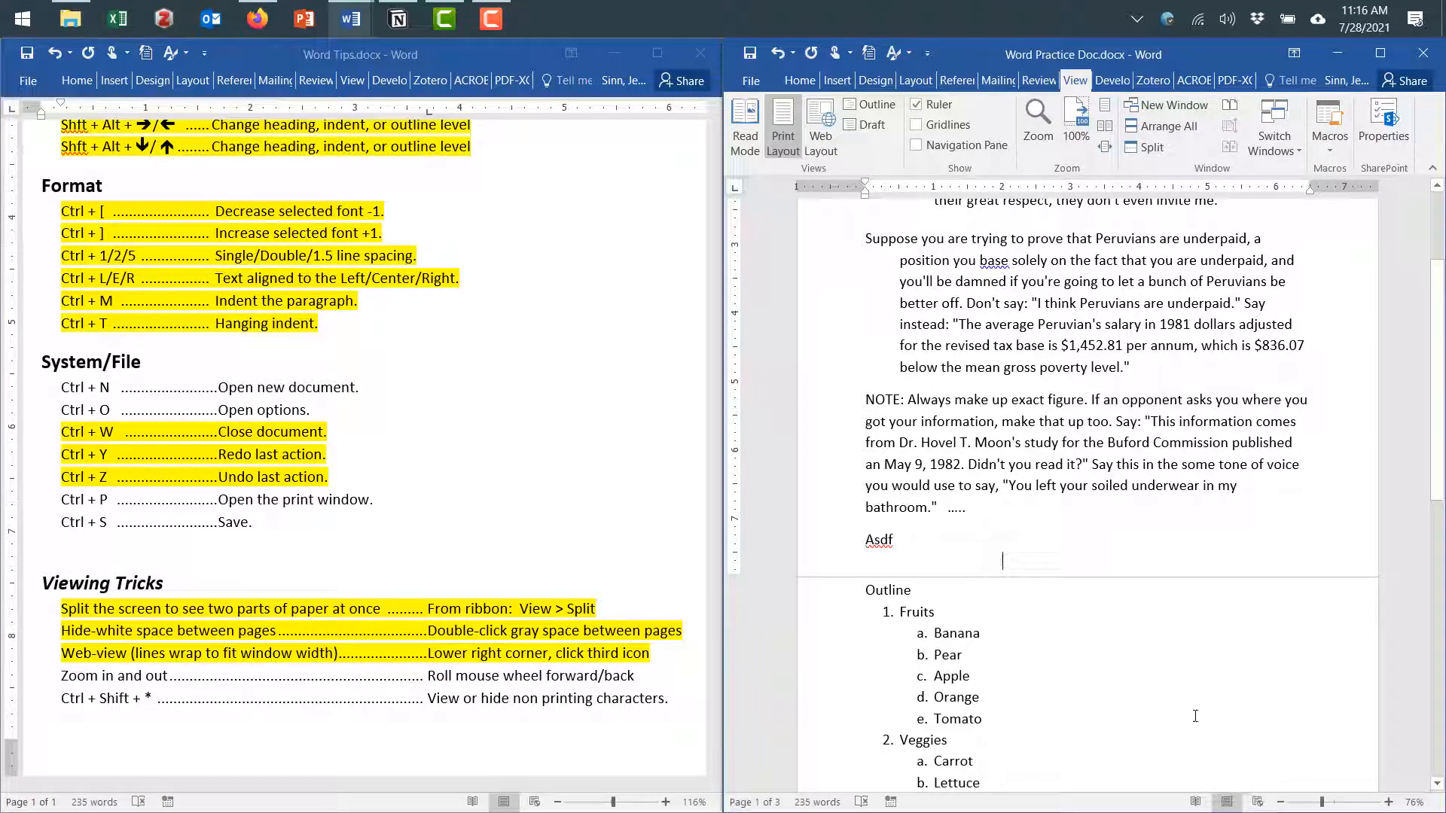
click(1257, 803)
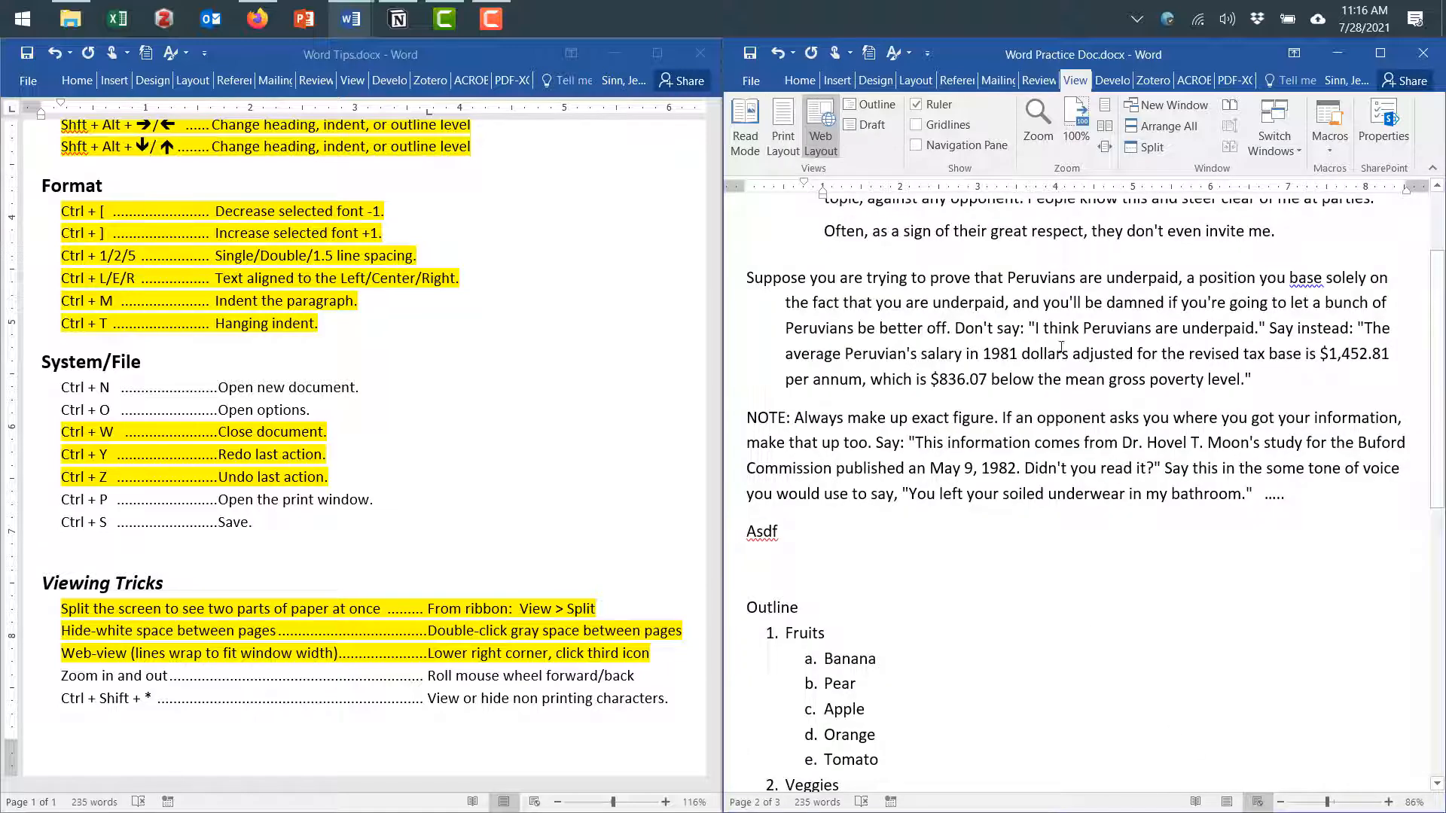
scroll(1061, 347, down, 1)
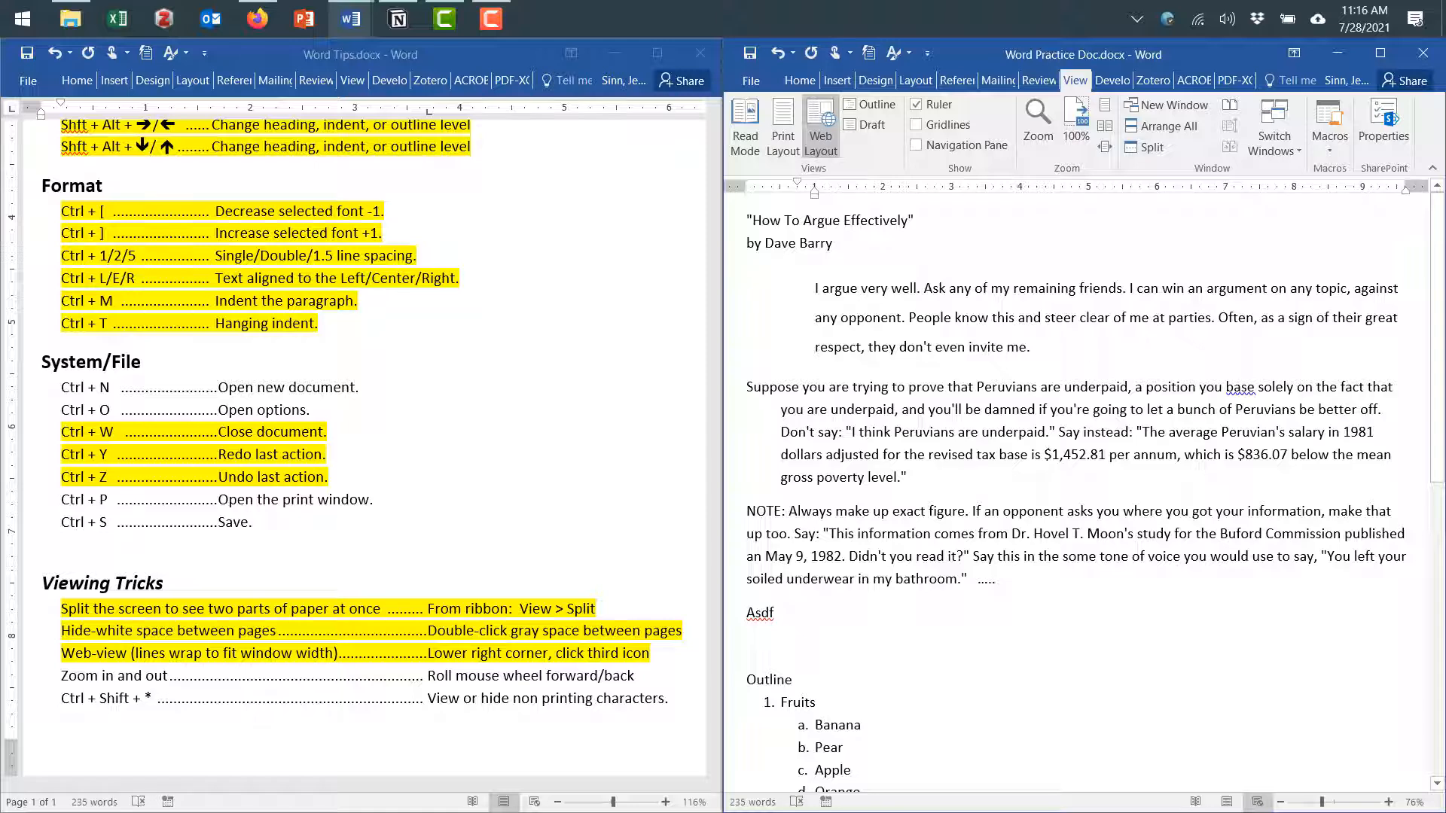
Narrow the Word Practice Doc.docx window to examine how its text rewraps in Web Layout, and move the window away from Word Tips.docx
drag(1443, 352, 1112, 351)
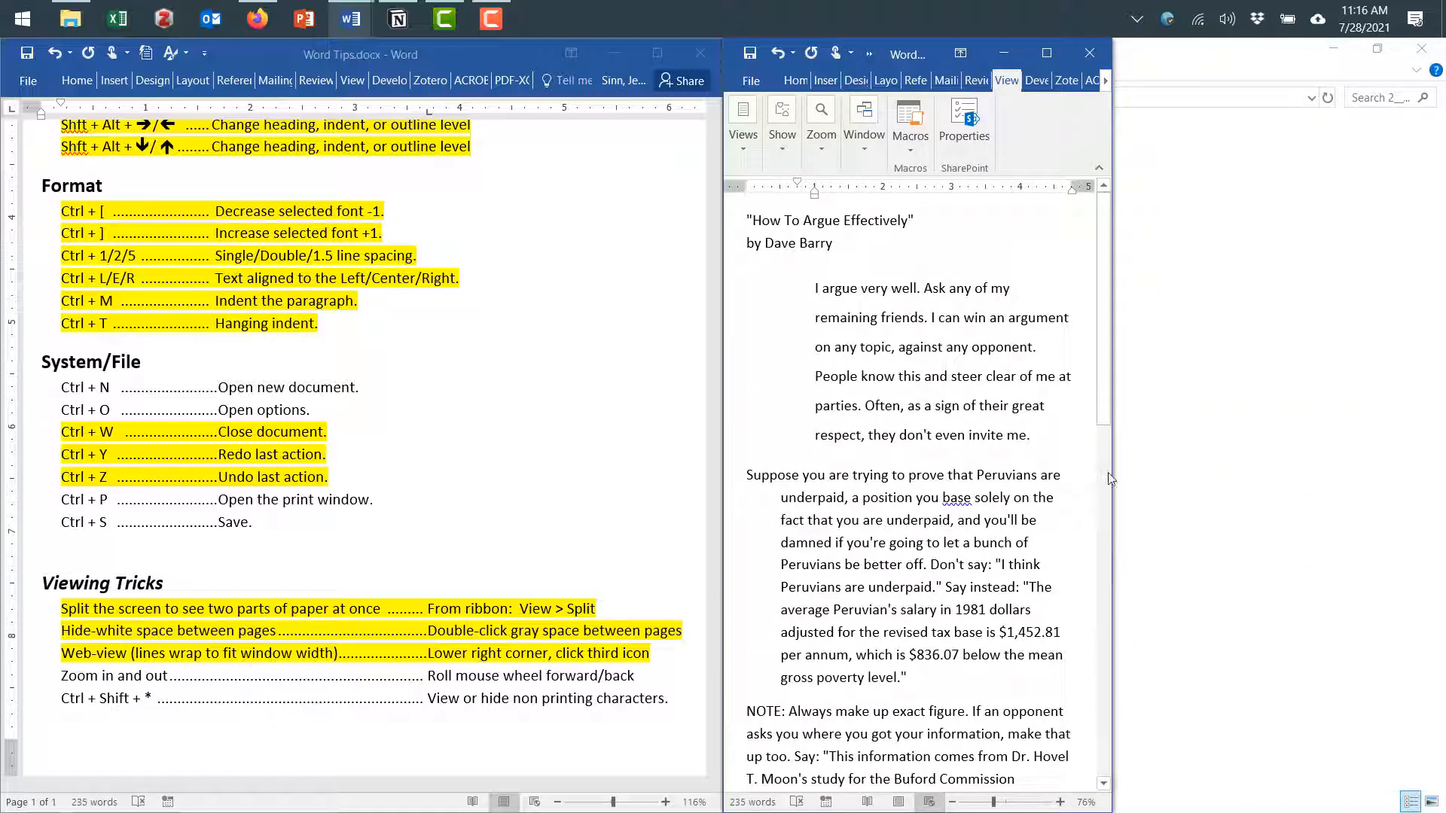
drag(1112, 479, 1157, 483)
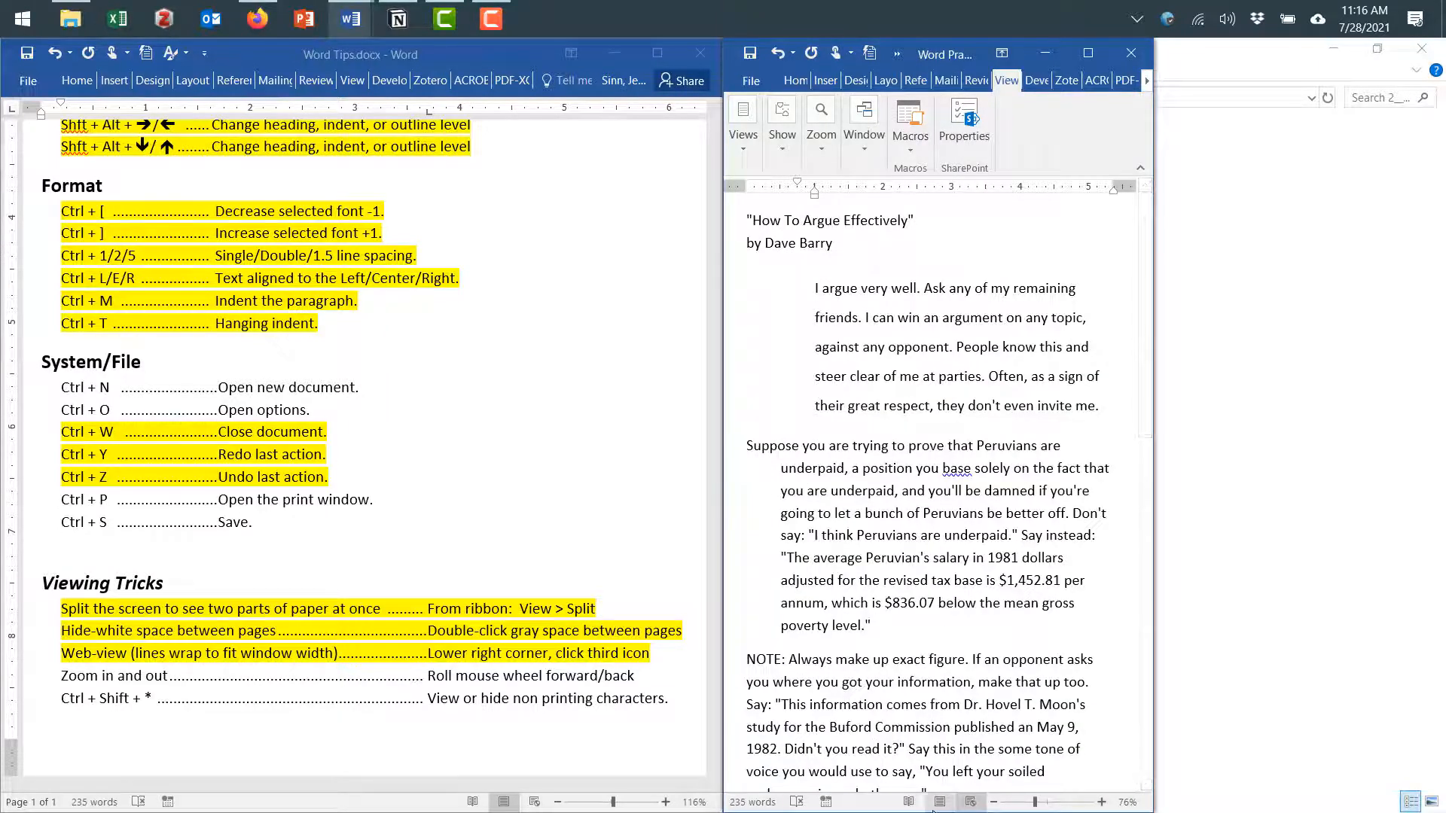
click(970, 802)
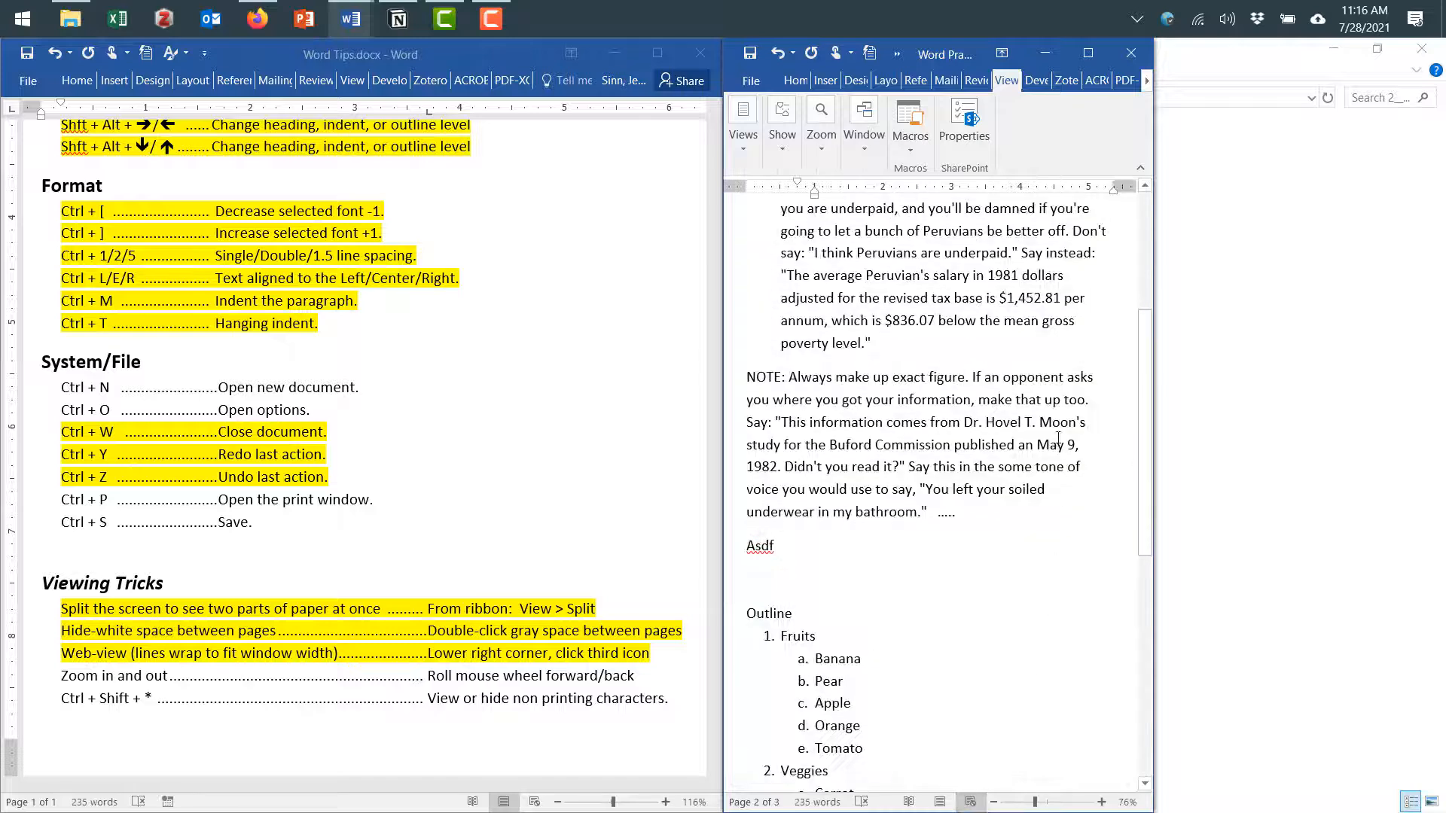
scroll(1057, 441, up, 5)
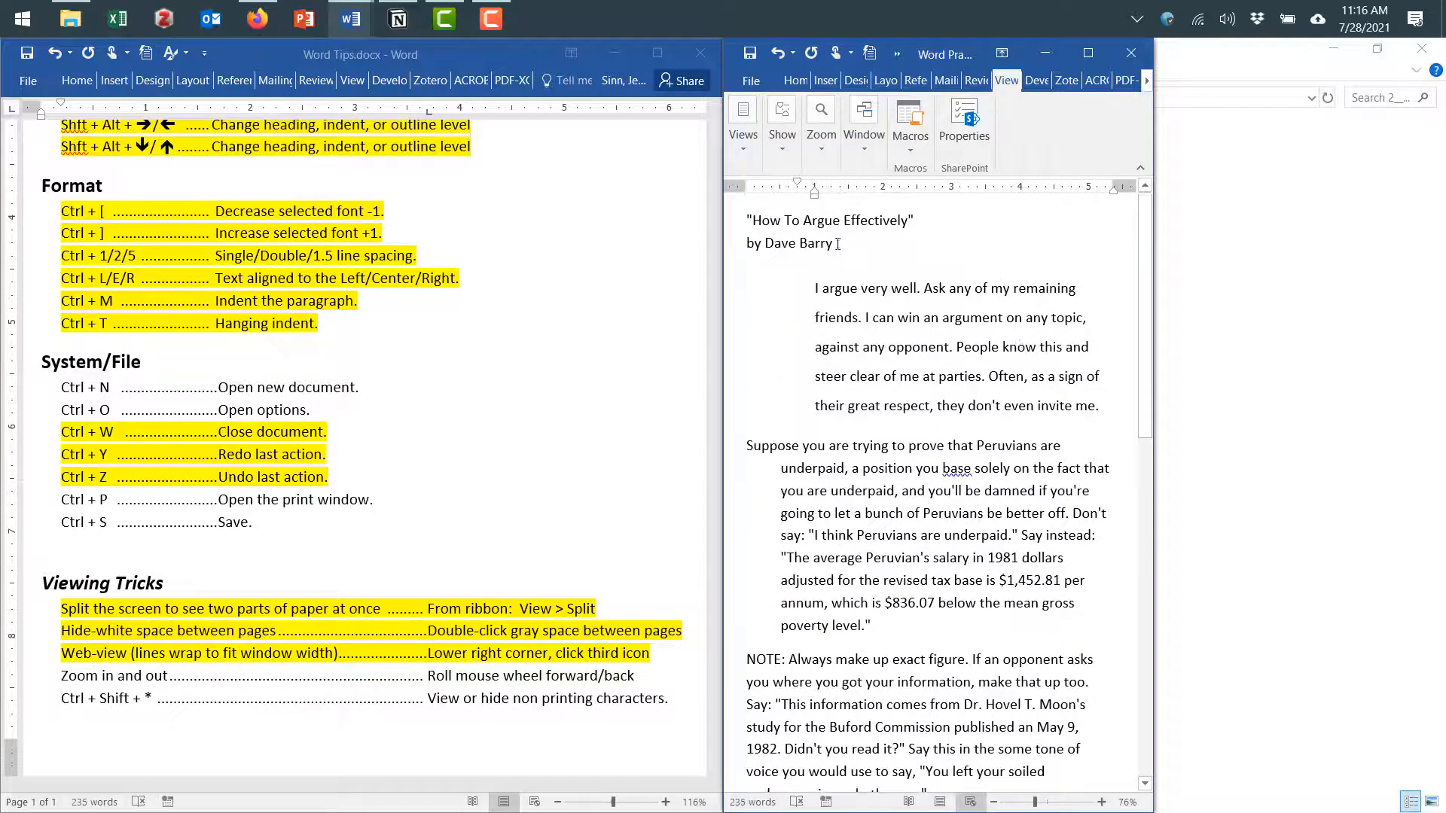
drag(978, 53, 1271, 53)
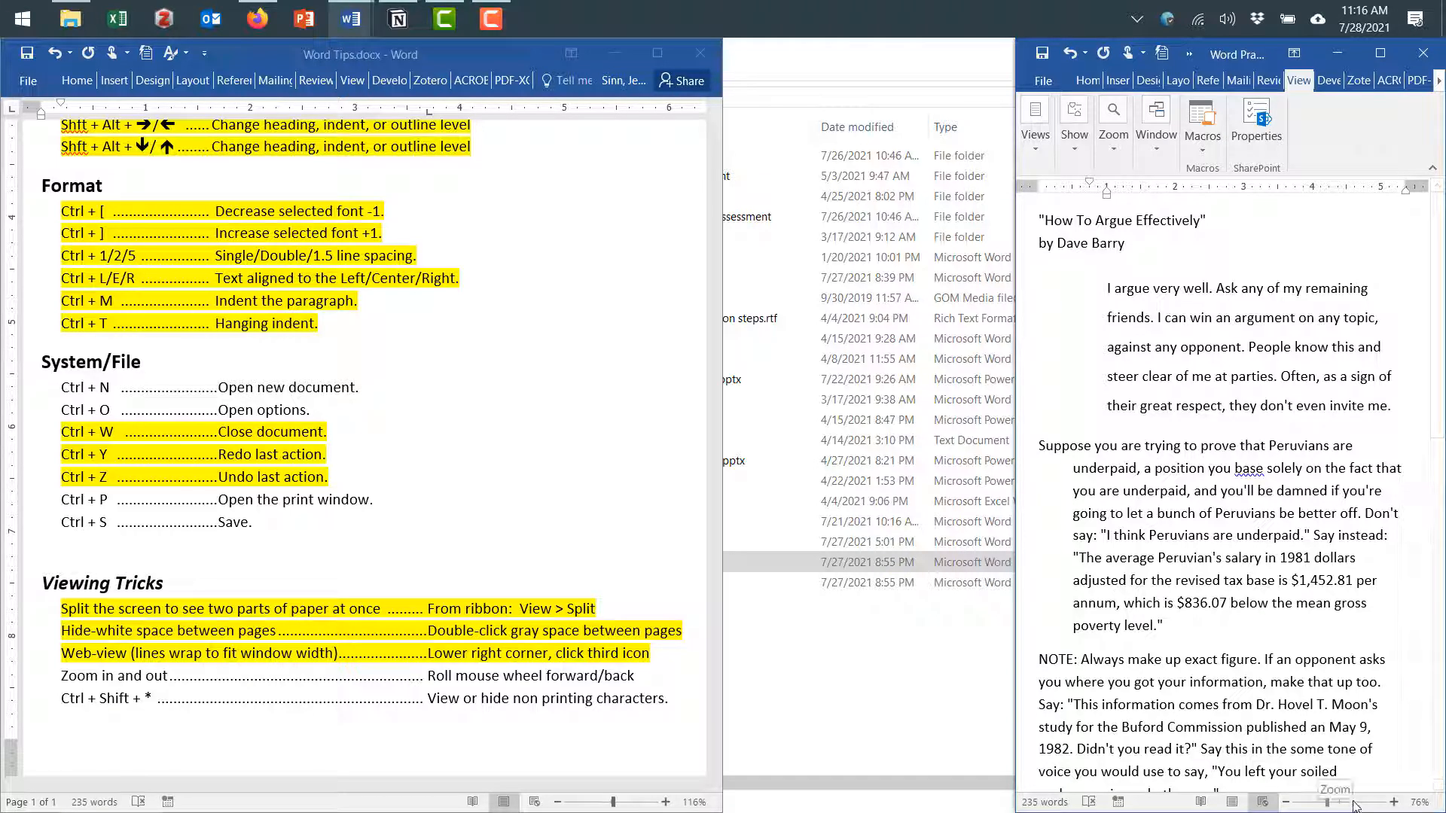
Switch Word Practice Doc.docx to Print Layout and widen its window back to meet Word Tips.docx
click(1232, 803)
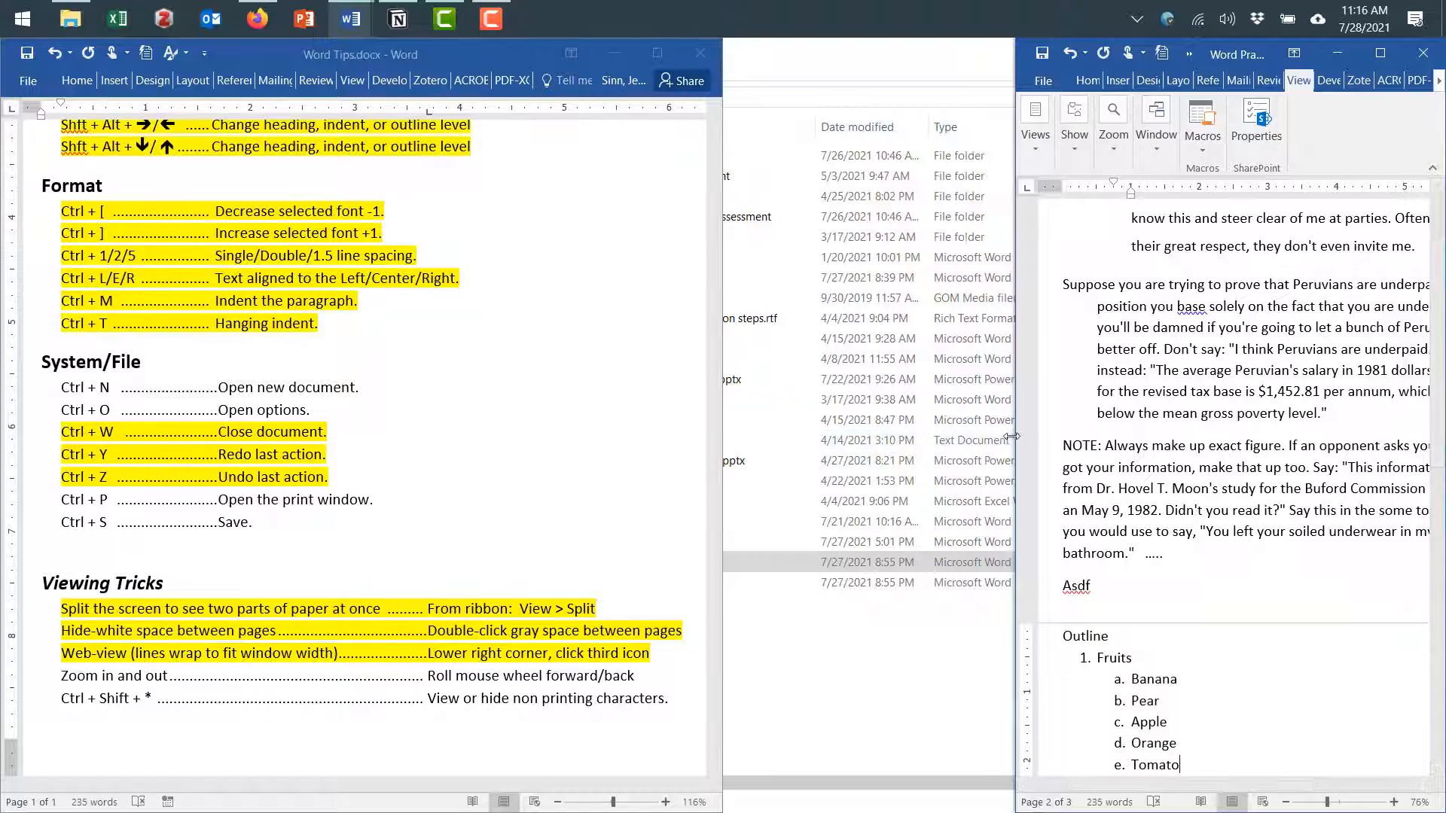
drag(1011, 437, 724, 436)
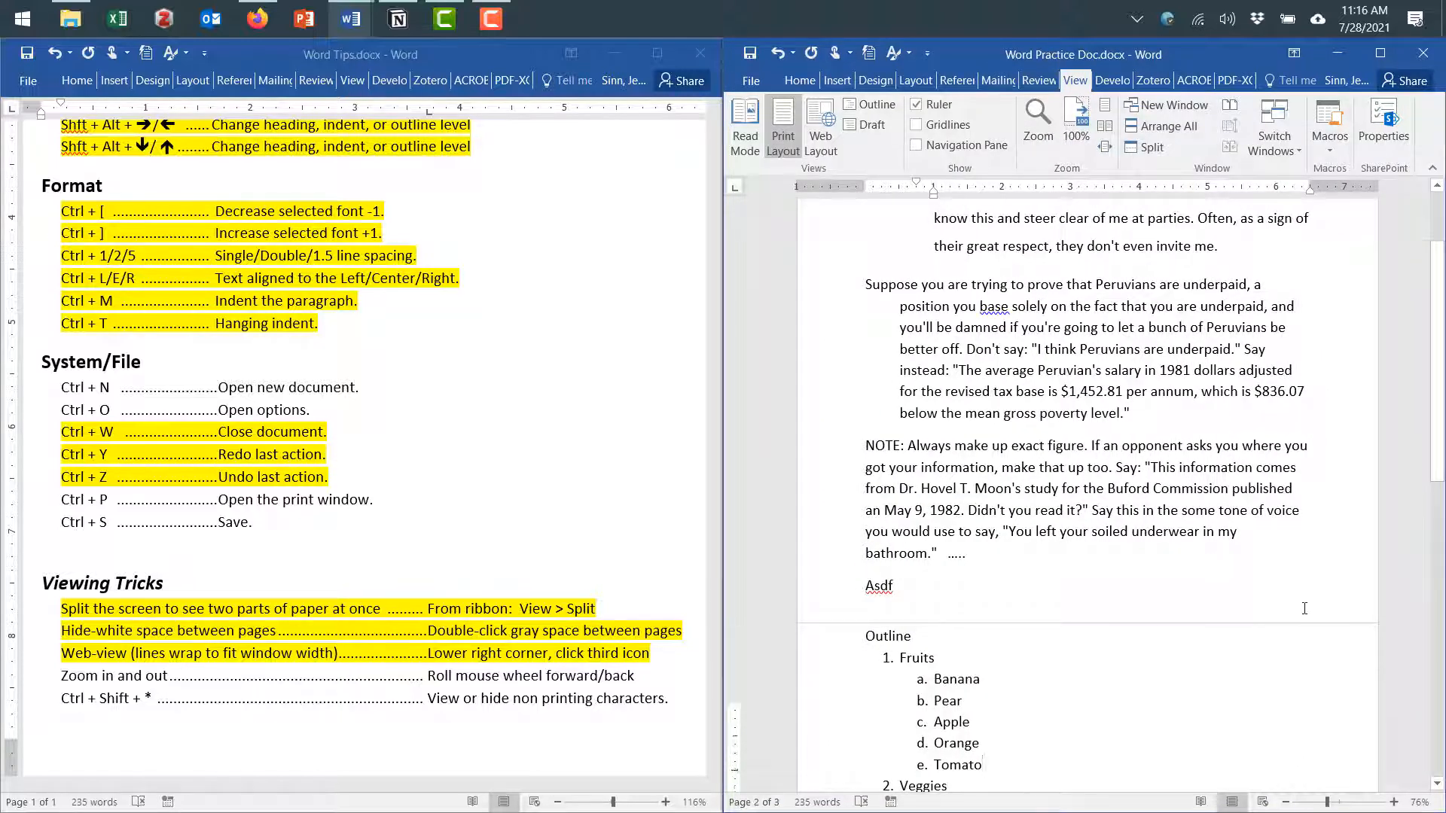
Zoom Word Practice Doc.docx in and out, ending at 76%
scroll(1304, 608, up, 2)
scroll(1302, 609, down, 1)
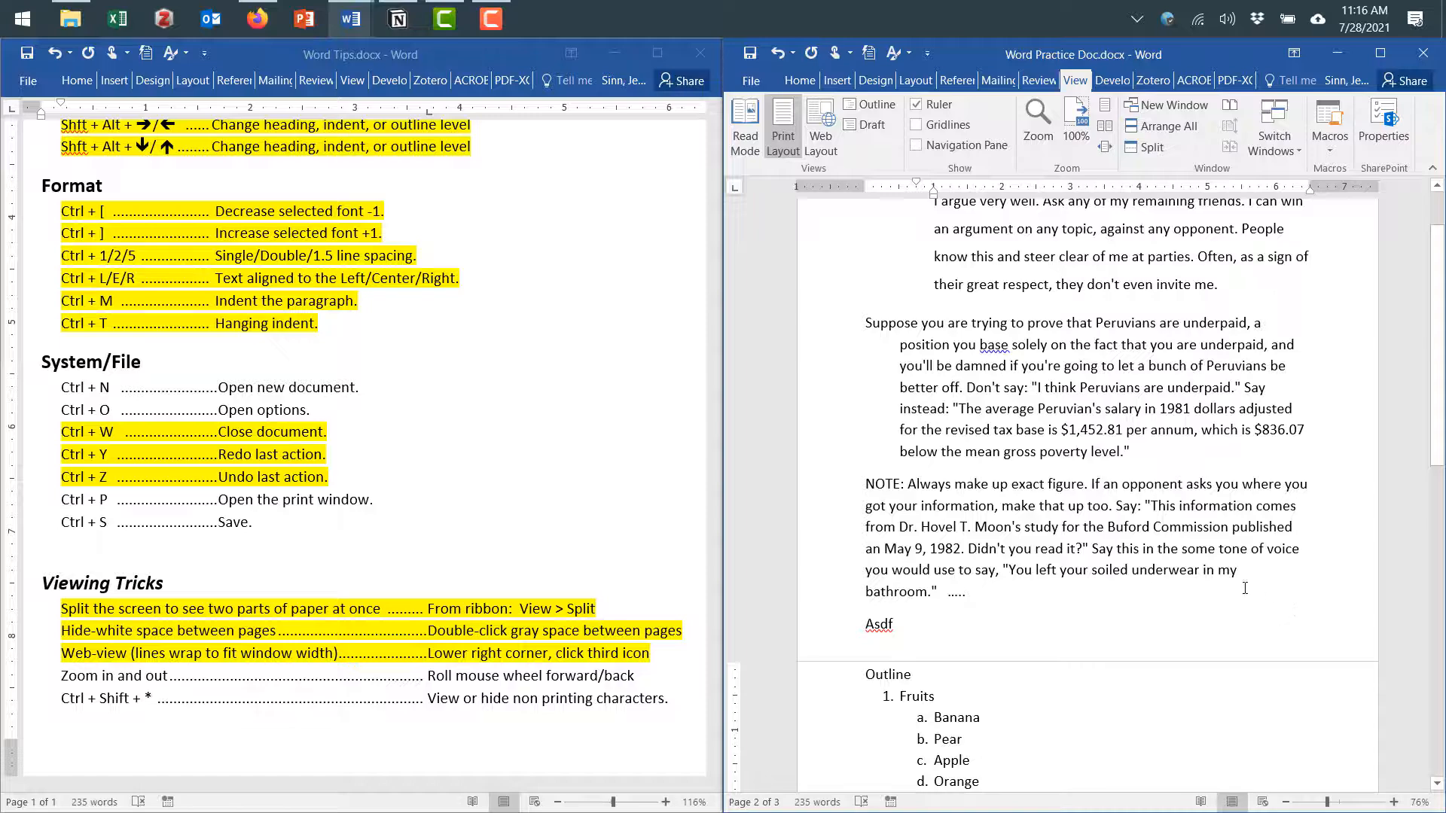
scroll(1244, 588, up, 2)
scroll(1243, 588, down, 2)
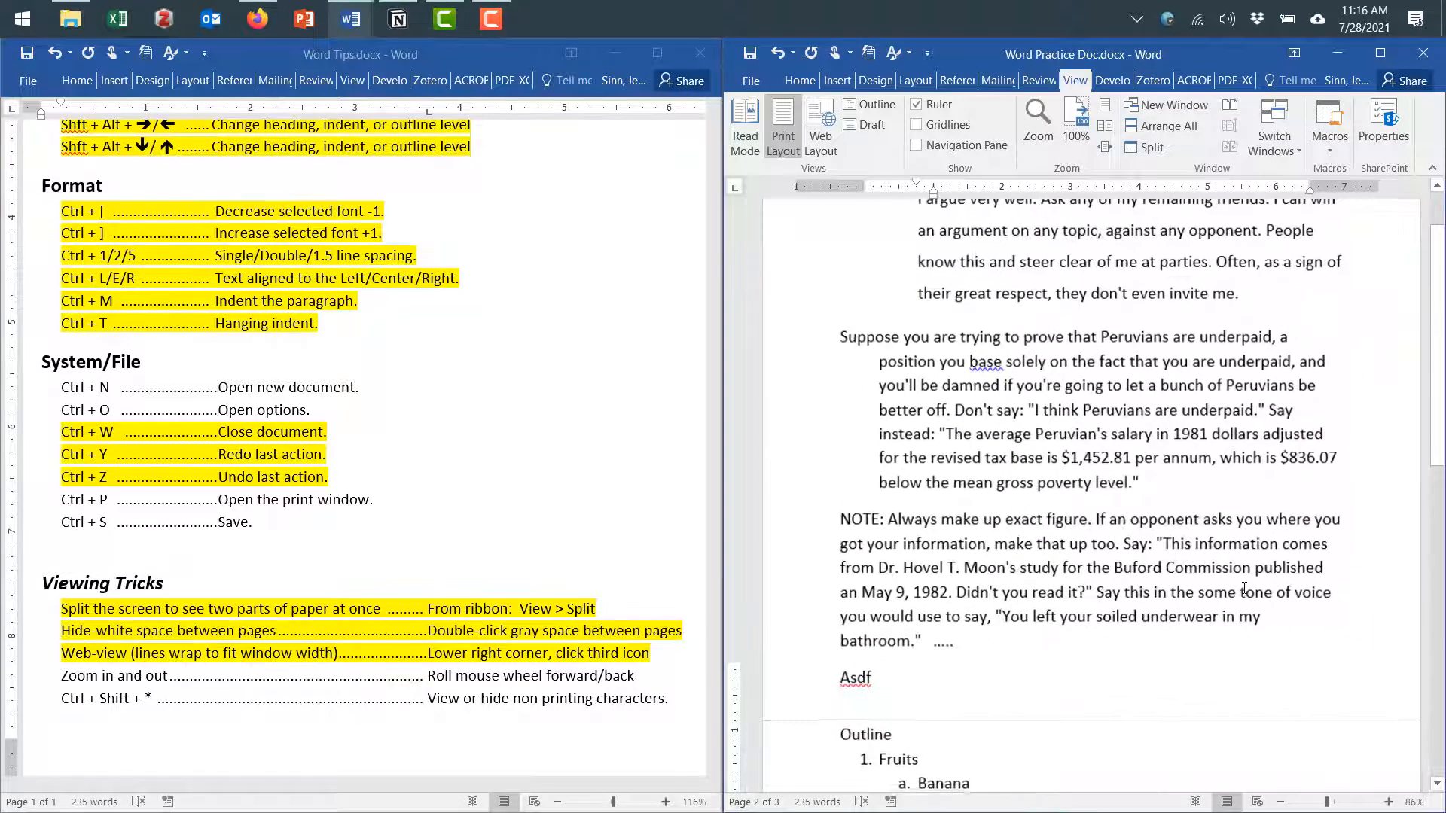
scroll(1242, 588, up, 3)
scroll(1242, 588, down, 5)
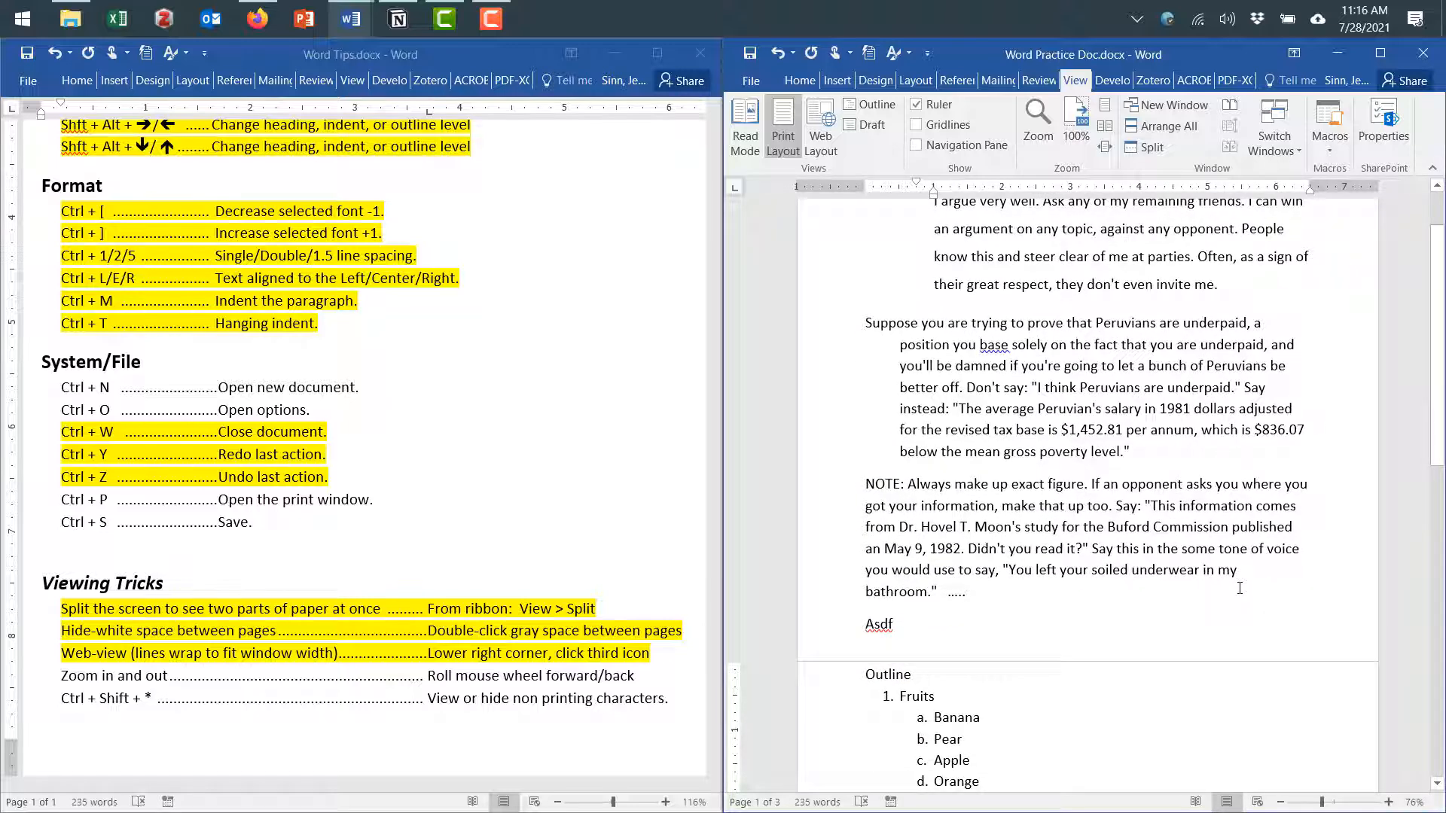
Change the "Zoom in and out" instruction in Word Tips.docx to "Cntrl + mouse wheel forward/back"
click(71, 676)
click(71, 676)
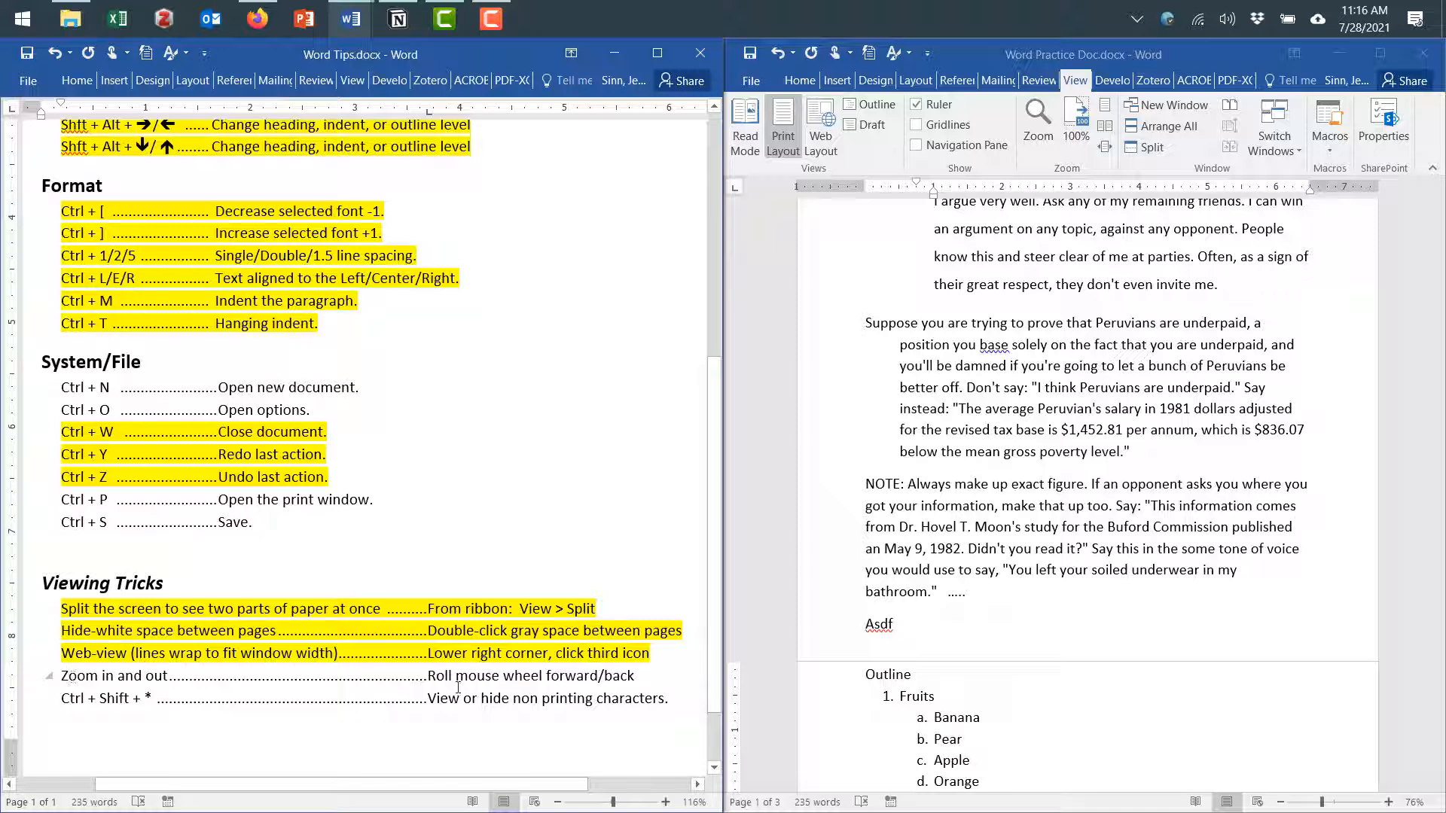
click(196, 678)
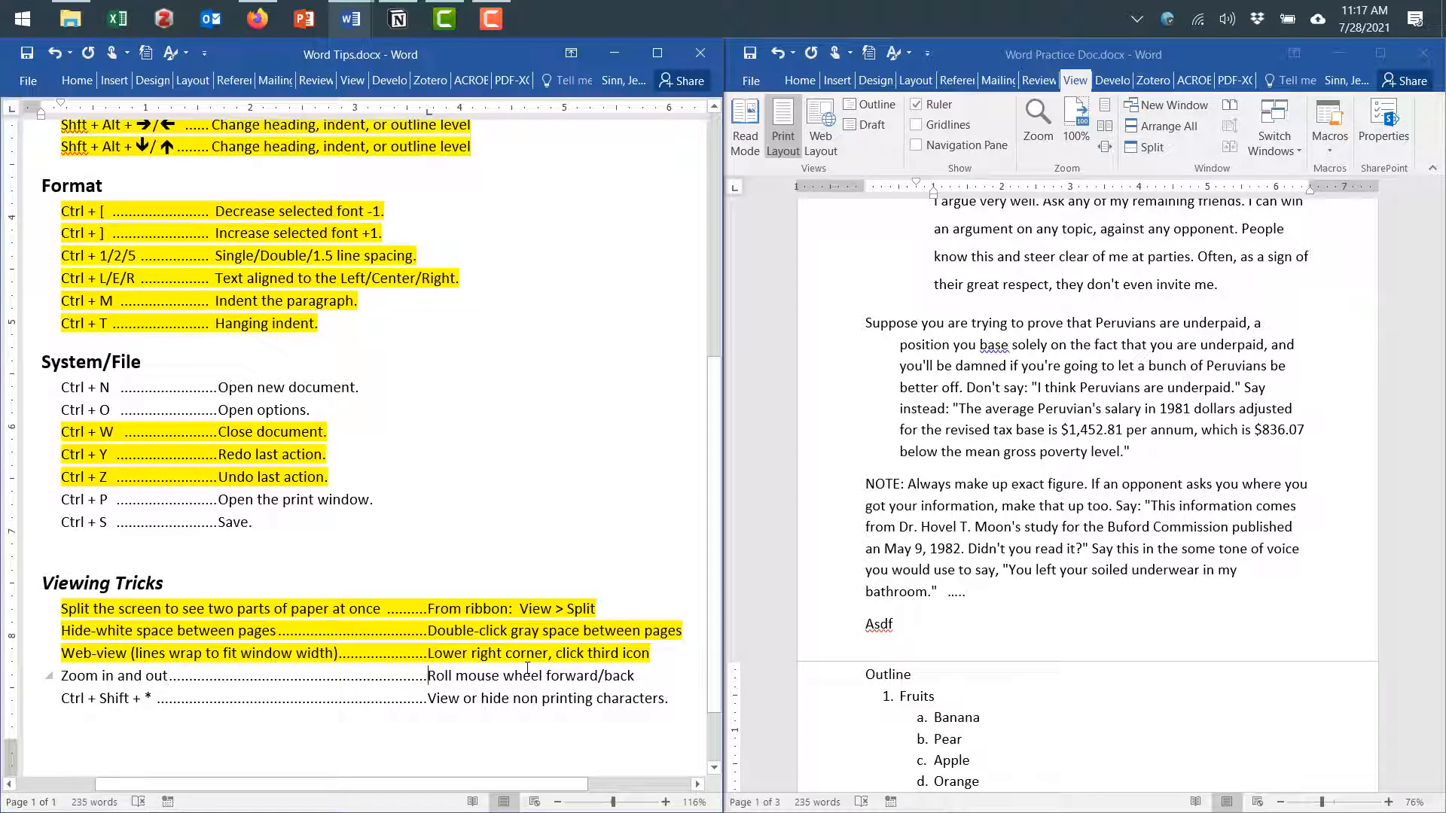
text(Cntrl )
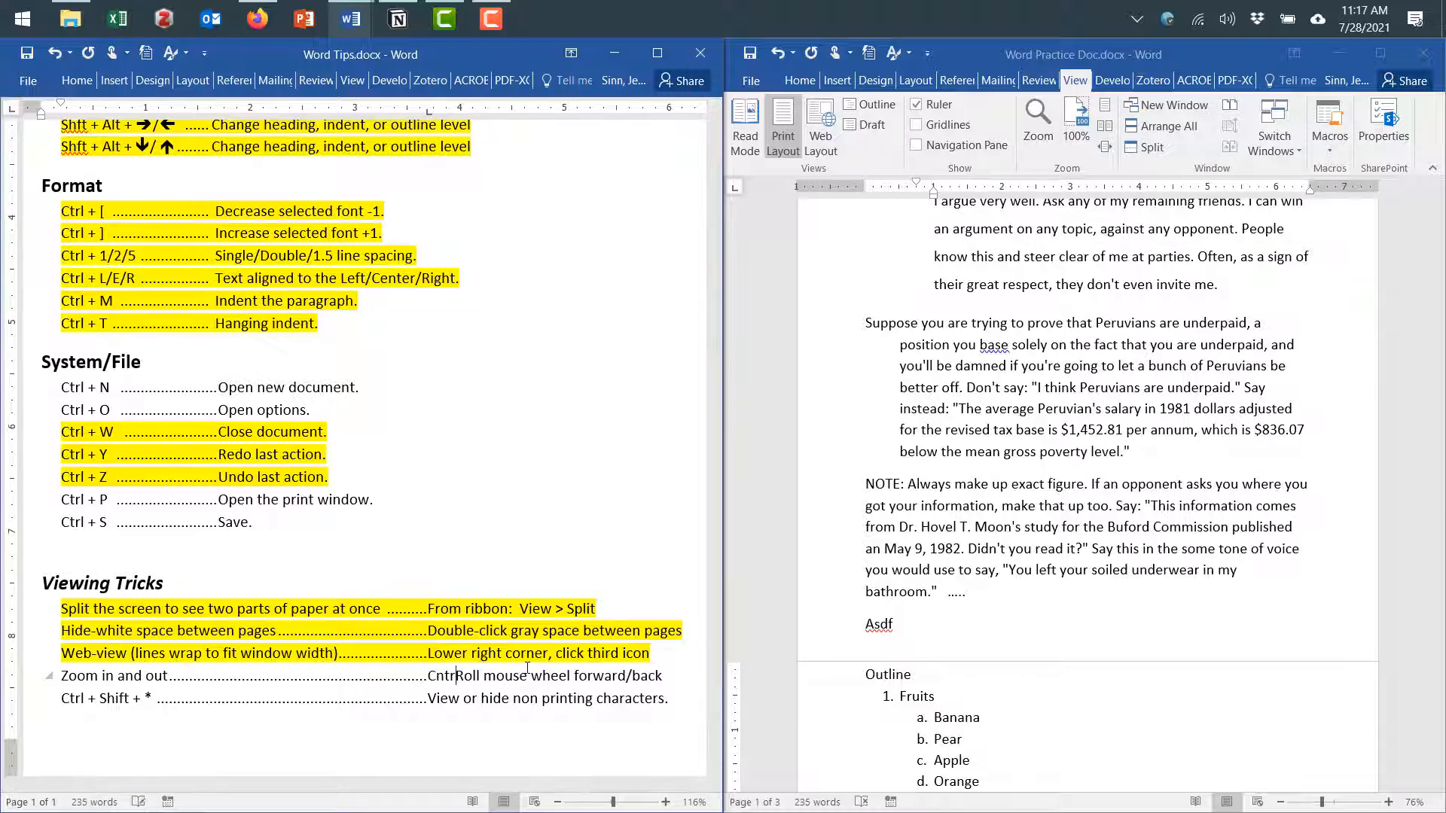
text(+)
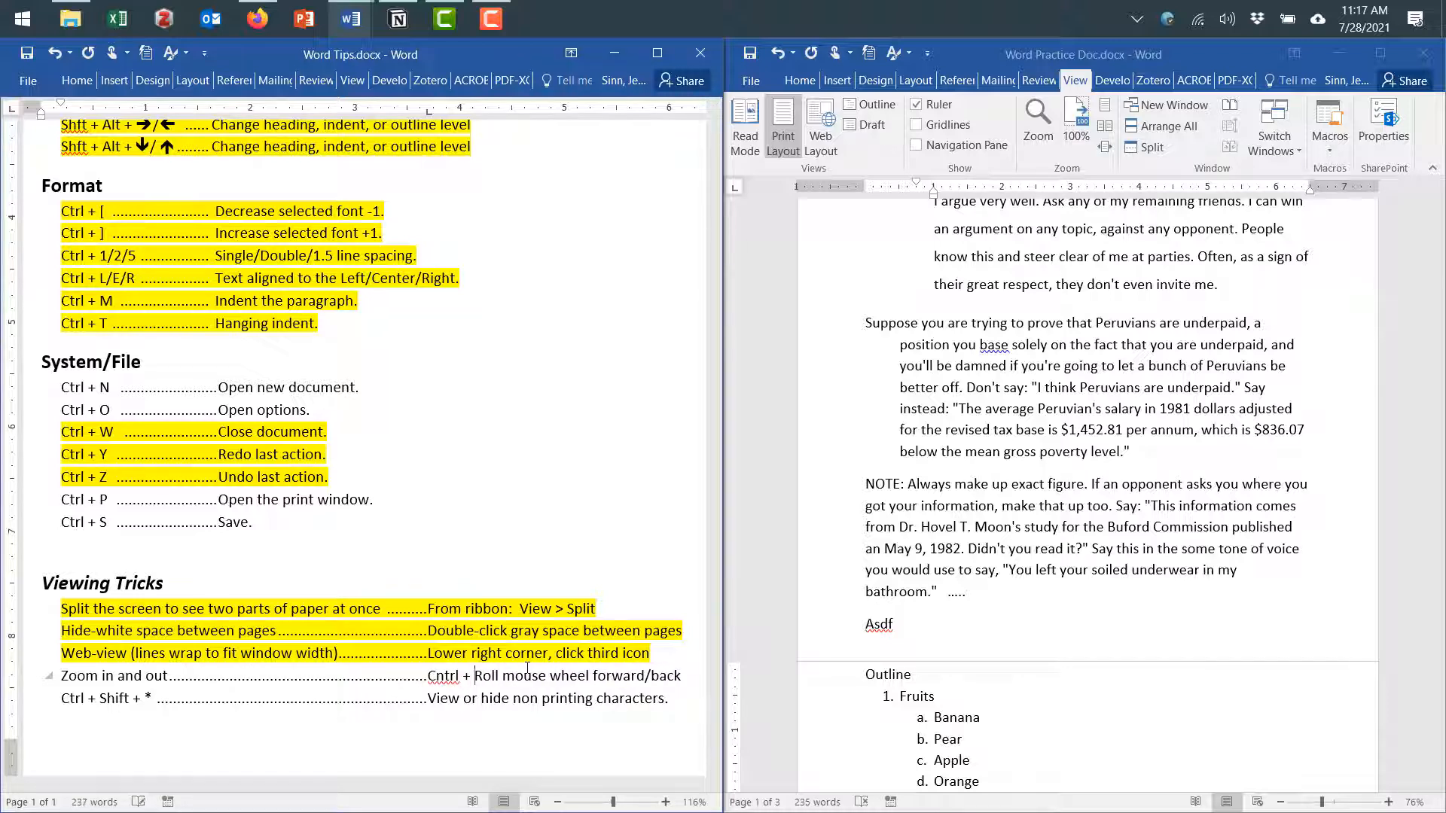
key(ctrl+shift+Right)
key(Delete)
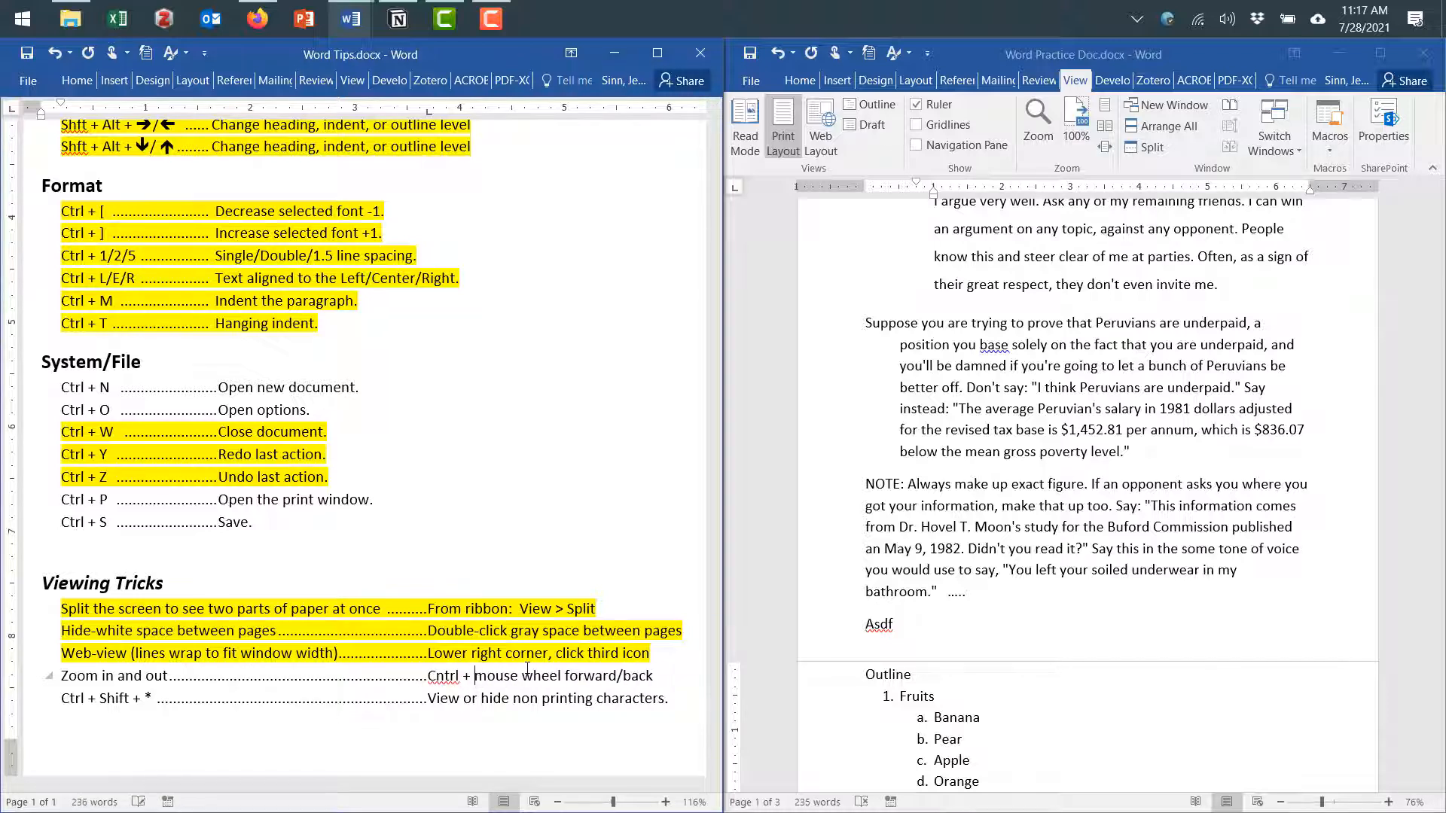
click(365, 751)
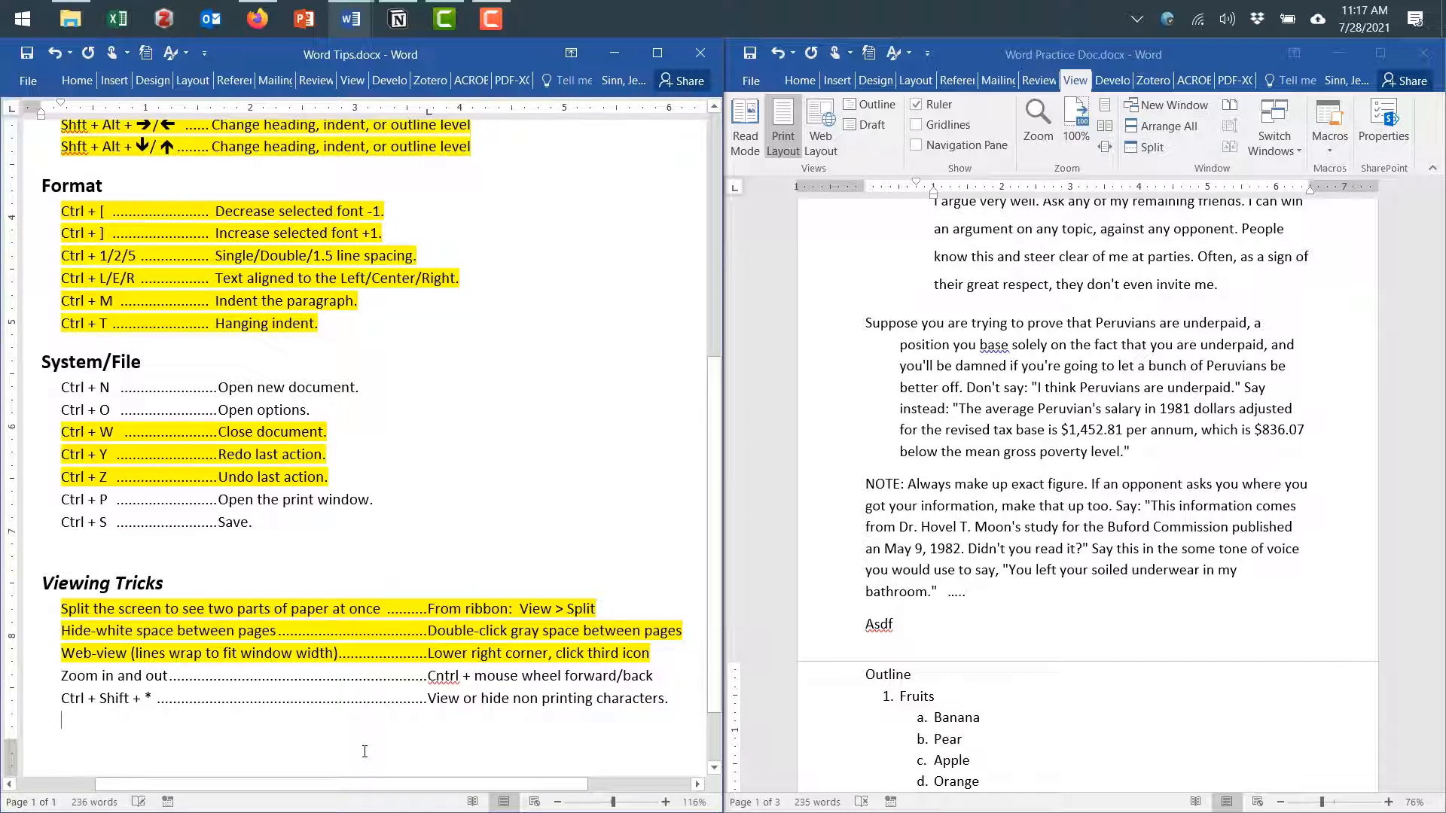
Highlight the "Zoom in and out" and "View or hide non printing characters" entries in Word Tips.docx in yellow
drag(61, 675, 691, 667)
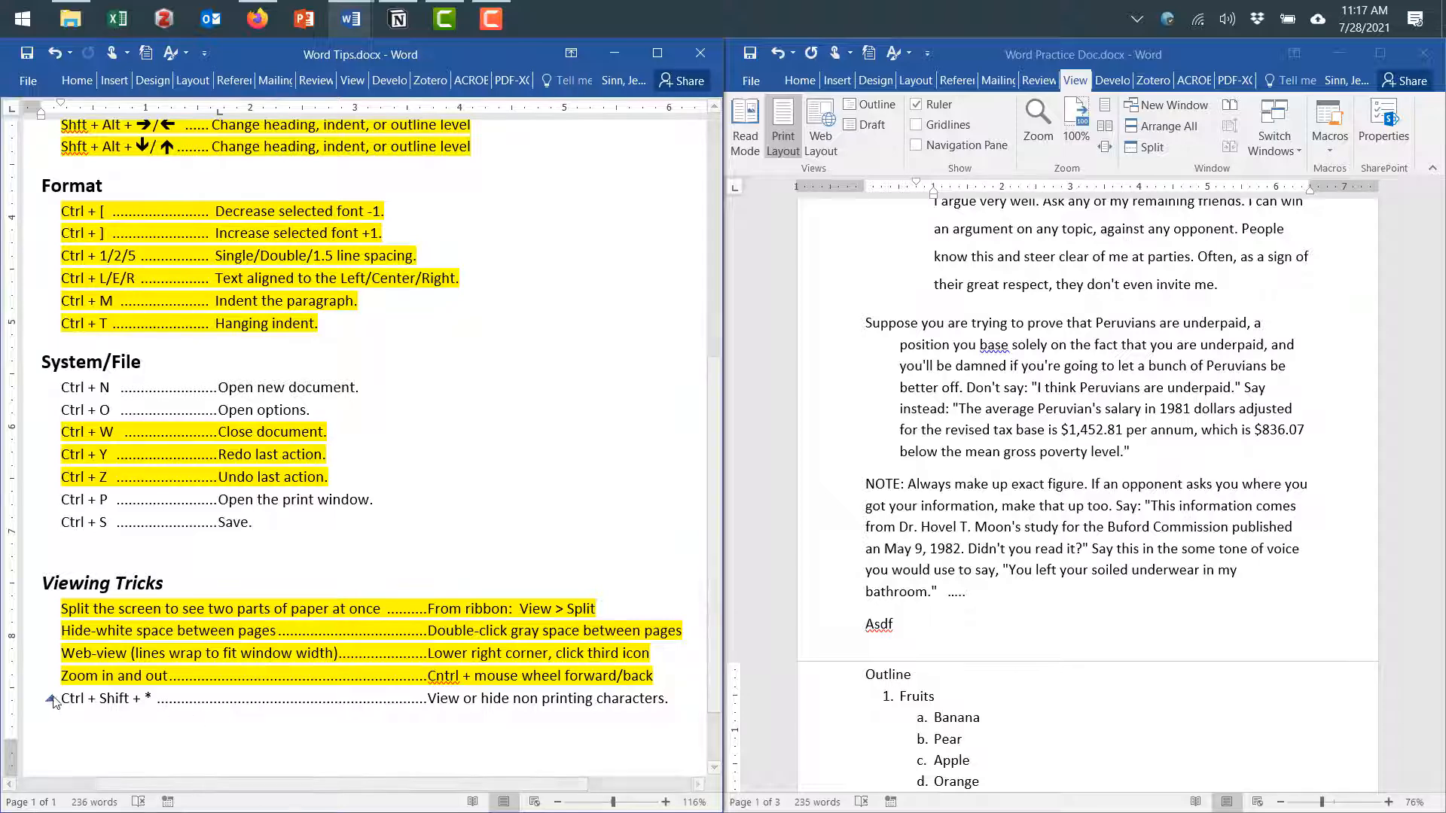
drag(62, 699, 674, 698)
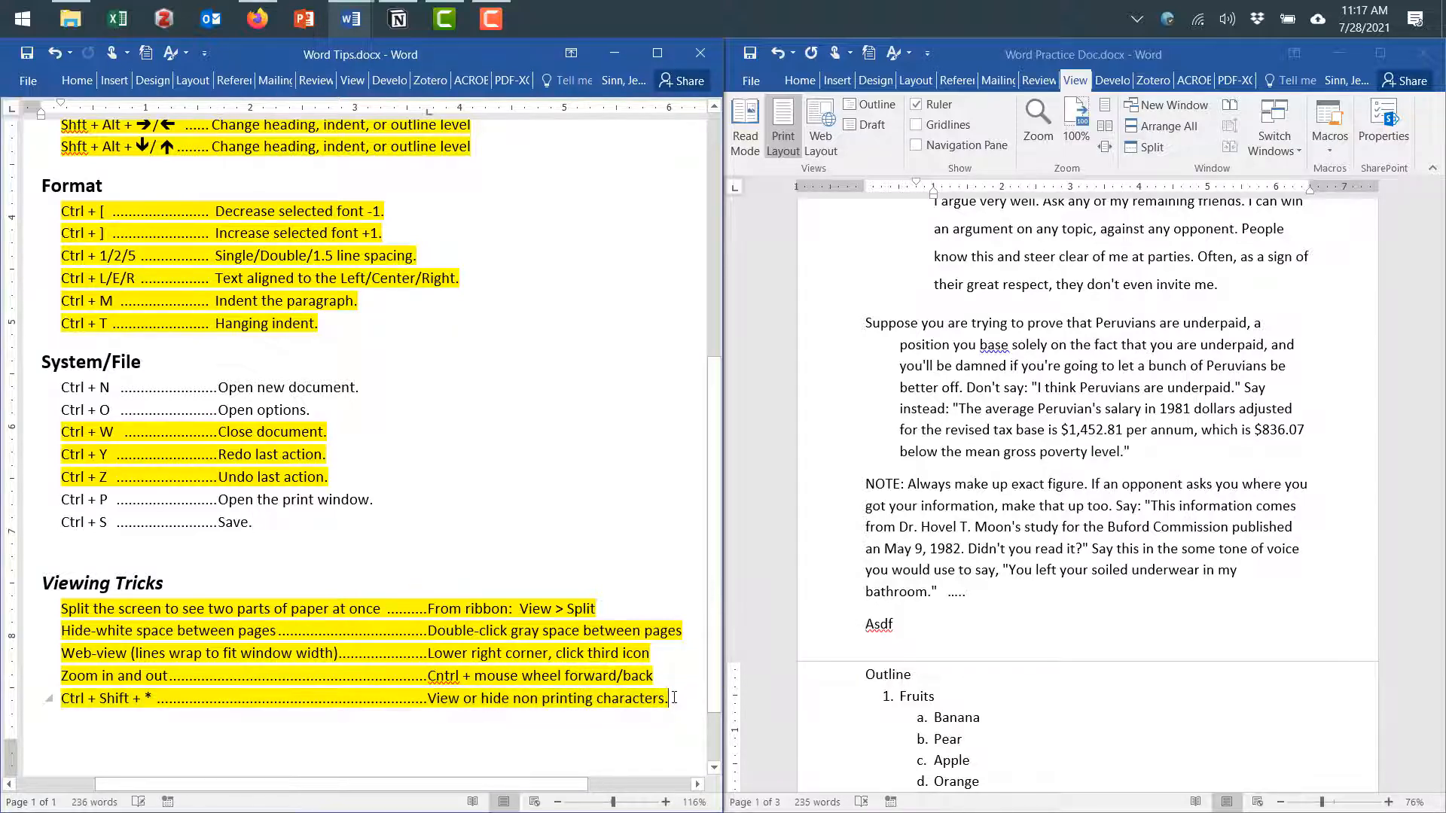
Maximize Word Practice Doc.docx and toggle its nonprinting characters on and off, examining the page break mark above the outline
scroll(1061, 467, up, 2)
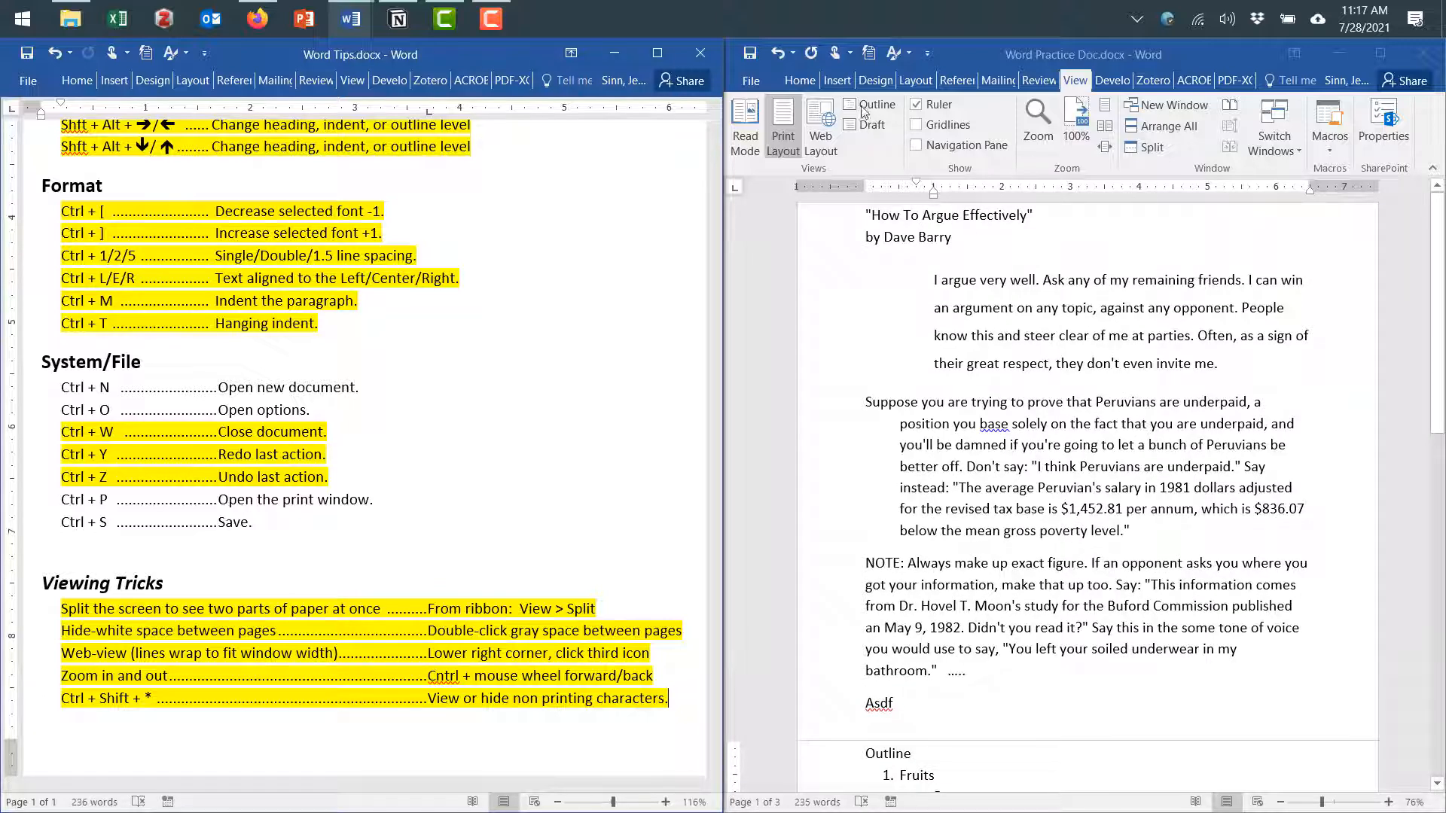
click(1380, 53)
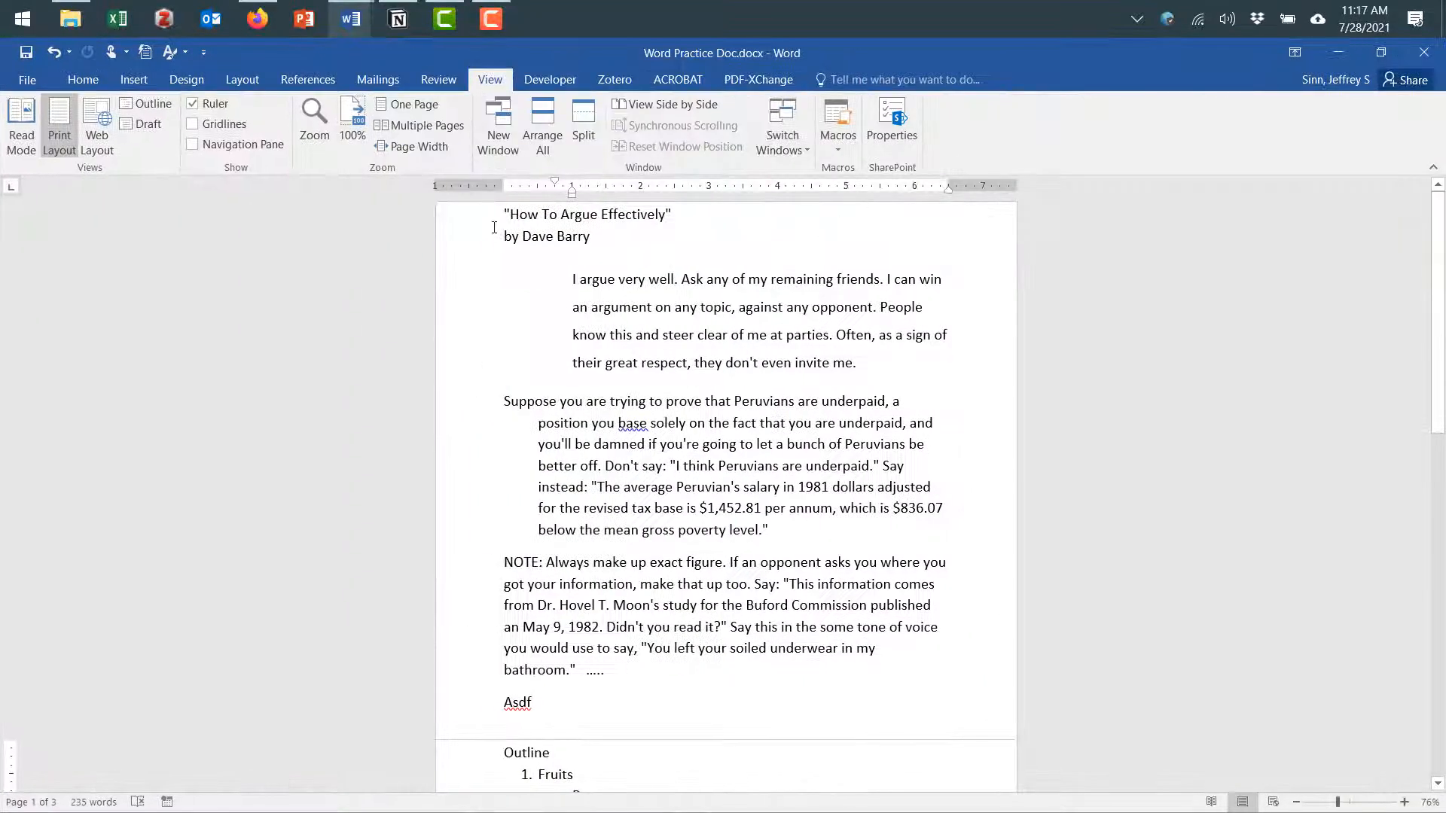
click(83, 79)
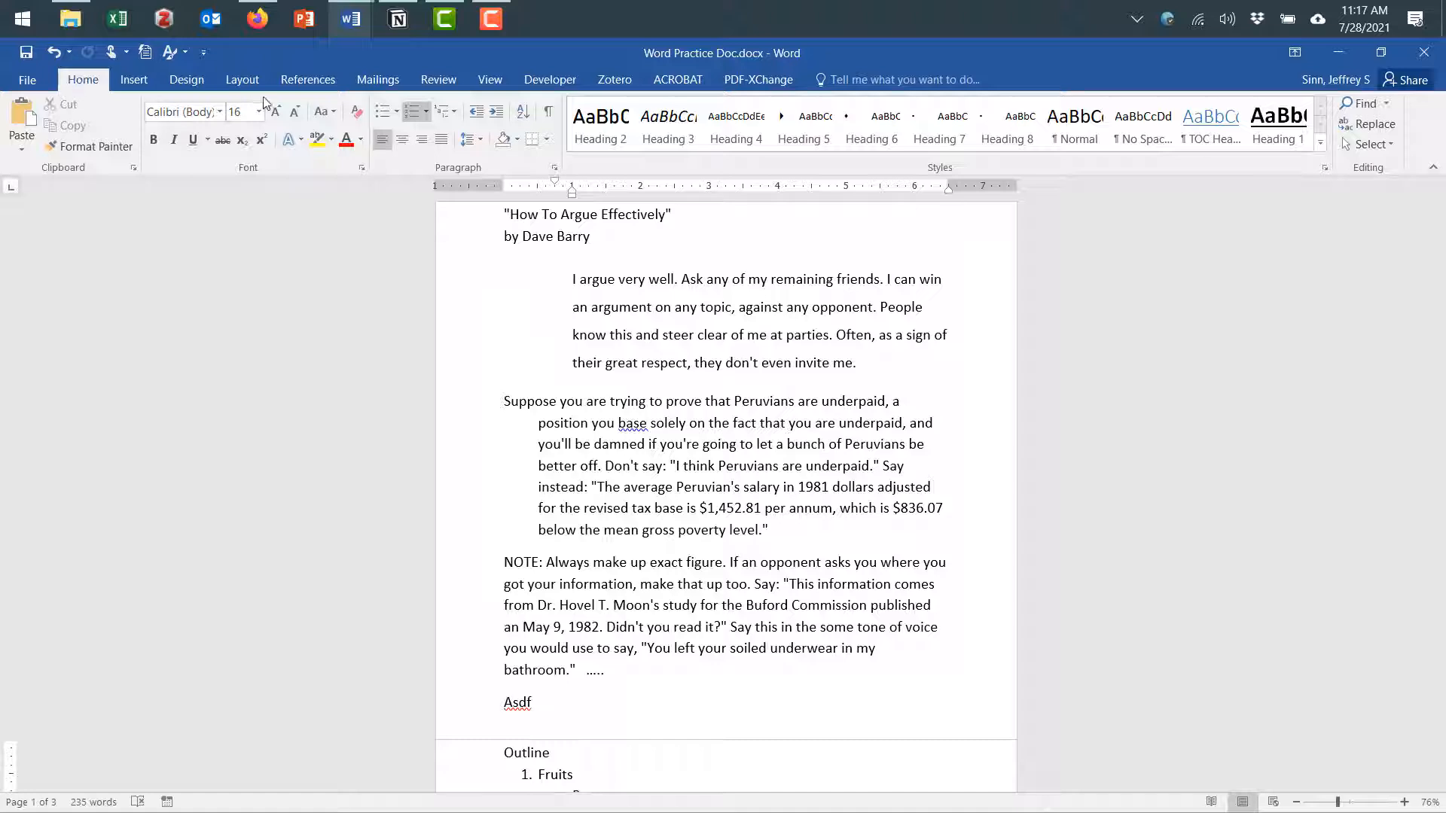
click(551, 117)
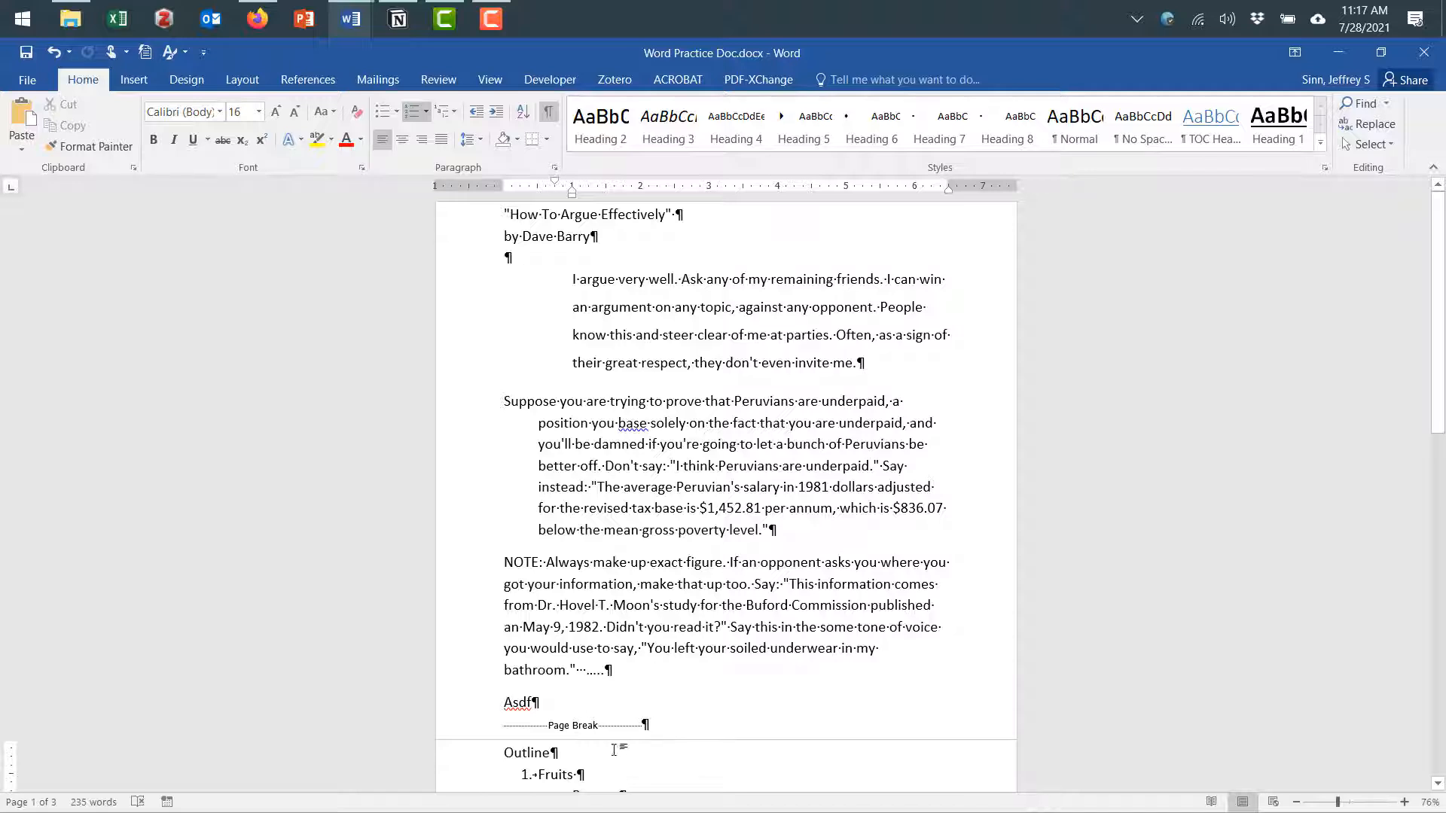
click(618, 750)
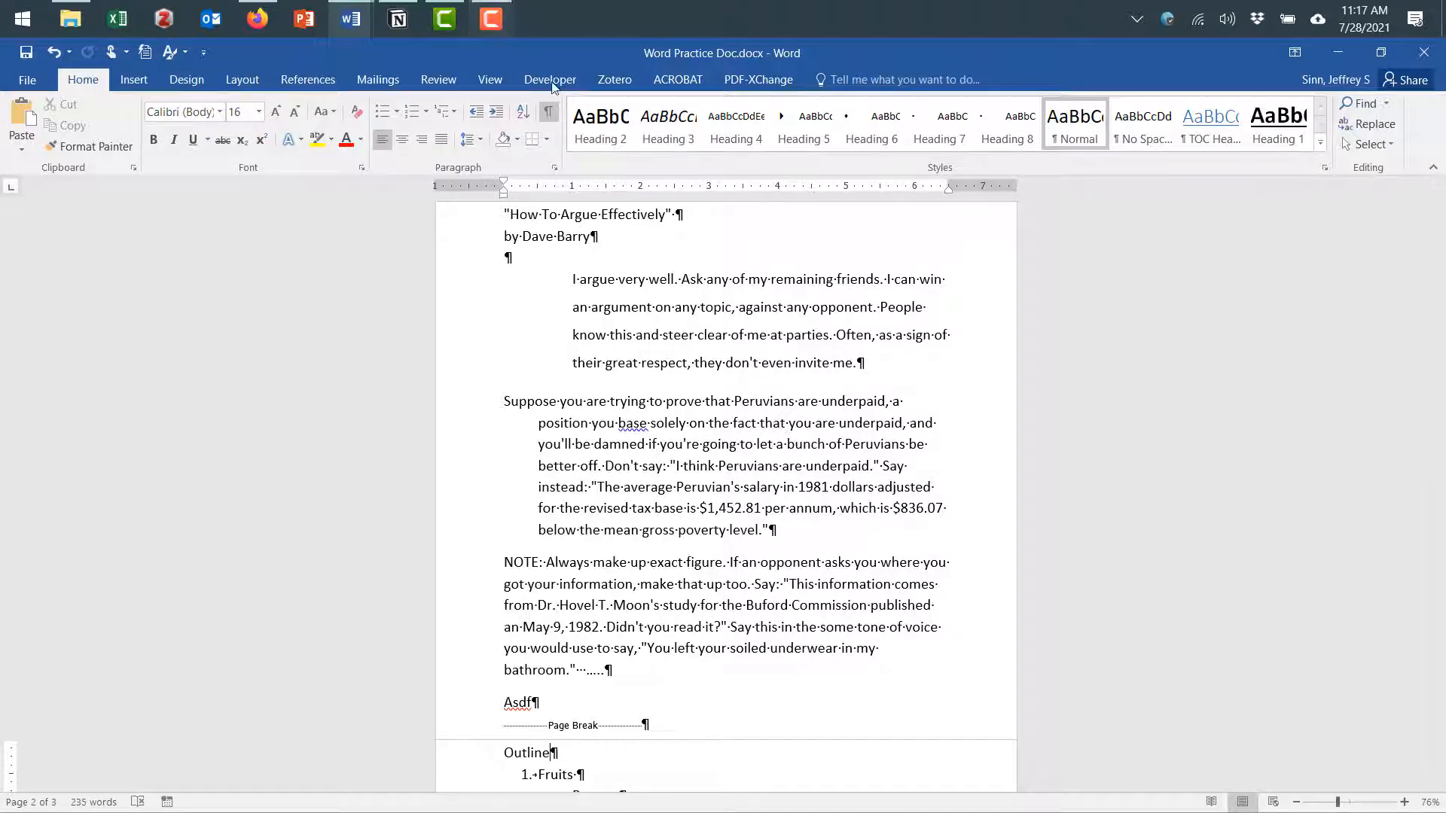
click(548, 111)
Check the nonprinting characters entry in Word Tips.docx and toggle those marks on and off once more in Word Practice Doc.docx
key(alt+Tab)
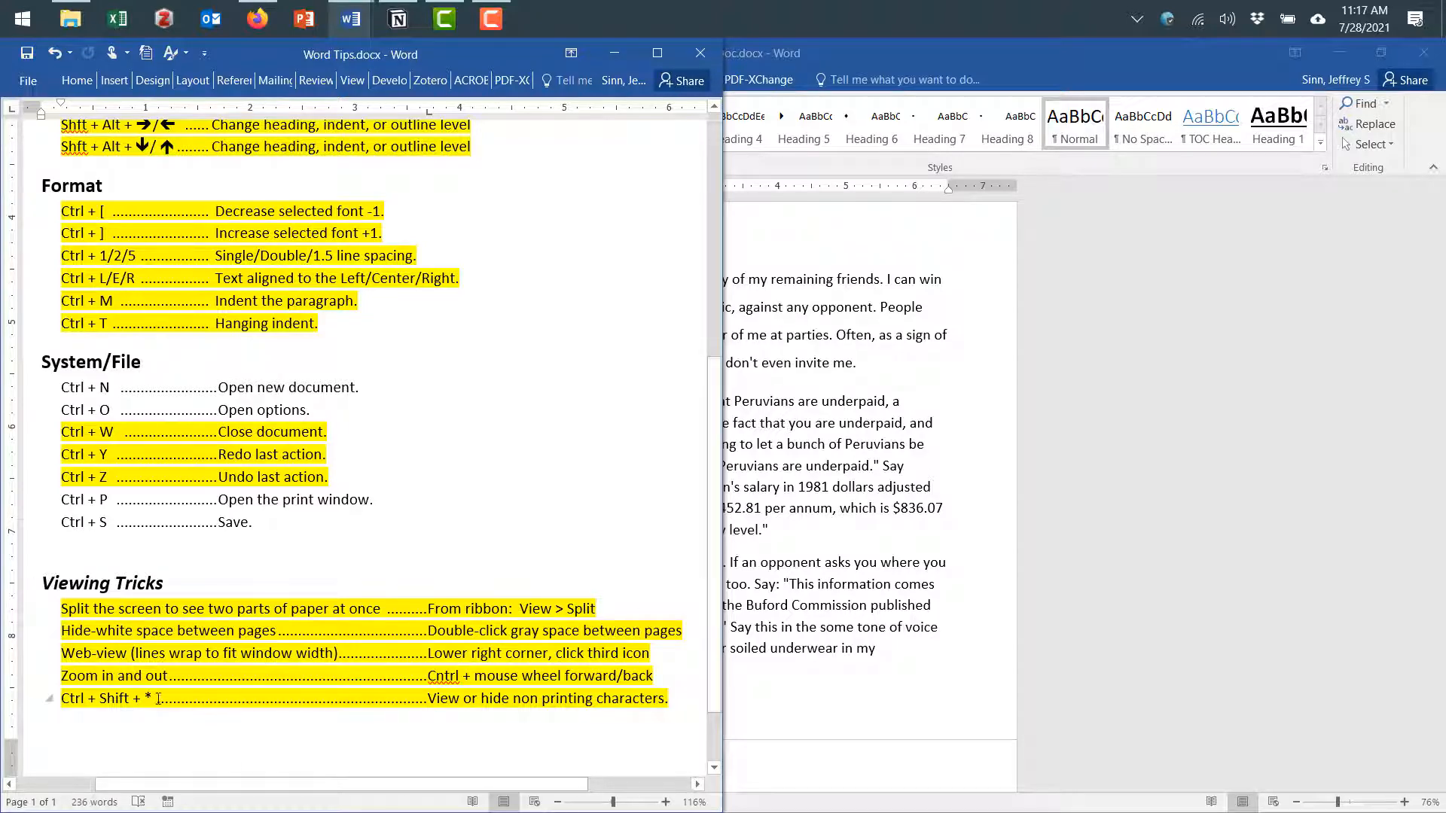
key(alt+Tab)
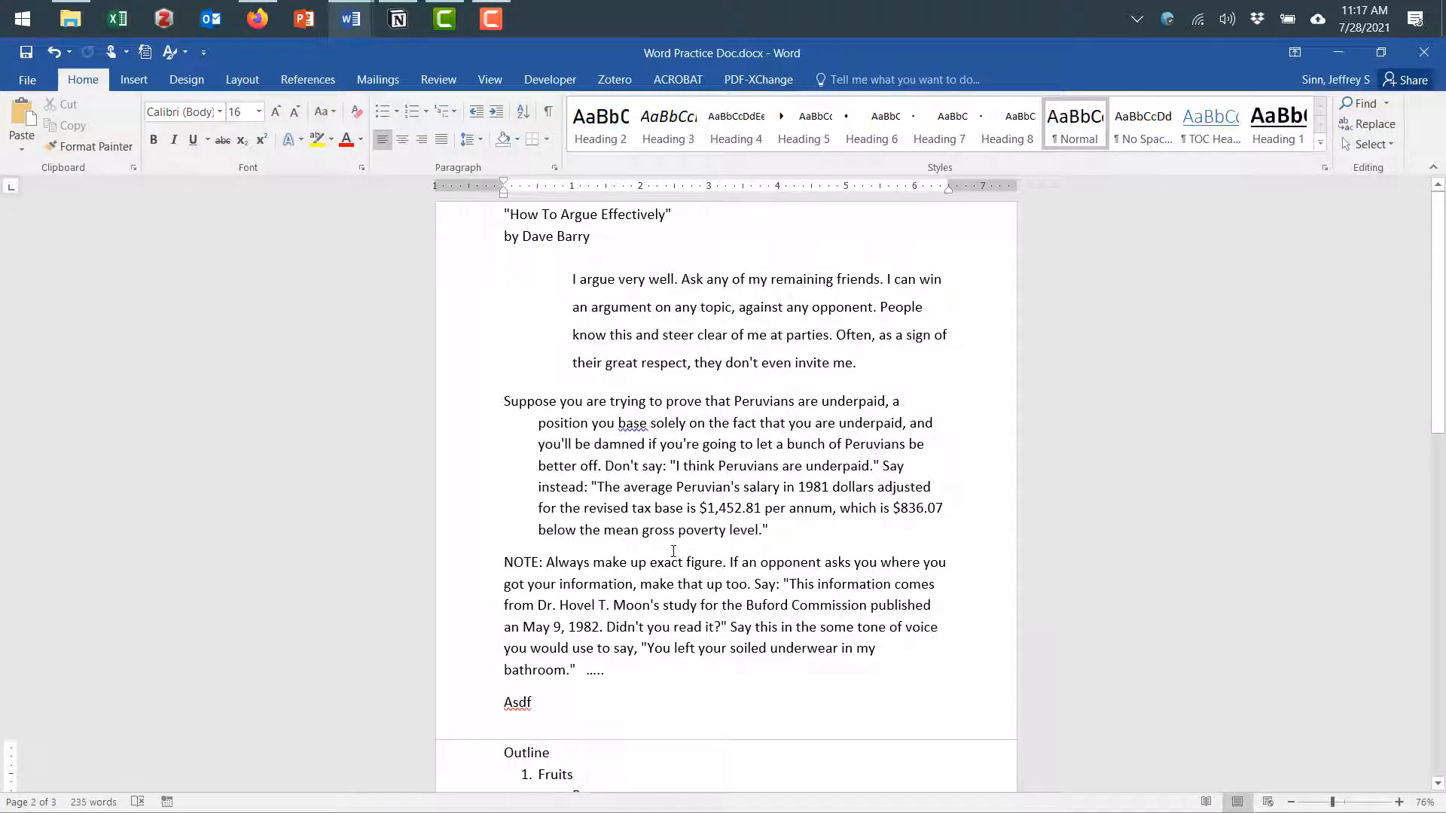
key(ctrl+shift+8)
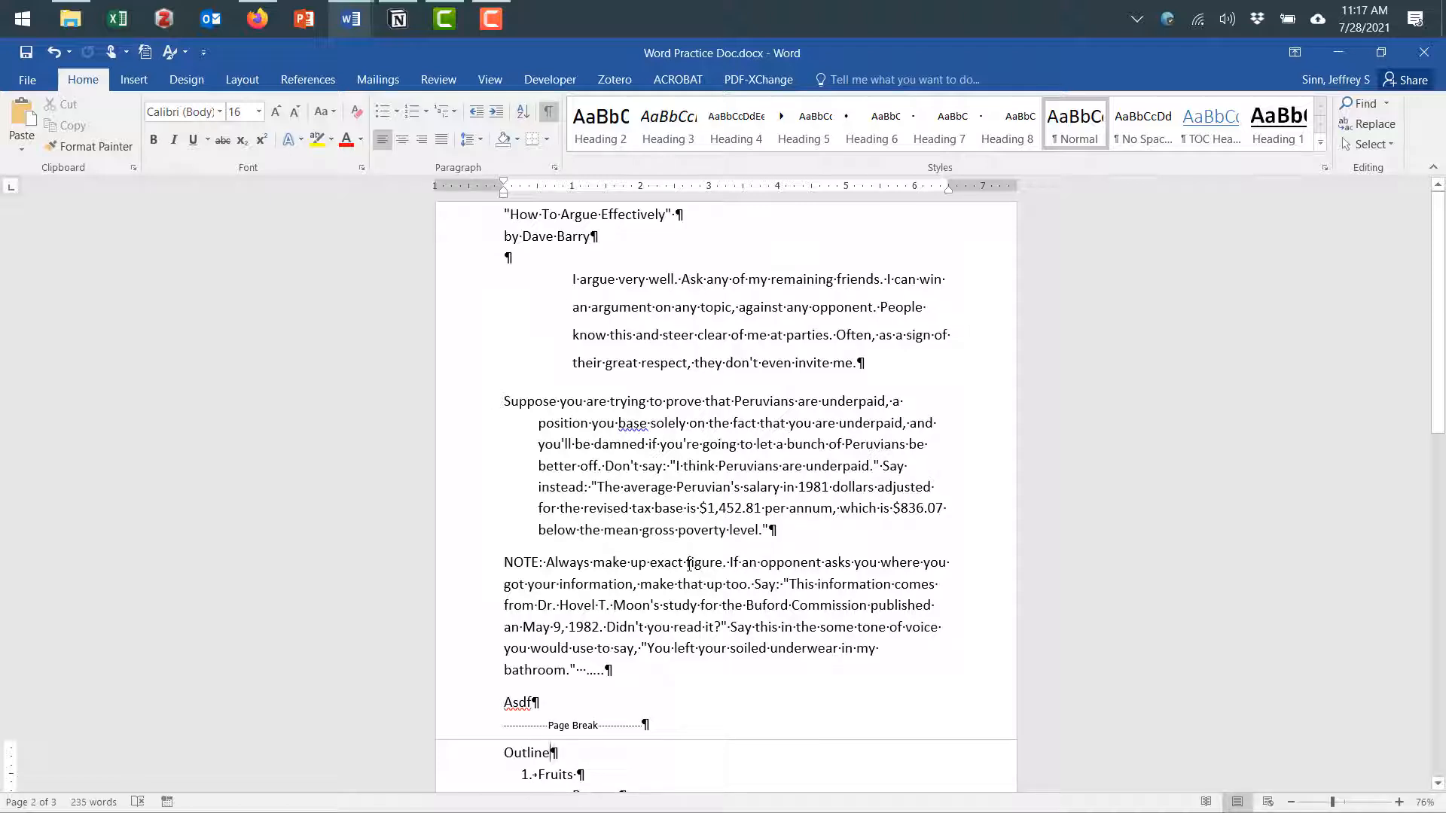
key(ctrl+shift+8)
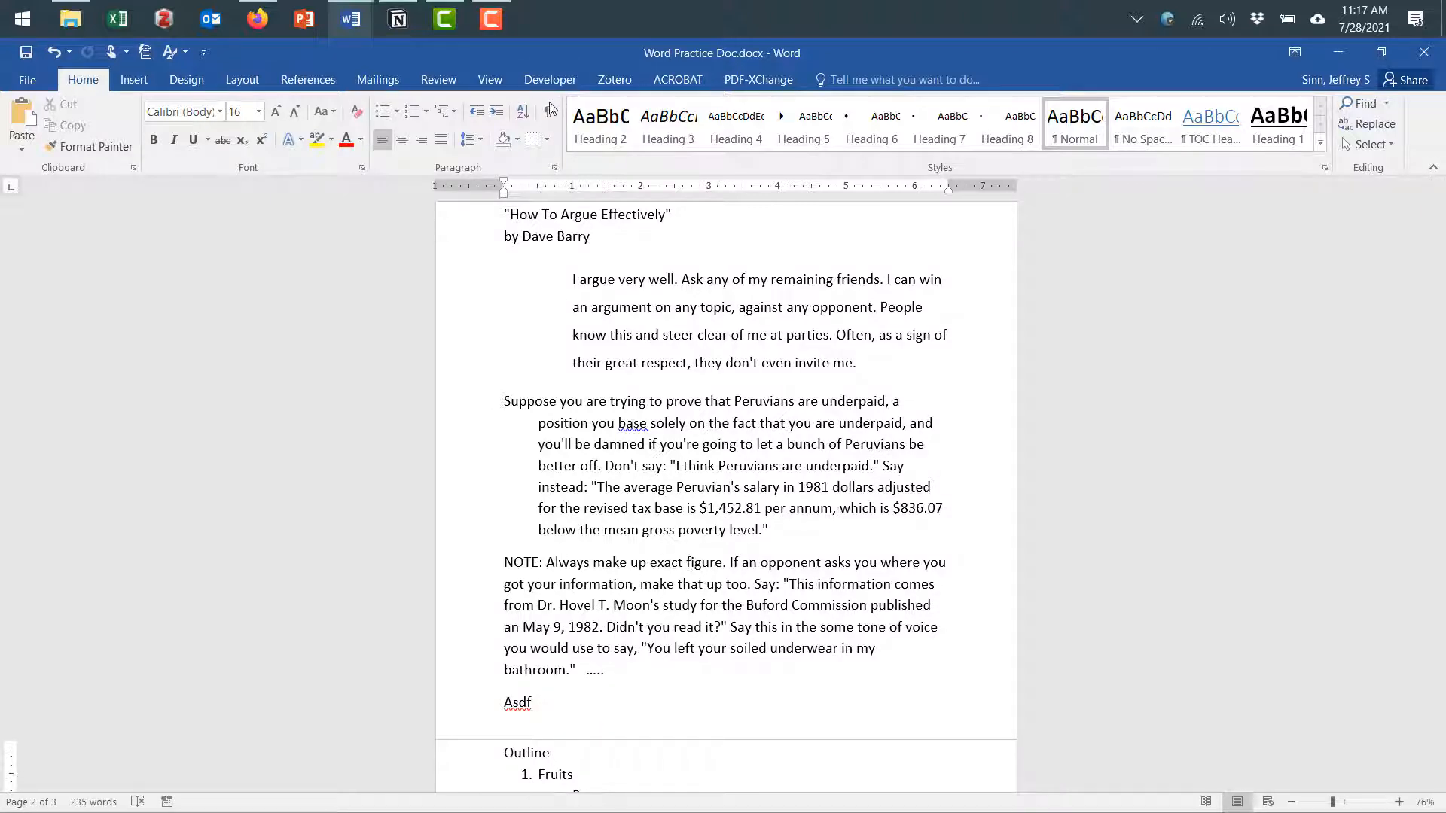
Maximize Word Tips.docx and review the whole shortcut list from beginning to end and back to the title
key(alt+Tab)
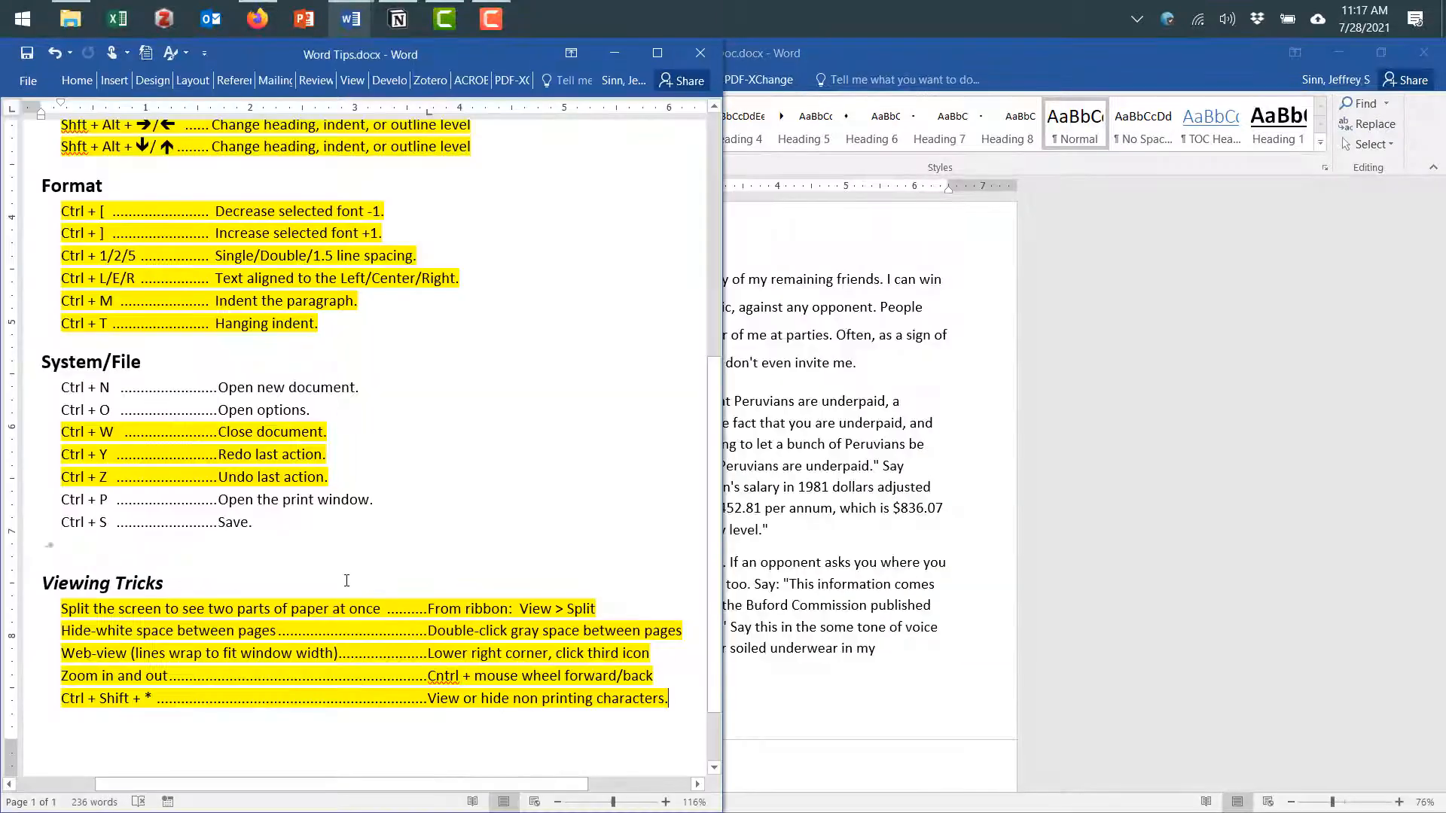
click(657, 55)
scroll(953, 386, up, 3)
key(ctrl+Home)
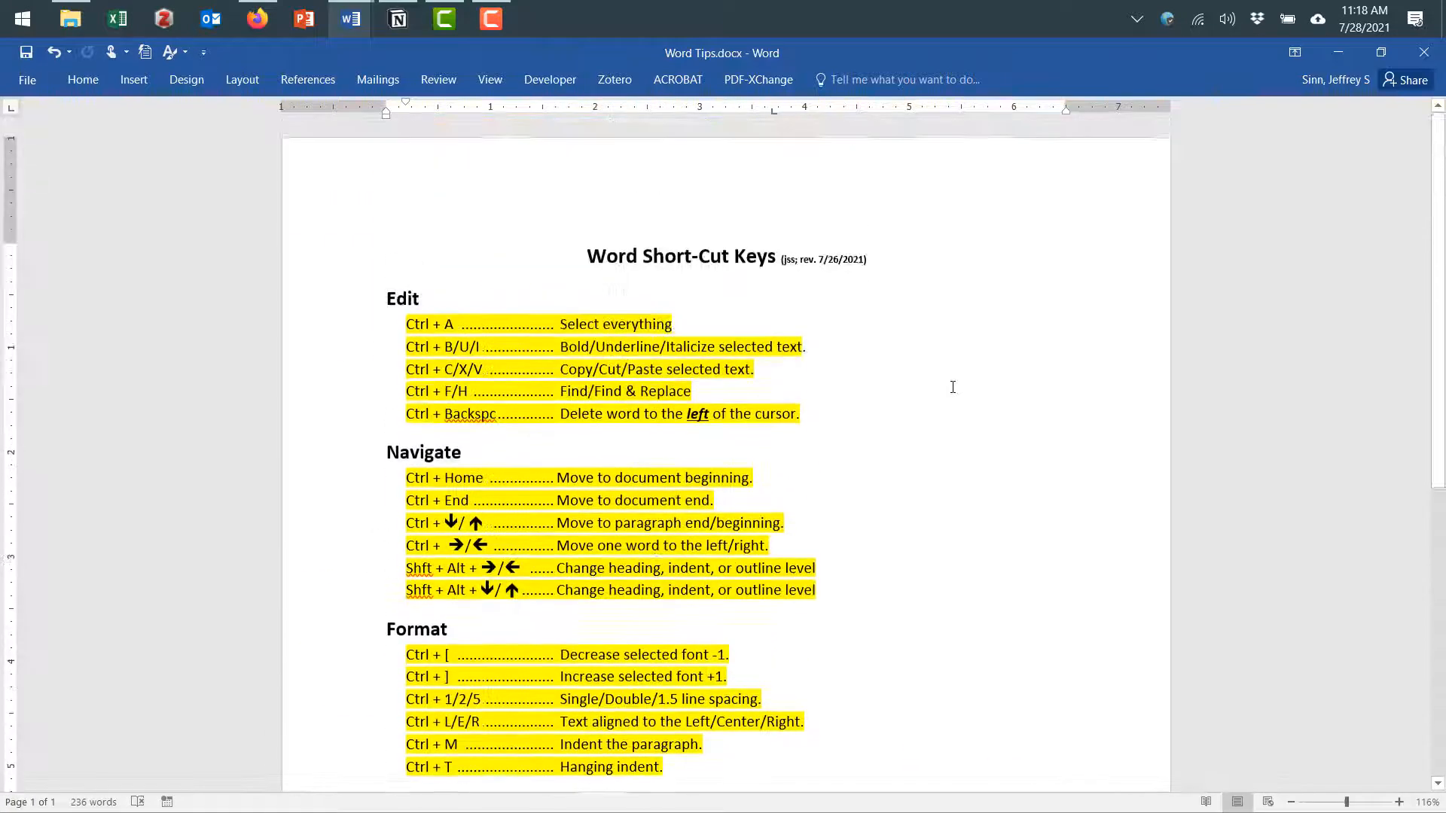
key(ctrl+End)
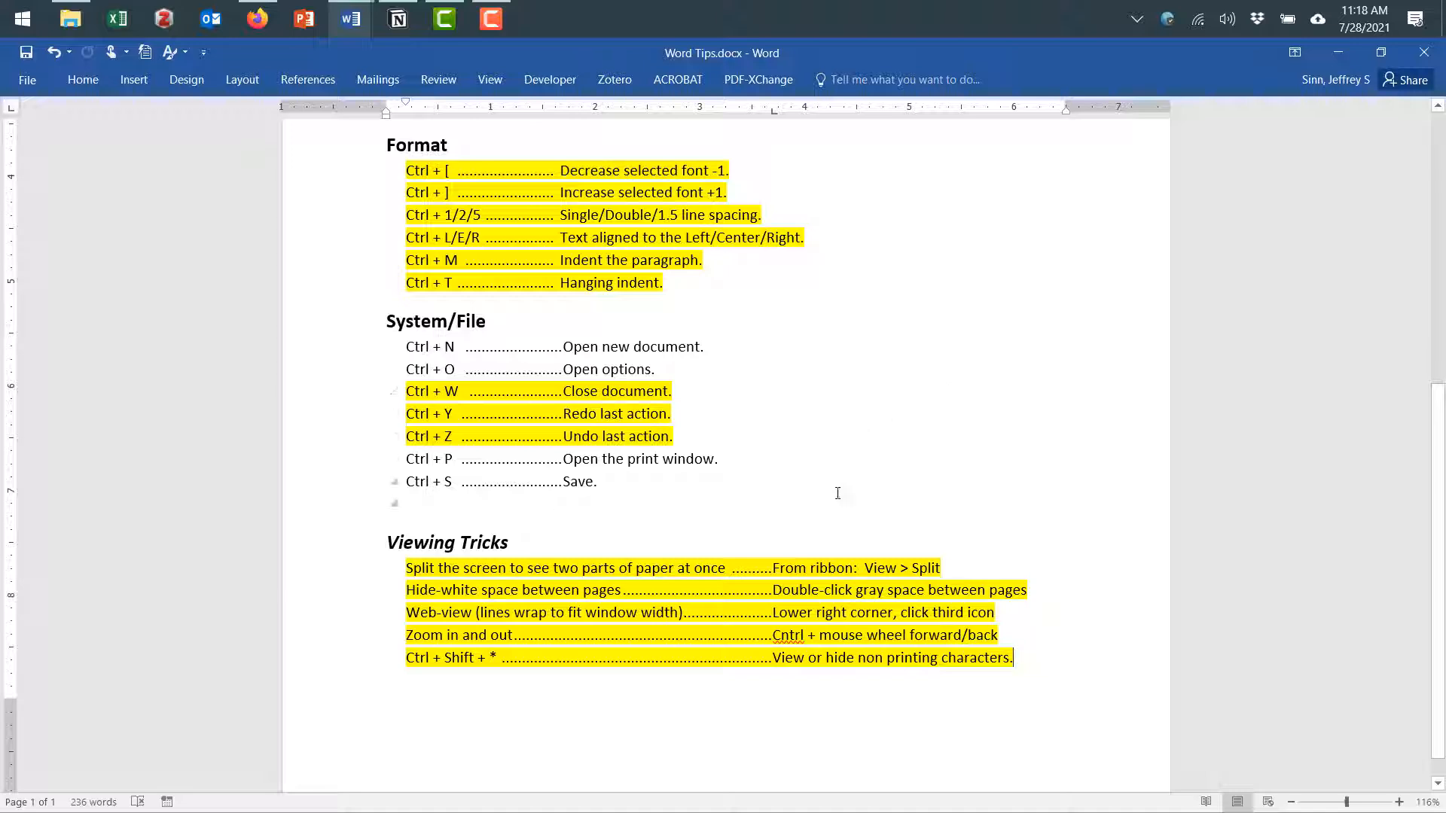
scroll(836, 490, down, 1)
scroll(837, 493, up, 8)
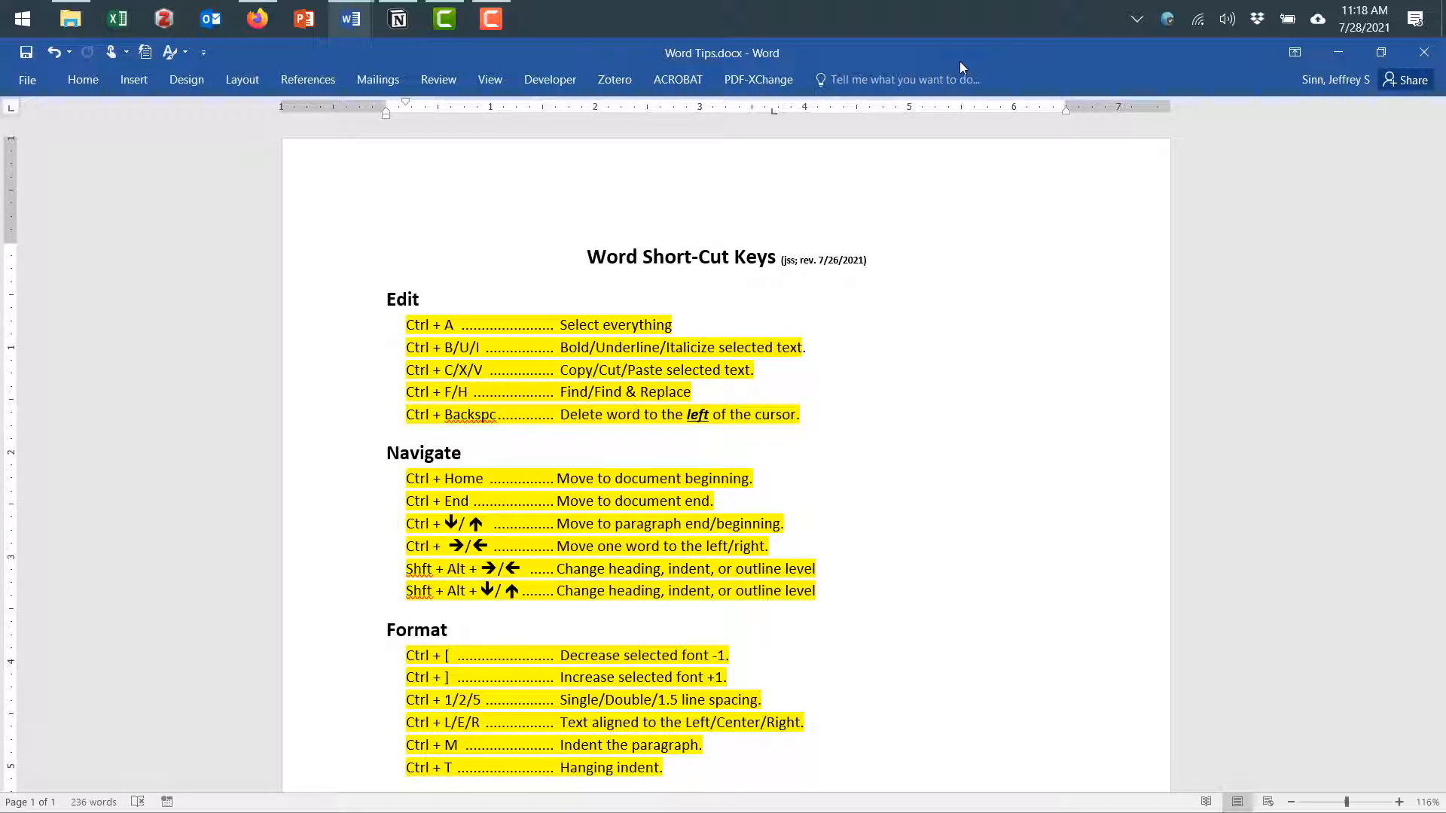
Arrange Word Tips.docx and Word Practice Doc.docx side by side and zoom Word Tips.docx out to 106%
key(super+Left)
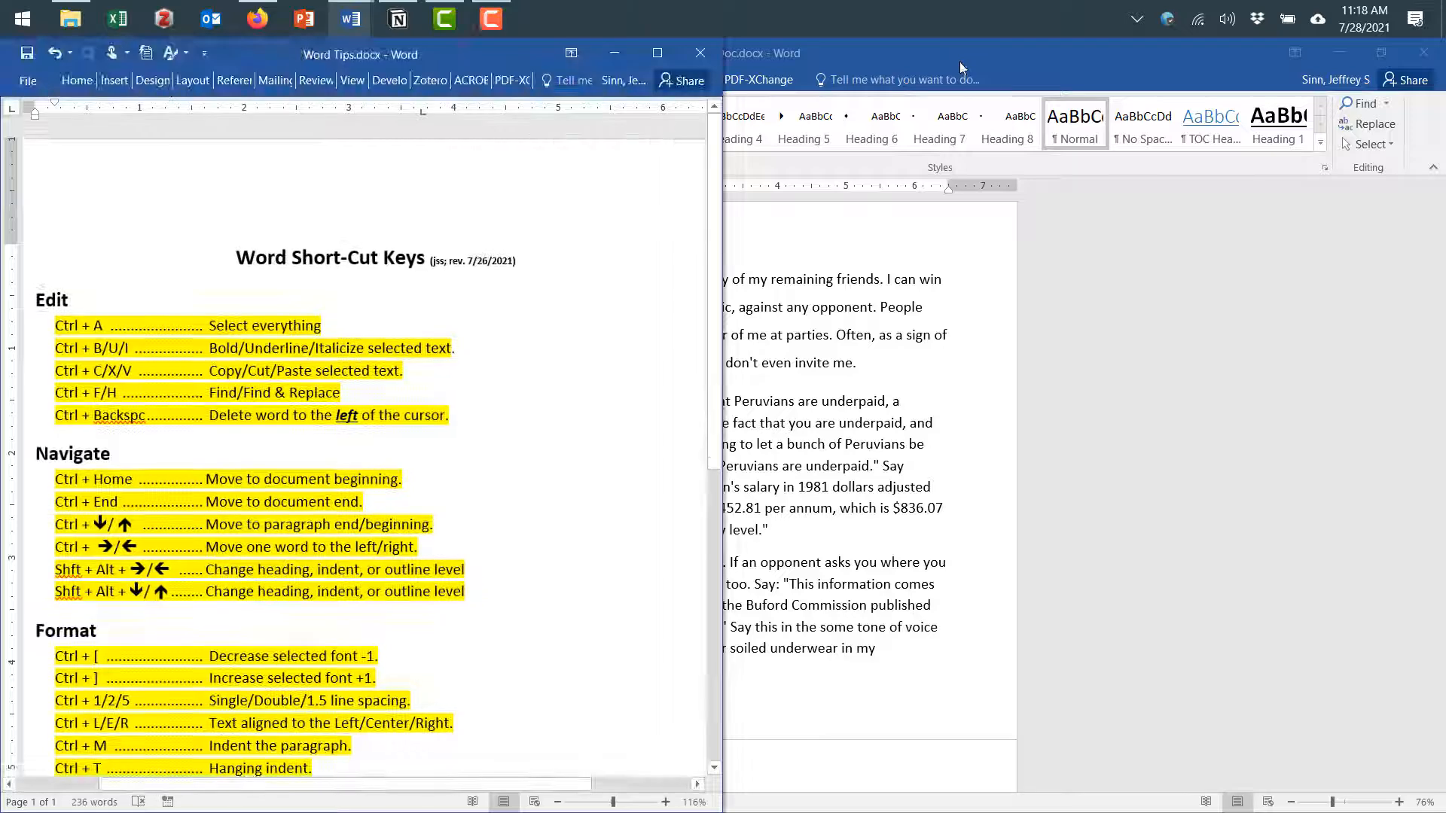
click(1131, 288)
key(super+Right)
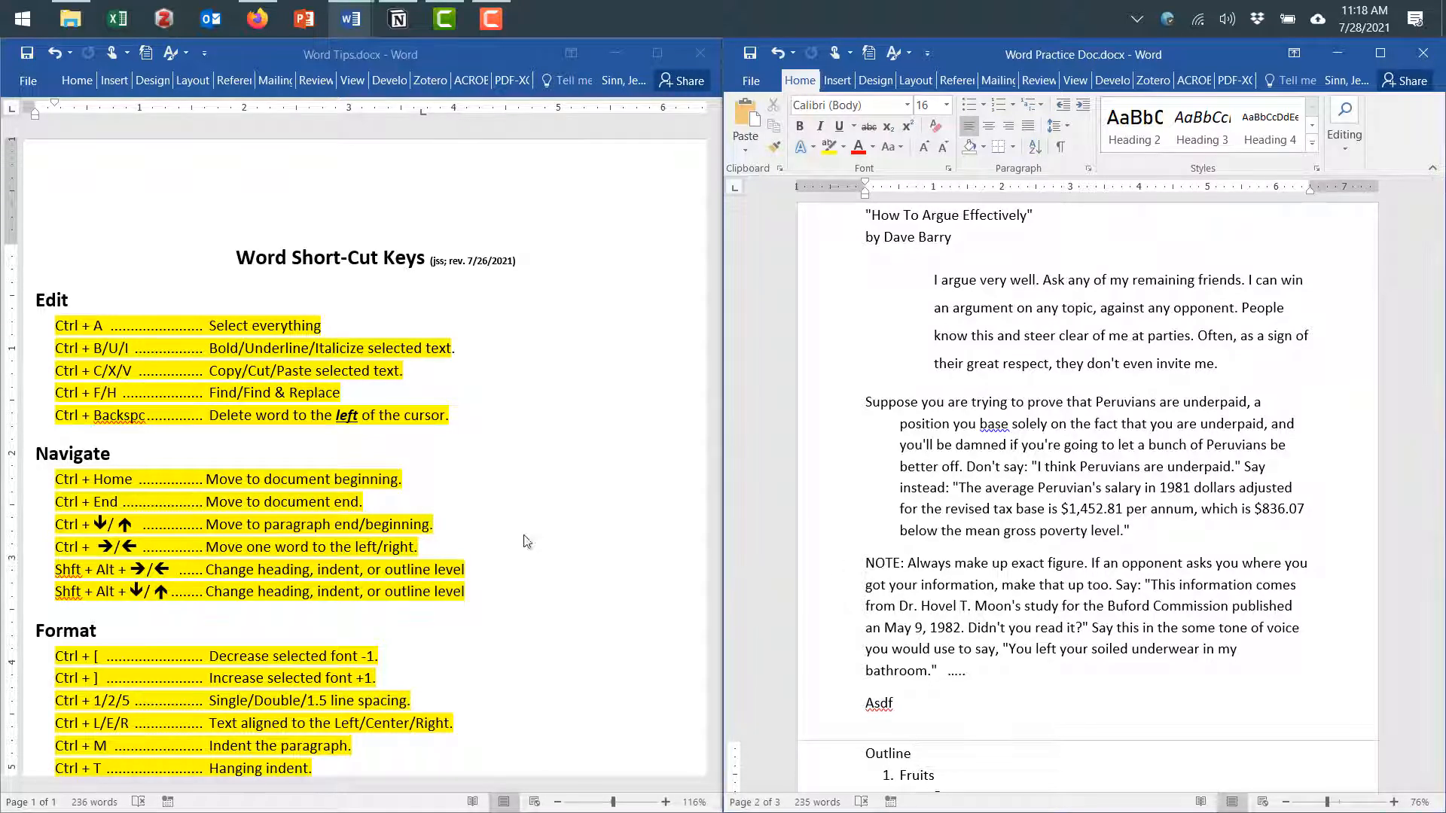
scroll(537, 524, down, 1)
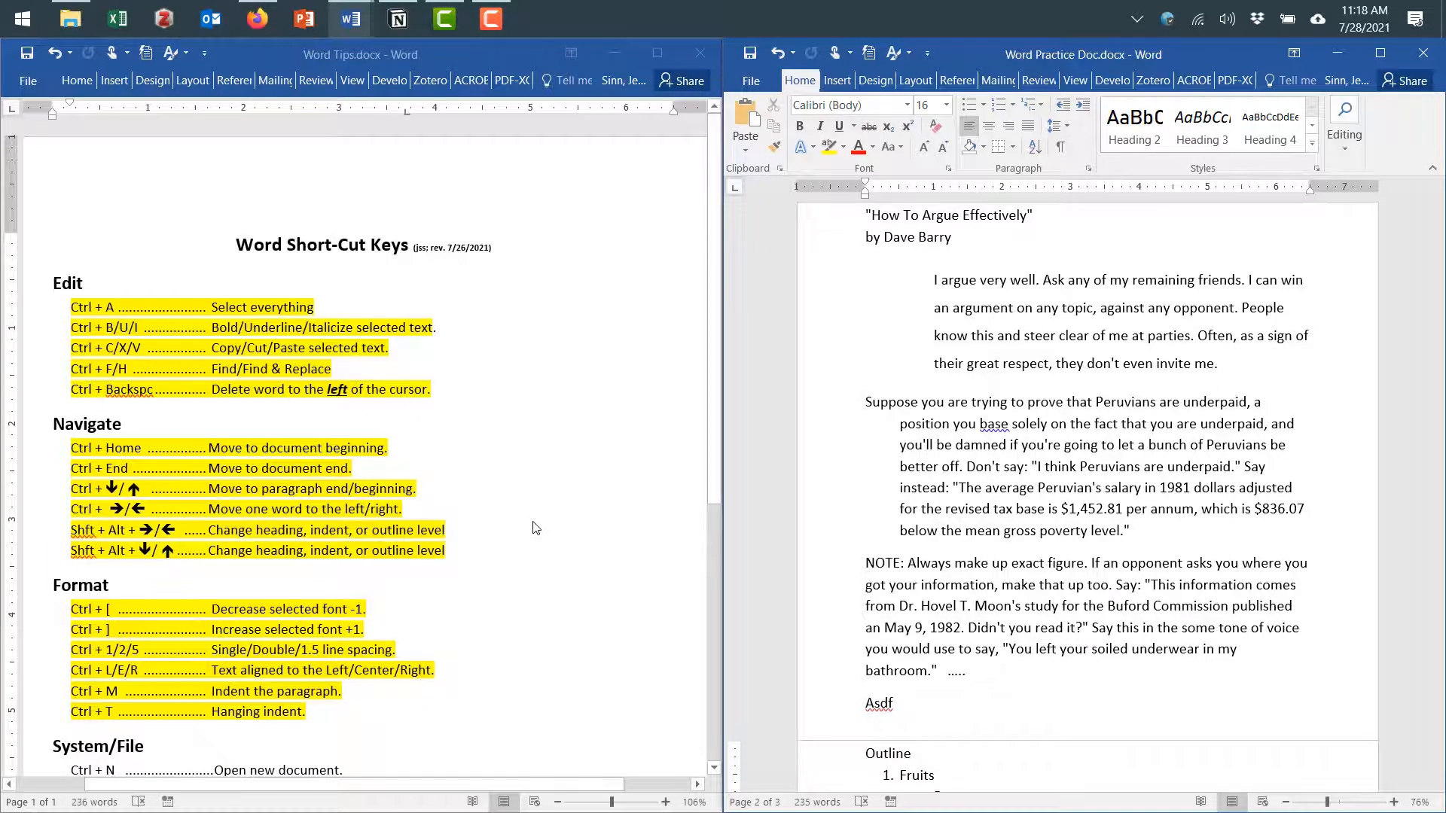